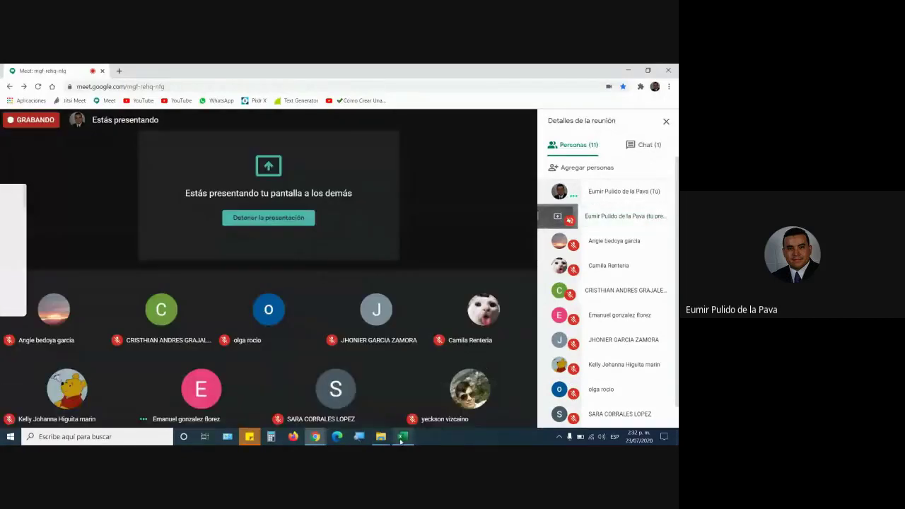
Show the Meet chat messages, then bring the Taller_Uso_Parentesis Excel workbook forward.
{"action": "left_click", "coordinate": [646, 145]}
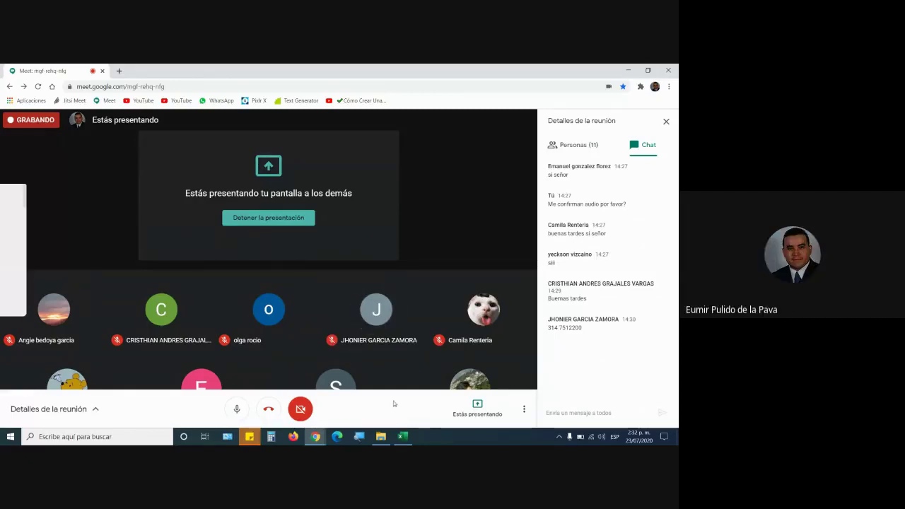
{"action": "left_click", "coordinate": [403, 437]}
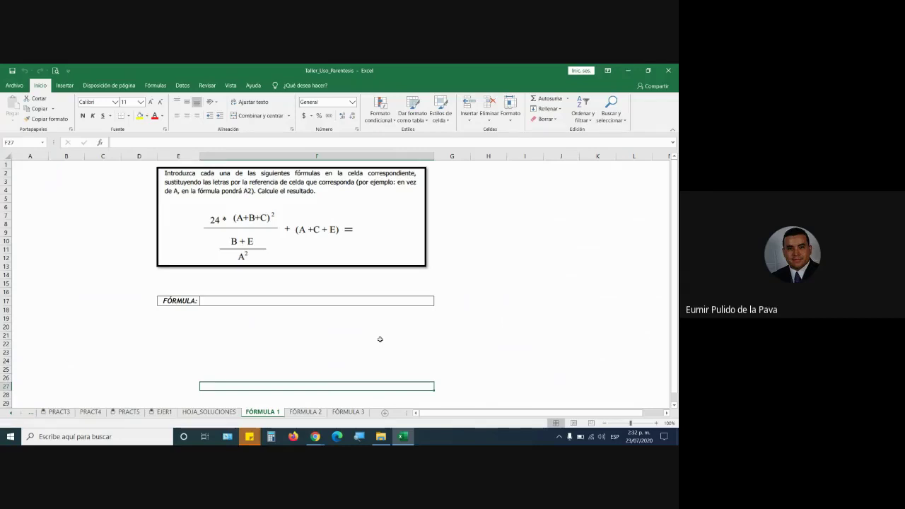
Select the row 17 answer field, scroll the sheet tabs back and open PRACT1.
{"action": "left_click", "coordinate": [340, 303]}
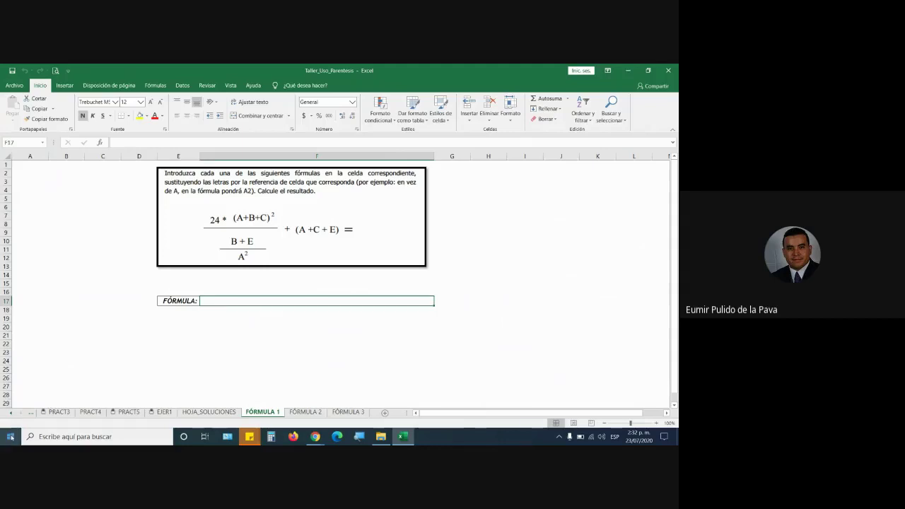
{"action": "left_click", "coordinate": [11, 413]}
{"action": "left_click", "coordinate": [10, 414]}
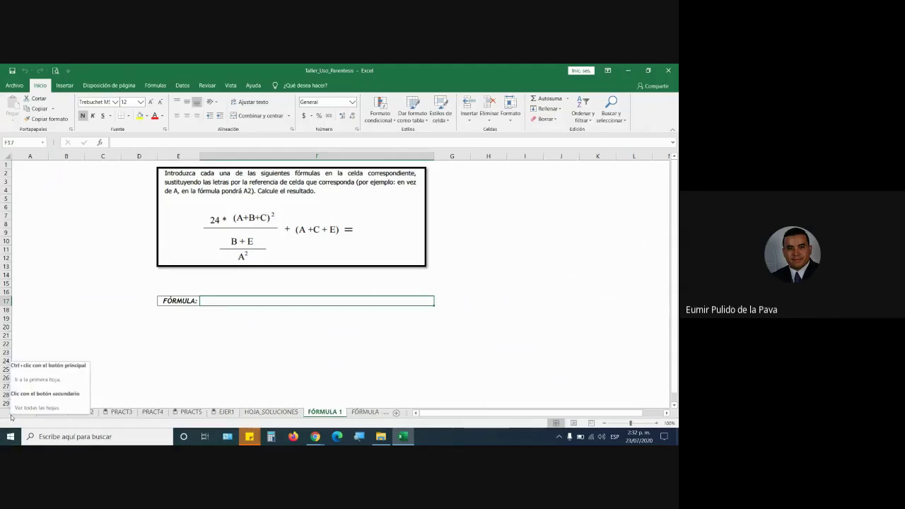
{"action": "left_click", "coordinate": [87, 357]}
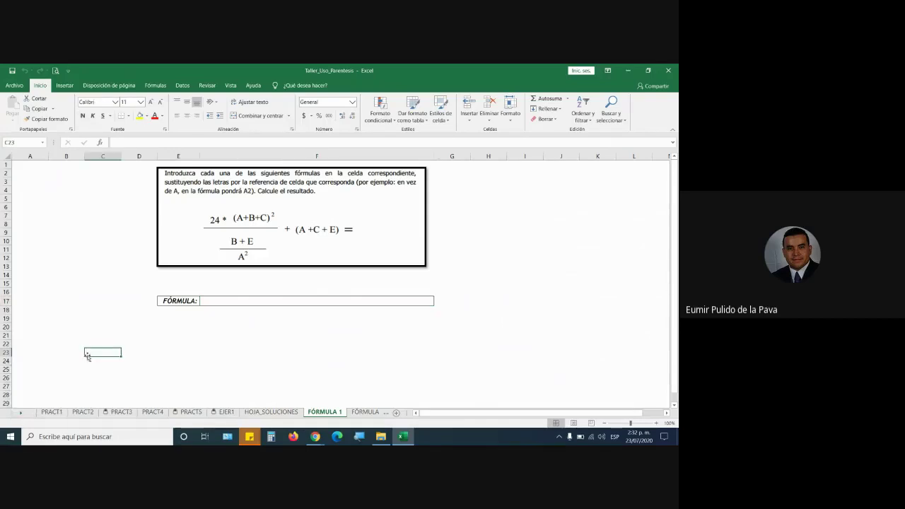
{"action": "left_click", "coordinate": [52, 412]}
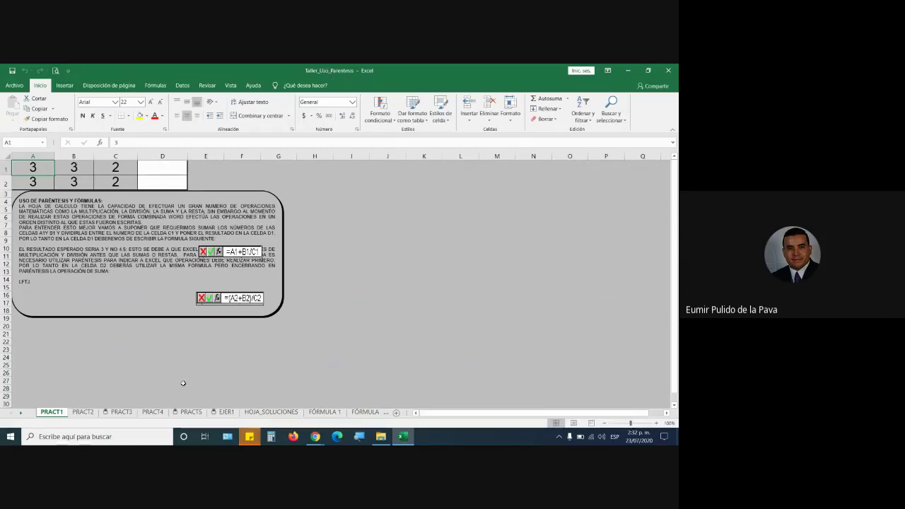
Flip through the sheets from EJER1 to FÓRMULA 3, then return to PRACT1.
{"action": "left_click", "coordinate": [82, 412]}
{"action": "left_click", "coordinate": [121, 412]}
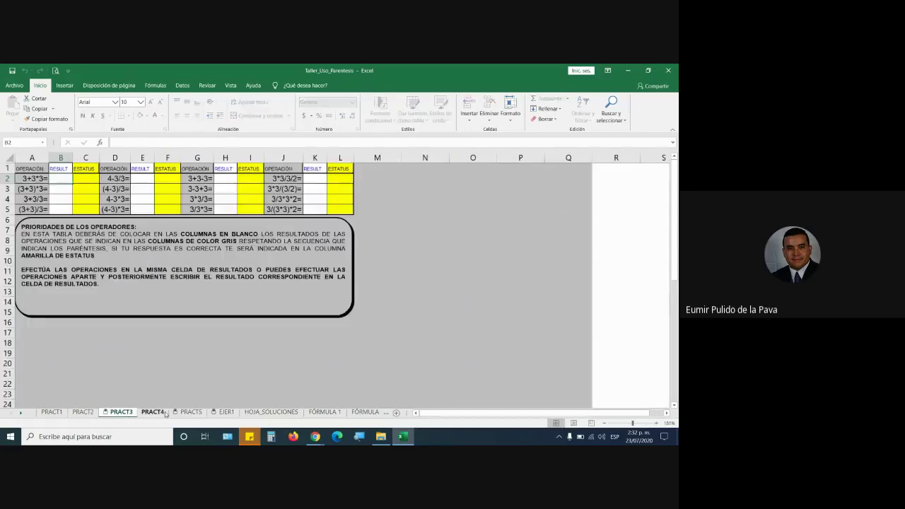
{"action": "left_click", "coordinate": [153, 411]}
{"action": "left_click", "coordinate": [191, 412]}
{"action": "left_click", "coordinate": [226, 412]}
{"action": "left_click", "coordinate": [271, 412]}
{"action": "left_click", "coordinate": [324, 412]}
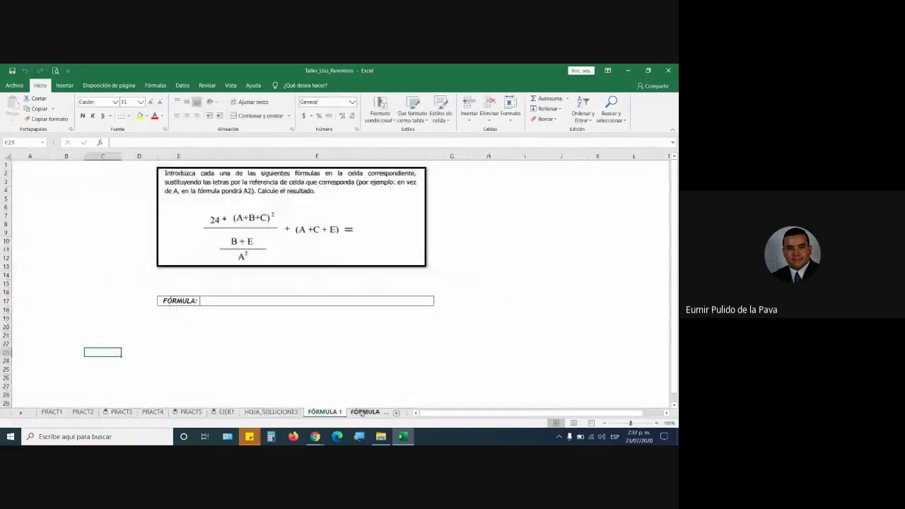
{"action": "left_click", "coordinate": [365, 411]}
{"action": "left_click", "coordinate": [368, 411]}
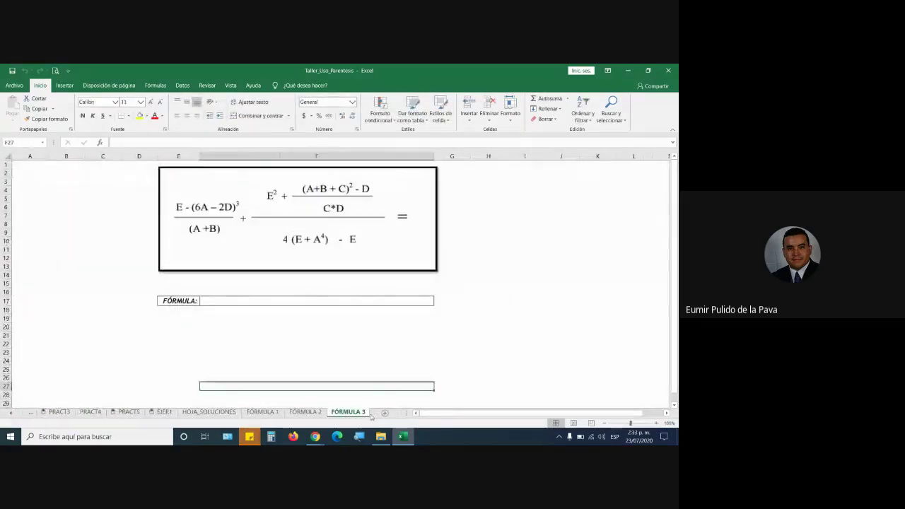
{"action": "left_click", "coordinate": [12, 413]}
{"action": "left_click", "coordinate": [50, 412]}
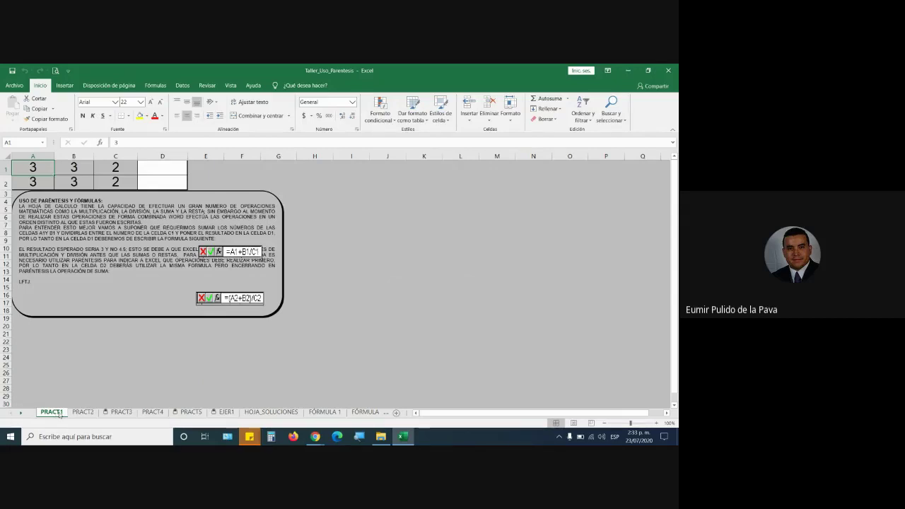
Zoom the PRACT1 sheet in to 150%.
{"action": "left_click", "coordinate": [656, 423]}
{"action": "left_click", "coordinate": [656, 423]}
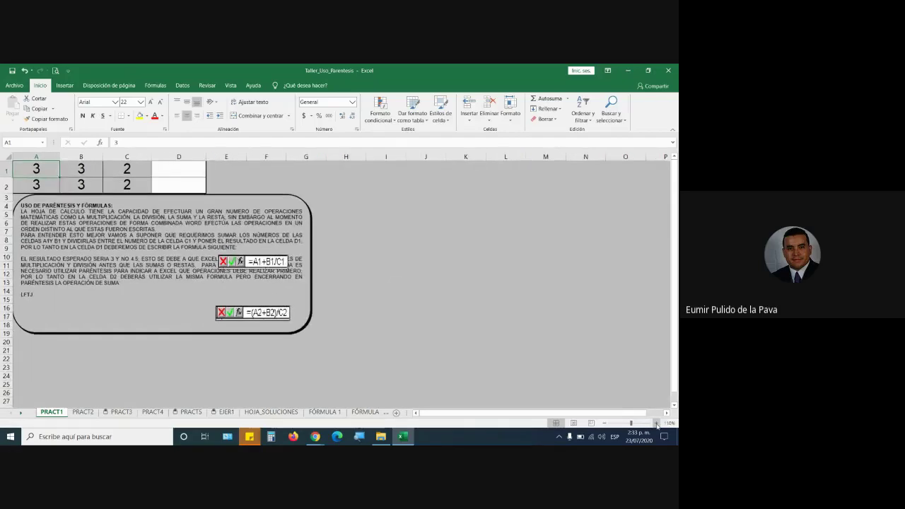
{"action": "left_click", "coordinate": [656, 423]}
{"action": "left_click", "coordinate": [656, 423]}
{"action": "left_click", "coordinate": [657, 423]}
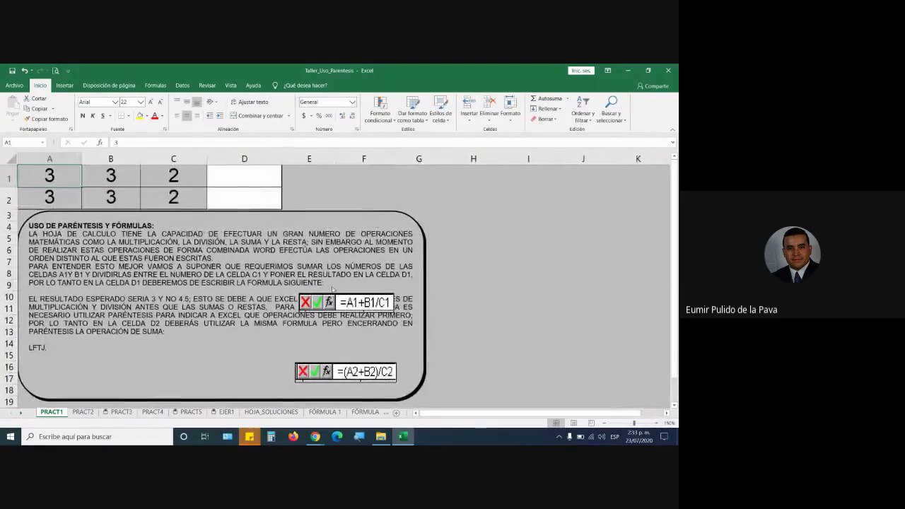
Highlight the values 3, 3, 2 in A1:C2, pick D1, and point out A1 and B1.
{"action": "mouse_move", "coordinate": [64, 184]}
{"action": "left_mouse_down"}
{"action": "mouse_move", "coordinate": [106, 183]}
{"action": "mouse_move", "coordinate": [190, 208]}
{"action": "left_mouse_up"}
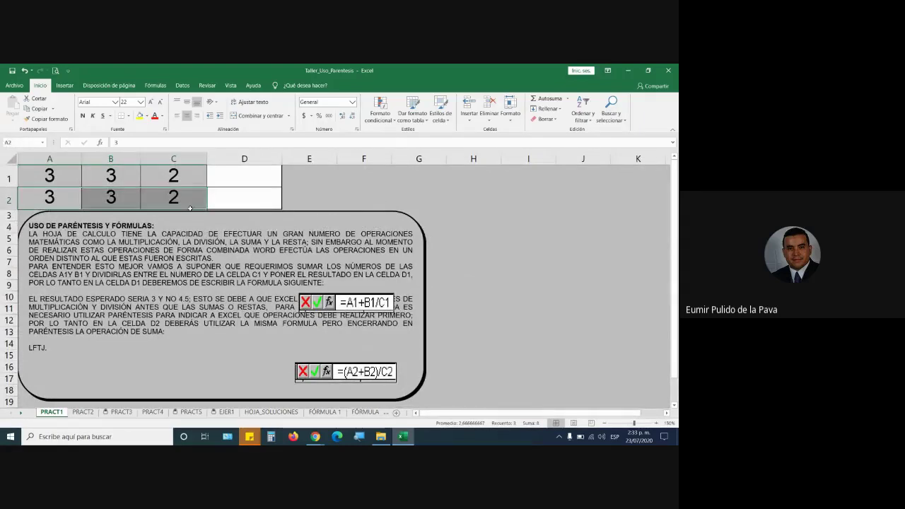
{"action": "left_click", "coordinate": [255, 175]}
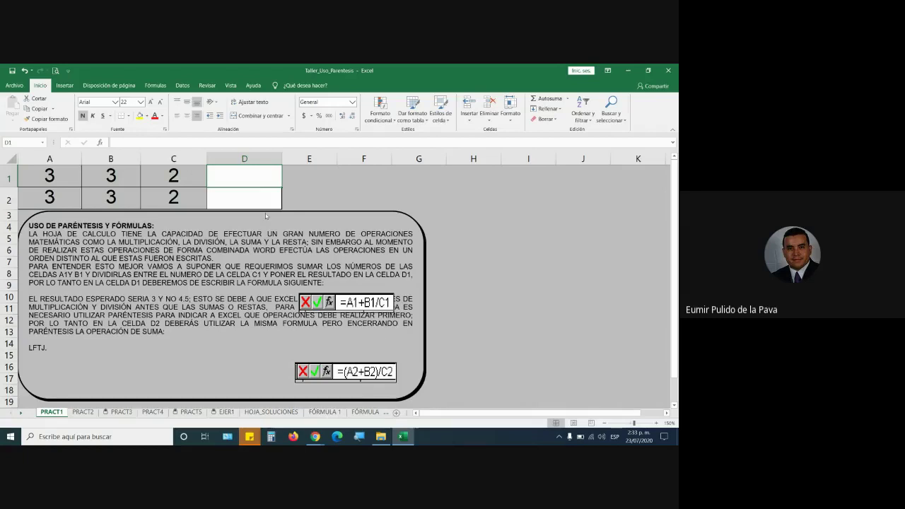
{"action": "left_click", "coordinate": [49, 175]}
{"action": "left_click", "coordinate": [113, 176]}
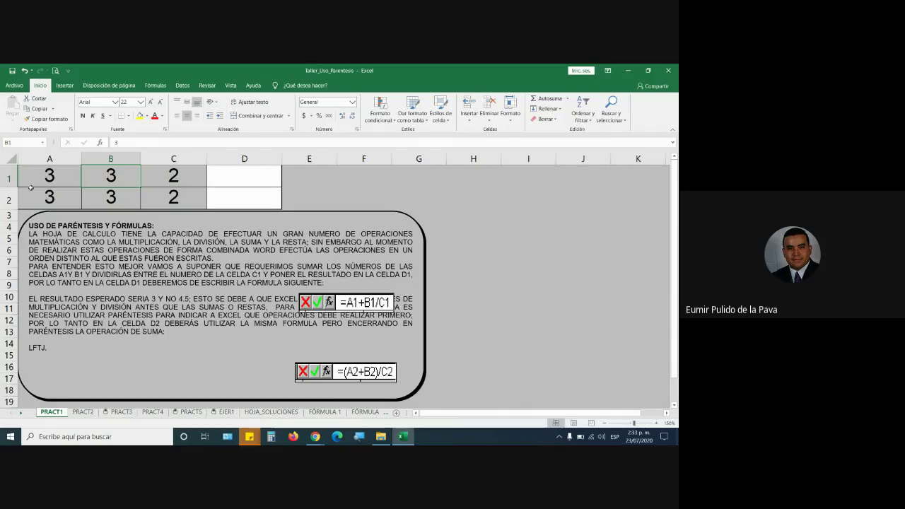
{"action": "left_click", "coordinate": [236, 176]}
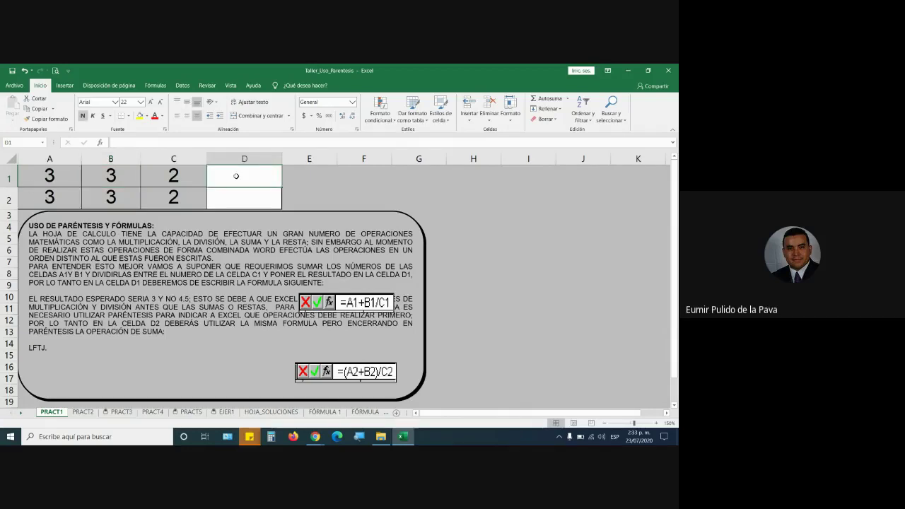
{"action": "type", "text": "="}
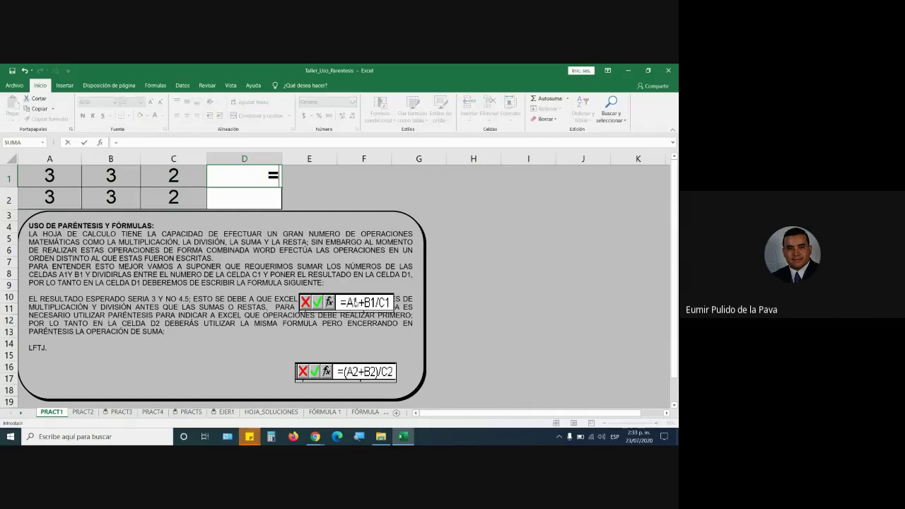
{"action": "left_click", "coordinate": [67, 177]}
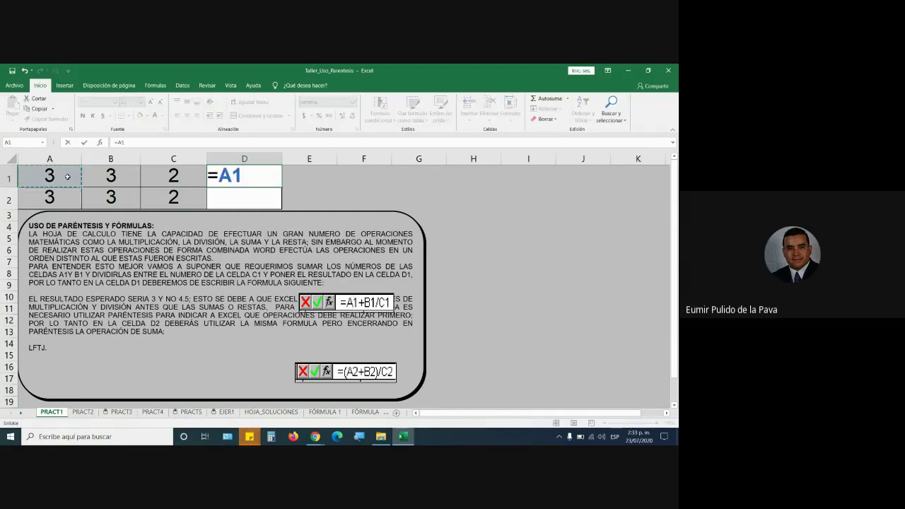
{"action": "type", "text": "+"}
{"action": "left_click", "coordinate": [100, 174]}
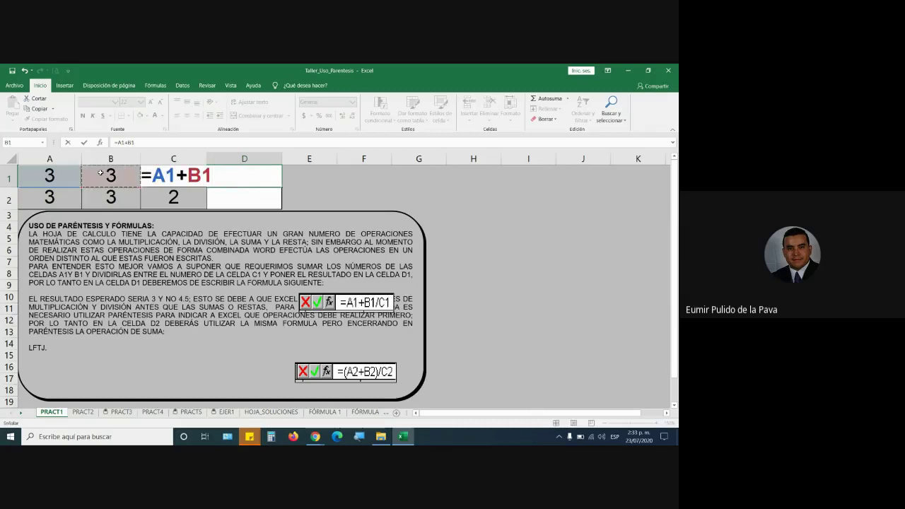
{"action": "type", "text": "/"}
{"action": "type", "text": "c"}
{"action": "key", "text": "BackSpace"}
{"action": "type", "text": "C1"}
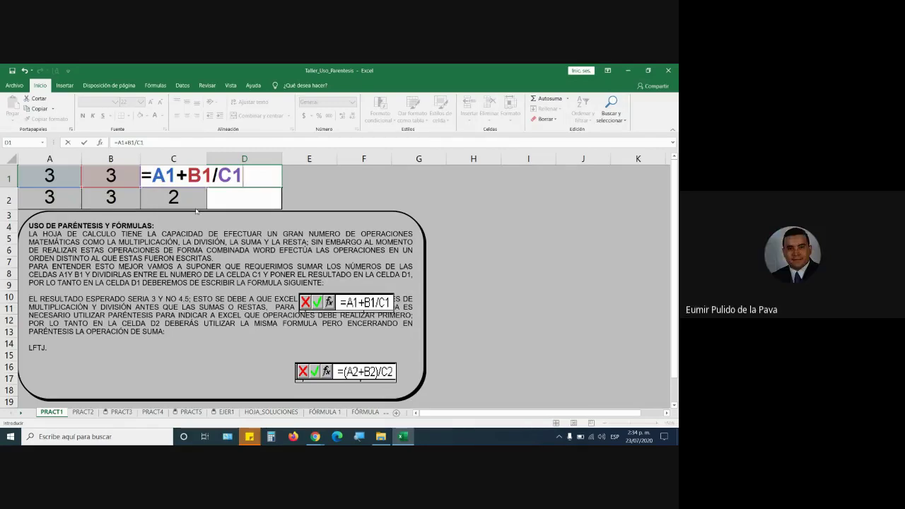
{"action": "mouse_move", "coordinate": [316, 436]}
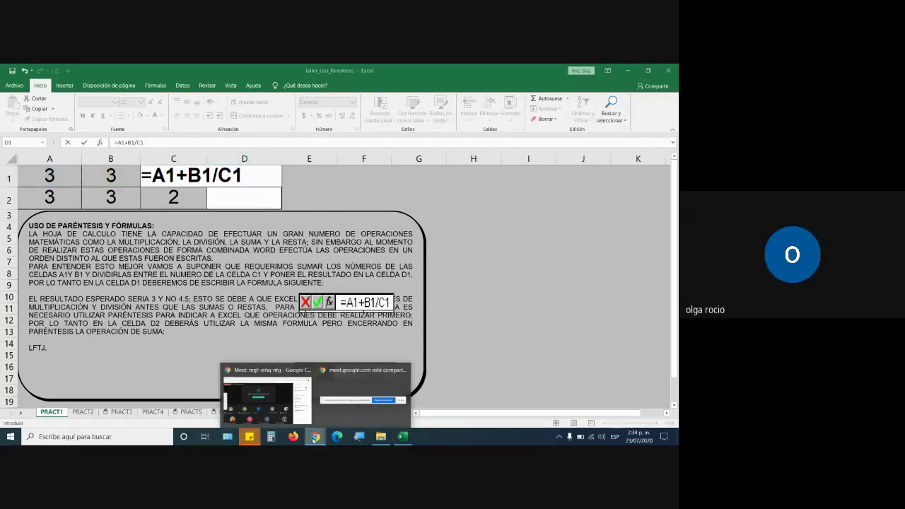
{"action": "left_click", "coordinate": [408, 393]}
{"action": "left_click", "coordinate": [403, 436]}
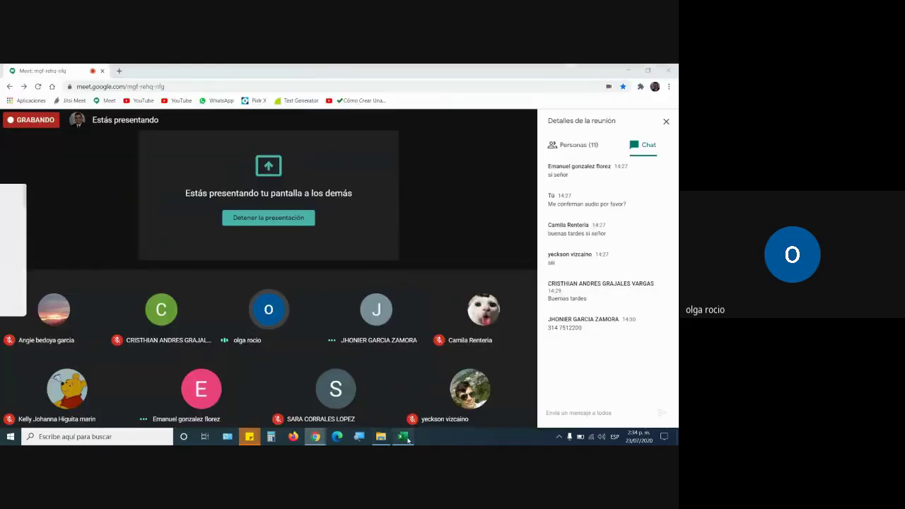
Discard the unfinished D1 entry, select C1 and widen column D.
{"action": "key", "text": "Escape"}
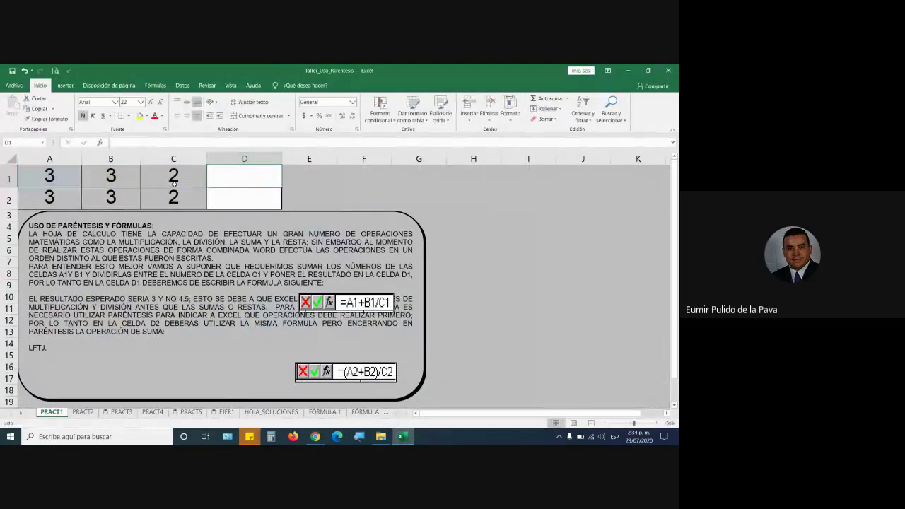
{"action": "left_click", "coordinate": [175, 175]}
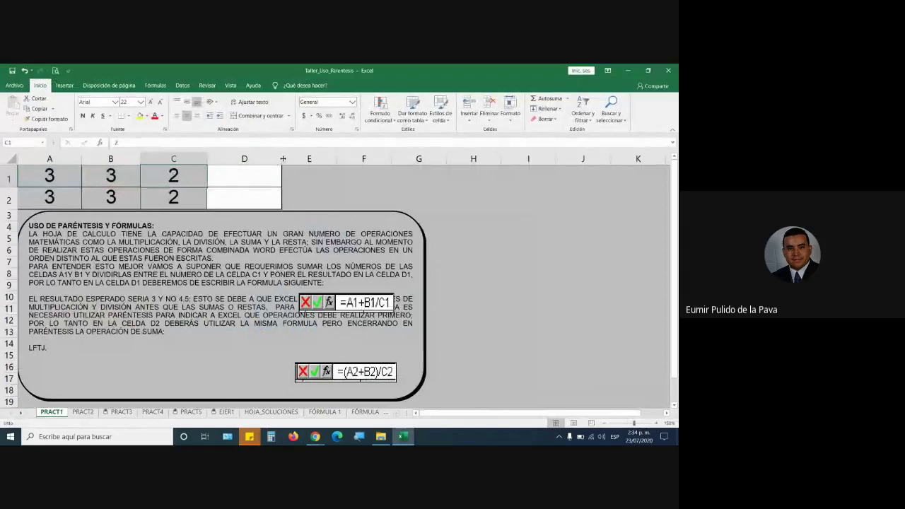
{"action": "left_click_drag", "start_coordinate": [281, 159], "coordinate": [365, 158]}
{"action": "left_click", "coordinate": [281, 181]}
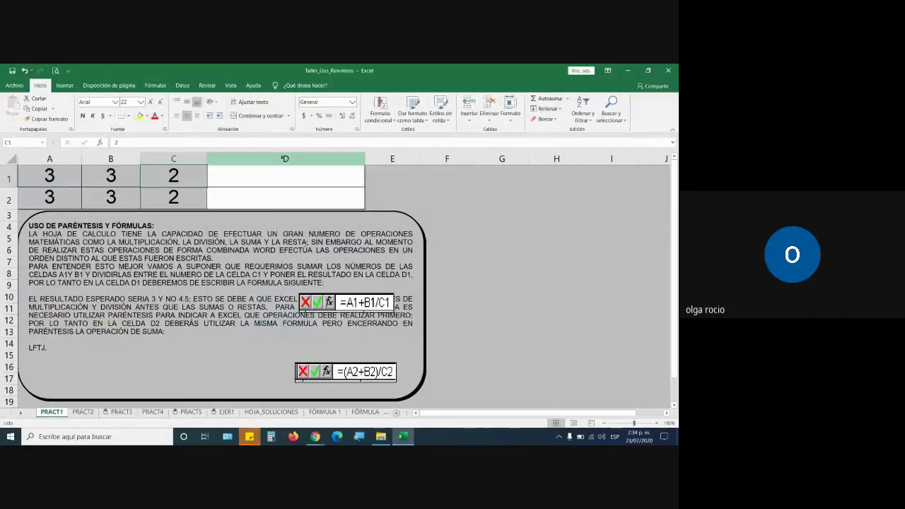
Build the formula =A1+B1/C1 in D1 by clicking the cells.
{"action": "type", "text": "="}
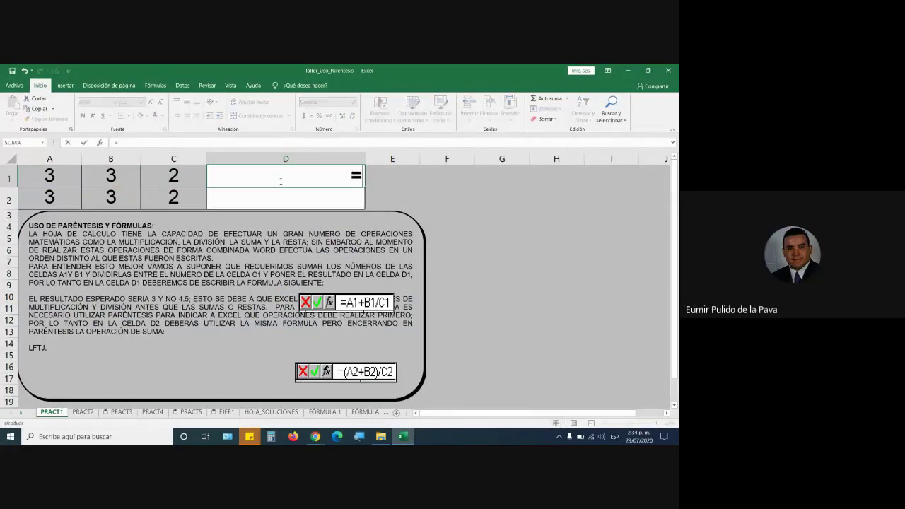
{"action": "left_click", "coordinate": [44, 174]}
{"action": "type", "text": "+"}
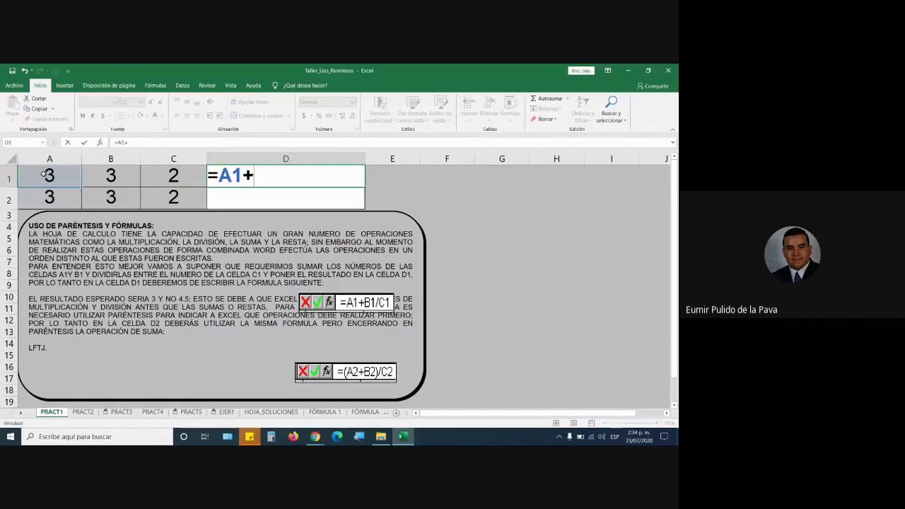
{"action": "left_click", "coordinate": [100, 177]}
{"action": "type", "text": "/"}
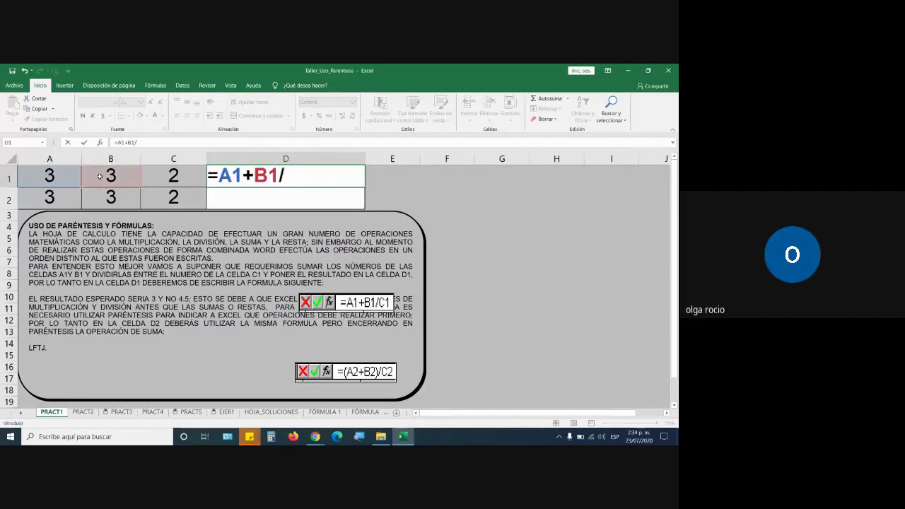
{"action": "left_click", "coordinate": [193, 178]}
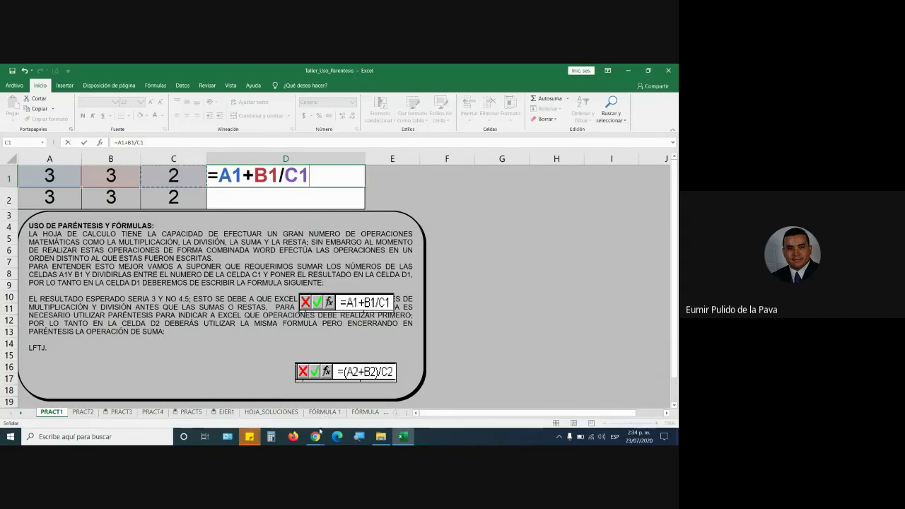
Glance at the Meet window, return to Excel and commit D1, which shows 4,5.
{"action": "mouse_move", "coordinate": [318, 432]}
{"action": "left_click", "coordinate": [300, 413]}
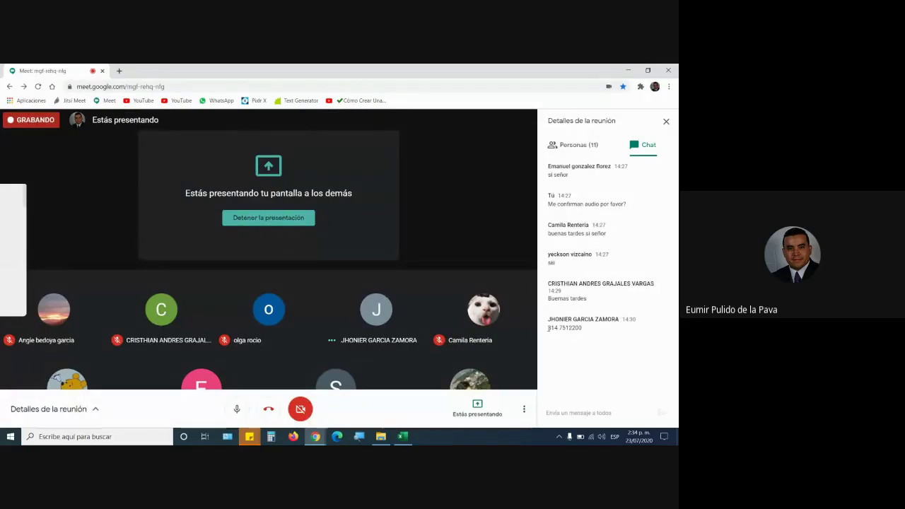
{"action": "left_click", "coordinate": [403, 436]}
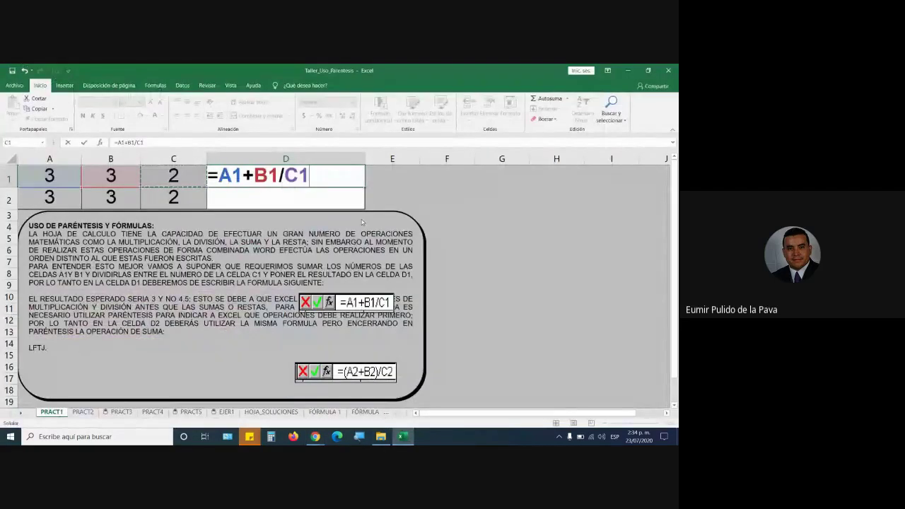
{"action": "key", "text": "Return"}
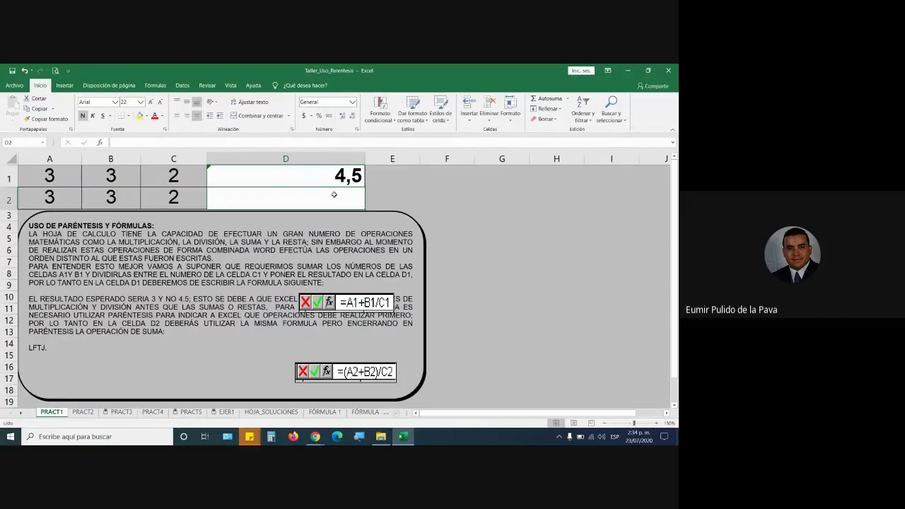
Enter =(A2+B2)/C2 in D2 so it returns 3.
{"action": "type", "text": "="}
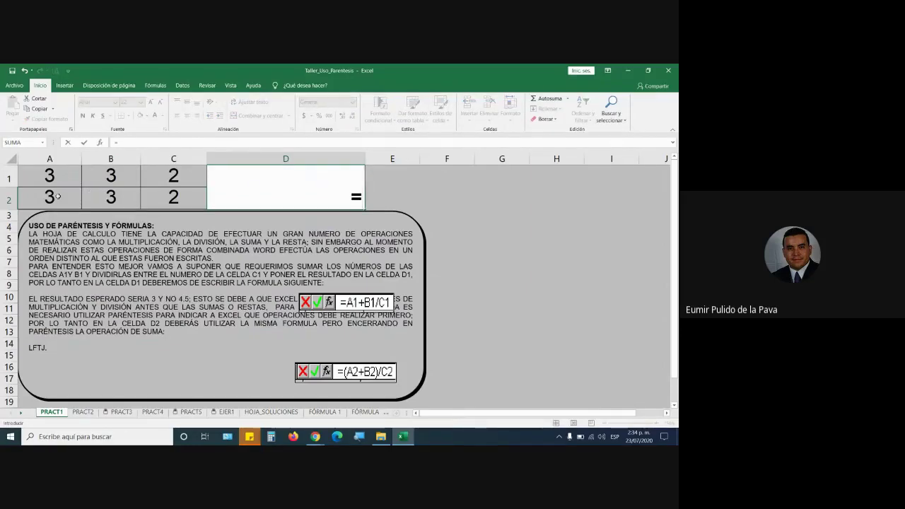
{"action": "type", "text": "("}
{"action": "left_click", "coordinate": [49, 193]}
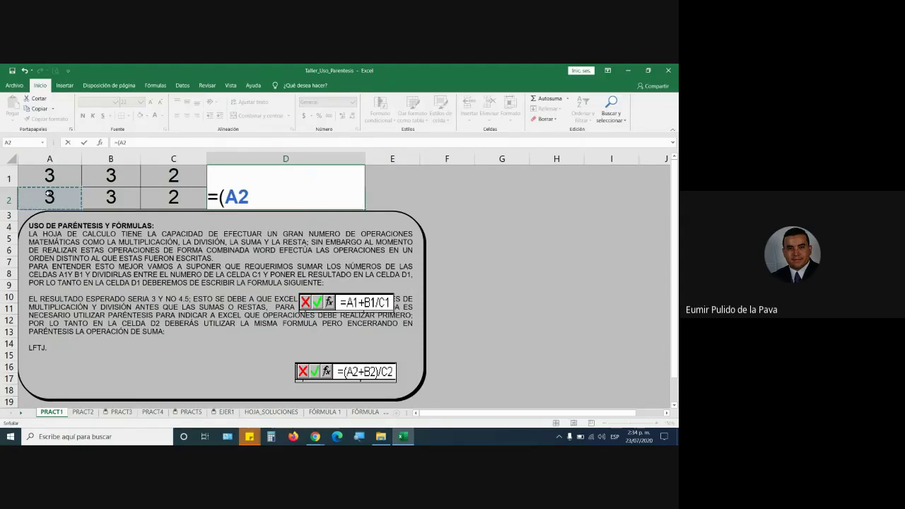
{"action": "type", "text": "+"}
{"action": "left_click", "coordinate": [120, 199]}
{"action": "type", "text": ")"}
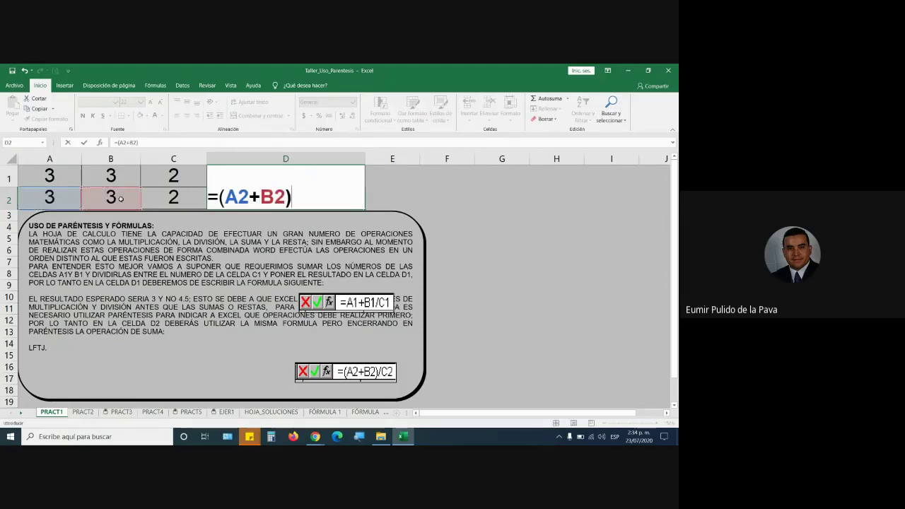
{"action": "type", "text": "/"}
{"action": "left_click", "coordinate": [172, 196]}
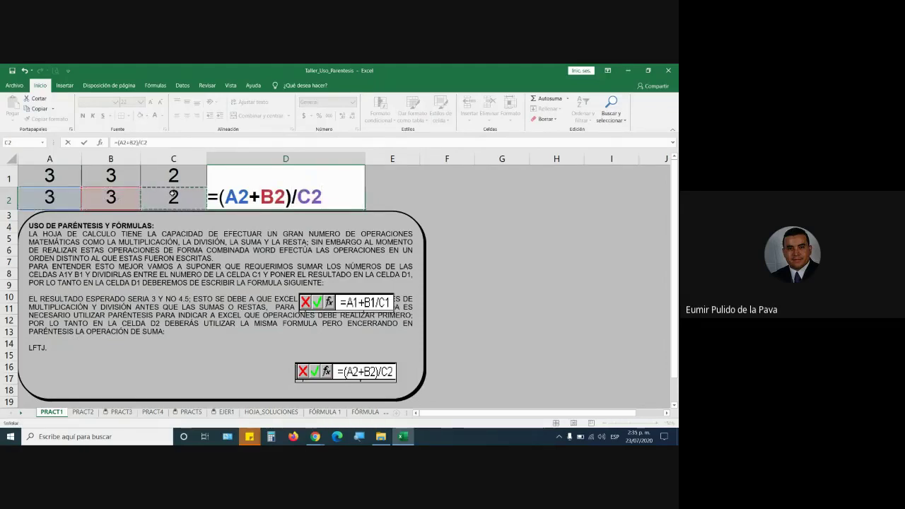
{"action": "key", "text": "Return"}
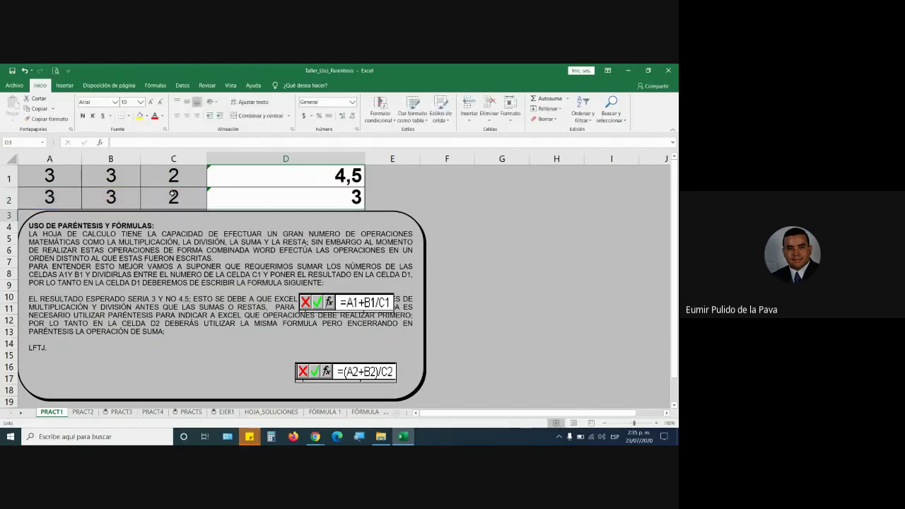
Select D2, then open D1 to display its formula =A1+B1/C1.
{"action": "left_click", "coordinate": [313, 192]}
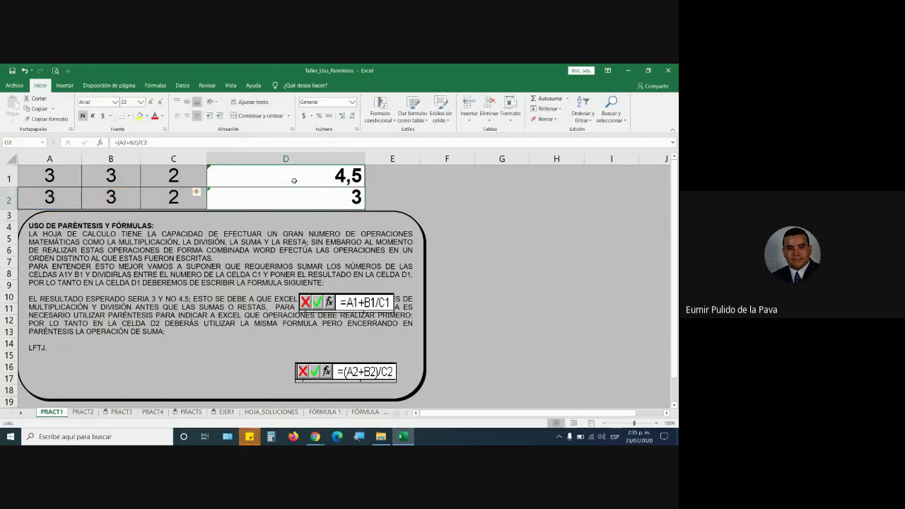
{"action": "left_click", "coordinate": [294, 180]}
{"action": "double_click", "coordinate": [293, 180]}
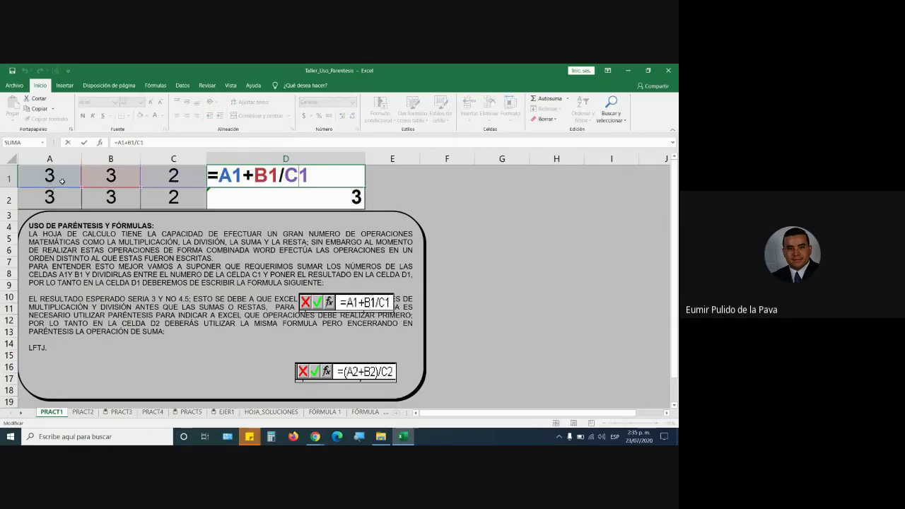
Check the Google Meet window, return to Excel, and open Windows search.
{"action": "left_click", "coordinate": [315, 437]}
{"action": "left_click", "coordinate": [292, 408]}
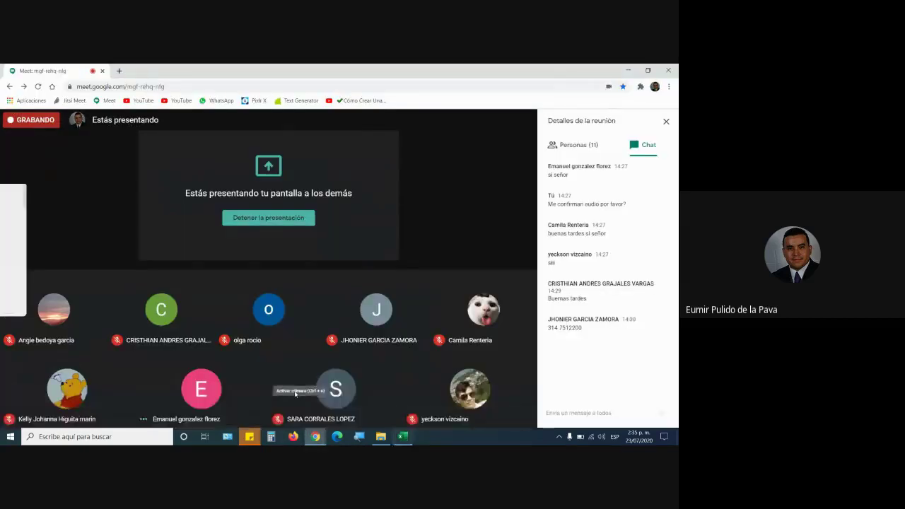
{"action": "left_click", "coordinate": [403, 435]}
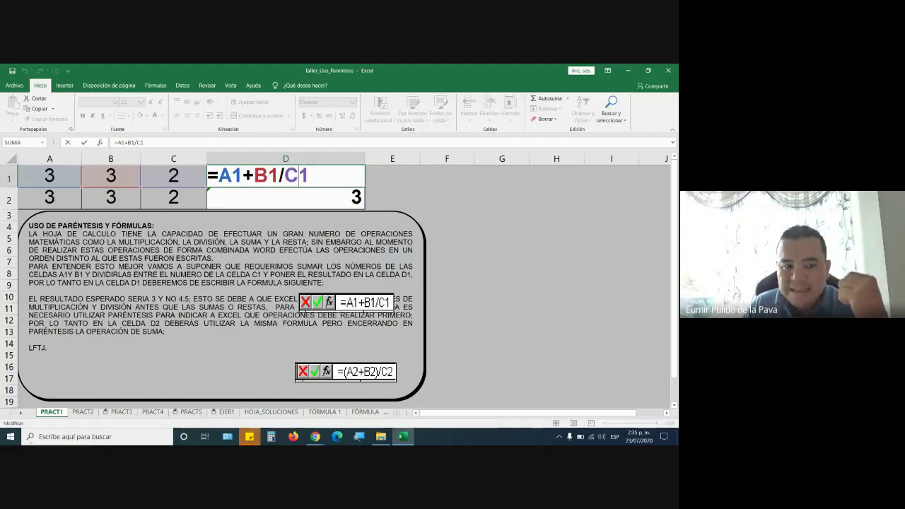
{"action": "left_click", "coordinate": [78, 439]}
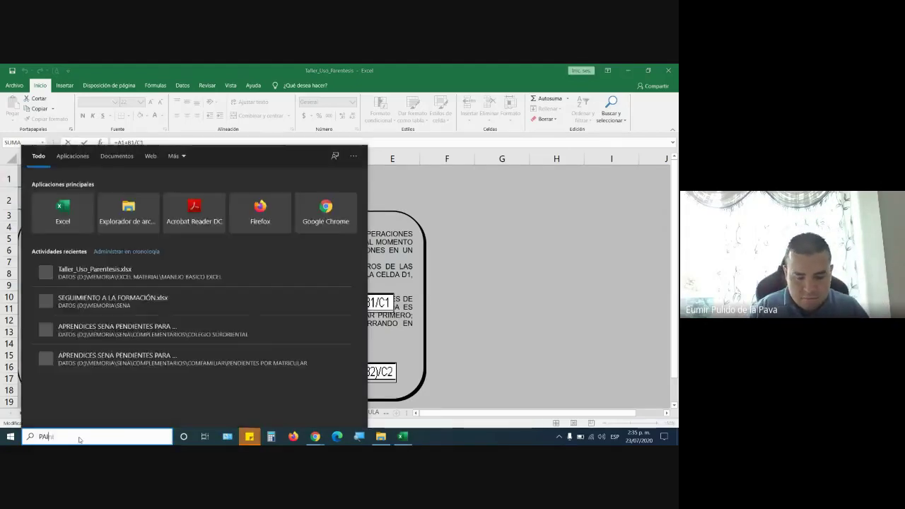
Launch Paint, resize the canvas to 1371 × 537 pixels, and draw a wide text box.
{"action": "type", "text": "PAINT"}
{"action": "key", "text": "Return"}
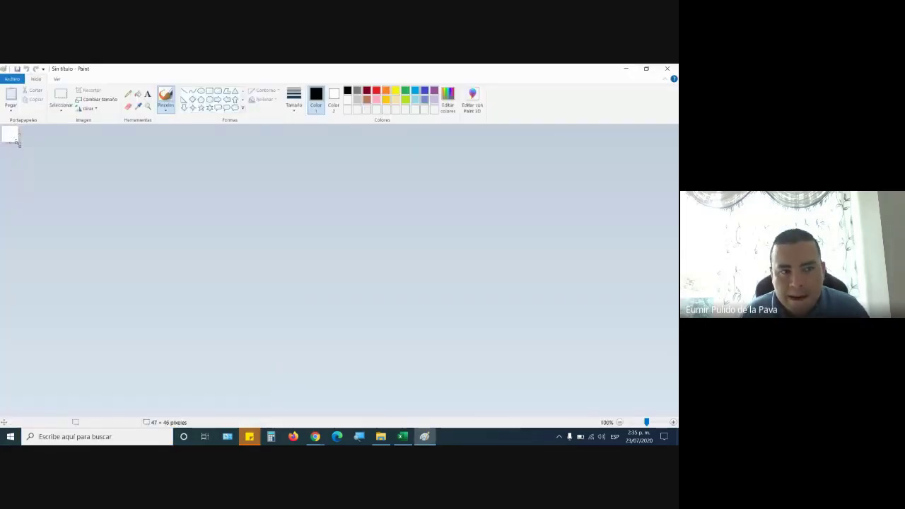
{"action": "left_click_drag", "start_coordinate": [17, 141], "coordinate": [487, 316]}
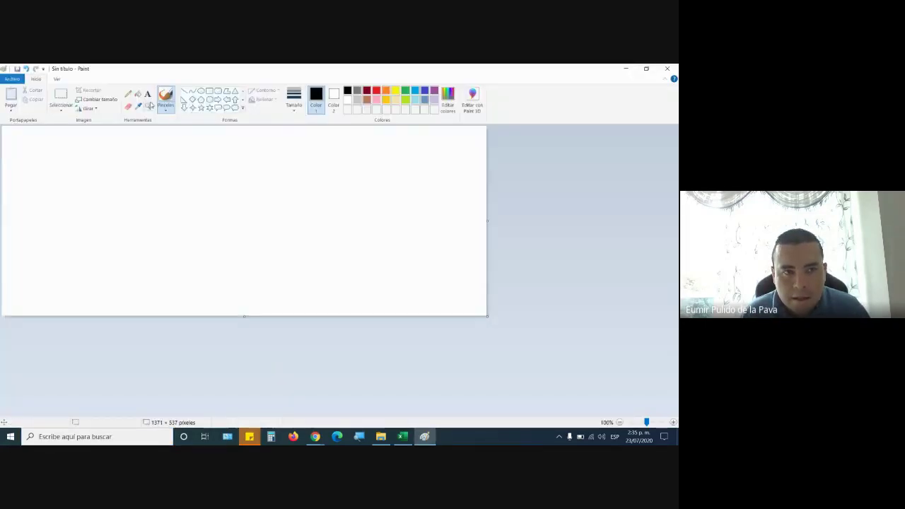
{"action": "left_click", "coordinate": [148, 93]}
{"action": "left_click_drag", "start_coordinate": [24, 133], "coordinate": [450, 172]}
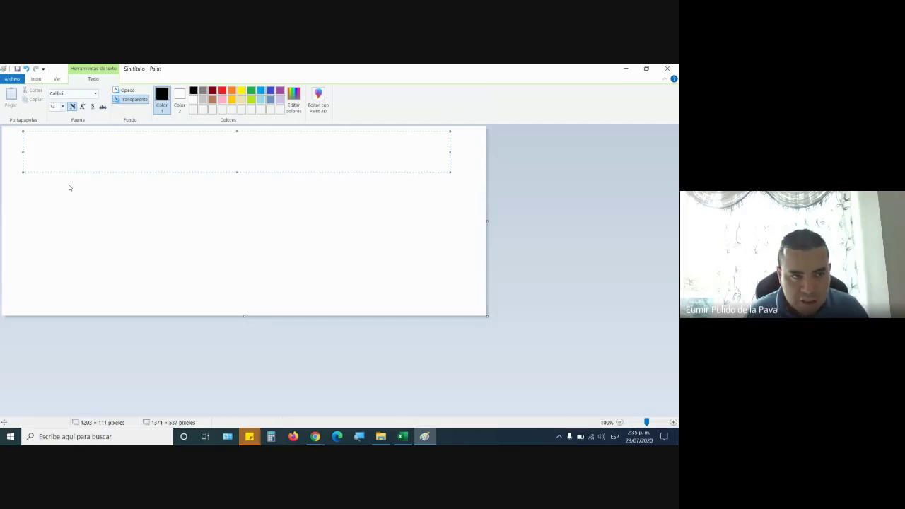
At font size 24, type the heading JERARQUÍA DE OPERADORES, fixing the accented Í.
{"action": "left_click", "coordinate": [63, 106]}
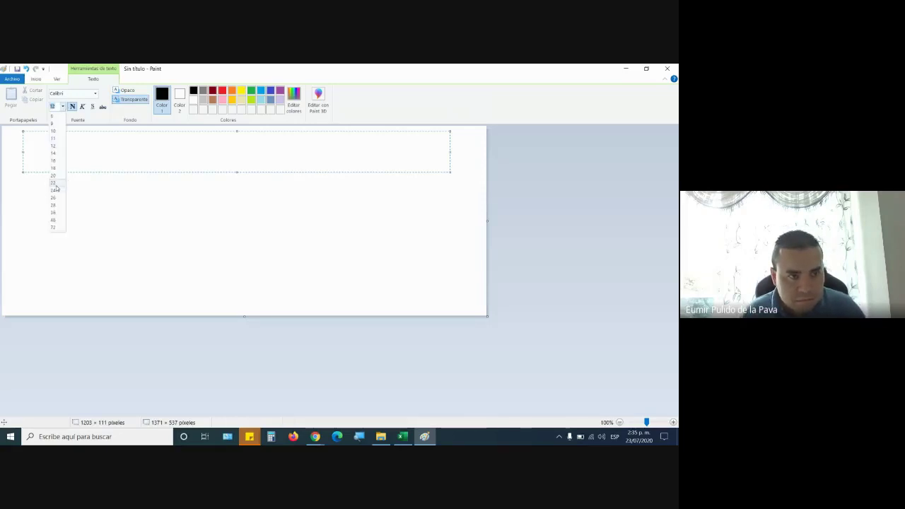
{"action": "left_click", "coordinate": [54, 191]}
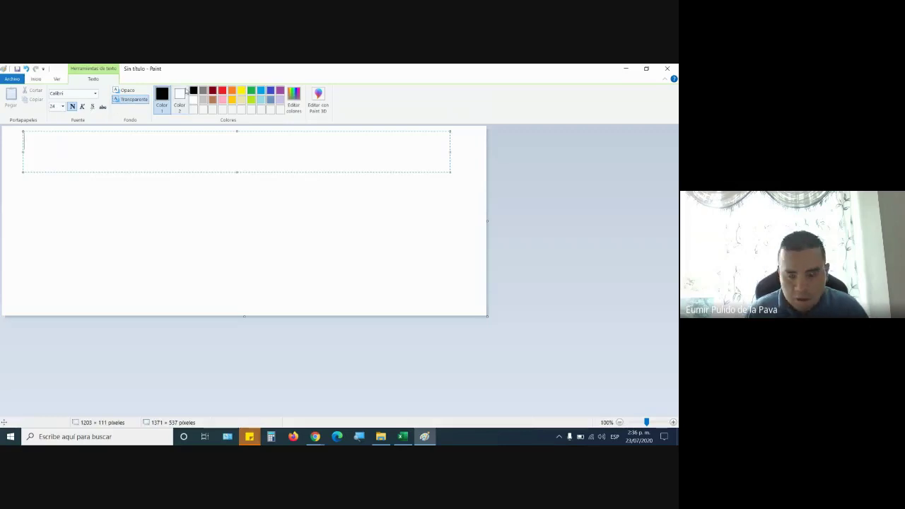
{"action": "type", "text": "JERAR"}
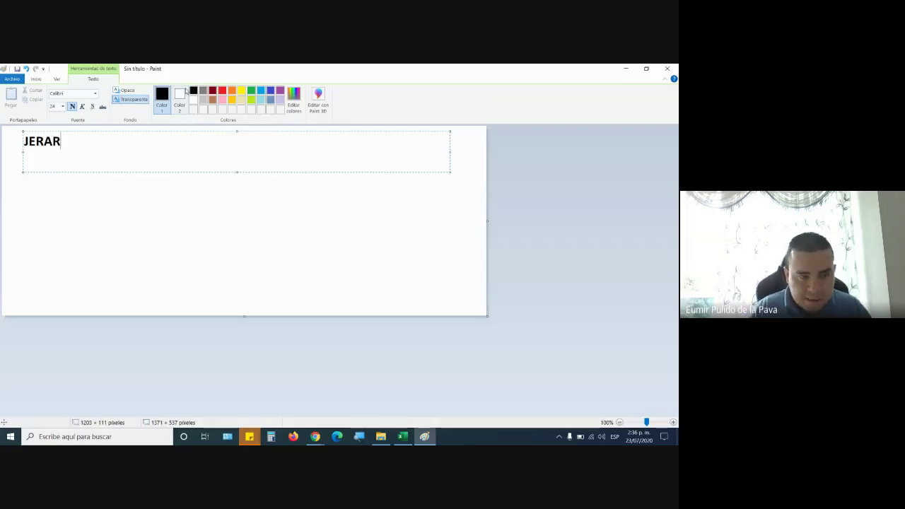
{"action": "type", "text": "QU{IA"}
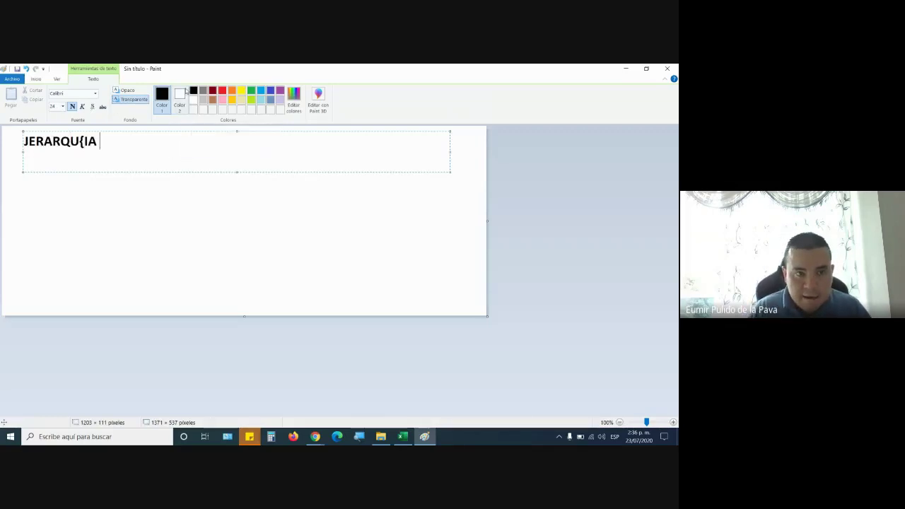
{"action": "key", "text": "BackSpace"}
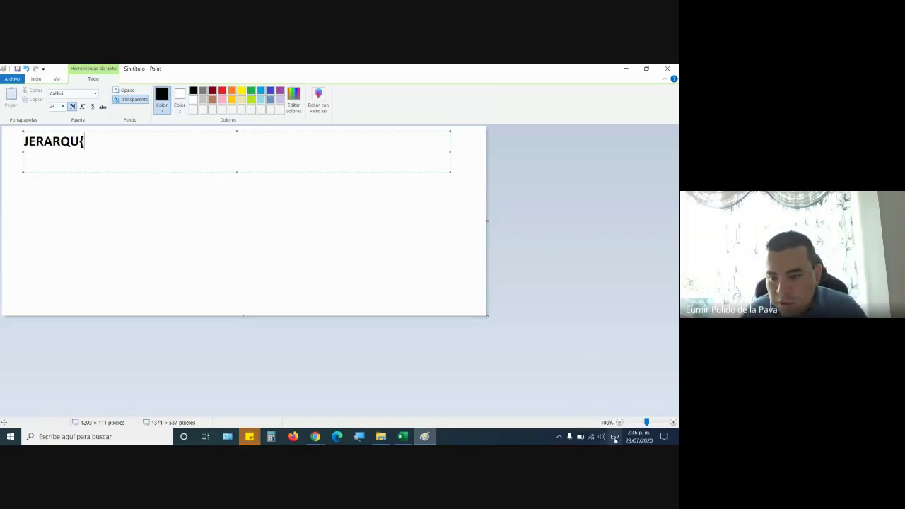
{"action": "left_click", "coordinate": [615, 437]}
{"action": "key", "text": "Escape"}
{"action": "key", "text": "BackSpace"}
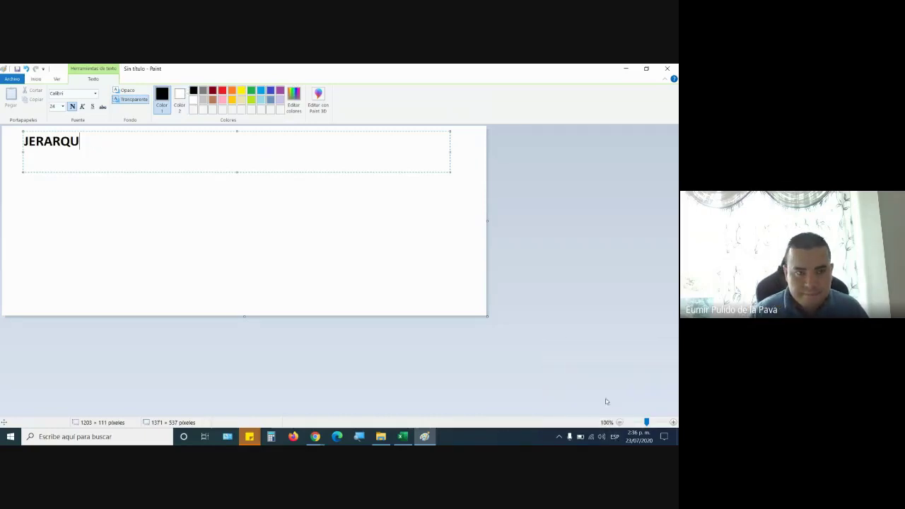
{"action": "type", "text": "ÍA DE "}
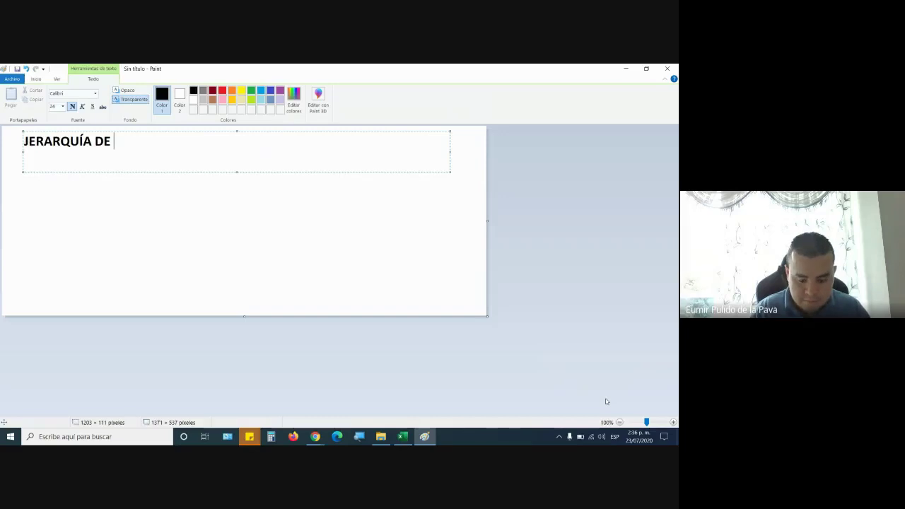
{"action": "type", "text": "OPERADORES"}
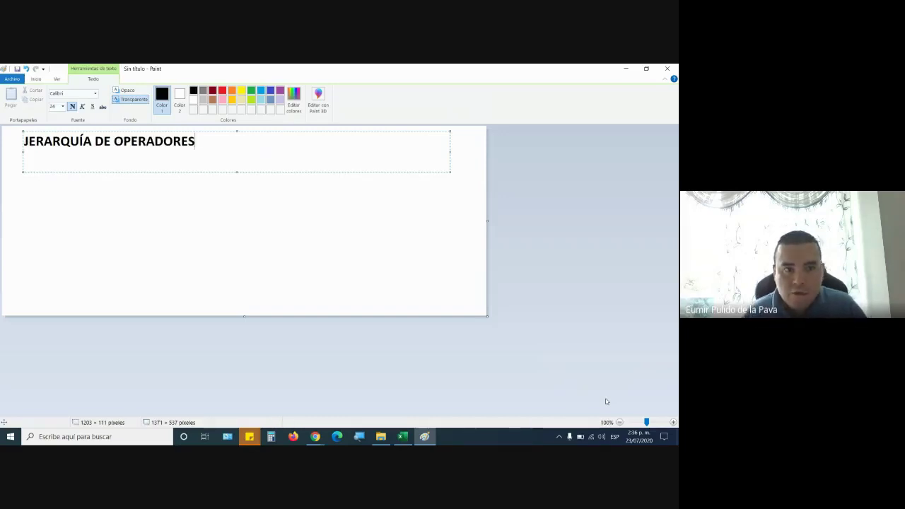
Add numbered lines 1. to 4. beneath the heading.
{"action": "key", "text": "Return"}
{"action": "type", "text": "1."}
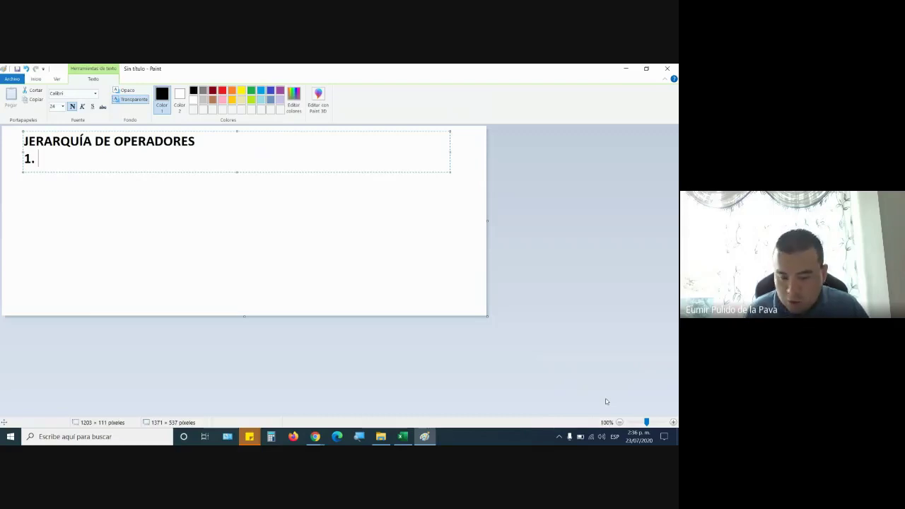
{"action": "key", "text": "Return"}
{"action": "type", "text": "2."}
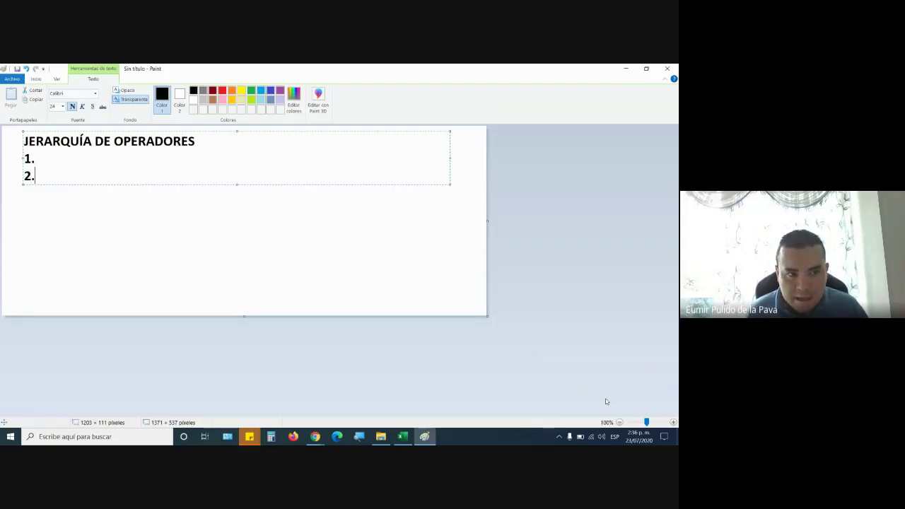
{"action": "key", "text": "Return"}
{"action": "type", "text": "3."}
{"action": "key", "text": "Return"}
{"action": "type", "text": "4."}
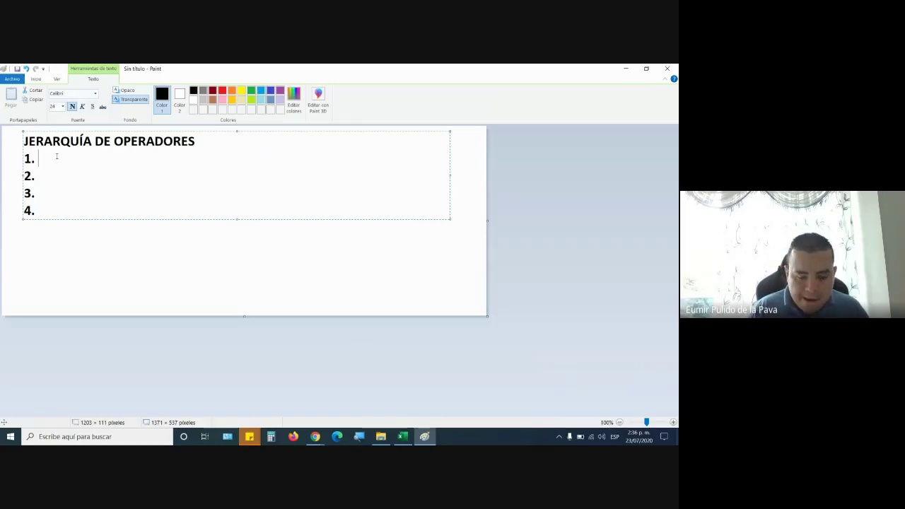
Fill line 1 with ( ) and line 2 with ^ EXPONENCIACIÓN.
{"action": "left_click", "coordinate": [57, 159]}
{"action": "type", "text": "( )"}
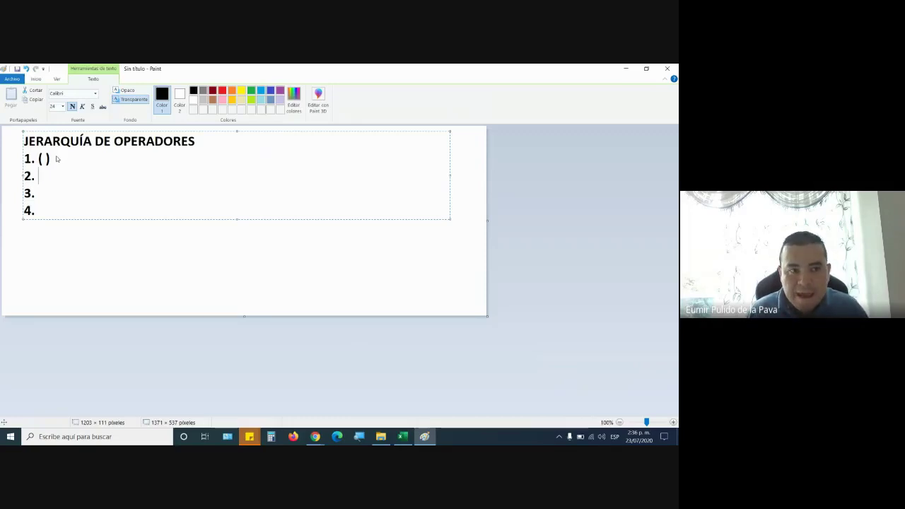
{"action": "type", "text": "┬"}
{"action": "key", "text": "BackSpace"}
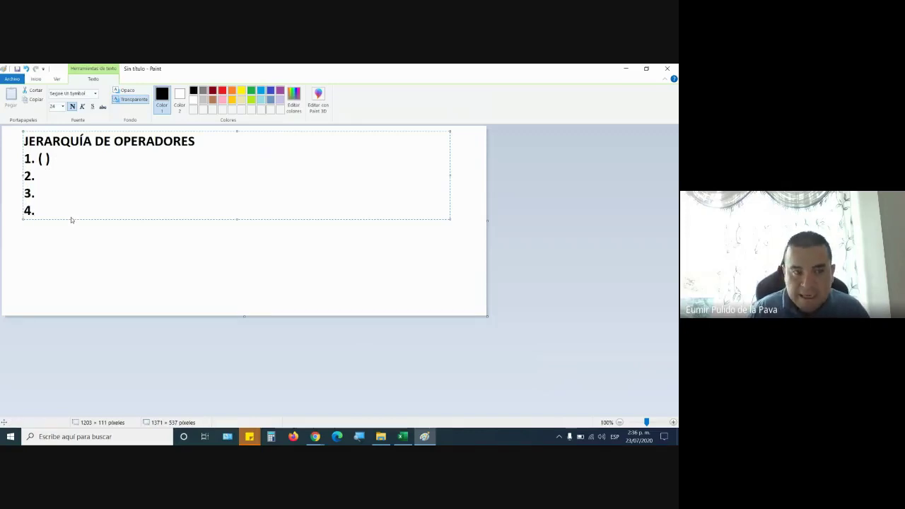
{"action": "type", "text": "^ "}
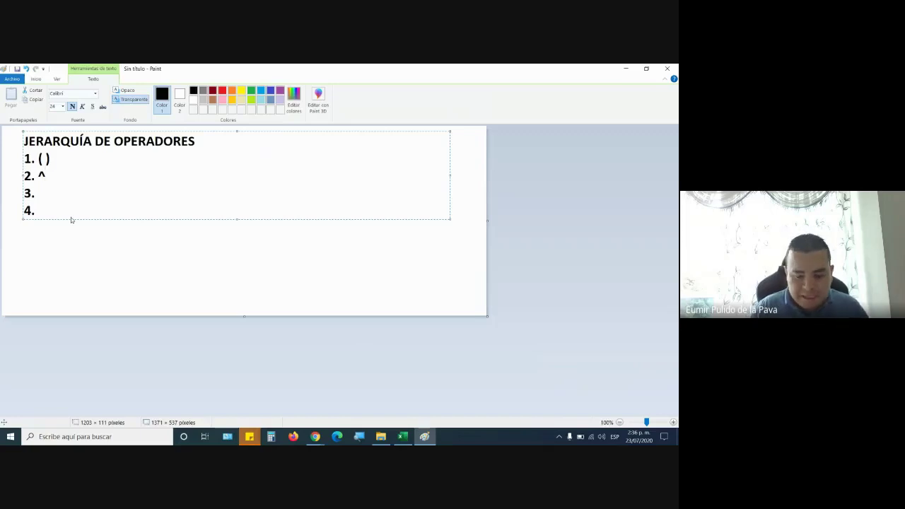
{"action": "type", "text": "EXPO"}
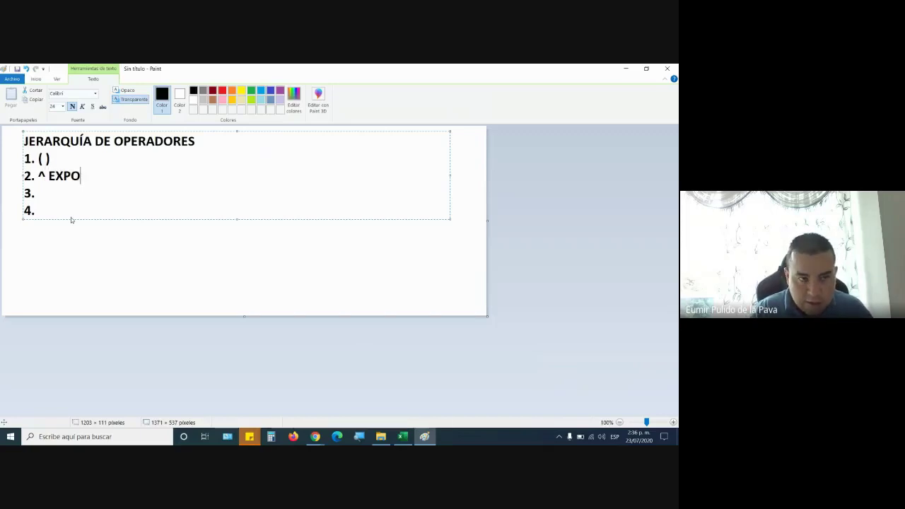
{"action": "type", "text": "NENCIAC"}
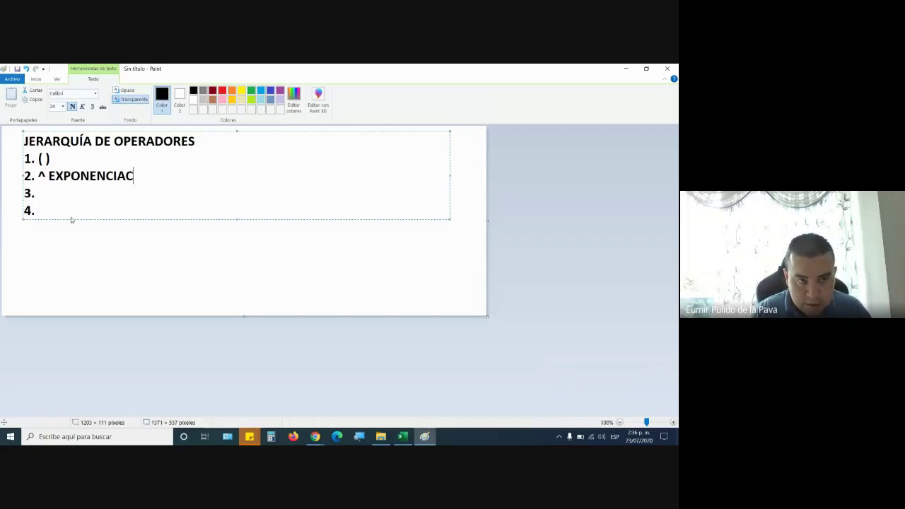
{"action": "type", "text": "IÓN"}
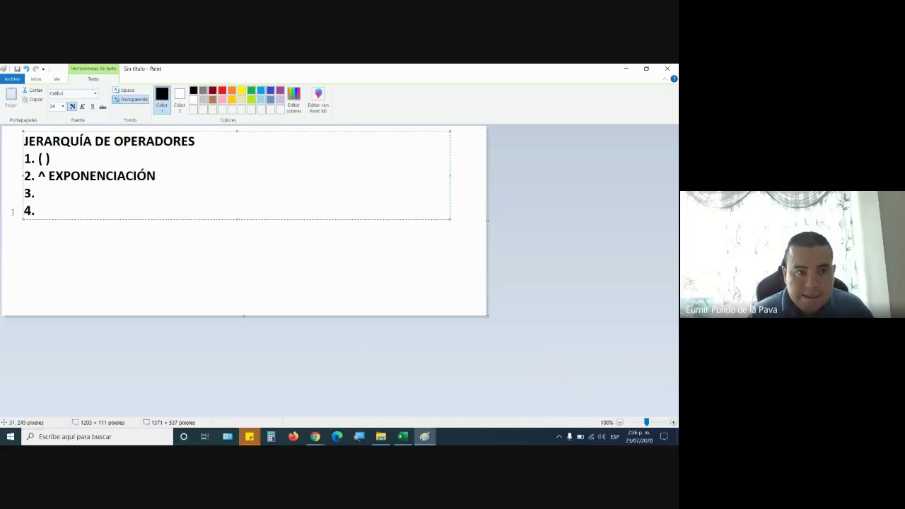
Color the ^ symbol orange and type * for the multiplication line.
{"action": "left_click_drag", "start_coordinate": [38, 176], "coordinate": [45, 175]}
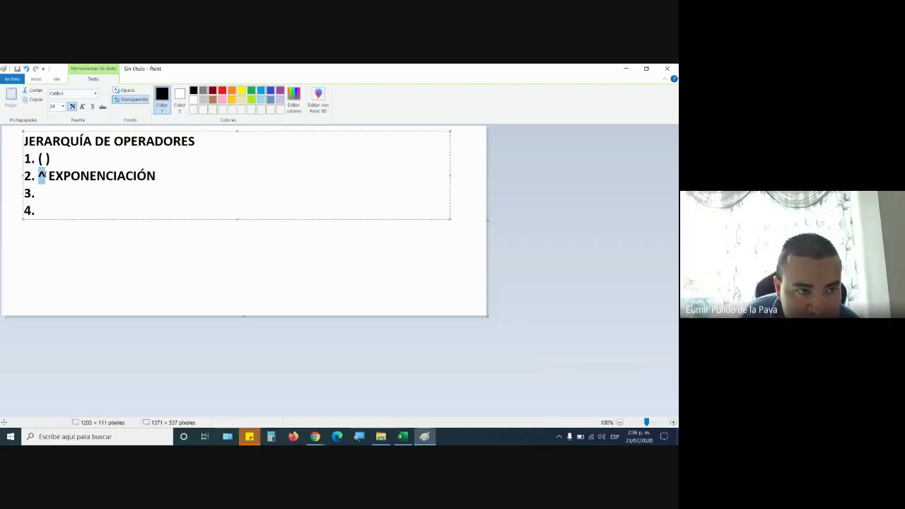
{"action": "left_click", "coordinate": [231, 92]}
{"action": "left_click", "coordinate": [51, 195]}
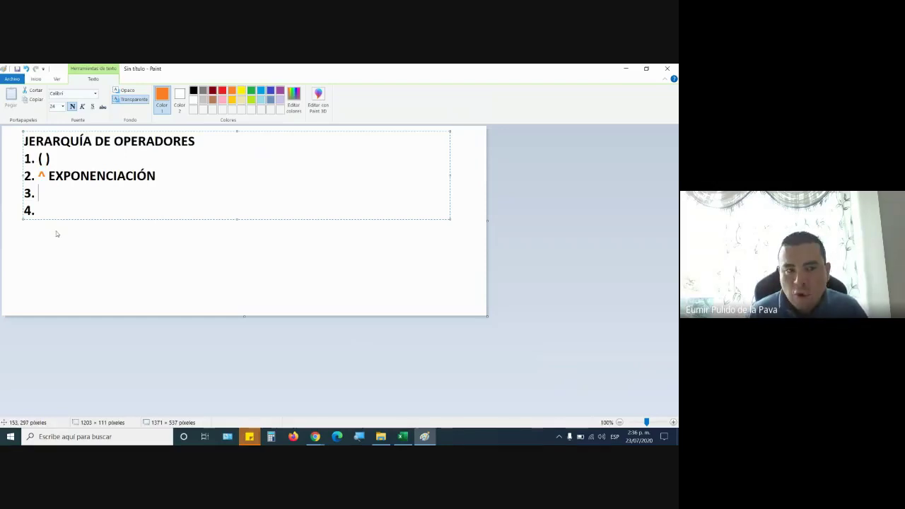
{"action": "type", "text": "*"}
{"action": "key", "text": "Tab"}
{"action": "type", "text": "+ -"}
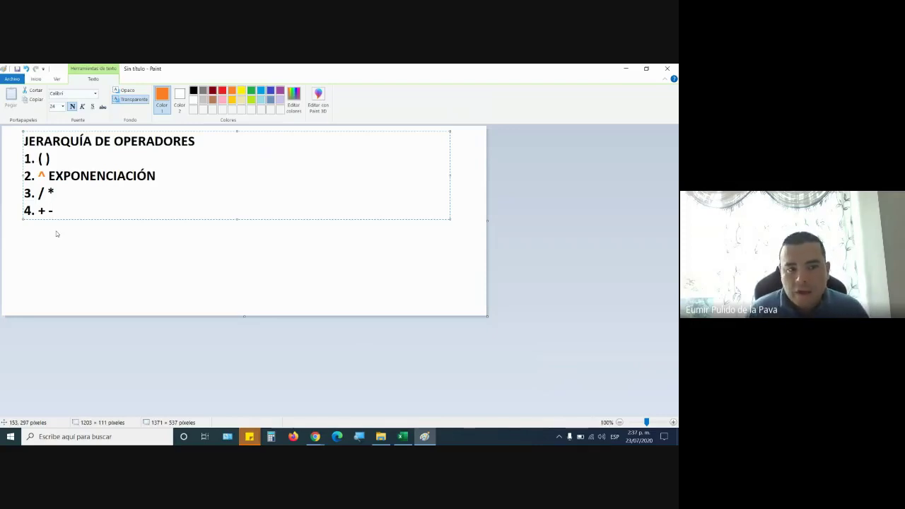
Enlarge the four numbered operator lines to font size 28.
{"action": "left_click_drag", "start_coordinate": [56, 210], "coordinate": [60, 147]}
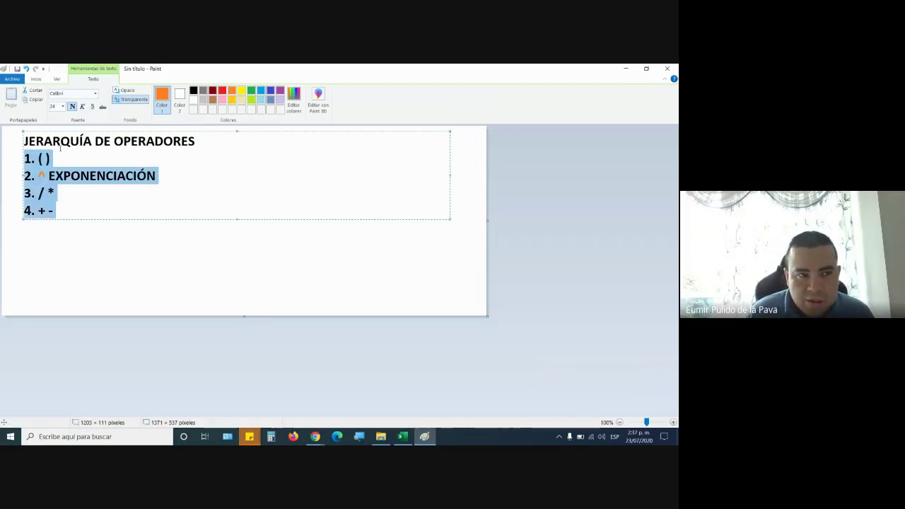
{"action": "left_click", "coordinate": [63, 106]}
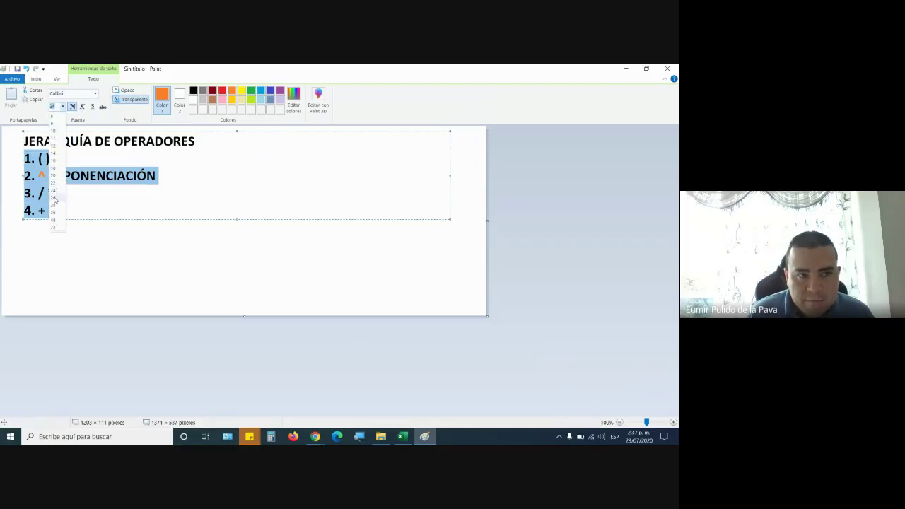
{"action": "left_click", "coordinate": [53, 204]}
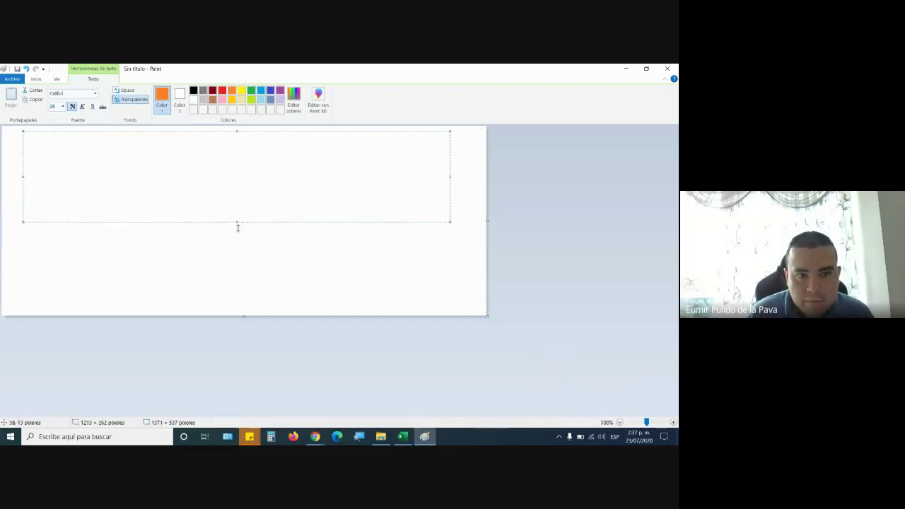
Enlarge the title JERARQUÍA DE OPERADORES to size 28, then switch back to Excel.
{"action": "left_click", "coordinate": [165, 143]}
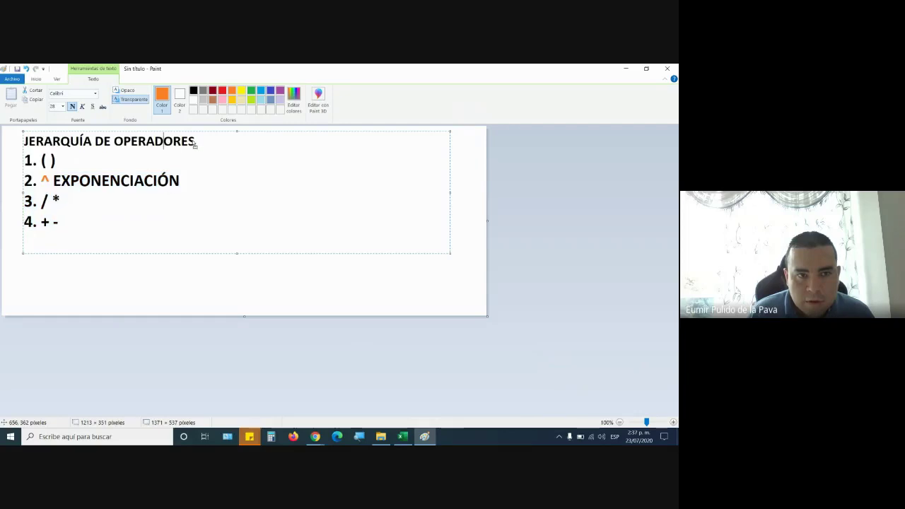
{"action": "key", "text": "ctrl+z"}
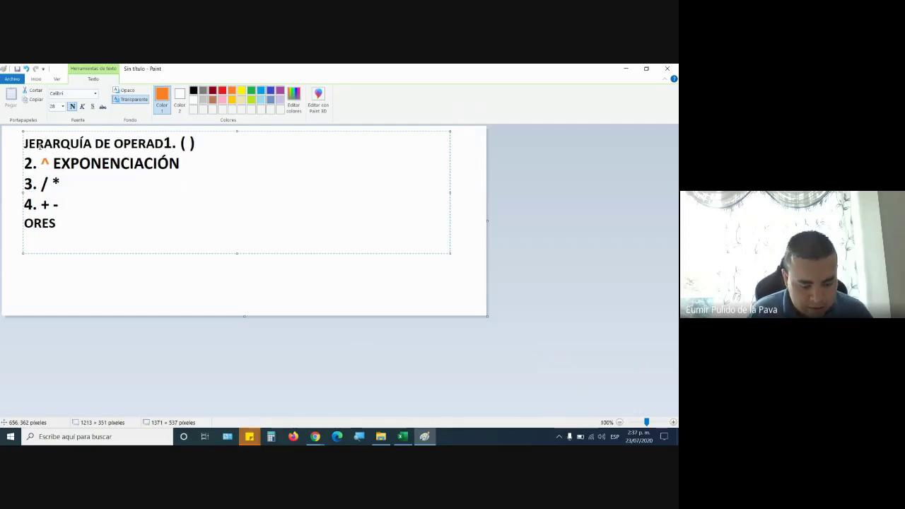
{"action": "key", "text": "ctrl+y"}
{"action": "left_click_drag", "start_coordinate": [24, 141], "coordinate": [196, 141]}
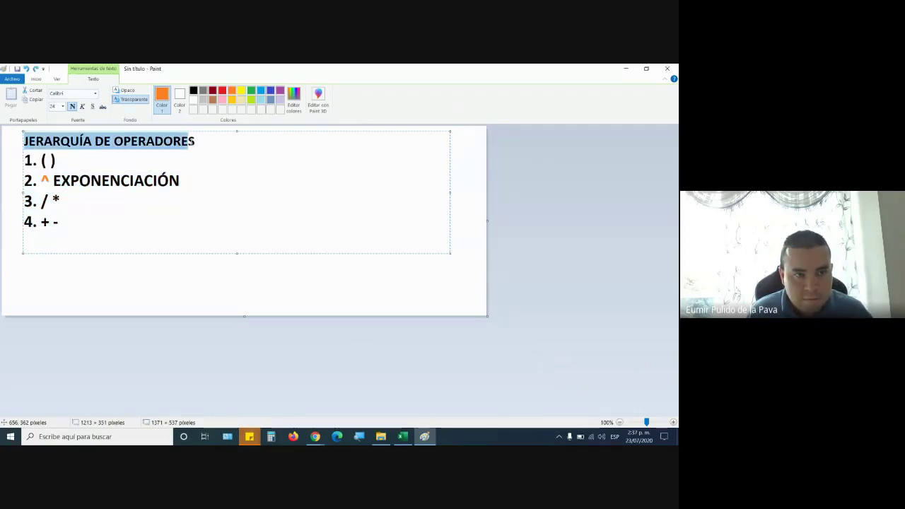
{"action": "left_click", "coordinate": [62, 106]}
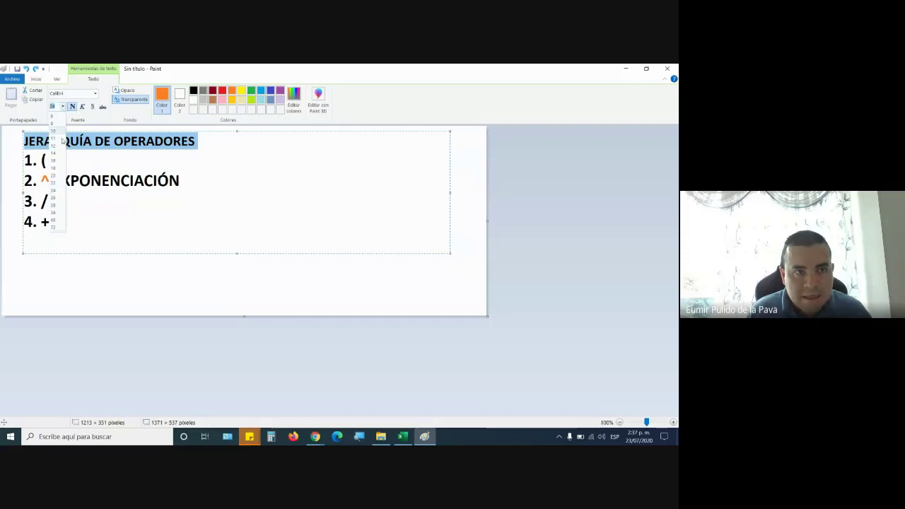
{"action": "left_click", "coordinate": [55, 205]}
{"action": "left_click", "coordinate": [47, 145]}
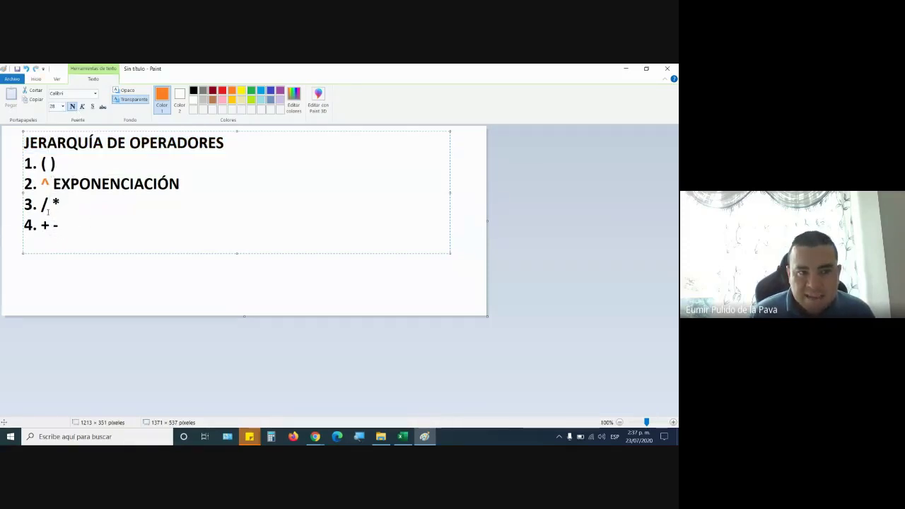
{"action": "key", "text": "alt+Tab"}
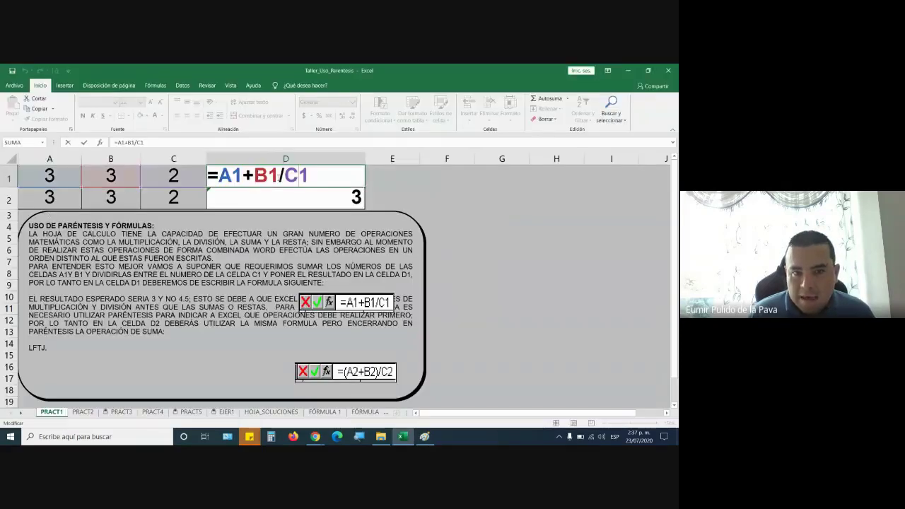
{"action": "left_click_drag", "start_coordinate": [217, 175], "coordinate": [312, 175]}
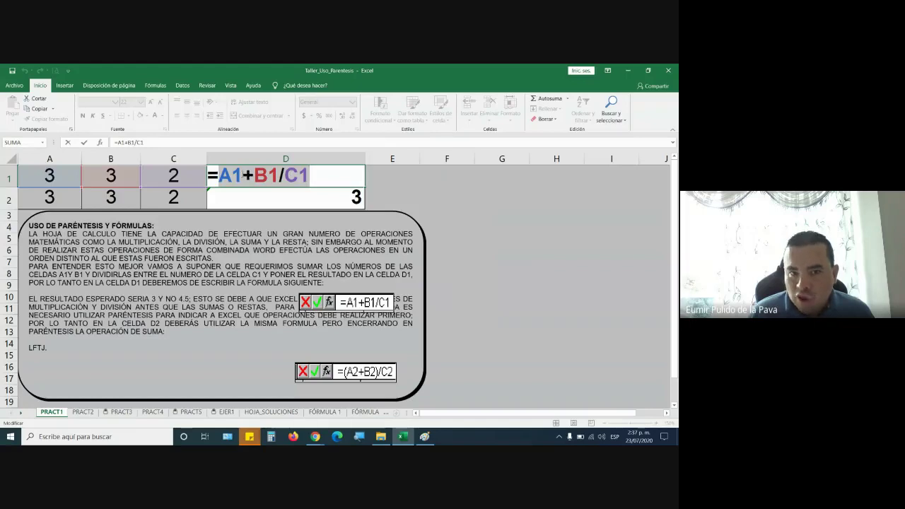
{"action": "left_click_drag", "start_coordinate": [242, 174], "coordinate": [249, 175]}
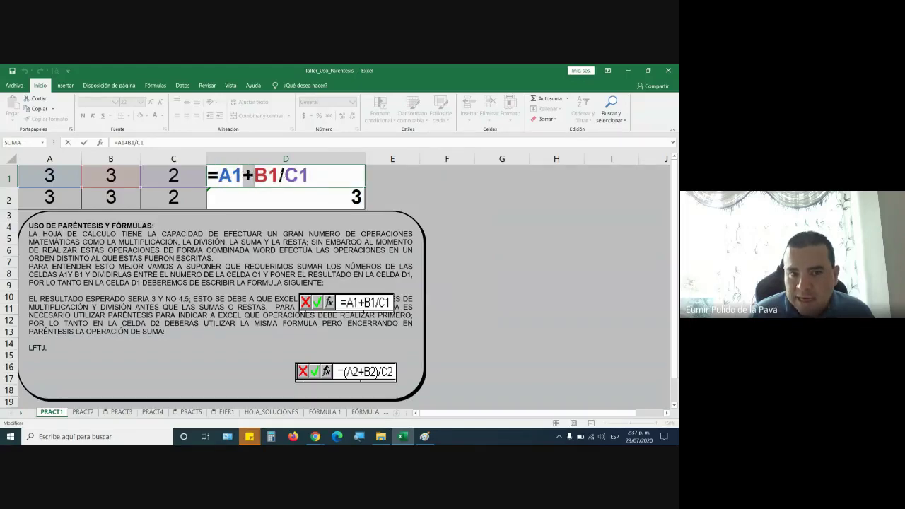
{"action": "left_click", "coordinate": [284, 175]}
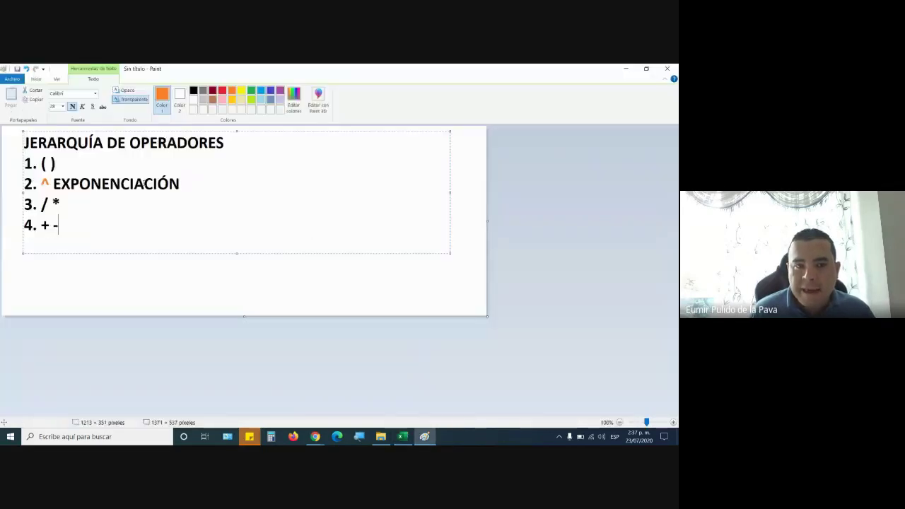
Highlight the / * operators in the Paint notes and the B1/C1 division in Excel's formula.
{"action": "key", "text": "alt+Tab"}
{"action": "left_click_drag", "start_coordinate": [40, 204], "coordinate": [61, 205]}
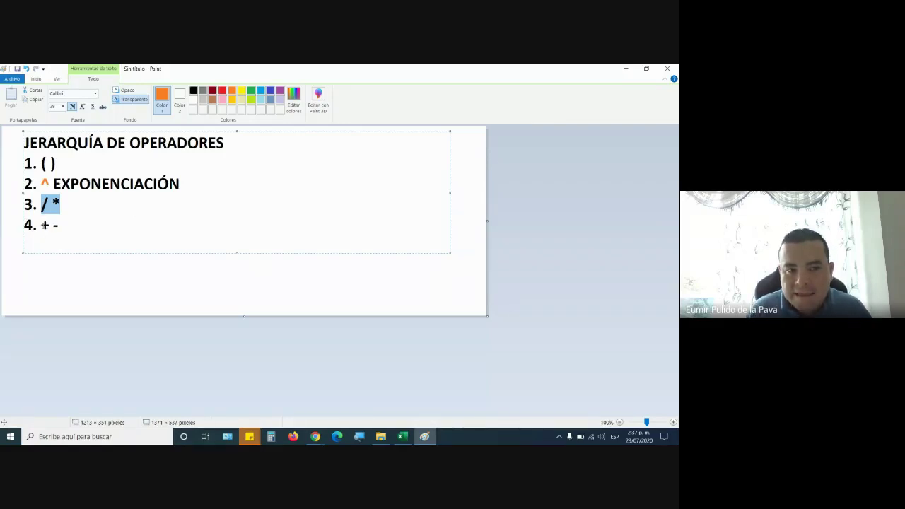
{"action": "key", "text": "alt+Tab"}
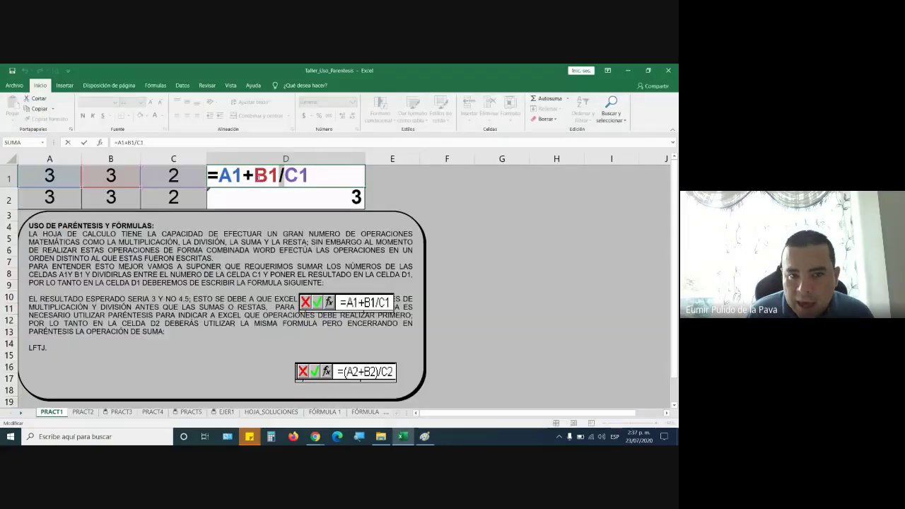
{"action": "left_click_drag", "start_coordinate": [253, 175], "coordinate": [307, 175]}
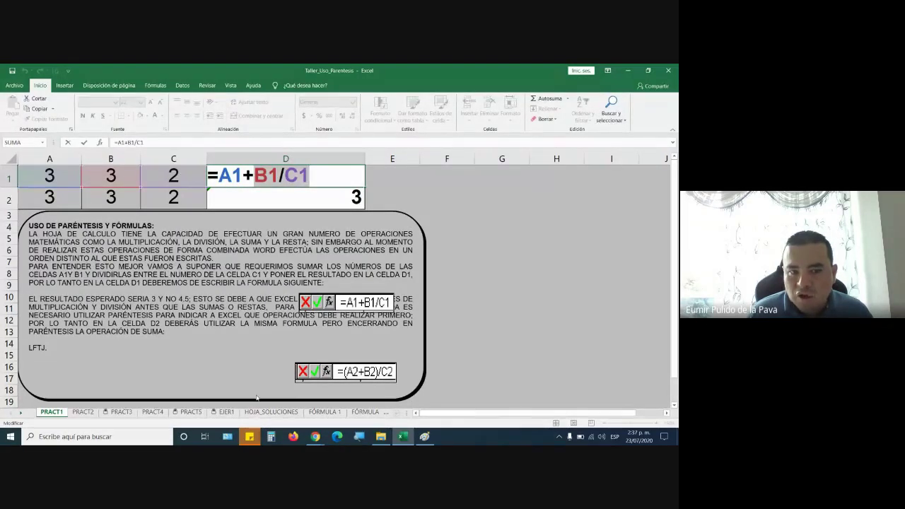
Compute 3/2 in Calculator, getting 1,5, then put the Calculator away.
{"action": "left_click", "coordinate": [271, 436]}
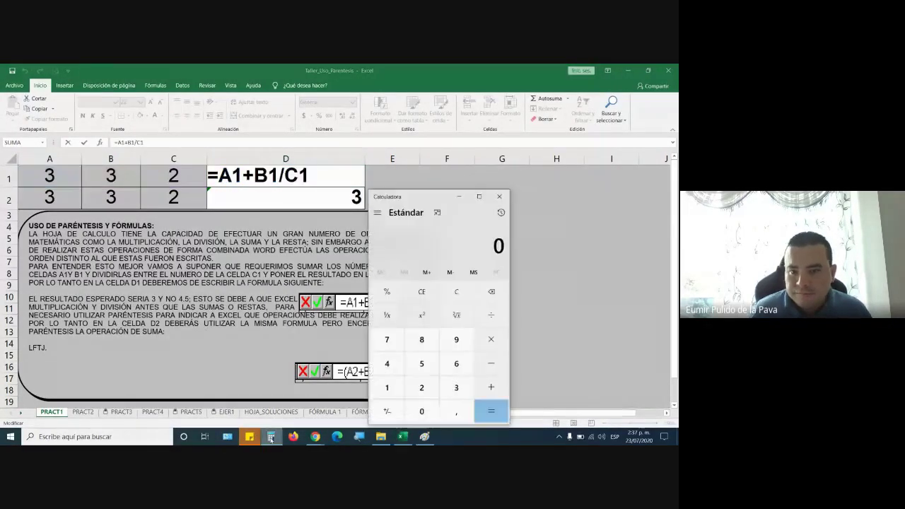
{"action": "type", "text": "3/2"}
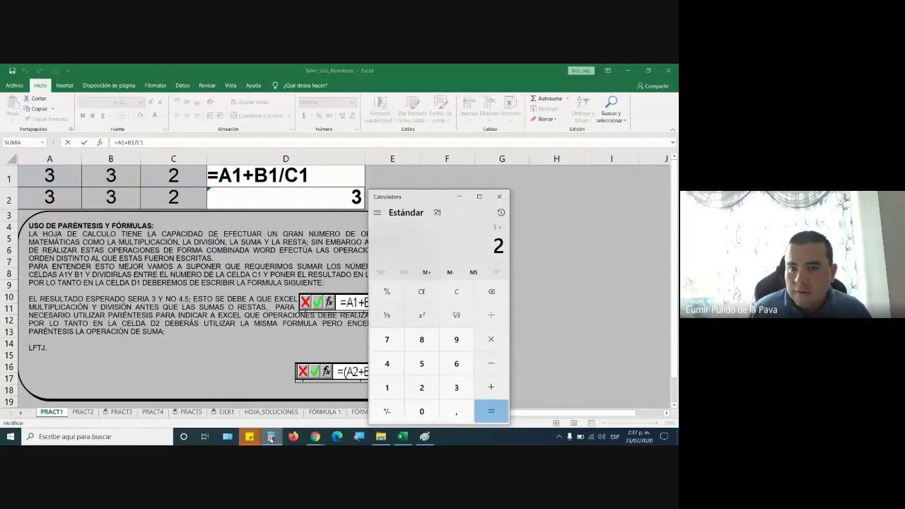
{"action": "type", "text": "/"}
{"action": "key", "text": "Return"}
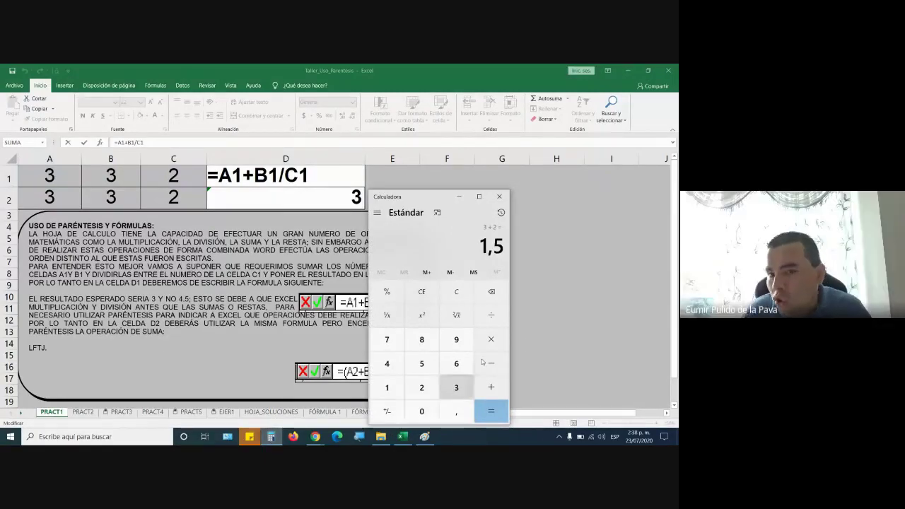
{"action": "left_click", "coordinate": [459, 196]}
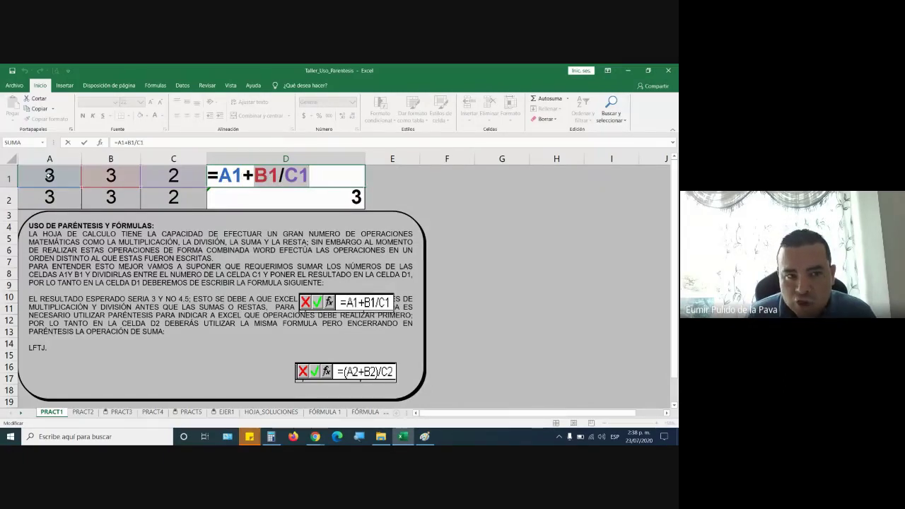
Commit D1 showing 4,5, open D2's =(A2+B2)/C2 and show the hierarchy notes in Paint.
{"action": "key", "text": "Return"}
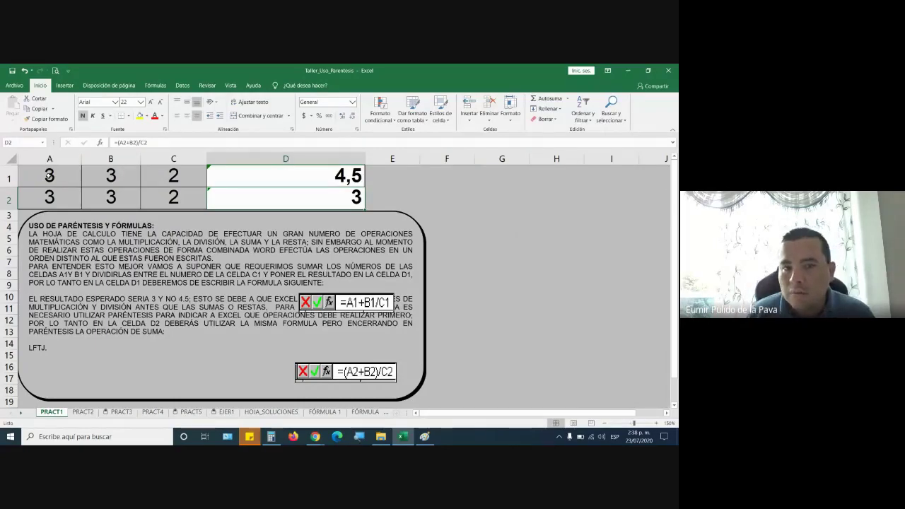
{"action": "double_click", "coordinate": [249, 189]}
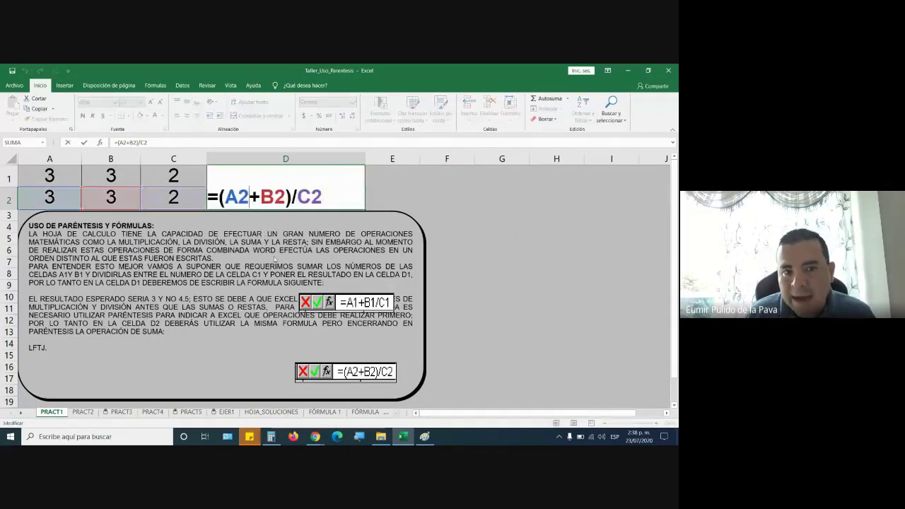
{"action": "left_click_drag", "start_coordinate": [220, 196], "coordinate": [322, 197]}
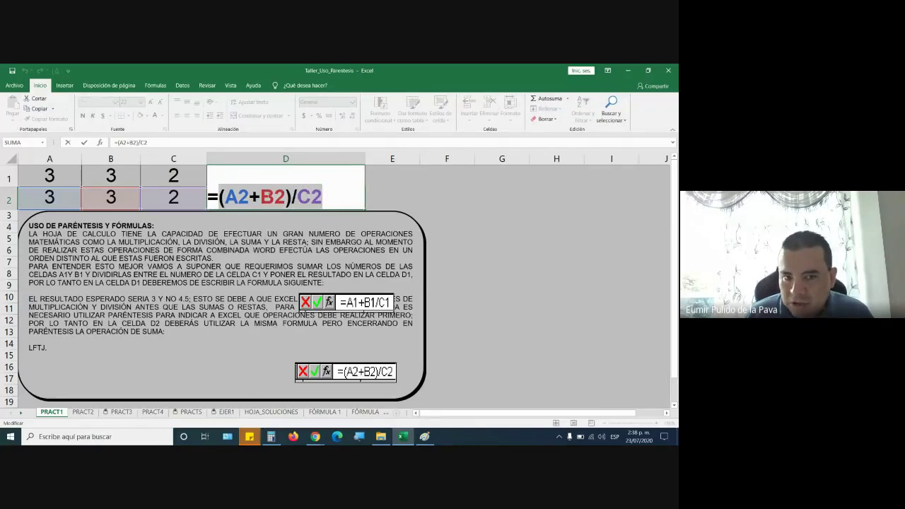
{"action": "left_click", "coordinate": [225, 196]}
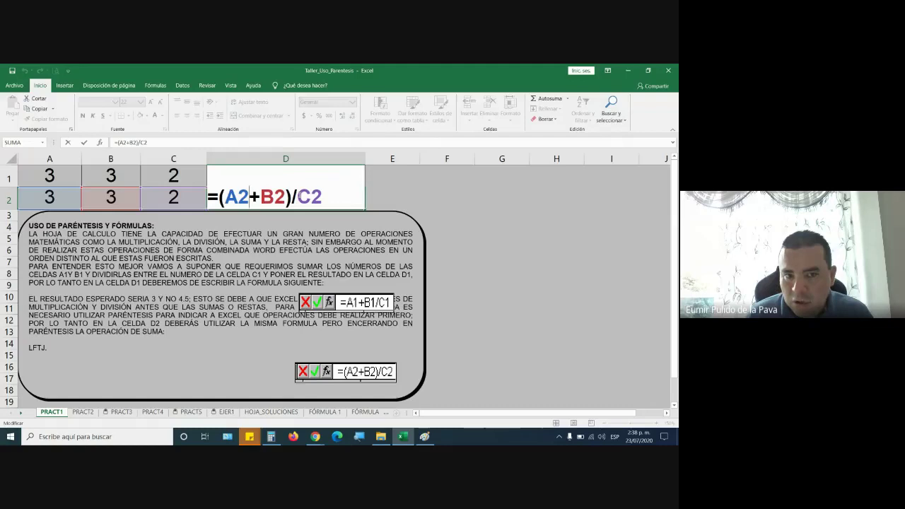
{"action": "left_click", "coordinate": [425, 436]}
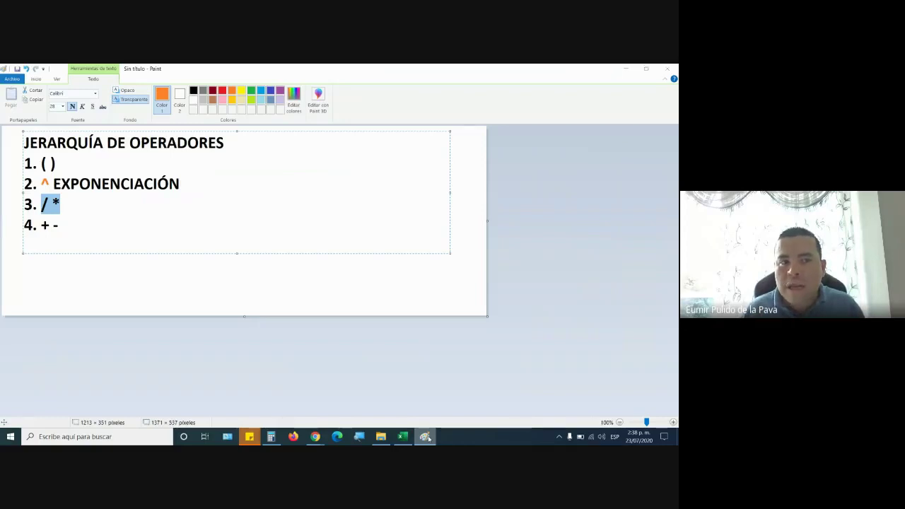
{"action": "left_click", "coordinate": [403, 436]}
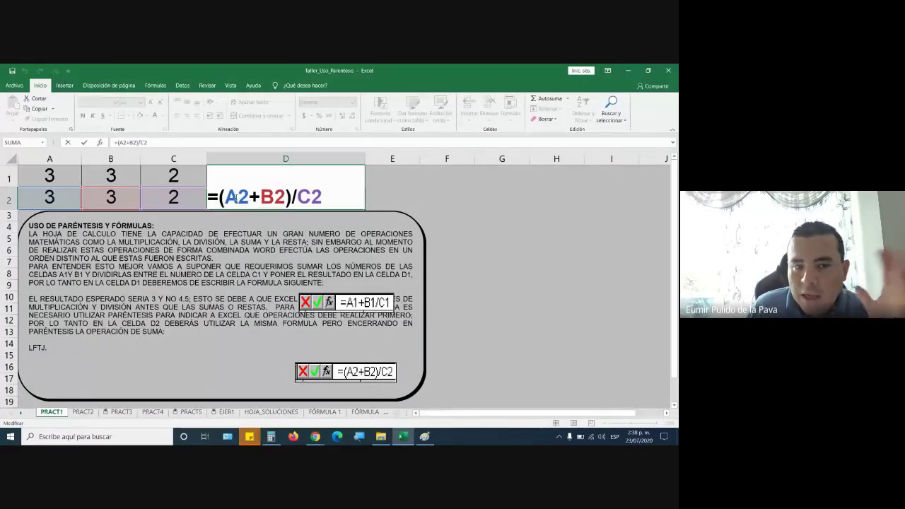
Mark the bracketed A2+B2 in D2's formula and commit it so D2 shows 3.
{"action": "left_click_drag", "start_coordinate": [225, 198], "coordinate": [286, 198]}
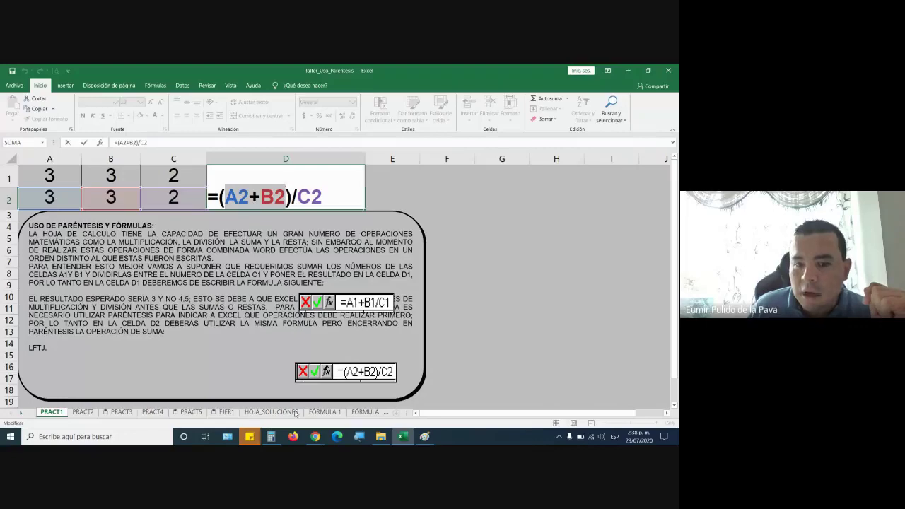
{"action": "left_click", "coordinate": [316, 436]}
{"action": "left_click", "coordinate": [280, 407]}
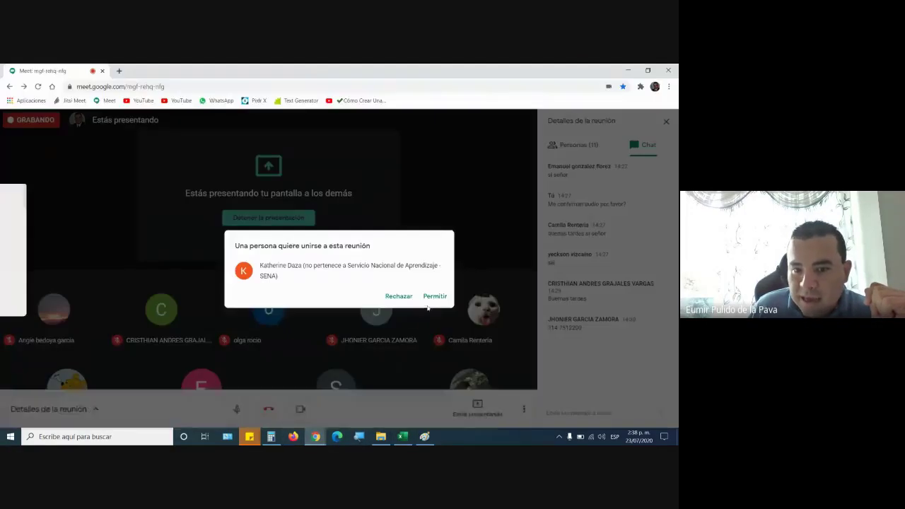
{"action": "left_click", "coordinate": [431, 296]}
{"action": "left_click", "coordinate": [402, 435]}
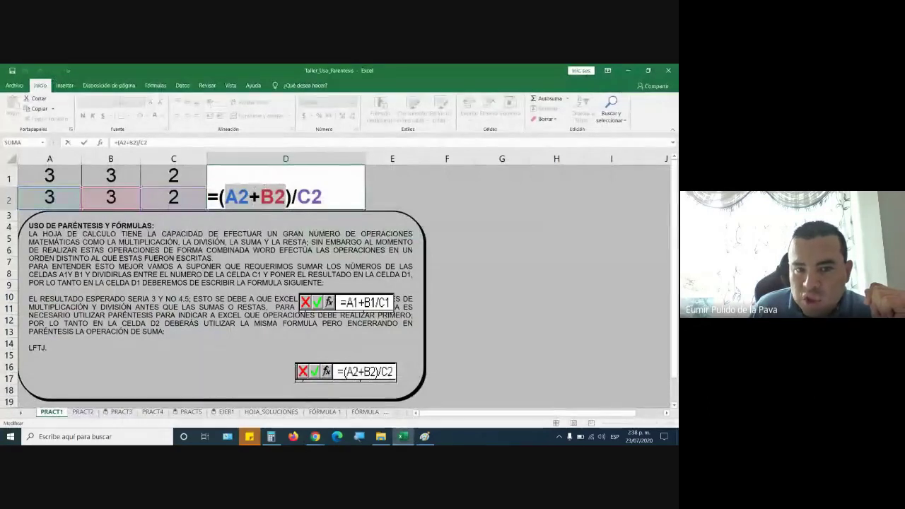
{"action": "left_click_drag", "start_coordinate": [220, 198], "coordinate": [324, 192]}
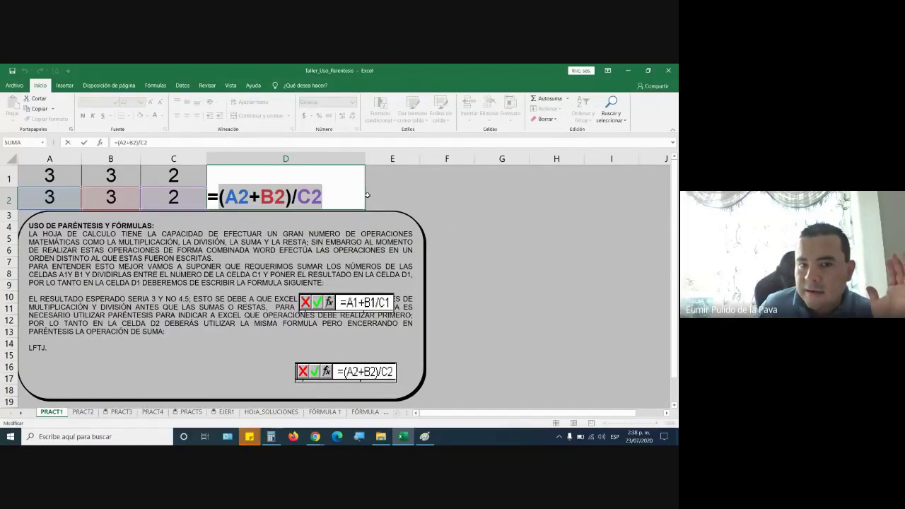
{"action": "key", "text": "Return"}
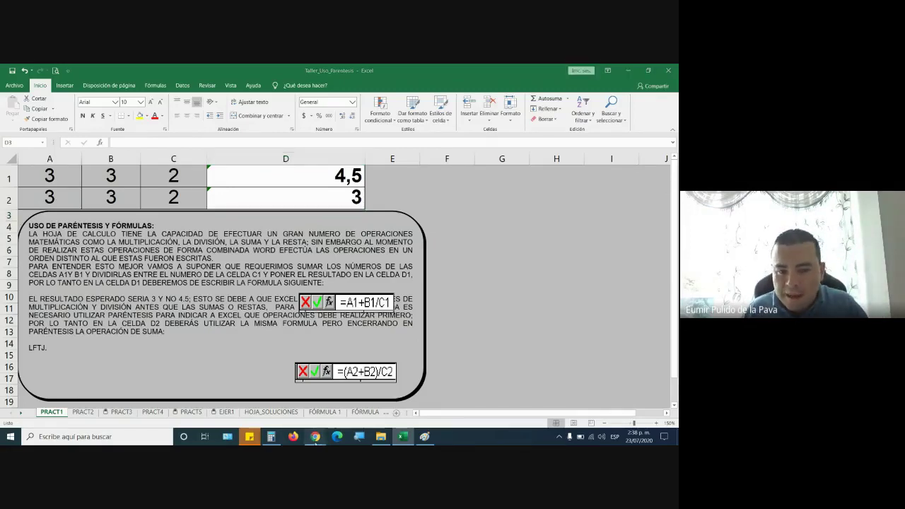
Admit the person asking to join the Google Meet call and return to Excel.
{"action": "mouse_move", "coordinate": [315, 436]}
{"action": "left_click", "coordinate": [258, 397]}
{"action": "left_click", "coordinate": [438, 301]}
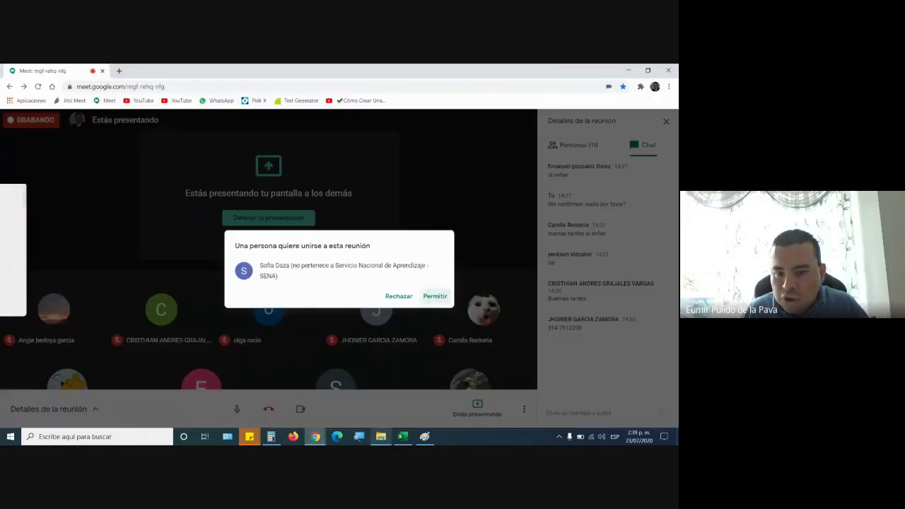
{"action": "left_click", "coordinate": [403, 437]}
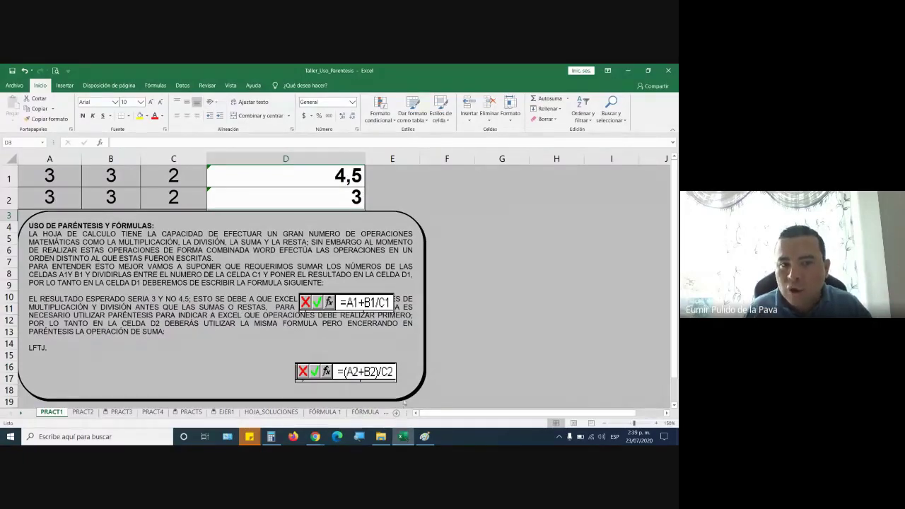
Reveal the D1 and D2 formulas and select rows 1 and 2 to check their sums.
{"action": "double_click", "coordinate": [318, 185]}
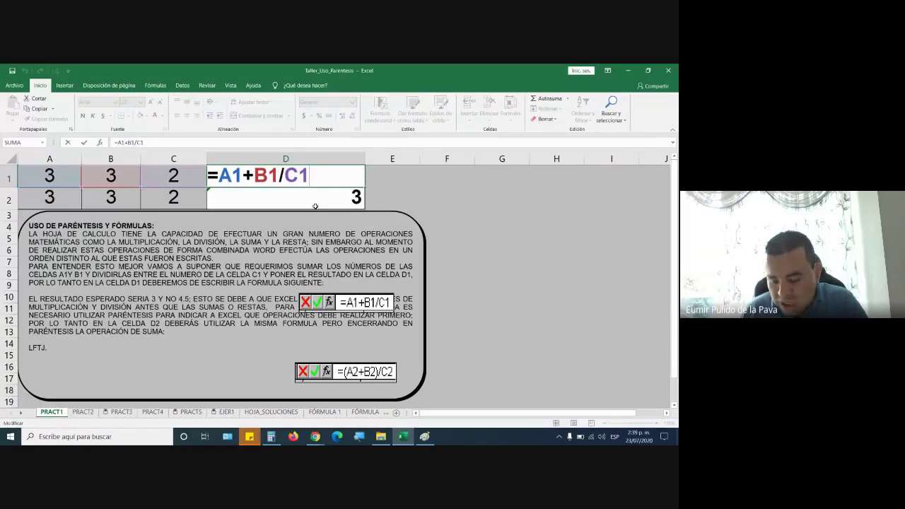
{"action": "left_click", "coordinate": [316, 205]}
{"action": "double_click", "coordinate": [316, 205]}
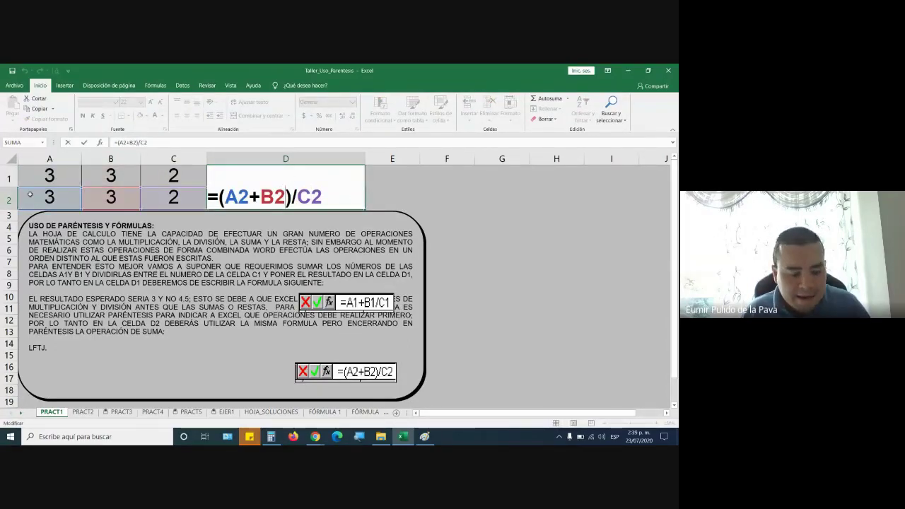
{"action": "key", "text": "Escape"}
{"action": "left_click_drag", "start_coordinate": [32, 177], "coordinate": [176, 202]}
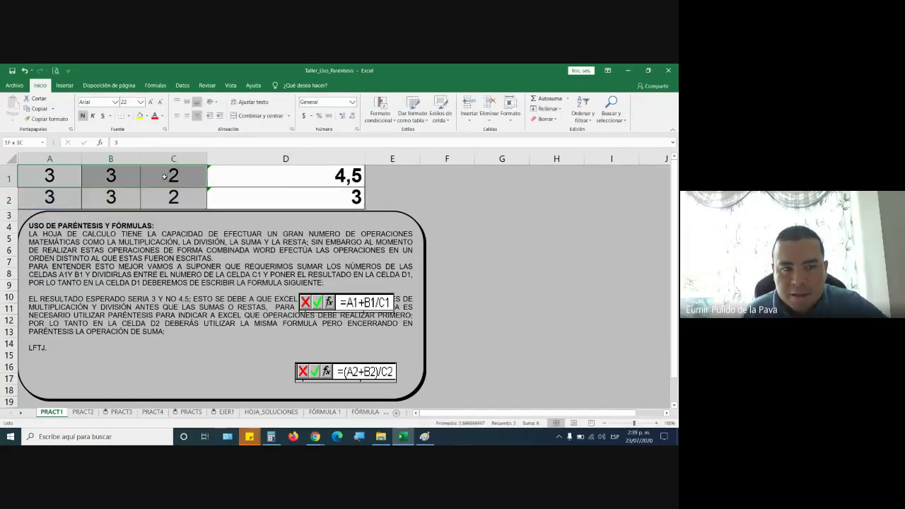
{"action": "left_click_drag", "start_coordinate": [39, 207], "coordinate": [187, 200]}
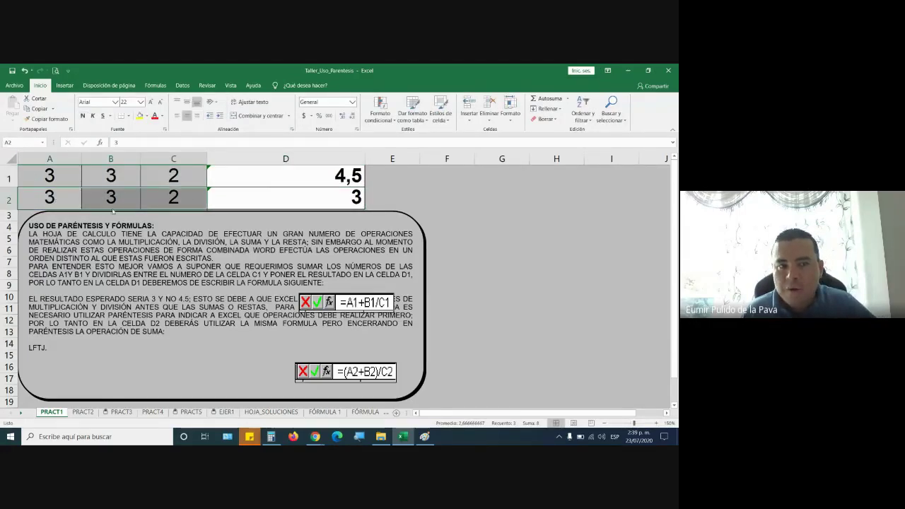
{"action": "left_click_drag", "start_coordinate": [42, 174], "coordinate": [183, 169]}
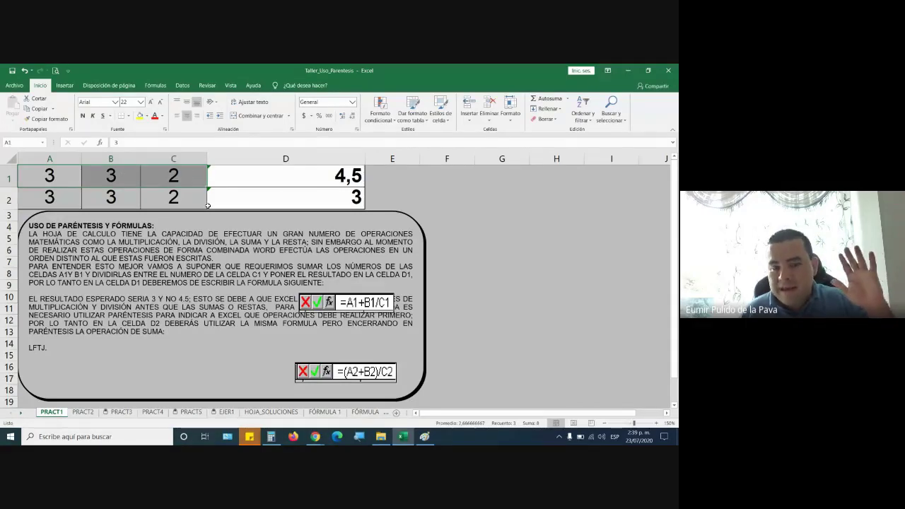
Re-inspect D1's =A1+B1/C1, keep D1 selected and show the Fórmulas tab.
{"action": "double_click", "coordinate": [338, 178]}
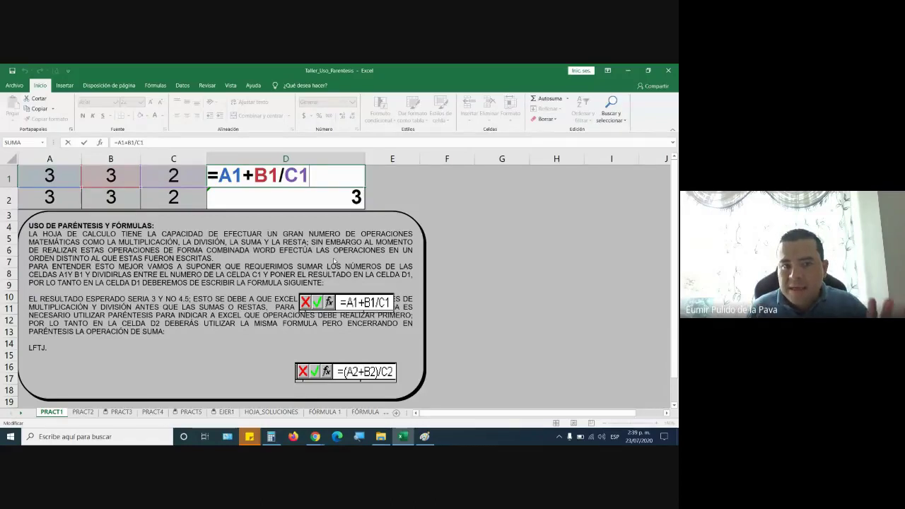
{"action": "key", "text": "Return"}
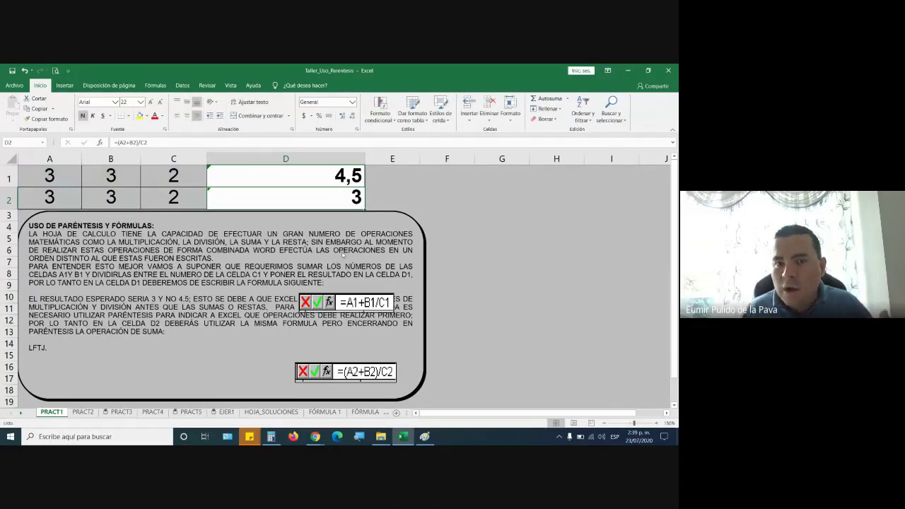
{"action": "left_click", "coordinate": [300, 179]}
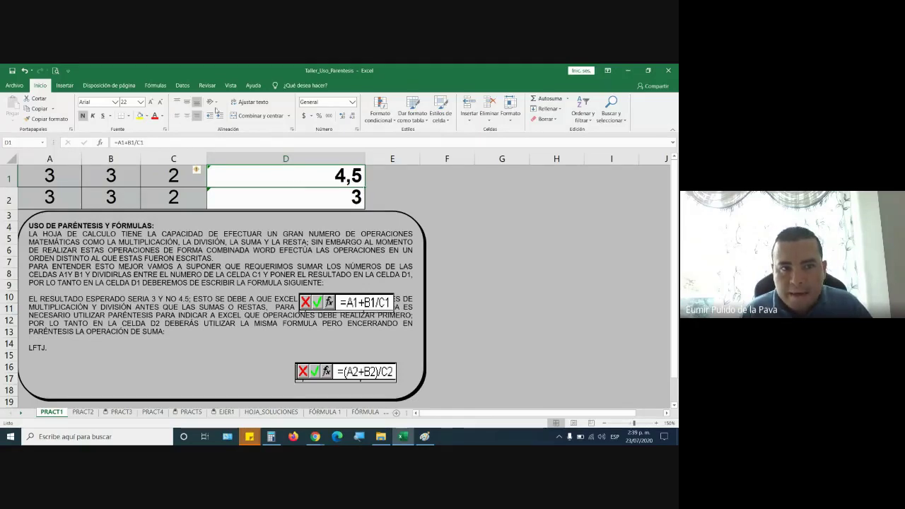
{"action": "left_click", "coordinate": [156, 86]}
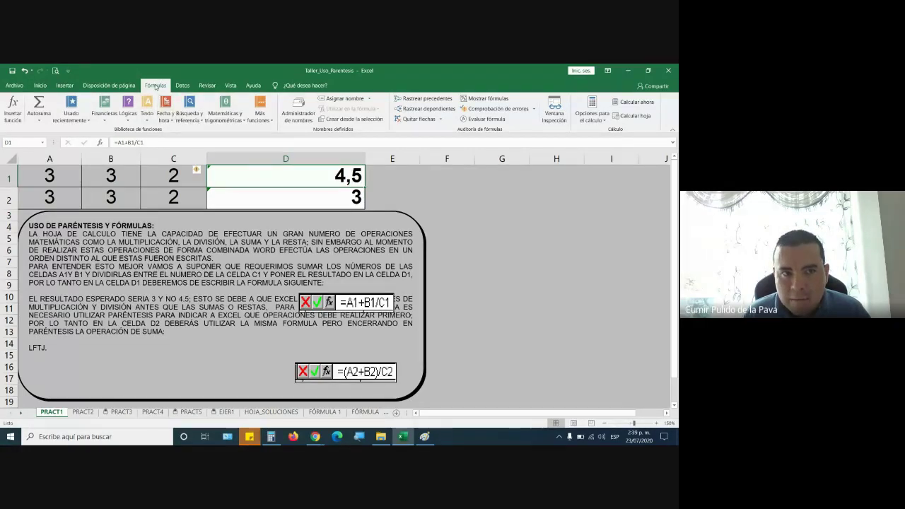
Evaluate D1's formula step by step at 200% magnification, substituting A1 and B1 with 3.
{"action": "left_click", "coordinate": [485, 119]}
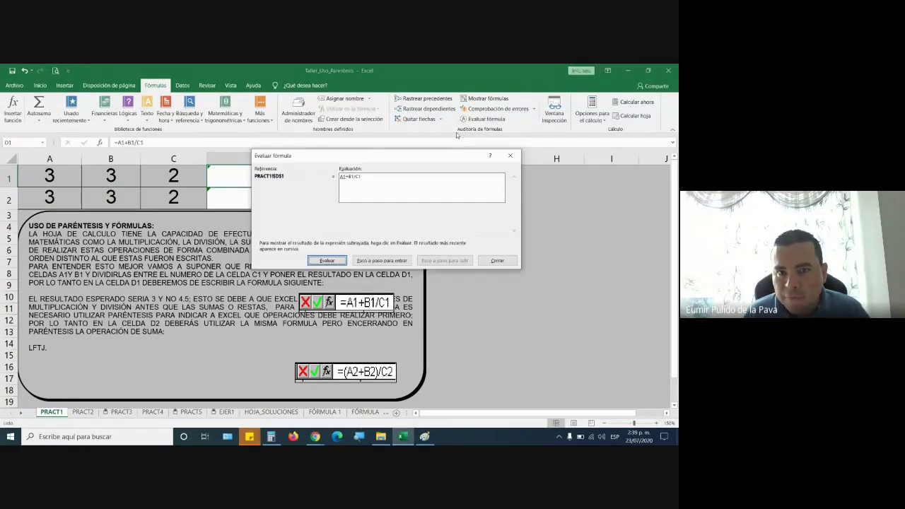
{"action": "mouse_move", "coordinate": [375, 156]}
{"action": "left_mouse_down"}
{"action": "mouse_move", "coordinate": [317, 200]}
{"action": "mouse_move", "coordinate": [298, 199]}
{"action": "left_mouse_up"}
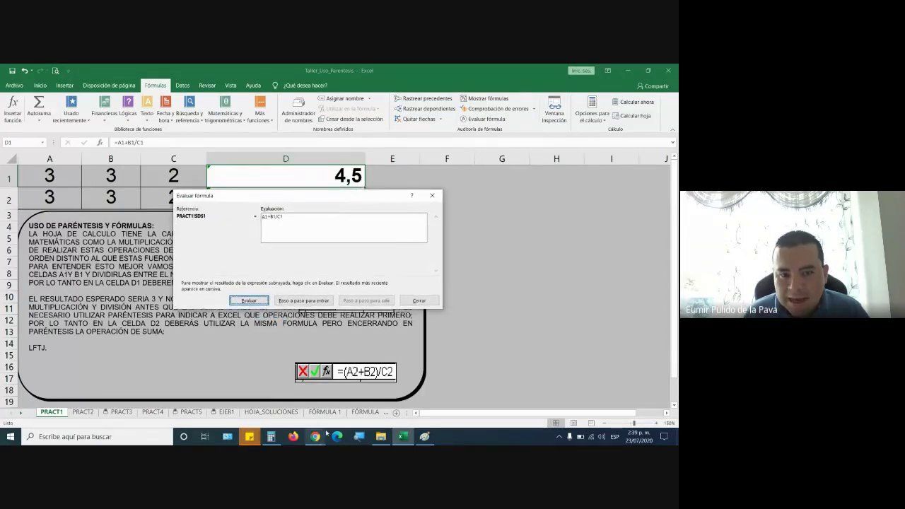
{"action": "left_click", "coordinate": [359, 437]}
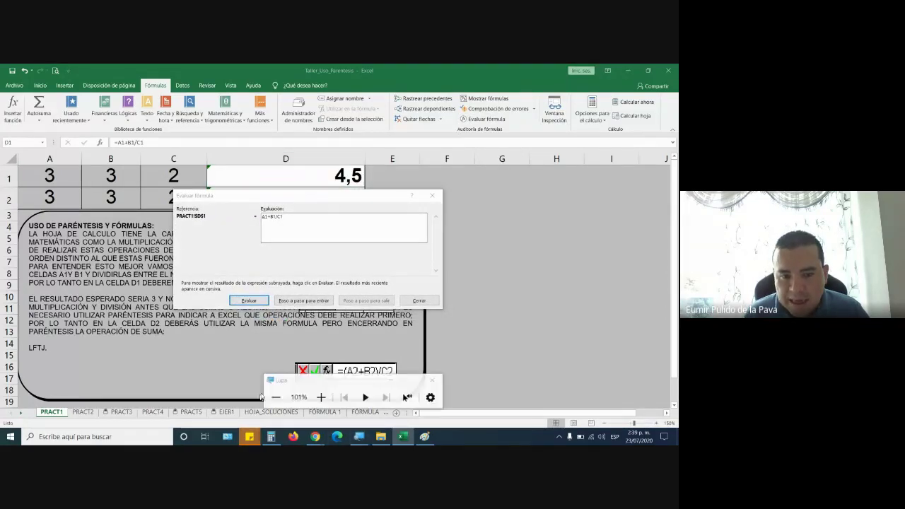
{"action": "left_click", "coordinate": [321, 396]}
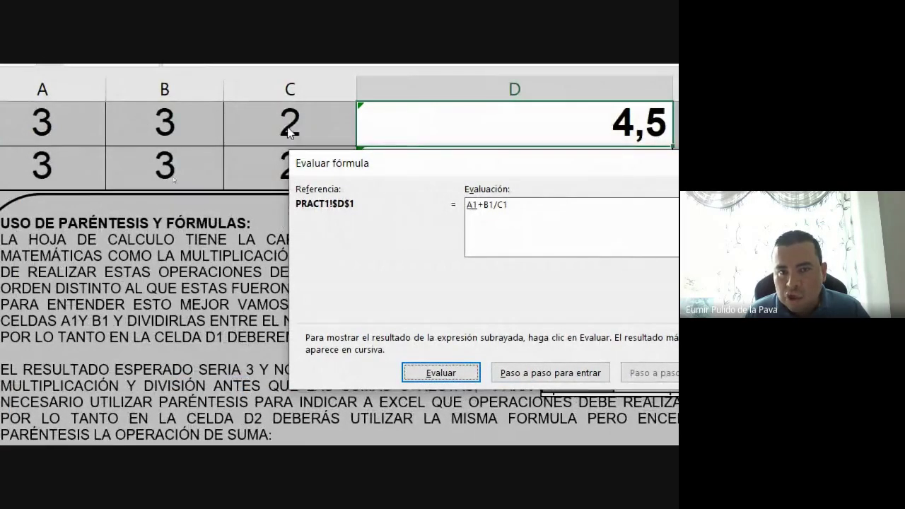
{"action": "left_click", "coordinate": [458, 375]}
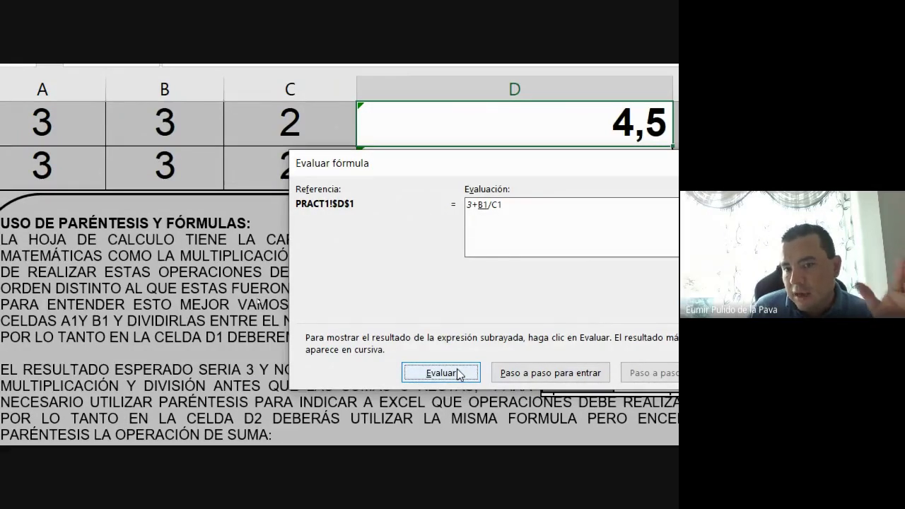
{"action": "left_click", "coordinate": [458, 375]}
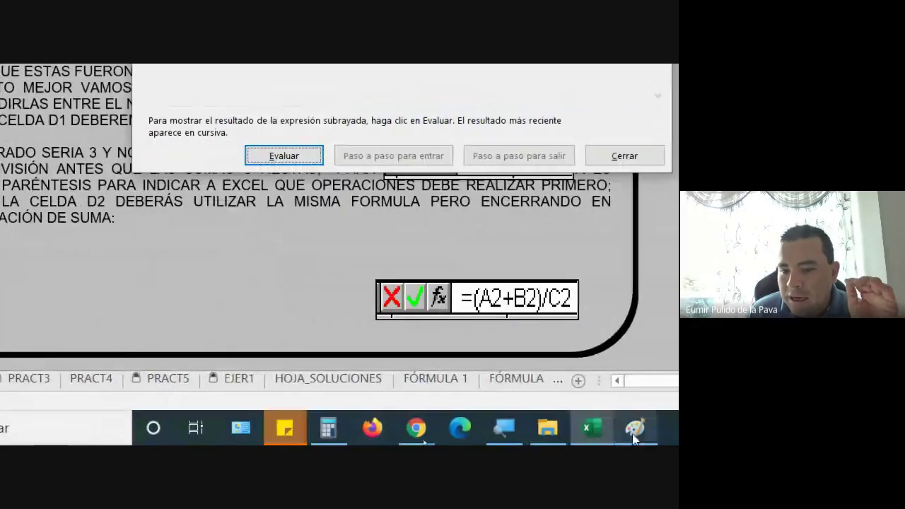
{"action": "left_click", "coordinate": [482, 433]}
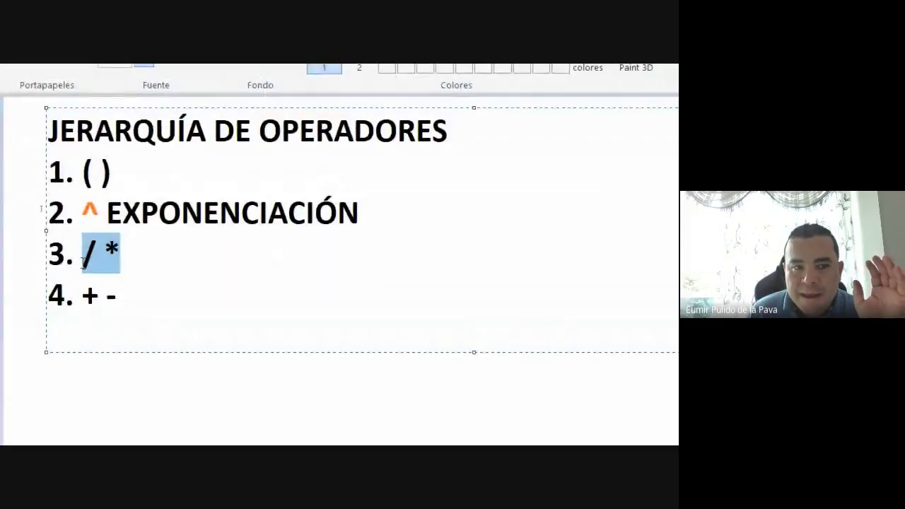
Mark the / * operators on line 3 and the + - operators on line 4.
{"action": "left_click", "coordinate": [77, 256]}
{"action": "left_click_drag", "start_coordinate": [77, 256], "coordinate": [133, 252]}
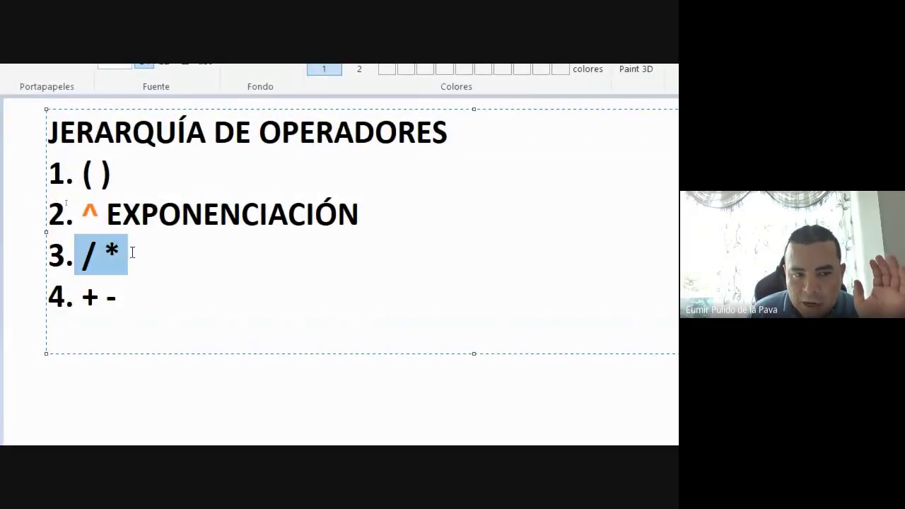
{"action": "left_click_drag", "start_coordinate": [87, 300], "coordinate": [135, 319]}
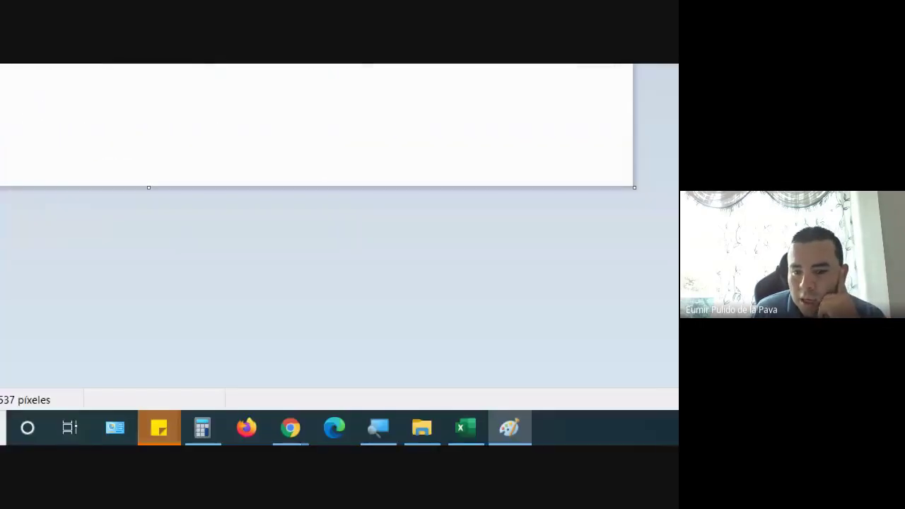
Step D1's evaluation through 3+1,5 to 4,5, close it, and select D2.
{"action": "left_click", "coordinate": [462, 426]}
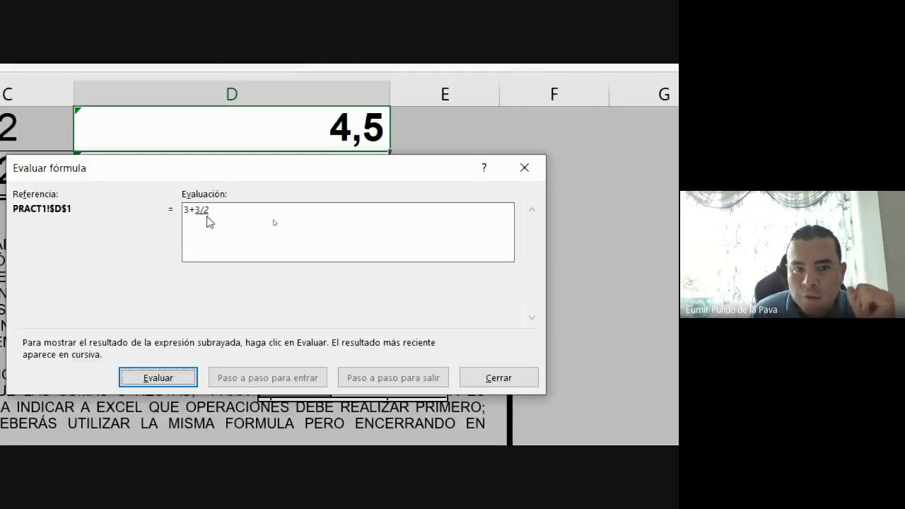
{"action": "left_click", "coordinate": [167, 372]}
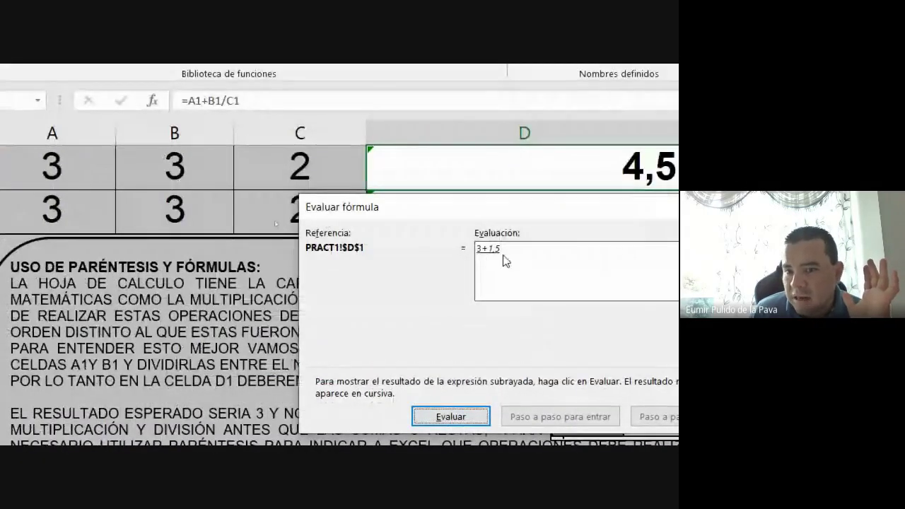
{"action": "left_click", "coordinate": [458, 422]}
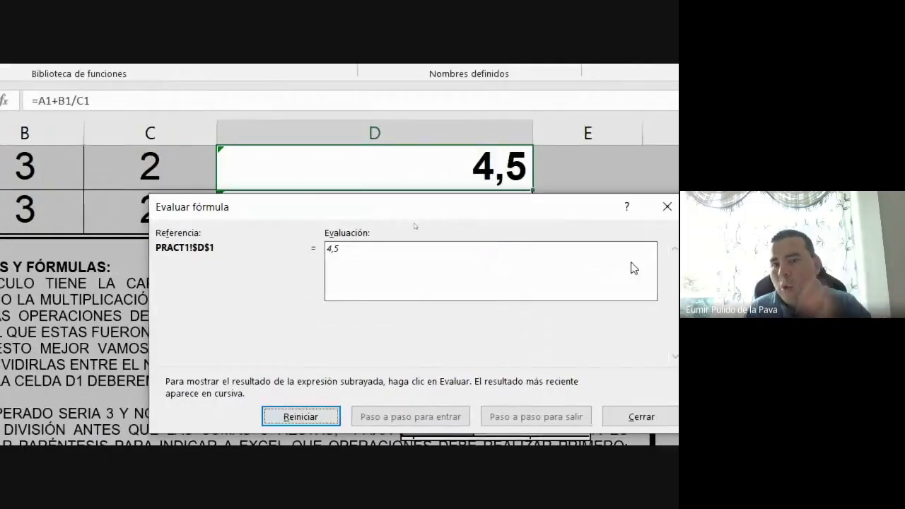
{"action": "left_click", "coordinate": [634, 417]}
{"action": "left_click", "coordinate": [344, 200]}
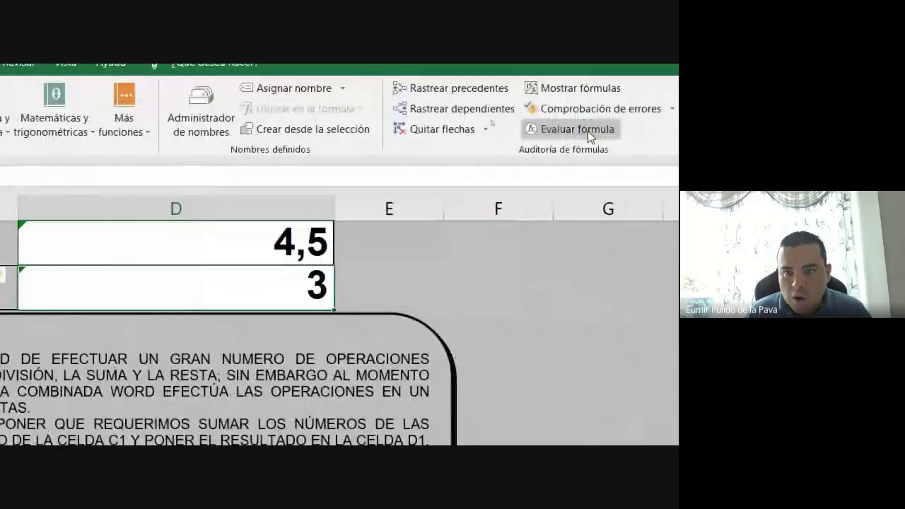
Evaluate D2's formula step by step: 3+3 becomes 6, then 6/2 gives 3.
{"action": "left_click", "coordinate": [588, 131]}
{"action": "left_click_drag", "start_coordinate": [176, 171], "coordinate": [133, 204]}
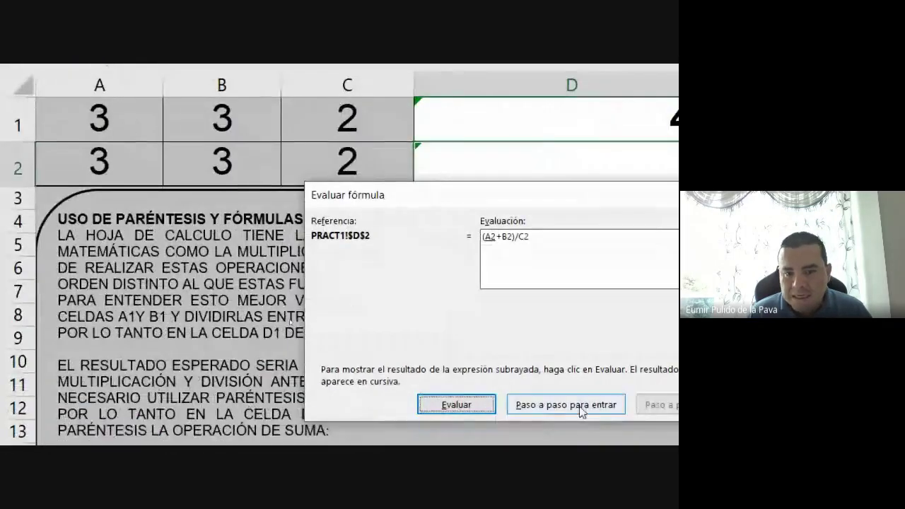
{"action": "left_click", "coordinate": [456, 406]}
{"action": "left_click", "coordinate": [456, 406]}
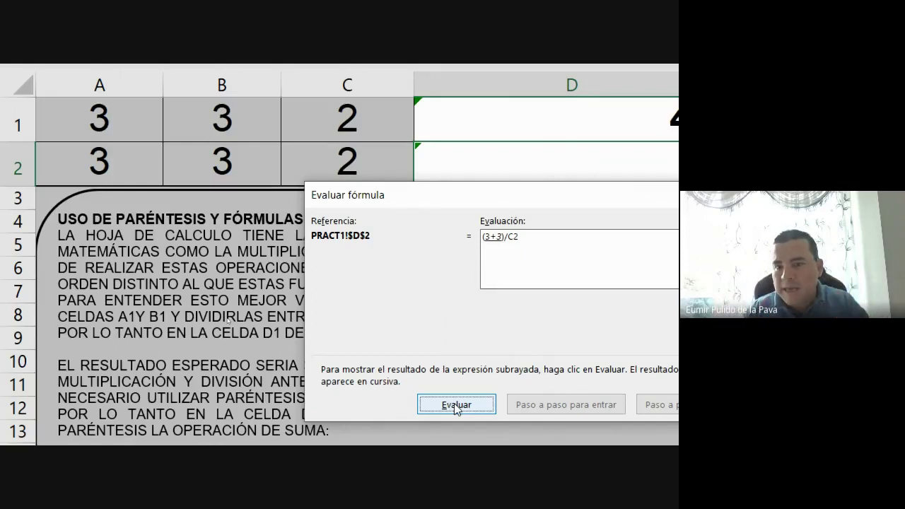
{"action": "left_click", "coordinate": [455, 405]}
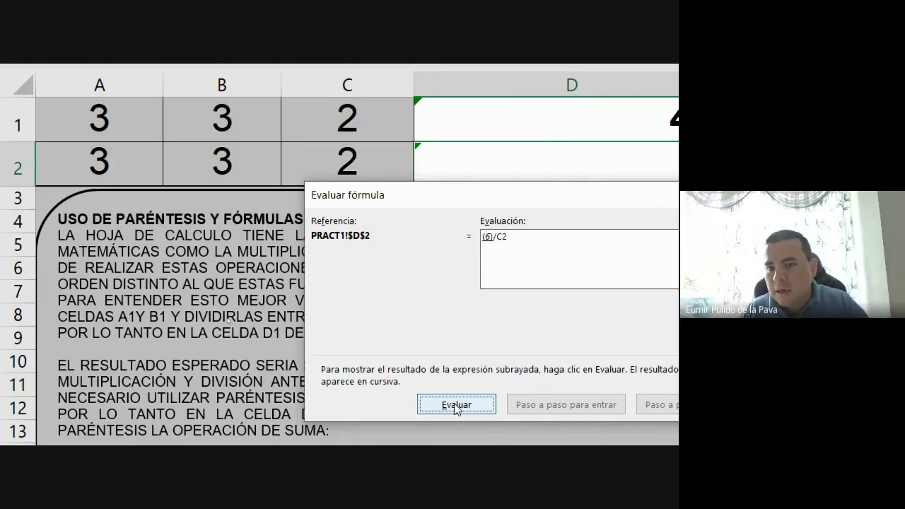
{"action": "left_click", "coordinate": [456, 406]}
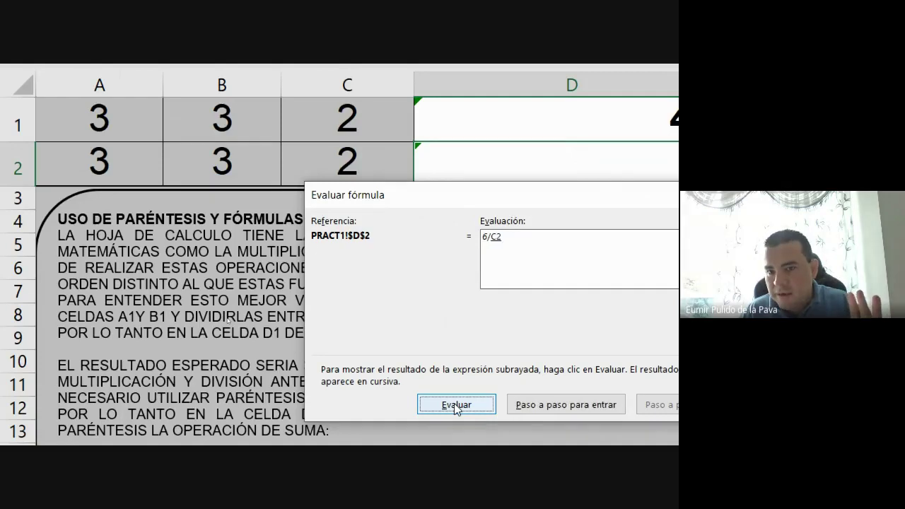
{"action": "left_click", "coordinate": [456, 406]}
{"action": "left_click", "coordinate": [456, 406]}
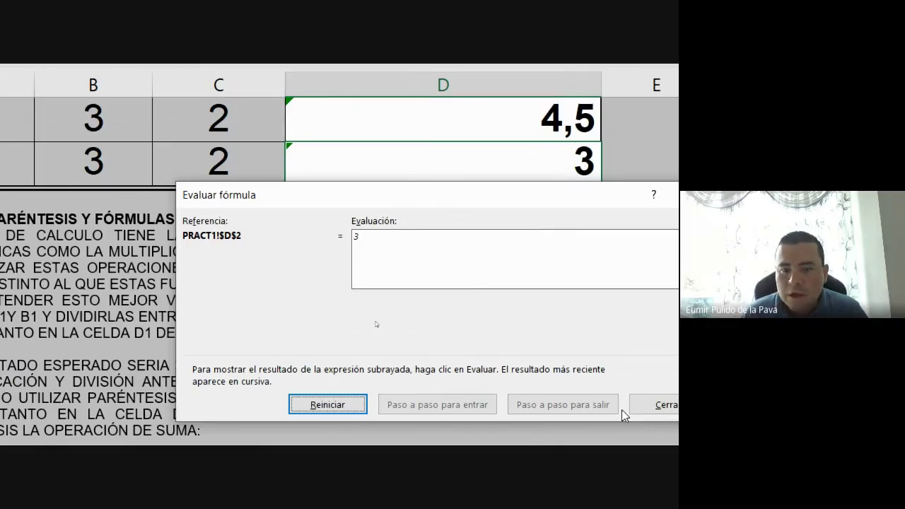
{"action": "left_click", "coordinate": [640, 405]}
Reset the Magnifier zoom to 100% and switch to the Google Meet call.
{"action": "left_click", "coordinate": [550, 427]}
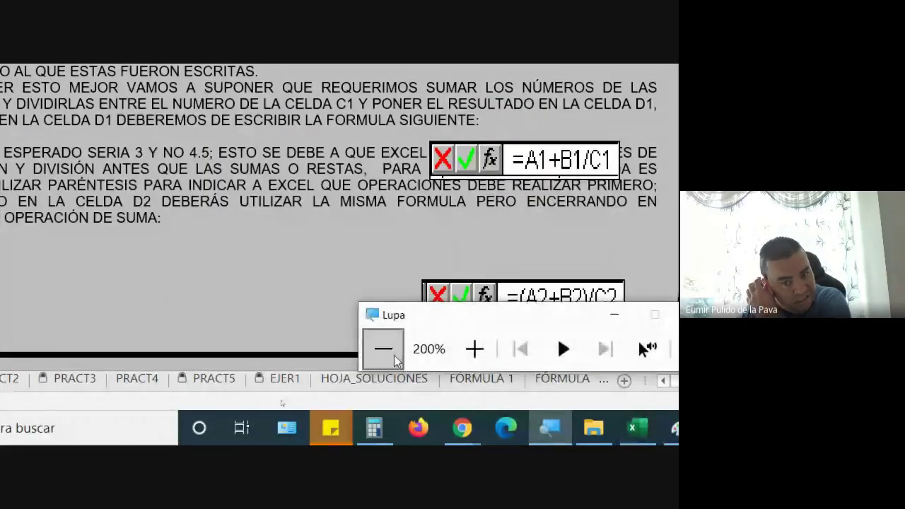
{"action": "left_click", "coordinate": [385, 350]}
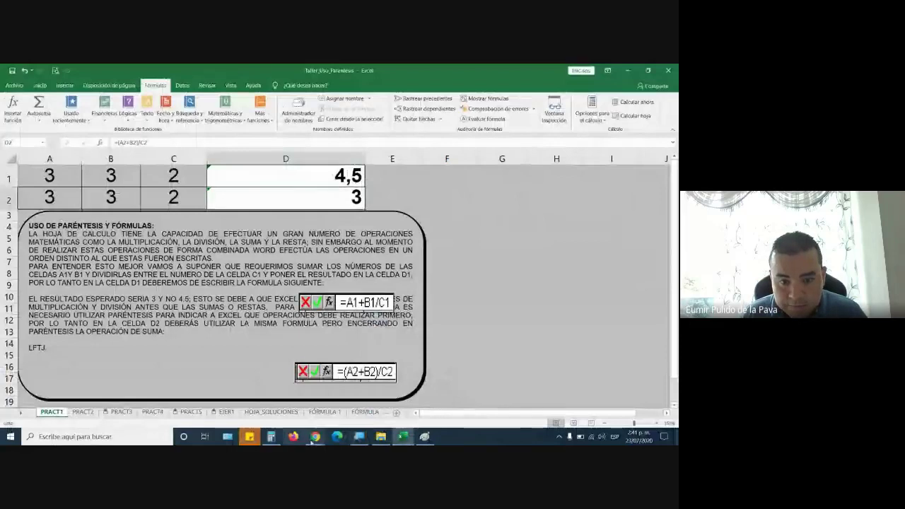
{"action": "mouse_move", "coordinate": [315, 436]}
{"action": "left_click", "coordinate": [294, 407]}
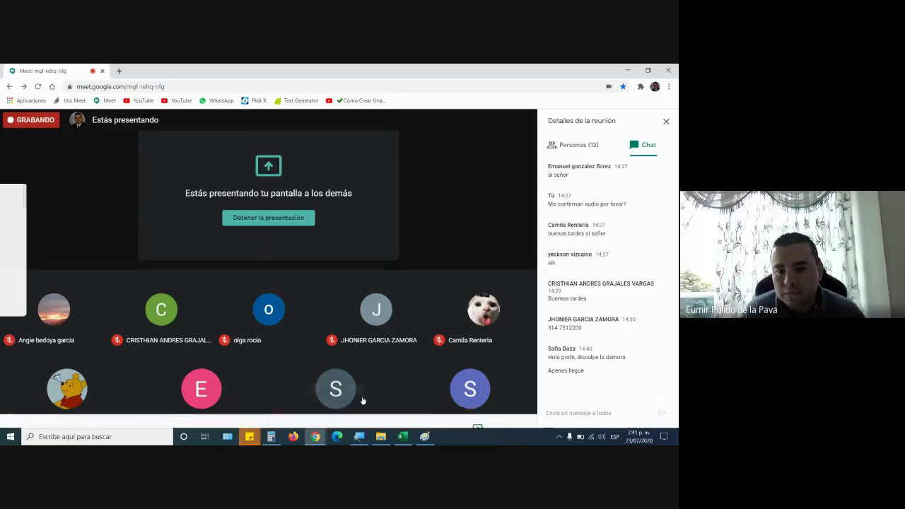
Show the Paint hierarchy notes, then open the PRACT2 sheet of Taller_Uso_Parentesis.
{"action": "mouse_move", "coordinate": [363, 398]}
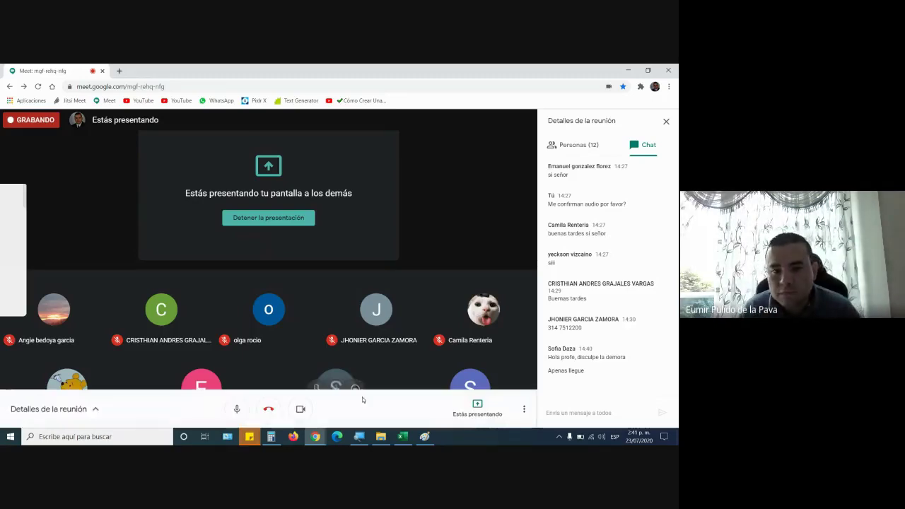
{"action": "left_click", "coordinate": [425, 437]}
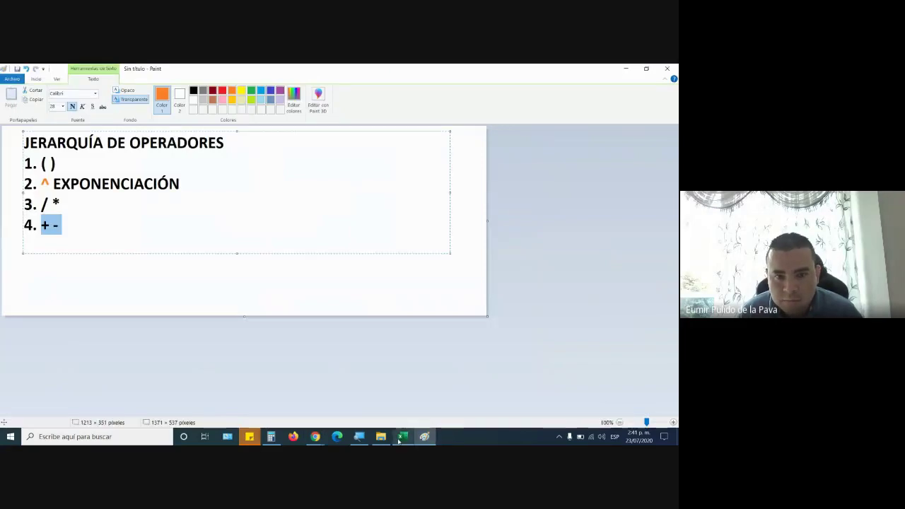
{"action": "left_click", "coordinate": [401, 437]}
{"action": "left_click", "coordinate": [82, 412]}
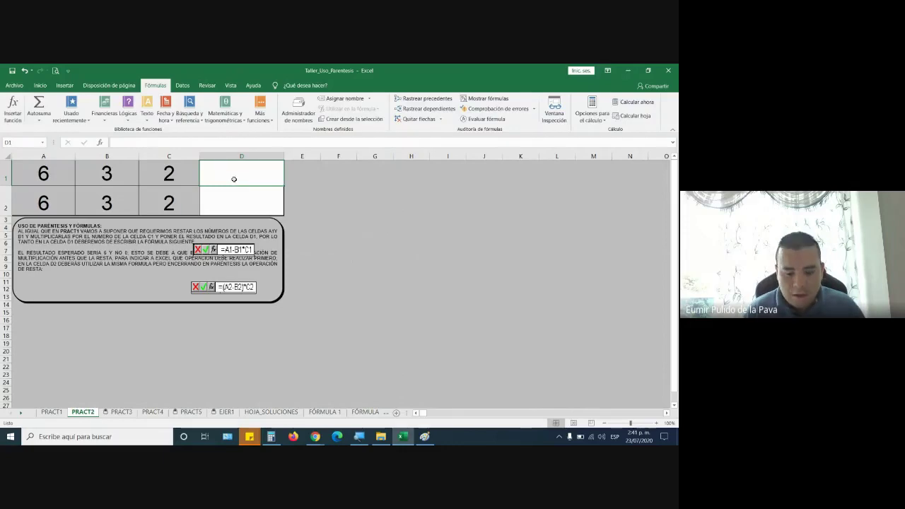
{"action": "type", "text": "="}
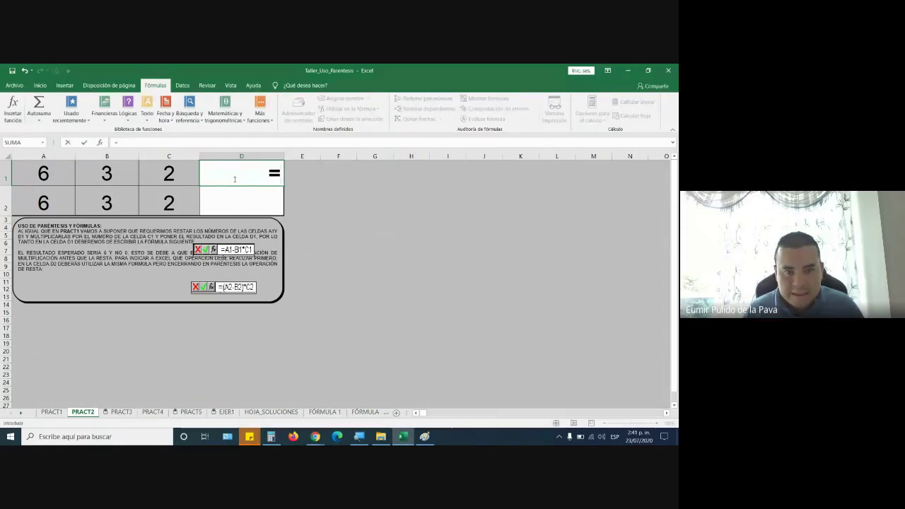
{"action": "type", "text": "6-"}
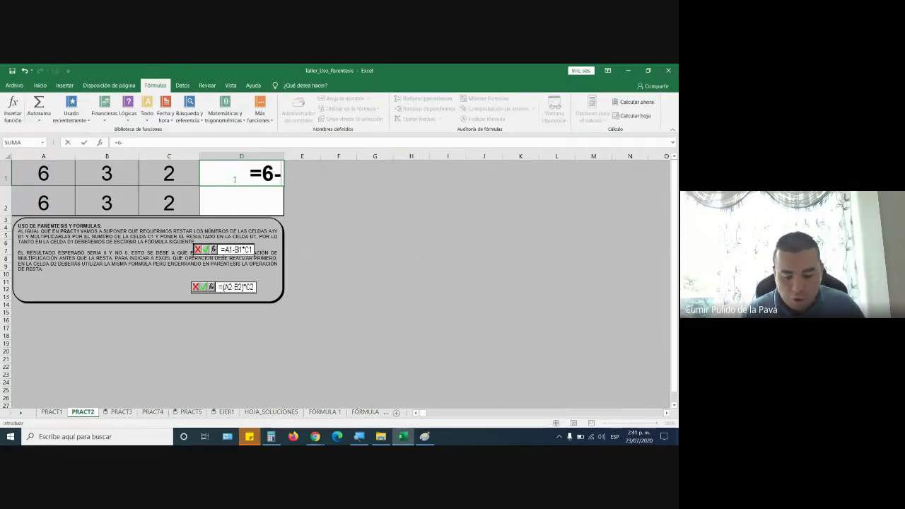
{"action": "key", "text": "BackSpace"}
{"action": "key", "text": "BackSpace"}
{"action": "left_click", "coordinate": [43, 173]}
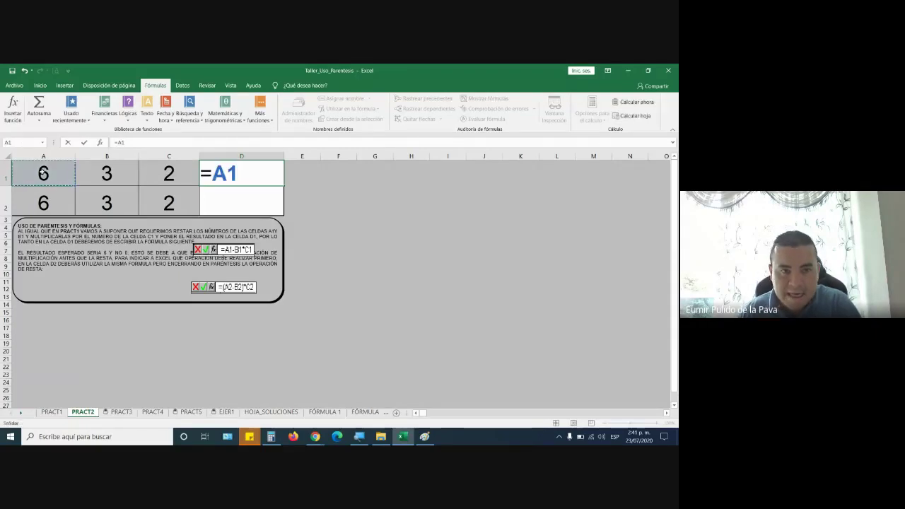
{"action": "type", "text": "-"}
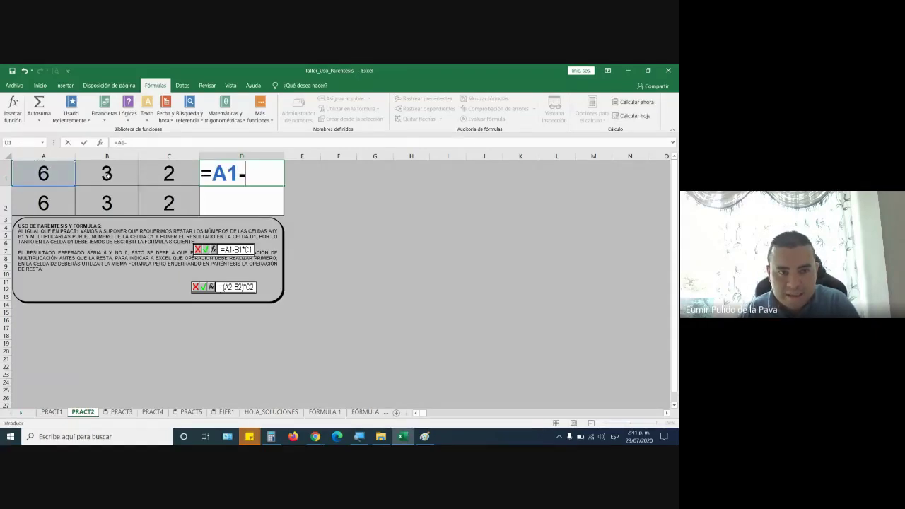
{"action": "left_click", "coordinate": [107, 174]}
{"action": "type", "text": "*"}
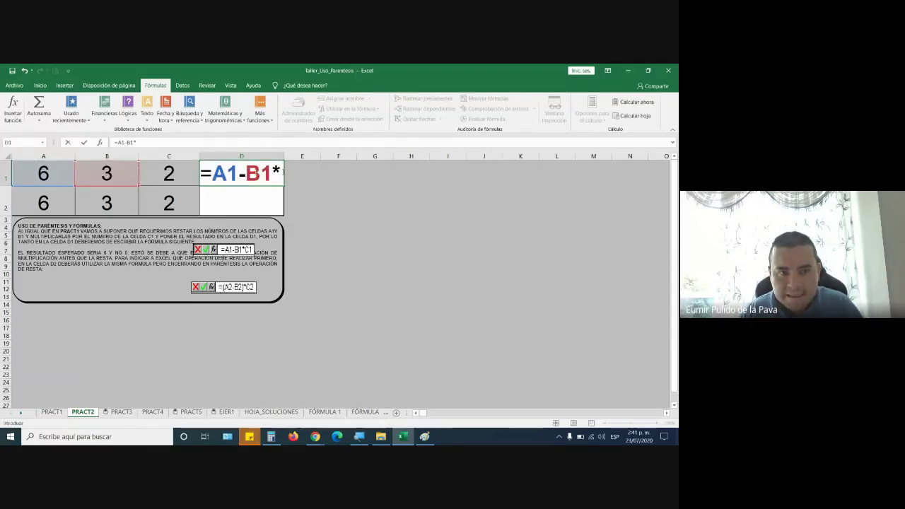
{"action": "left_click", "coordinate": [164, 174]}
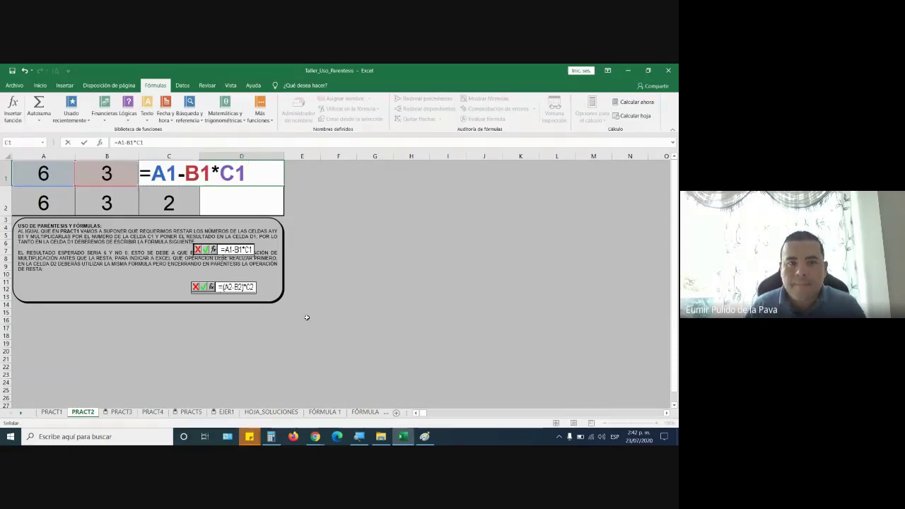
{"action": "key", "text": "Return"}
Widen column D and build the formula =A1-B1*C1 in D1.
{"action": "left_click", "coordinate": [280, 155]}
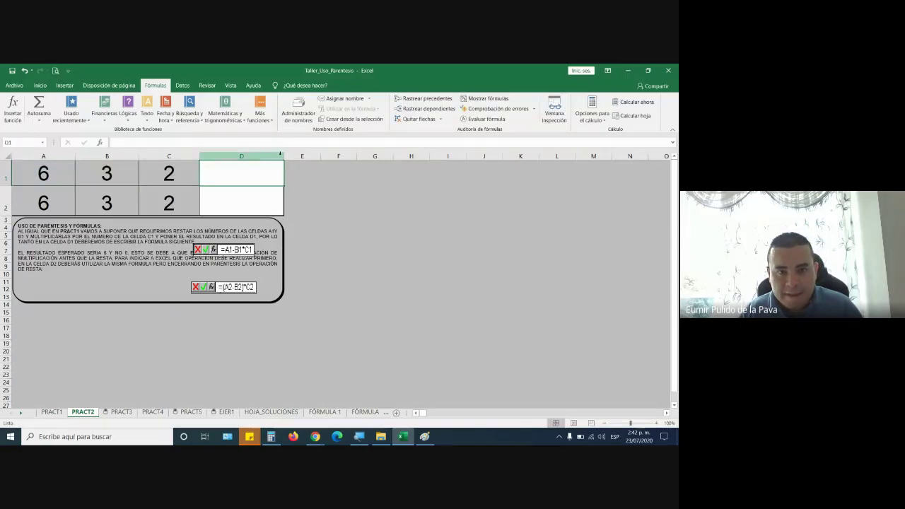
{"action": "left_click_drag", "start_coordinate": [281, 156], "coordinate": [394, 155]}
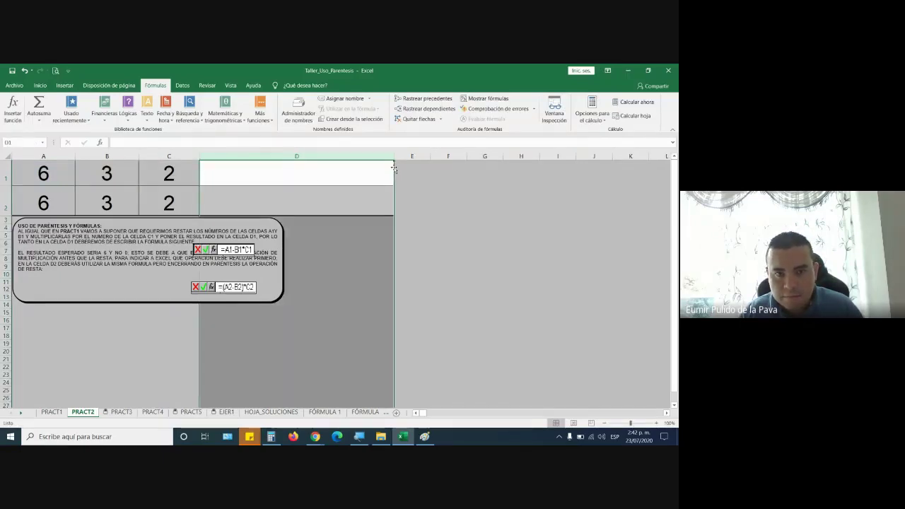
{"action": "left_click", "coordinate": [291, 175]}
{"action": "type", "text": "="}
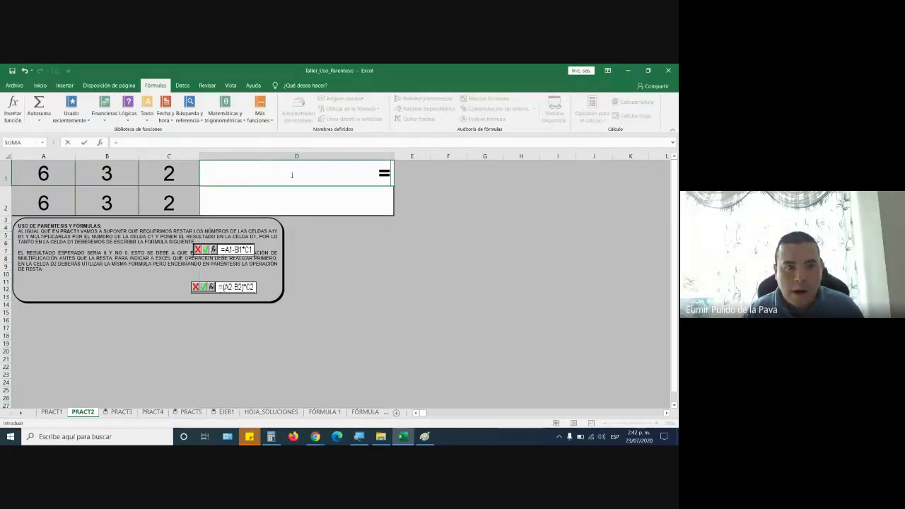
{"action": "left_click", "coordinate": [29, 179]}
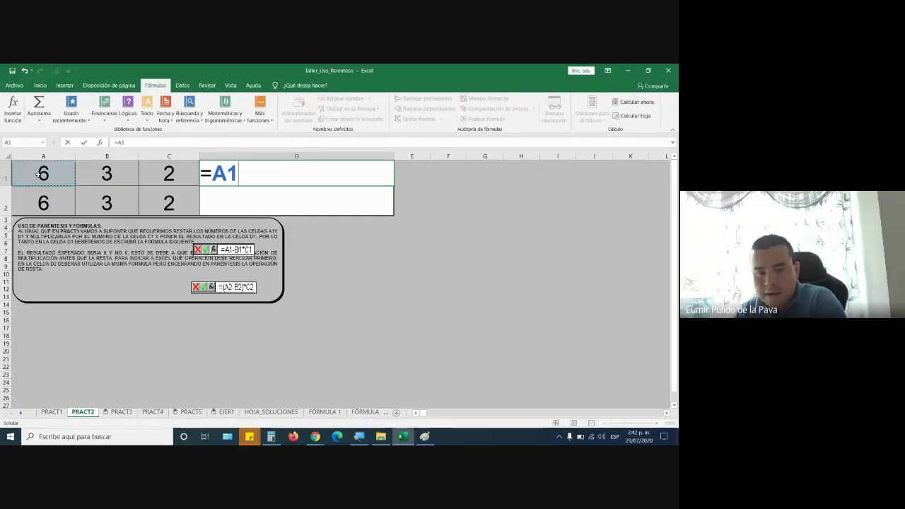
{"action": "type", "text": "-"}
{"action": "left_click", "coordinate": [106, 175]}
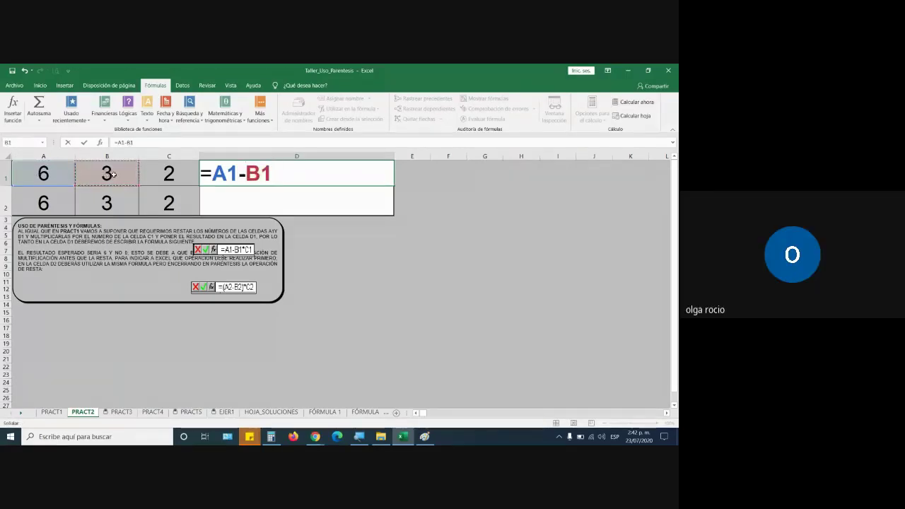
{"action": "left_click", "coordinate": [168, 172]}
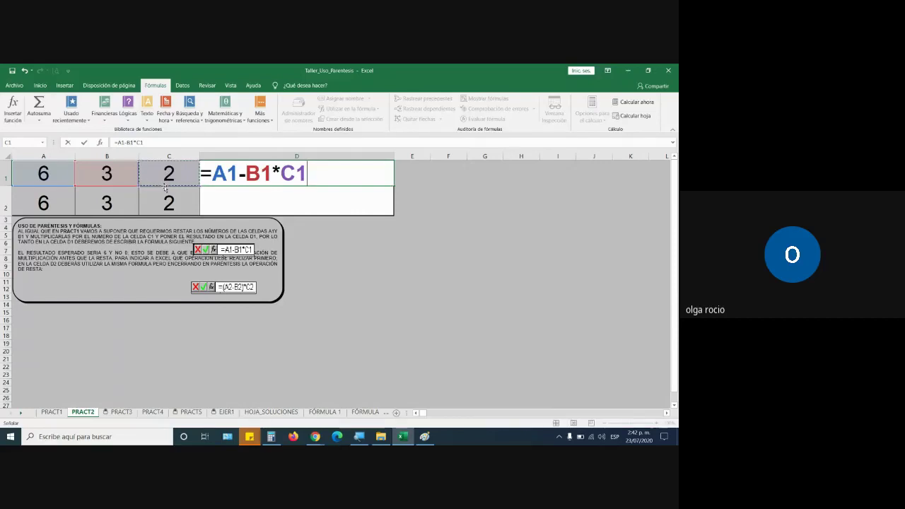
Point out the / * priority in Paint and B1*C1 in D1, then commit D1 showing 0.
{"action": "left_click", "coordinate": [244, 175]}
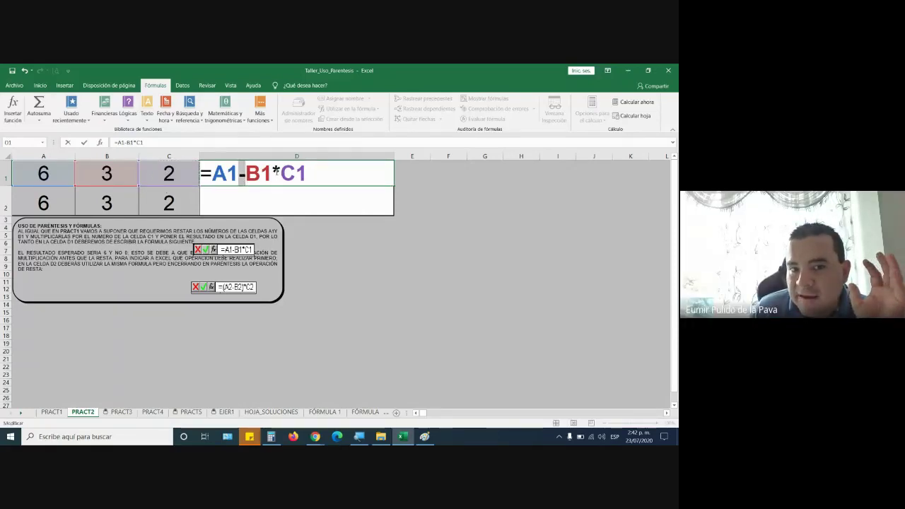
{"action": "left_click", "coordinate": [432, 440]}
{"action": "left_click_drag", "start_coordinate": [40, 203], "coordinate": [62, 202]}
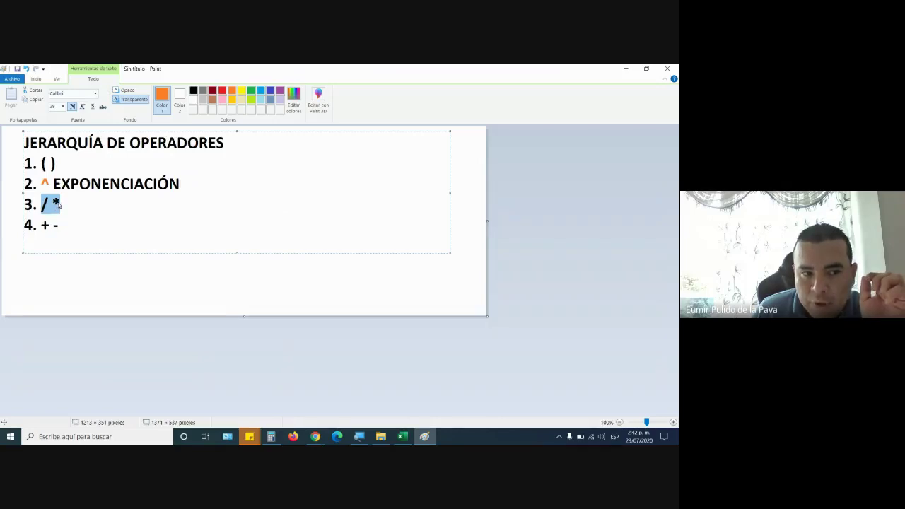
{"action": "left_click", "coordinate": [403, 436]}
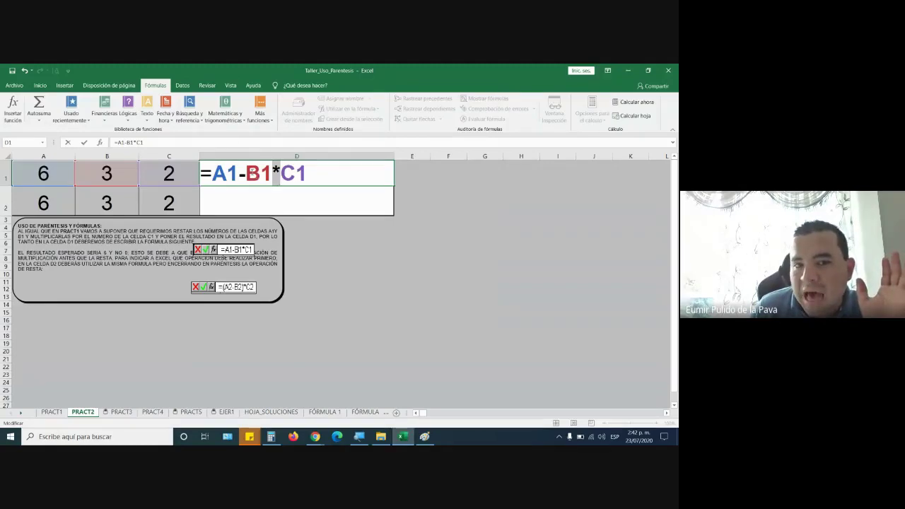
{"action": "left_click_drag", "start_coordinate": [246, 173], "coordinate": [306, 173]}
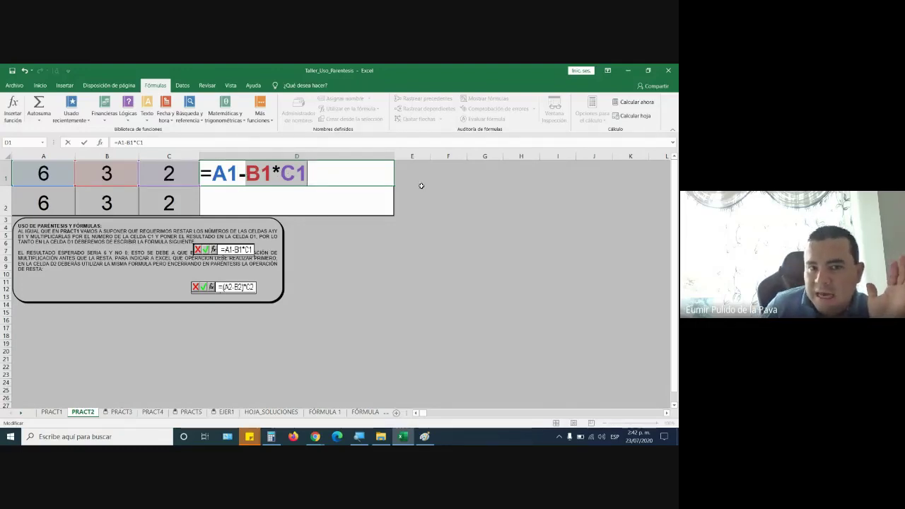
{"action": "key", "text": "Return"}
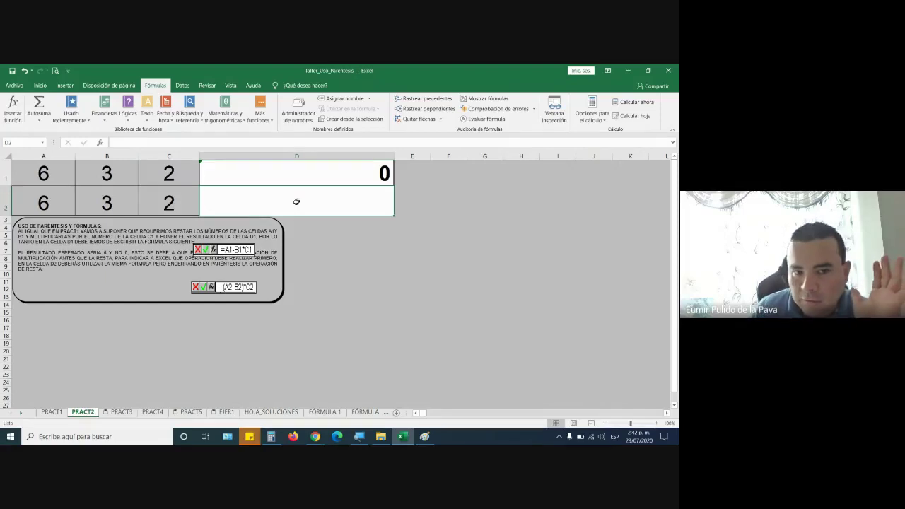
Enter =(A2-B2)*C2 in D2, fixing a mistyped operator, so it returns 6.
{"action": "type", "text": "="}
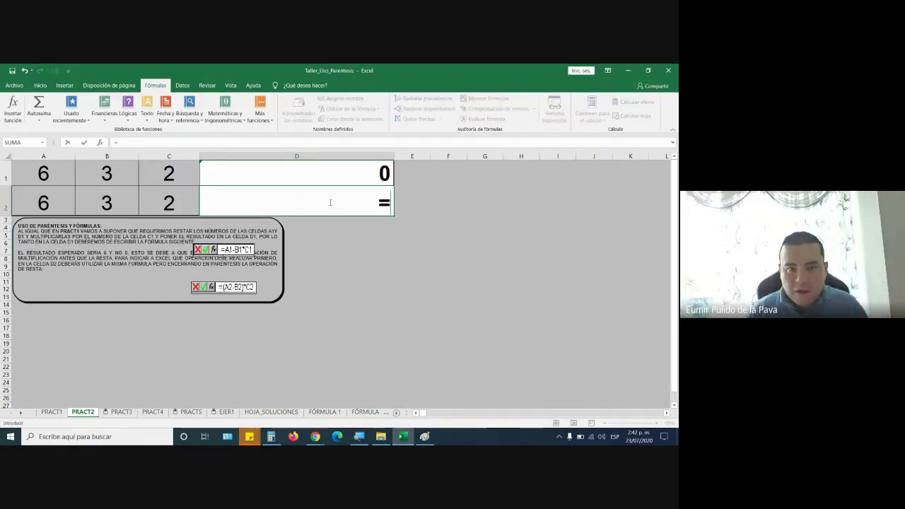
{"action": "type", "text": "("}
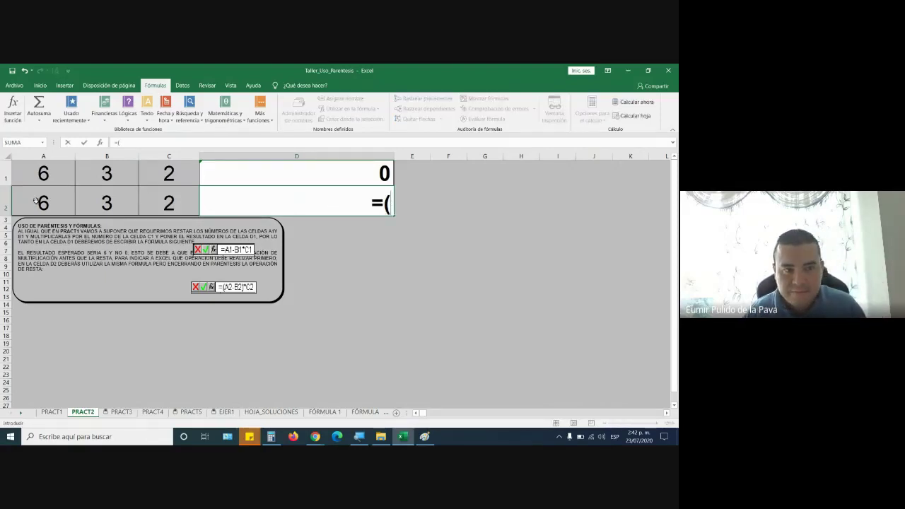
{"action": "left_click", "coordinate": [36, 202]}
{"action": "type", "text": "*"}
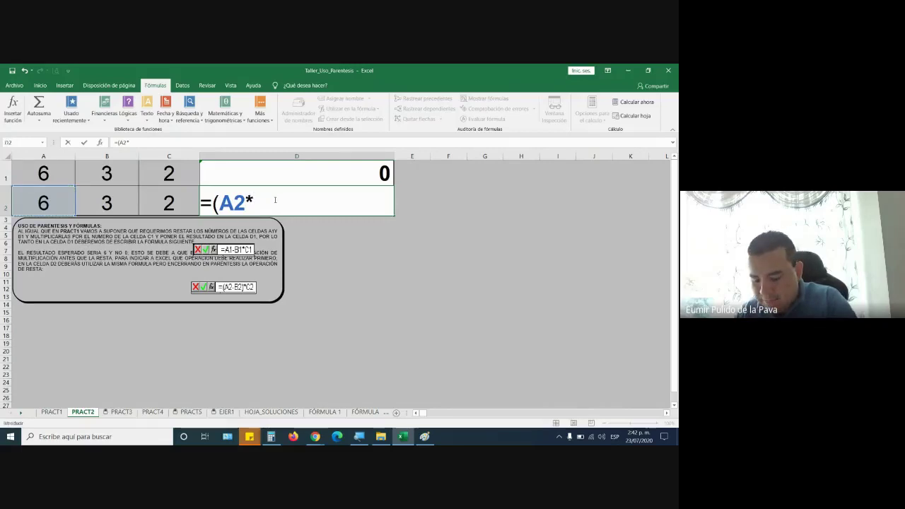
{"action": "key", "text": "BackSpace"}
{"action": "type", "text": "-"}
{"action": "left_click", "coordinate": [94, 202]}
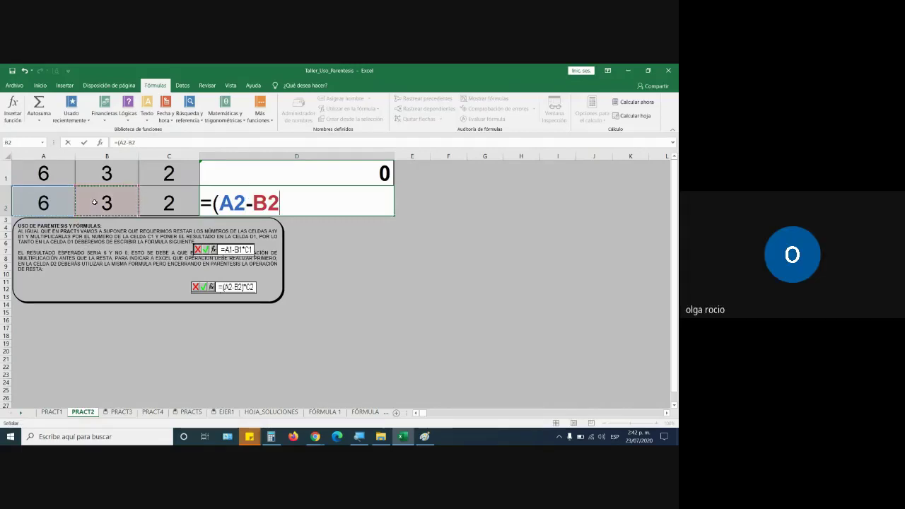
{"action": "type", "text": ")"}
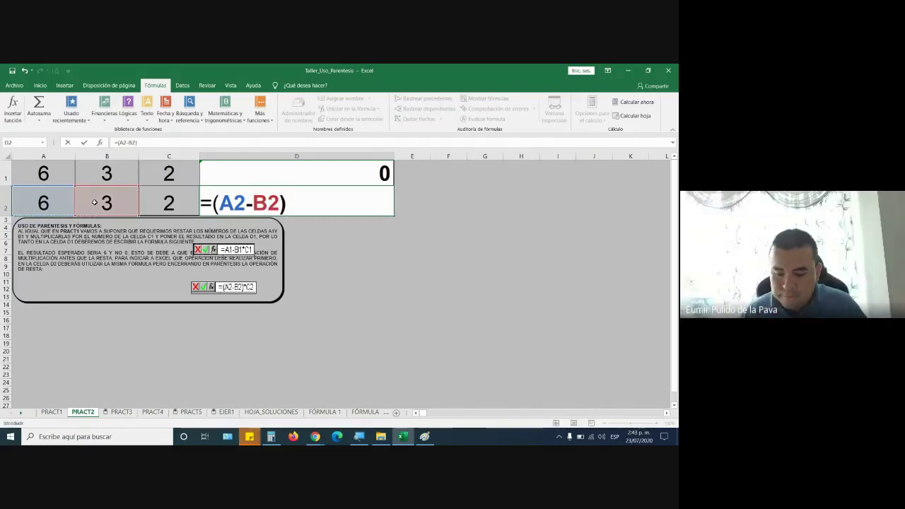
{"action": "type", "text": "*"}
{"action": "left_click", "coordinate": [148, 201]}
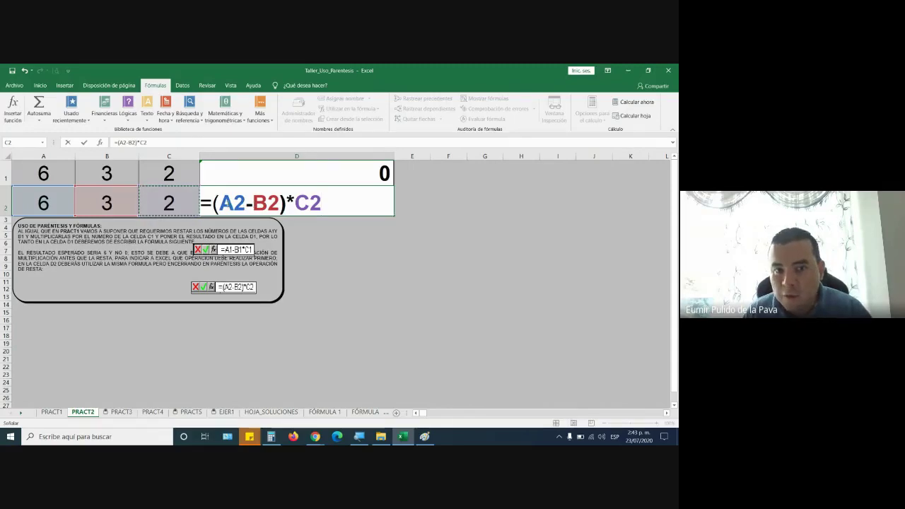
{"action": "left_click_drag", "start_coordinate": [213, 203], "coordinate": [322, 203]}
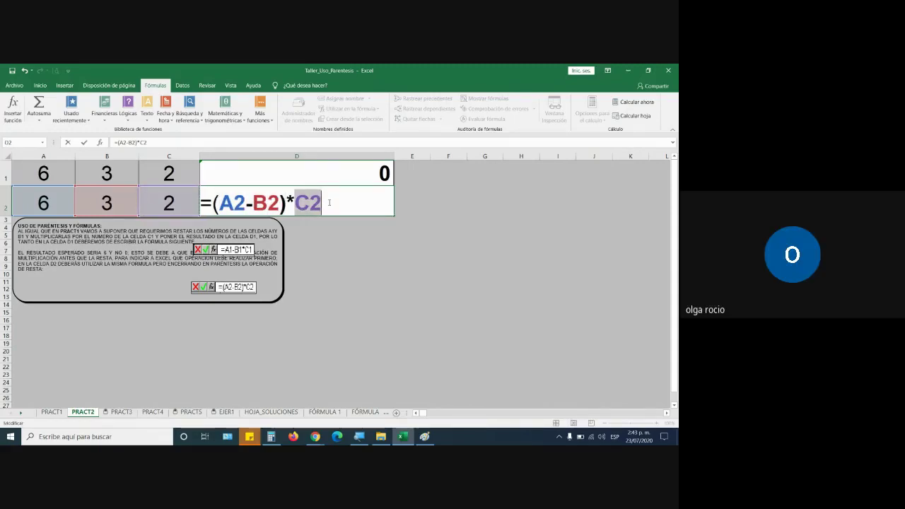
{"action": "key", "text": "Return"}
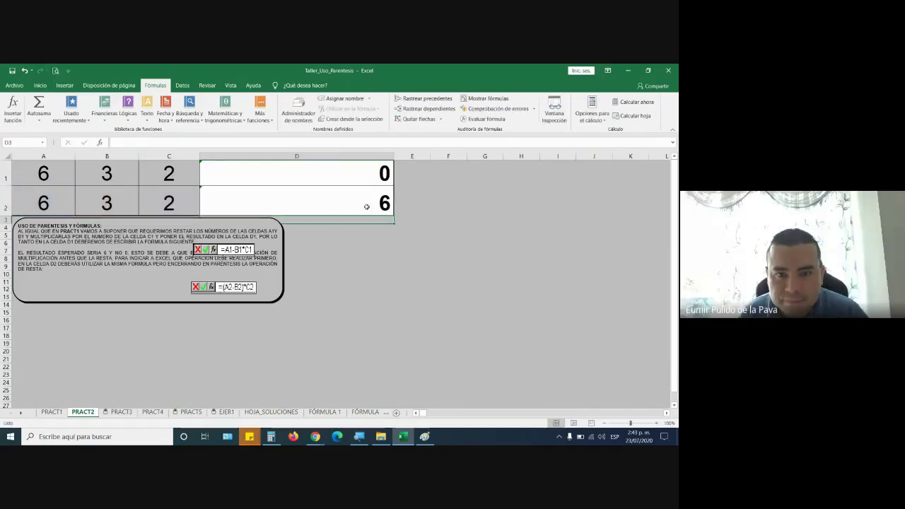
{"action": "double_click", "coordinate": [367, 207]}
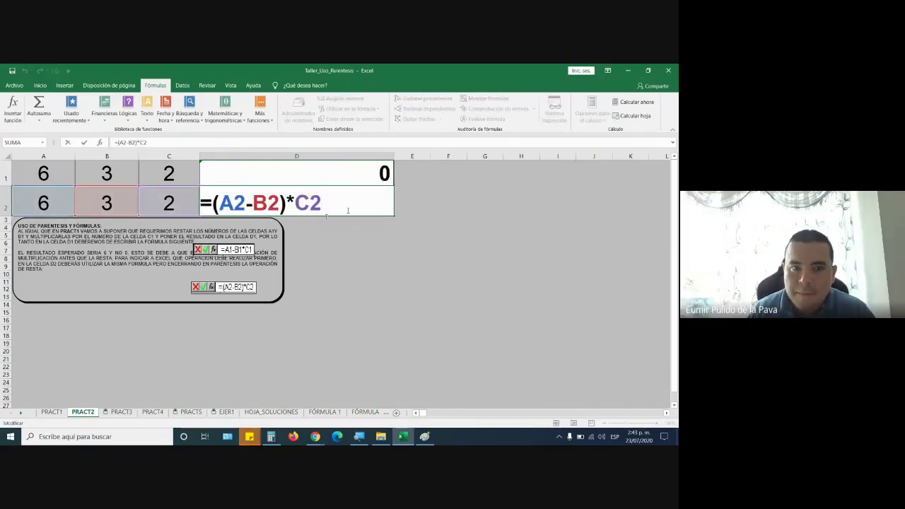
{"action": "left_click_drag", "start_coordinate": [214, 205], "coordinate": [287, 204]}
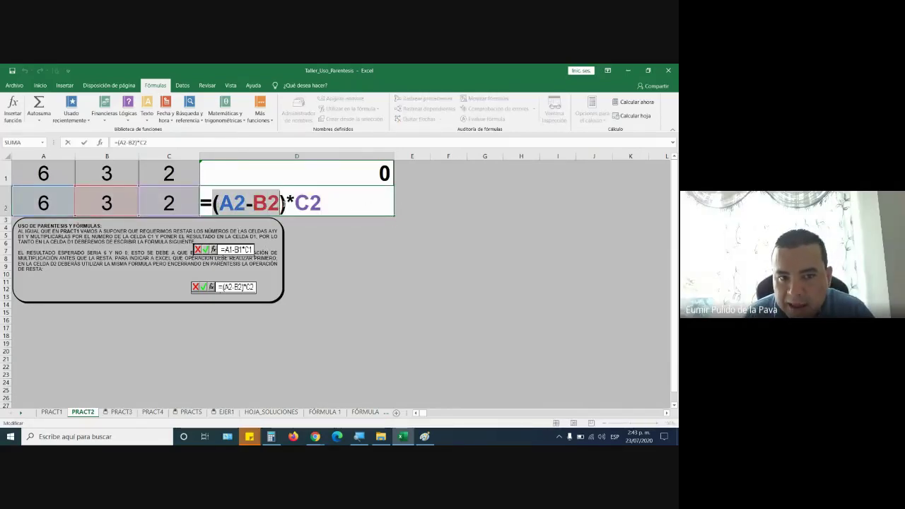
{"action": "left_click", "coordinate": [290, 203]}
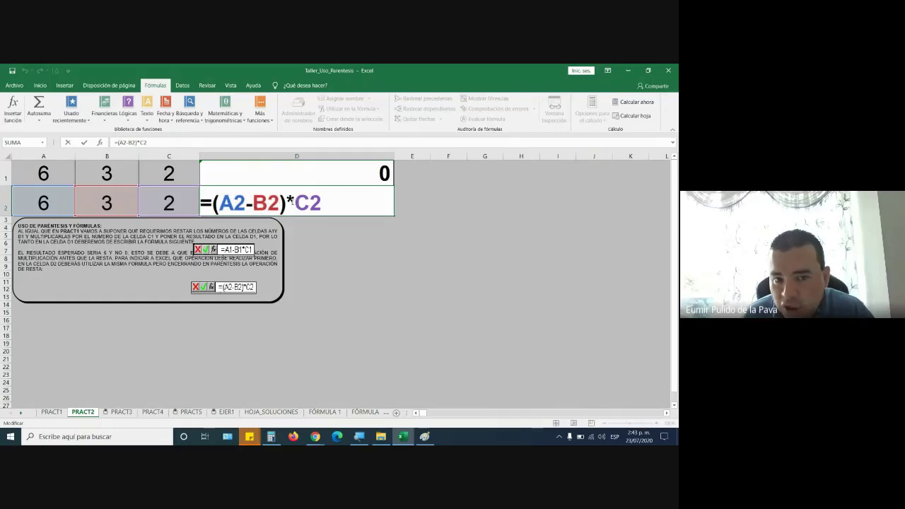
{"action": "double_click", "coordinate": [290, 202]}
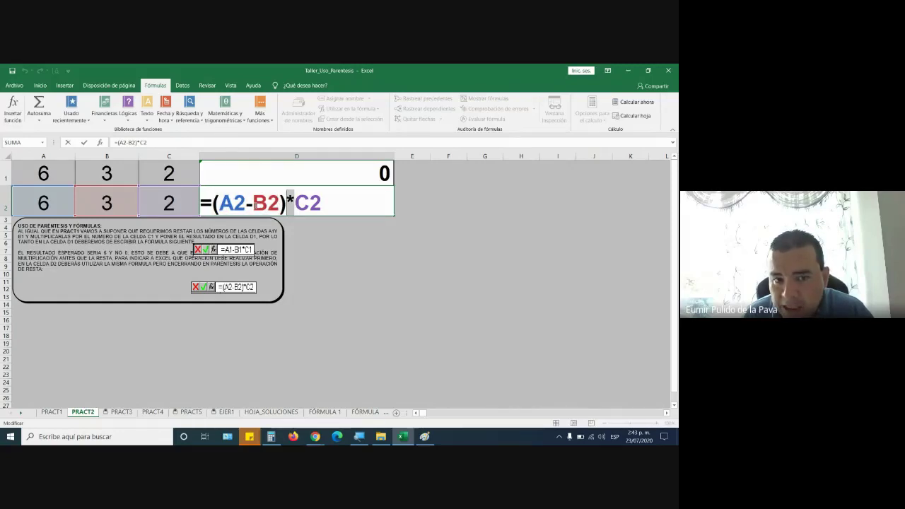
{"action": "double_click", "coordinate": [249, 205]}
{"action": "left_click", "coordinate": [290, 203]}
{"action": "double_click", "coordinate": [290, 202]}
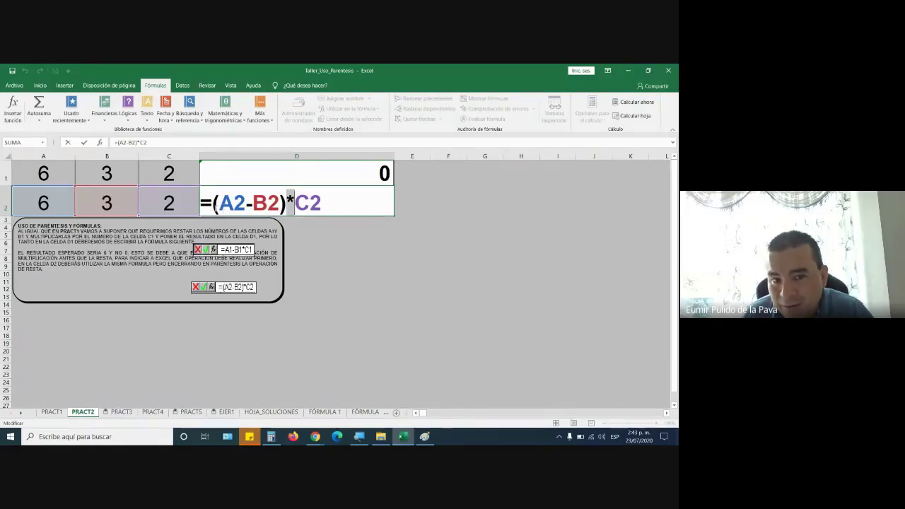
{"action": "left_click_drag", "start_coordinate": [213, 203], "coordinate": [285, 203]}
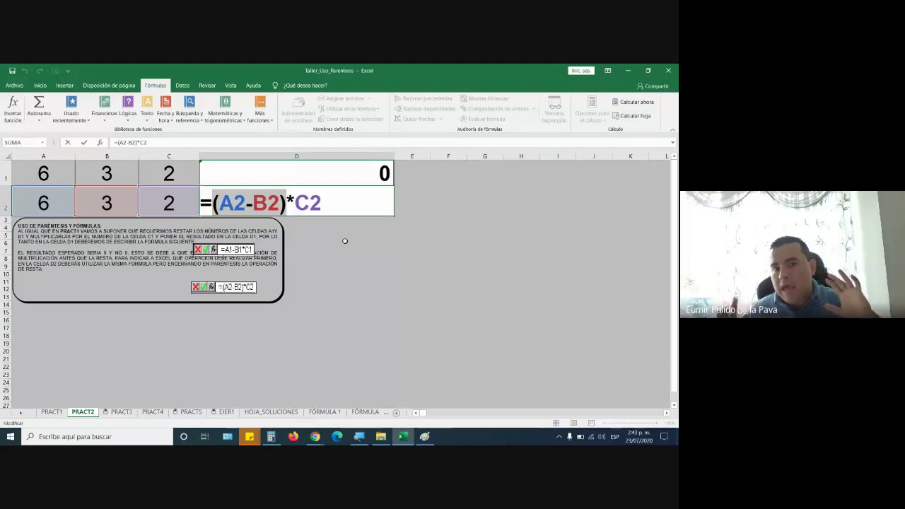
{"action": "key", "text": "Return"}
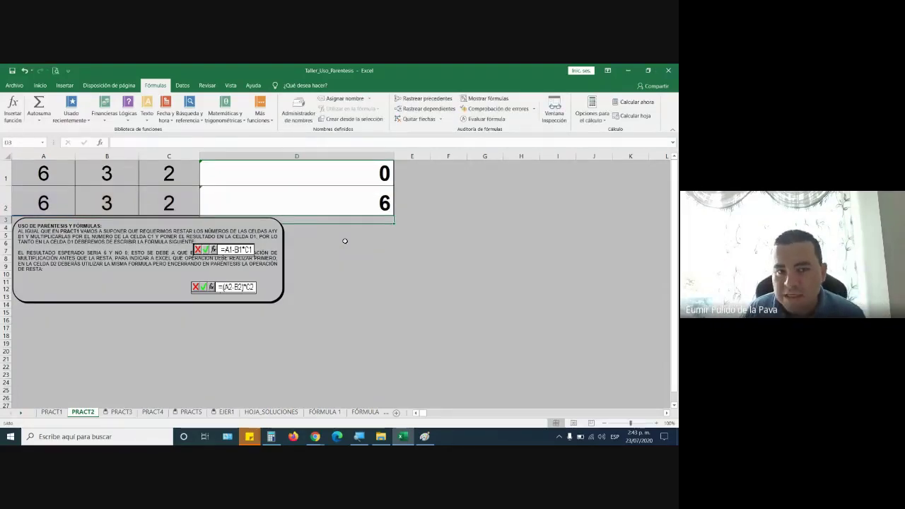
{"action": "double_click", "coordinate": [270, 172]}
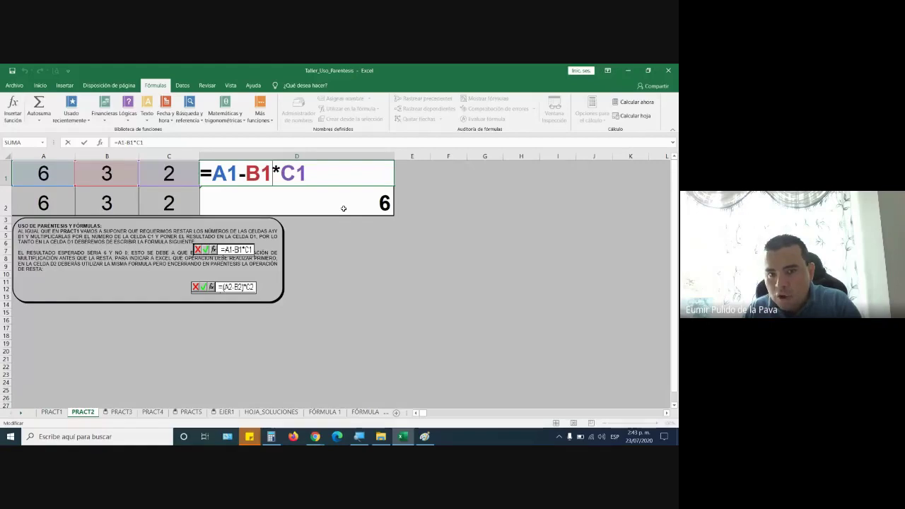
{"action": "double_click", "coordinate": [349, 207]}
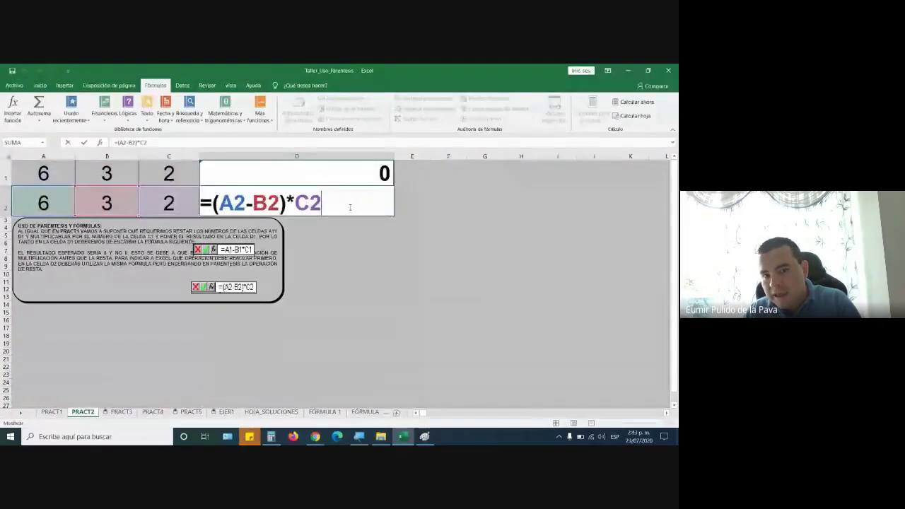
Commit the D2 formula and go to the FÓRMULA 1 sheet.
{"action": "key", "text": "Return"}
{"action": "left_click", "coordinate": [281, 413]}
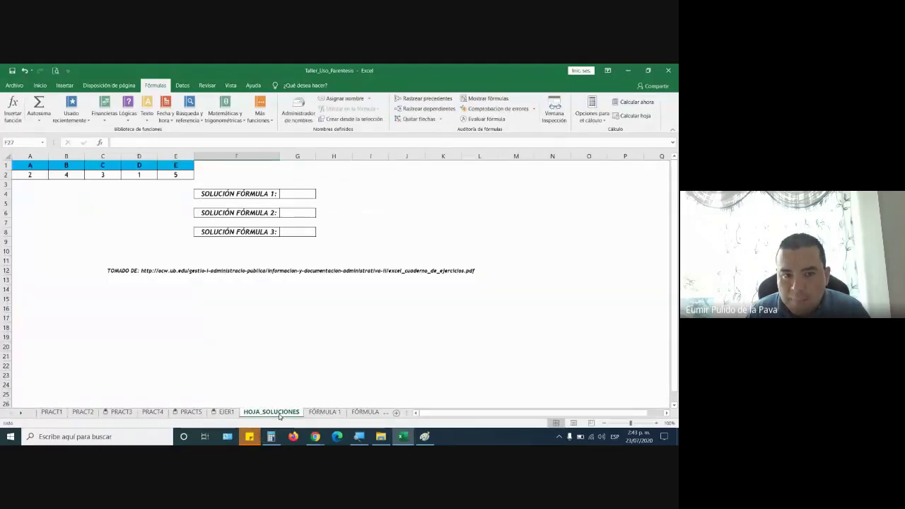
{"action": "left_click", "coordinate": [322, 413]}
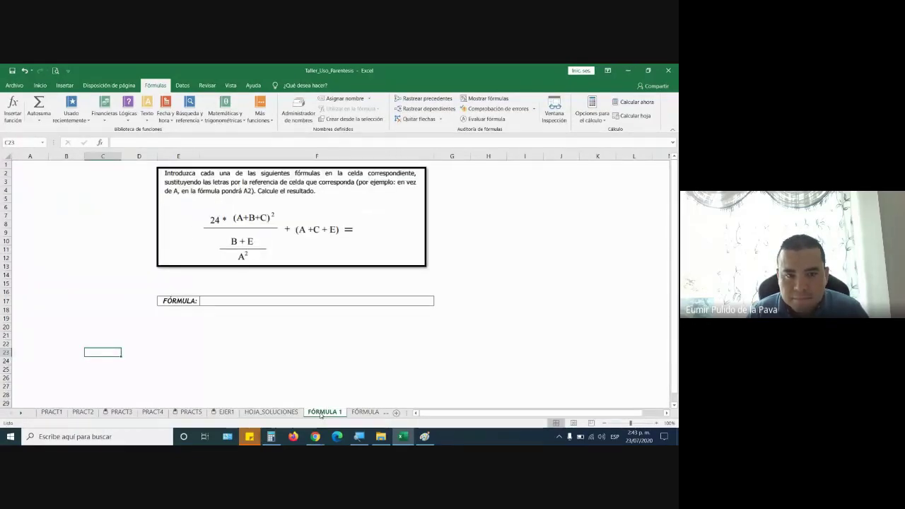
Enlarge the FÓRMULA answer cell F17 to 36-point text, then view HOJA_SOLUCIONES.
{"action": "left_click", "coordinate": [225, 305]}
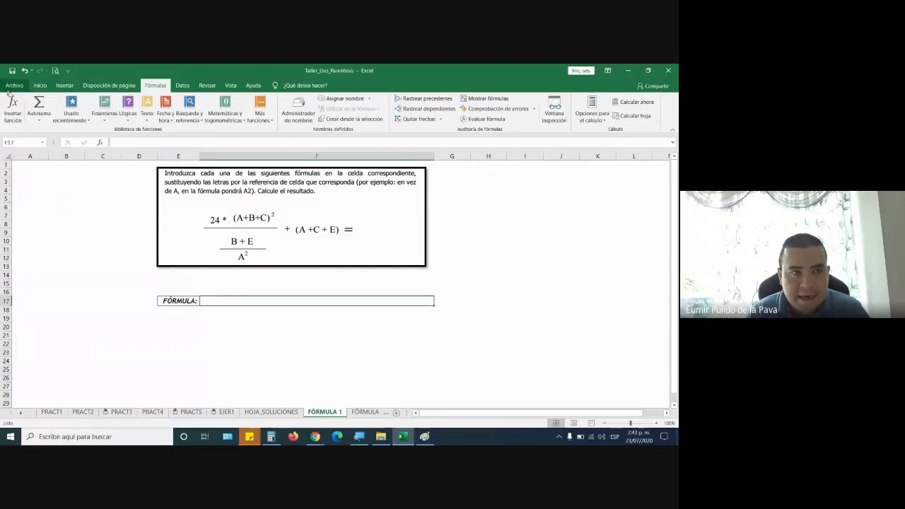
{"action": "left_click", "coordinate": [40, 85]}
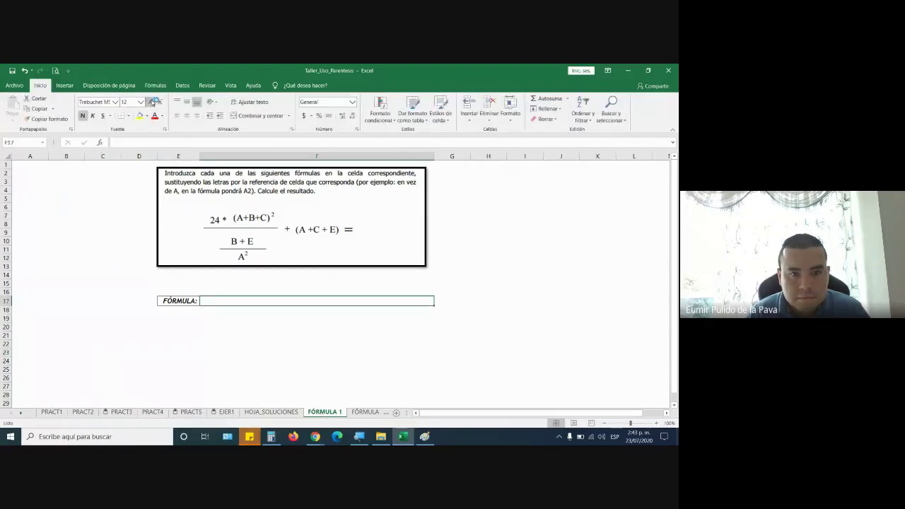
{"action": "left_click", "coordinate": [154, 101]}
{"action": "left_click", "coordinate": [154, 102]}
{"action": "left_click", "coordinate": [154, 102]}
{"action": "left_click", "coordinate": [154, 102]}
{"action": "left_click", "coordinate": [155, 102]}
{"action": "left_click", "coordinate": [155, 102]}
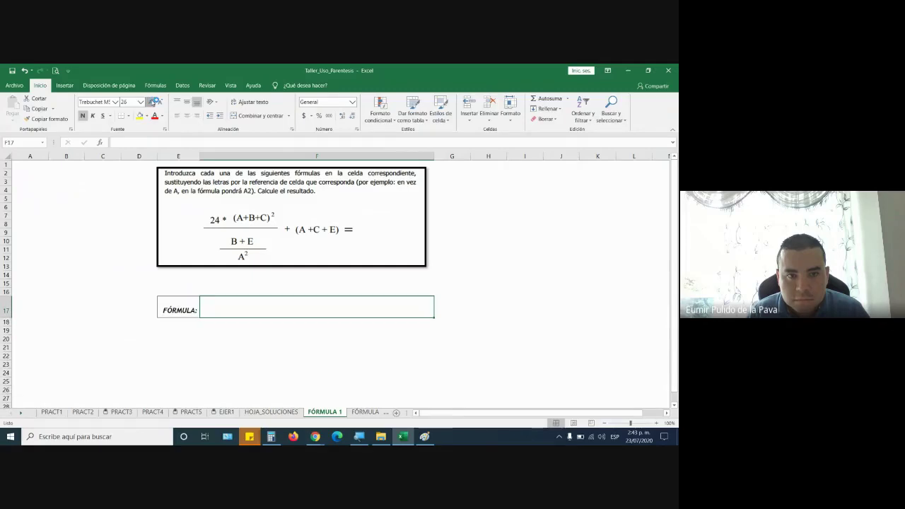
{"action": "left_click", "coordinate": [154, 102]}
{"action": "left_click", "coordinate": [155, 102]}
{"action": "left_click", "coordinate": [154, 102]}
{"action": "left_click", "coordinate": [154, 102]}
{"action": "left_click", "coordinate": [159, 101]}
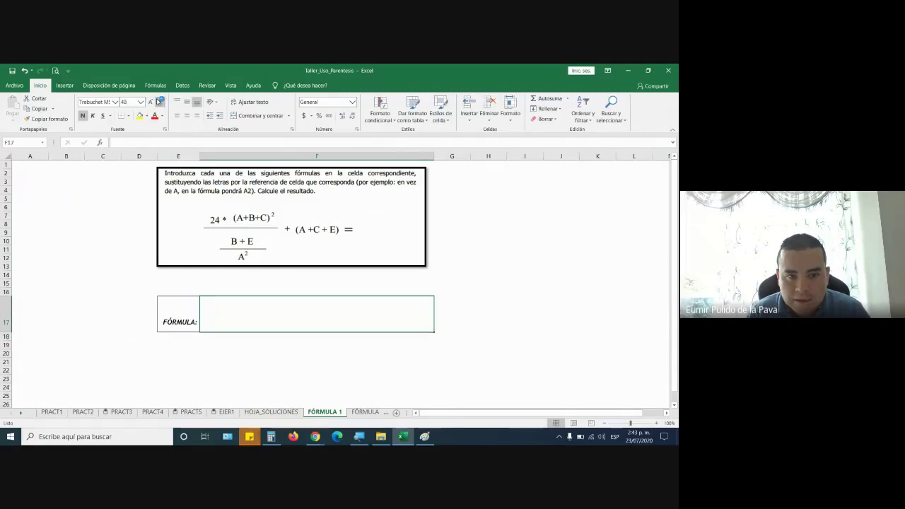
{"action": "left_click", "coordinate": [159, 101]}
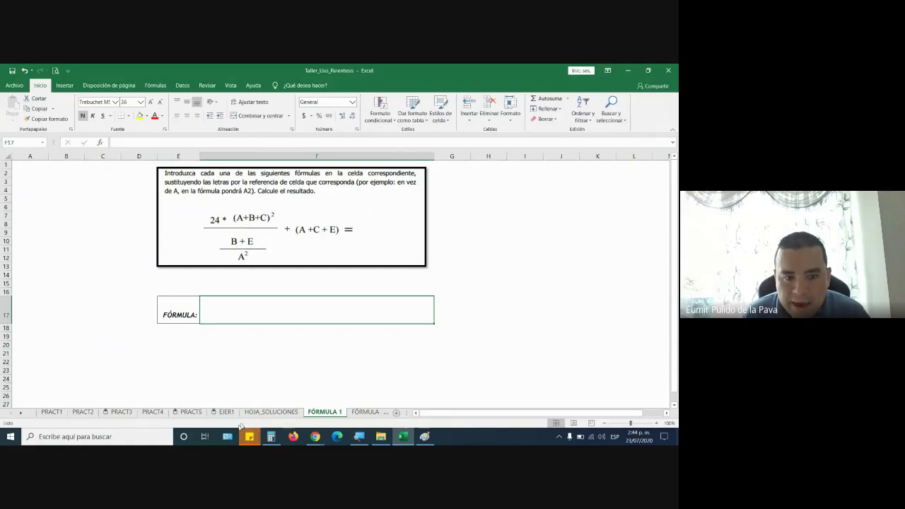
{"action": "left_click", "coordinate": [271, 411]}
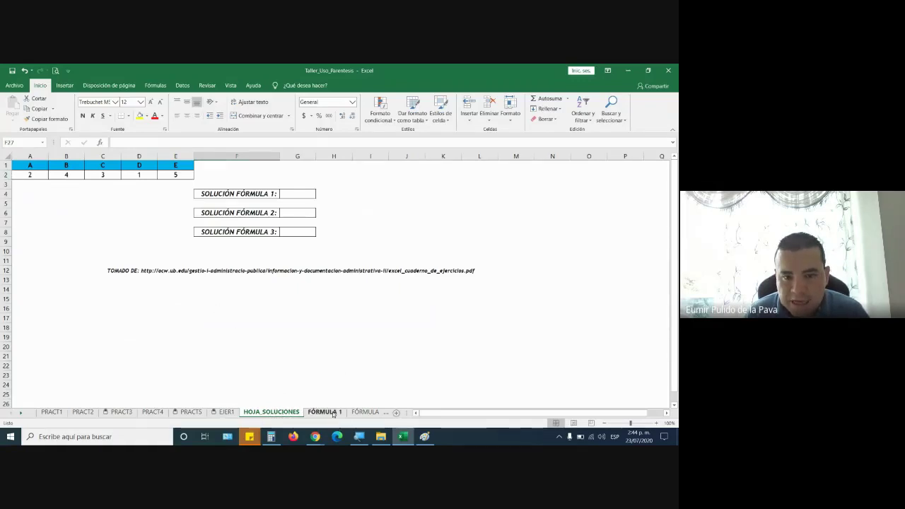
Paste the formula exercise picture beside the HOJA_SOLUCIONES solution boxes and widen column G.
{"action": "left_click", "coordinate": [325, 412]}
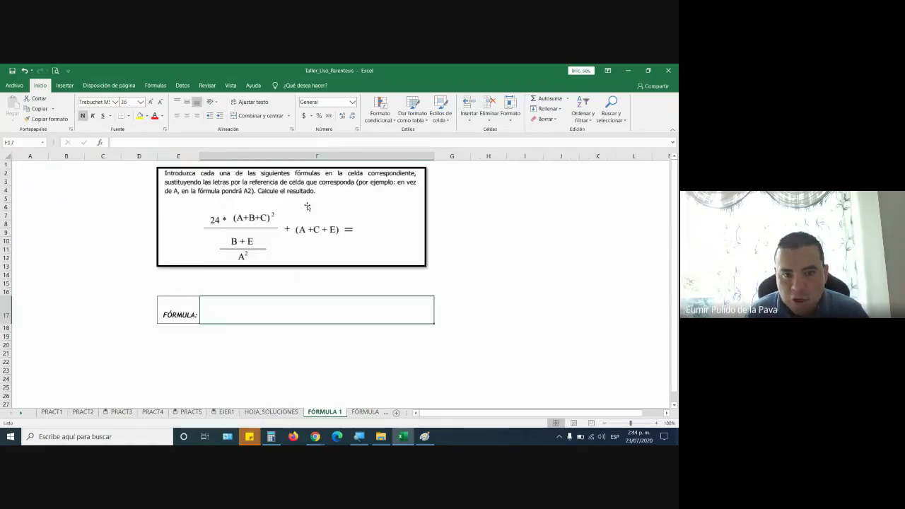
{"action": "left_click", "coordinate": [273, 228]}
{"action": "left_click", "coordinate": [276, 412]}
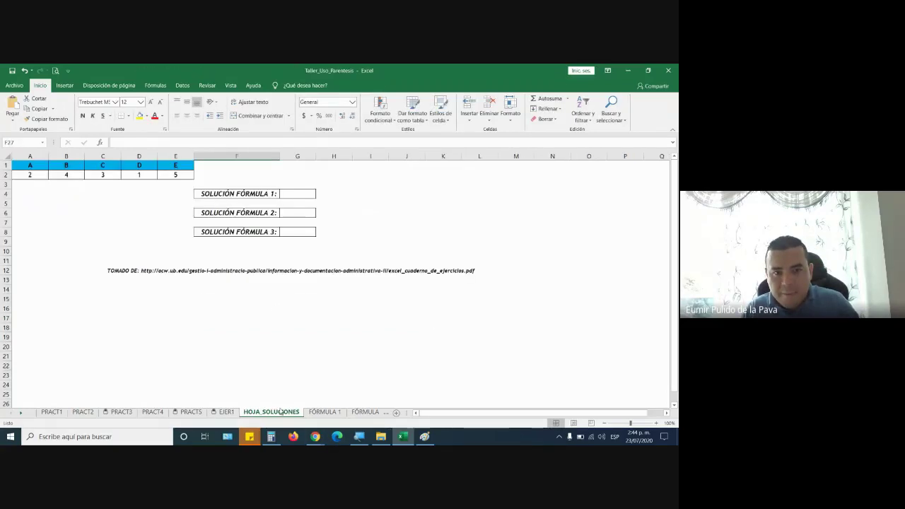
{"action": "left_click", "coordinate": [276, 309]}
{"action": "key", "text": "ctrl+v"}
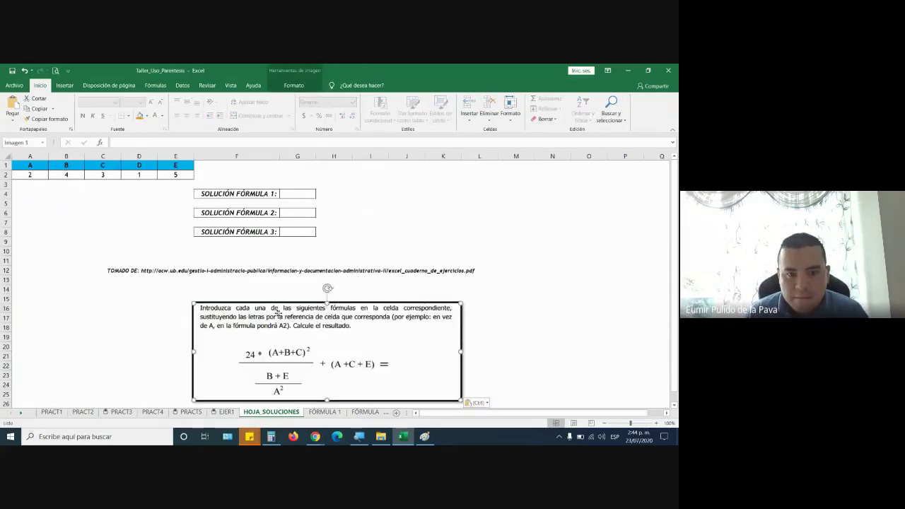
{"action": "mouse_move", "coordinate": [276, 309]}
{"action": "left_mouse_down"}
{"action": "mouse_move", "coordinate": [417, 177]}
{"action": "mouse_move", "coordinate": [147, 287]}
{"action": "mouse_move", "coordinate": [144, 266]}
{"action": "left_mouse_up"}
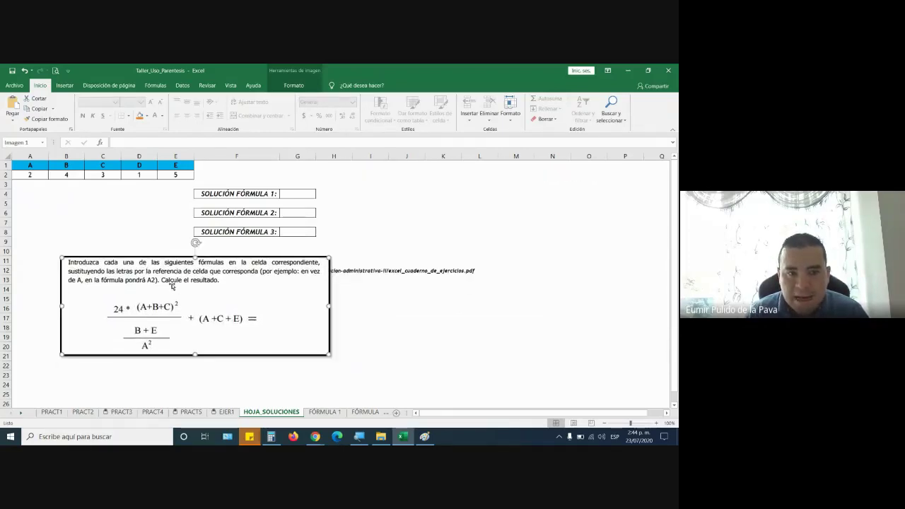
{"action": "left_click", "coordinate": [290, 197]}
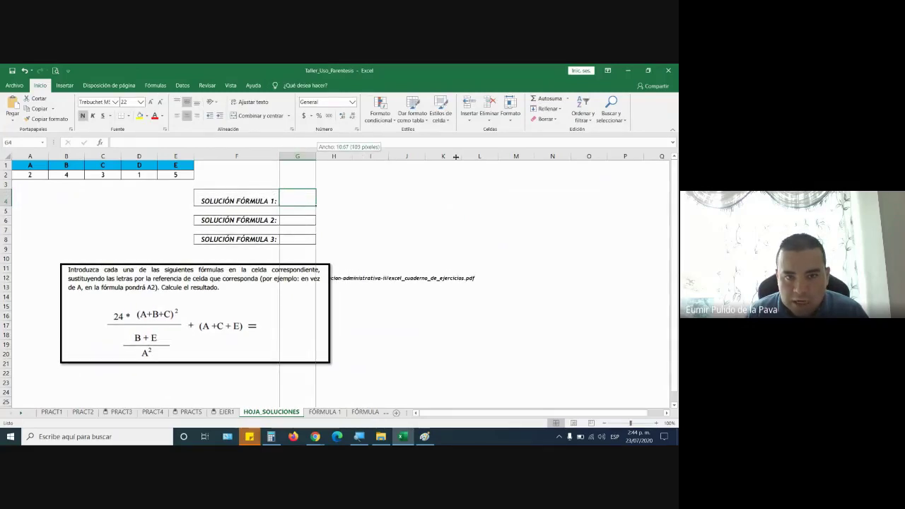
{"action": "left_click_drag", "start_coordinate": [315, 156], "coordinate": [455, 156]}
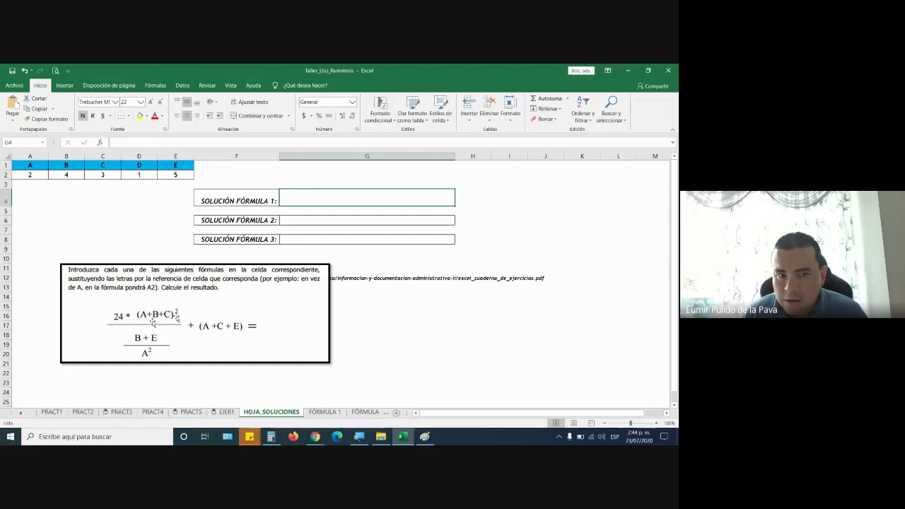
Build =24*(A2+B2+C2)^2/ in G4, rejecting Excel's proposed correction on entry.
{"action": "type", "text": "="}
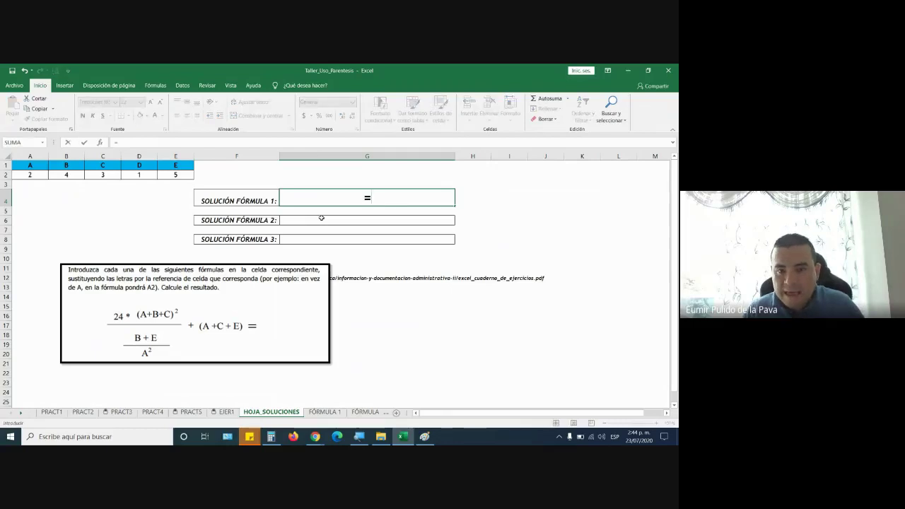
{"action": "type", "text": "24*"}
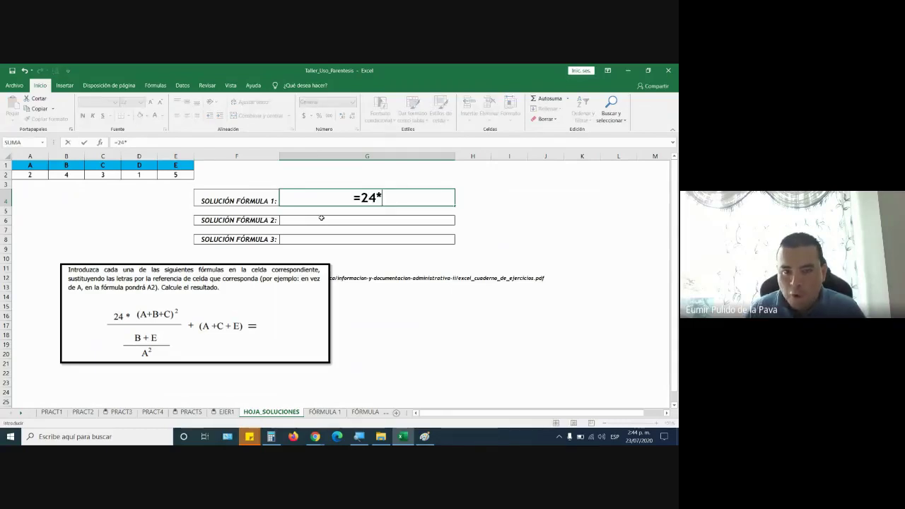
{"action": "type", "text": "("}
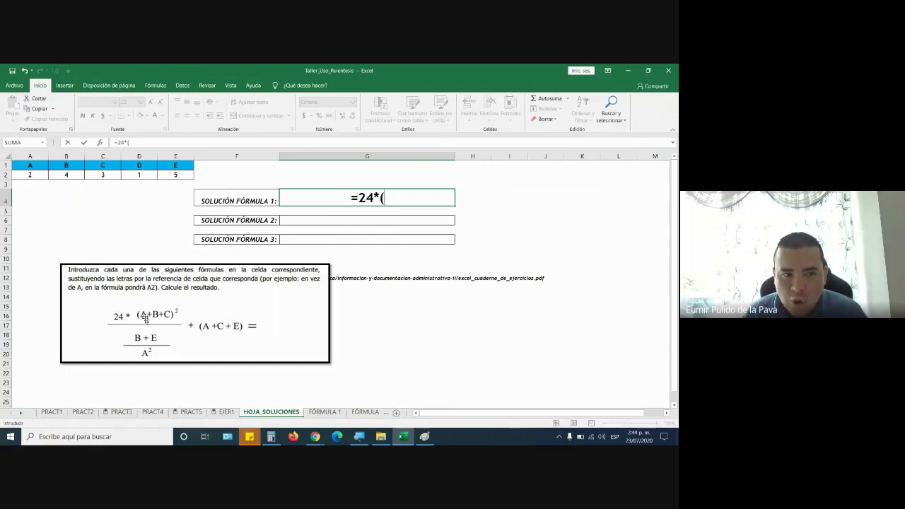
{"action": "left_click", "coordinate": [37, 175]}
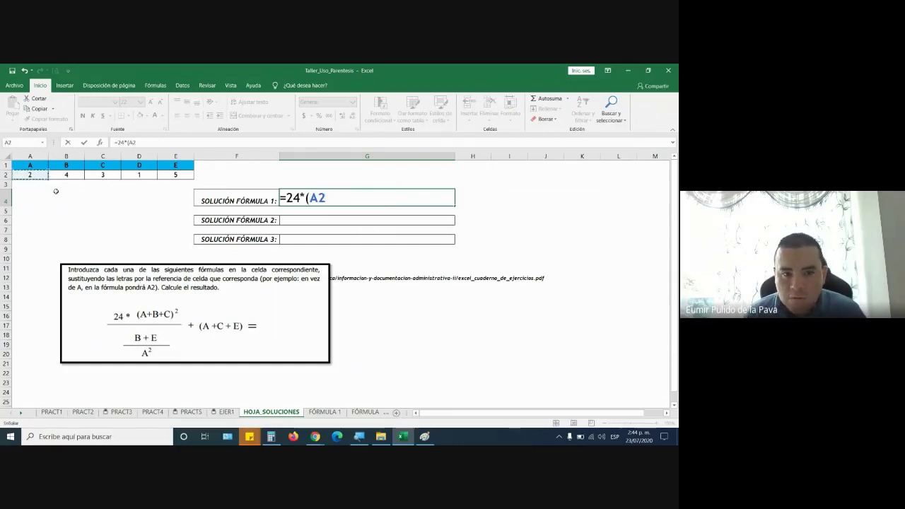
{"action": "type", "text": "+"}
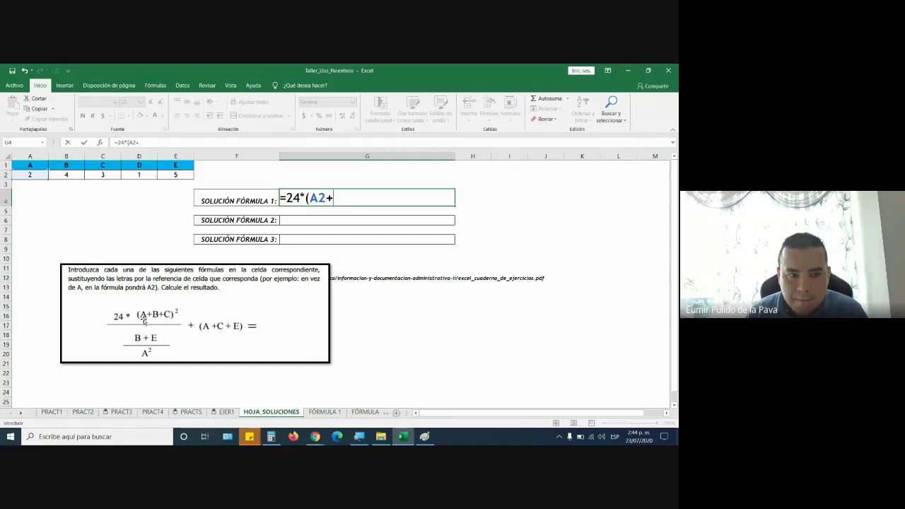
{"action": "left_click", "coordinate": [66, 176]}
{"action": "type", "text": "+"}
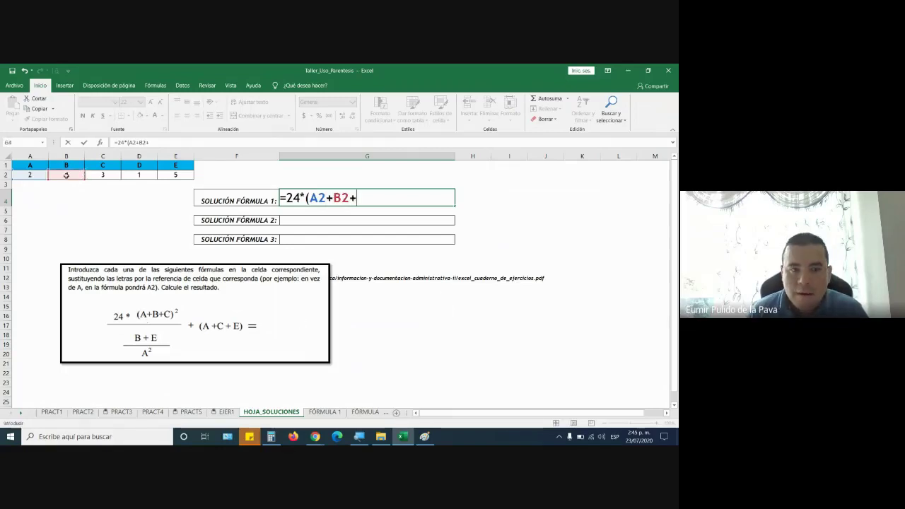
{"action": "left_click", "coordinate": [109, 174]}
{"action": "type", "text": ")"}
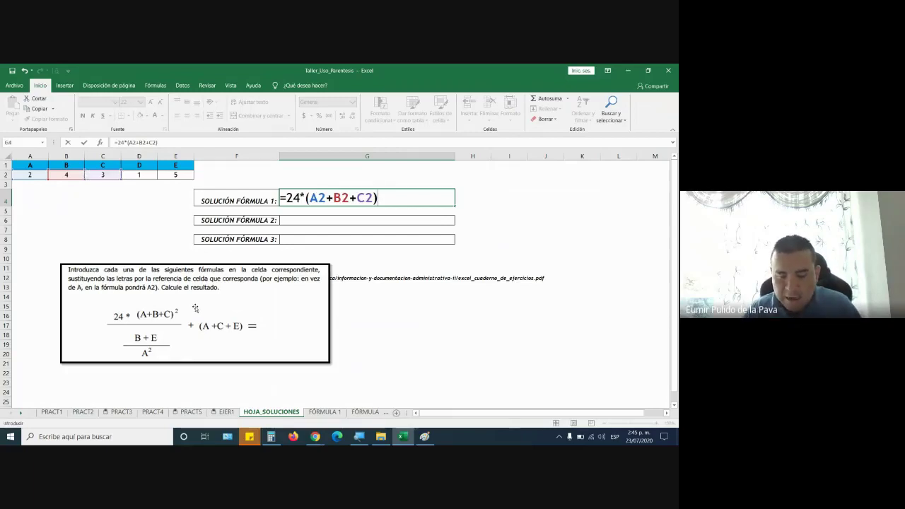
{"action": "type", "text": "^2"}
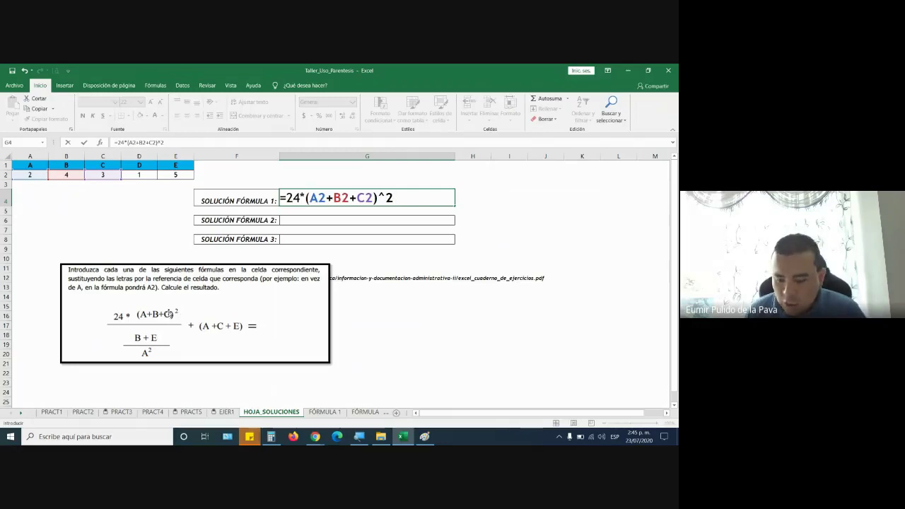
{"action": "type", "text": "/"}
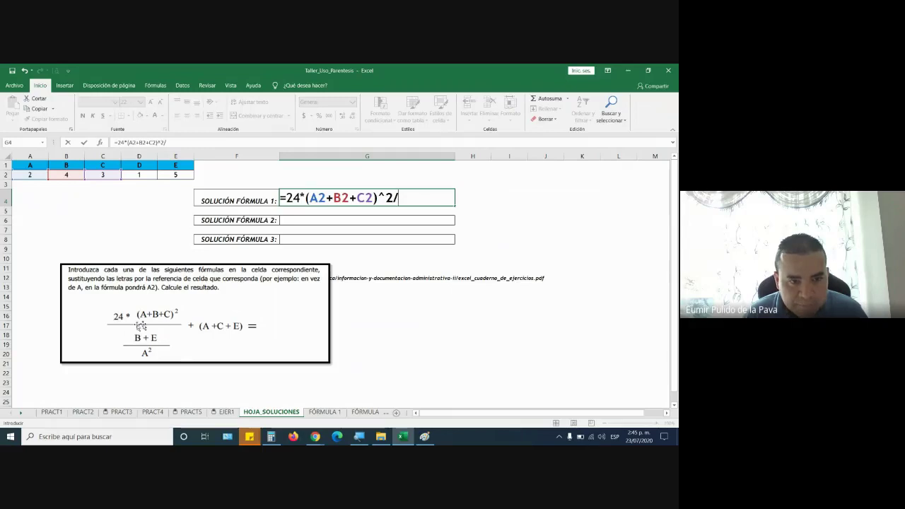
{"action": "key", "text": "Return"}
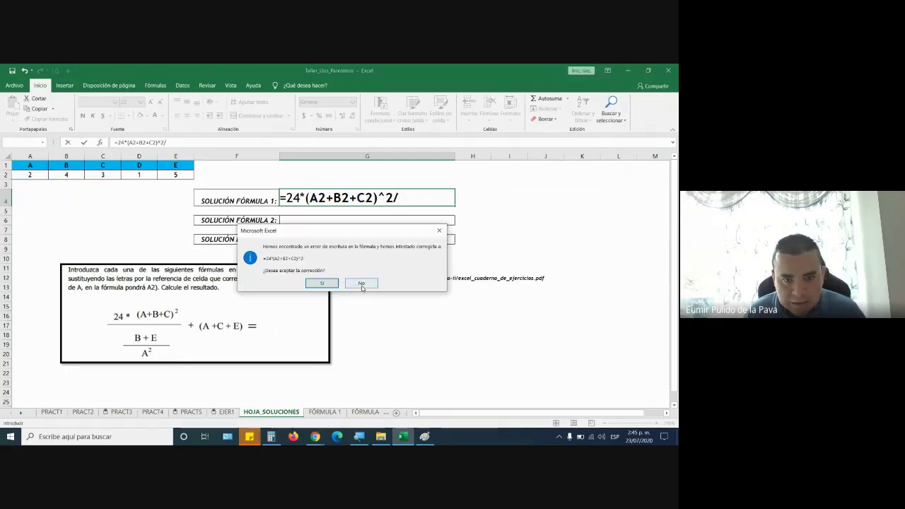
{"action": "left_click", "coordinate": [362, 287]}
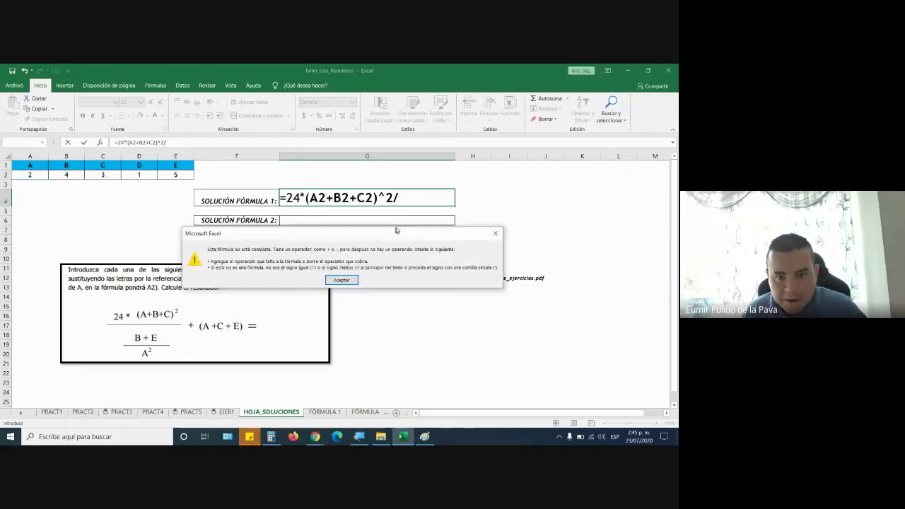
{"action": "left_click", "coordinate": [342, 287]}
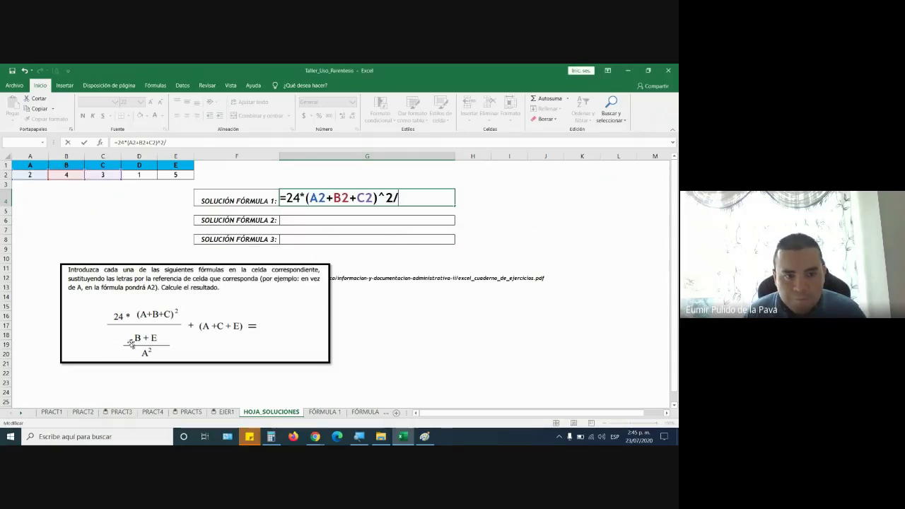
Extend the G4 formula with B2+E2/A2.
{"action": "left_click", "coordinate": [68, 175]}
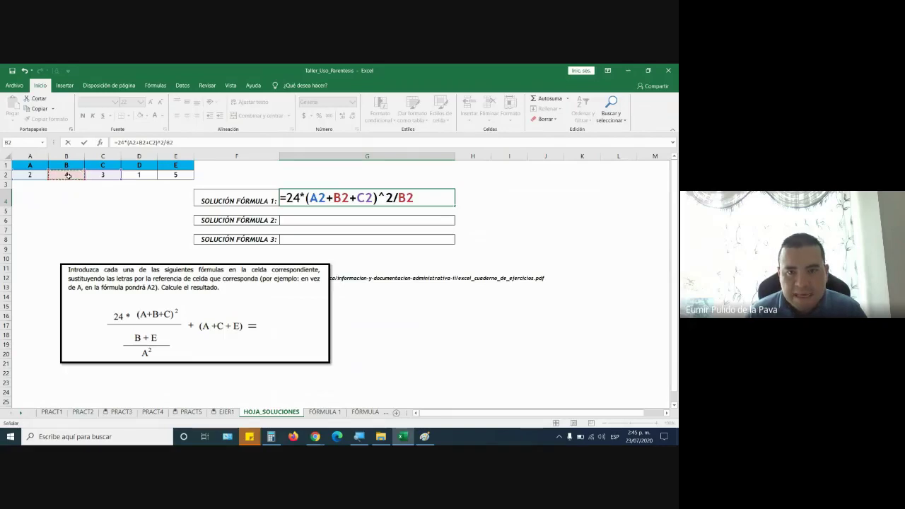
{"action": "type", "text": "+"}
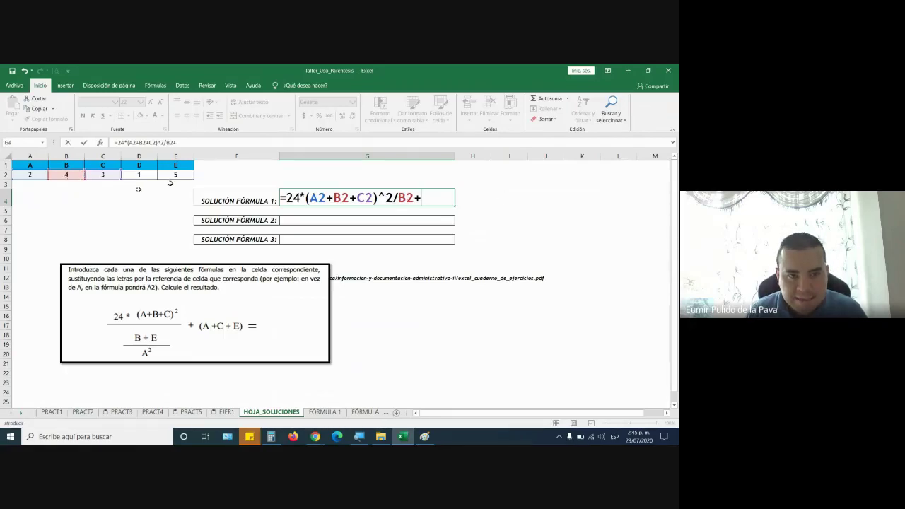
{"action": "left_click", "coordinate": [176, 174]}
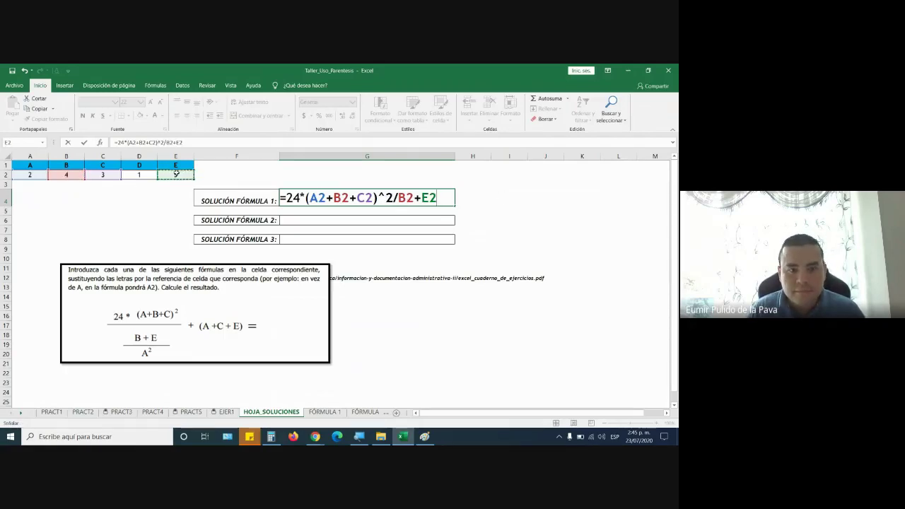
{"action": "type", "text": "/"}
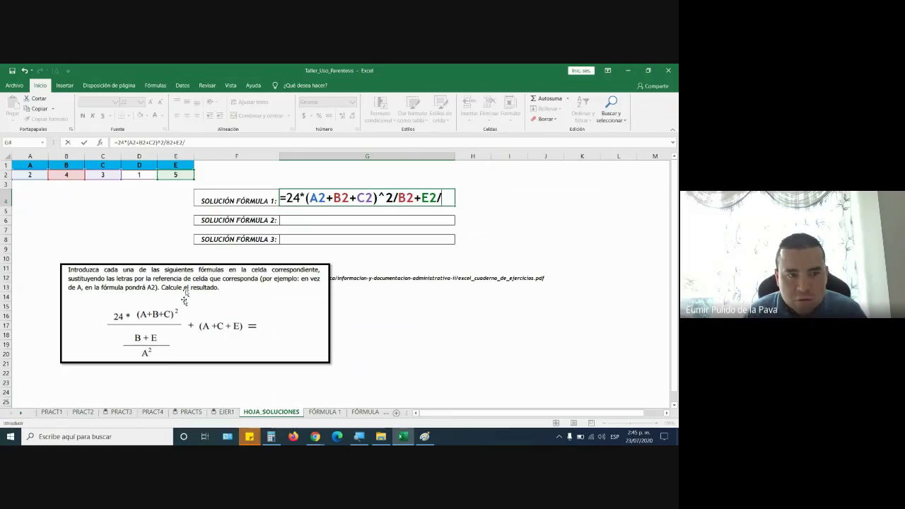
{"action": "left_click", "coordinate": [30, 175]}
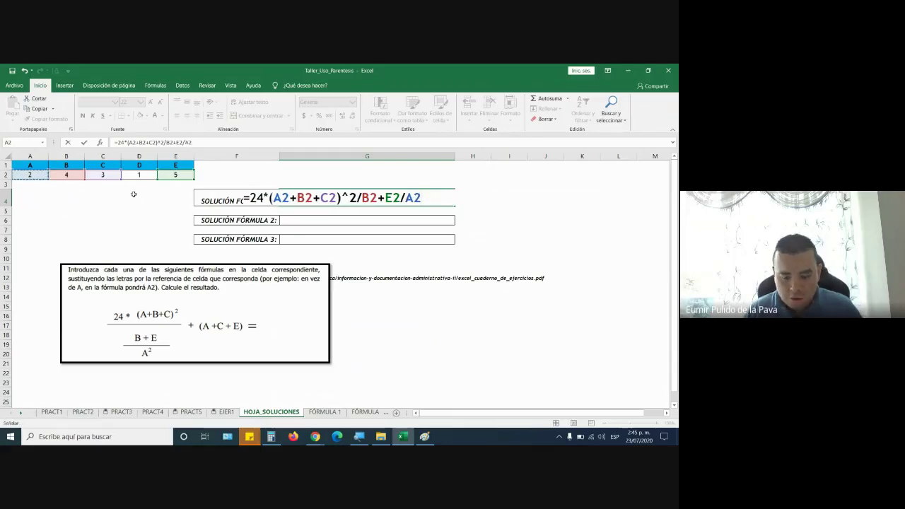
Remove the stray character from the formula and switch to Firefox.
{"action": "key", "text": "alt"}
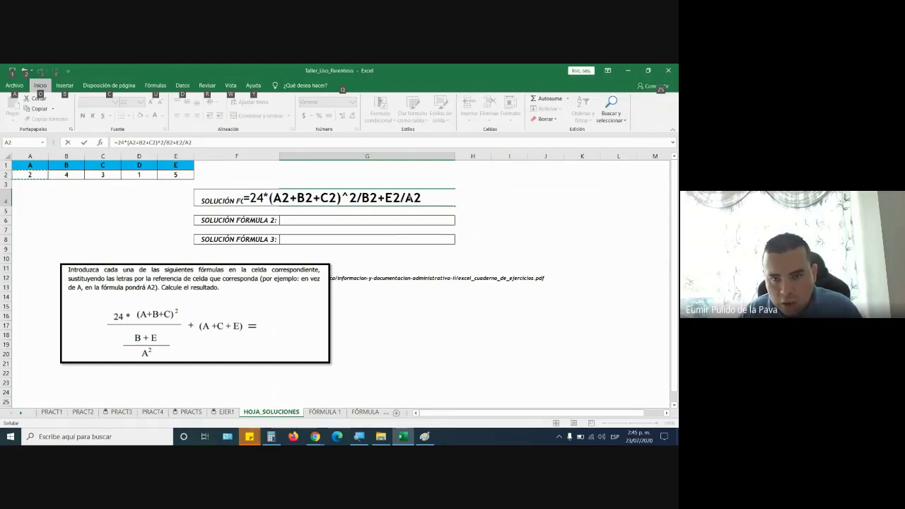
{"action": "key", "text": "Escape"}
{"action": "left_click", "coordinate": [423, 195]}
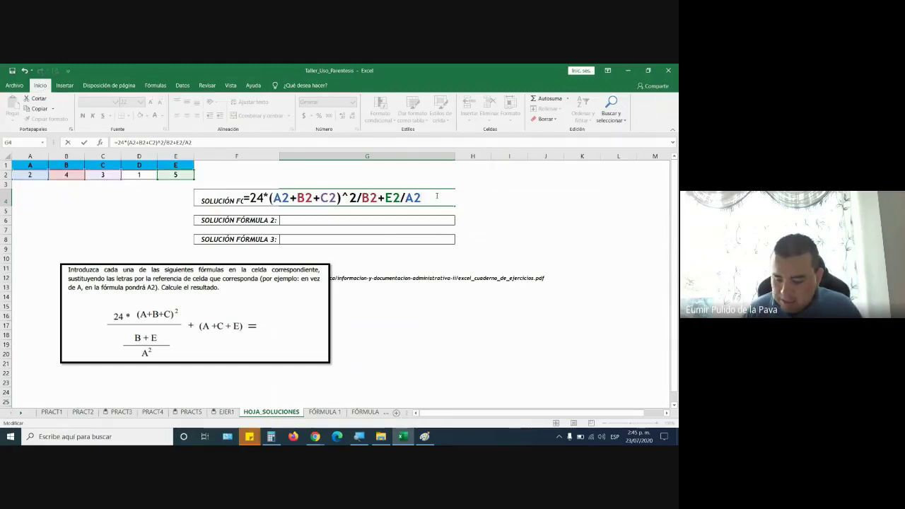
{"action": "type", "text": "ñ"}
{"action": "key", "text": "BackSpace"}
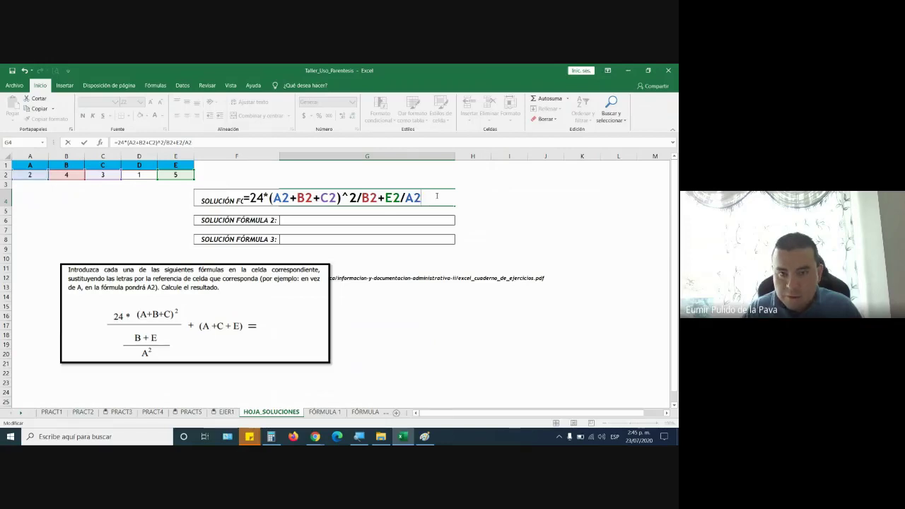
{"action": "key", "text": "Return"}
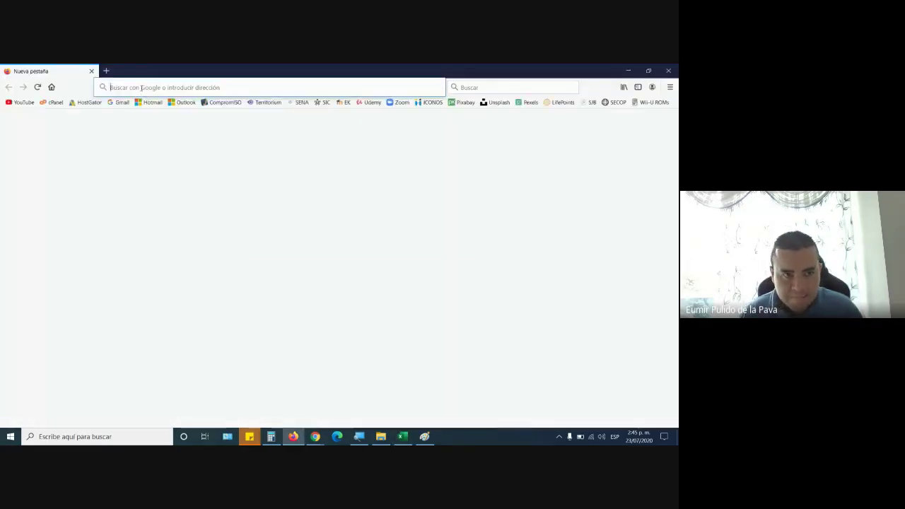
Search for ASCII and look up the caret character's code on the ASCII page.
{"action": "type", "text": "AS"}
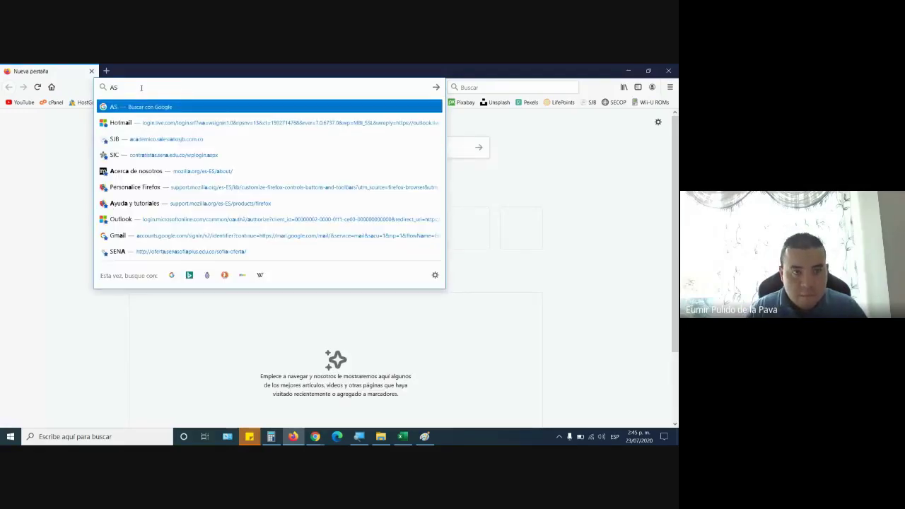
{"action": "type", "text": "CII"}
{"action": "key", "text": "Return"}
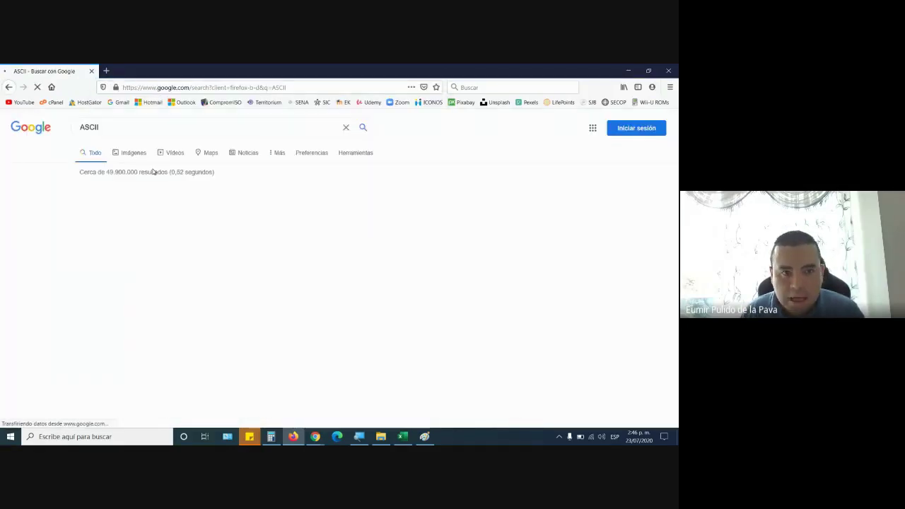
{"action": "left_click", "coordinate": [111, 201]}
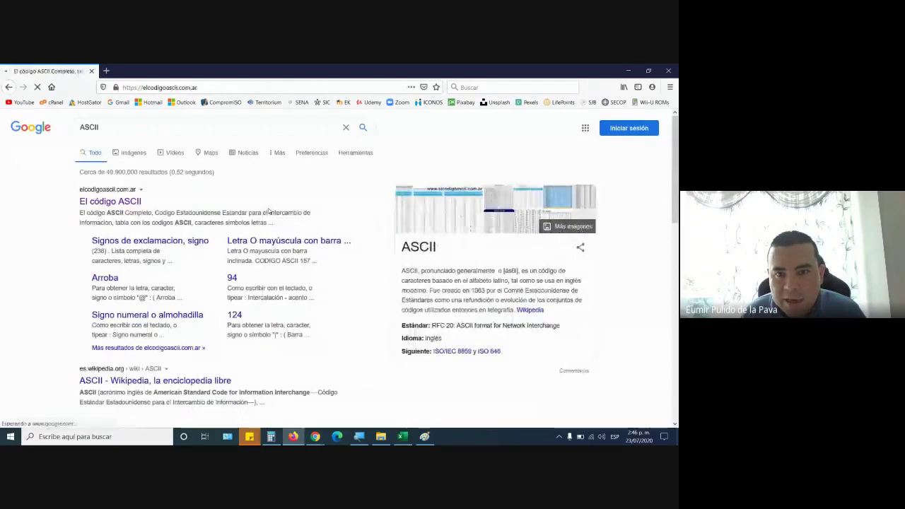
{"action": "scroll", "coordinate": [382, 311], "scroll_direction": "down", "scroll_amount": 1}
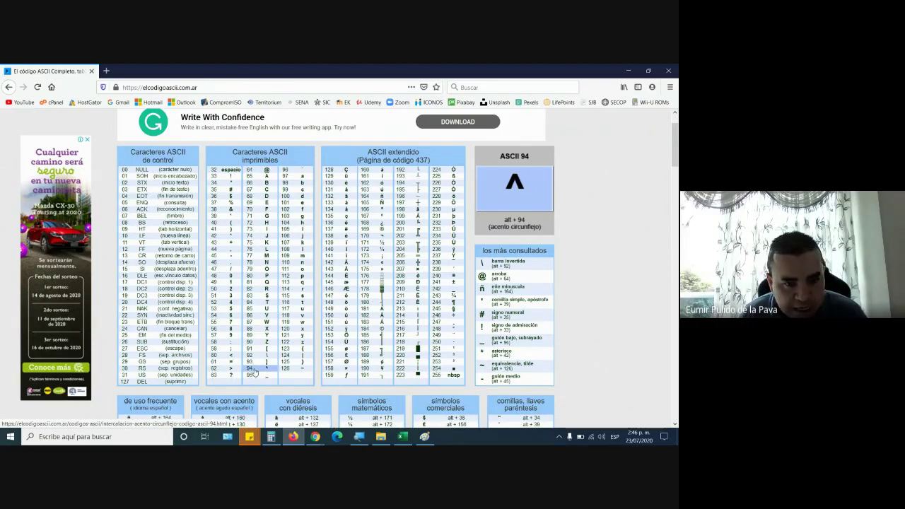
{"action": "left_click", "coordinate": [403, 437]}
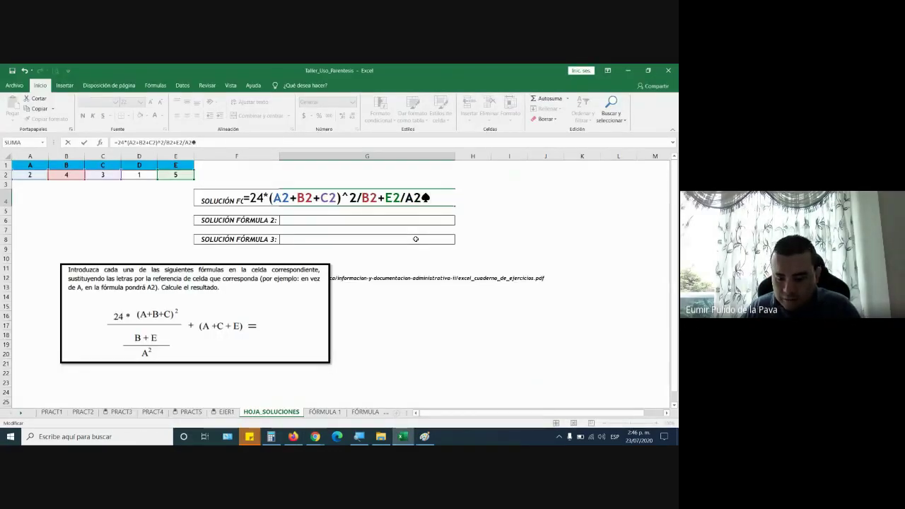
Append ^2+(A2+C2+E2) to the G4 formula.
{"action": "type", "text": "^2"}
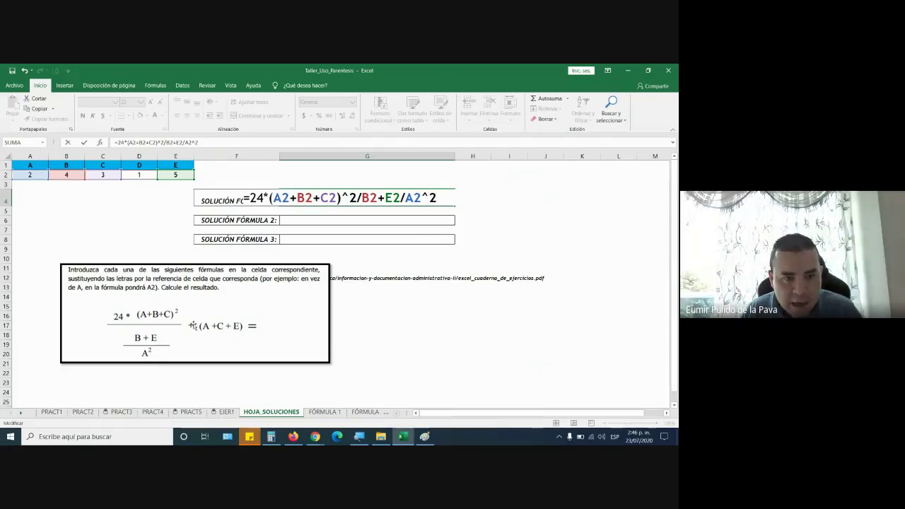
{"action": "type", "text": "+("}
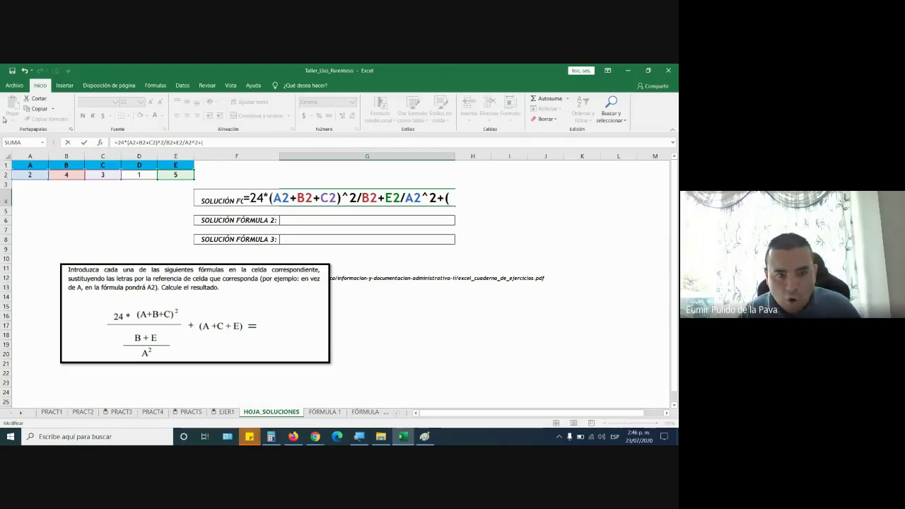
{"action": "left_click", "coordinate": [30, 174]}
{"action": "type", "text": "+"}
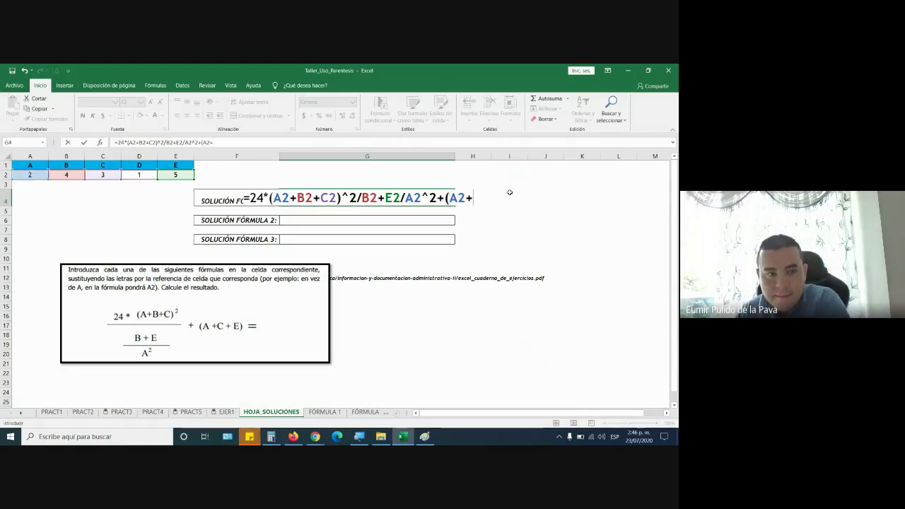
{"action": "left_click", "coordinate": [102, 174]}
{"action": "type", "text": "+"}
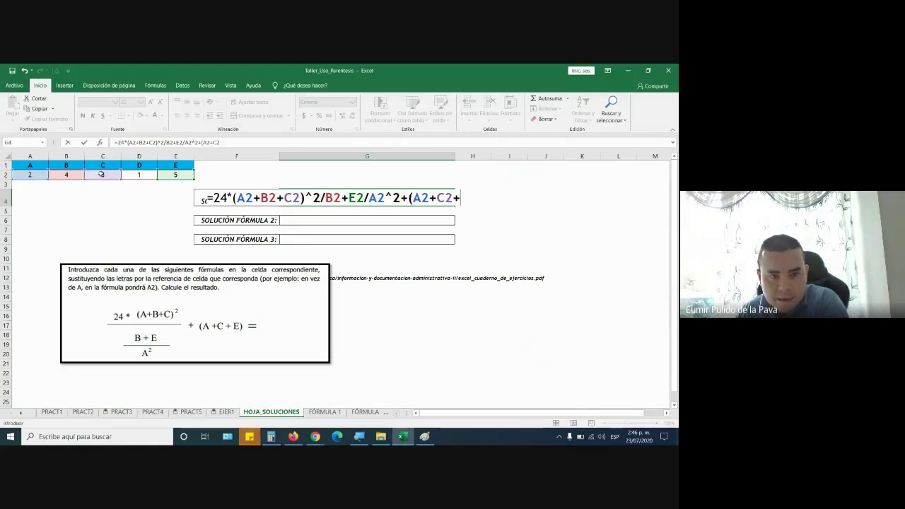
{"action": "left_click", "coordinate": [182, 175]}
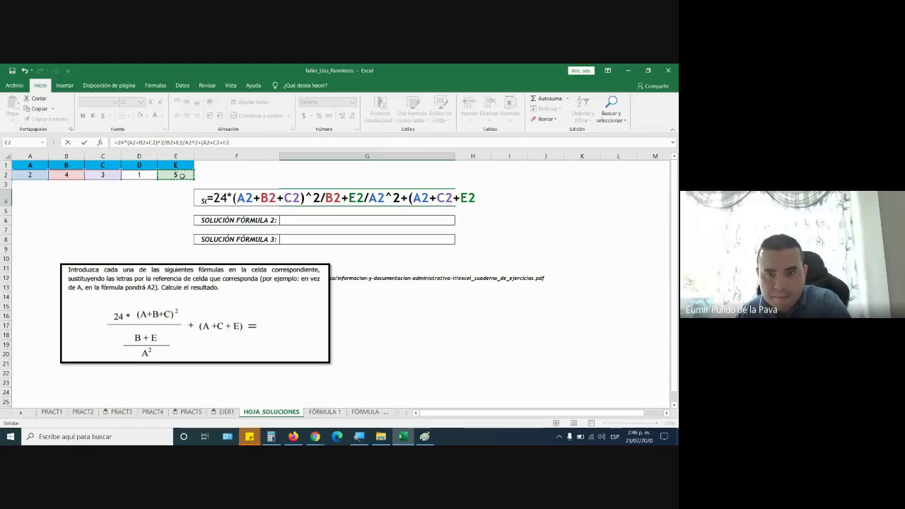
{"action": "type", "text": ")"}
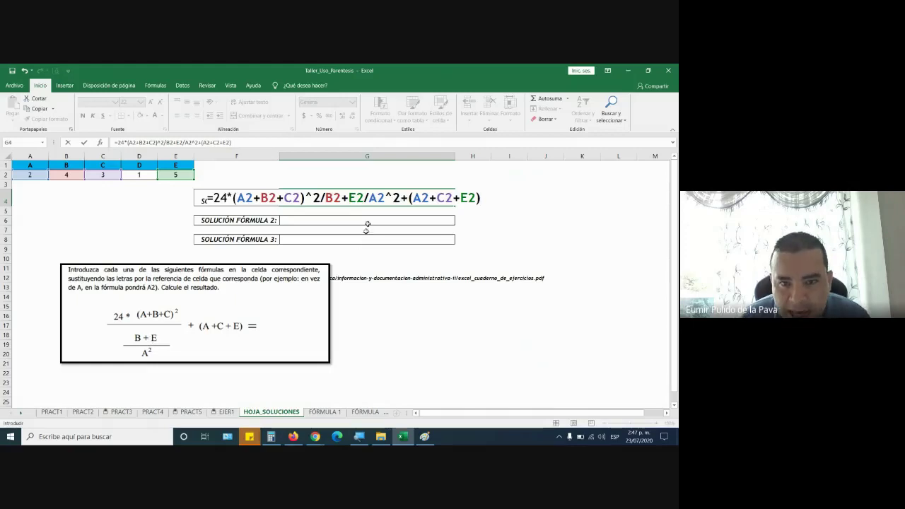
Check the A2^2 term against exponentiation in the Paint operator hierarchy notes.
{"action": "left_click_drag", "start_coordinate": [368, 198], "coordinate": [400, 198]}
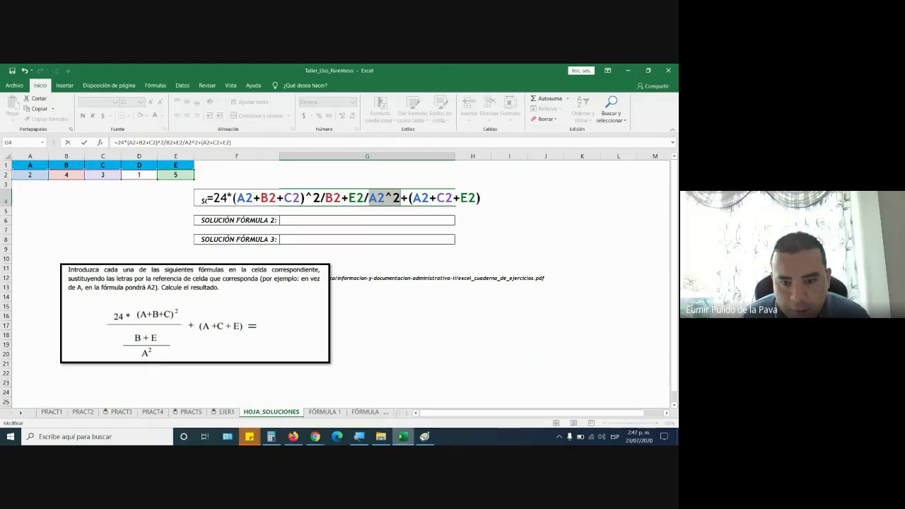
{"action": "left_click", "coordinate": [425, 437]}
{"action": "left_click_drag", "start_coordinate": [38, 182], "coordinate": [71, 184]}
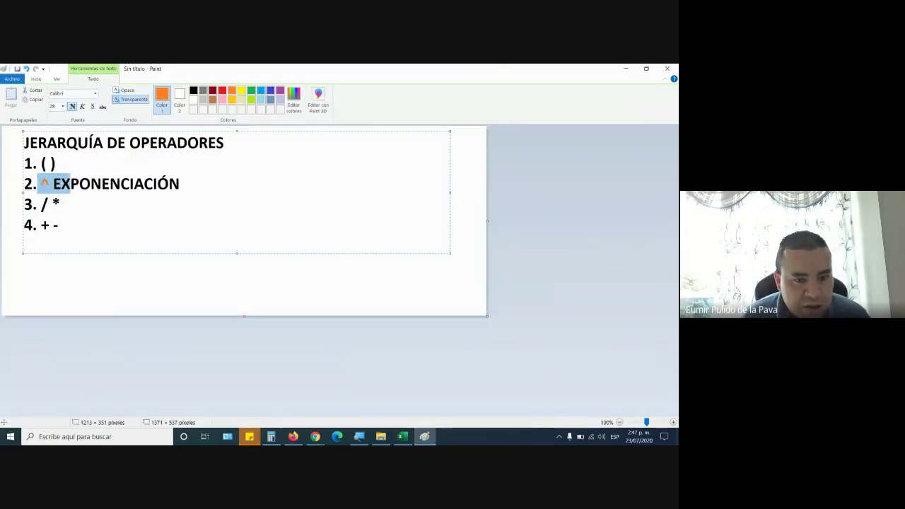
{"action": "left_click", "coordinate": [402, 436]}
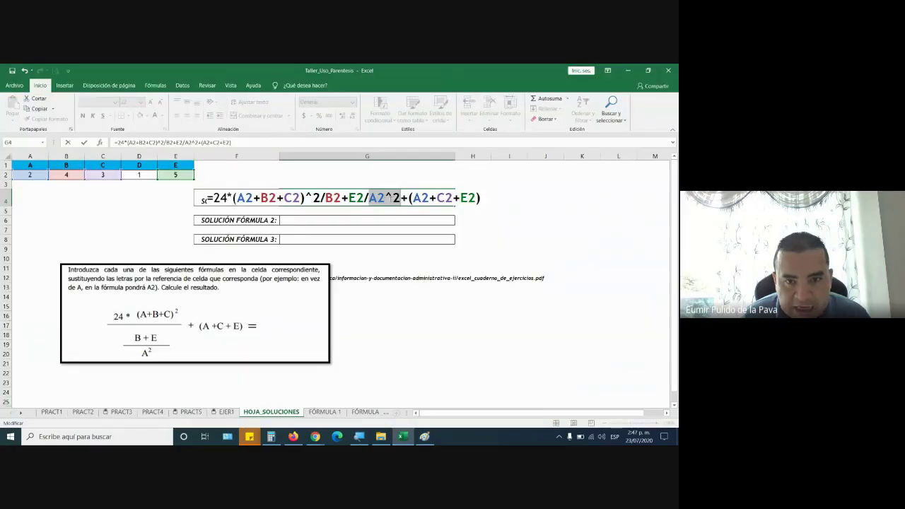
{"action": "mouse_move", "coordinate": [400, 198]}
{"action": "left_mouse_down"}
{"action": "mouse_move", "coordinate": [368, 198]}
{"action": "mouse_move", "coordinate": [400, 198]}
{"action": "left_mouse_up"}
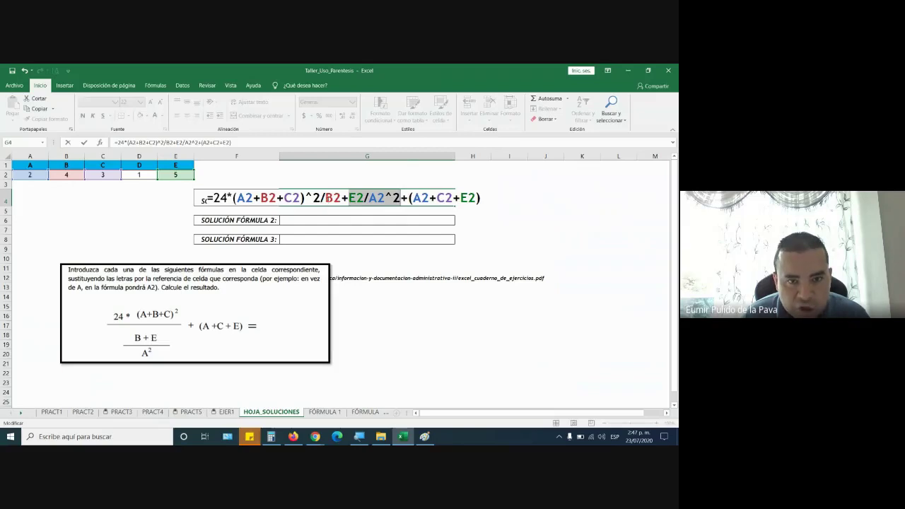
Wrap B2+E2 in parentheses in the G4 formula so it returns 64.
{"action": "left_click", "coordinate": [351, 199]}
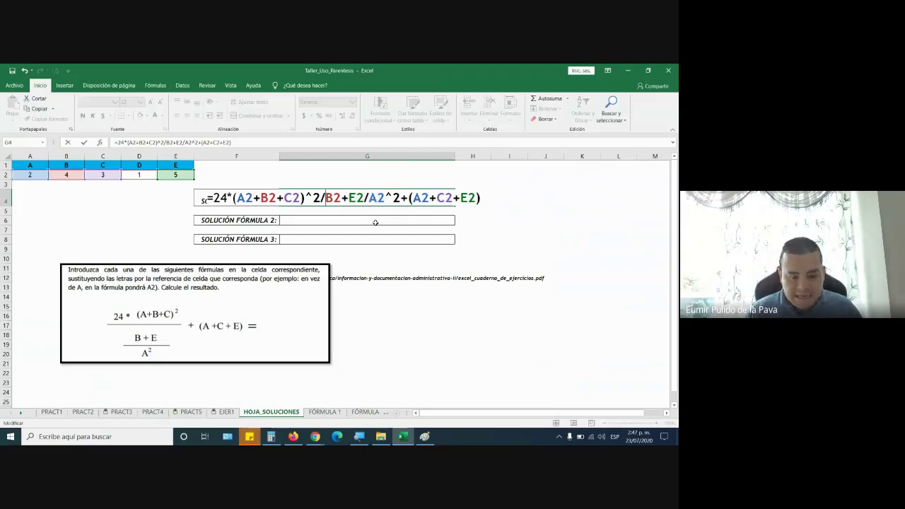
{"action": "type", "text": "("}
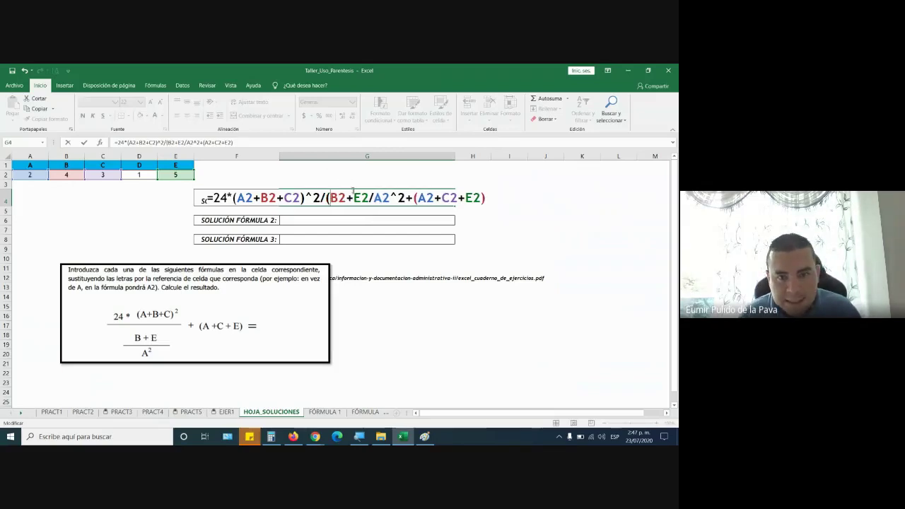
{"action": "key", "text": "Right"}
{"action": "key", "text": "Right"}
{"action": "key", "text": "Right"}
{"action": "type", "text": ")"}
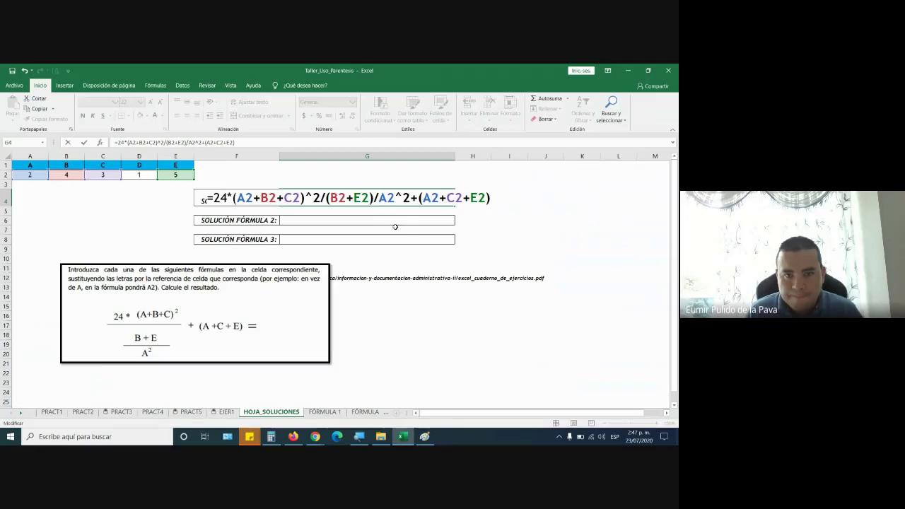
{"action": "key", "text": "Return"}
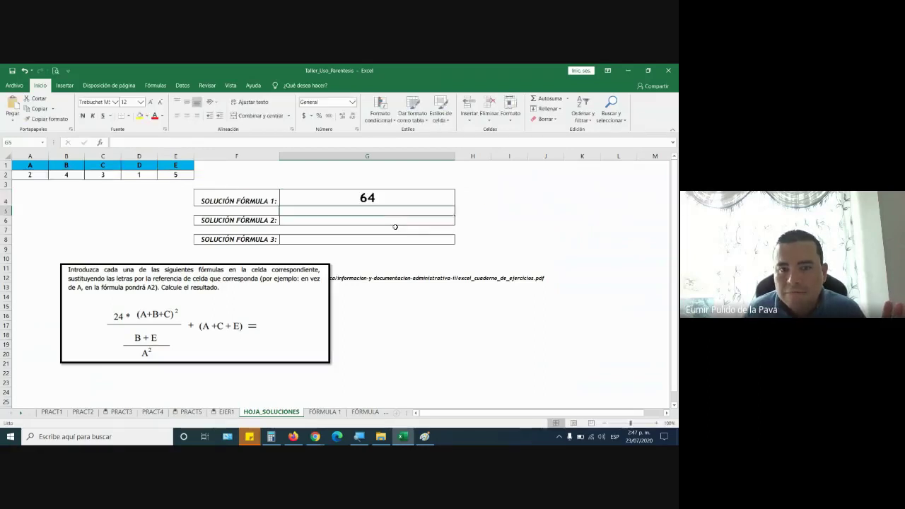
Record 64 in J4, then reopen the G4 formula for editing.
{"action": "left_click", "coordinate": [532, 201]}
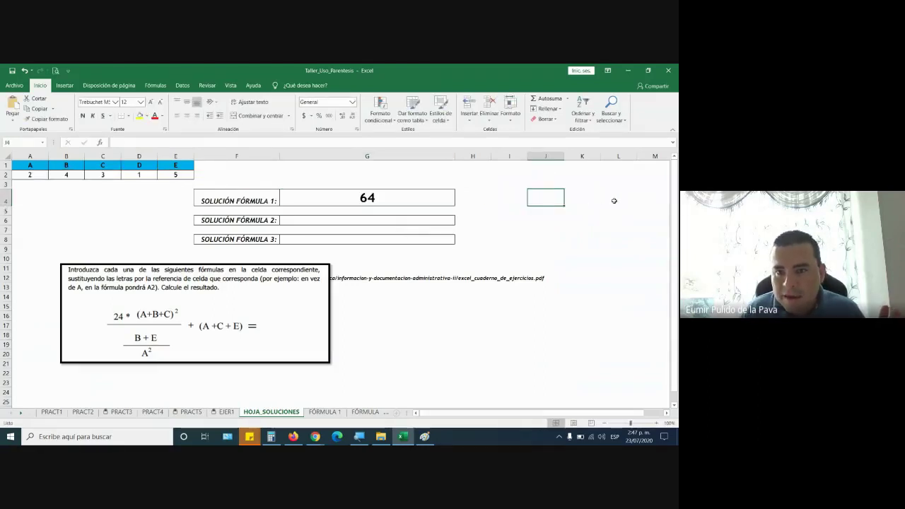
{"action": "type", "text": "64"}
{"action": "key", "text": "Return"}
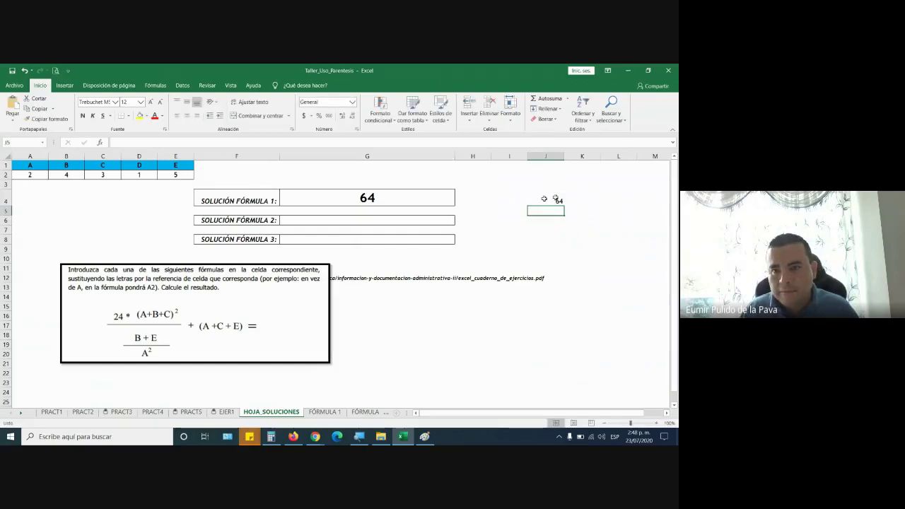
{"action": "left_click", "coordinate": [558, 199]}
{"action": "left_click", "coordinate": [381, 200]}
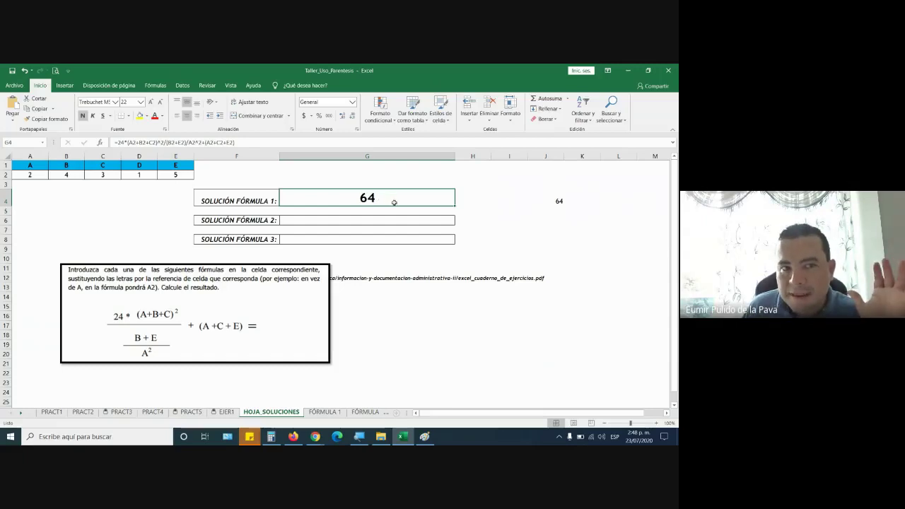
{"action": "double_click", "coordinate": [382, 198]}
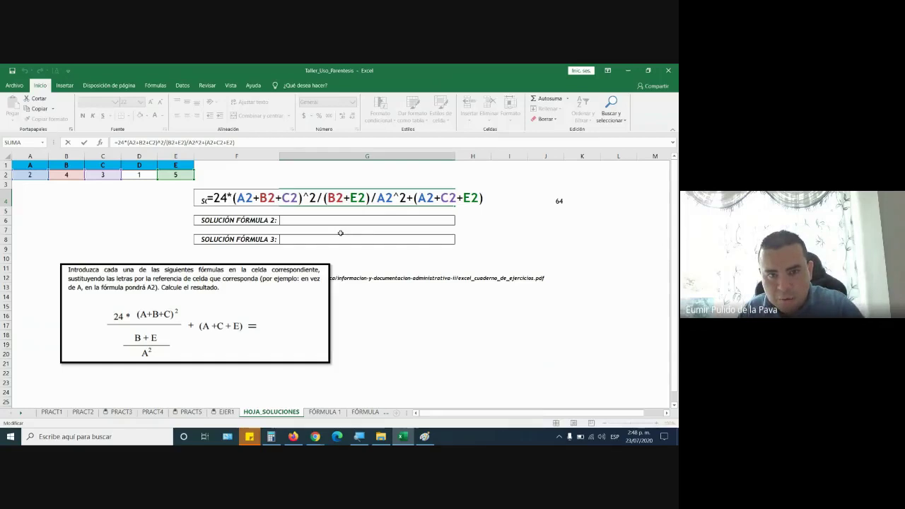
Drop the parentheses around B2+E2 so G4 returns 497,25.
{"action": "key", "text": "BackSpace"}
{"action": "key", "text": "Right"}
{"action": "key", "text": "Right"}
{"action": "key", "text": "Right"}
{"action": "key", "text": "BackSpace"}
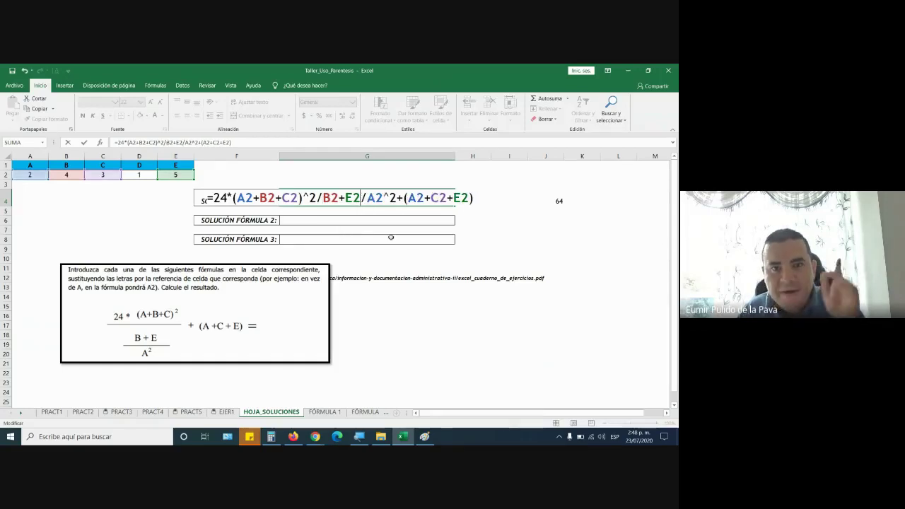
{"action": "key", "text": "Return"}
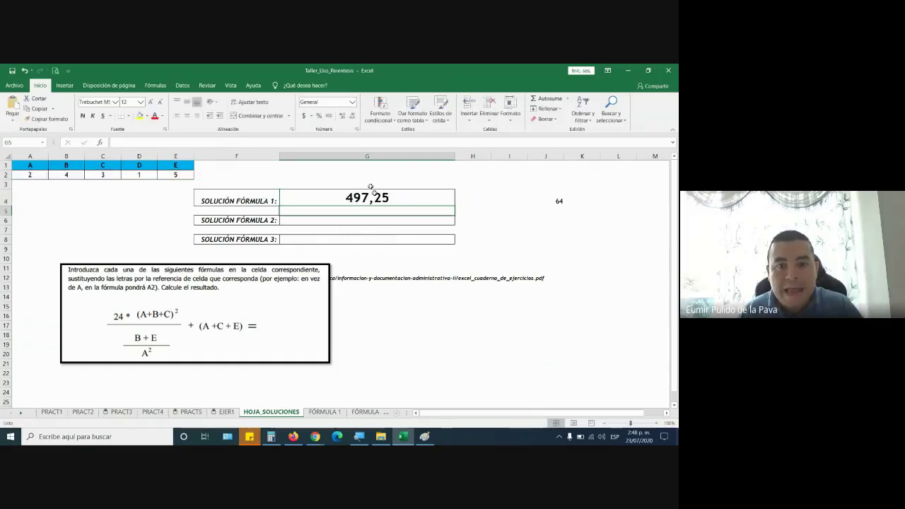
{"action": "left_click", "coordinate": [395, 197]}
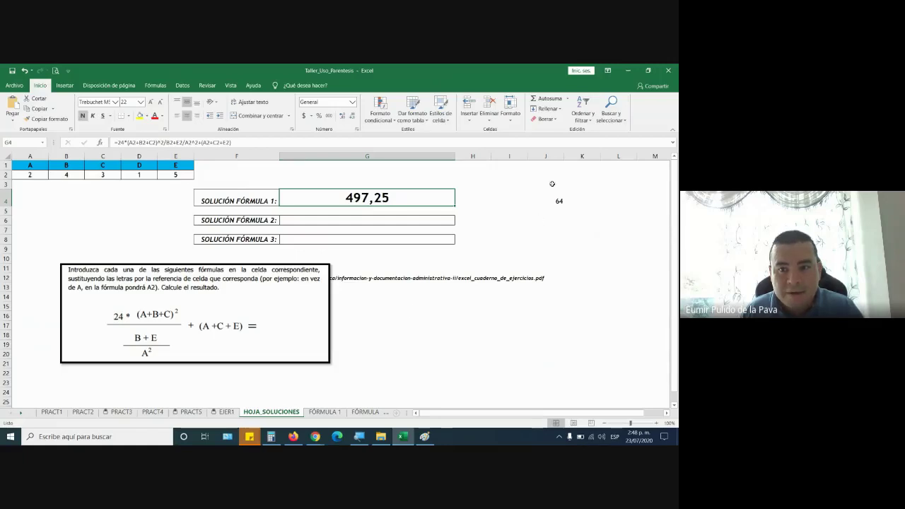
Record 497,25 in cell J3.
{"action": "left_click", "coordinate": [548, 184]}
{"action": "type", "text": "4973,"}
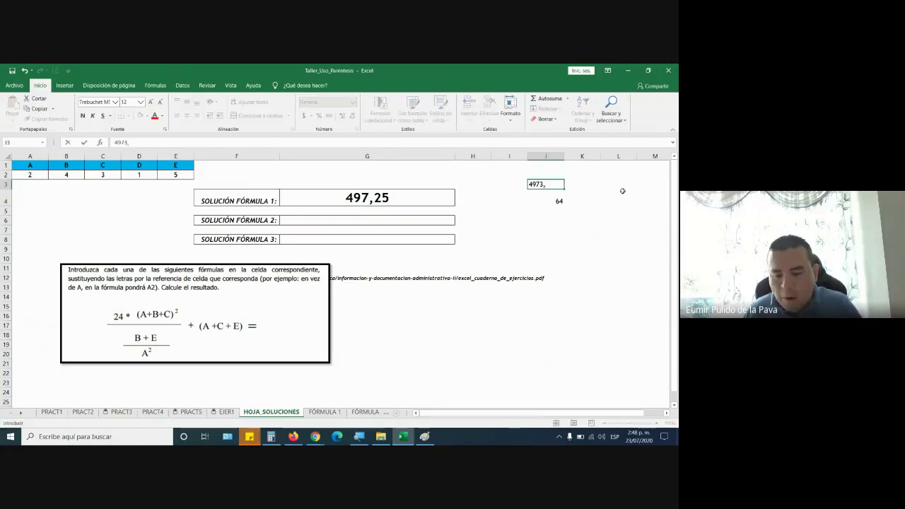
{"action": "key", "text": "BackSpace"}
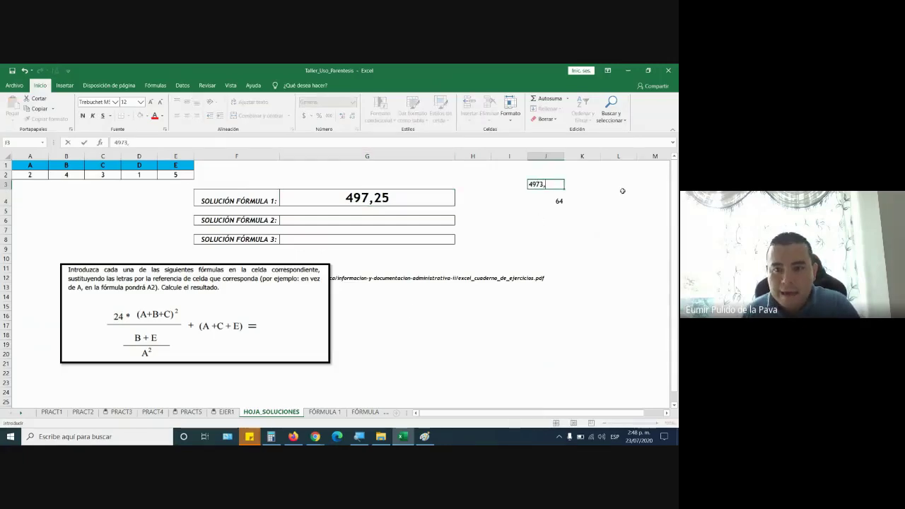
{"action": "type", "text": ","}
{"action": "key", "text": "Return"}
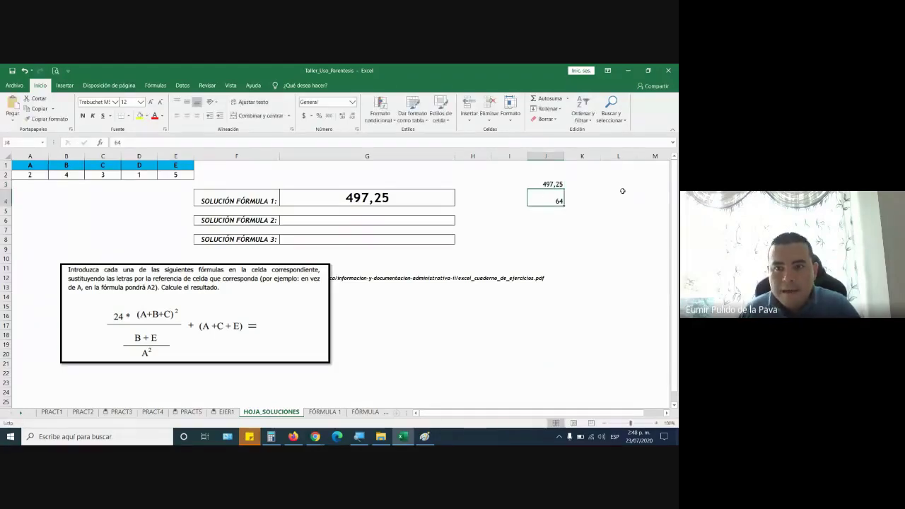
Enlarge the J3:J4 values to font size 20 and widen column J.
{"action": "key", "text": "Up"}
{"action": "key", "text": "shift+Down"}
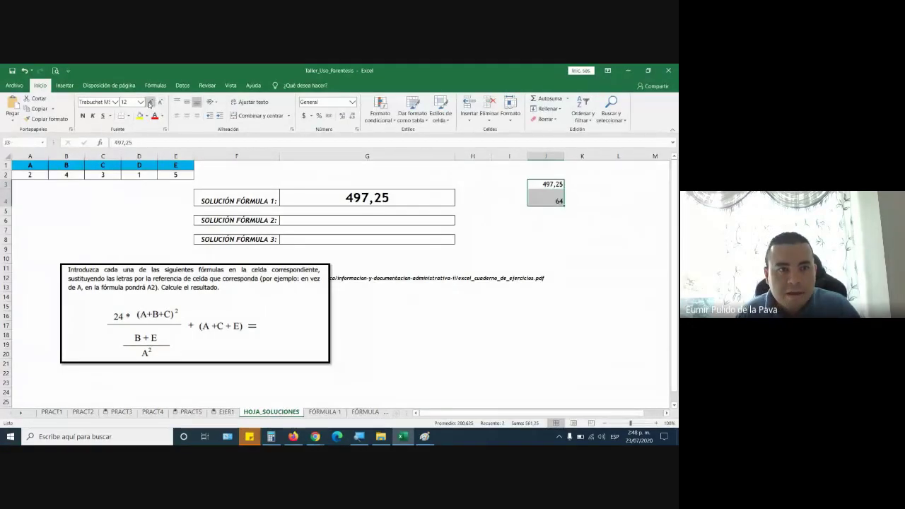
{"action": "left_click", "coordinate": [149, 103]}
{"action": "left_click", "coordinate": [150, 104]}
{"action": "left_click", "coordinate": [149, 104]}
{"action": "left_click", "coordinate": [150, 103]}
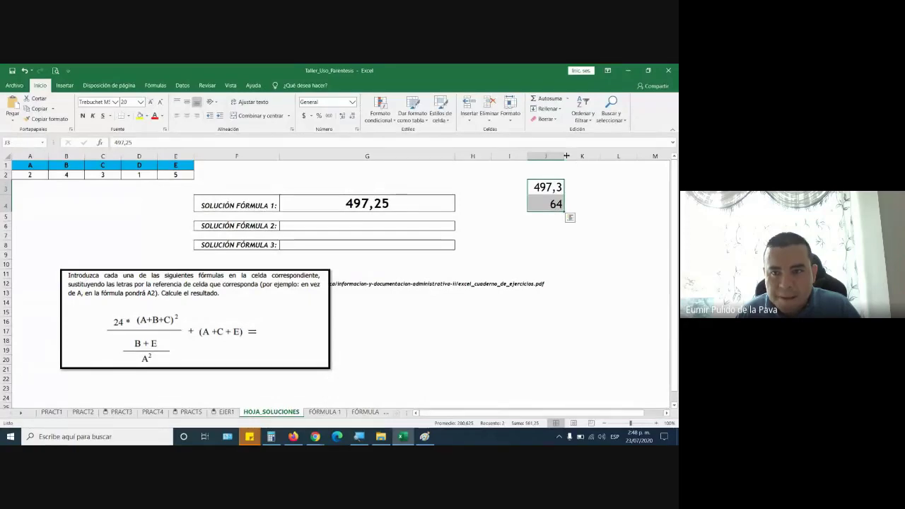
{"action": "left_click_drag", "start_coordinate": [592, 156], "coordinate": [592, 156]}
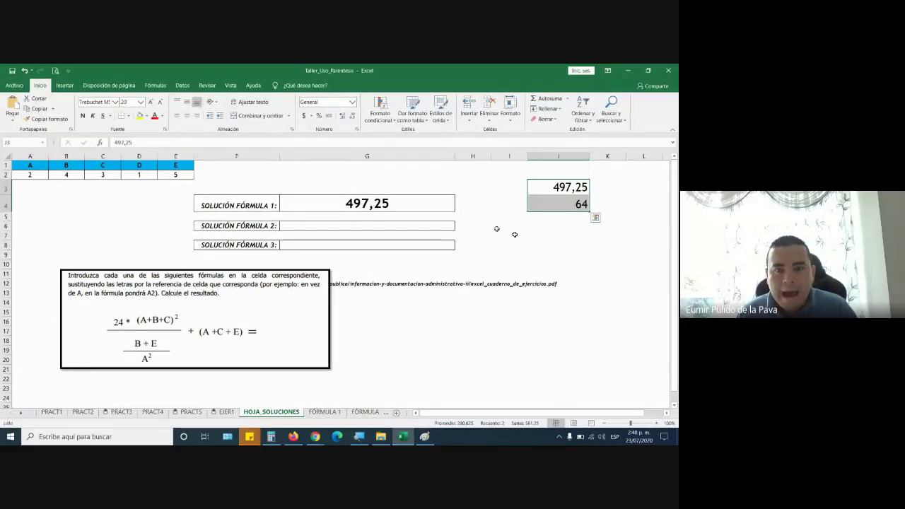
{"action": "left_click", "coordinate": [362, 203]}
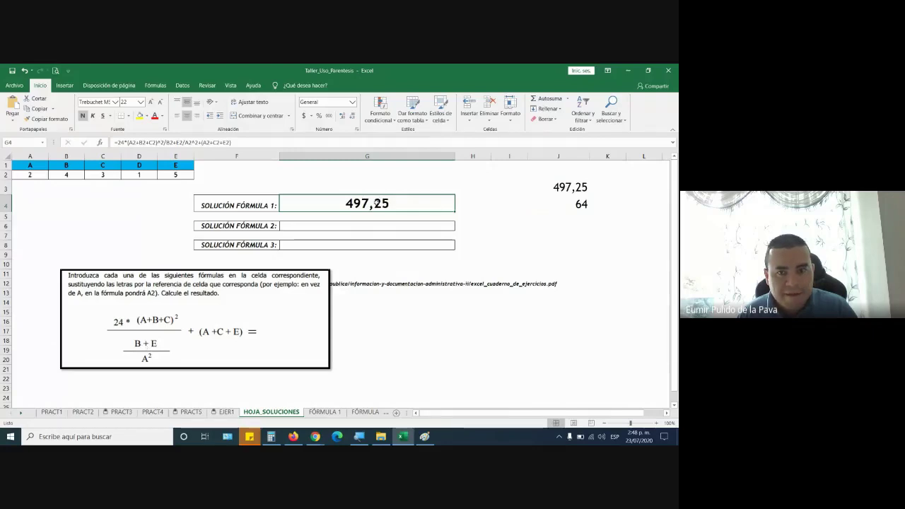
Regroup (B2+E2) in the G4 formula so it returns 64, matching J4.
{"action": "double_click", "coordinate": [375, 203]}
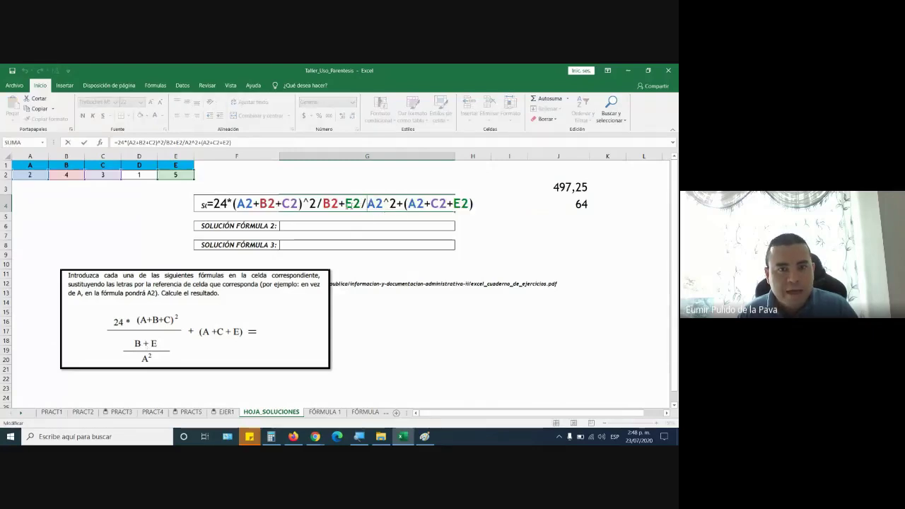
{"action": "left_click", "coordinate": [323, 204]}
{"action": "type", "text": "("}
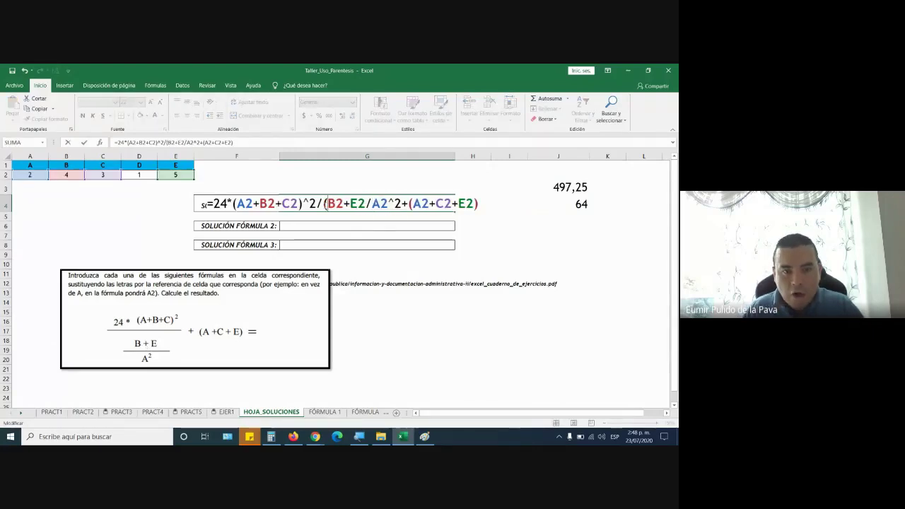
{"action": "key", "text": "Right"}
{"action": "key", "text": "Right"}
{"action": "key", "text": "Right"}
{"action": "key", "text": "Right"}
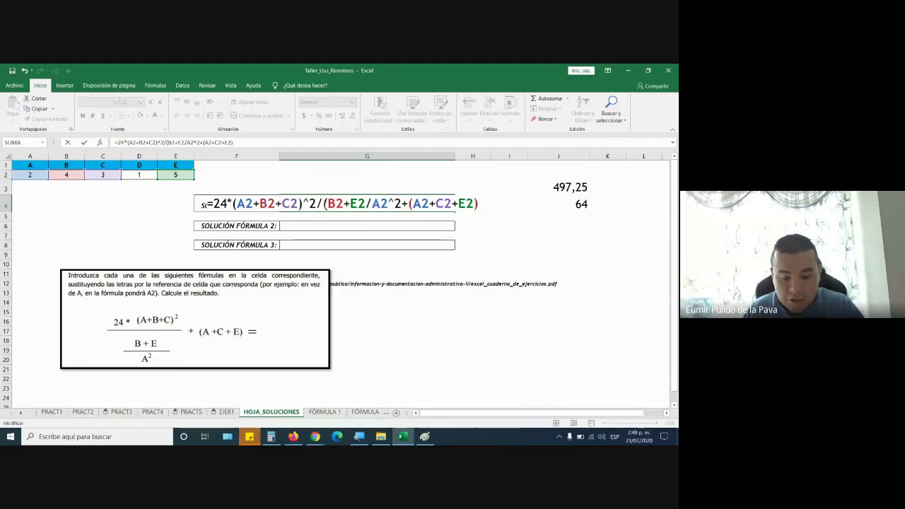
{"action": "type", "text": ")"}
{"action": "key", "text": "Return"}
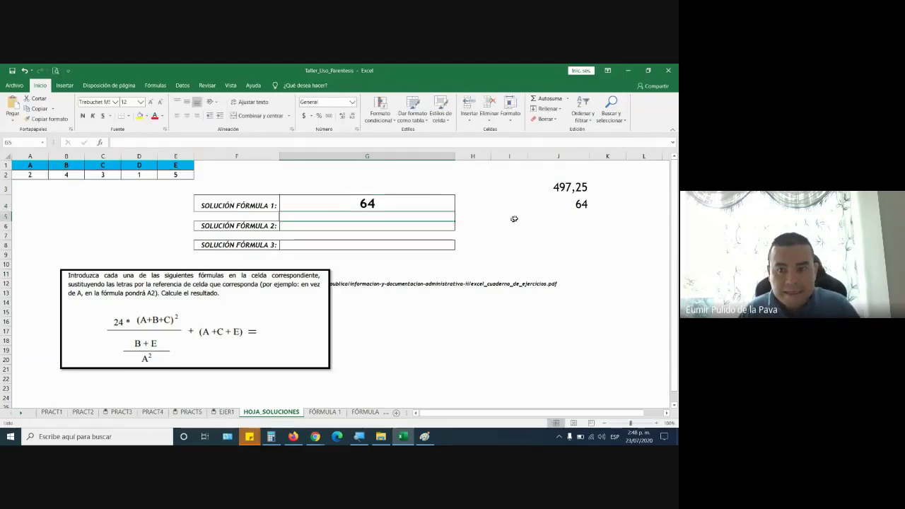
{"action": "left_click", "coordinate": [562, 211]}
{"action": "left_click", "coordinate": [367, 204]}
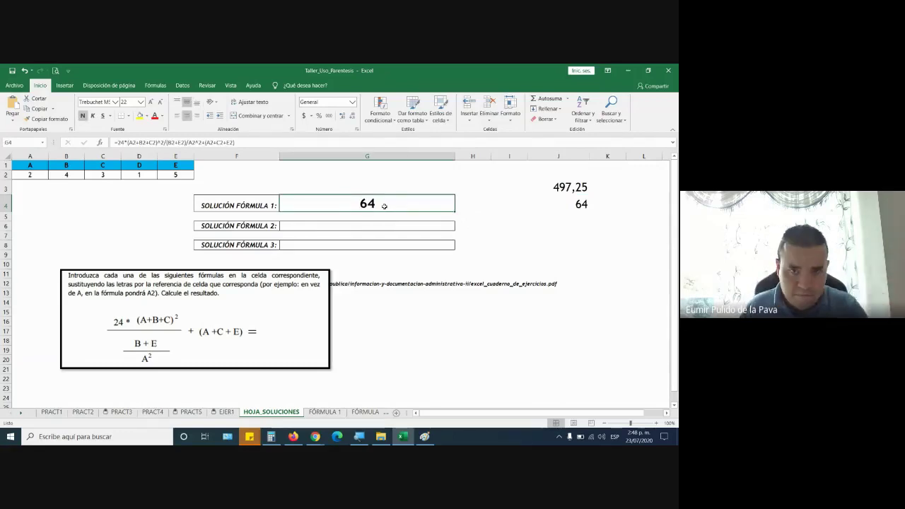
Open Evaluar fórmula on G4's formula, move the dialog aside, and magnify the screen to 200%.
{"action": "left_click", "coordinate": [155, 85]}
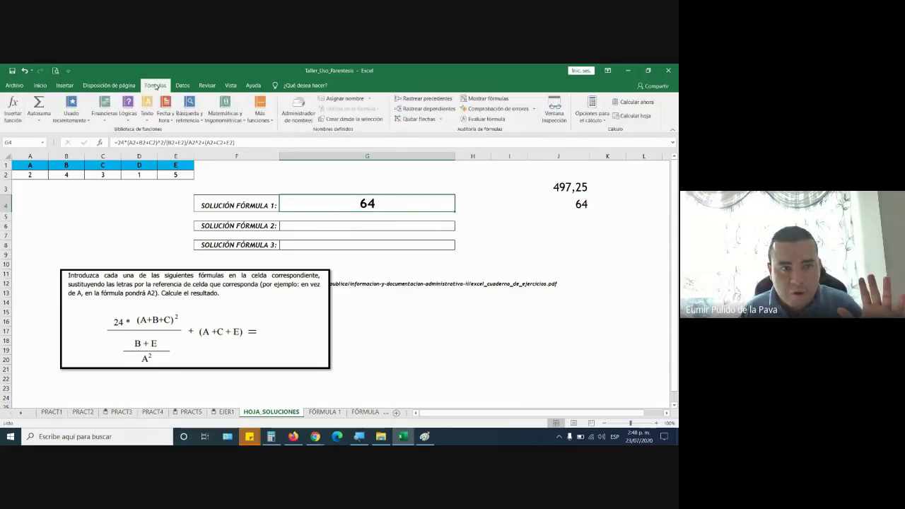
{"action": "left_click", "coordinate": [485, 120]}
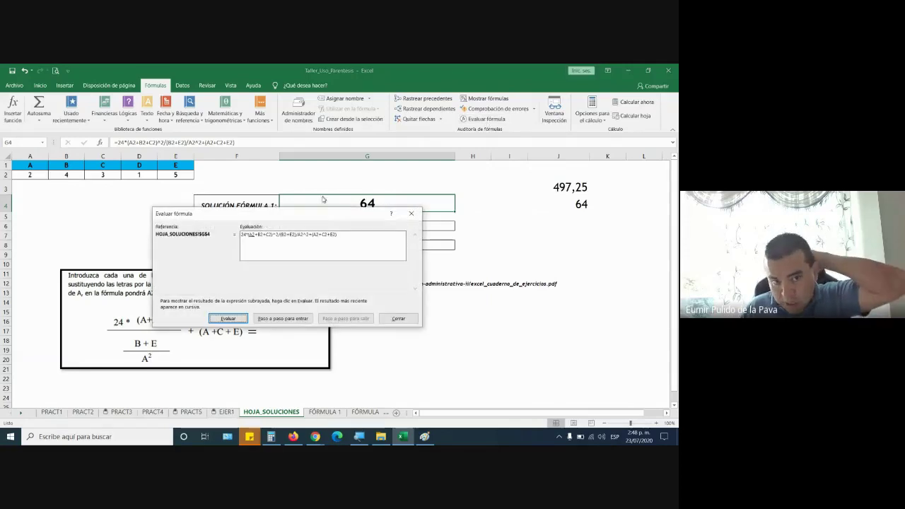
{"action": "left_click_drag", "start_coordinate": [314, 224], "coordinate": [406, 234]}
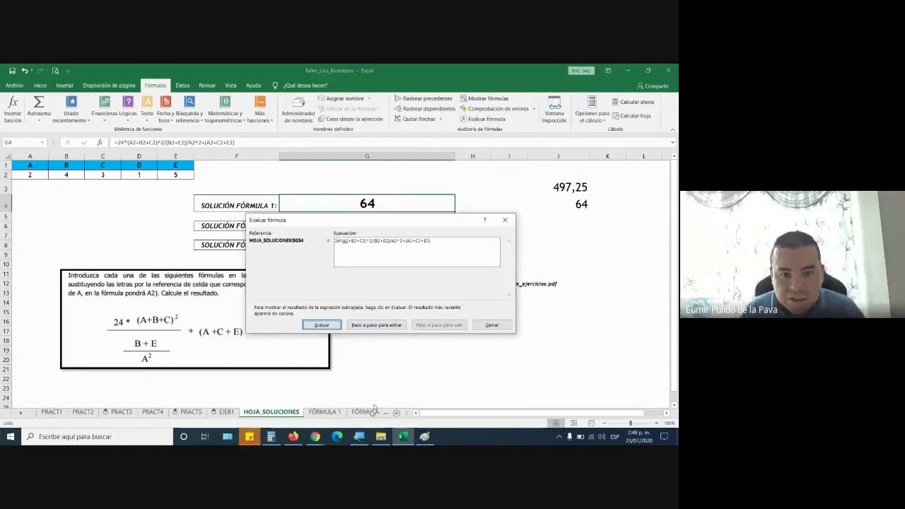
{"action": "left_click", "coordinate": [359, 436]}
{"action": "left_click", "coordinate": [321, 397]}
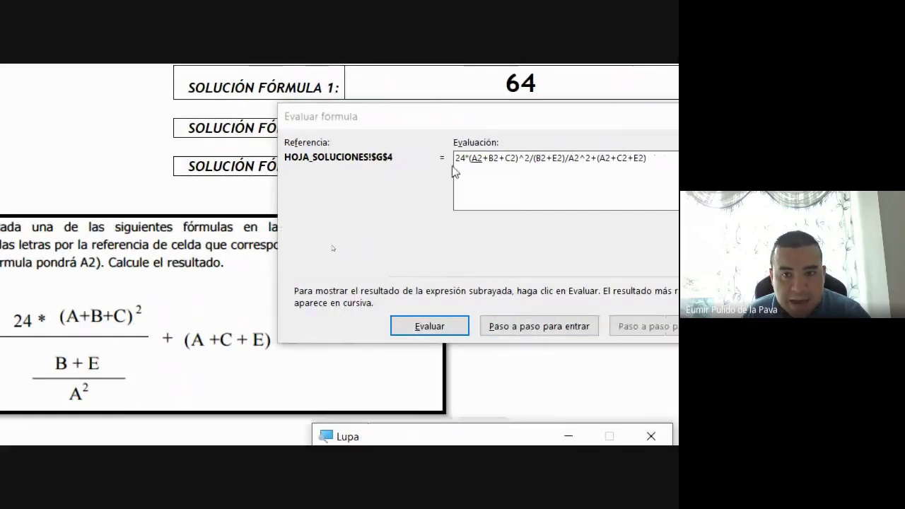
Evaluate the numerator 24*(A2+B2+C2)^2 step by step: 9 squared is 81, giving 1944.
{"action": "mouse_move", "coordinate": [408, 115]}
{"action": "left_mouse_down"}
{"action": "mouse_move", "coordinate": [436, 165]}
{"action": "mouse_move", "coordinate": [399, 189]}
{"action": "left_mouse_up"}
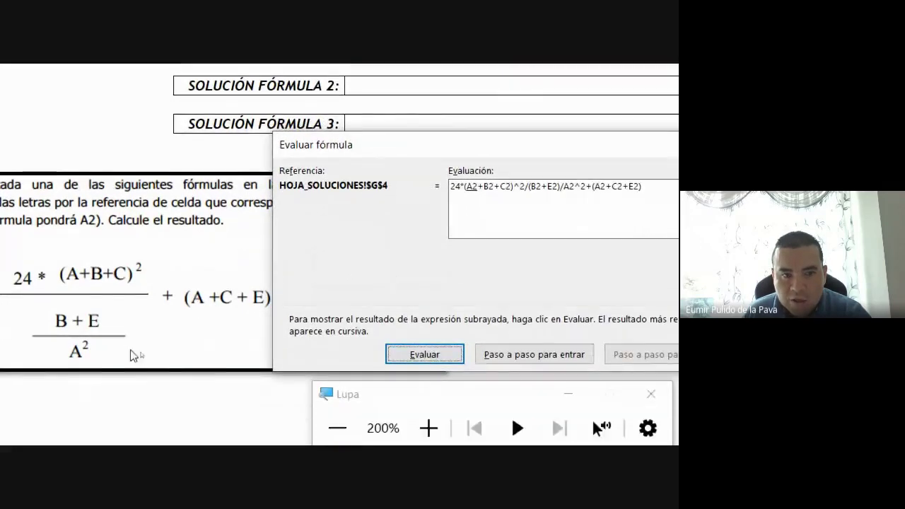
{"action": "left_click", "coordinate": [522, 356]}
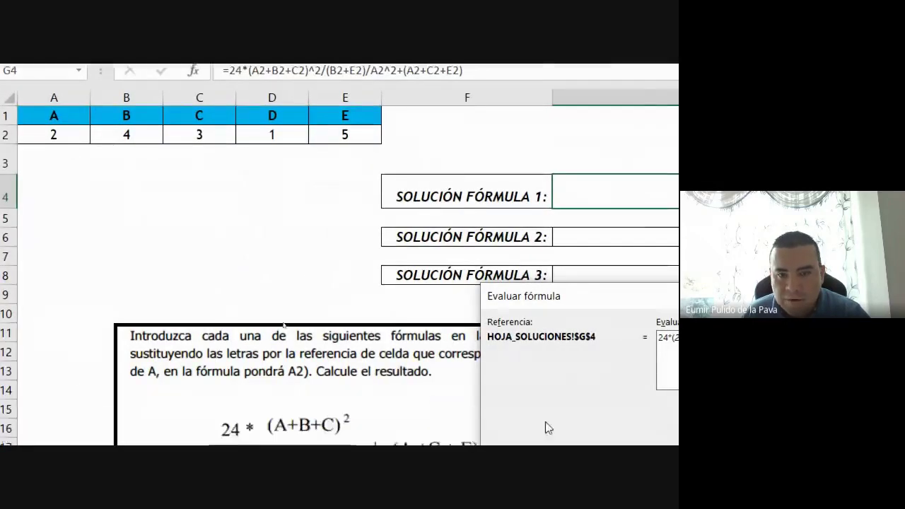
{"action": "left_click", "coordinate": [519, 408]}
{"action": "left_click", "coordinate": [520, 409]}
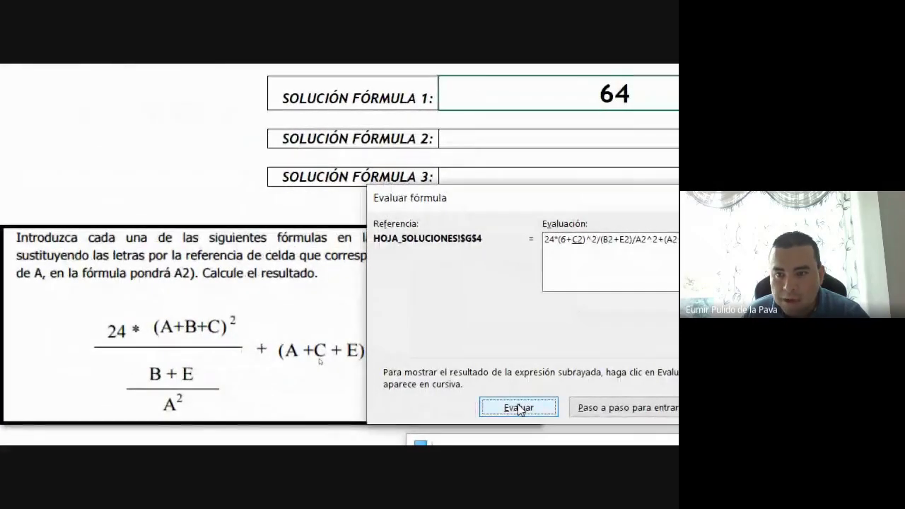
{"action": "left_click", "coordinate": [518, 408]}
{"action": "left_click", "coordinate": [518, 408]}
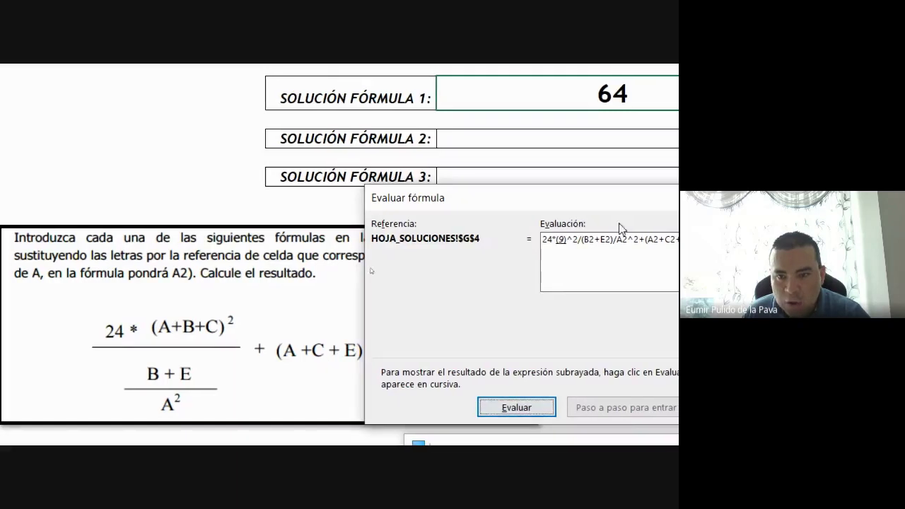
{"action": "left_click", "coordinate": [527, 409]}
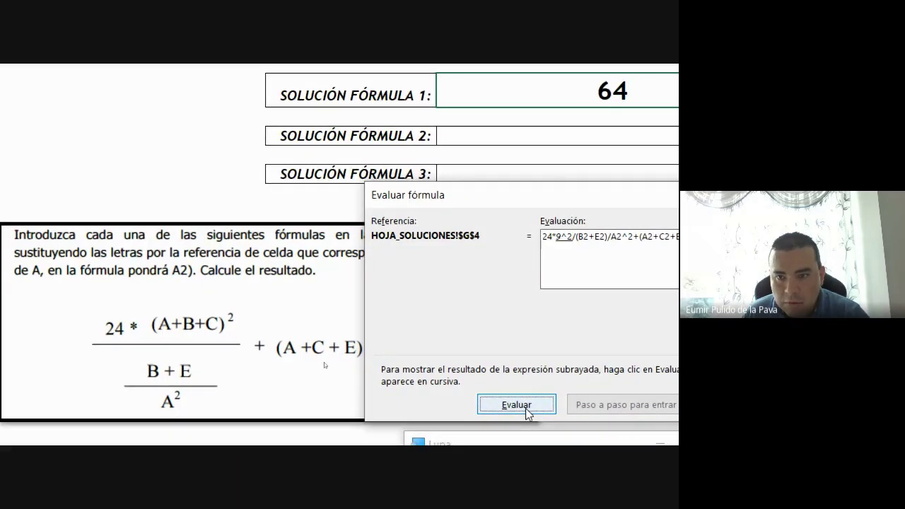
{"action": "left_click", "coordinate": [527, 409]}
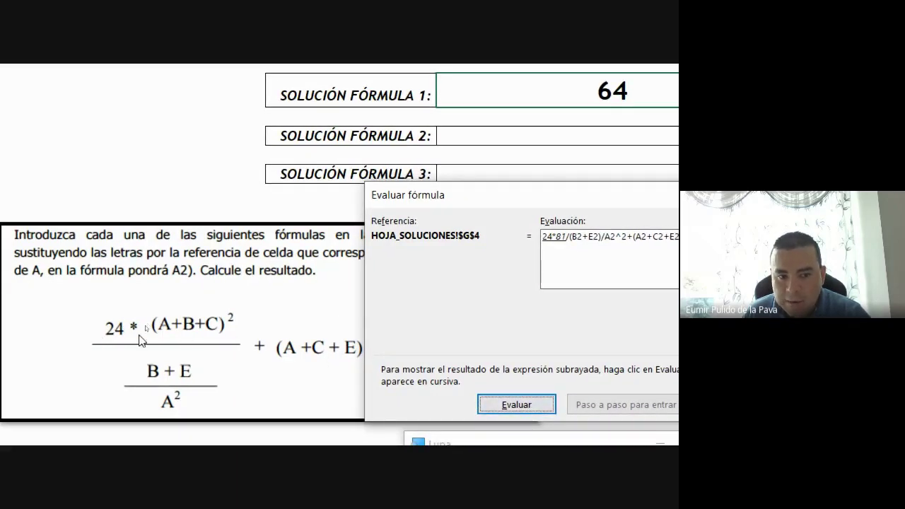
{"action": "left_click", "coordinate": [522, 408]}
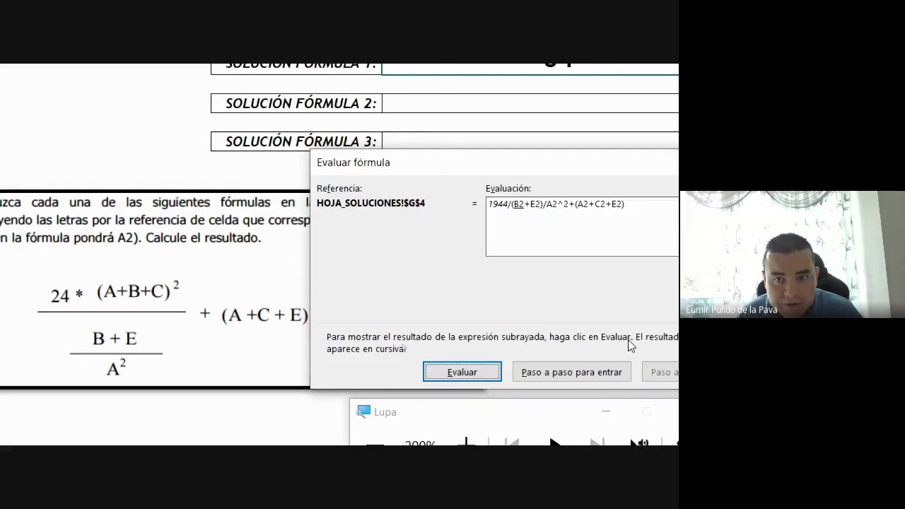
Evaluate the divisions: 1944 over (B2+E2)=9 gives 216, then over A2^2=4 gives 54.
{"action": "left_click", "coordinate": [494, 379]}
{"action": "left_click", "coordinate": [493, 379]}
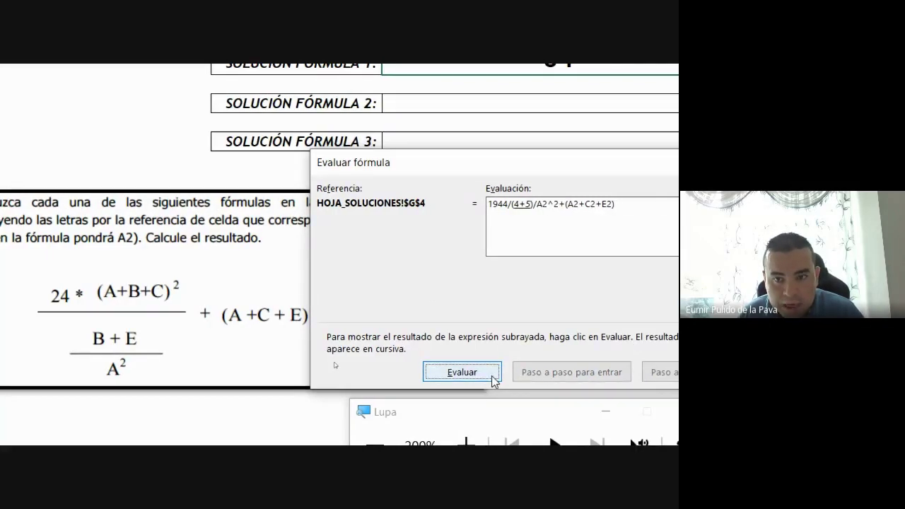
{"action": "left_click", "coordinate": [494, 379]}
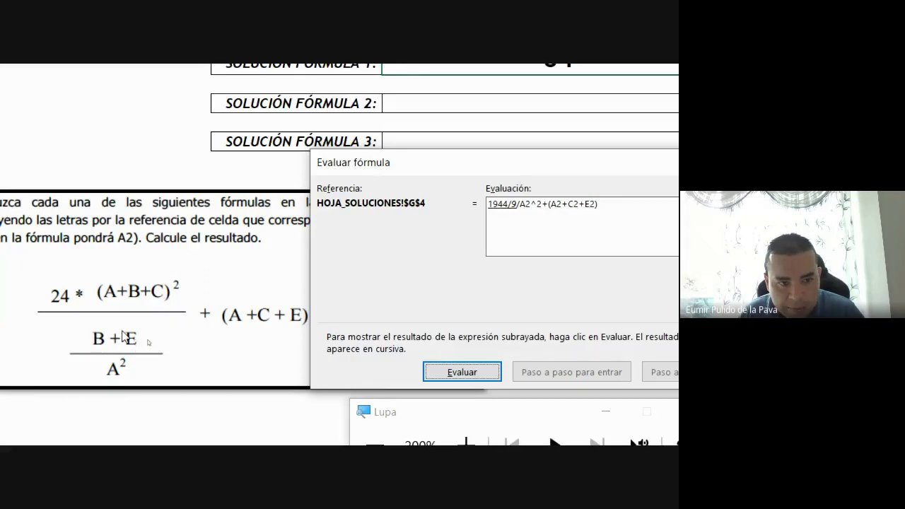
{"action": "left_click", "coordinate": [461, 378]}
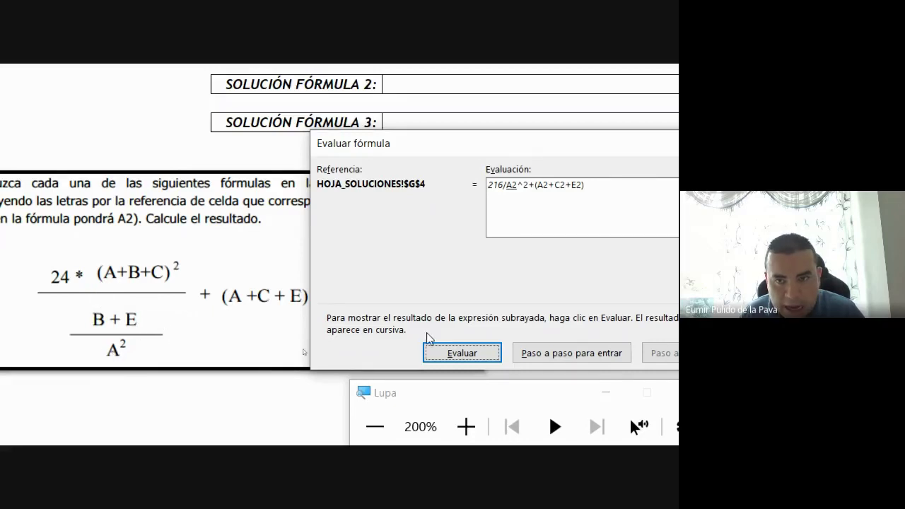
{"action": "left_click", "coordinate": [453, 351]}
{"action": "left_click", "coordinate": [453, 352]}
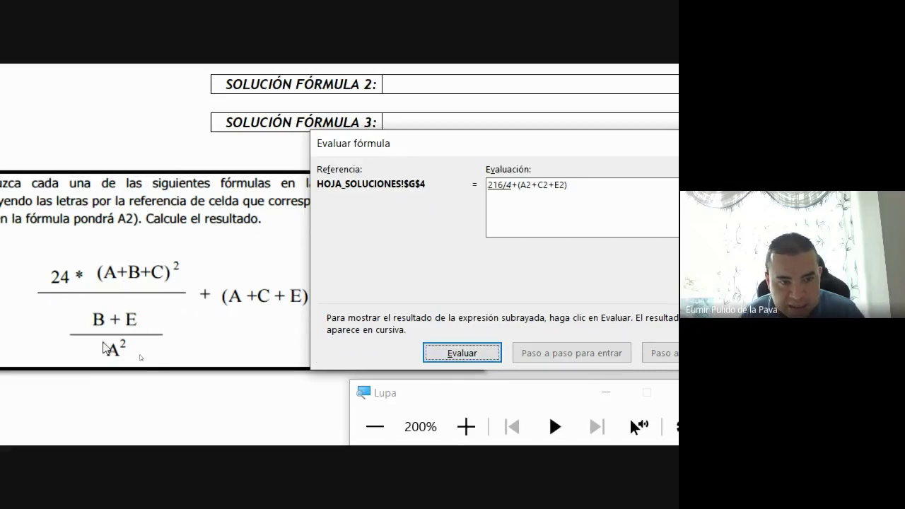
{"action": "left_click", "coordinate": [479, 353]}
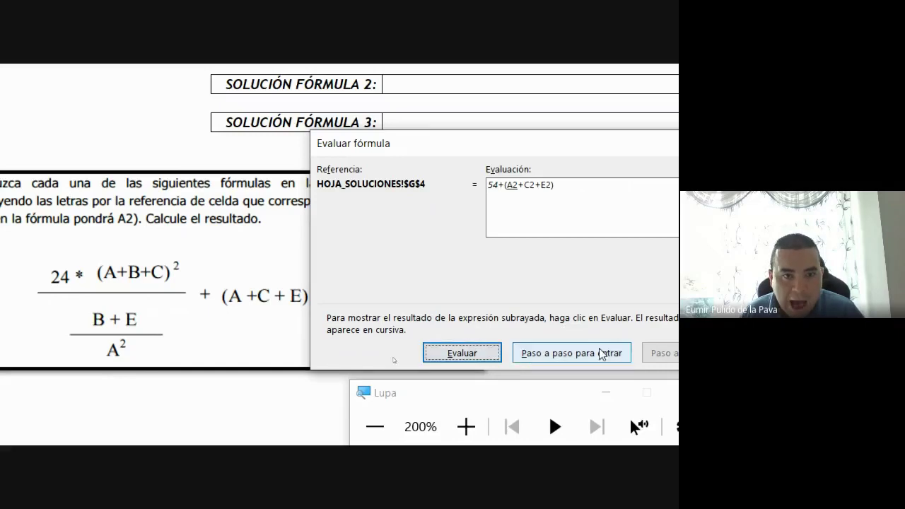
Evaluate (A2+C2+E2)=10 and add it to 54 for the final 64, then close the evaluator.
{"action": "left_click_drag", "start_coordinate": [390, 146], "coordinate": [439, 146]}
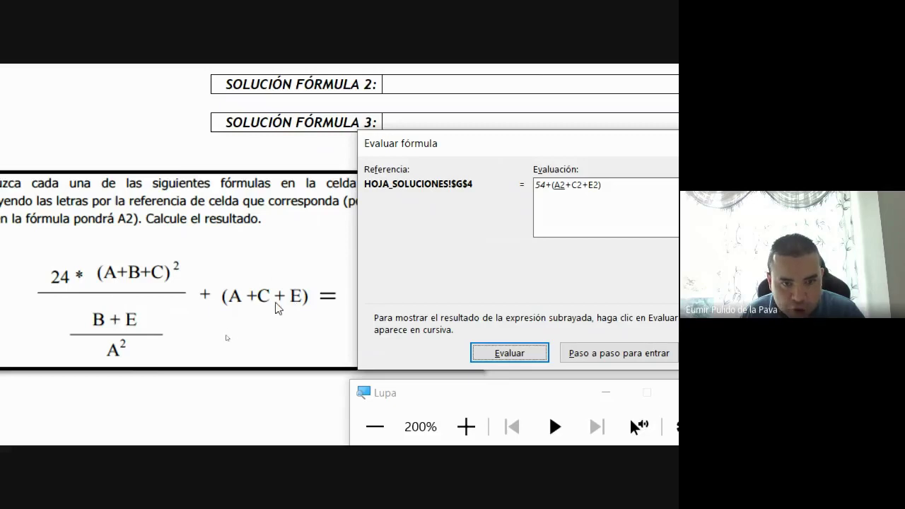
{"action": "left_click", "coordinate": [519, 355]}
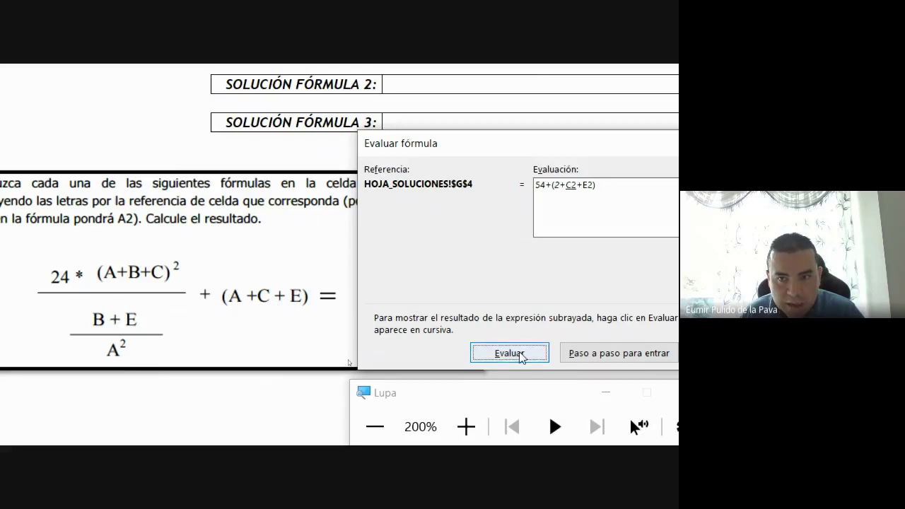
{"action": "left_click", "coordinate": [521, 355]}
{"action": "left_click", "coordinate": [522, 356]}
{"action": "left_click", "coordinate": [521, 355]}
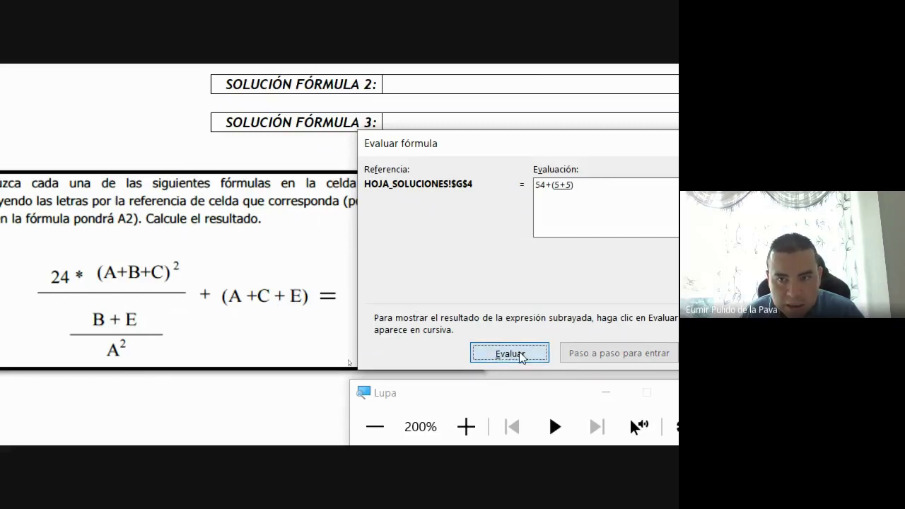
{"action": "left_click", "coordinate": [522, 355]}
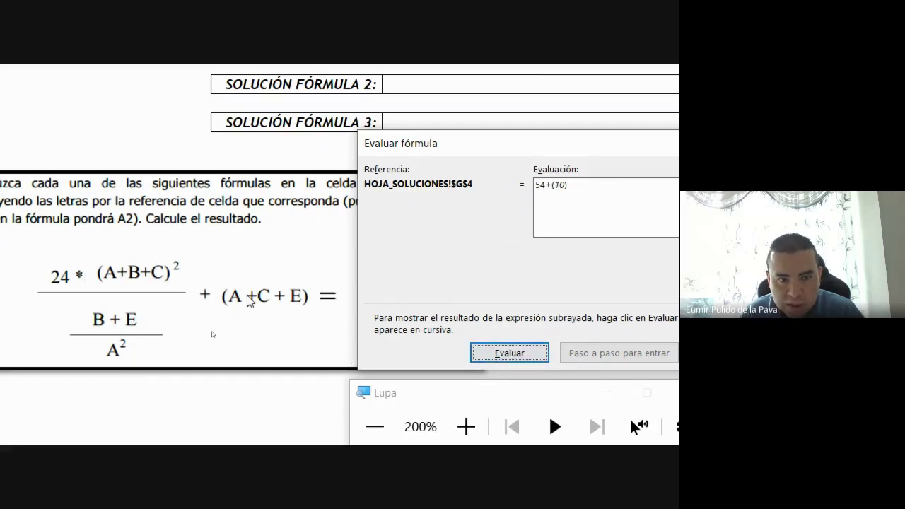
{"action": "left_click", "coordinate": [515, 355]}
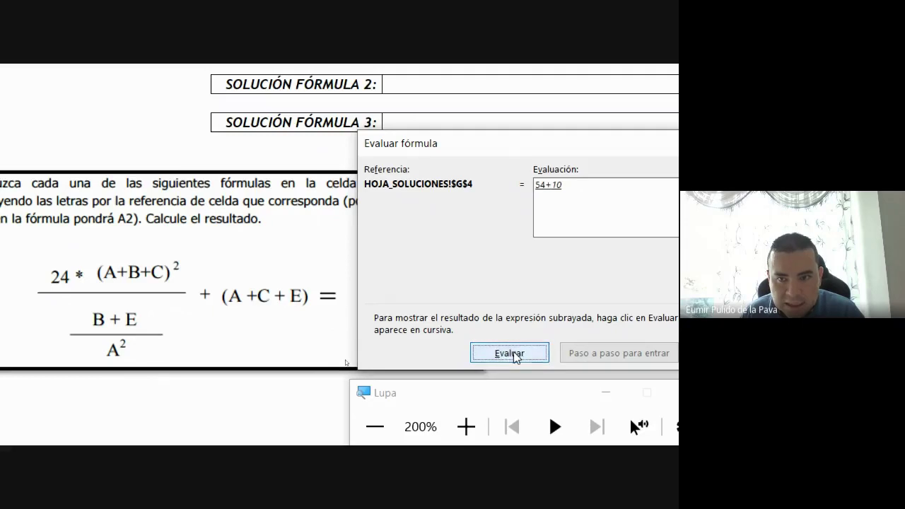
{"action": "left_click", "coordinate": [515, 355]}
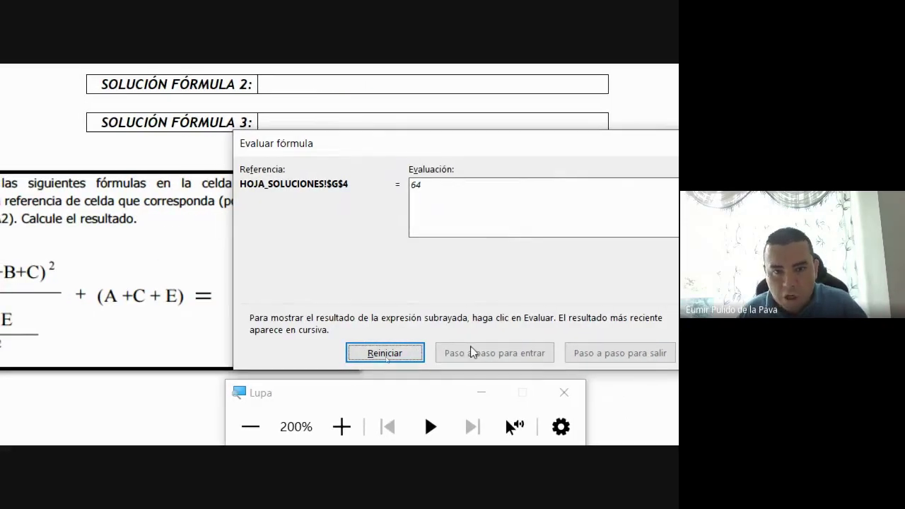
{"action": "left_click", "coordinate": [557, 145]}
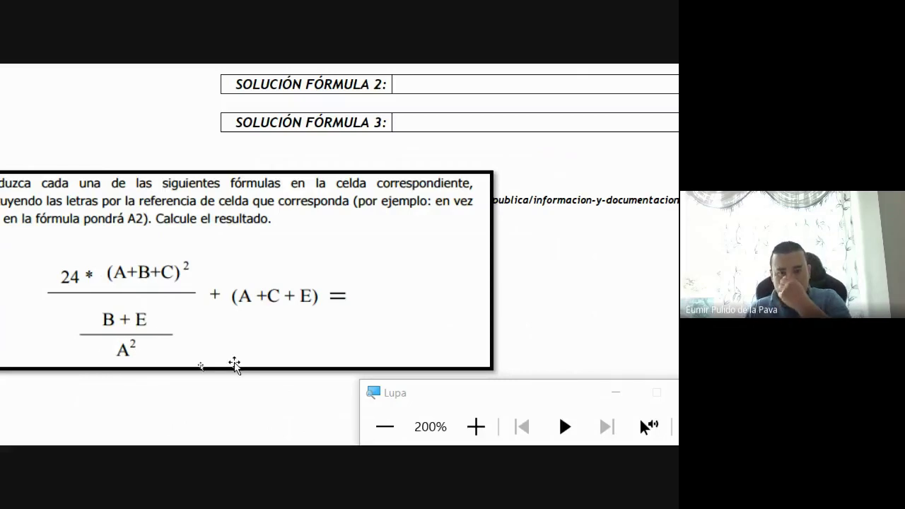
{"action": "left_click", "coordinate": [377, 432]}
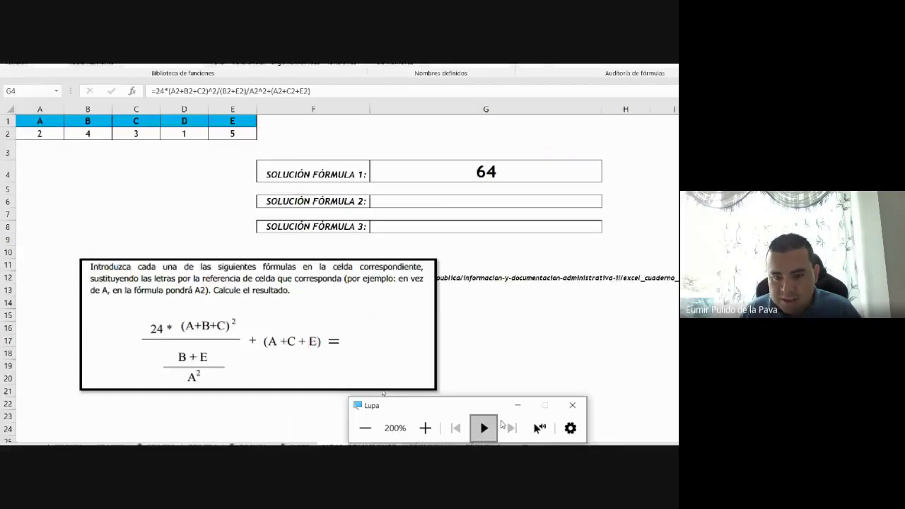
{"action": "left_click", "coordinate": [391, 380]}
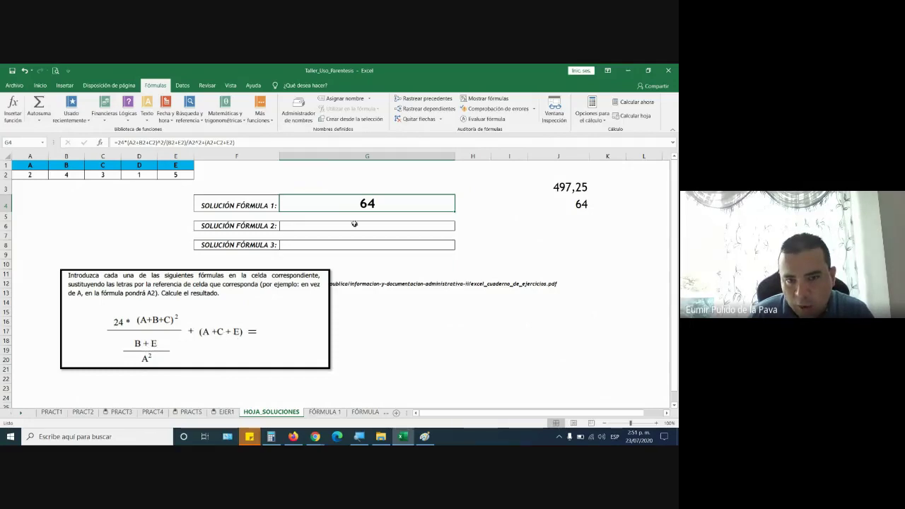
Edit G4 and delete the parentheses around B2+E2 in the formula.
{"action": "double_click", "coordinate": [390, 205]}
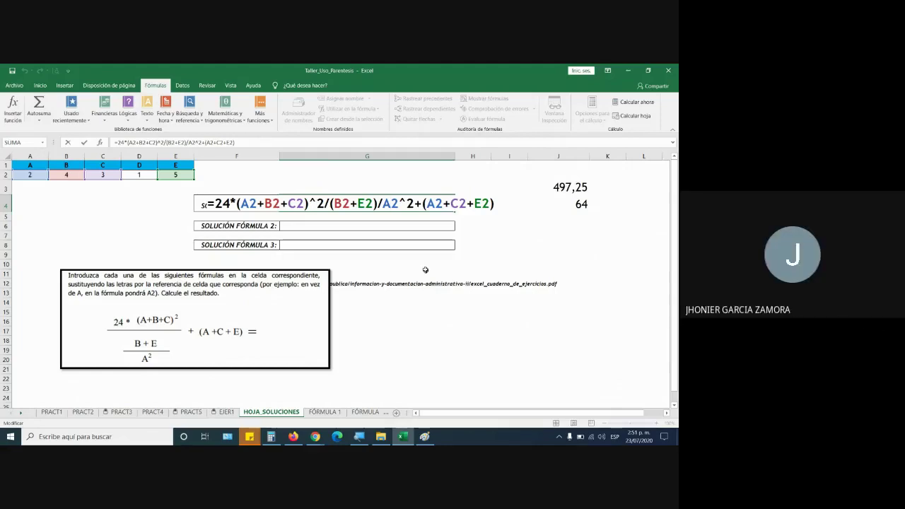
{"action": "left_click", "coordinate": [334, 203]}
{"action": "key", "text": "shift+Right"}
{"action": "key", "text": "shift+Right"}
{"action": "key", "text": "shift+Right"}
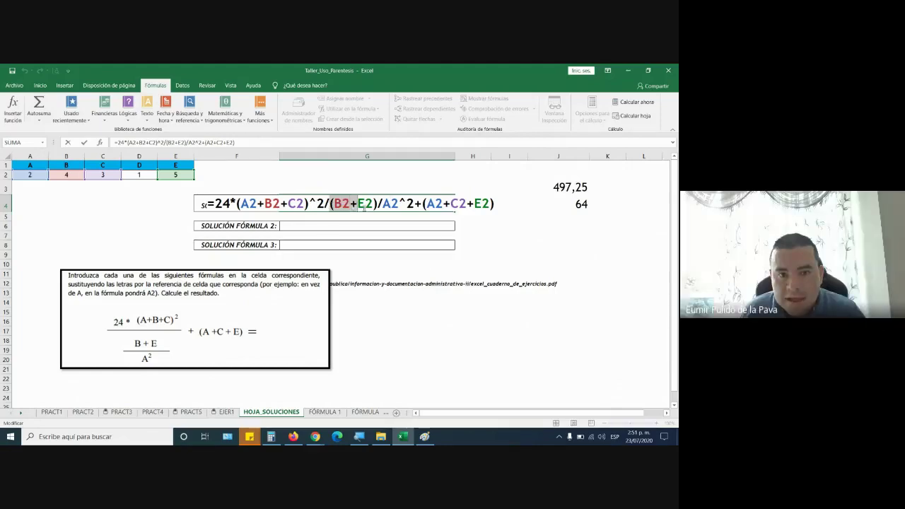
{"action": "key", "text": "shift+Right"}
{"action": "key", "text": "shift+Right"}
{"action": "key", "text": "shift+Right"}
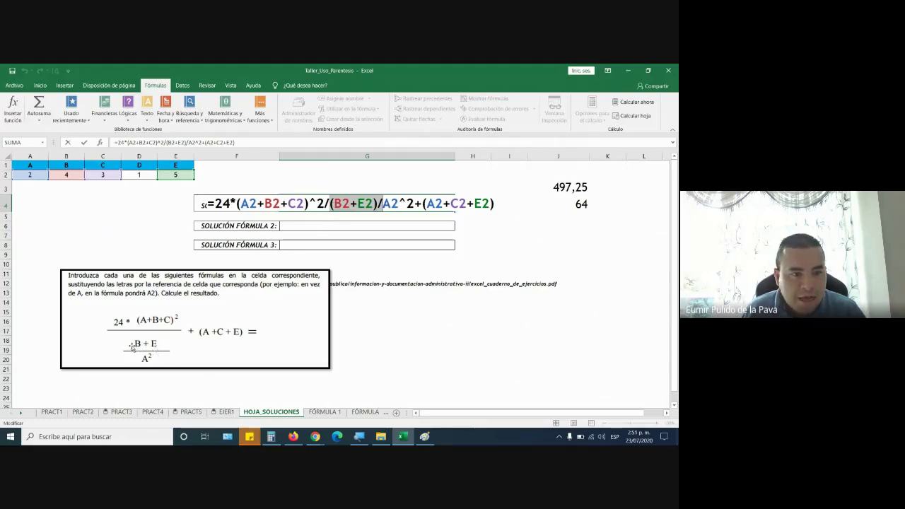
{"action": "left_click", "coordinate": [335, 203]}
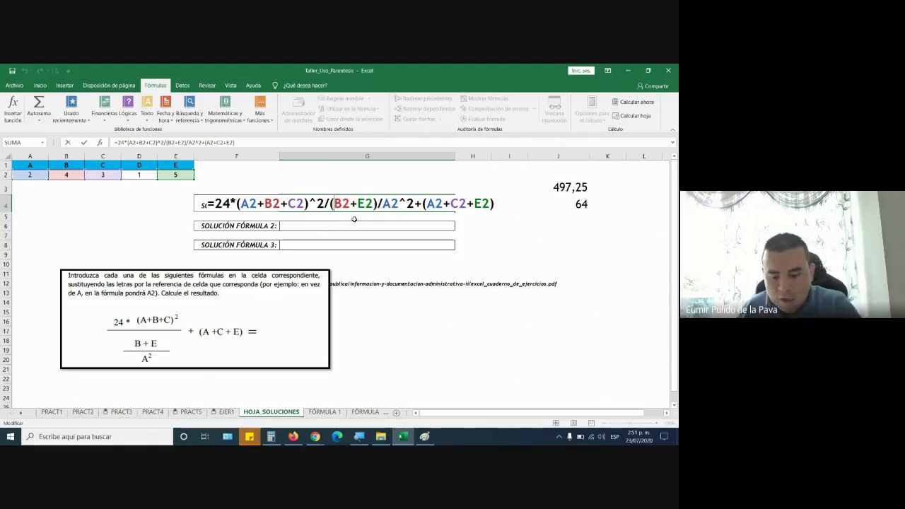
{"action": "key", "text": "BackSpace"}
{"action": "left_click", "coordinate": [373, 204]}
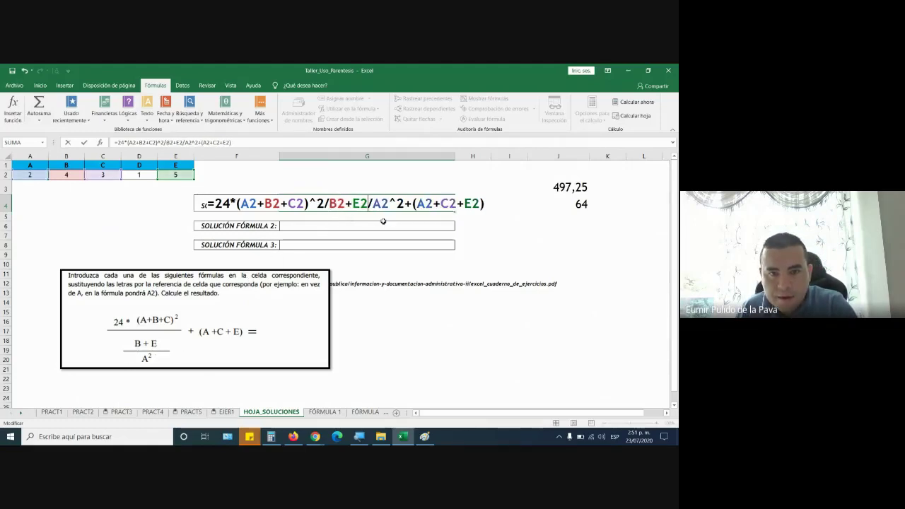
{"action": "key", "text": "BackSpace"}
Select the A2^2 term following B2+E2, then clear the selection.
{"action": "key", "text": "Right"}
{"action": "key", "text": "shift+Right"}
{"action": "key", "text": "shift+Right"}
{"action": "key", "text": "shift+Right"}
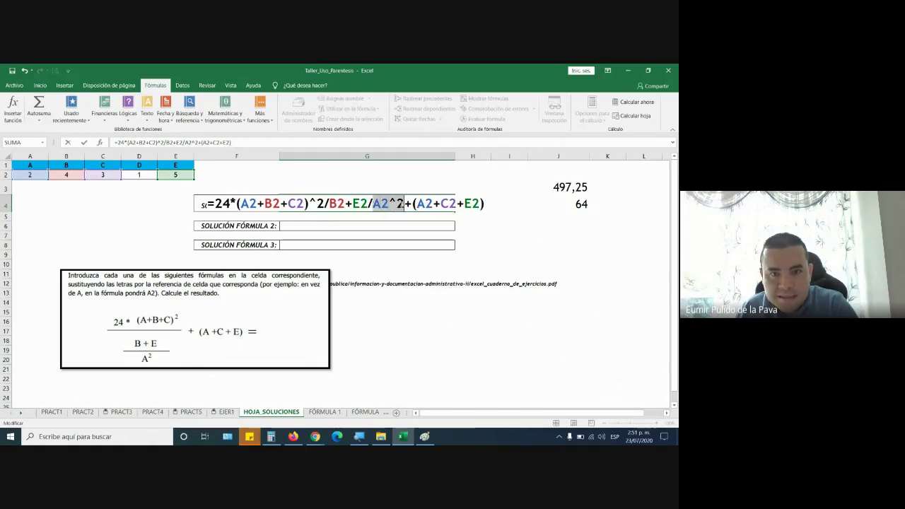
{"action": "key", "text": "shift+Right"}
{"action": "key", "text": "shift+Left"}
{"action": "key", "text": "shift+Right"}
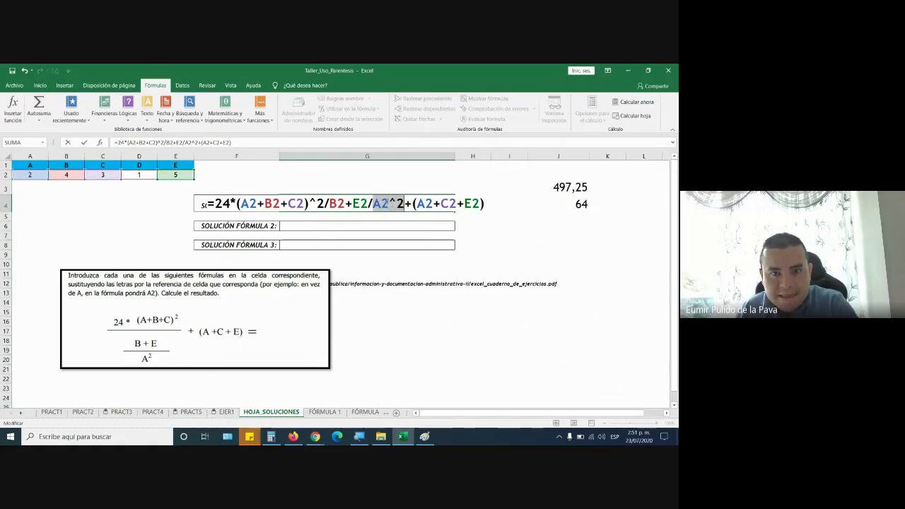
{"action": "key", "text": "Left"}
{"action": "key", "text": "Left"}
{"action": "key", "text": "Left"}
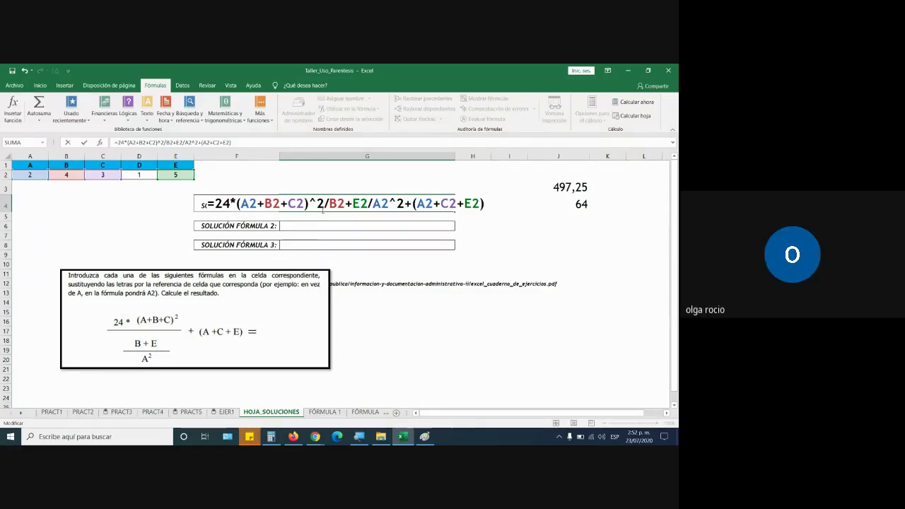
Restore (B2+E2), write the divisor as (A2)^2, and commit the formula, which still returns 64.
{"action": "type", "text": "("}
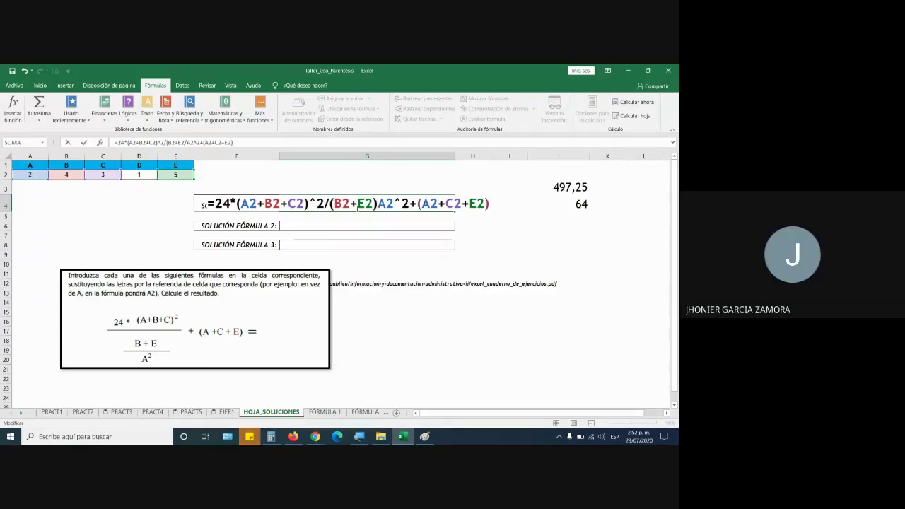
{"action": "type", "text": ")"}
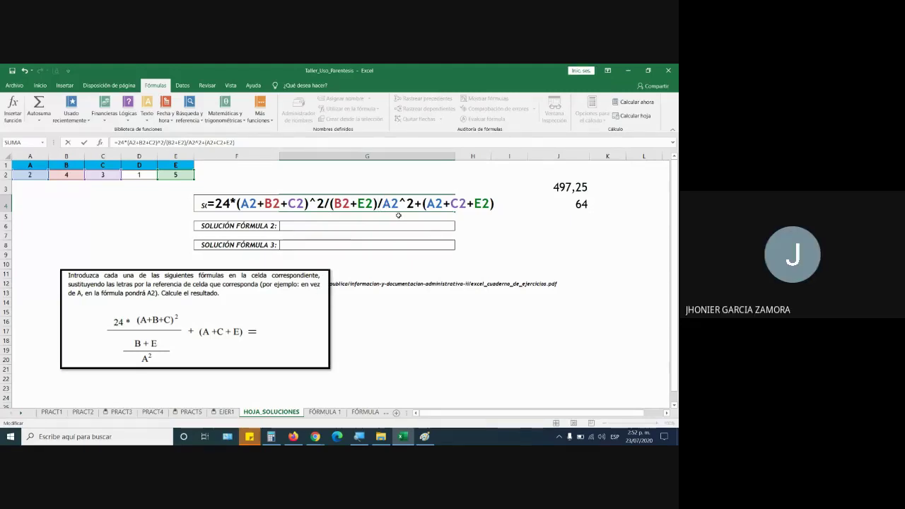
{"action": "type", "text": "("}
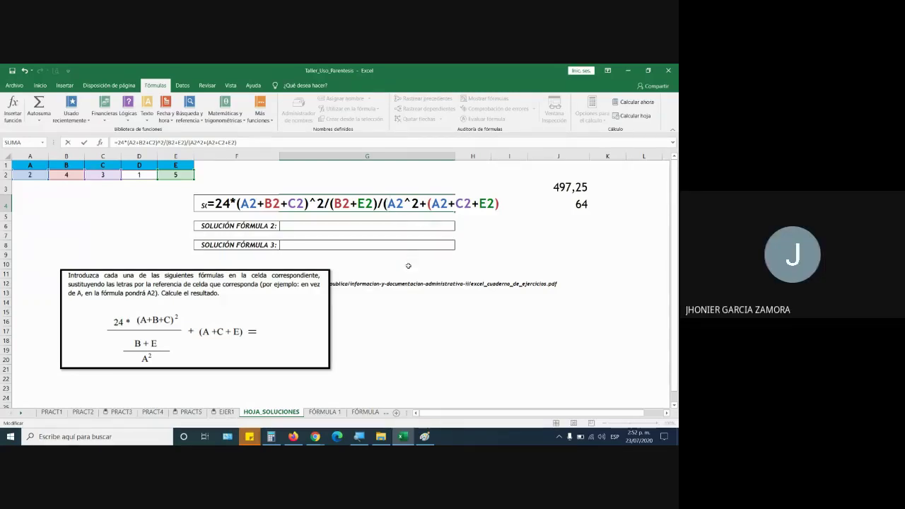
{"action": "left_click", "coordinate": [418, 205]}
{"action": "type", "text": ")"}
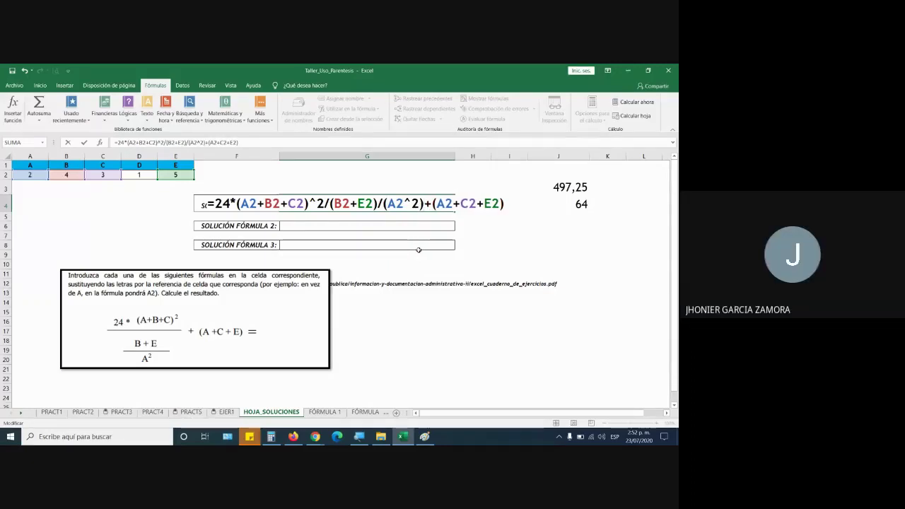
{"action": "key", "text": "BackSpace"}
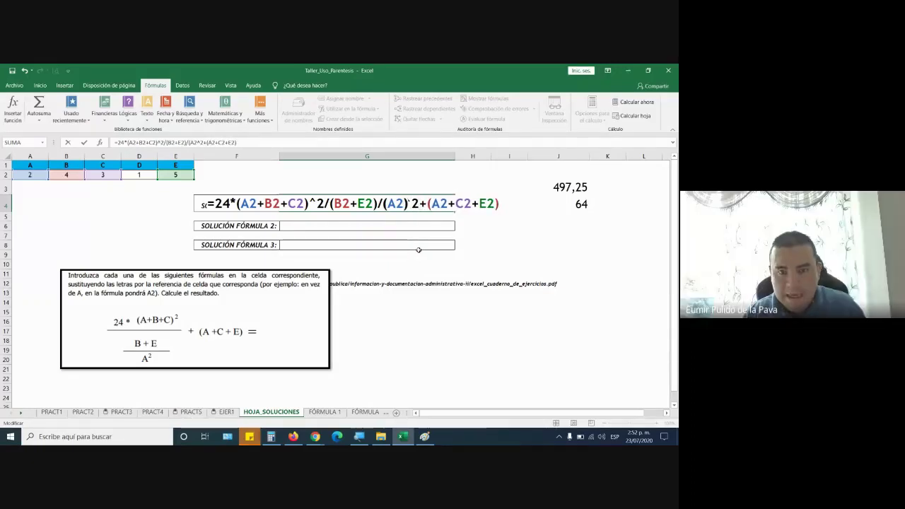
{"action": "type", "text": ")"}
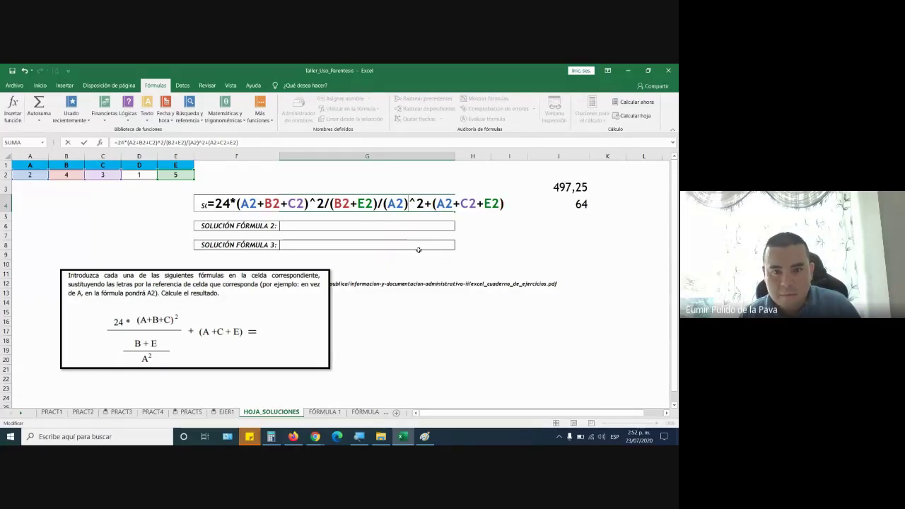
{"action": "key", "text": "Return"}
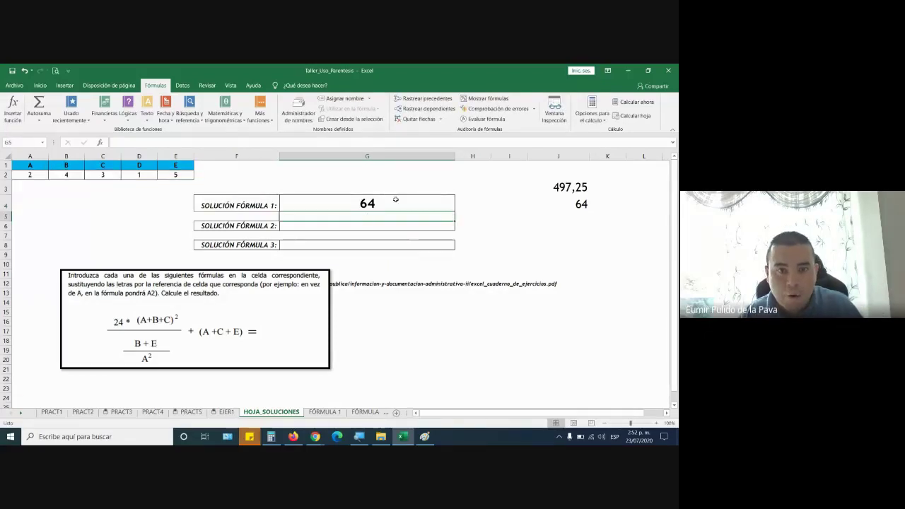
{"action": "left_click", "coordinate": [386, 203]}
Remove the parentheses around A2 in G4, then highlight B2+E and the 24*(A2+B2+C2)^2 numerator.
{"action": "double_click", "coordinate": [385, 203]}
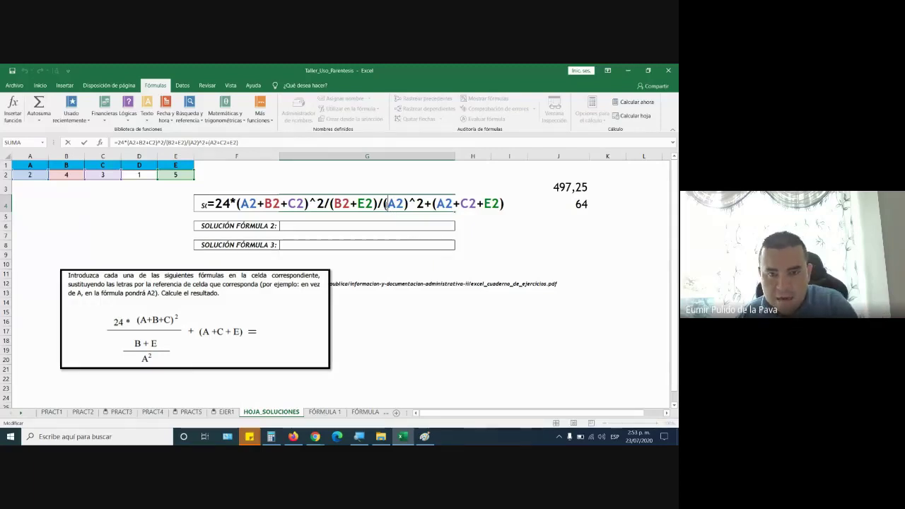
{"action": "key", "text": "BackSpace"}
{"action": "key", "text": "BackSpace"}
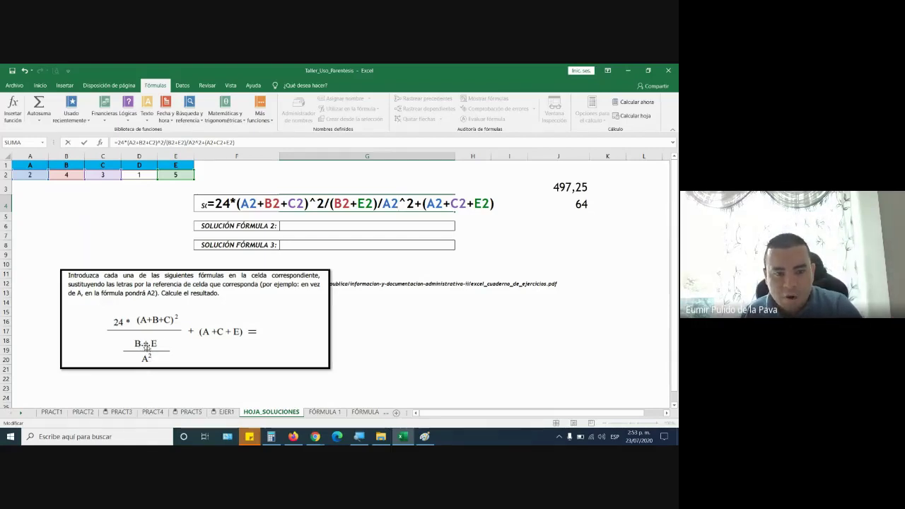
{"action": "left_click_drag", "start_coordinate": [335, 205], "coordinate": [365, 205]}
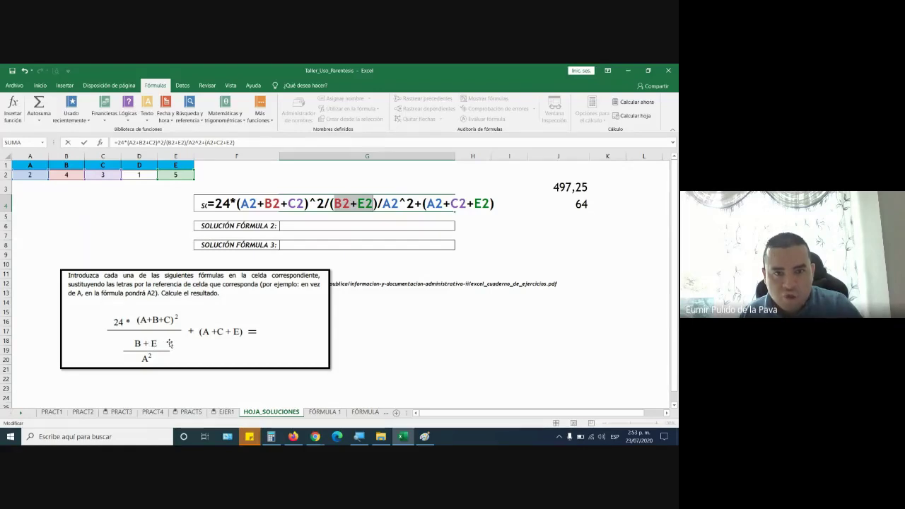
{"action": "left_click_drag", "start_coordinate": [215, 204], "coordinate": [323, 204]}
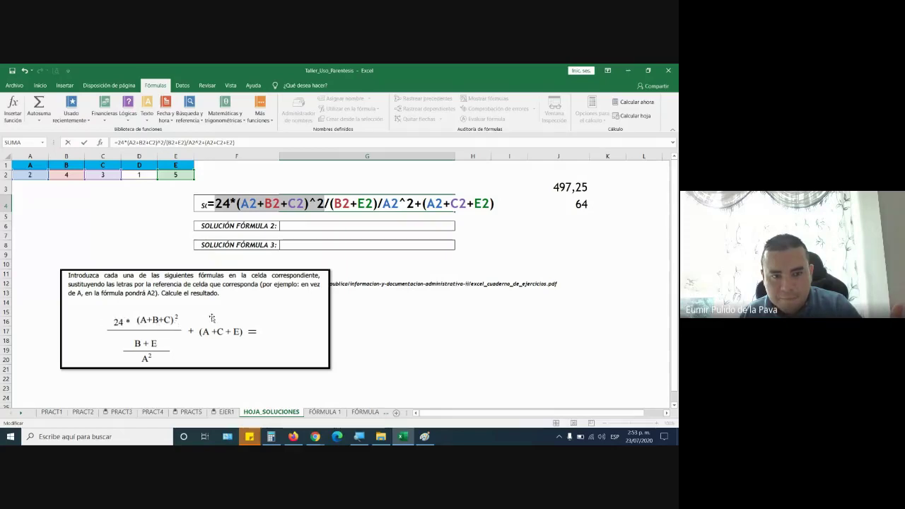
{"action": "left_click", "coordinate": [325, 203]}
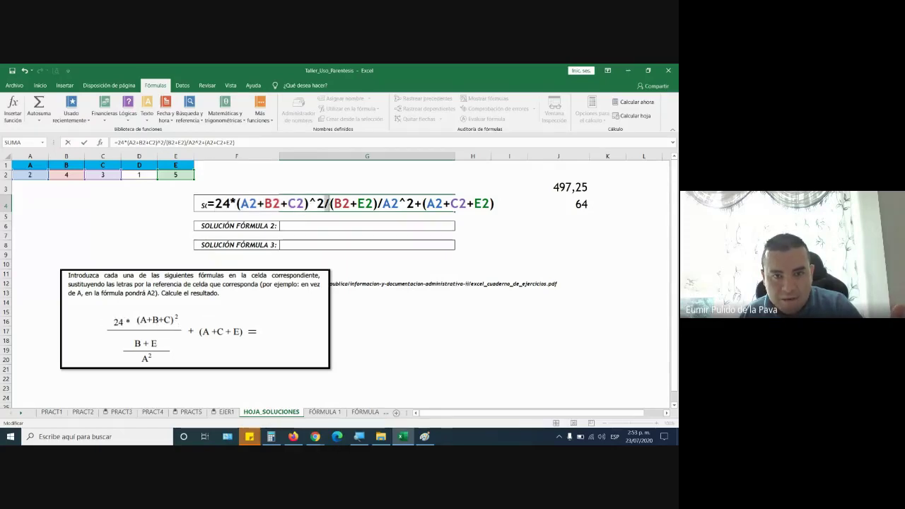
Highlight the (B2+E2) group, the A2^2 term and the numerator to explain operation order.
{"action": "left_click_drag", "start_coordinate": [330, 203], "coordinate": [378, 203]}
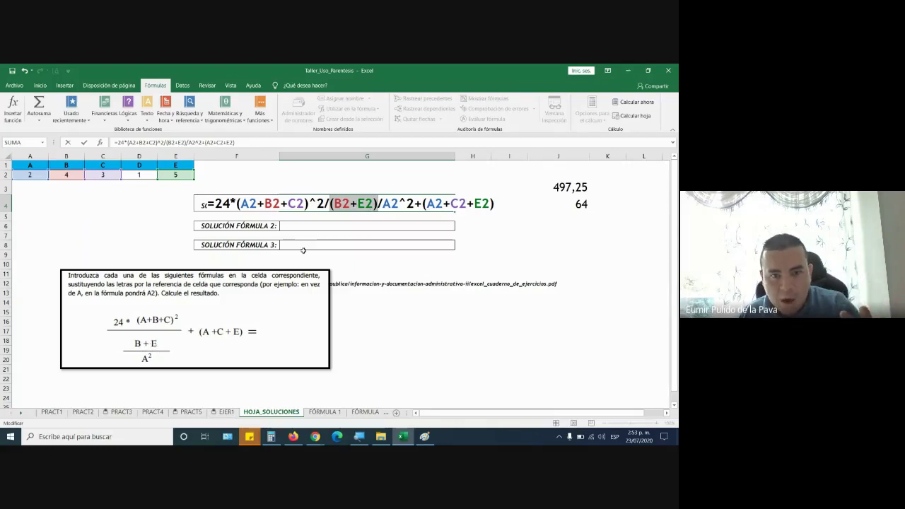
{"action": "left_click_drag", "start_coordinate": [383, 204], "coordinate": [408, 203]}
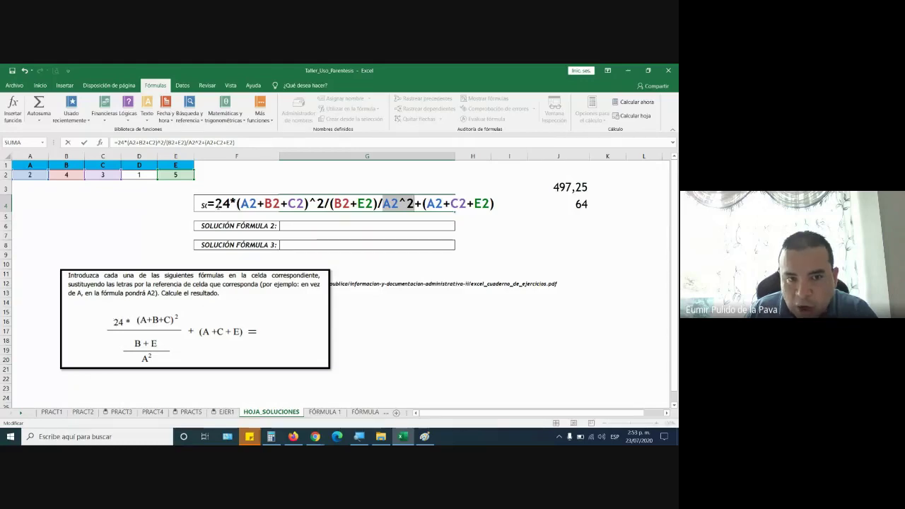
{"action": "left_click_drag", "start_coordinate": [216, 203], "coordinate": [325, 204]}
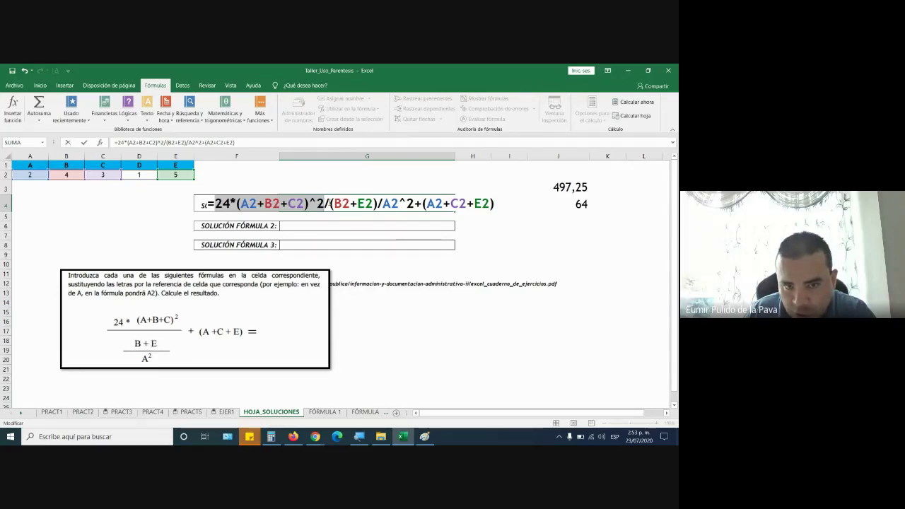
{"action": "left_click_drag", "start_coordinate": [329, 203], "coordinate": [378, 203]}
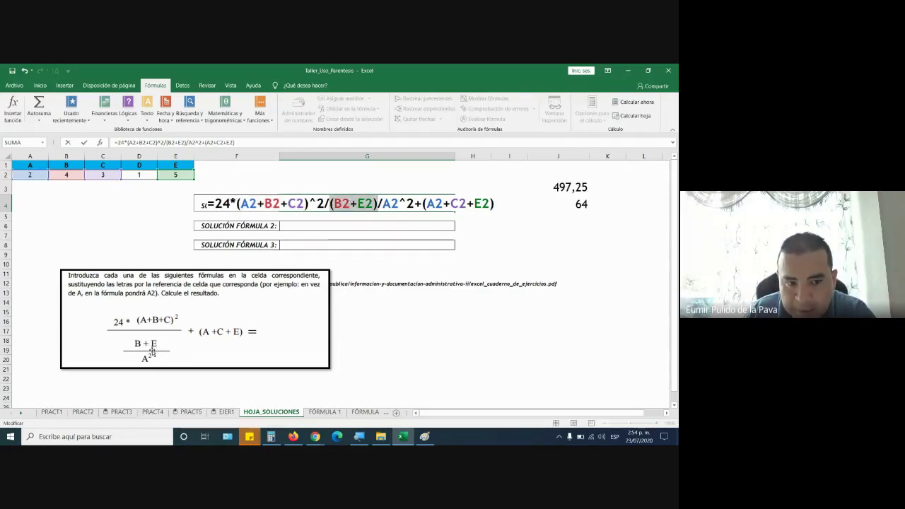
{"action": "left_click", "coordinate": [340, 203]}
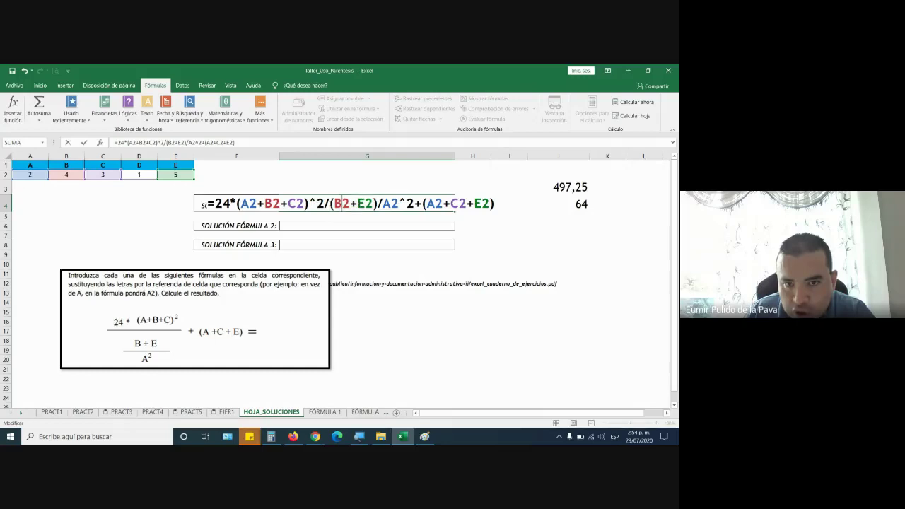
{"action": "left_click_drag", "start_coordinate": [329, 204], "coordinate": [415, 204]}
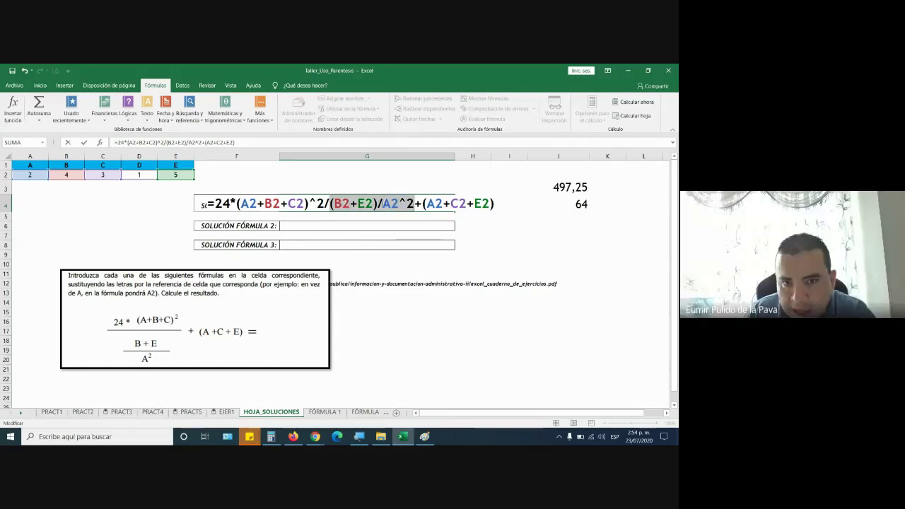
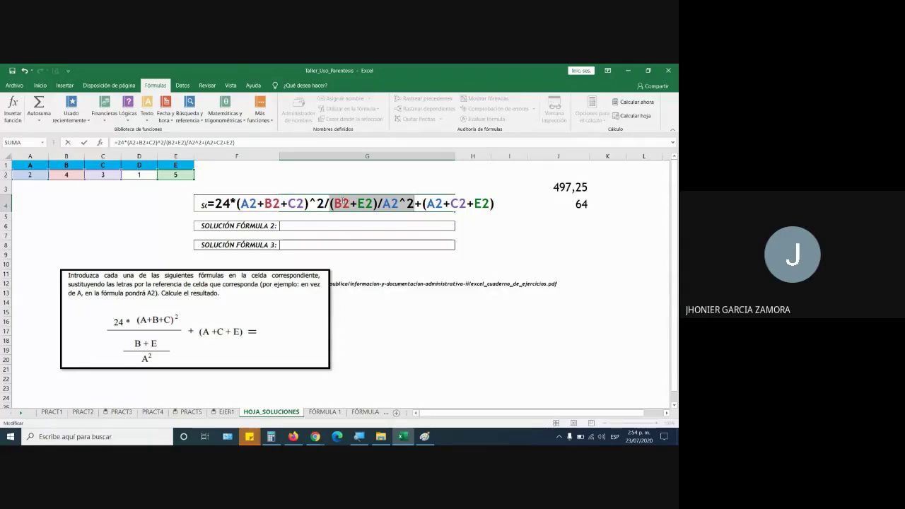
Correct G4 to =24*(A2+B2+C2)^2/((B2+E2)/A2^2)+(A2+C2+E2) so it returns 874.
{"action": "left_click", "coordinate": [340, 203]}
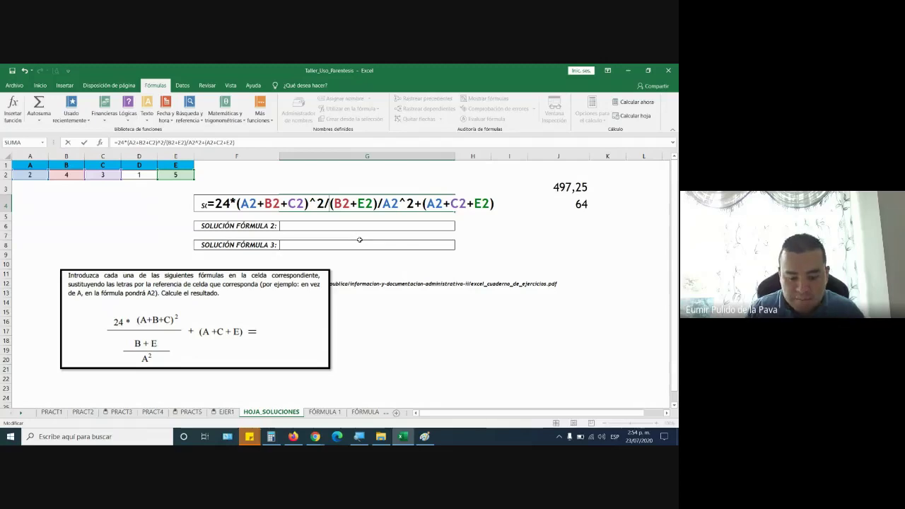
{"action": "type", "text": "("}
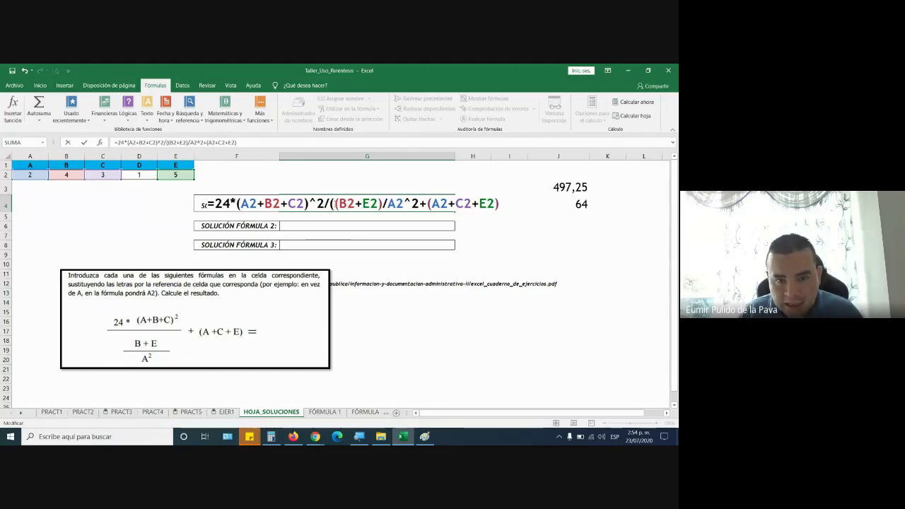
{"action": "key", "text": "shift+Right"}
{"action": "key", "text": "shift+Right"}
{"action": "key", "text": "shift+Right"}
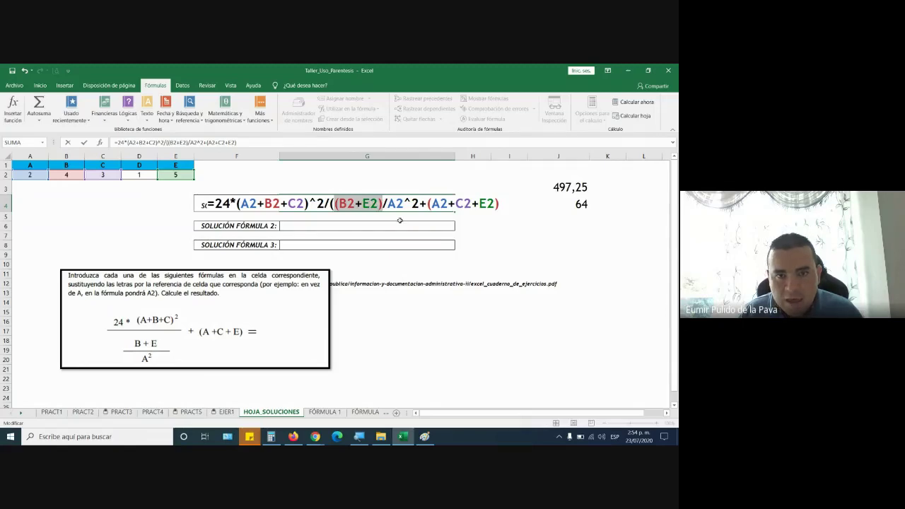
{"action": "key", "text": "Left"}
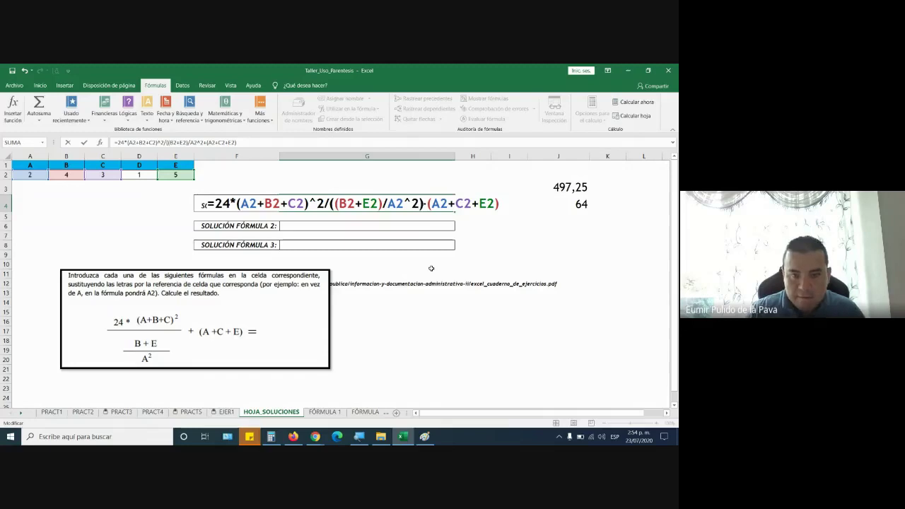
{"action": "type", "text": "+"}
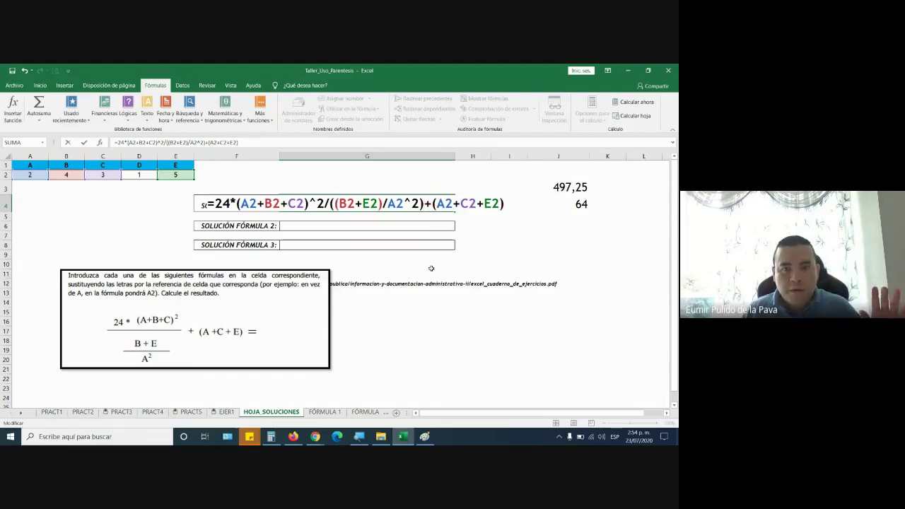
{"action": "key", "text": "Return"}
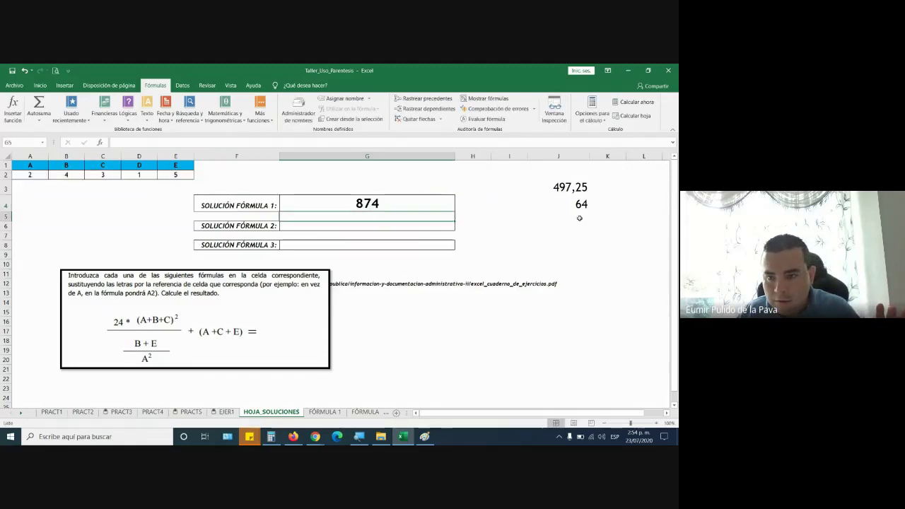
Enter =G4 in J5, copy J4's formatting onto it, and reselect the Solución Fórmula 1 cell.
{"action": "left_click", "coordinate": [580, 217]}
{"action": "type", "text": "=G4"}
{"action": "key", "text": "Return"}
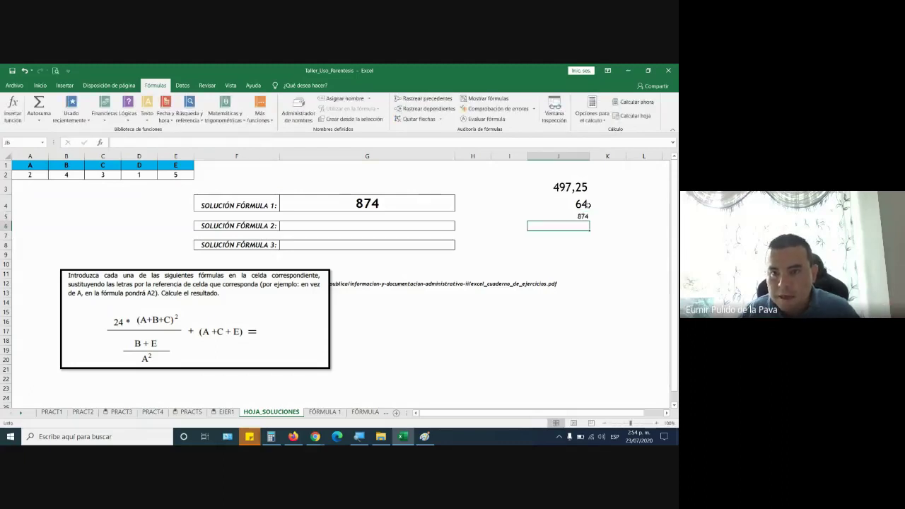
{"action": "left_click", "coordinate": [587, 204]}
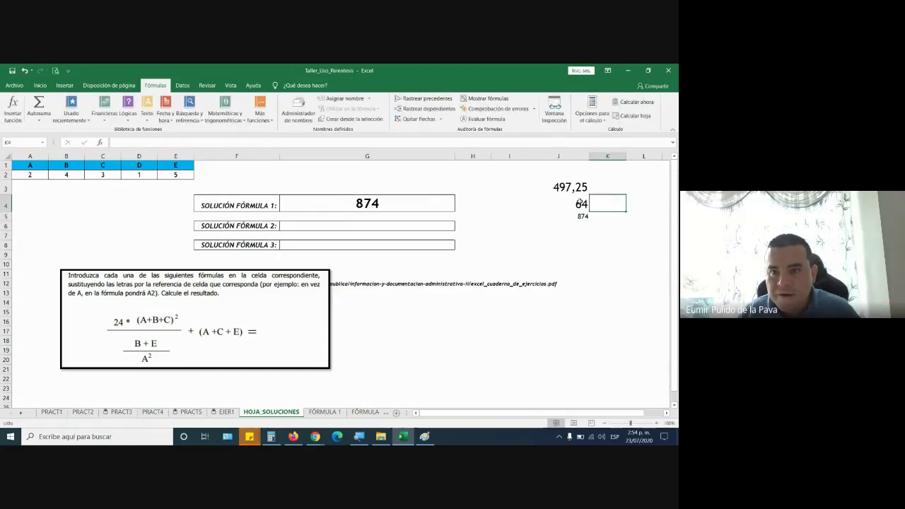
{"action": "left_click", "coordinate": [40, 86]}
{"action": "left_click", "coordinate": [46, 118]}
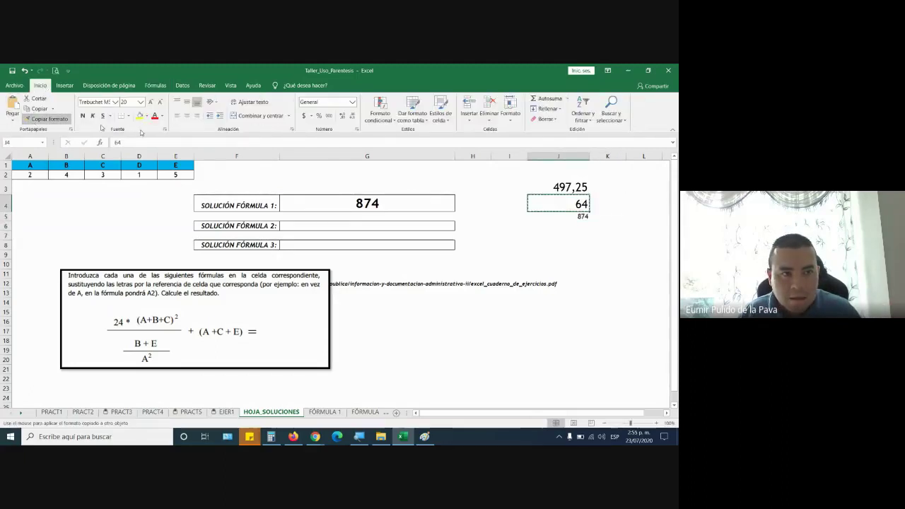
{"action": "left_click", "coordinate": [584, 216]}
{"action": "left_click", "coordinate": [395, 200]}
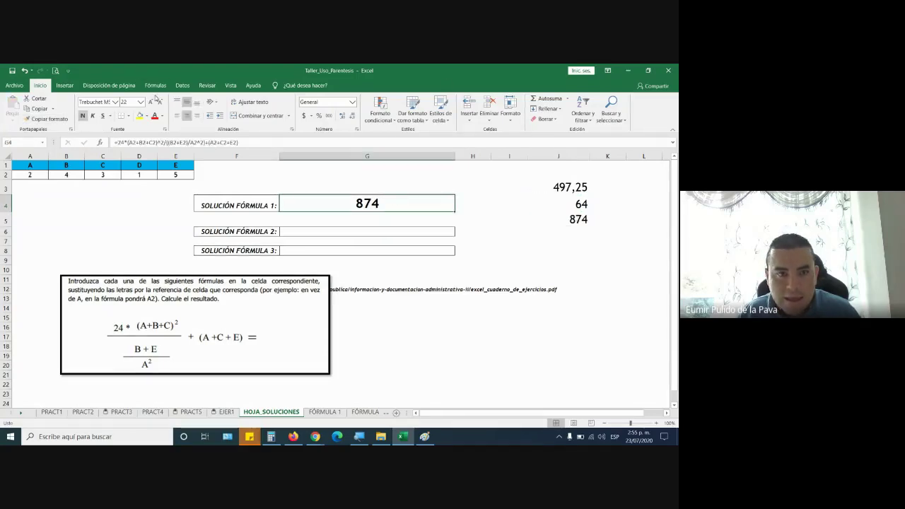
{"action": "left_click", "coordinate": [155, 86]}
Begin Evaluar fórmula, magnify the screen, and step the first term to 24*81 = 1944.
{"action": "left_click", "coordinate": [488, 119]}
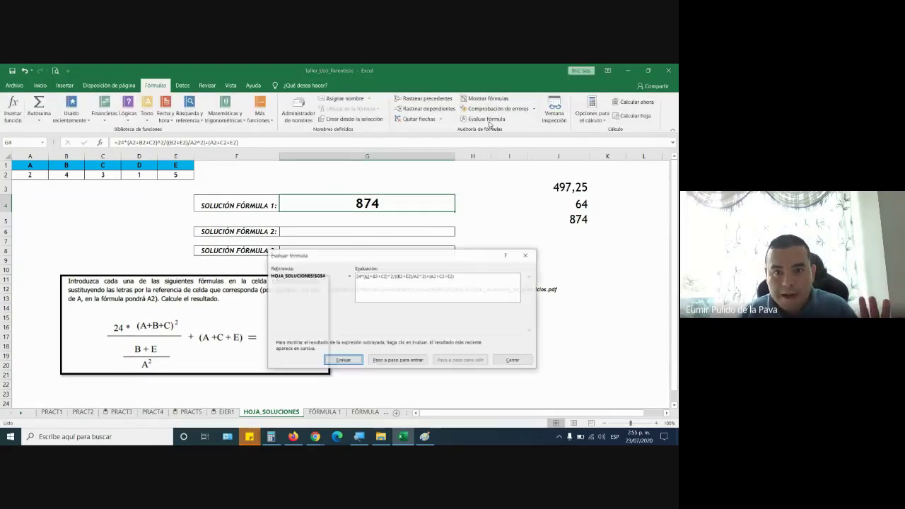
{"action": "left_click_drag", "start_coordinate": [390, 259], "coordinate": [393, 246]}
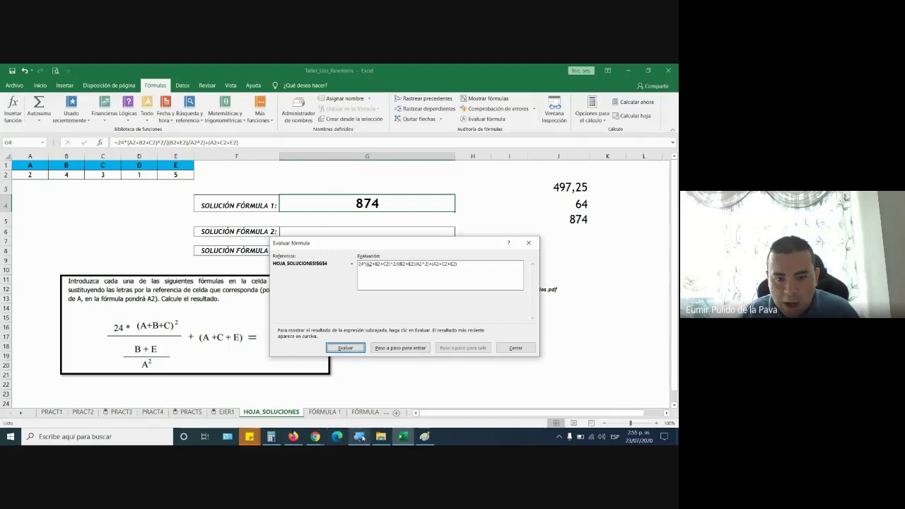
{"action": "left_click", "coordinate": [360, 436]}
{"action": "left_click", "coordinate": [322, 397]}
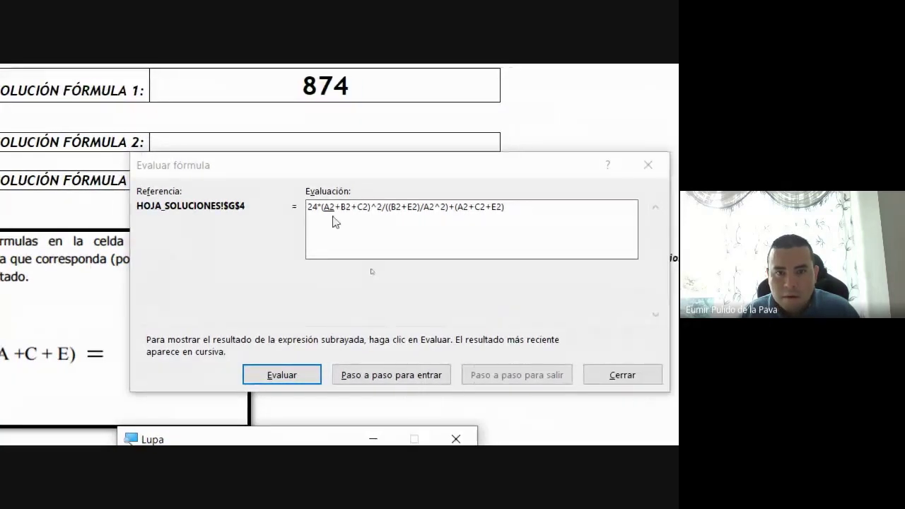
{"action": "left_click", "coordinate": [281, 376]}
{"action": "left_click", "coordinate": [281, 376]}
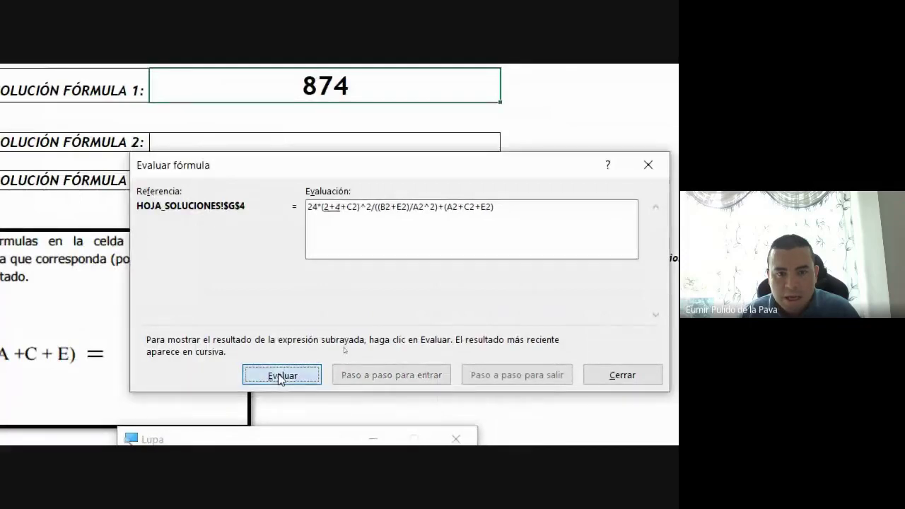
{"action": "left_click", "coordinate": [281, 376]}
{"action": "left_click", "coordinate": [281, 376]}
{"action": "left_click", "coordinate": [280, 376]}
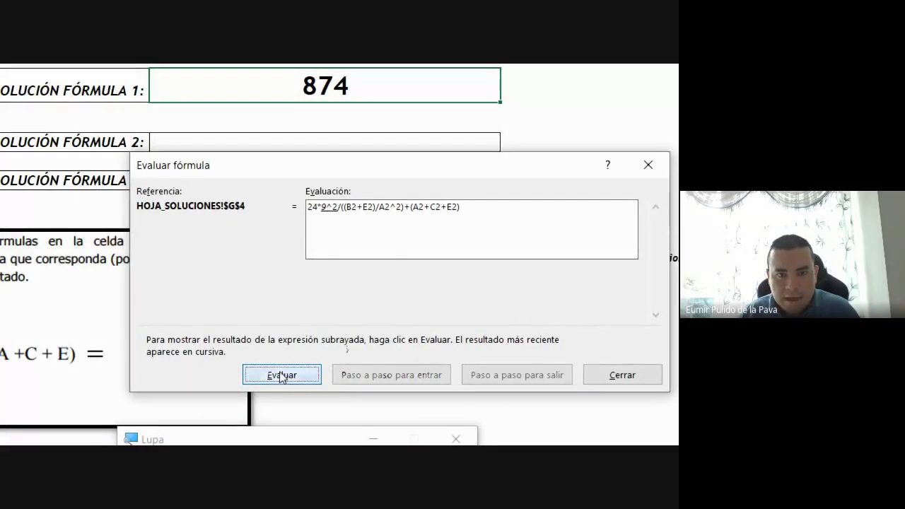
{"action": "left_click", "coordinate": [282, 376]}
{"action": "left_click", "coordinate": [284, 377]}
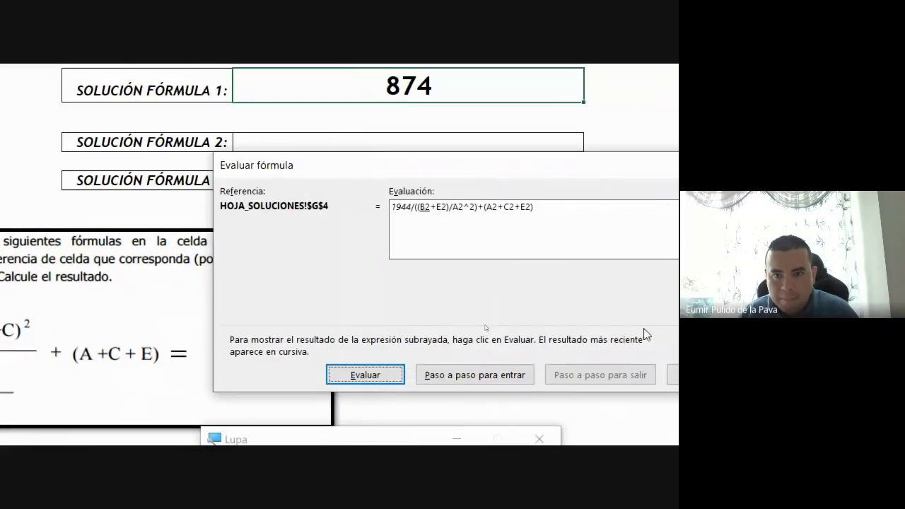
Evaluate the divisor (B2+E2)/A2^2 down to 9/4 = 2,25.
{"action": "left_click", "coordinate": [390, 379]}
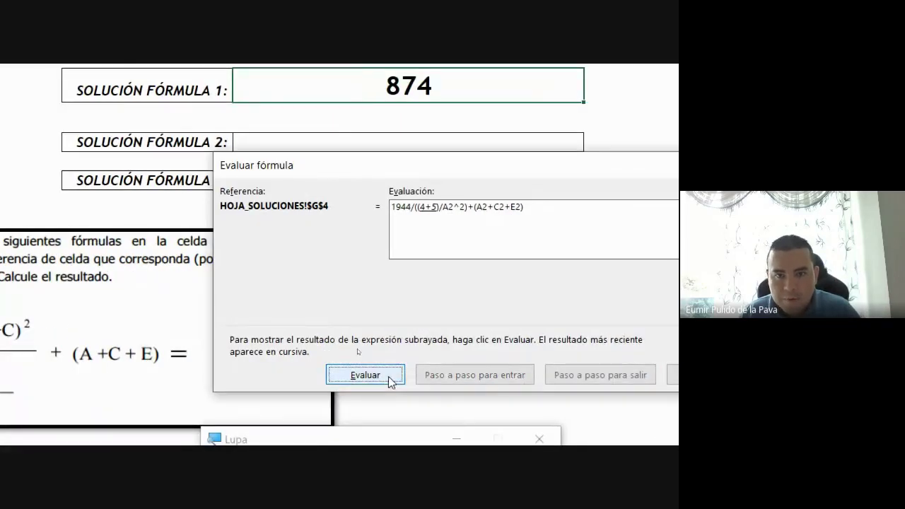
{"action": "left_click", "coordinate": [389, 378]}
{"action": "left_click", "coordinate": [390, 378]}
{"action": "left_click", "coordinate": [390, 378]}
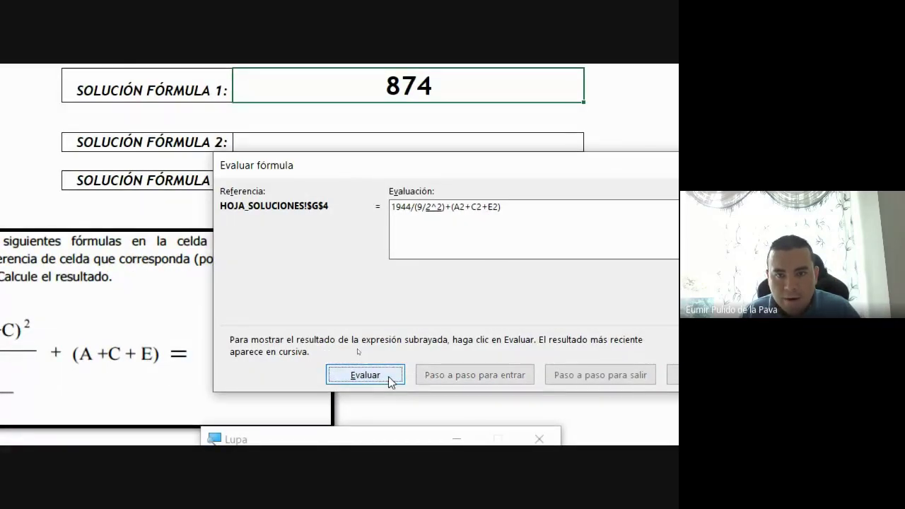
{"action": "left_click", "coordinate": [390, 379]}
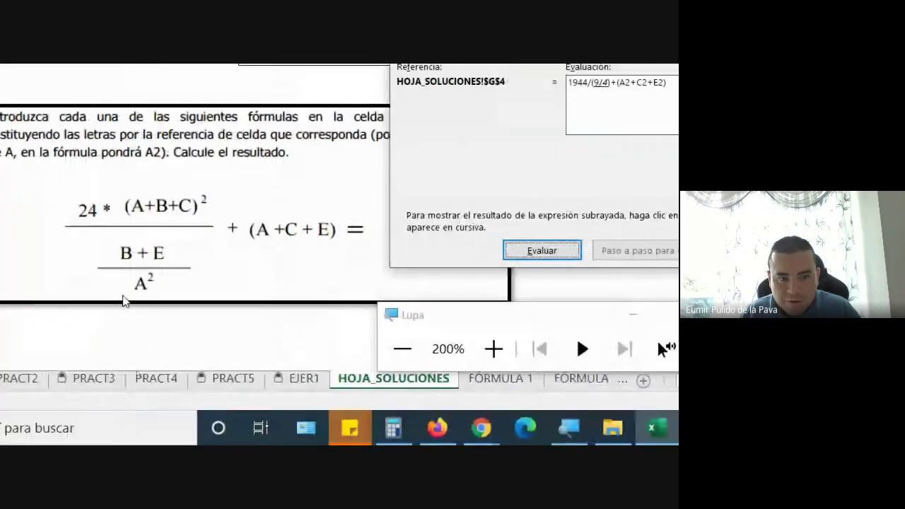
{"action": "left_click", "coordinate": [369, 249]}
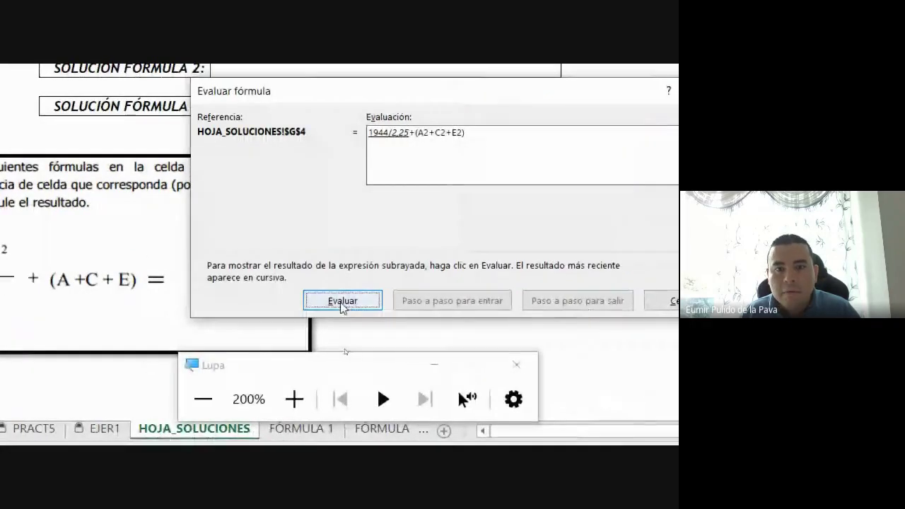
Finish with 1944/2,25 = 864 plus (A2+C2+E2), reaching 874, and close the dialog.
{"action": "left_click", "coordinate": [343, 302]}
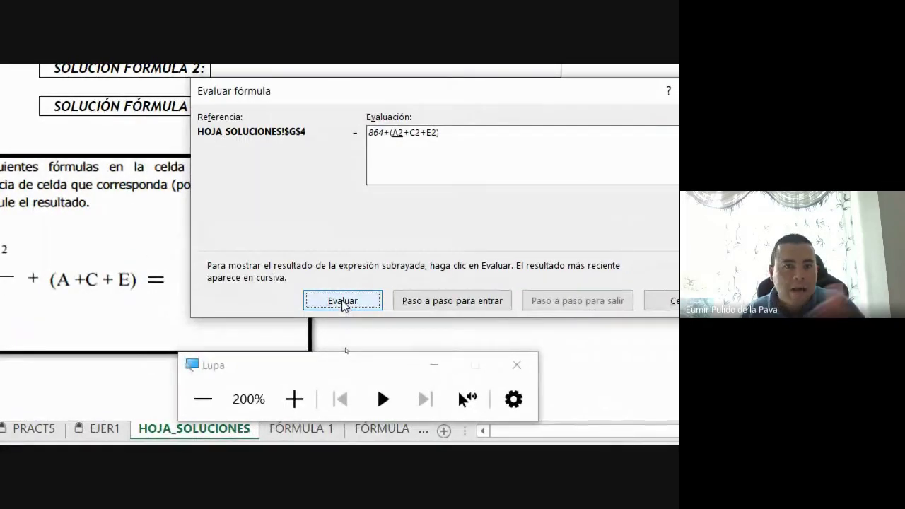
{"action": "left_click", "coordinate": [343, 302]}
{"action": "left_click", "coordinate": [344, 303]}
{"action": "left_click", "coordinate": [344, 304]}
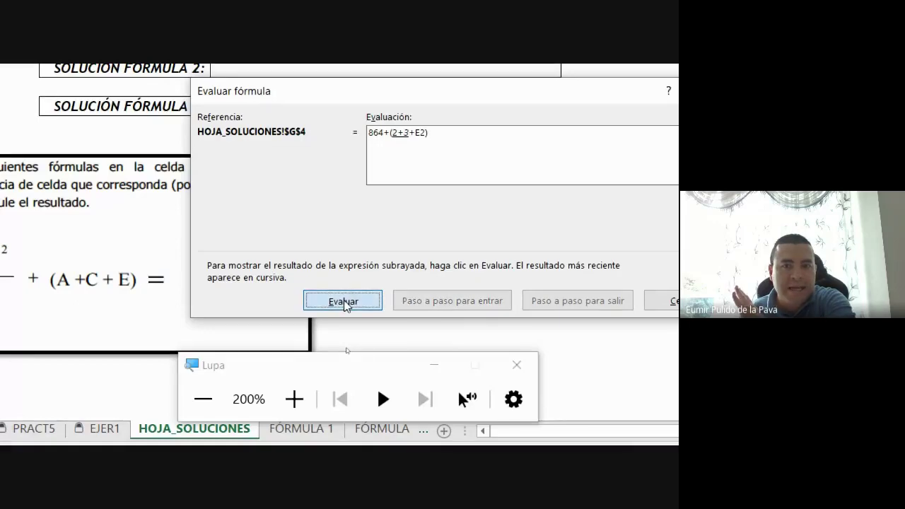
{"action": "left_click", "coordinate": [348, 304]}
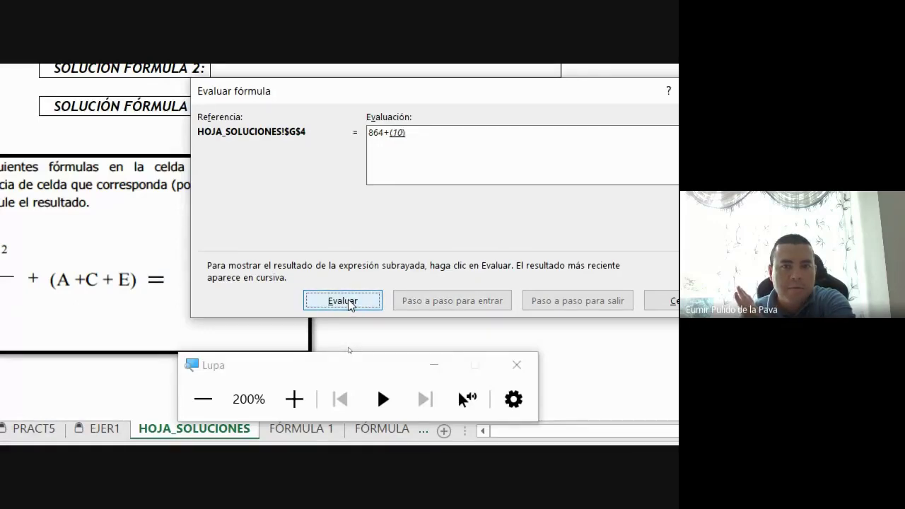
{"action": "left_click", "coordinate": [350, 306]}
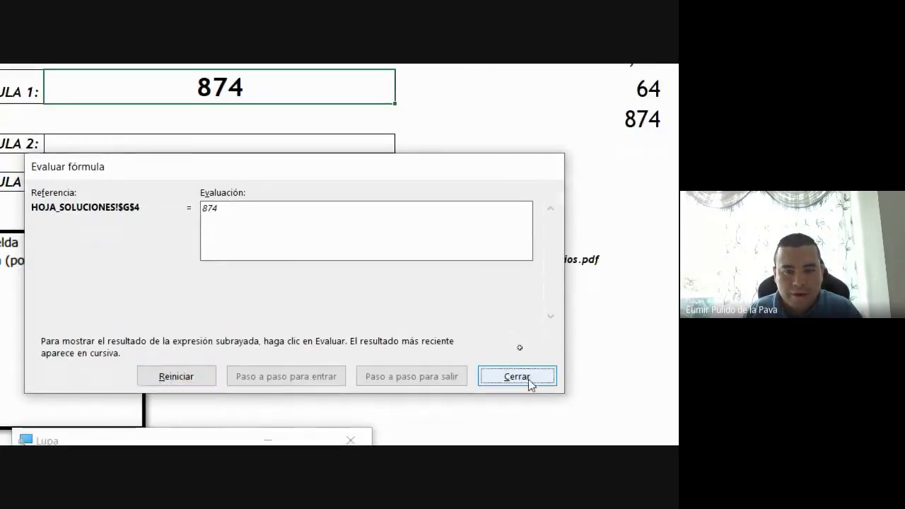
{"action": "left_click", "coordinate": [532, 380]}
{"action": "double_click", "coordinate": [420, 184]}
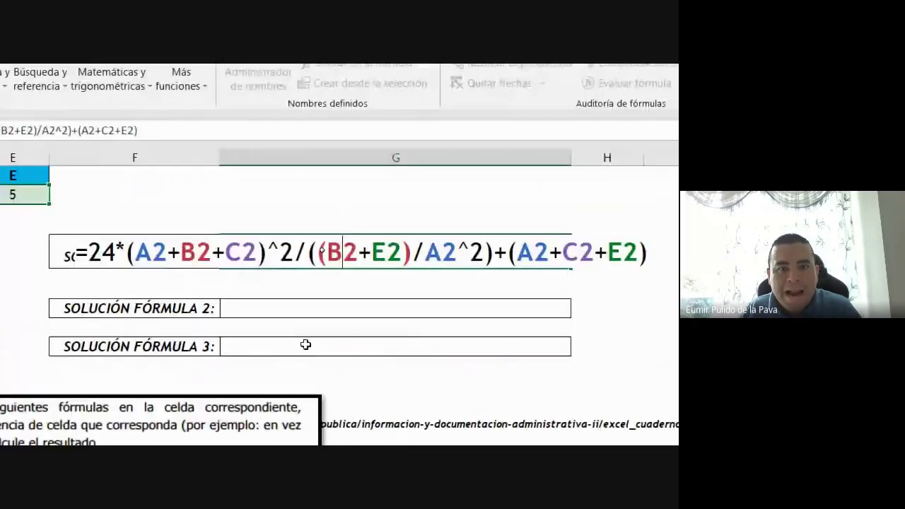
{"action": "key", "text": "Right"}
{"action": "key", "text": "Right"}
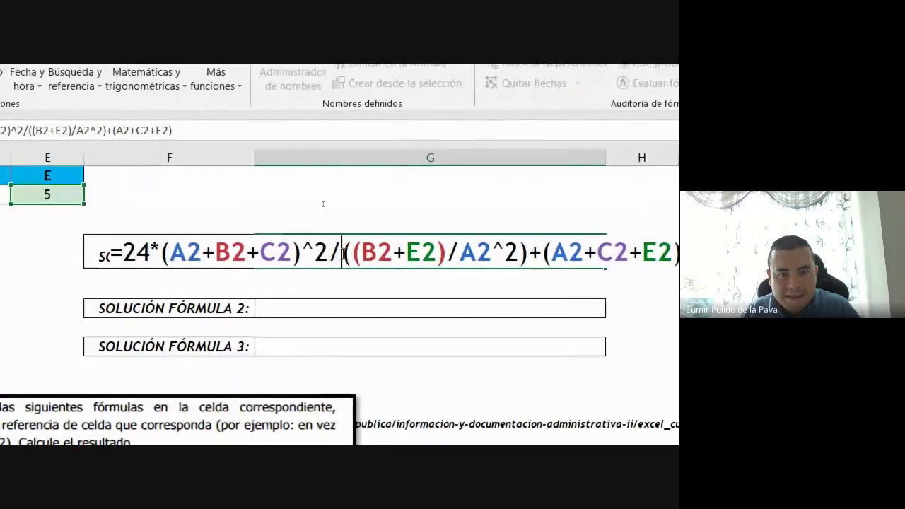
{"action": "key", "text": "shift+Left"}
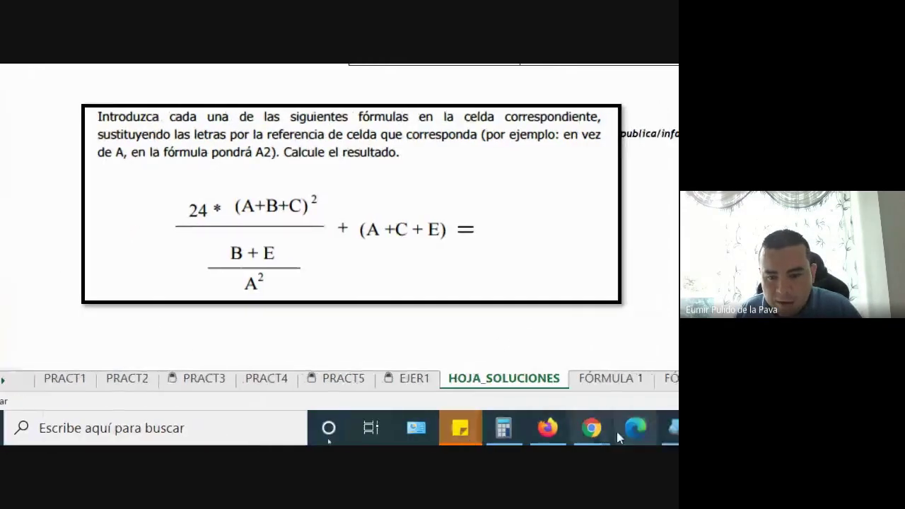
{"action": "left_click", "coordinate": [531, 430]}
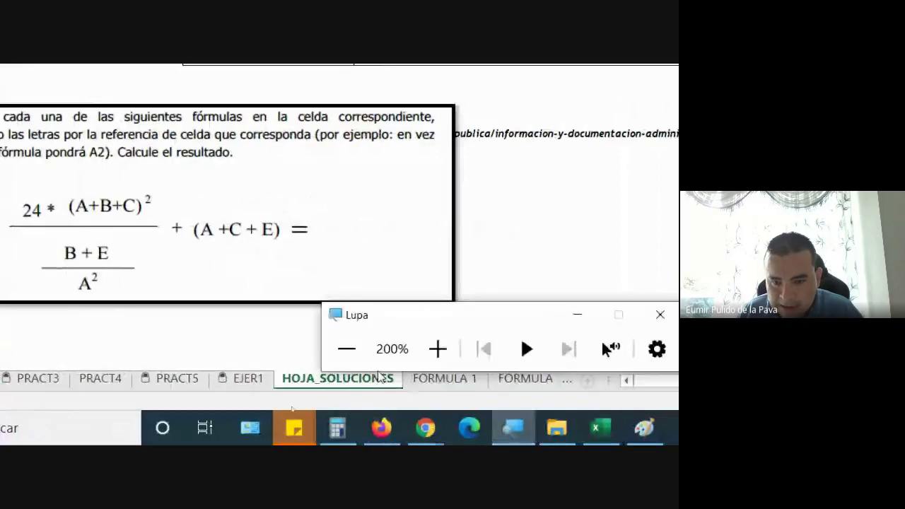
{"action": "left_click", "coordinate": [346, 351]}
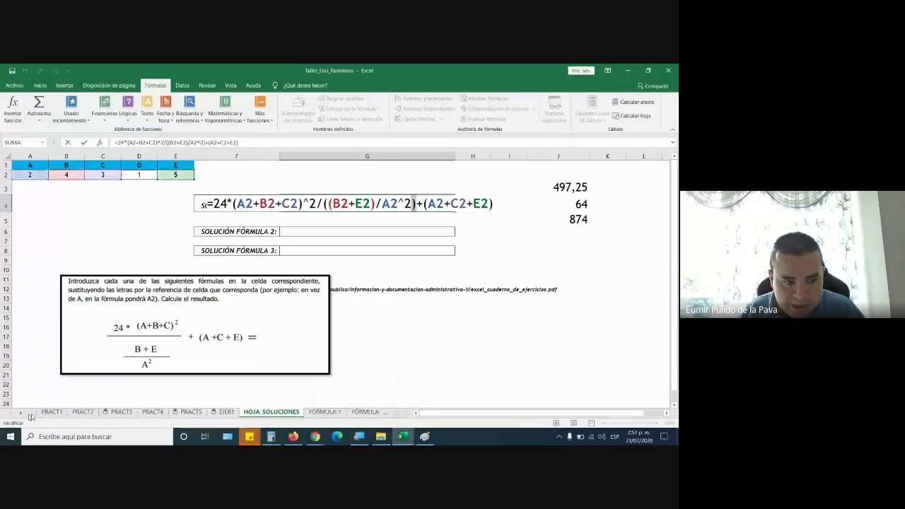
{"action": "key", "text": "Return"}
Go through the PRACT1, PRACT2 and PRACT3 sheets to reach PRACT4.
{"action": "left_click", "coordinate": [51, 411]}
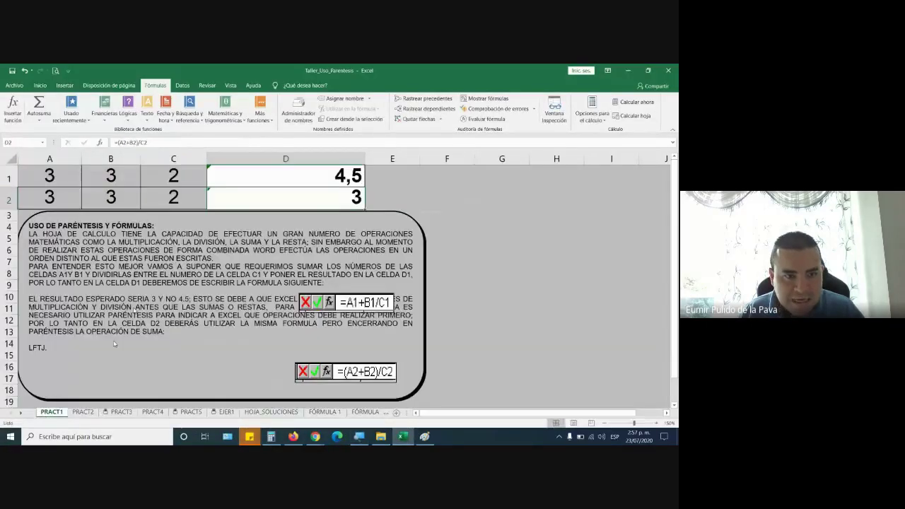
{"action": "left_click", "coordinate": [83, 412]}
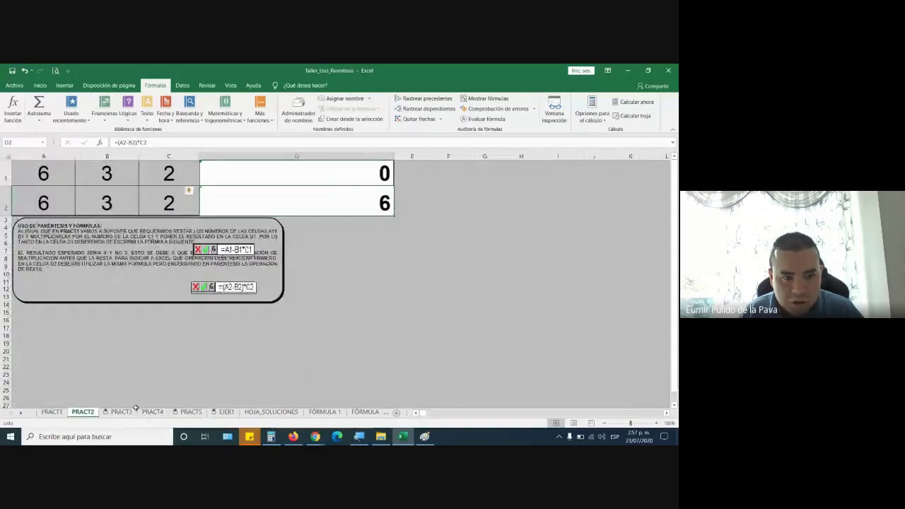
{"action": "left_click", "coordinate": [121, 412]}
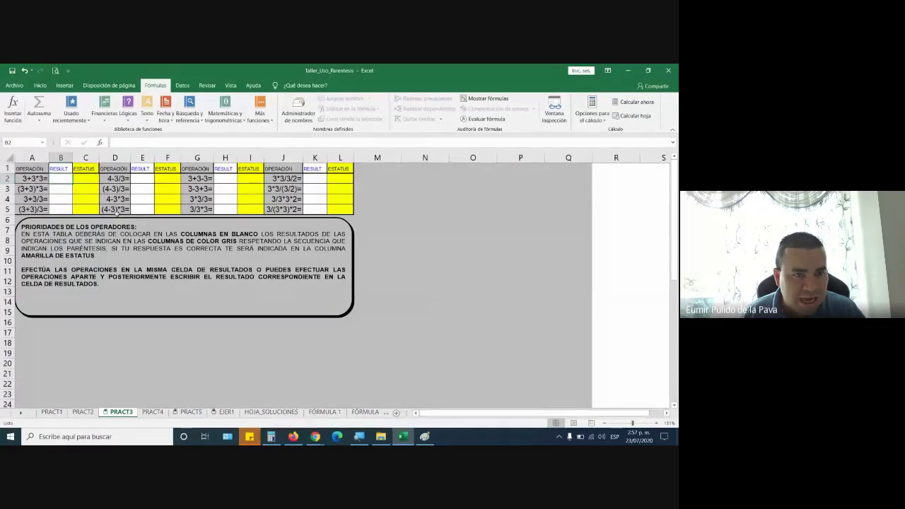
{"action": "left_click", "coordinate": [160, 413]}
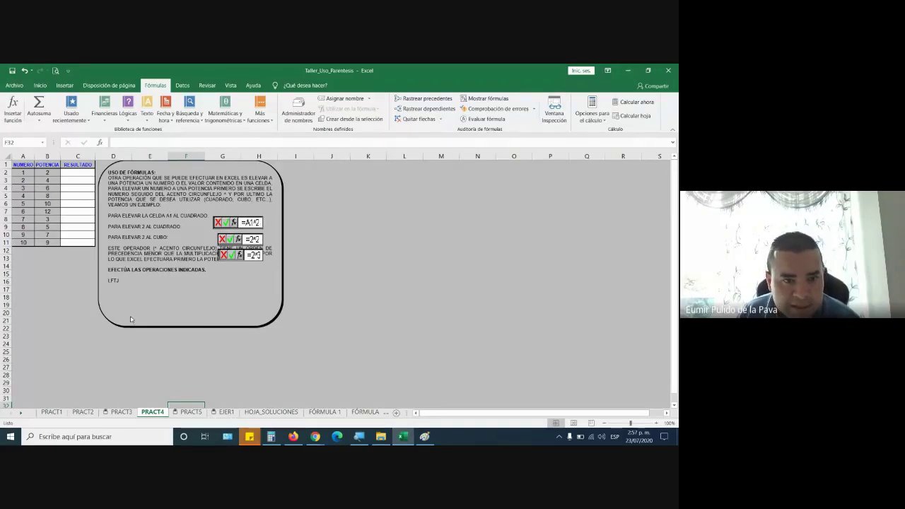
Enlarge the font of RESULTADO cell C2.
{"action": "left_click", "coordinate": [75, 171]}
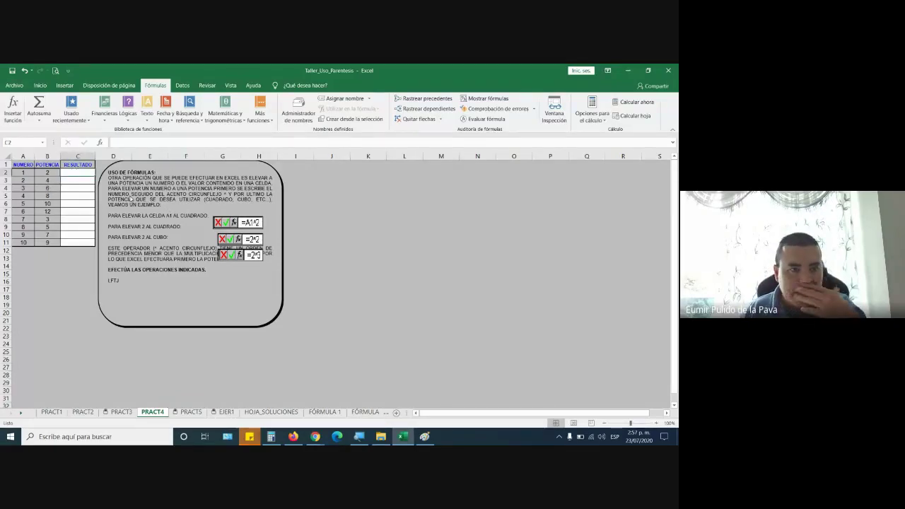
{"action": "type", "text": "="}
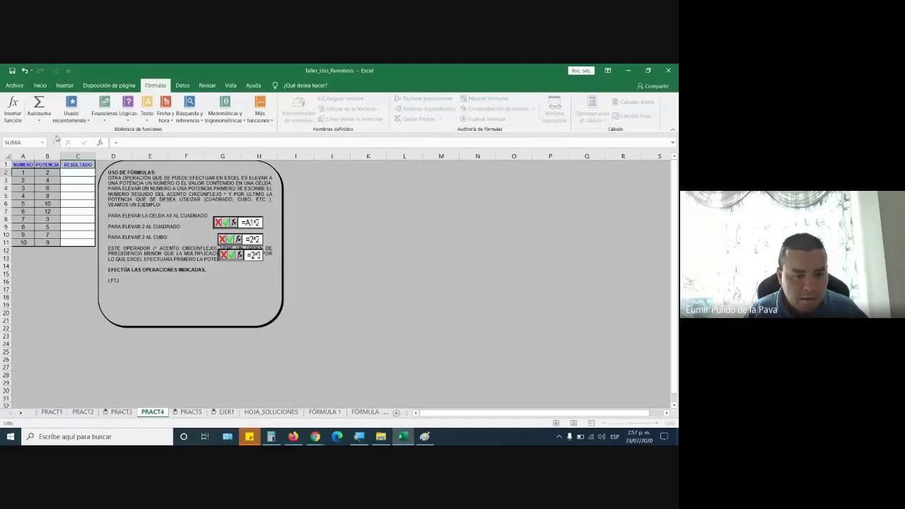
{"action": "key", "text": "Escape"}
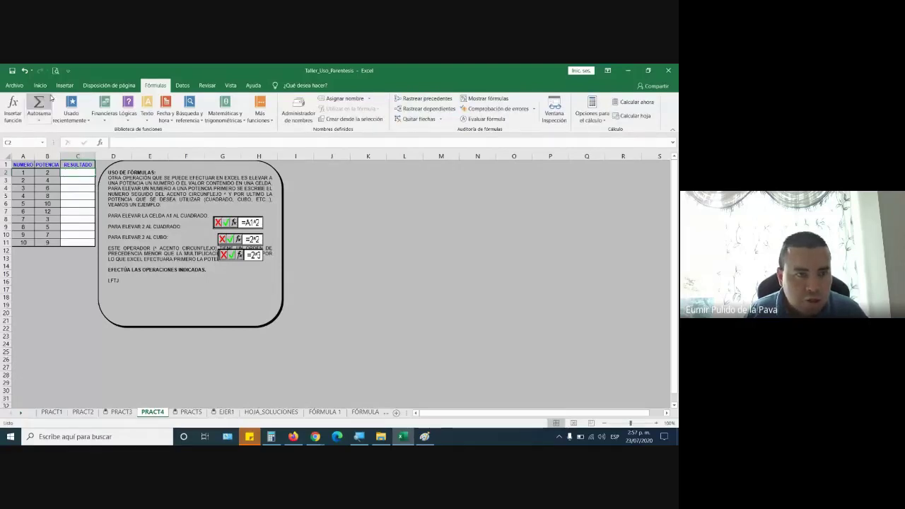
{"action": "left_click", "coordinate": [40, 86]}
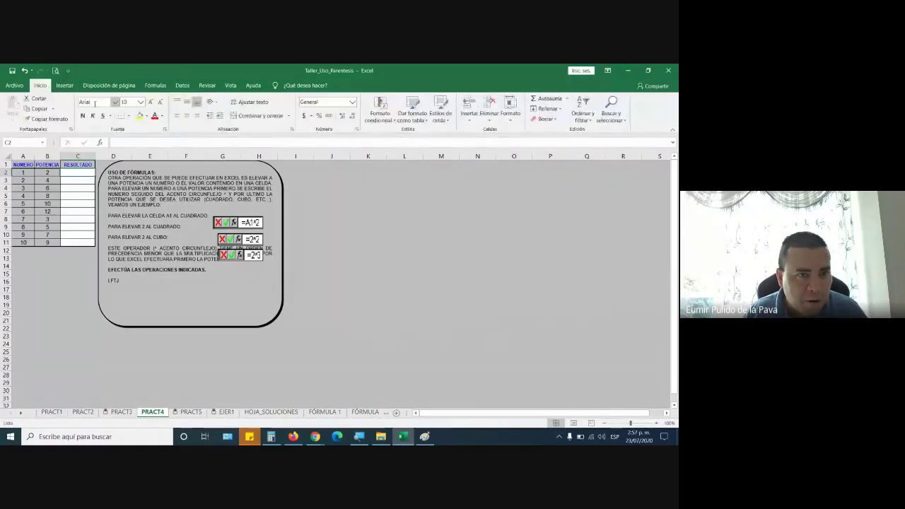
{"action": "left_click", "coordinate": [149, 102]}
{"action": "left_click", "coordinate": [149, 103]}
{"action": "left_click", "coordinate": [149, 103]}
{"action": "left_click", "coordinate": [150, 102]}
{"action": "left_click", "coordinate": [150, 102]}
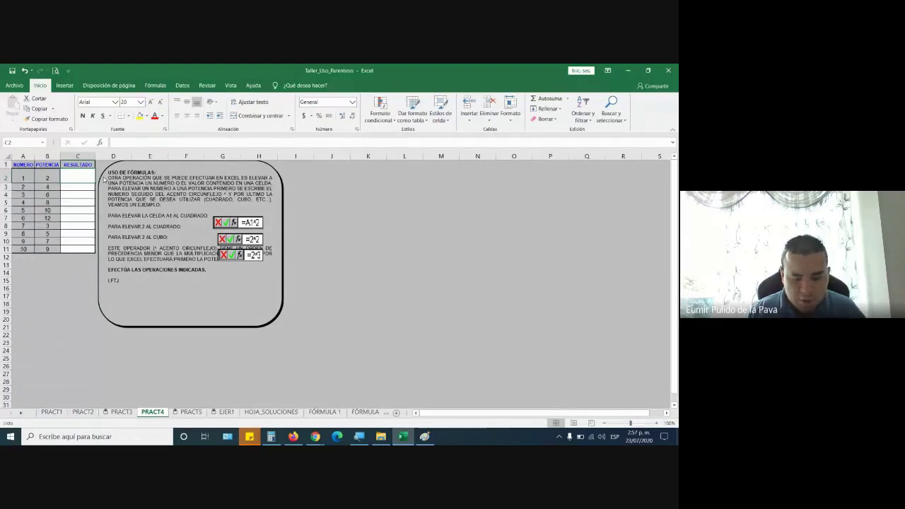
Enter =A2^B2 in C2, fill it down to C11, and widen column C.
{"action": "type", "text": "="}
{"action": "left_click", "coordinate": [24, 171]}
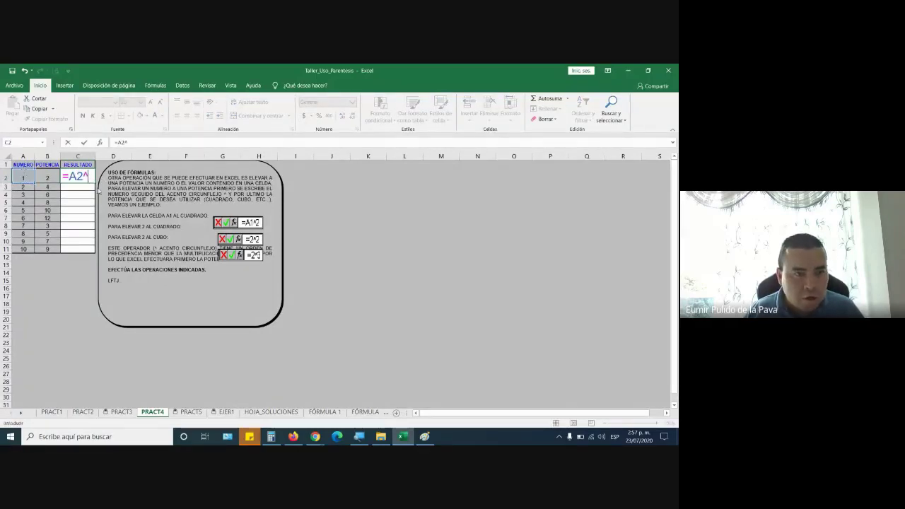
{"action": "left_click", "coordinate": [47, 178]}
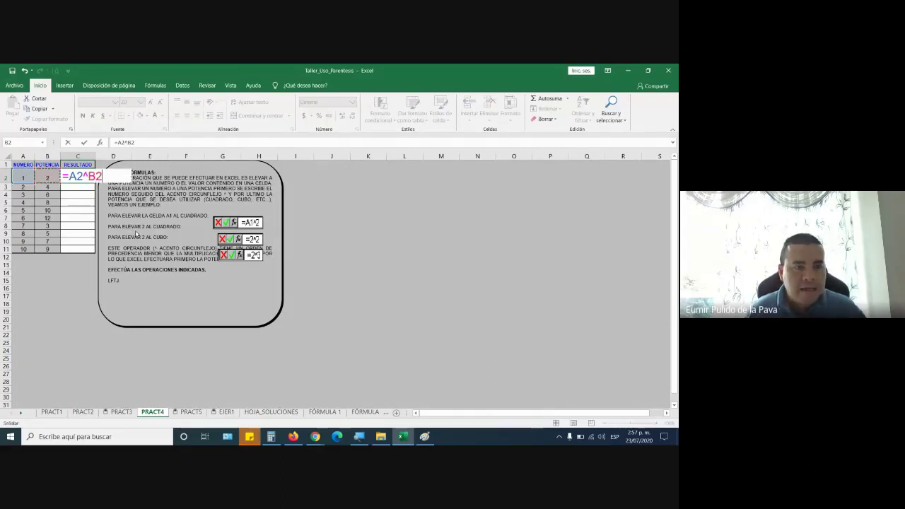
{"action": "key", "text": "Return"}
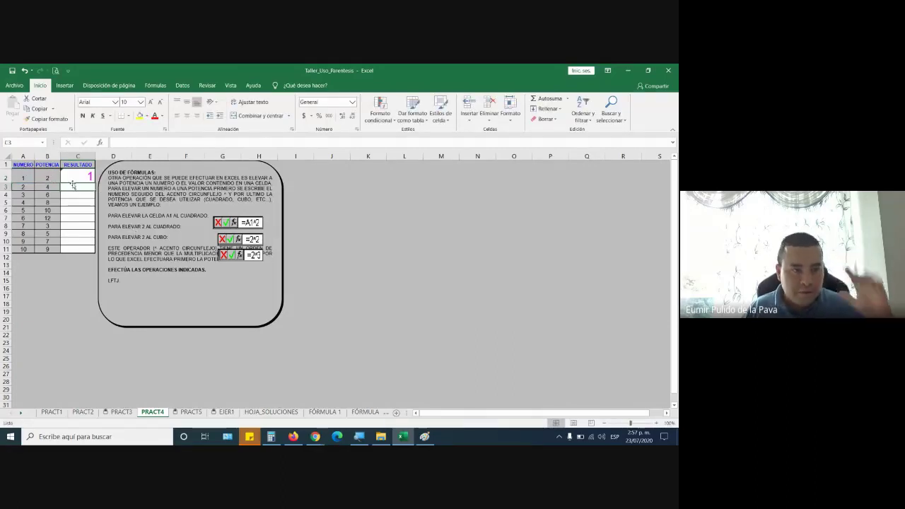
{"action": "left_click", "coordinate": [85, 179]}
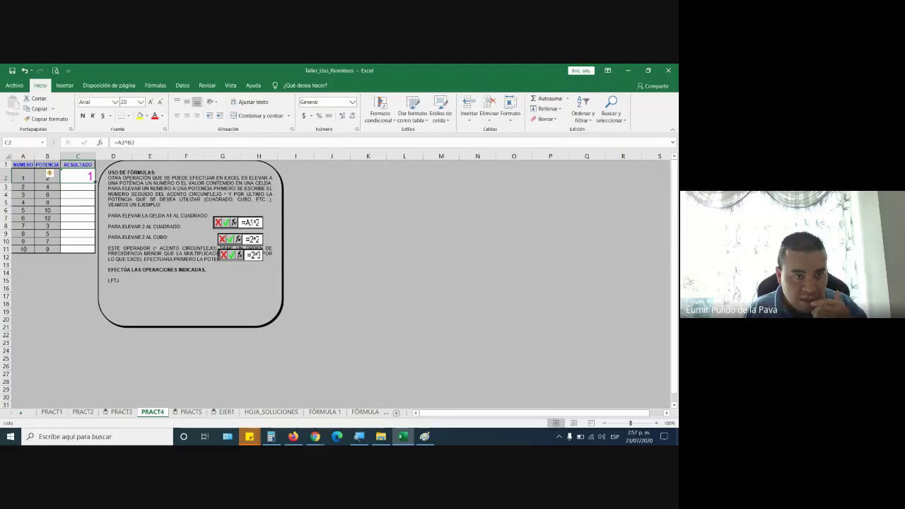
{"action": "left_click_drag", "start_coordinate": [95, 181], "coordinate": [95, 251]}
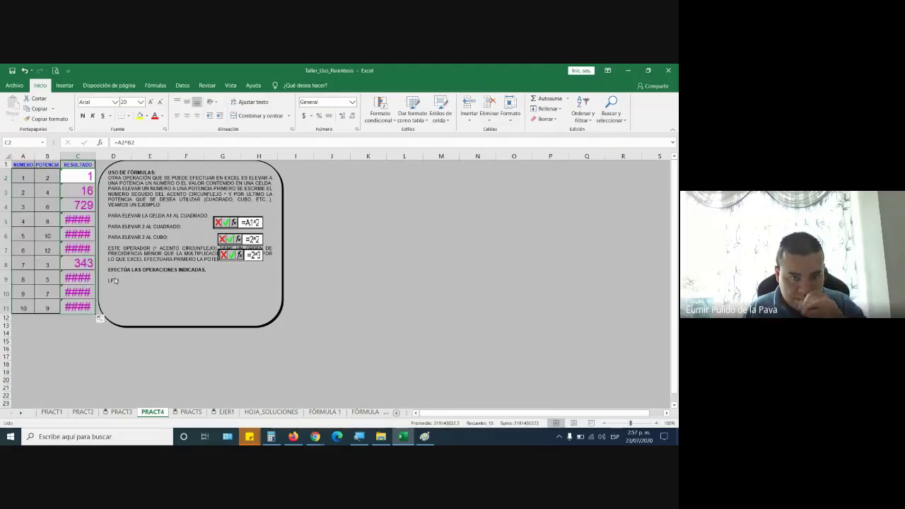
{"action": "left_click_drag", "start_coordinate": [93, 157], "coordinate": [130, 157]}
{"action": "left_click", "coordinate": [110, 167]}
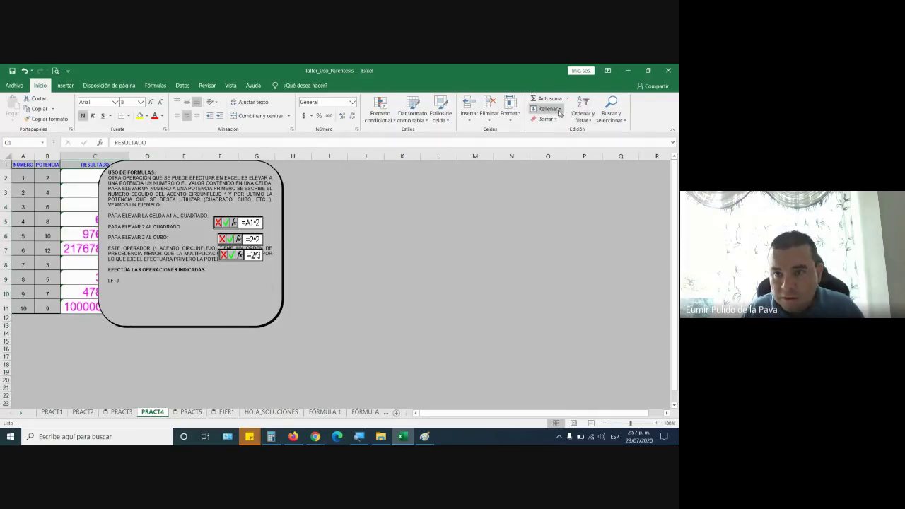
Return C2:C11 to font size 11, autofit column C, and check C2's formula.
{"action": "left_click_drag", "start_coordinate": [76, 176], "coordinate": [84, 308]}
{"action": "left_click", "coordinate": [160, 103]}
{"action": "left_click", "coordinate": [159, 103]}
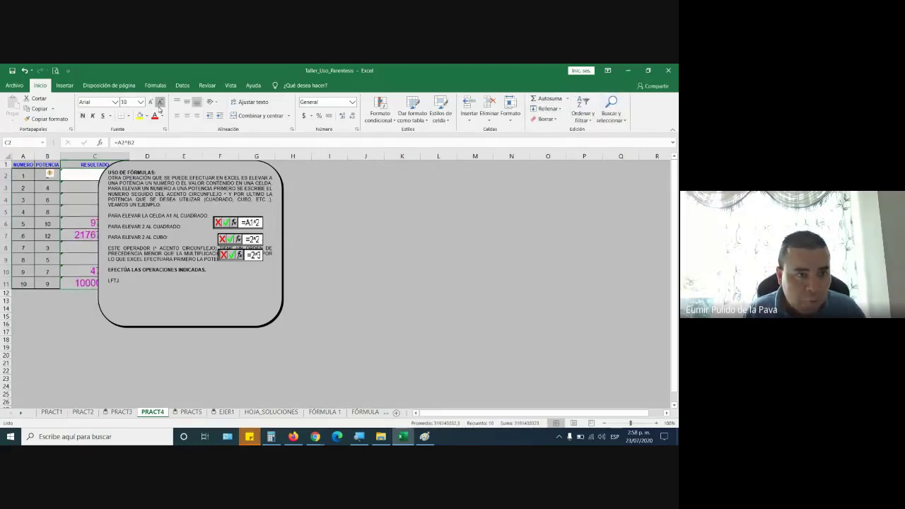
{"action": "left_click", "coordinate": [160, 103]}
{"action": "left_click", "coordinate": [160, 103]}
{"action": "left_click", "coordinate": [160, 104]}
{"action": "double_click", "coordinate": [131, 155]}
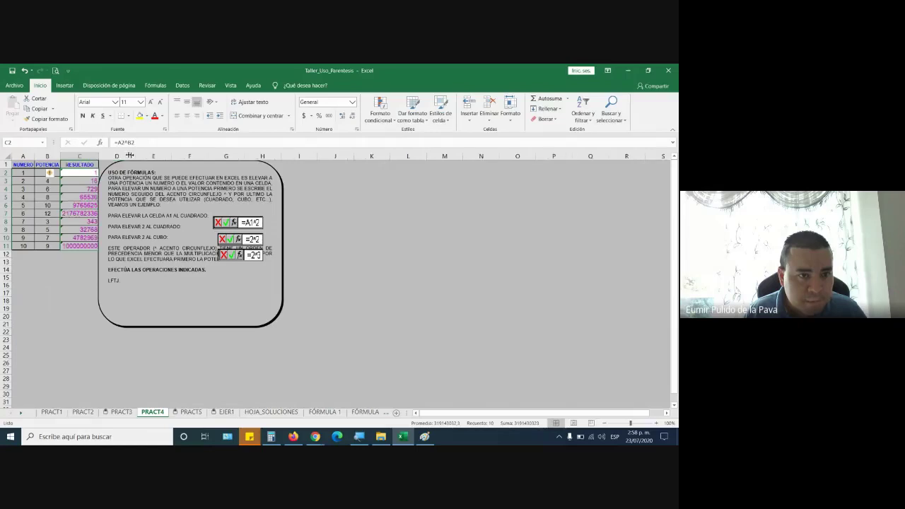
{"action": "left_click", "coordinate": [88, 181]}
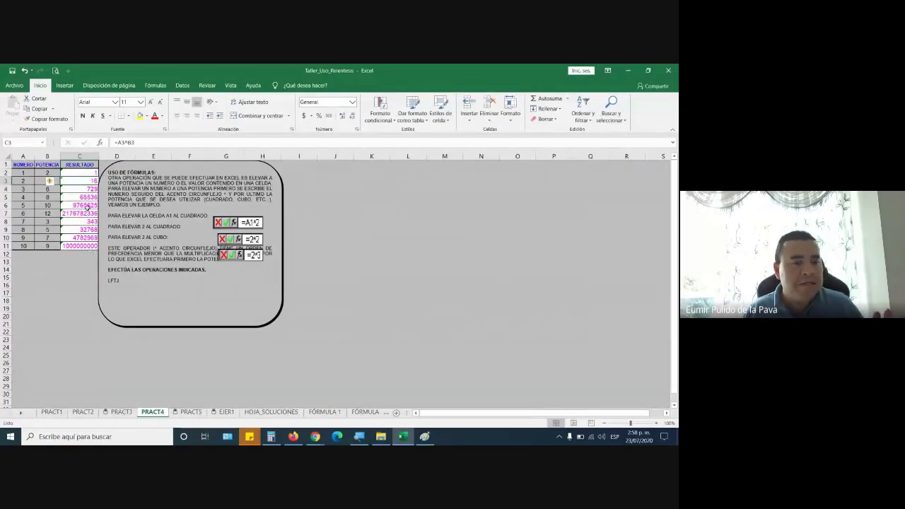
{"action": "double_click", "coordinate": [81, 173]}
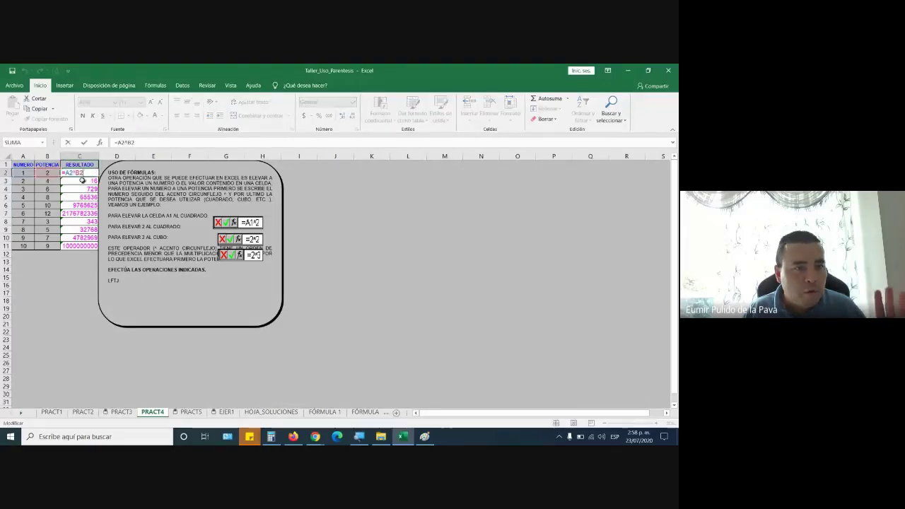
{"action": "key", "text": "Return"}
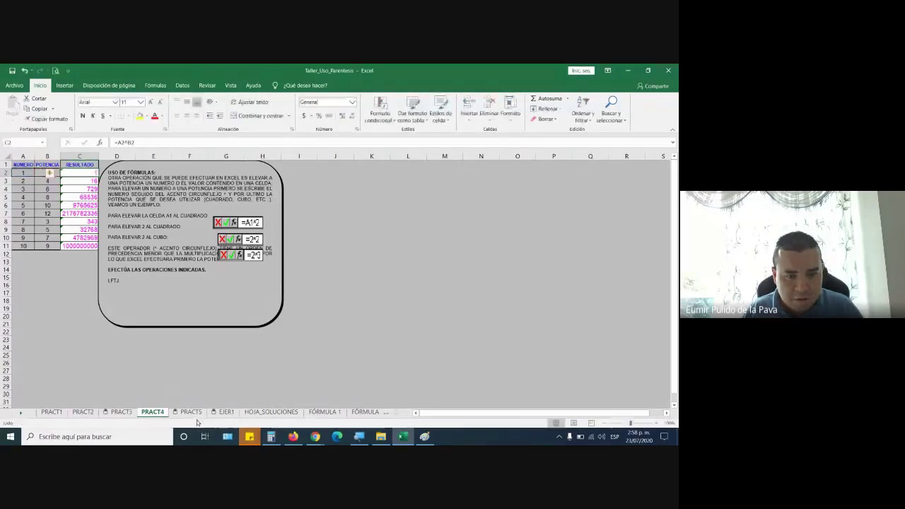
On PRACT5, highlight the exponent row, then switch to the operator hierarchy notes in Paint.
{"action": "left_click", "coordinate": [191, 412]}
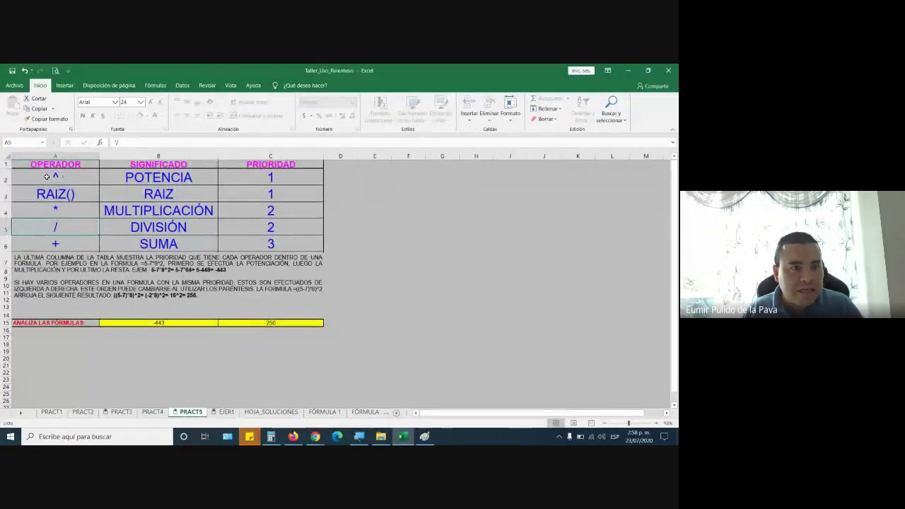
{"action": "mouse_move", "coordinate": [71, 177]}
{"action": "left_mouse_down"}
{"action": "mouse_move", "coordinate": [191, 178]}
{"action": "mouse_move", "coordinate": [163, 247]}
{"action": "left_mouse_up"}
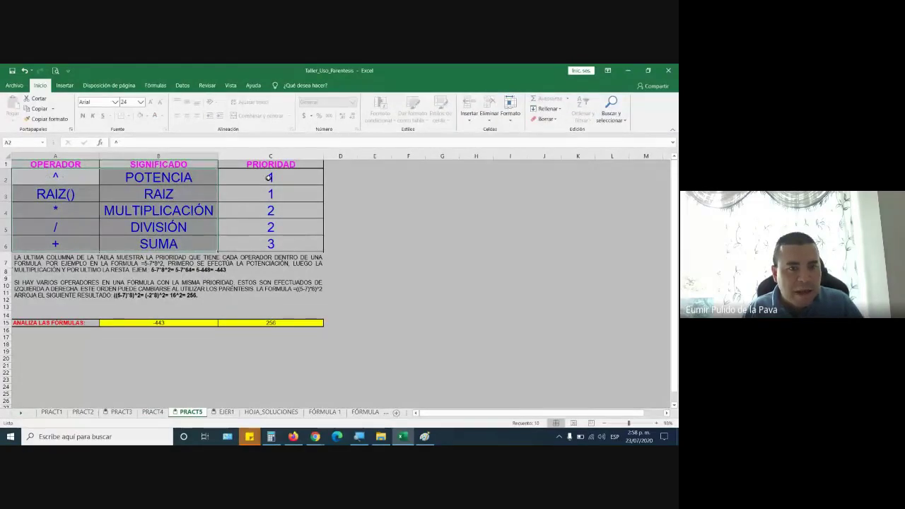
{"action": "left_click", "coordinate": [425, 436]}
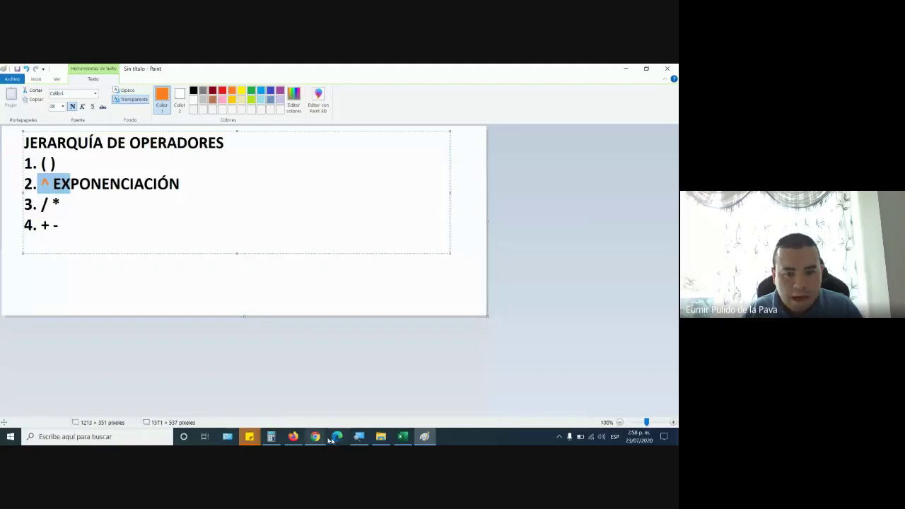
Switch from Paint back to the Excel workbook.
{"action": "left_click", "coordinate": [401, 437]}
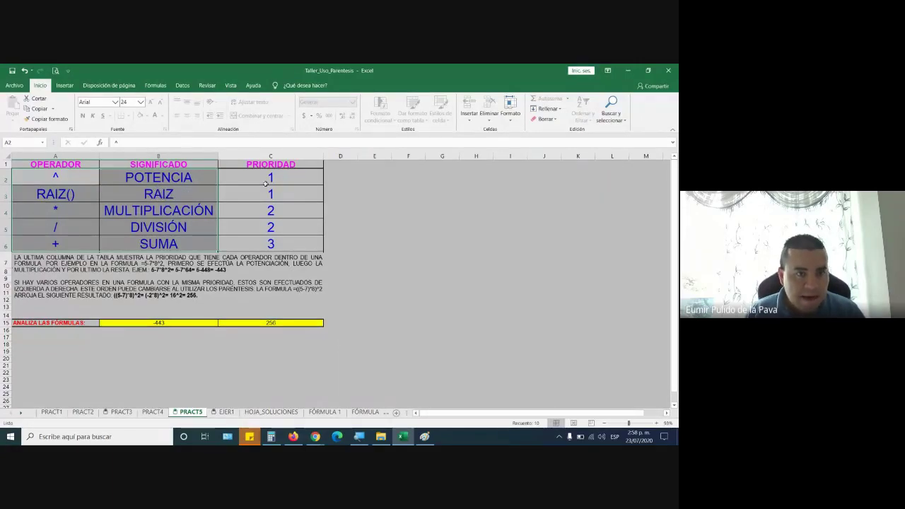
Highlight the exponent, multiplication/division and SUMA priority rows, then go via EJER1 to FÓRMULA 1.
{"action": "mouse_move", "coordinate": [80, 181]}
{"action": "left_mouse_down"}
{"action": "mouse_move", "coordinate": [150, 180]}
{"action": "mouse_move", "coordinate": [263, 201]}
{"action": "mouse_move", "coordinate": [272, 229]}
{"action": "left_mouse_up"}
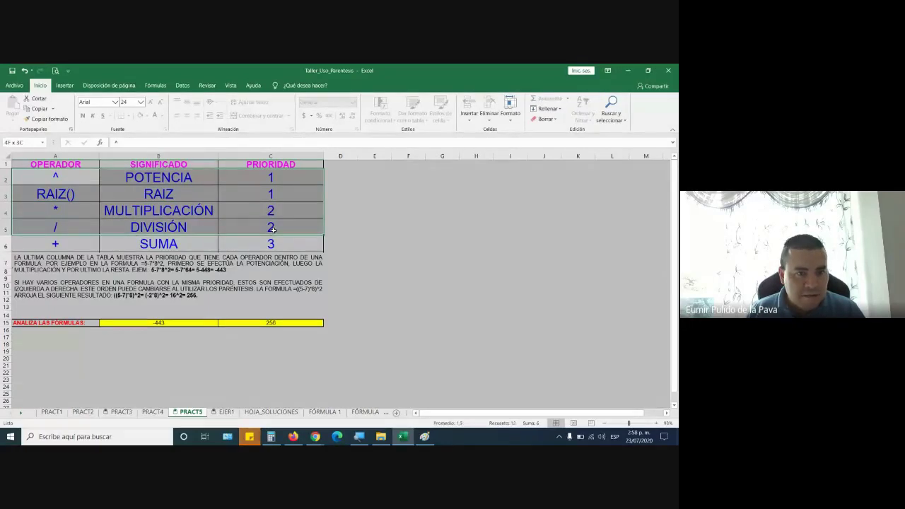
{"action": "left_click", "coordinate": [113, 212]}
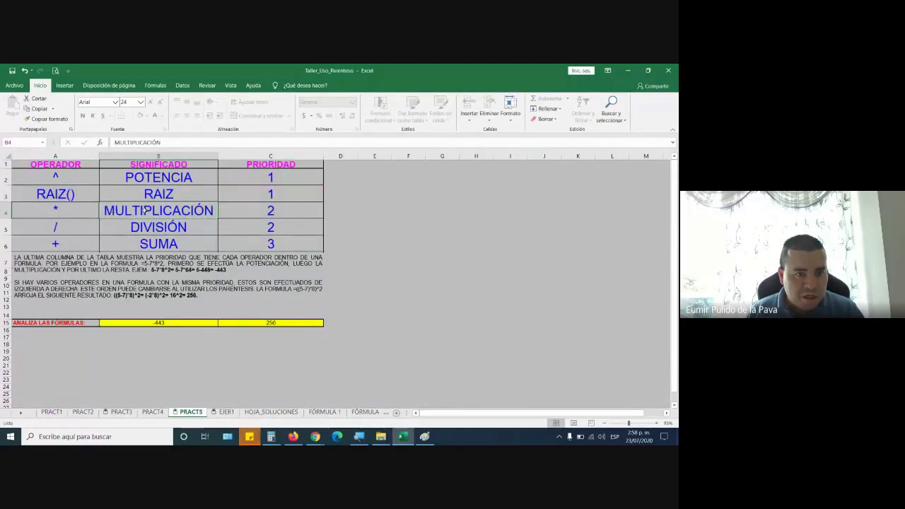
{"action": "left_click_drag", "start_coordinate": [143, 210], "coordinate": [249, 225]}
{"action": "left_click", "coordinate": [92, 243]}
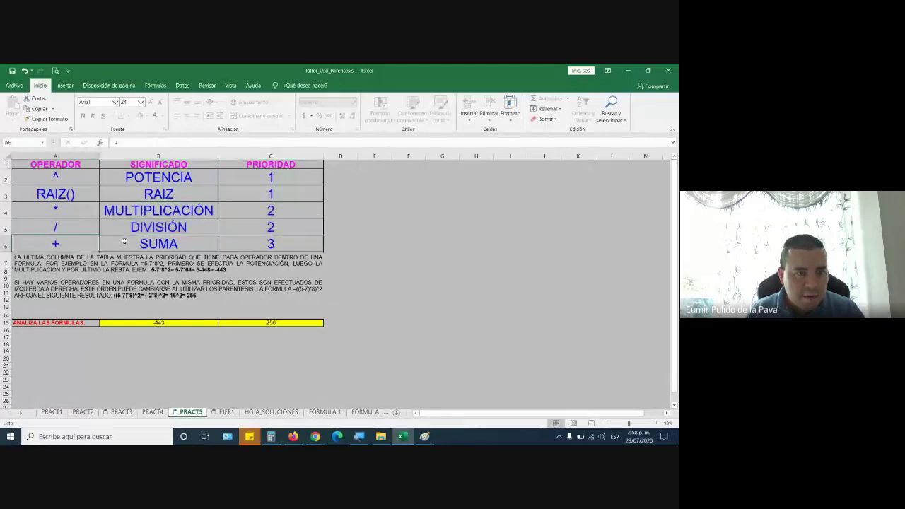
{"action": "left_click_drag", "start_coordinate": [124, 241], "coordinate": [238, 238]}
{"action": "left_click", "coordinate": [228, 413]}
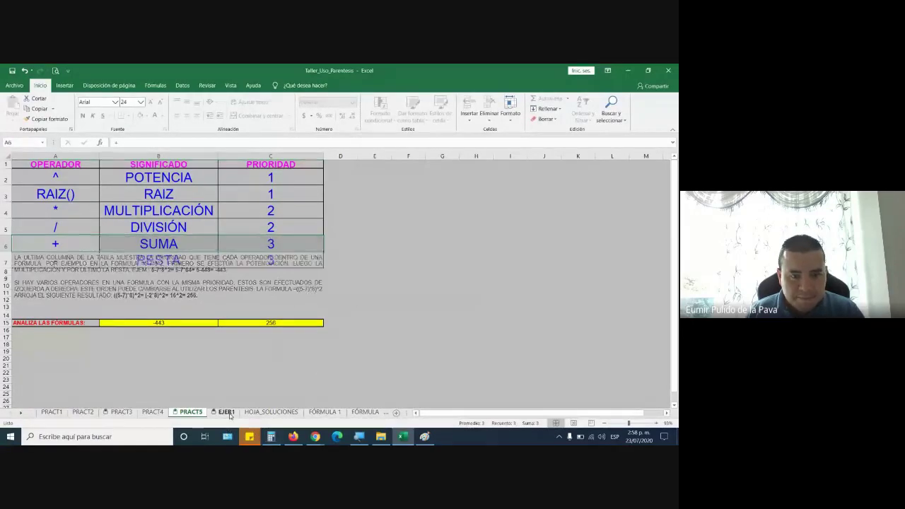
{"action": "left_click", "coordinate": [324, 412]}
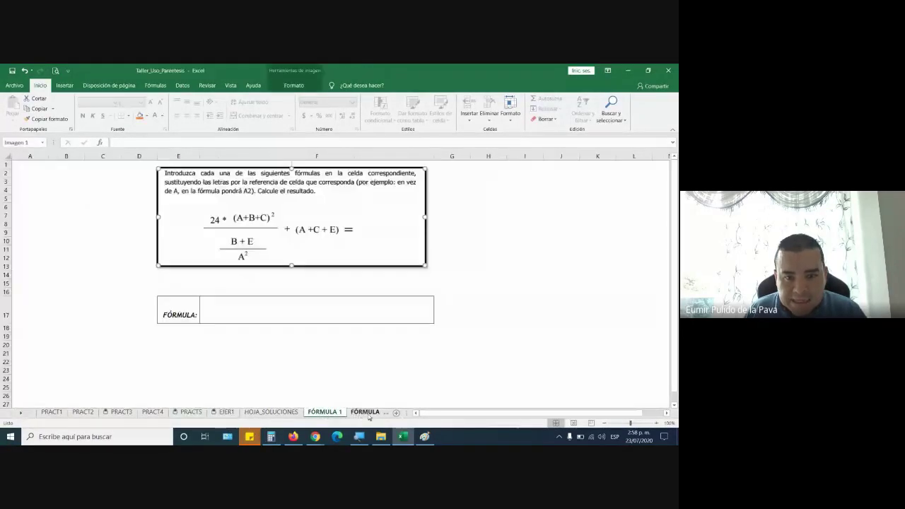
Flip through FÓRMULA 2 and 3, PRACT1–PRACT3 and FÓRMULA 1–3, ending on HOJA_SOLUCIONES.
{"action": "left_click", "coordinate": [364, 412]}
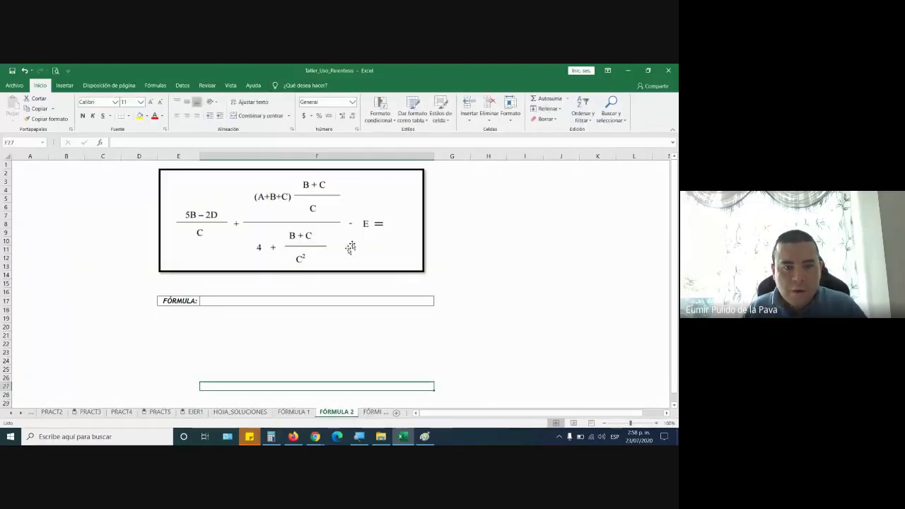
{"action": "left_click", "coordinate": [373, 412]}
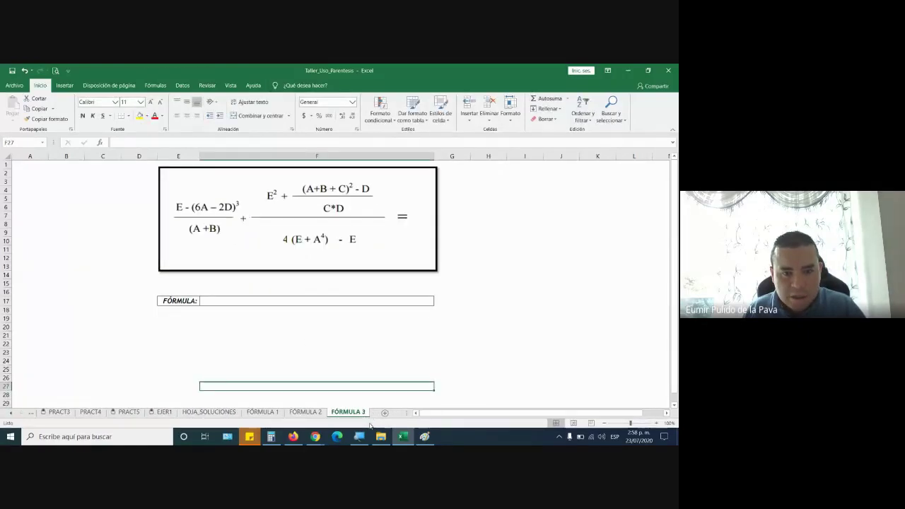
{"action": "left_click", "coordinate": [305, 412]}
{"action": "left_click", "coordinate": [348, 411]}
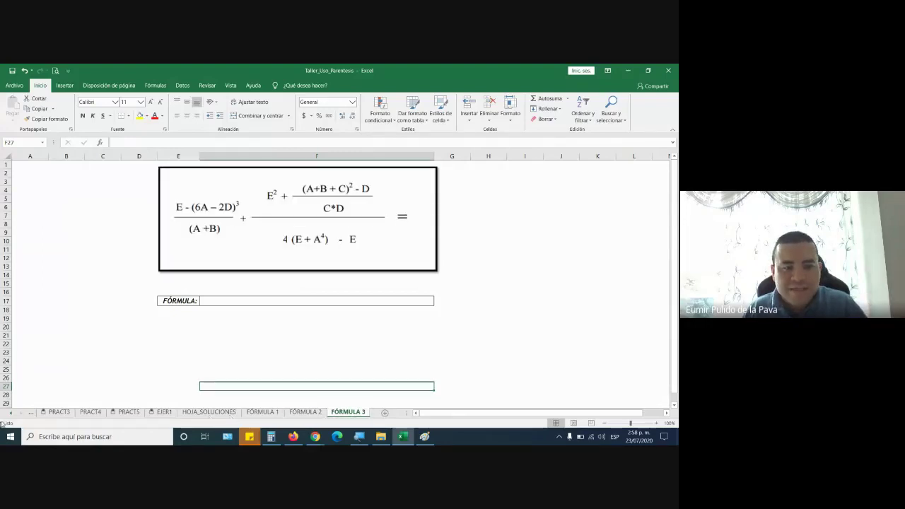
{"action": "left_click", "coordinate": [11, 412]}
{"action": "left_click", "coordinate": [10, 412]}
{"action": "left_click", "coordinate": [52, 412]}
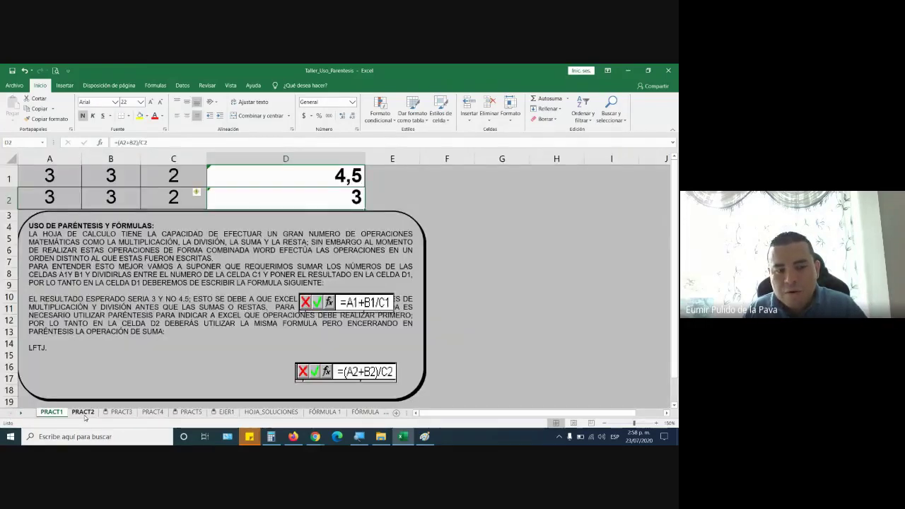
{"action": "left_click", "coordinate": [83, 413]}
{"action": "left_click", "coordinate": [130, 415]}
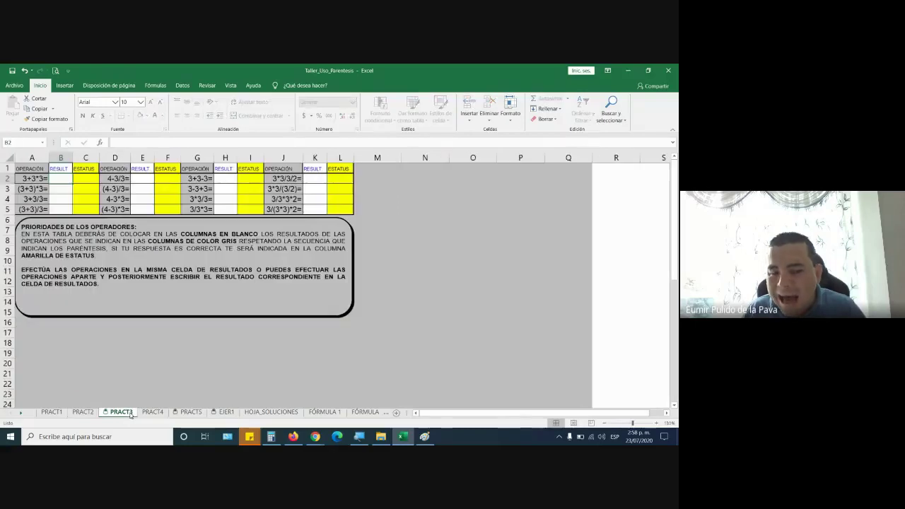
{"action": "left_click", "coordinate": [328, 416]}
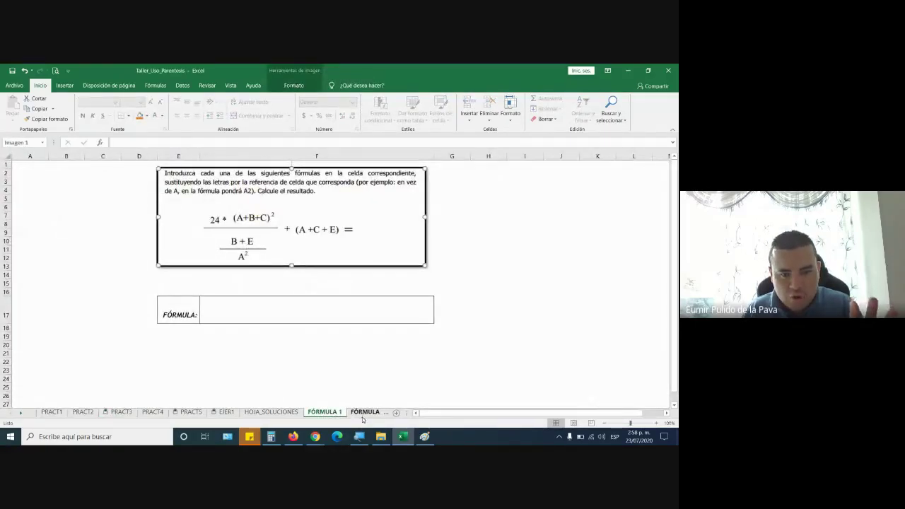
{"action": "left_click", "coordinate": [366, 412]}
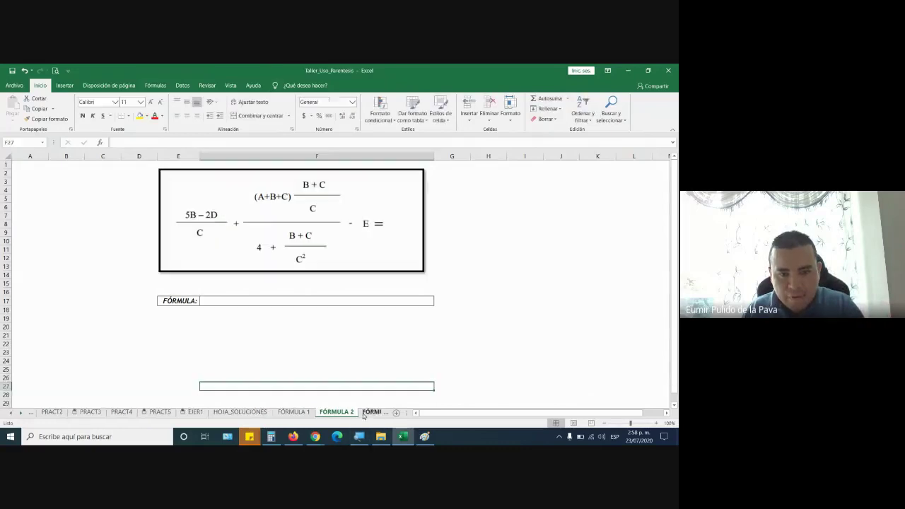
{"action": "left_click", "coordinate": [368, 414]}
{"action": "left_click", "coordinate": [262, 411]}
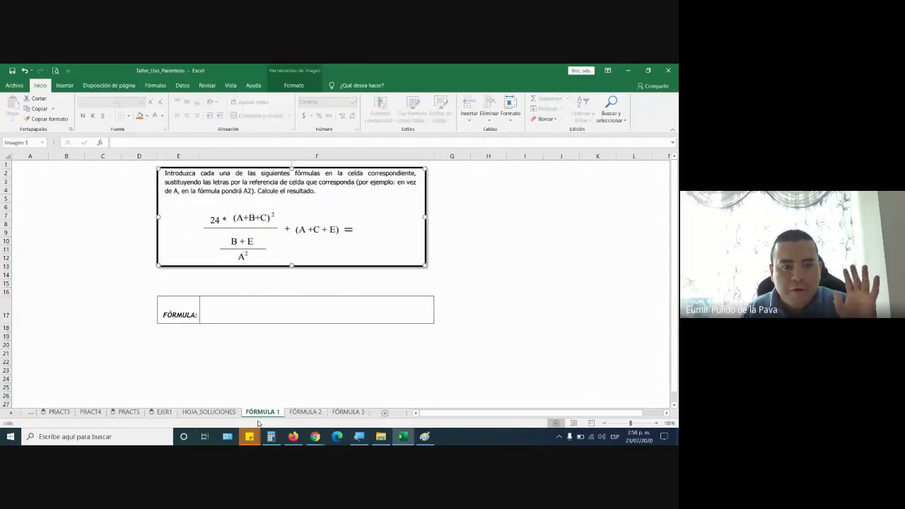
{"action": "left_click", "coordinate": [209, 412]}
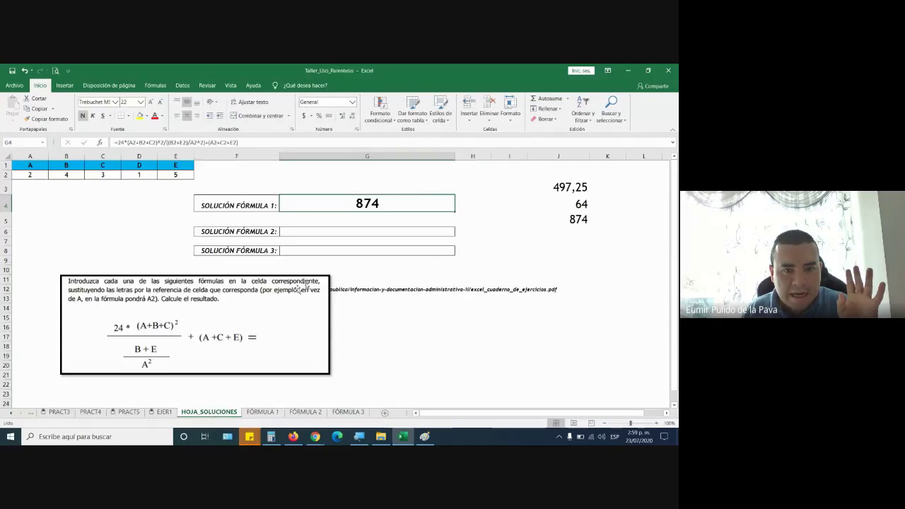
Show G4's formula behind 874, then switch between the FÓRMULA 2 and FÓRMULA 3 sheets.
{"action": "double_click", "coordinate": [395, 201]}
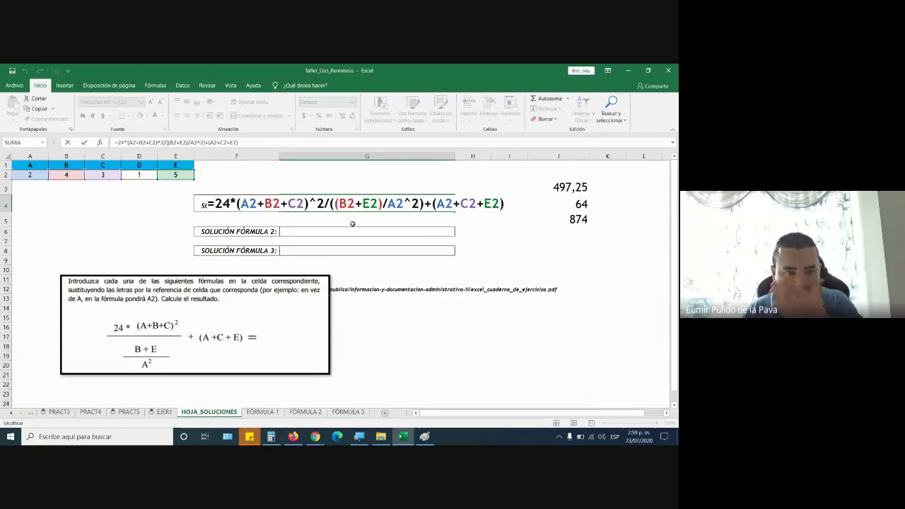
{"action": "key", "text": "Escape"}
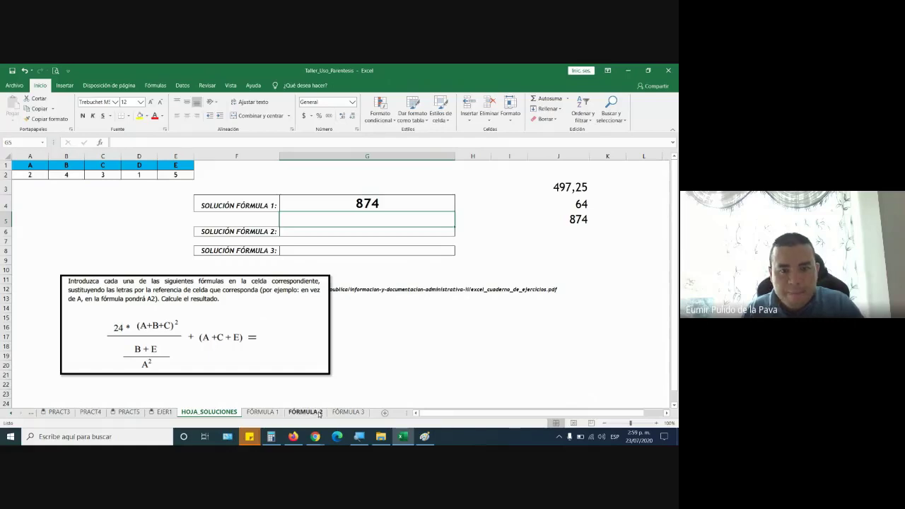
{"action": "left_click", "coordinate": [305, 411]}
{"action": "left_click", "coordinate": [356, 412]}
{"action": "left_click", "coordinate": [312, 413]}
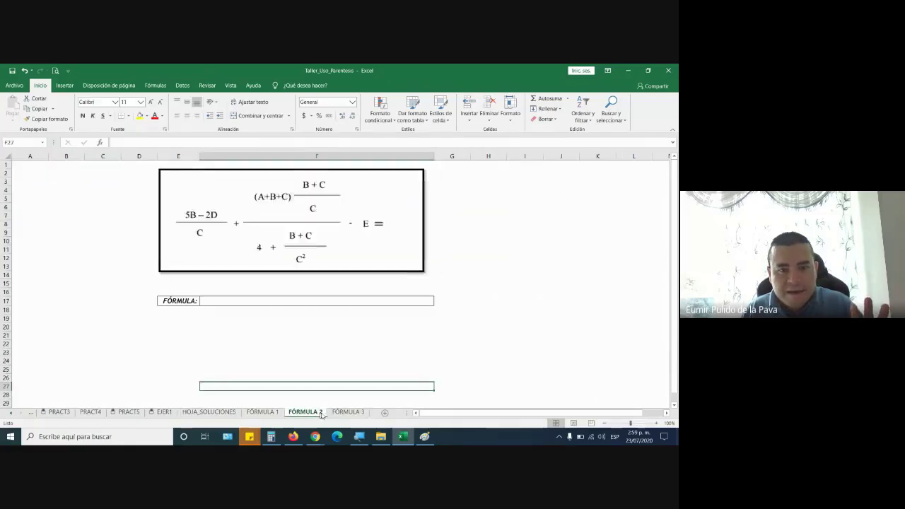
{"action": "left_click", "coordinate": [344, 413]}
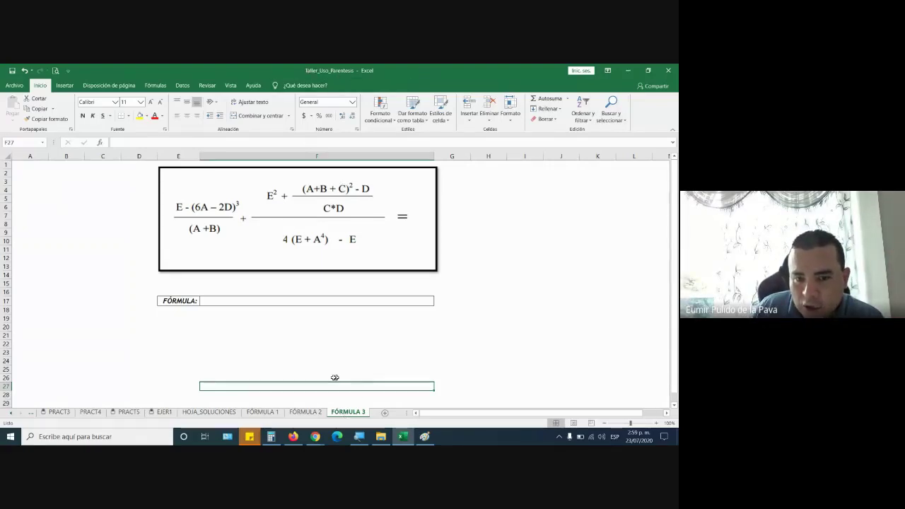
After comparing FÓRMULA 2 and 3 again, open Formato_Factura.pdf from the MANEJO BASICO EXCEL folder.
{"action": "left_click", "coordinate": [306, 411]}
{"action": "left_click", "coordinate": [352, 412]}
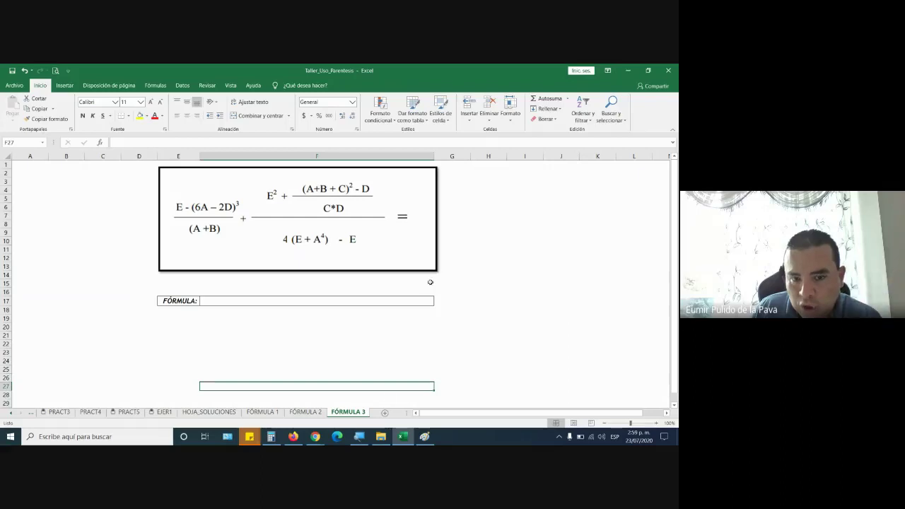
{"action": "left_click", "coordinate": [306, 411]}
{"action": "left_click", "coordinate": [348, 412]}
{"action": "left_click", "coordinate": [306, 412]}
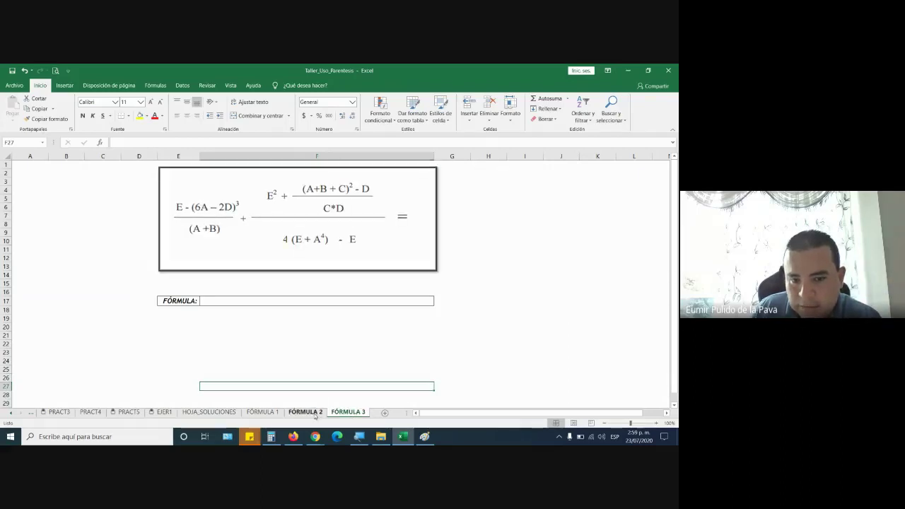
{"action": "left_click", "coordinate": [346, 412]}
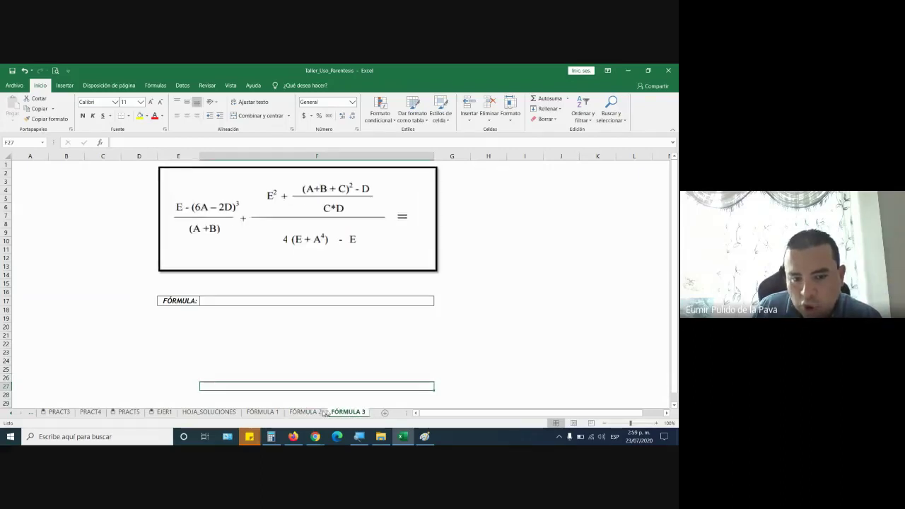
{"action": "left_click", "coordinate": [305, 412]}
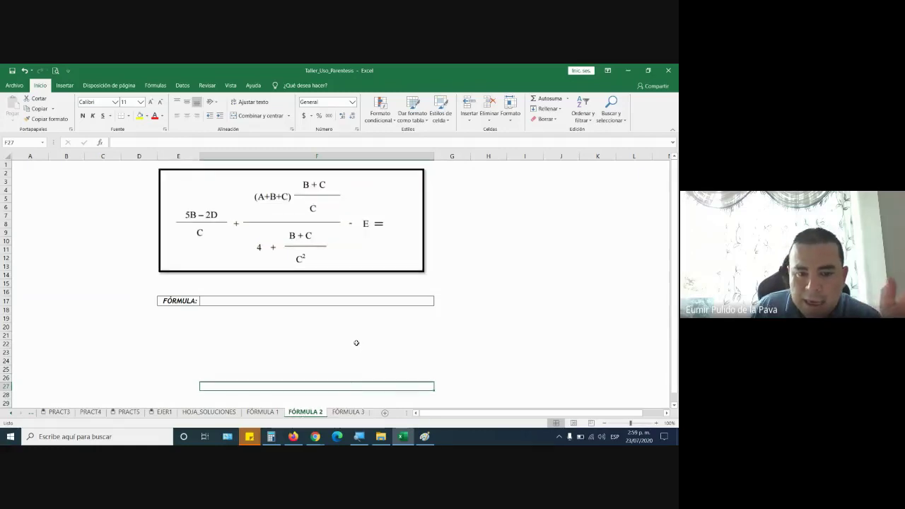
{"action": "left_click", "coordinate": [380, 437]}
{"action": "left_click", "coordinate": [102, 136]}
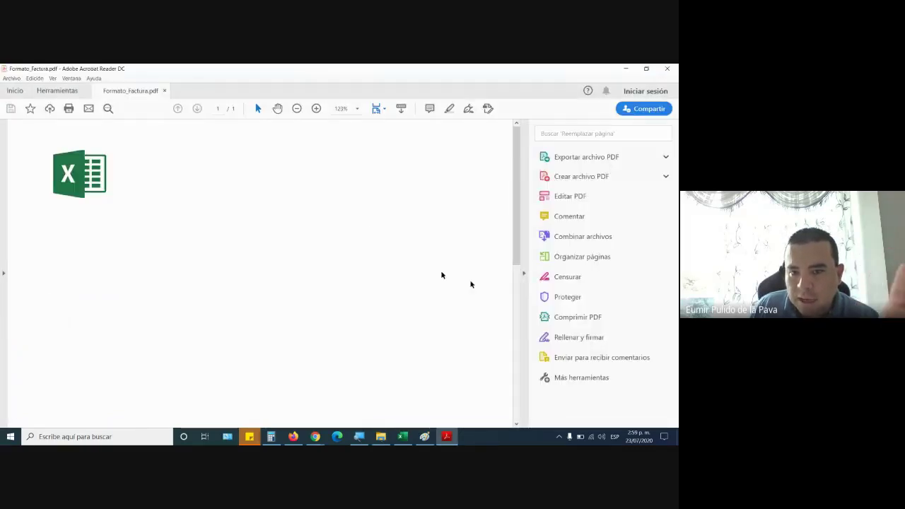
Collapse the tools pane, scroll down to the invoice totals, close Acrobat, and return to Excel.
{"action": "left_click", "coordinate": [524, 274]}
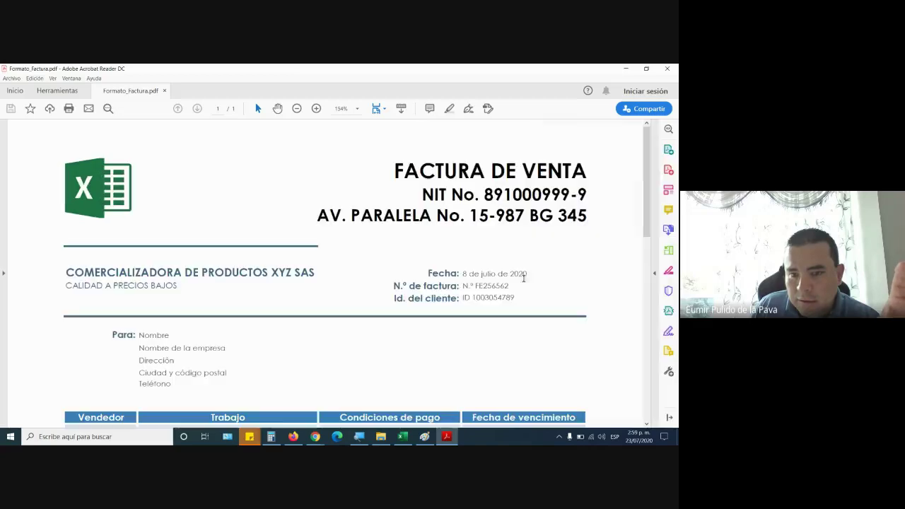
{"action": "scroll", "coordinate": [343, 345], "scroll_direction": "down", "scroll_amount": 2}
{"action": "scroll", "coordinate": [347, 351], "scroll_direction": "down", "scroll_amount": 4}
{"action": "scroll", "coordinate": [354, 358], "scroll_direction": "down", "scroll_amount": 5}
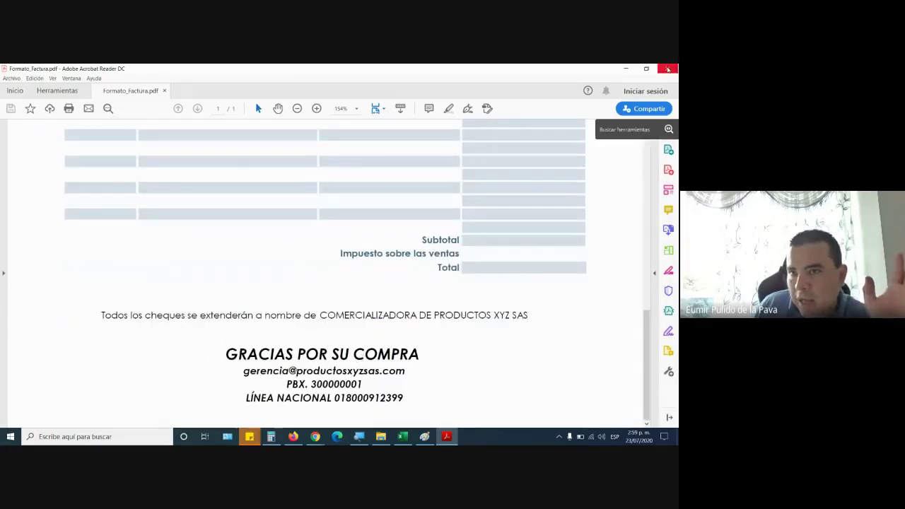
{"action": "left_click", "coordinate": [667, 68]}
{"action": "left_click", "coordinate": [403, 436]}
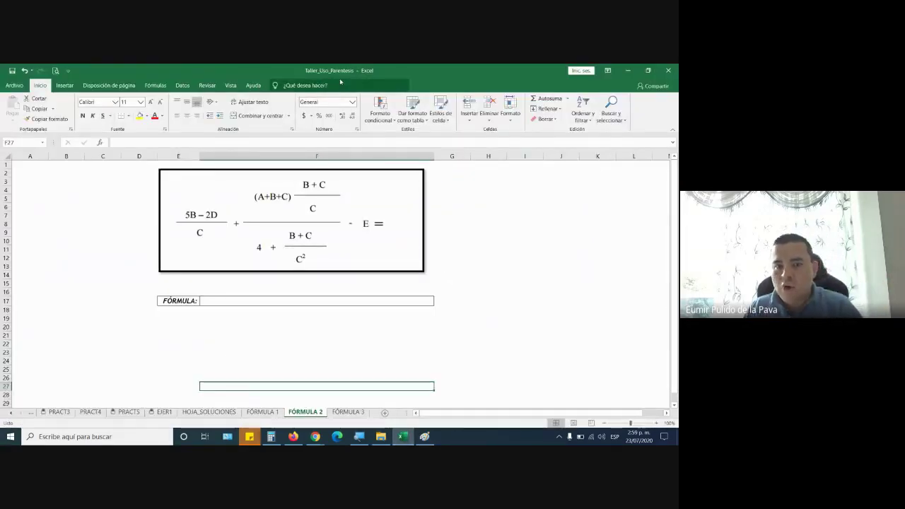
Switch between the FÓRMULA 3 and FÓRMULA 2 sheets, ending on FÓRMULA 3.
{"action": "left_click", "coordinate": [335, 413]}
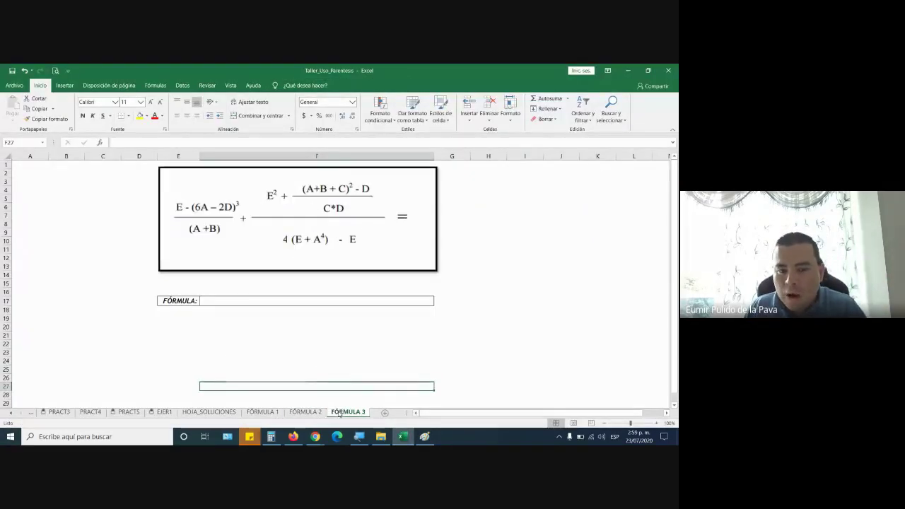
{"action": "left_click", "coordinate": [311, 412]}
{"action": "left_click", "coordinate": [350, 412]}
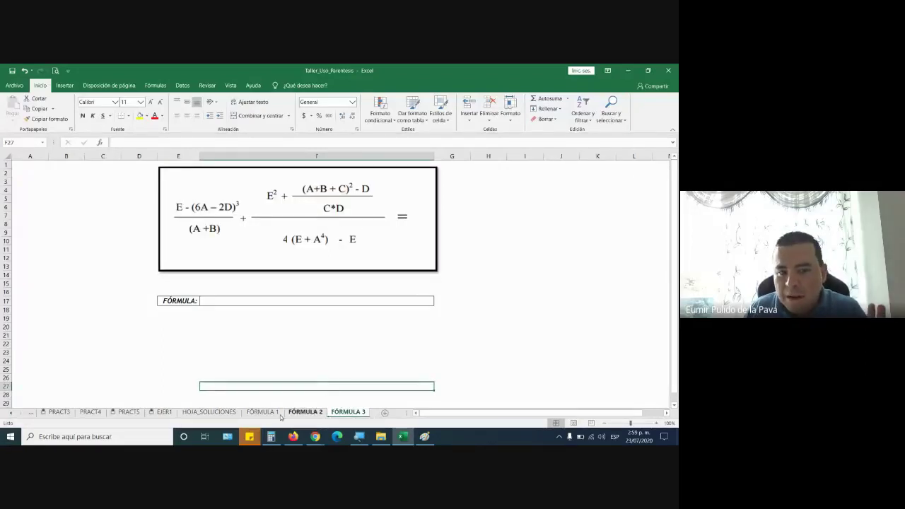
Copy the FÓRMULA 2 exercise image and paste it into the HOJA_SOLUCIONES sheet.
{"action": "left_click", "coordinate": [212, 412]}
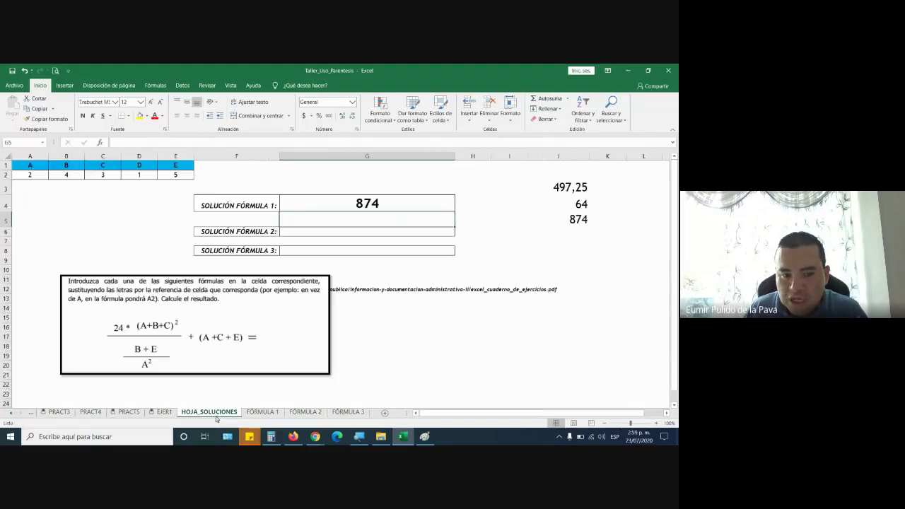
{"action": "left_click", "coordinate": [307, 412]}
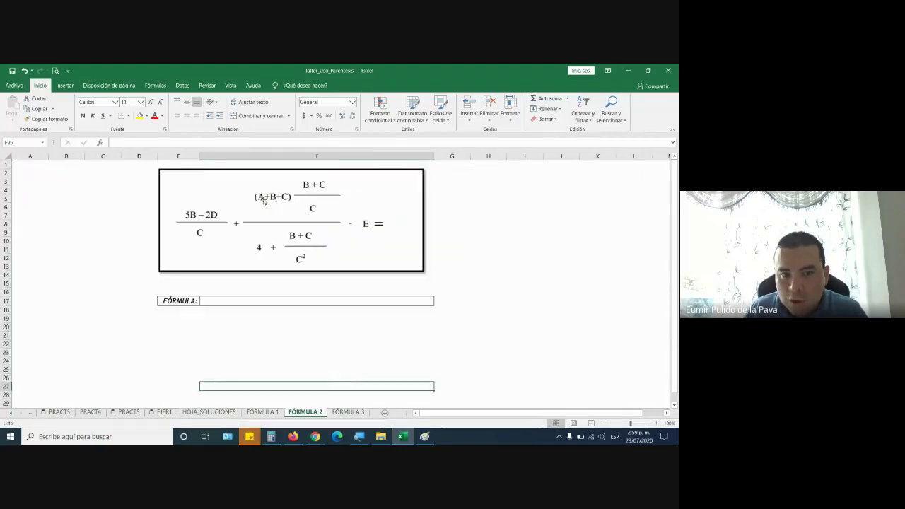
{"action": "left_click", "coordinate": [209, 412]}
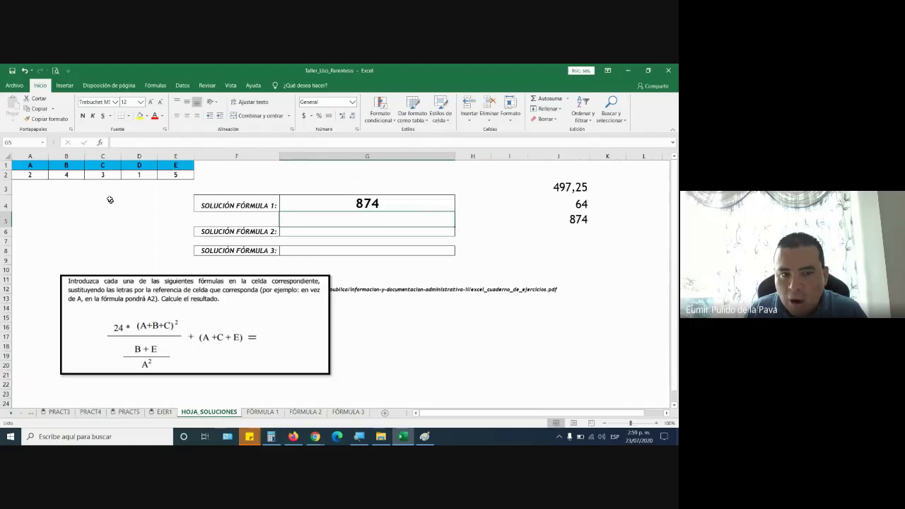
{"action": "left_click", "coordinate": [296, 365]}
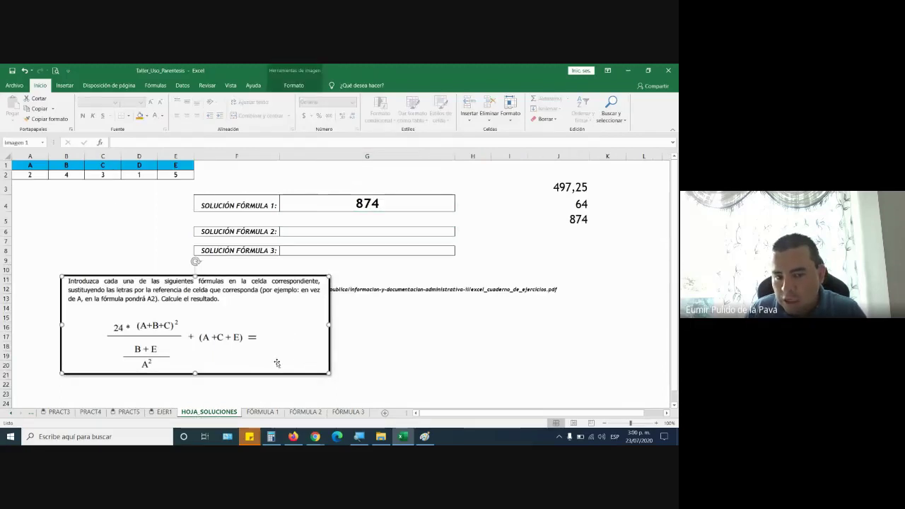
{"action": "left_click", "coordinate": [305, 412]}
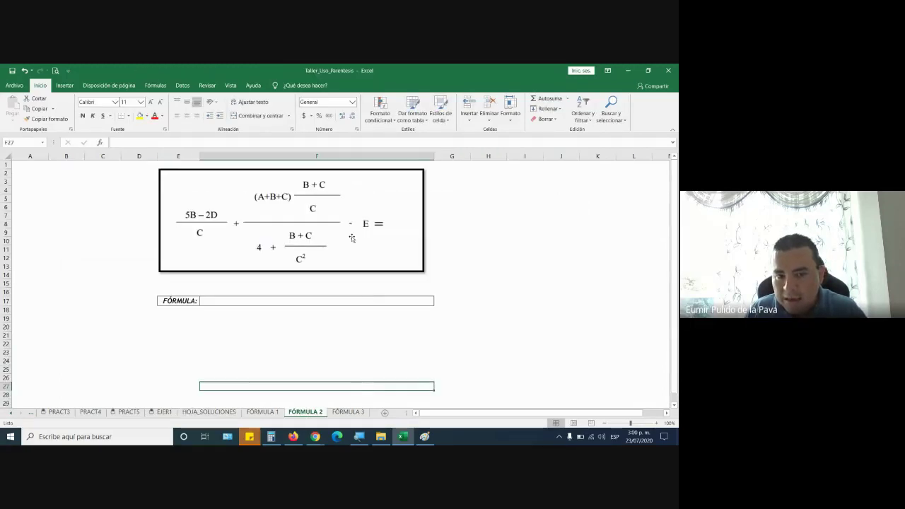
{"action": "key", "text": "ctrl+c"}
{"action": "left_click", "coordinate": [208, 412]}
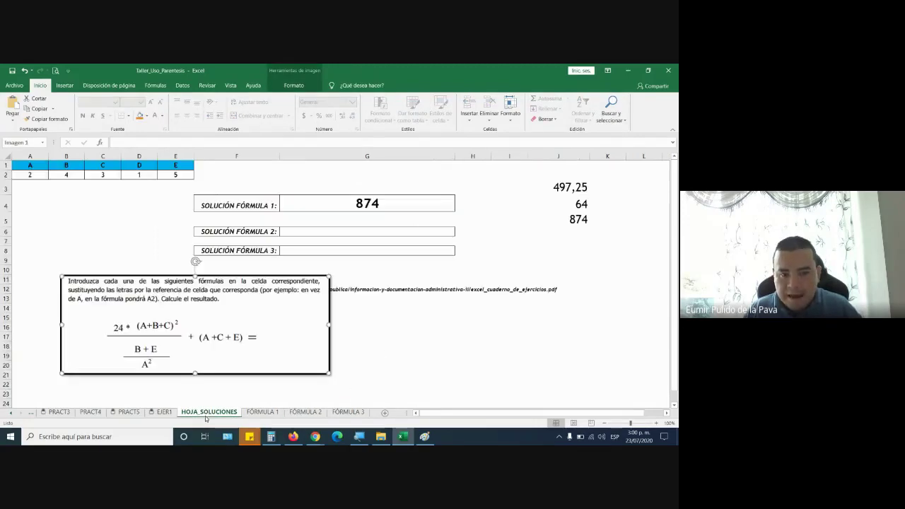
{"action": "key", "text": "ctrl+v"}
Line up the formula 2 image beside the instruction box and check solution cells G6 and G8.
{"action": "left_click_drag", "start_coordinate": [380, 356], "coordinate": [440, 283]}
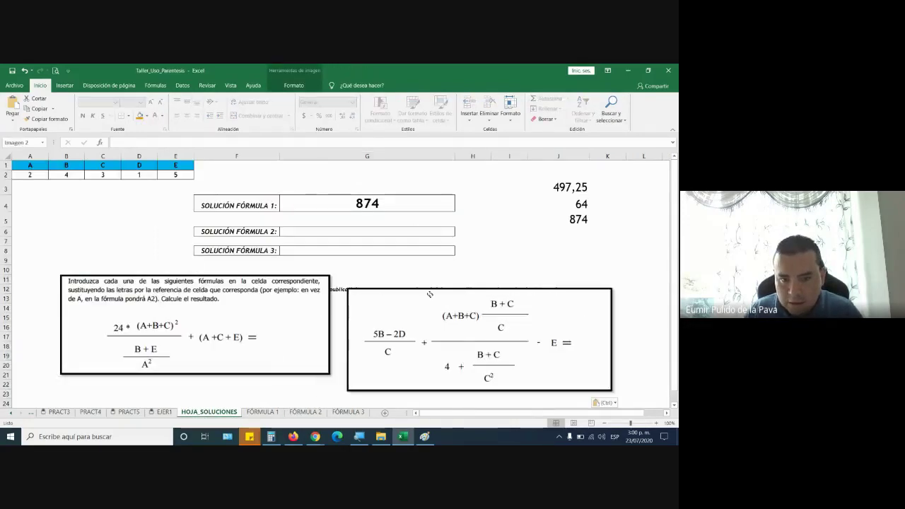
{"action": "left_click_drag", "start_coordinate": [325, 319], "coordinate": [275, 324]}
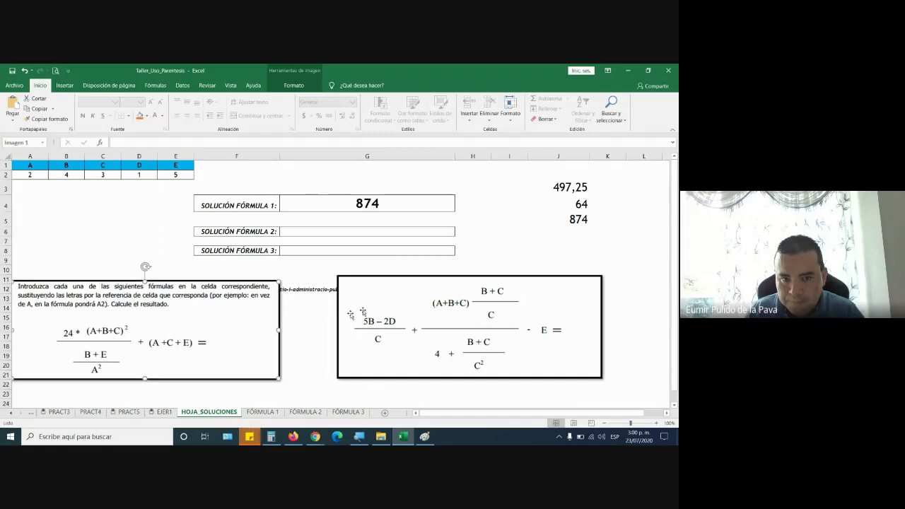
{"action": "left_click_drag", "start_coordinate": [354, 314], "coordinate": [304, 320]}
{"action": "left_click", "coordinate": [366, 234]}
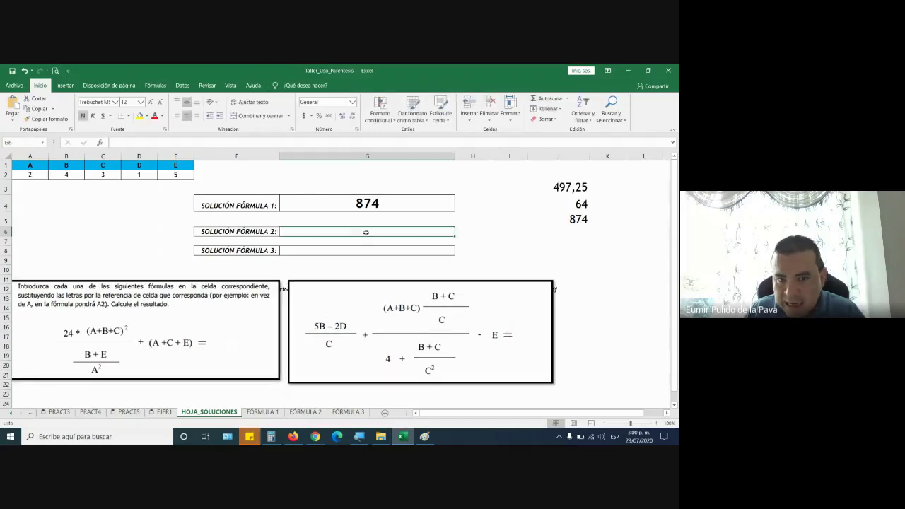
{"action": "left_click", "coordinate": [375, 252]}
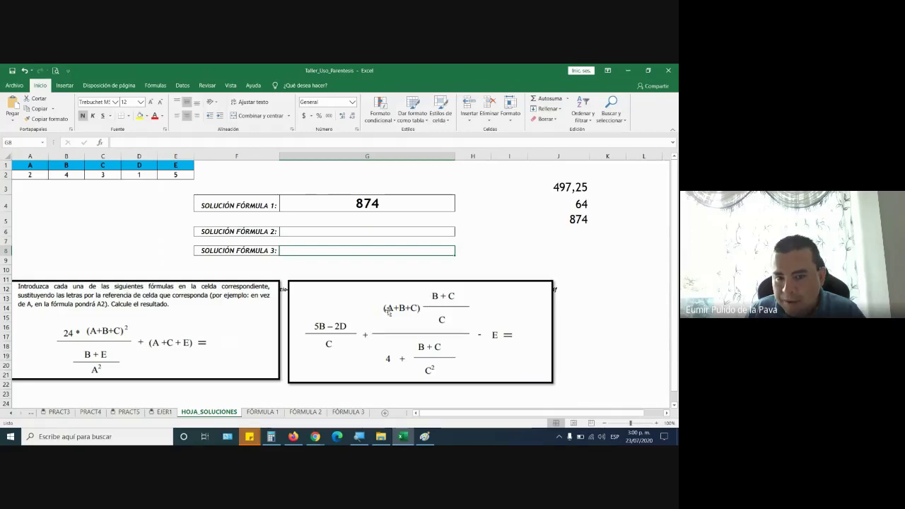
Inspect the row 2 values: A2 = 2, C2 = 3, D2 = 1, E2 = 5.
{"action": "left_click", "coordinate": [31, 176]}
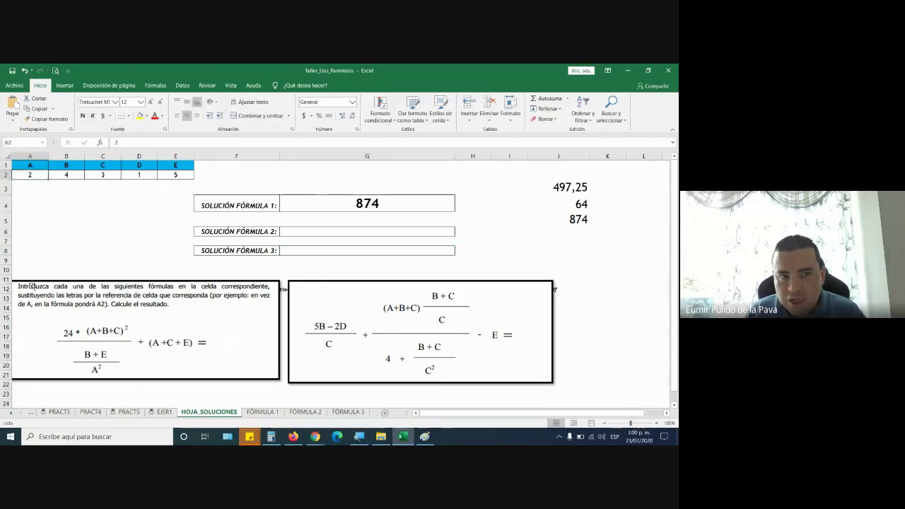
{"action": "left_click", "coordinate": [106, 175]}
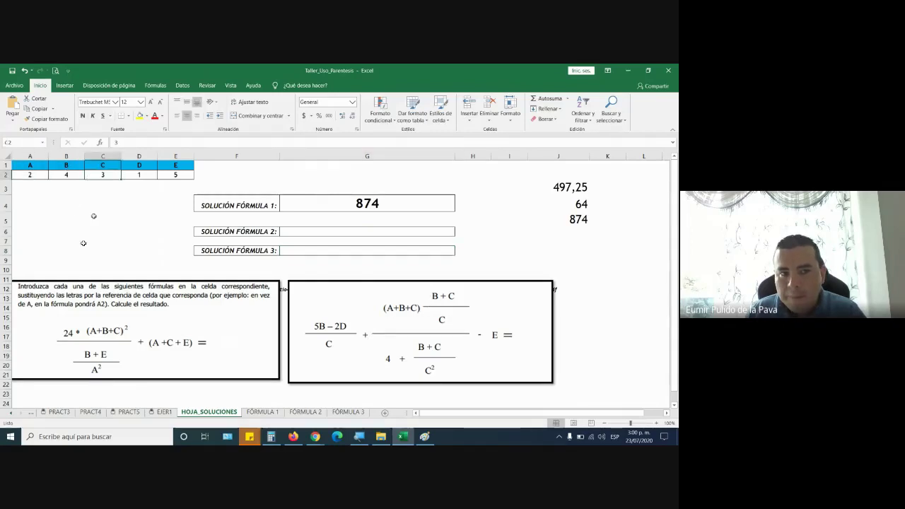
{"action": "left_click", "coordinate": [142, 175]}
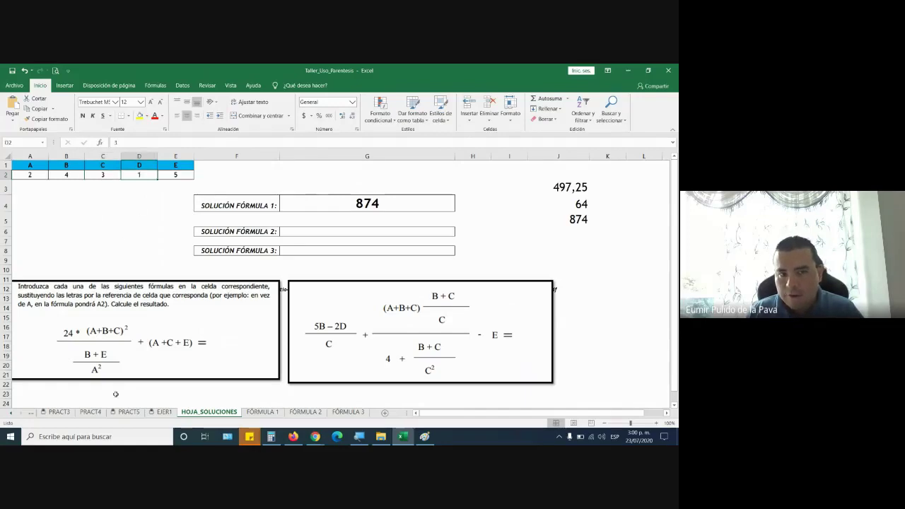
{"action": "left_click", "coordinate": [183, 177]}
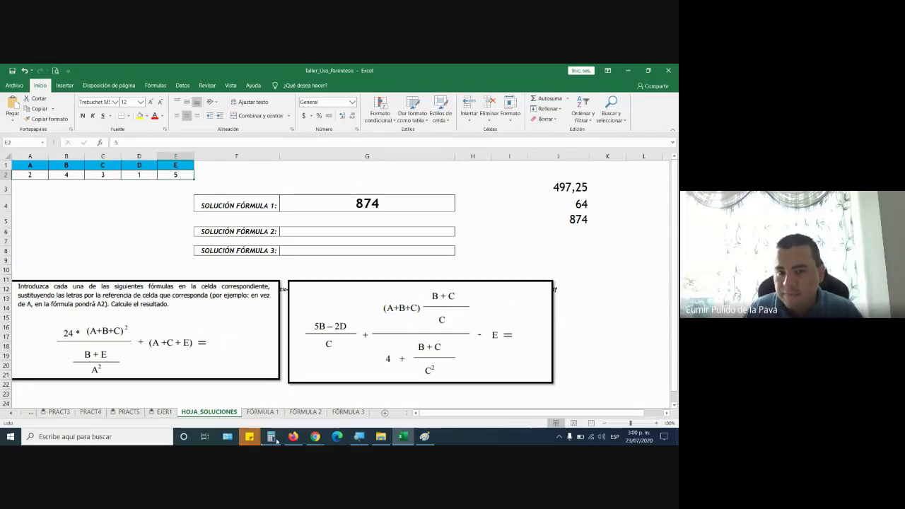
Switch to the FÓRMULA 3 exercise sheet.
{"action": "left_click", "coordinate": [348, 412]}
{"action": "key", "text": "ctrl+Page_Up"}
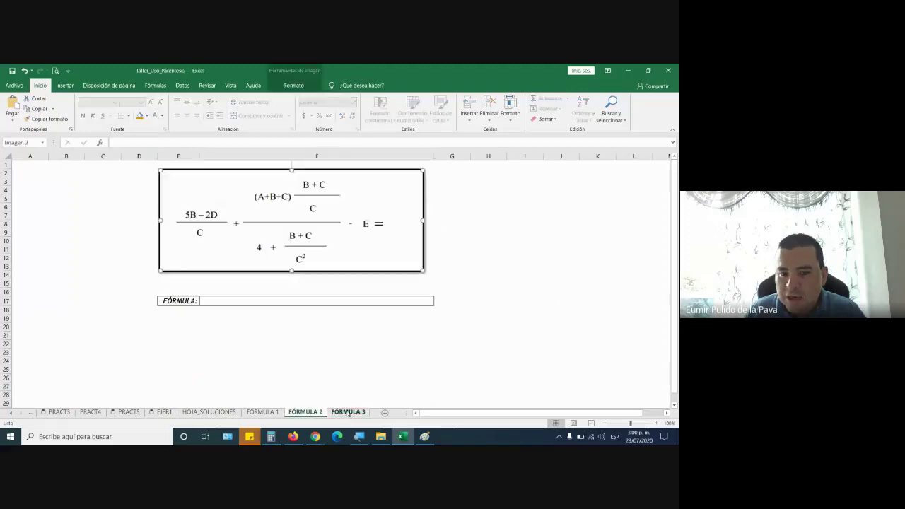
{"action": "left_click", "coordinate": [348, 412]}
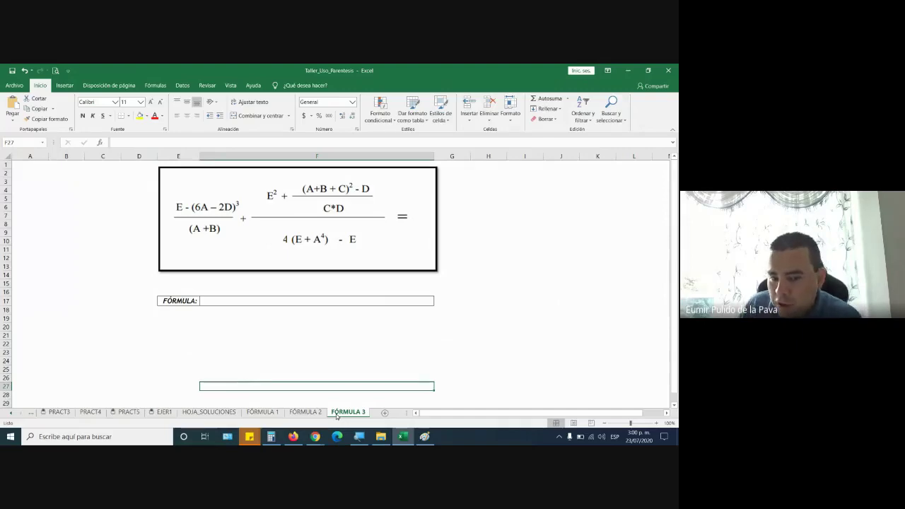
{"action": "left_click", "coordinate": [281, 440]}
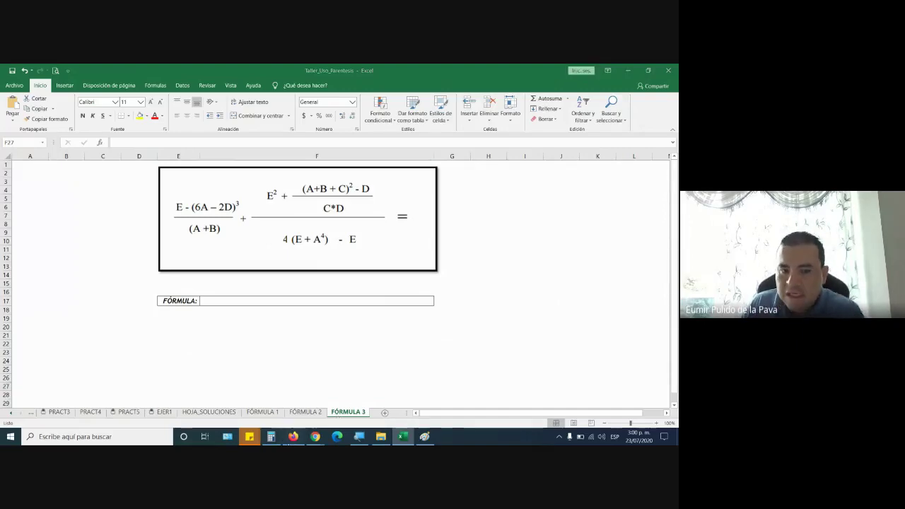
Open EDUMATICA in a new Firefox tab and log in with the student's username and password.
{"action": "left_click", "coordinate": [293, 436]}
{"action": "key", "text": "ctrl+t"}
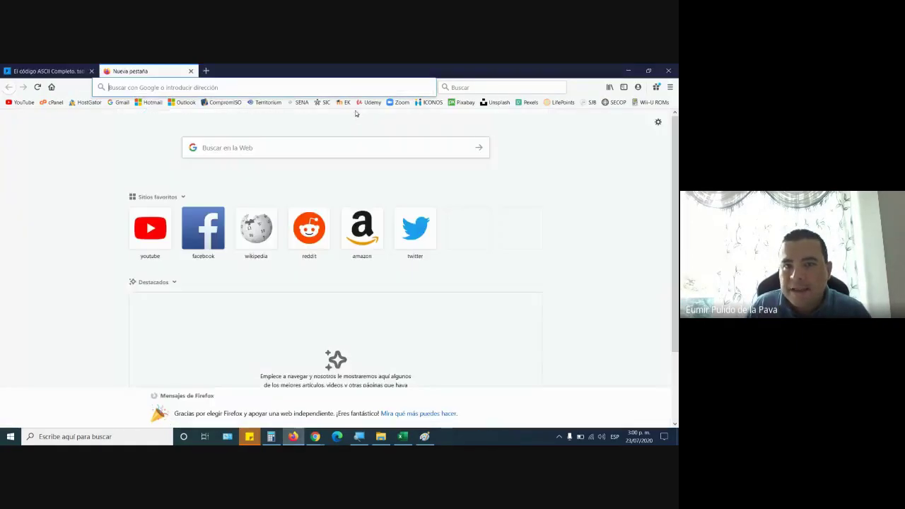
{"action": "left_click", "coordinate": [351, 104]}
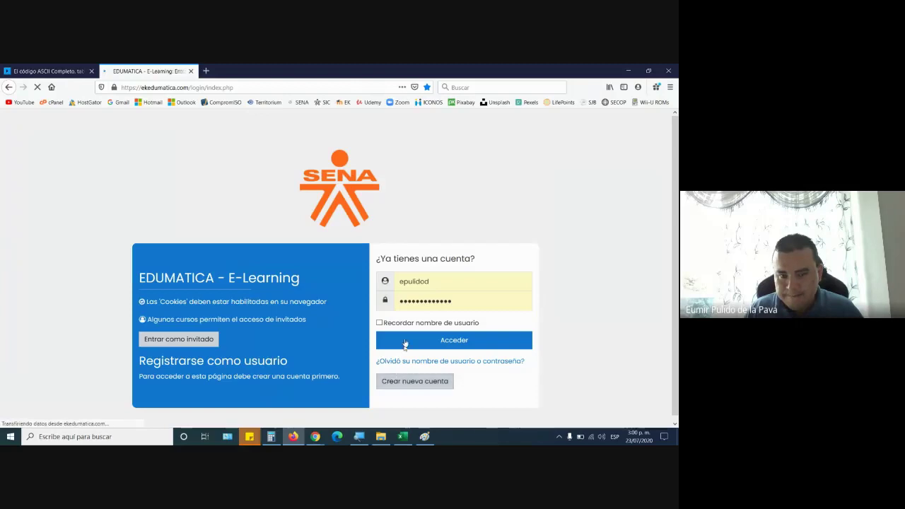
{"action": "double_click", "coordinate": [438, 280]}
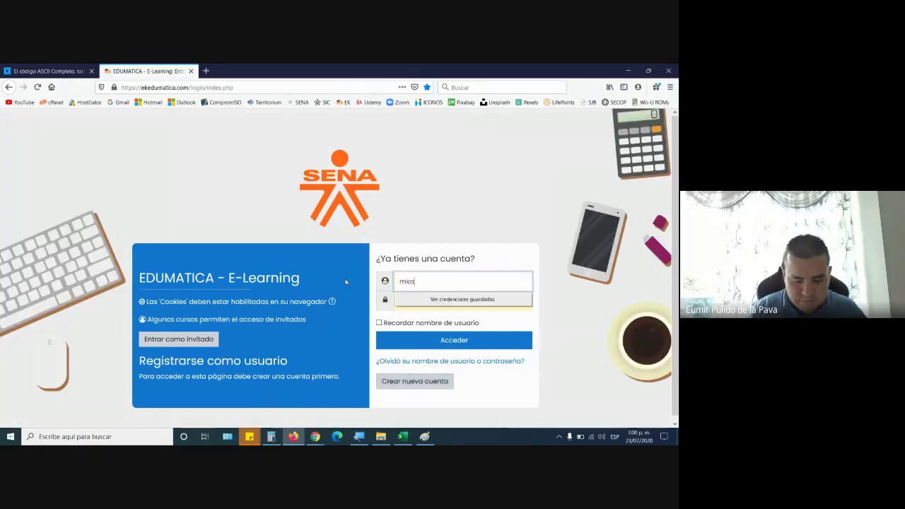
{"action": "key", "text": "Tab"}
{"action": "type", "text": "1"}
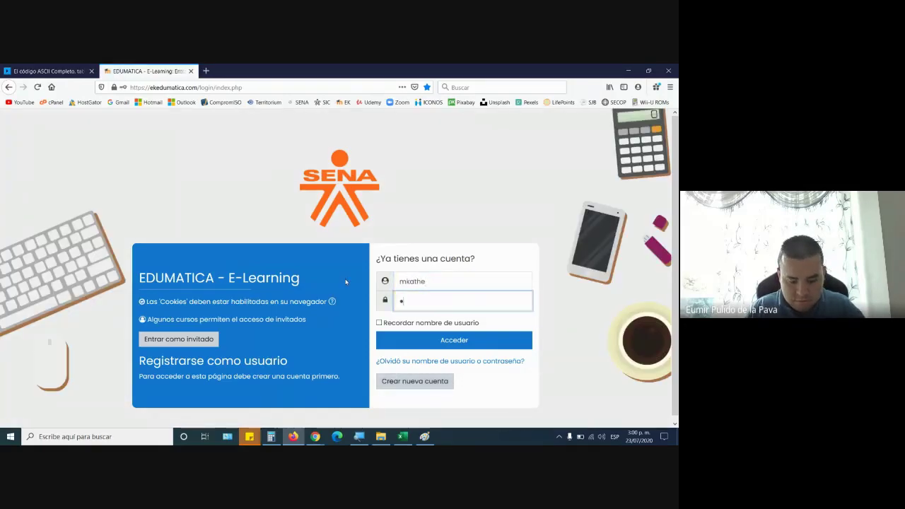
{"action": "left_click", "coordinate": [469, 341]}
{"action": "left_click", "coordinate": [234, 165]}
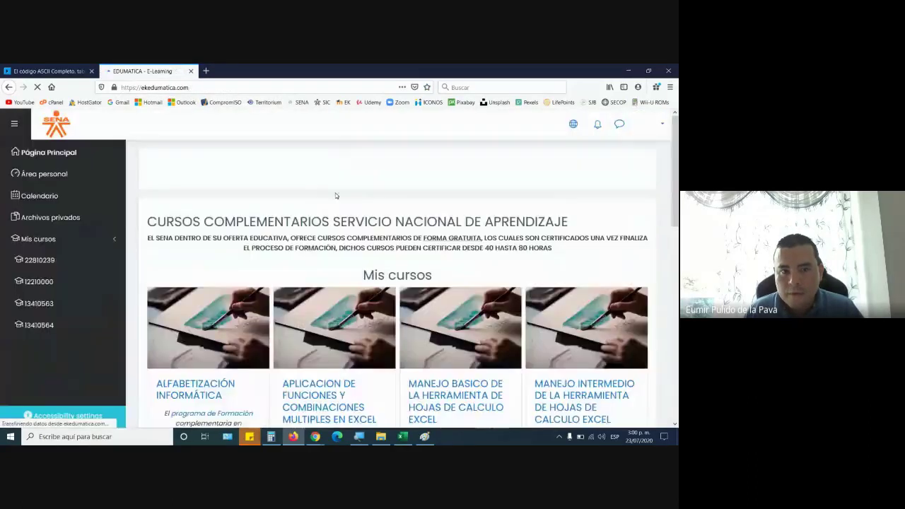
Open the MANEJO BASICO Excel course, then return to the Google Meet call.
{"action": "scroll", "coordinate": [371, 233], "scroll_direction": "down", "scroll_amount": 2}
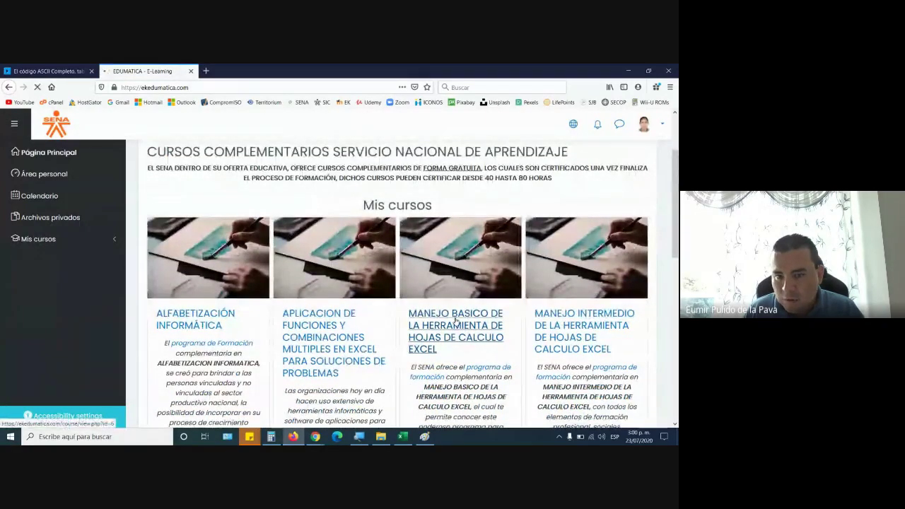
{"action": "left_click", "coordinate": [456, 320]}
{"action": "scroll", "coordinate": [457, 321], "scroll_direction": "down", "scroll_amount": 6}
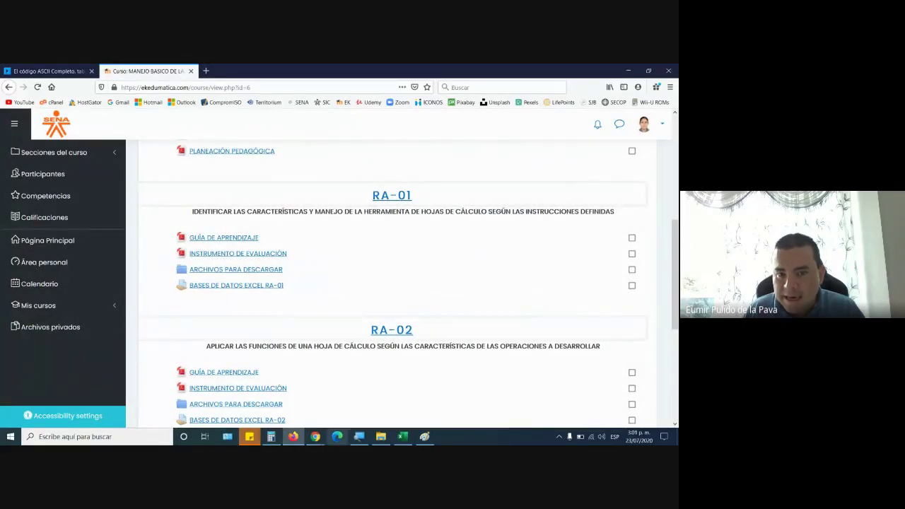
{"action": "mouse_move", "coordinate": [315, 436]}
{"action": "left_click", "coordinate": [262, 396]}
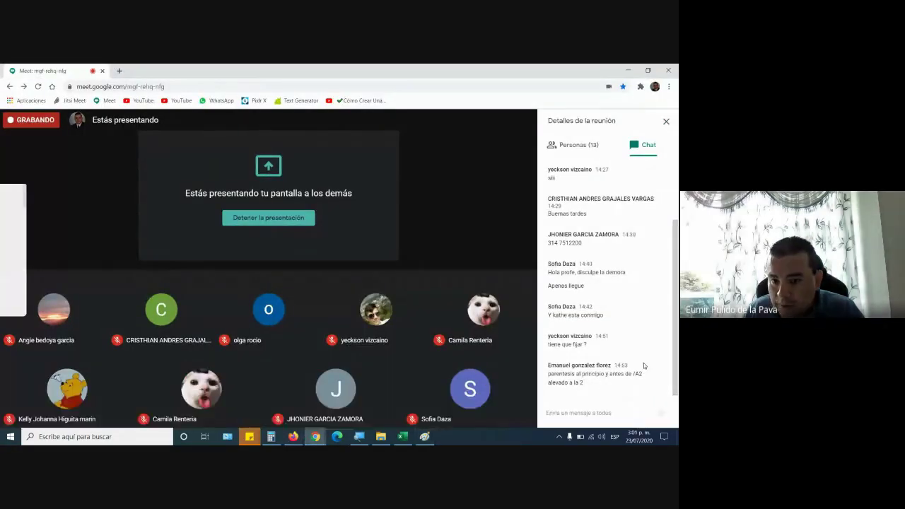
Show the JERARQUÍA DE OPERADORES notes in Paint, then return to the EDUMATICA course in Firefox.
{"action": "left_click", "coordinate": [424, 437]}
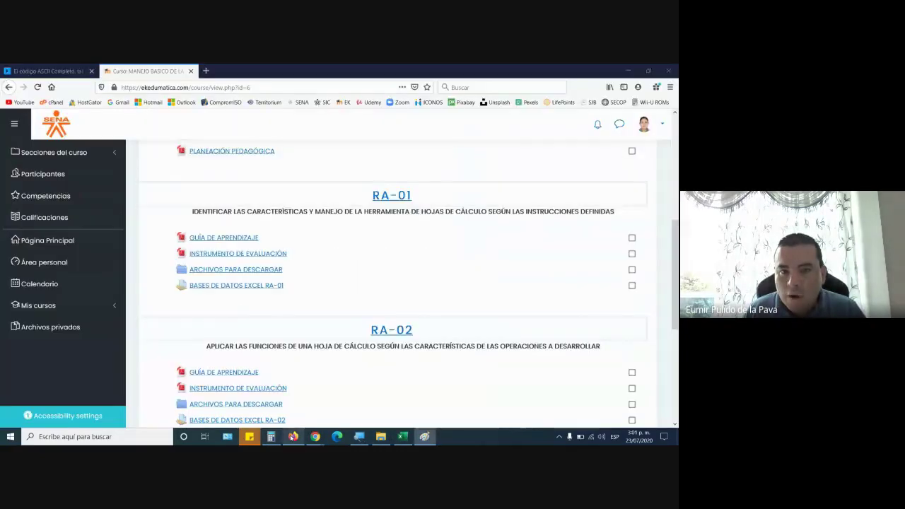
{"action": "left_click", "coordinate": [293, 437]}
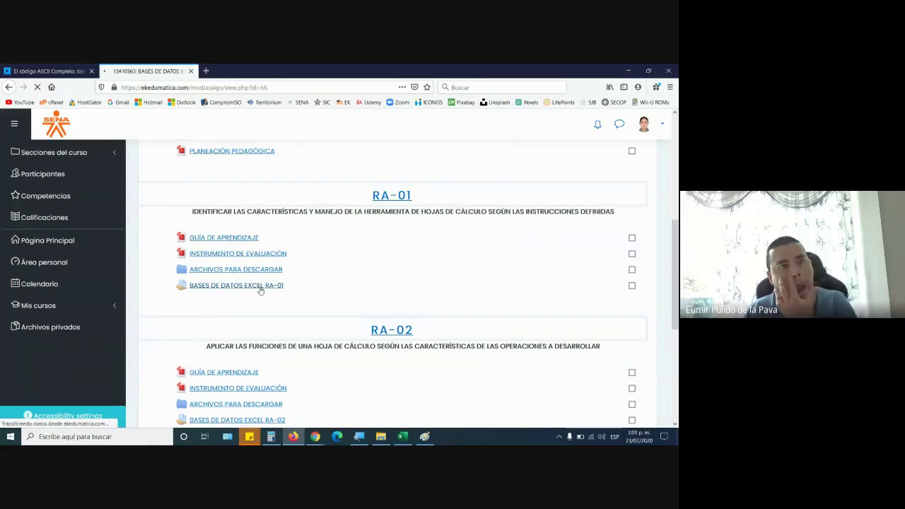
Start a BASES DE DATOS EXCEL RA-01 submission and open the Archivos enviados file picker.
{"action": "scroll", "coordinate": [182, 209], "scroll_direction": "down", "scroll_amount": 2}
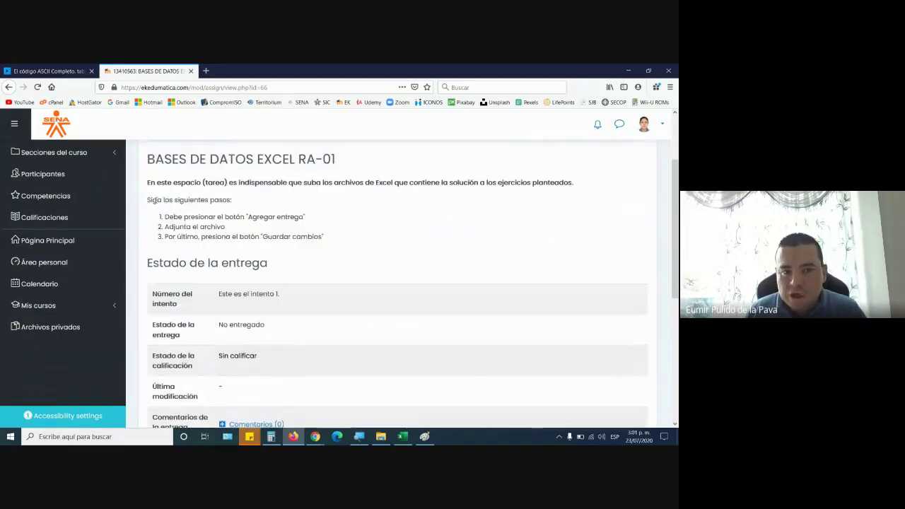
{"action": "left_click_drag", "start_coordinate": [155, 200], "coordinate": [359, 241]}
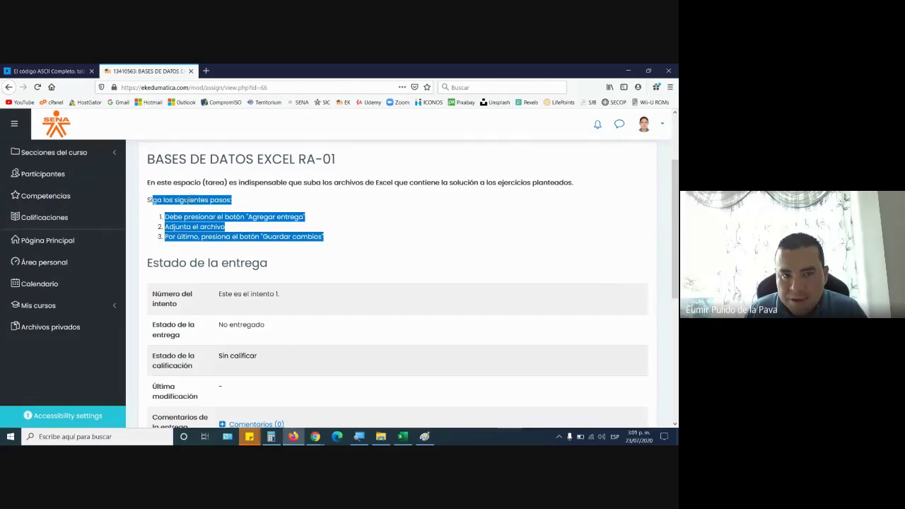
{"action": "left_click", "coordinate": [188, 190]}
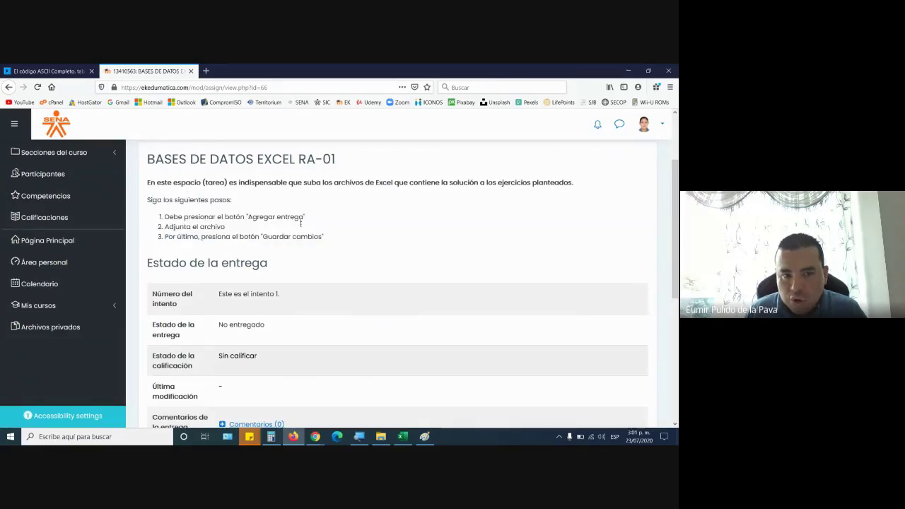
{"action": "scroll", "coordinate": [300, 226], "scroll_direction": "down", "scroll_amount": 5}
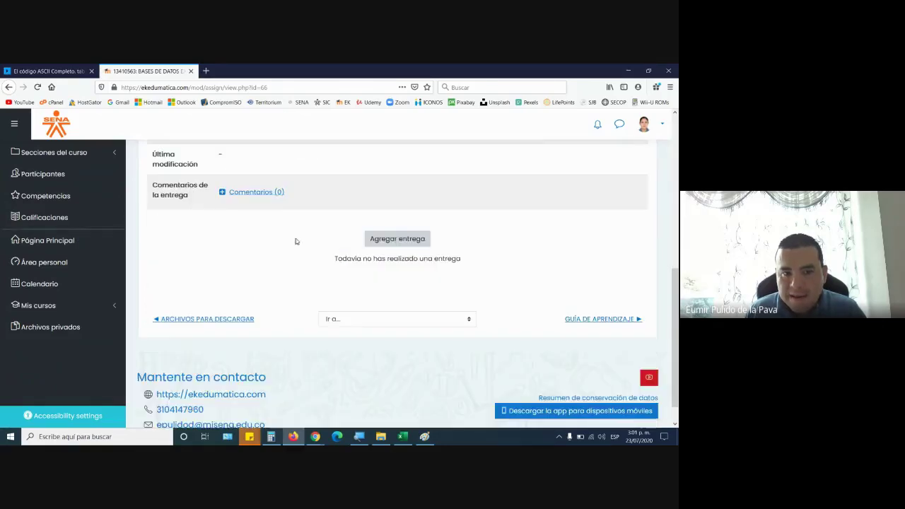
{"action": "left_click", "coordinate": [402, 241]}
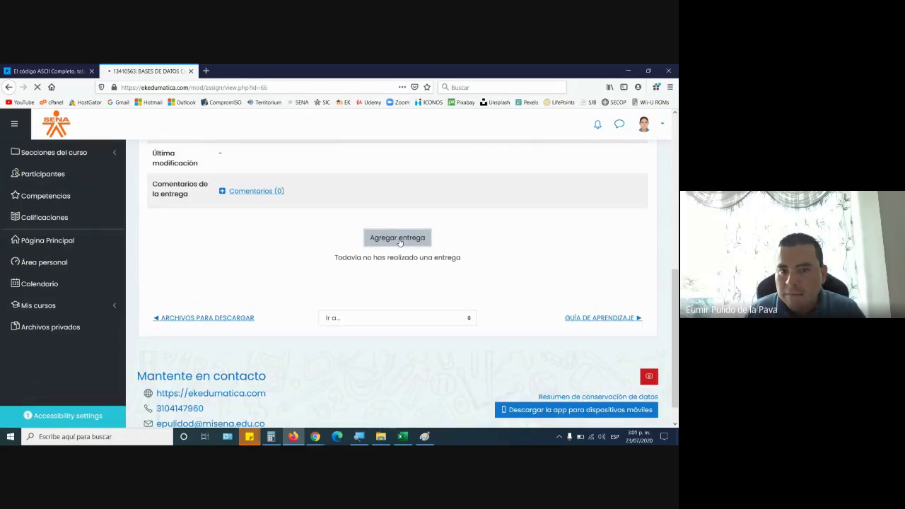
{"action": "scroll", "coordinate": [403, 243], "scroll_direction": "down", "scroll_amount": 2}
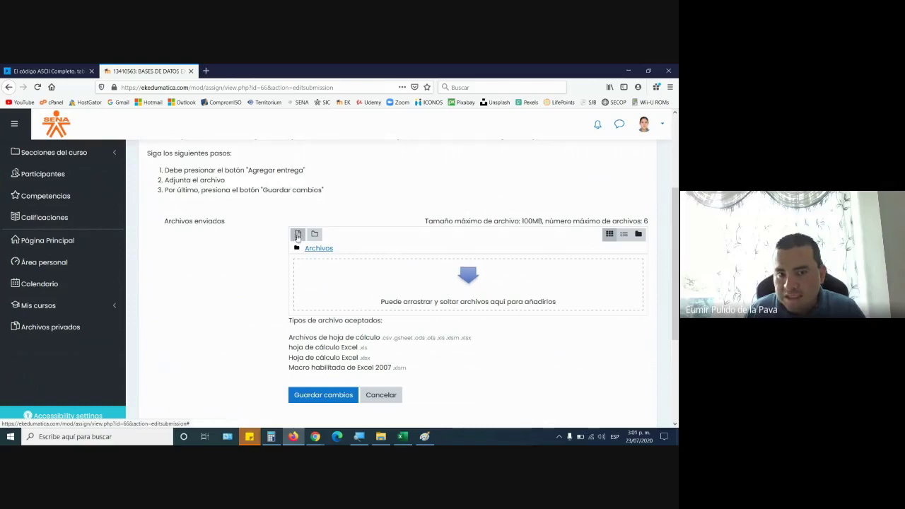
{"action": "left_click", "coordinate": [298, 235]}
Upload the Taller_Uso_Parentesis workbook to the submission's files.
{"action": "left_click", "coordinate": [205, 209]}
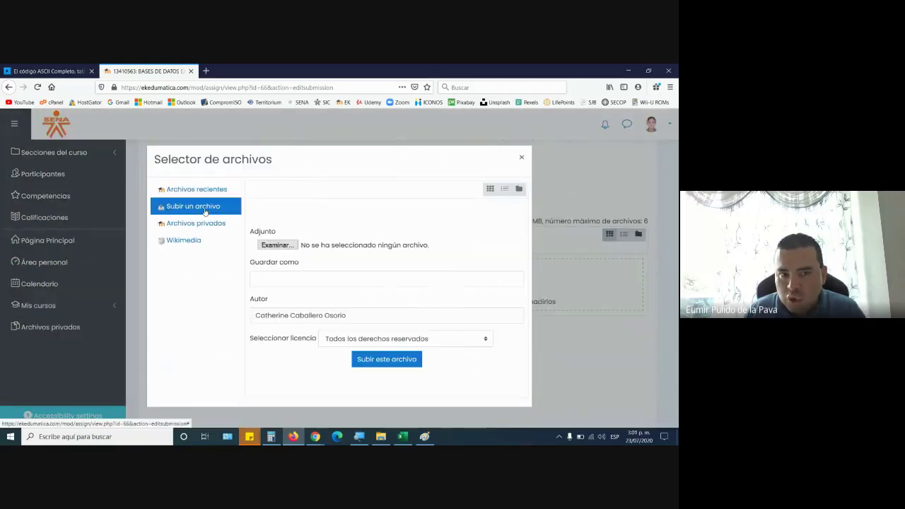
{"action": "left_click", "coordinate": [278, 245]}
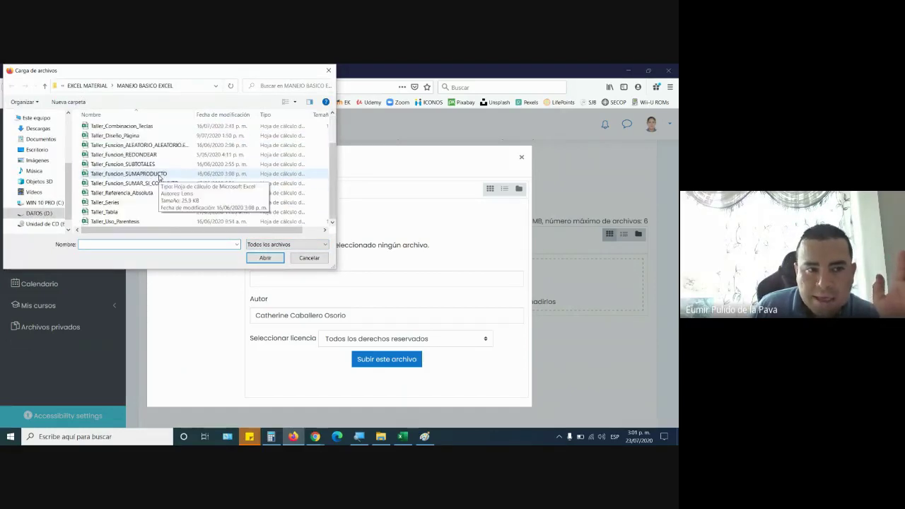
{"action": "left_click", "coordinate": [138, 138]}
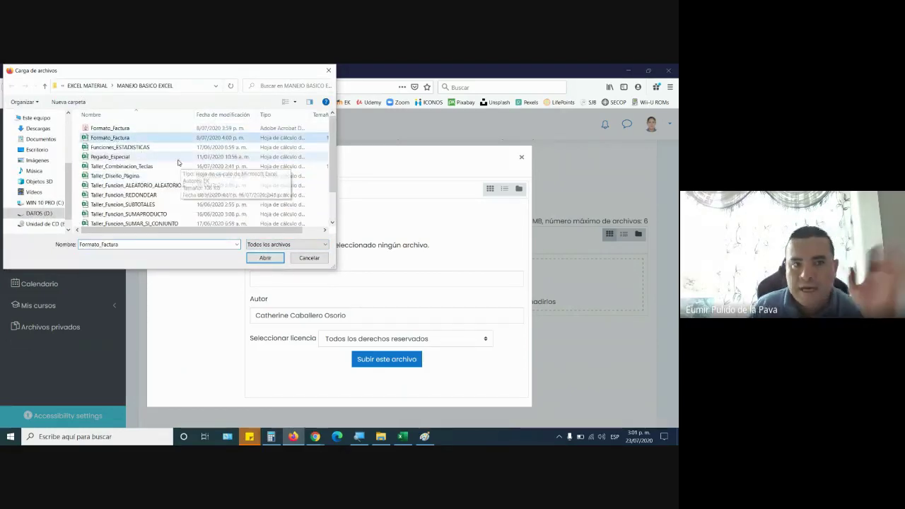
{"action": "scroll", "coordinate": [187, 219], "scroll_direction": "down", "scroll_amount": 1}
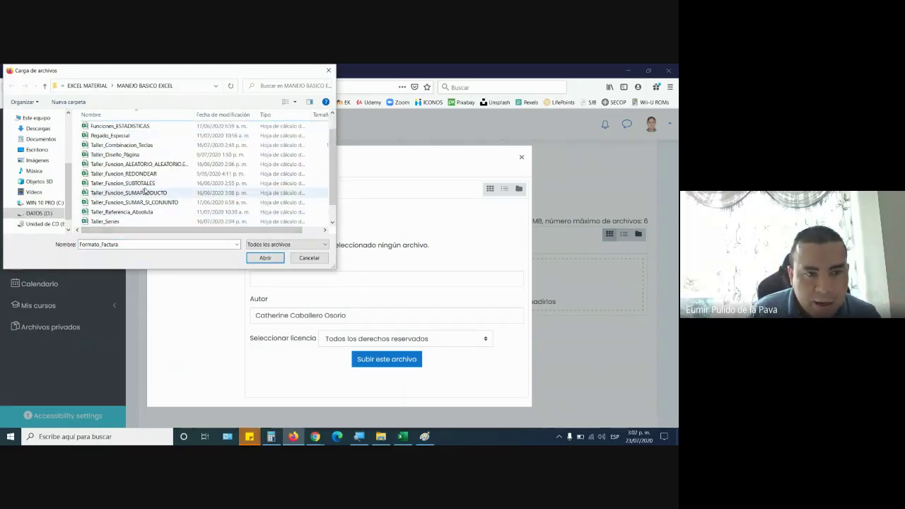
{"action": "scroll", "coordinate": [153, 207], "scroll_direction": "down", "scroll_amount": 1}
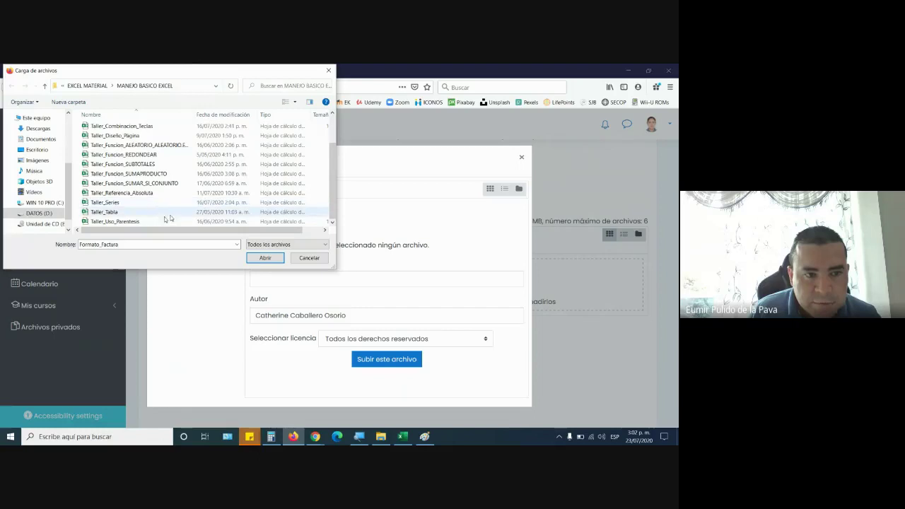
{"action": "left_click", "coordinate": [145, 221]}
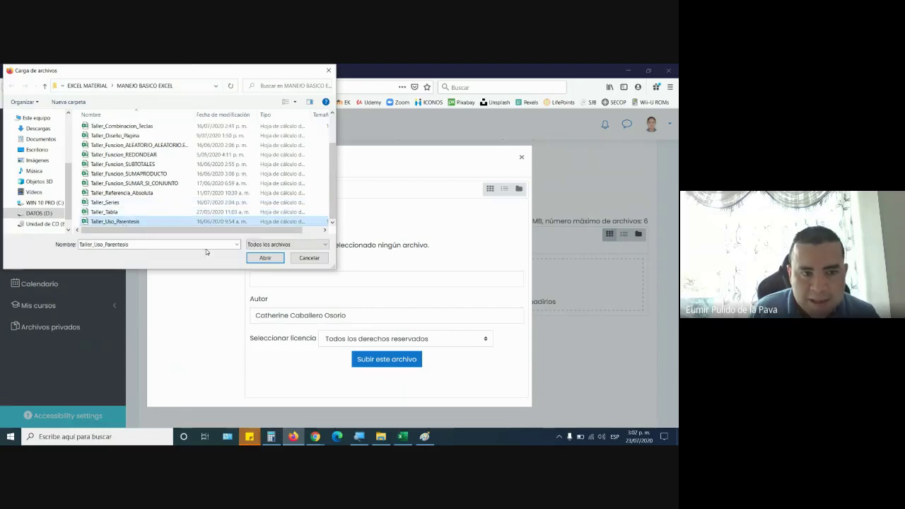
{"action": "left_click", "coordinate": [263, 258]}
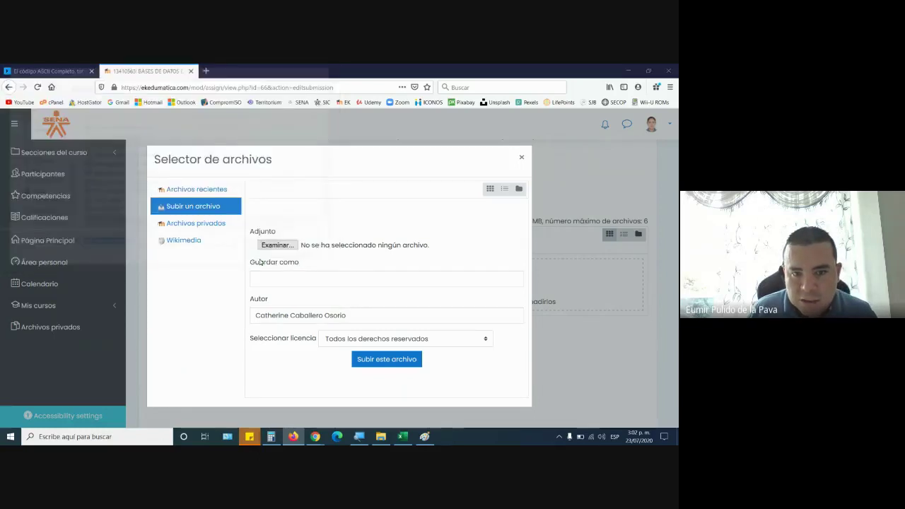
{"action": "left_click", "coordinate": [384, 362]}
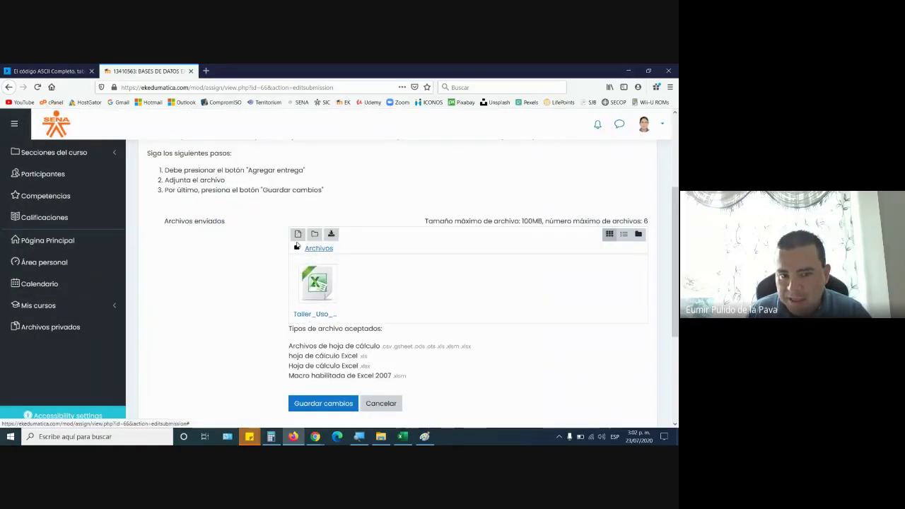
Upload Formato_Factura as well, then cancel the submission without saving.
{"action": "left_click", "coordinate": [298, 234]}
{"action": "left_click", "coordinate": [292, 246]}
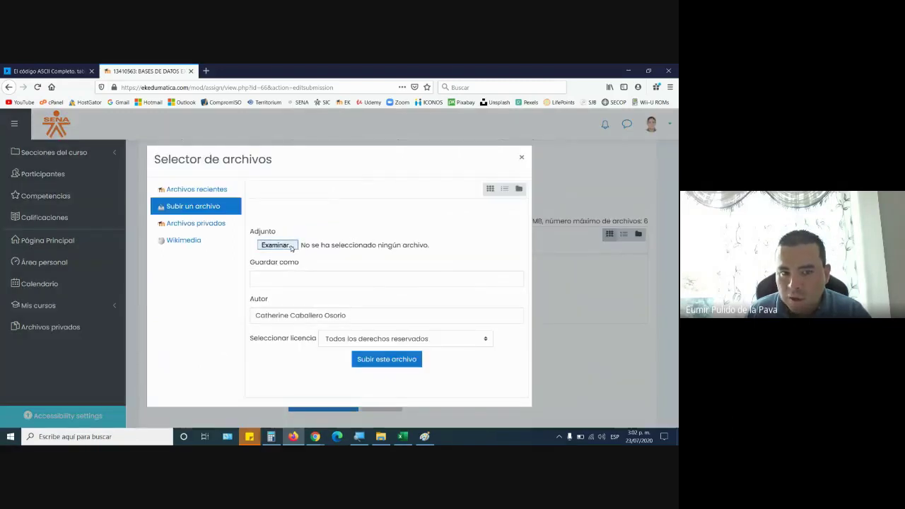
{"action": "left_click", "coordinate": [108, 138]}
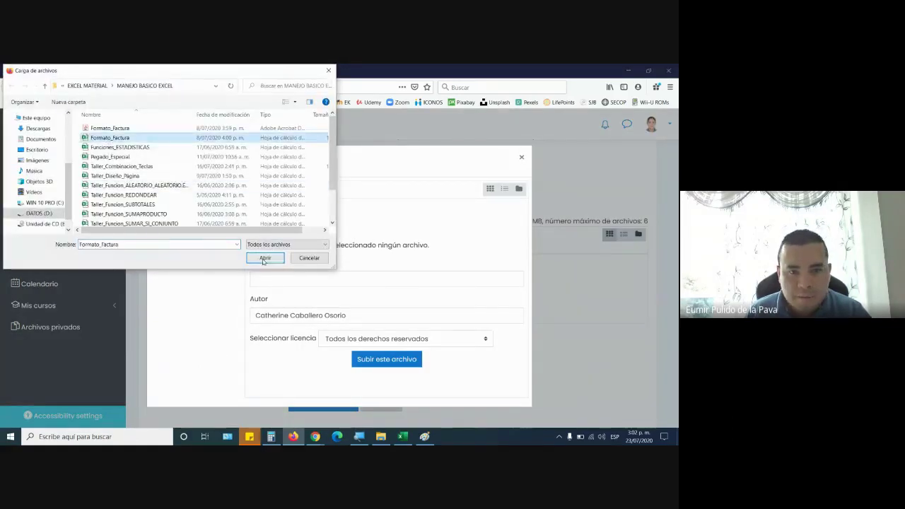
{"action": "left_click", "coordinate": [265, 258]}
{"action": "left_click", "coordinate": [381, 361]}
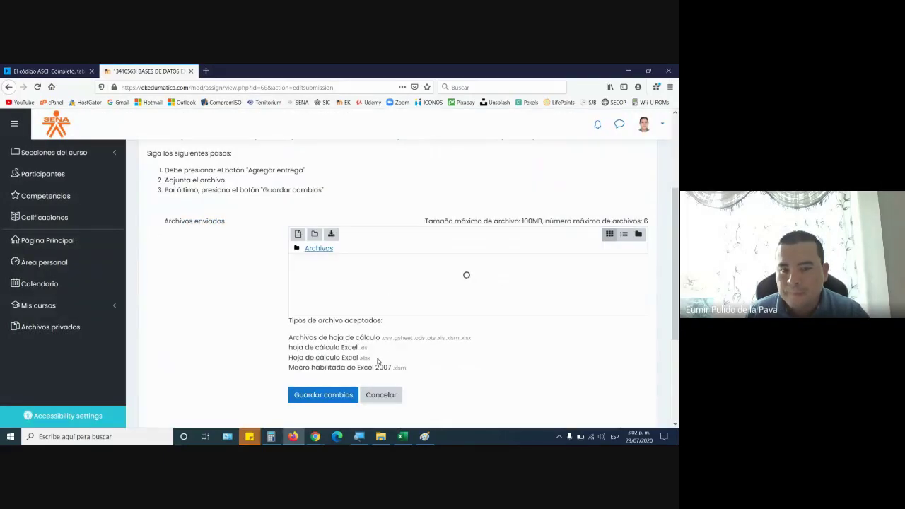
{"action": "scroll", "coordinate": [325, 227], "scroll_direction": "down", "scroll_amount": 2}
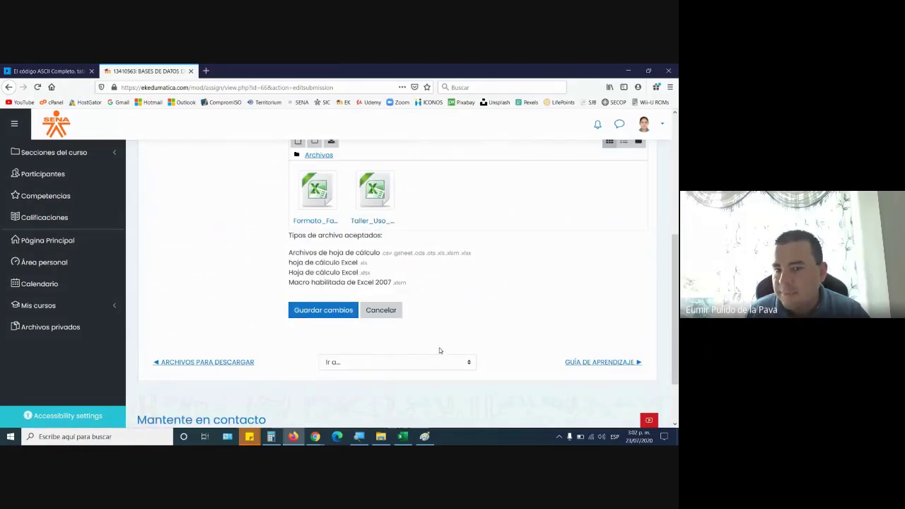
{"action": "scroll", "coordinate": [439, 351], "scroll_direction": "up", "scroll_amount": 5}
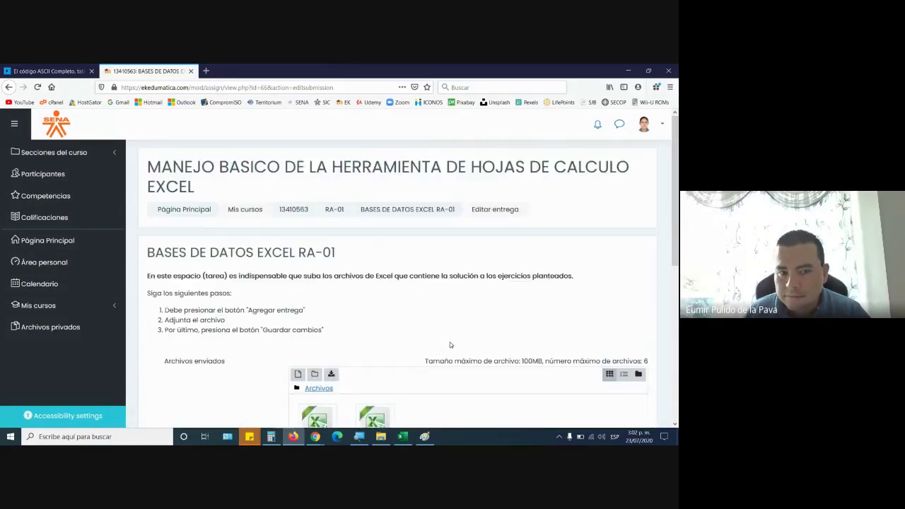
{"action": "scroll", "coordinate": [450, 344], "scroll_direction": "down", "scroll_amount": 5}
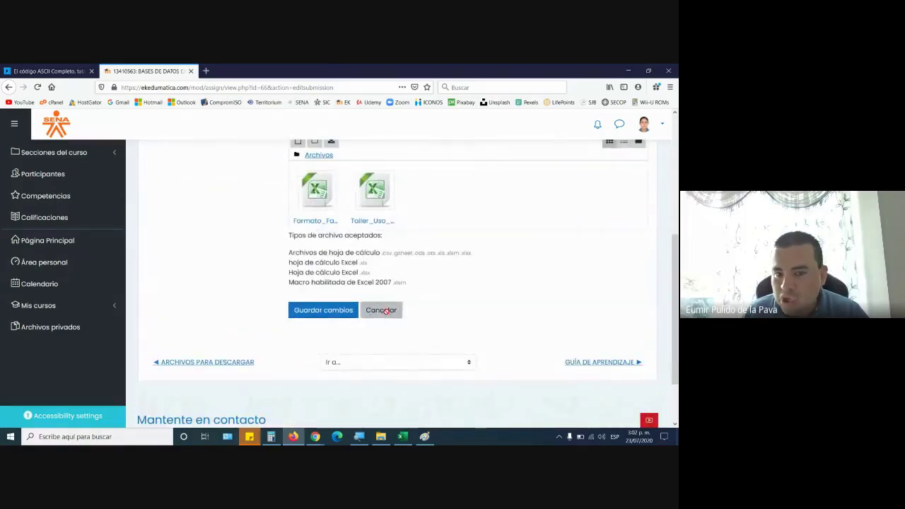
{"action": "left_click", "coordinate": [386, 312]}
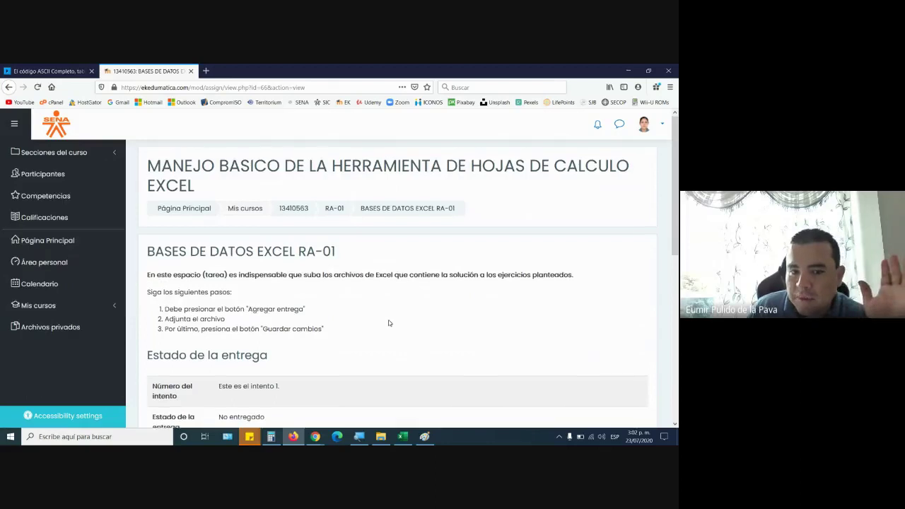
Go back to the assignment's submission editing page.
{"action": "scroll", "coordinate": [425, 321], "scroll_direction": "down", "scroll_amount": 5}
{"action": "scroll", "coordinate": [433, 309], "scroll_direction": "up", "scroll_amount": 1}
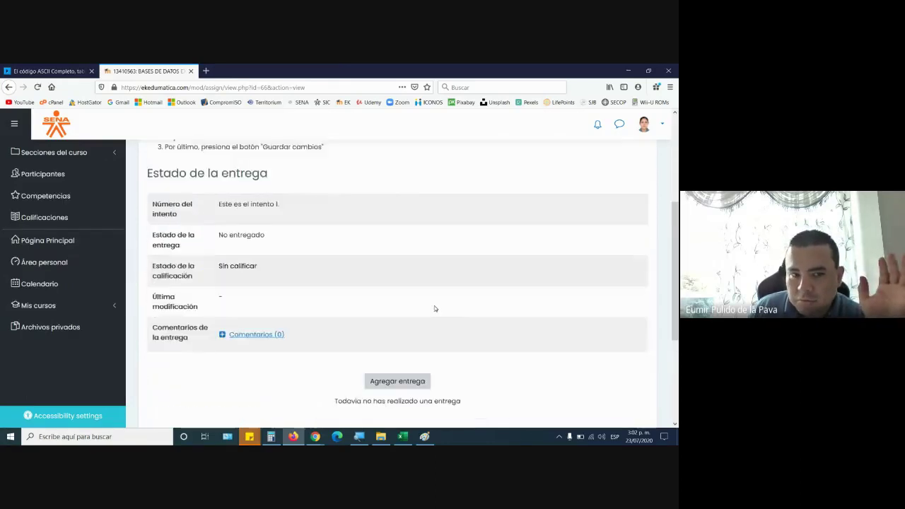
{"action": "scroll", "coordinate": [433, 309], "scroll_direction": "up", "scroll_amount": 4}
{"action": "left_click", "coordinate": [9, 87]}
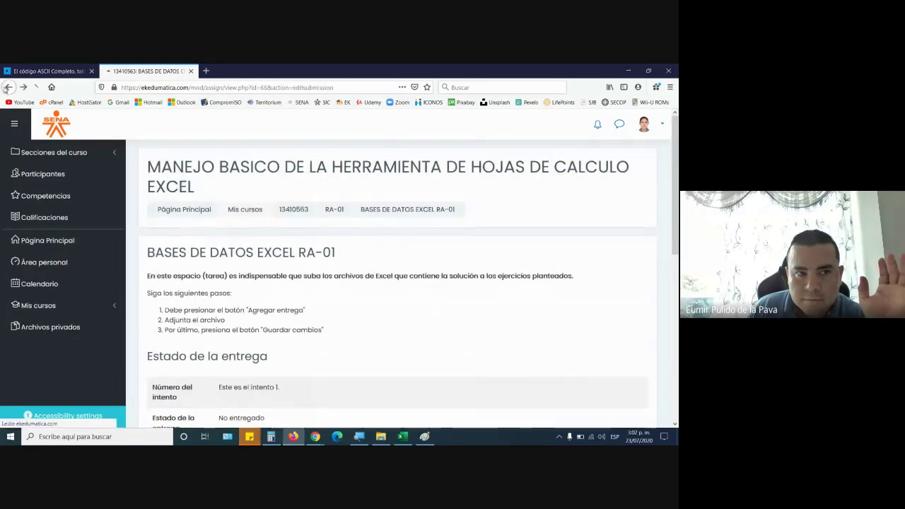
Open the course's 13410563 main page, then bring the Google Meet call forward.
{"action": "scroll", "coordinate": [357, 261], "scroll_direction": "up", "scroll_amount": 5}
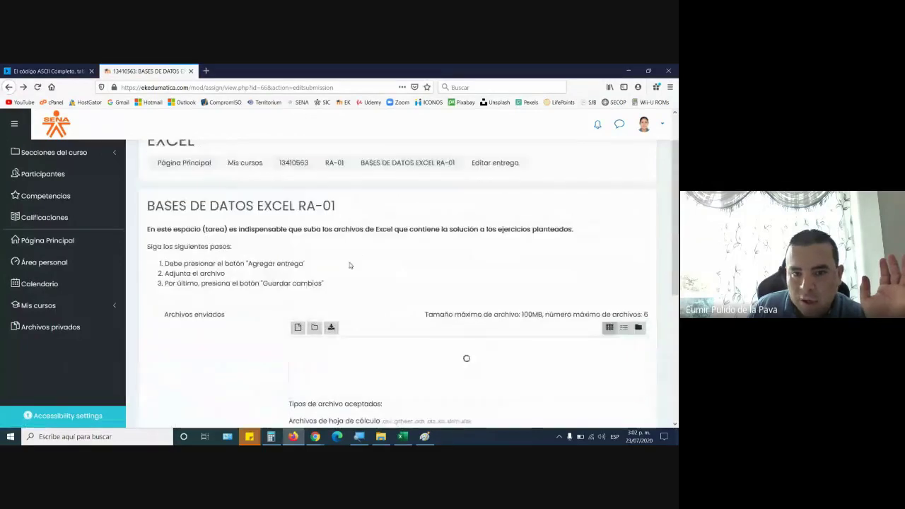
{"action": "scroll", "coordinate": [350, 265], "scroll_direction": "up", "scroll_amount": 1}
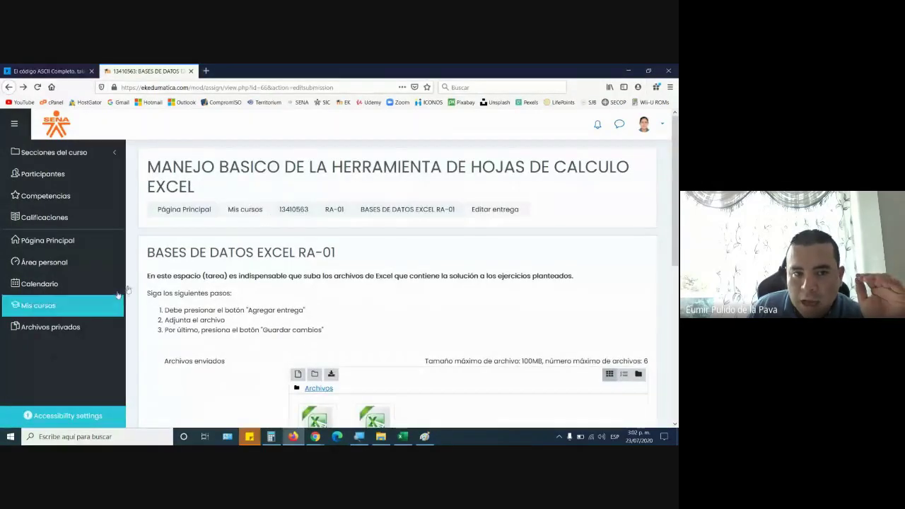
{"action": "left_click", "coordinate": [295, 211]}
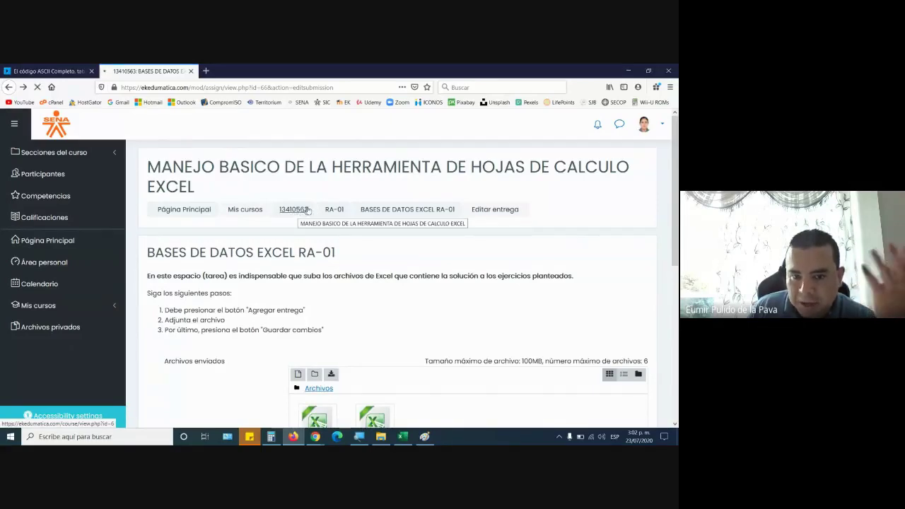
{"action": "mouse_move", "coordinate": [315, 436]}
{"action": "left_click", "coordinate": [383, 418]}
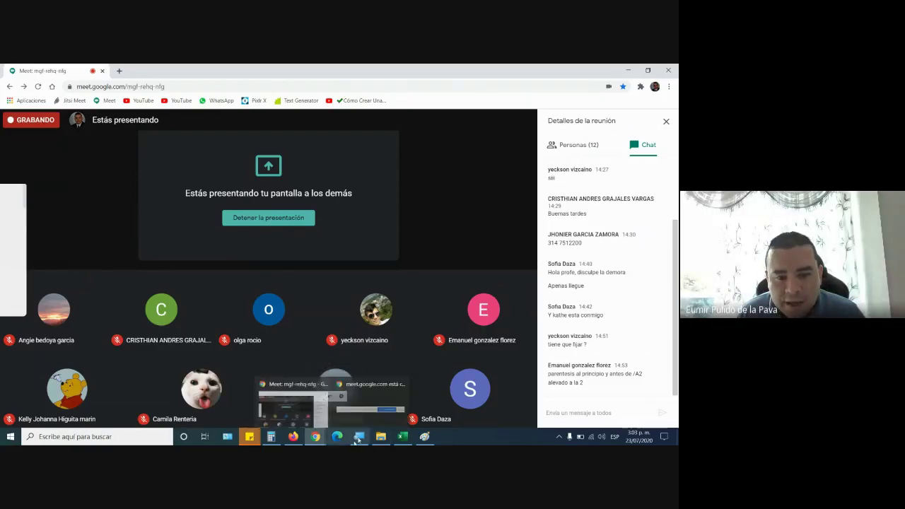
Switch the meeting details panel from chat to the Personas list of 12 participants.
{"action": "left_click", "coordinate": [358, 438]}
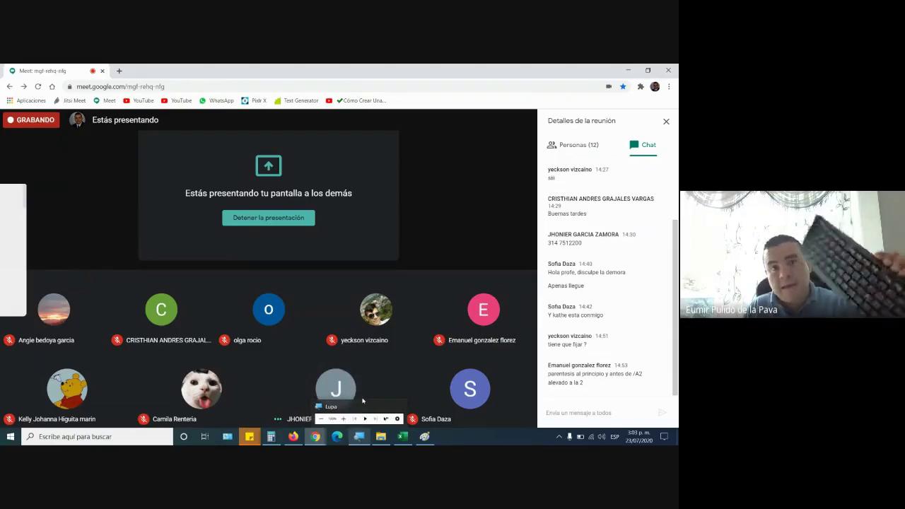
{"action": "left_click", "coordinate": [591, 146]}
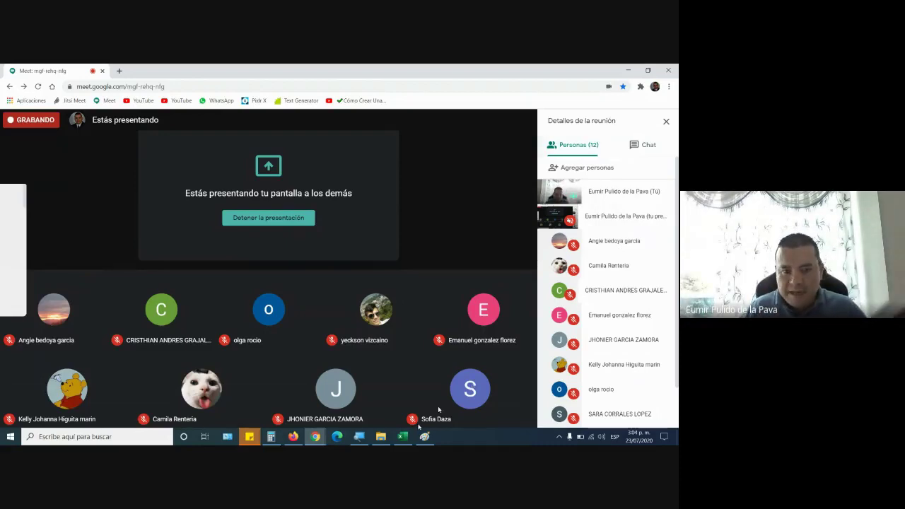
Search Google Images for teclado in a new Firefox tab.
{"action": "left_click", "coordinate": [294, 437]}
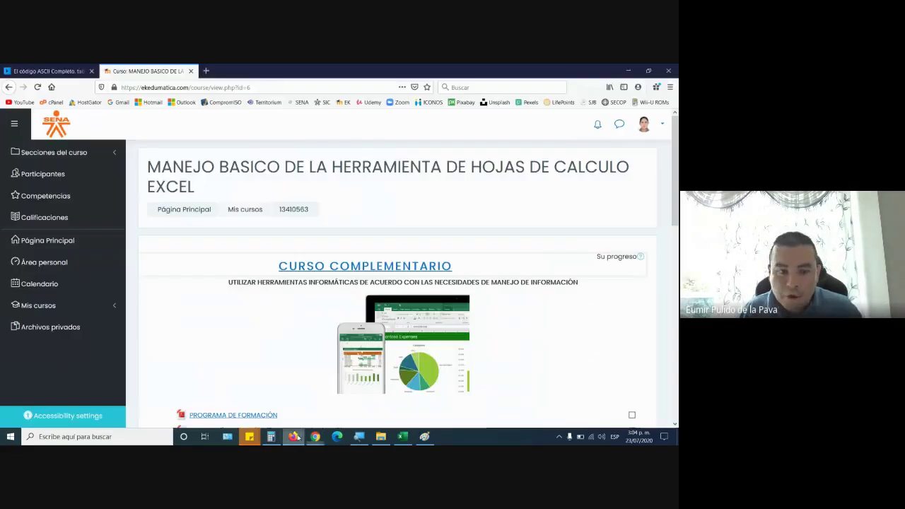
{"action": "left_click", "coordinate": [206, 71]}
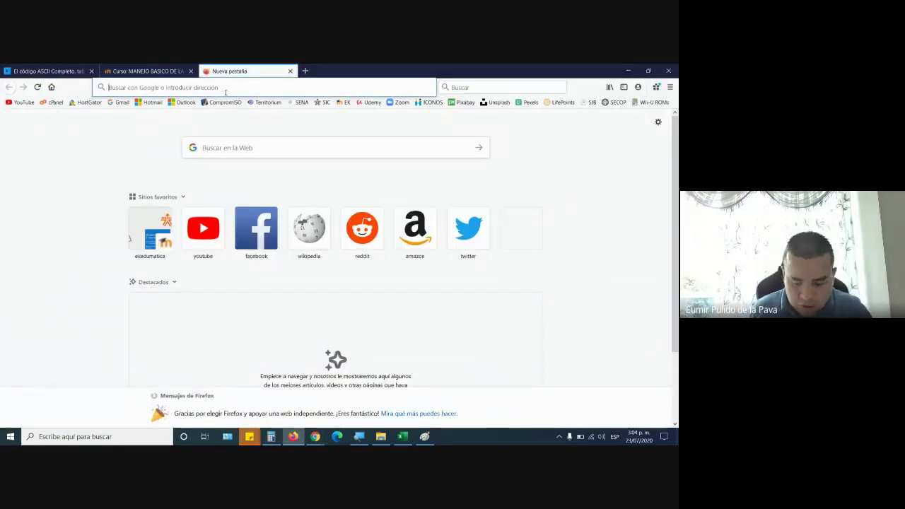
{"action": "type", "text": "teclado"}
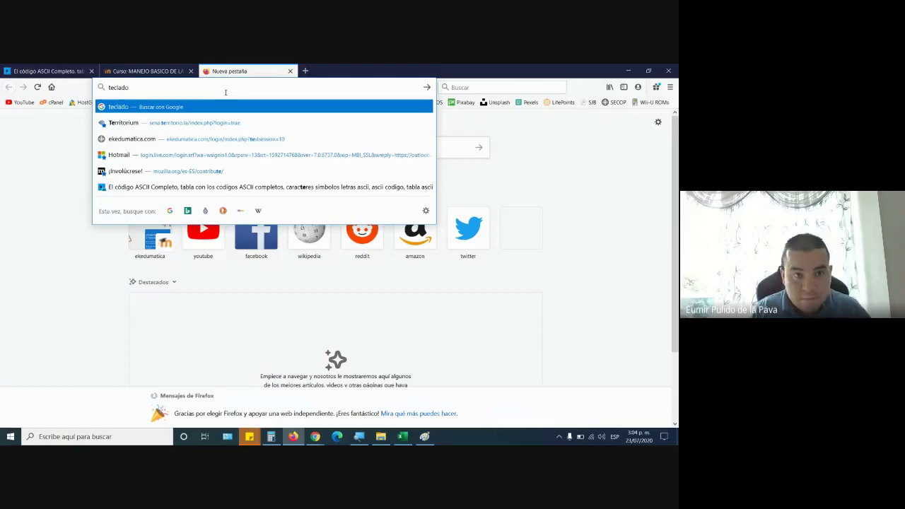
{"action": "key", "text": "Return"}
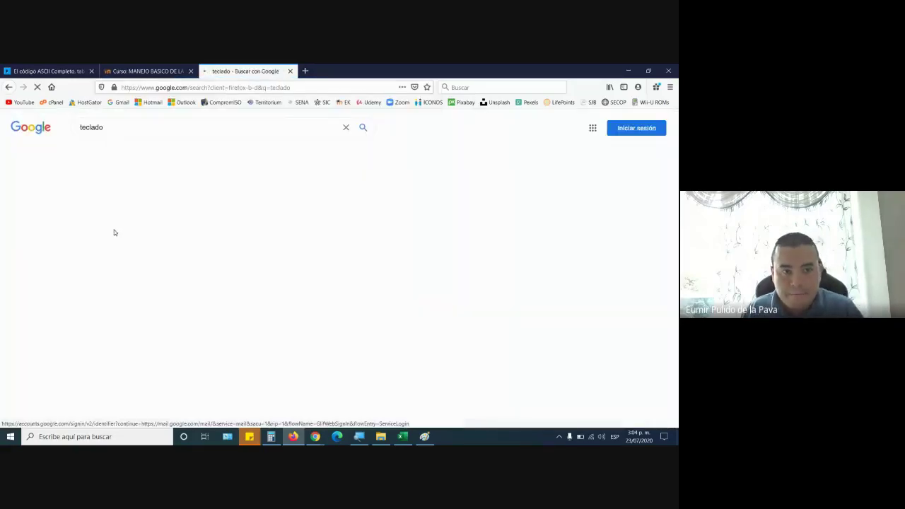
{"action": "left_click", "coordinate": [135, 152]}
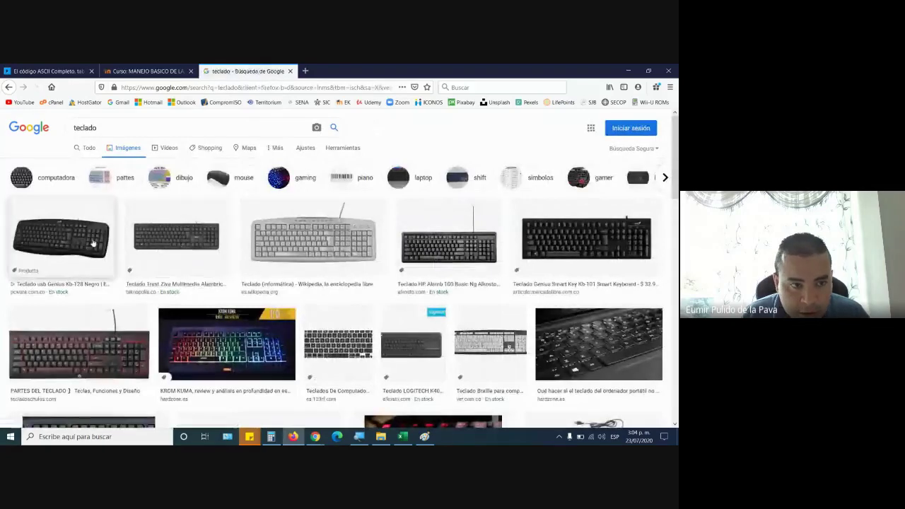
Preview the Genius Kb-101, PARTES DEL TECLADO, F1–F12 and Neon Flip keyboards, then open Neon Flip's store page.
{"action": "left_click", "coordinate": [93, 244]}
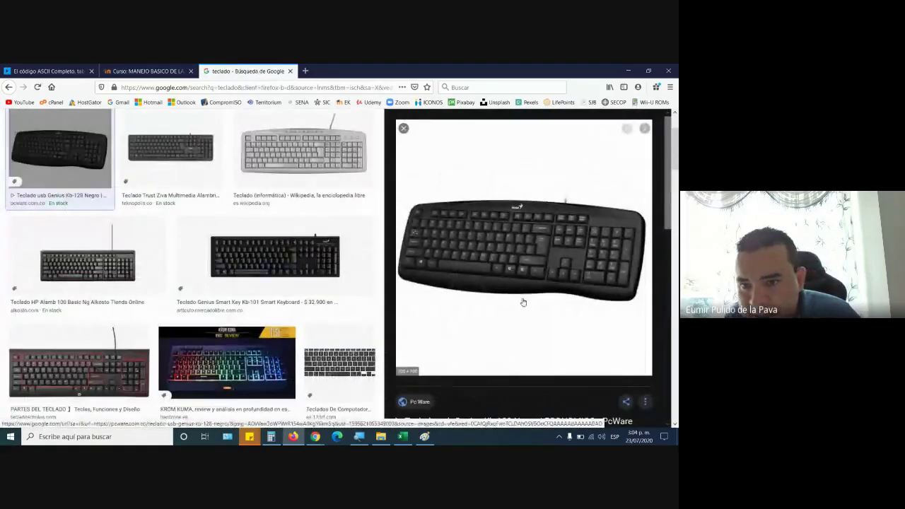
{"action": "left_click", "coordinate": [328, 283]}
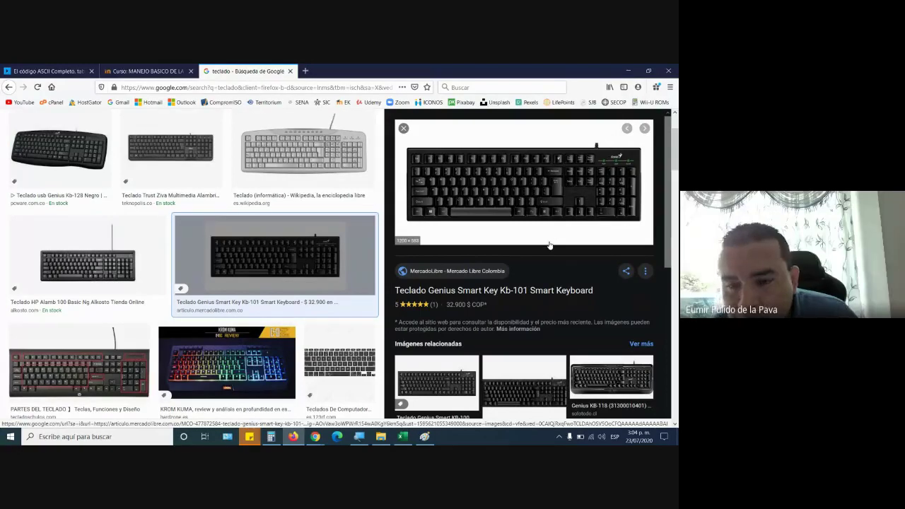
{"action": "key", "text": "Right"}
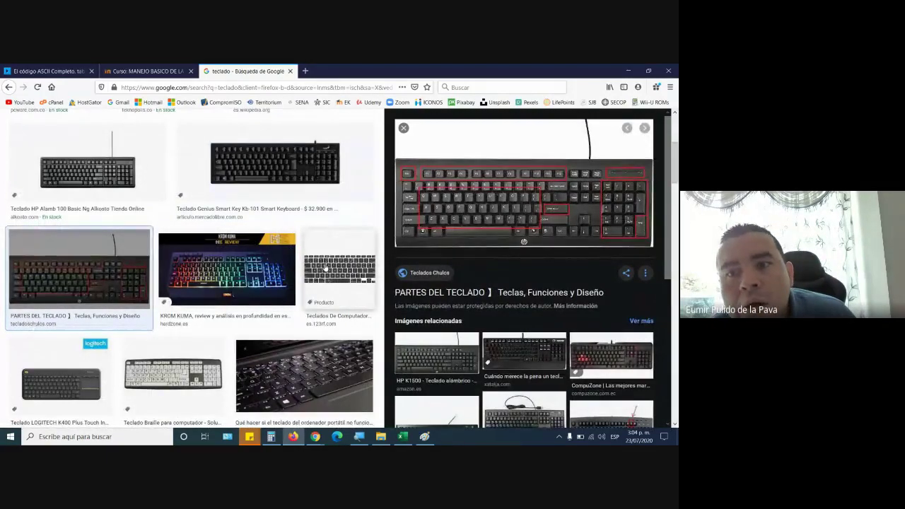
{"action": "scroll", "coordinate": [326, 269], "scroll_direction": "down", "scroll_amount": 2}
{"action": "scroll", "coordinate": [212, 304], "scroll_direction": "down", "scroll_amount": 2}
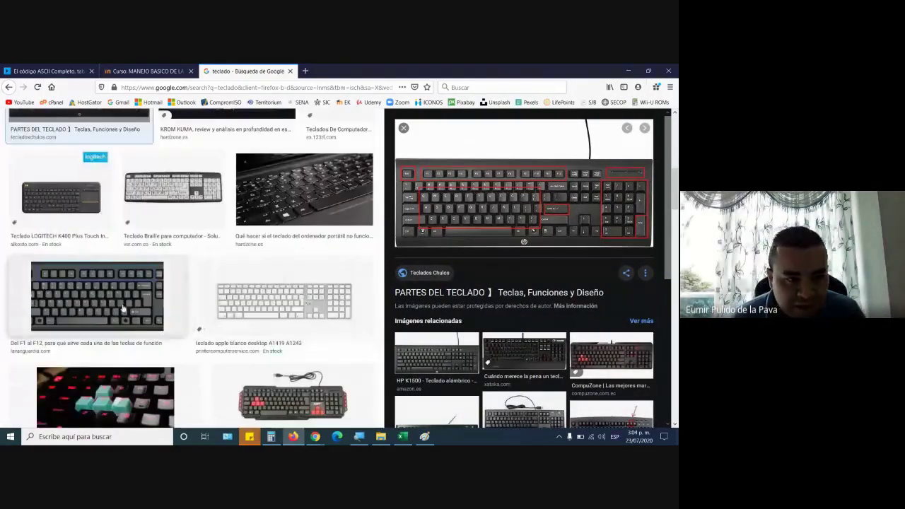
{"action": "left_click", "coordinate": [153, 323]}
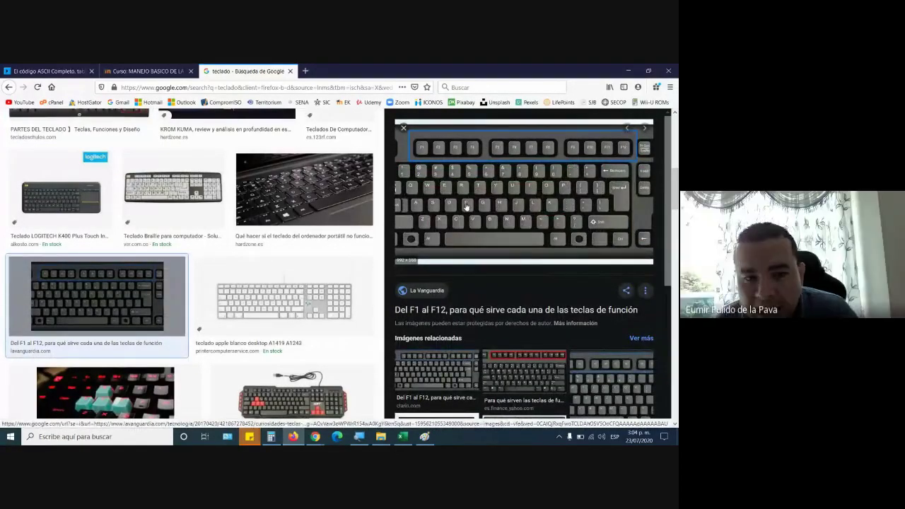
{"action": "scroll", "coordinate": [295, 318], "scroll_direction": "down", "scroll_amount": 3}
{"action": "left_click", "coordinate": [131, 331]}
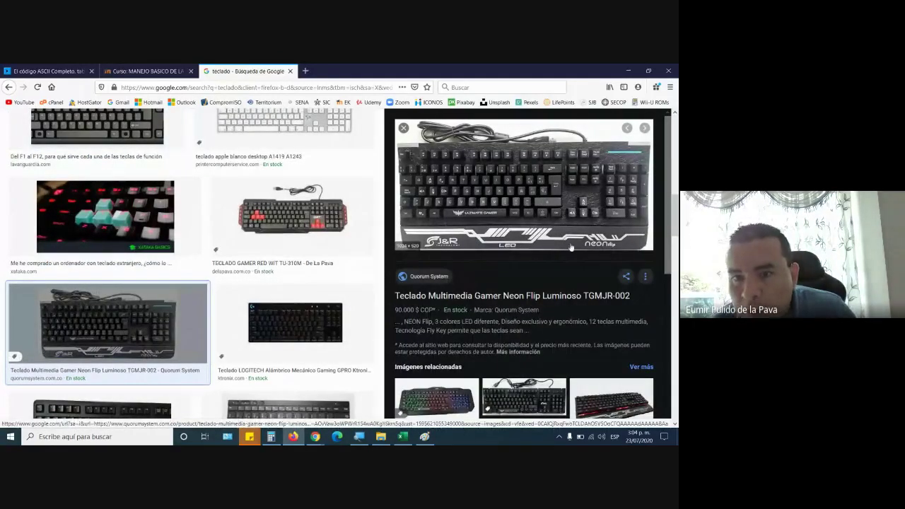
{"action": "left_click", "coordinate": [568, 200]}
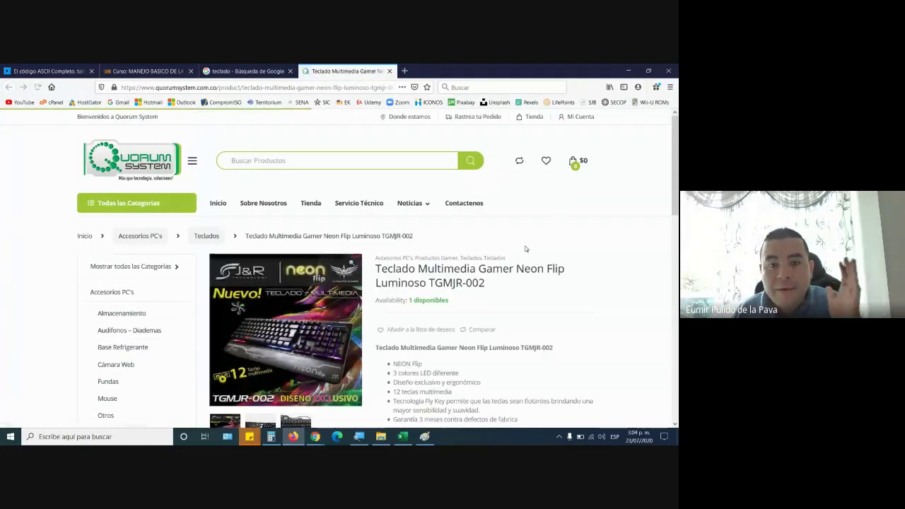
Read the Neon Flip's Descripción on the Quorum System page, then return to the Google Images results.
{"action": "scroll", "coordinate": [525, 249], "scroll_direction": "down", "scroll_amount": 5}
{"action": "scroll", "coordinate": [525, 249], "scroll_direction": "down", "scroll_amount": 2}
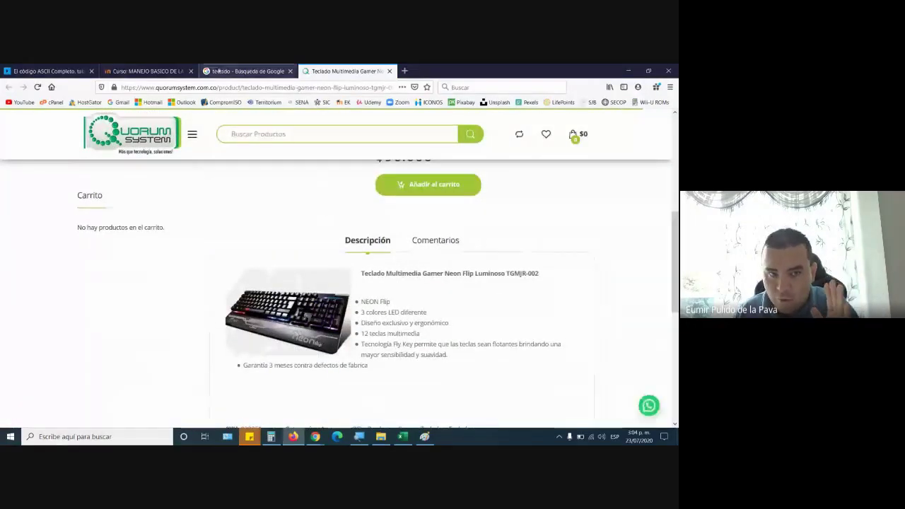
{"action": "left_click", "coordinate": [250, 71]}
{"action": "scroll", "coordinate": [456, 192], "scroll_direction": "down", "scroll_amount": 2}
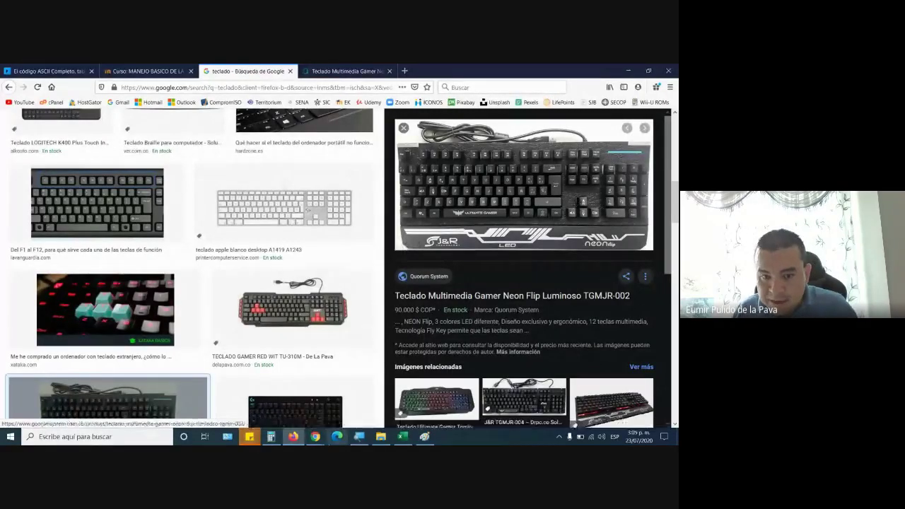
Turn on Windows Magnifier and zoom the screen from 100% to 200%.
{"action": "left_click", "coordinate": [359, 437]}
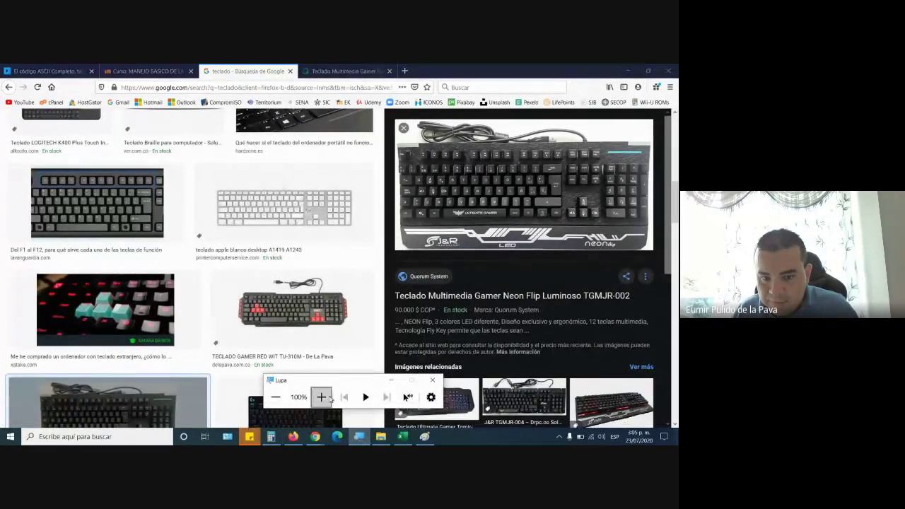
{"action": "left_click", "coordinate": [322, 397]}
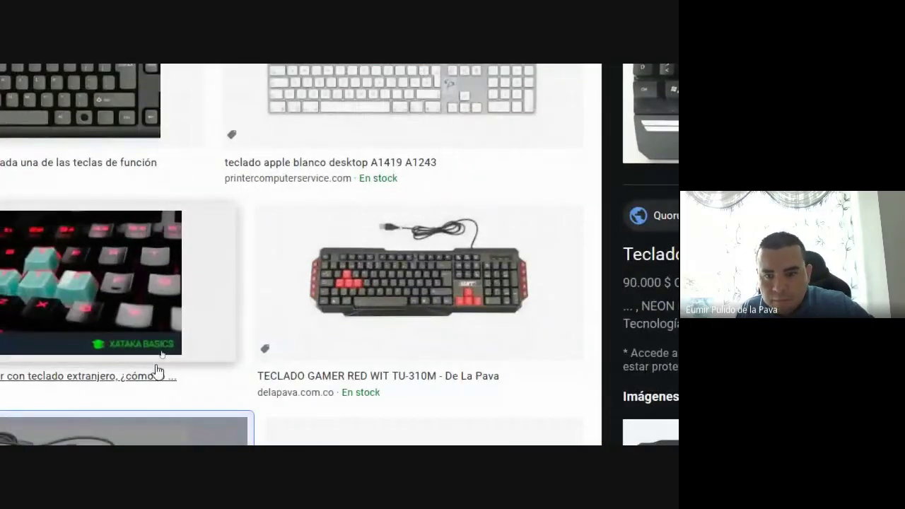
Preview the Lenovo keyboard, the function-keys video and other 'teclado' image results.
{"action": "scroll", "coordinate": [88, 376], "scroll_direction": "down", "scroll_amount": 3}
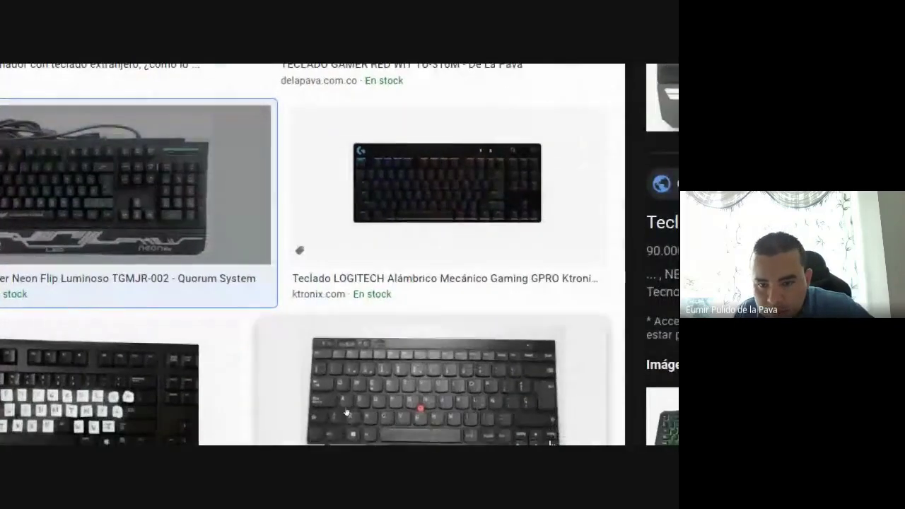
{"action": "left_click", "coordinate": [485, 385]}
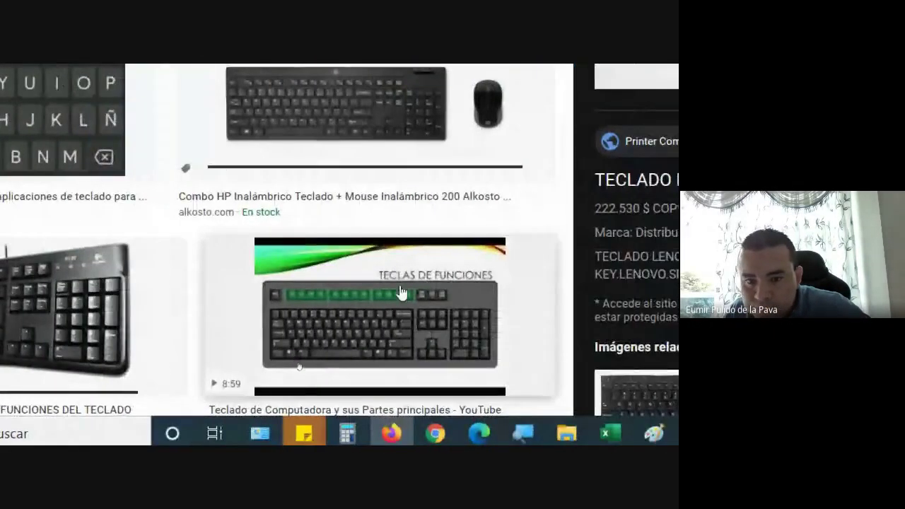
{"action": "left_click", "coordinate": [408, 338]}
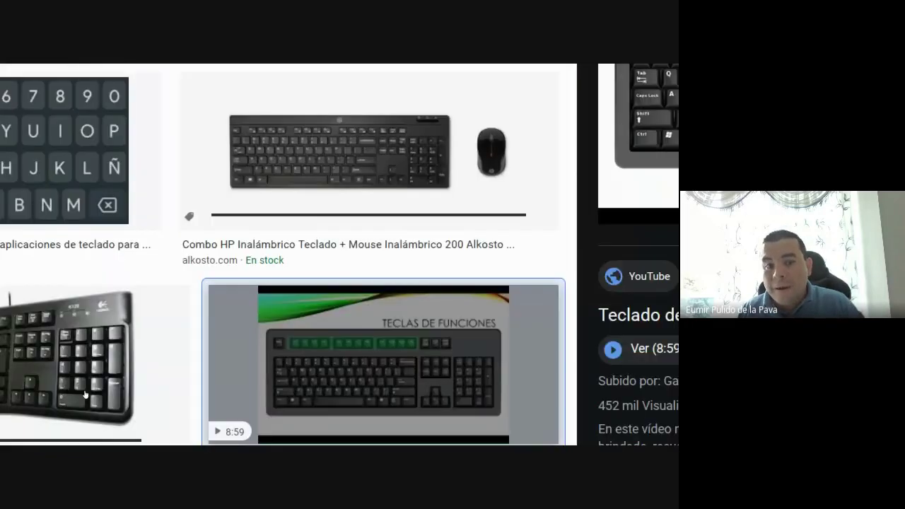
{"action": "scroll", "coordinate": [111, 319], "scroll_direction": "down", "scroll_amount": 4}
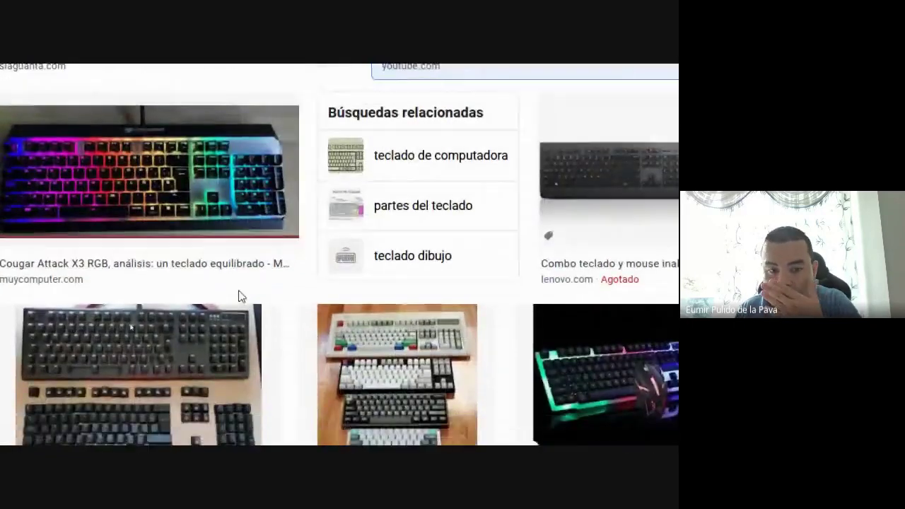
{"action": "scroll", "coordinate": [239, 295], "scroll_direction": "down", "scroll_amount": 2}
{"action": "scroll", "coordinate": [239, 296], "scroll_direction": "down", "scroll_amount": 3}
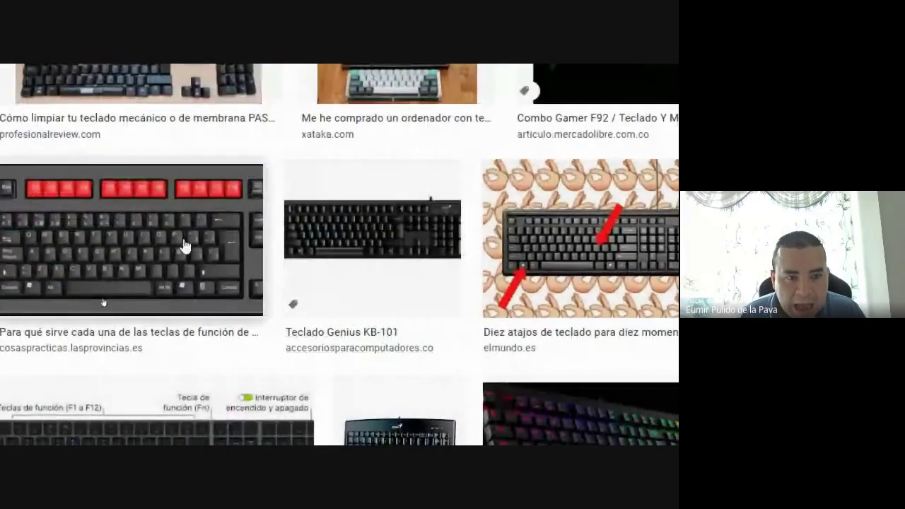
{"action": "left_click", "coordinate": [188, 278]}
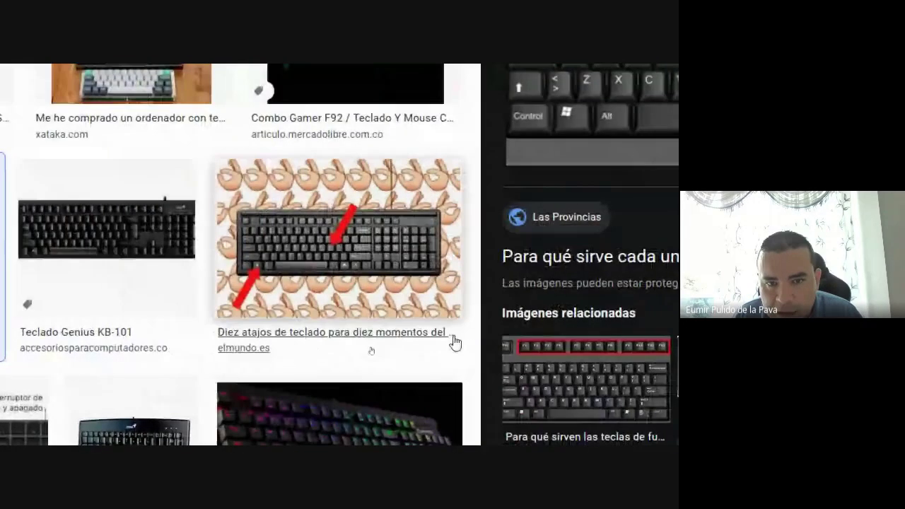
{"action": "scroll", "coordinate": [75, 370], "scroll_direction": "down", "scroll_amount": 4}
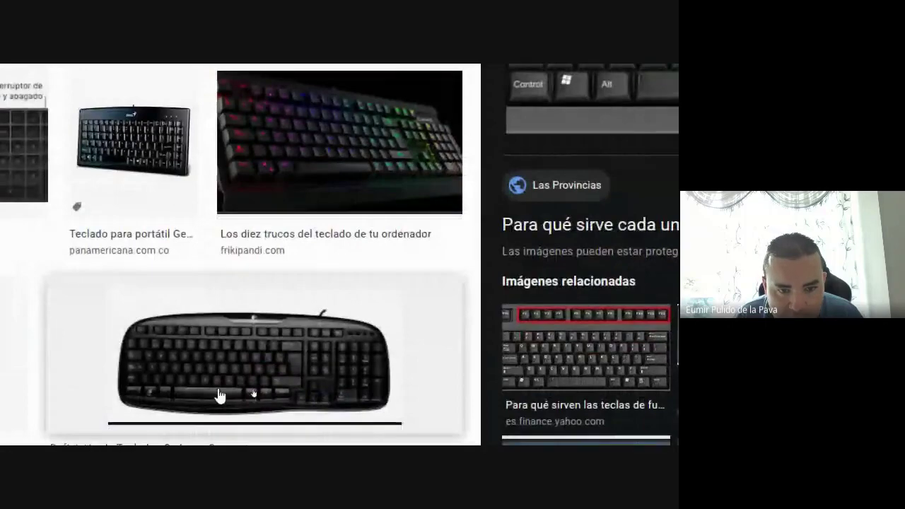
{"action": "left_click", "coordinate": [219, 396]}
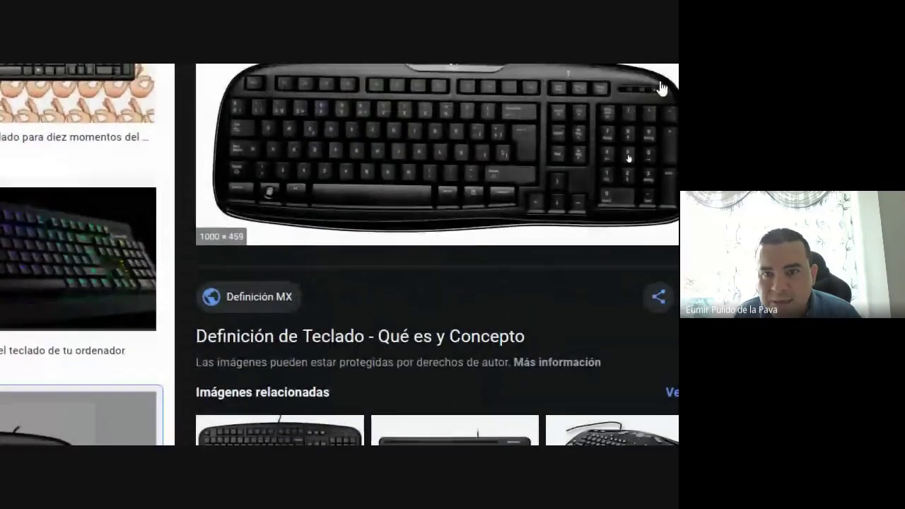
{"action": "key", "text": "Escape"}
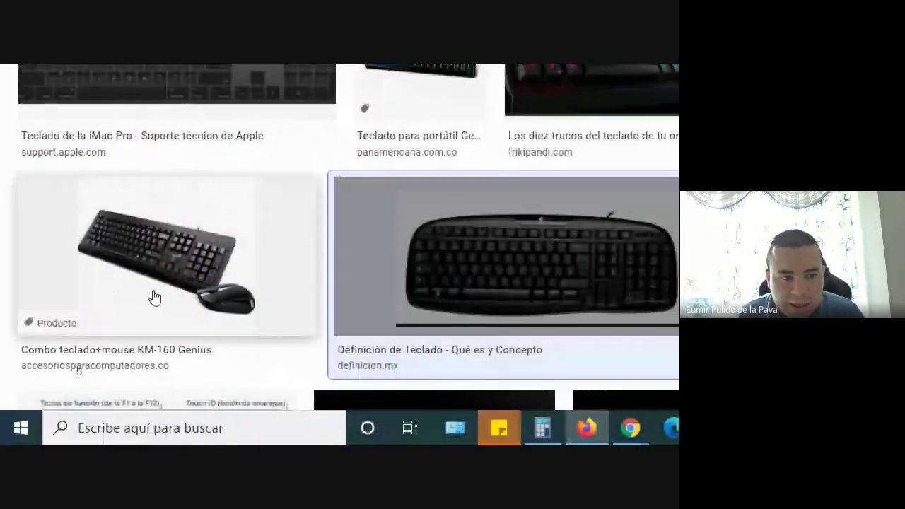
Close the enlarged preview and scroll down through the full keyboard image grid.
{"action": "scroll", "coordinate": [155, 297], "scroll_direction": "up", "scroll_amount": 3}
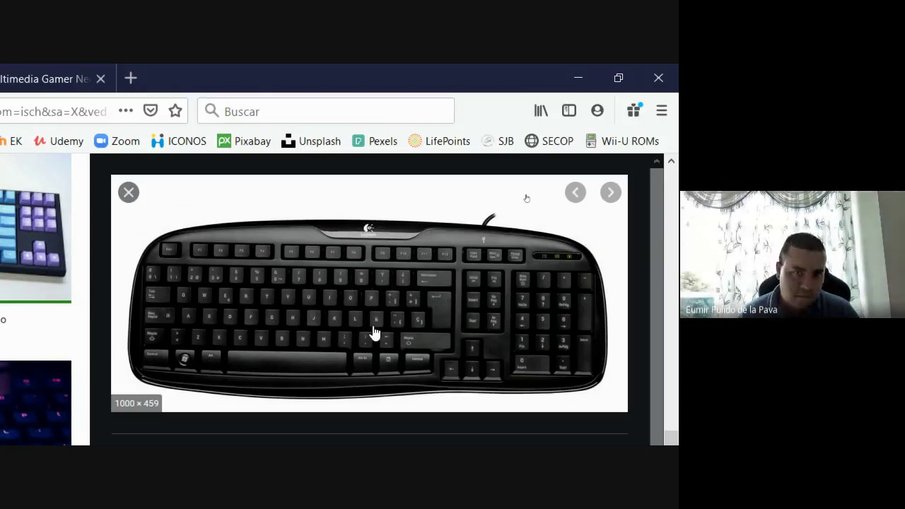
{"action": "left_click", "coordinate": [128, 193]}
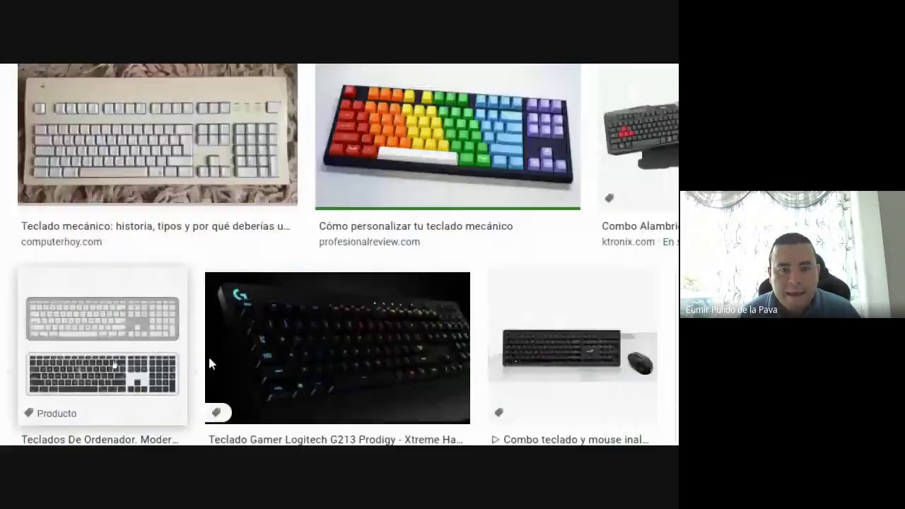
{"action": "scroll", "coordinate": [664, 364], "scroll_direction": "down", "scroll_amount": 5}
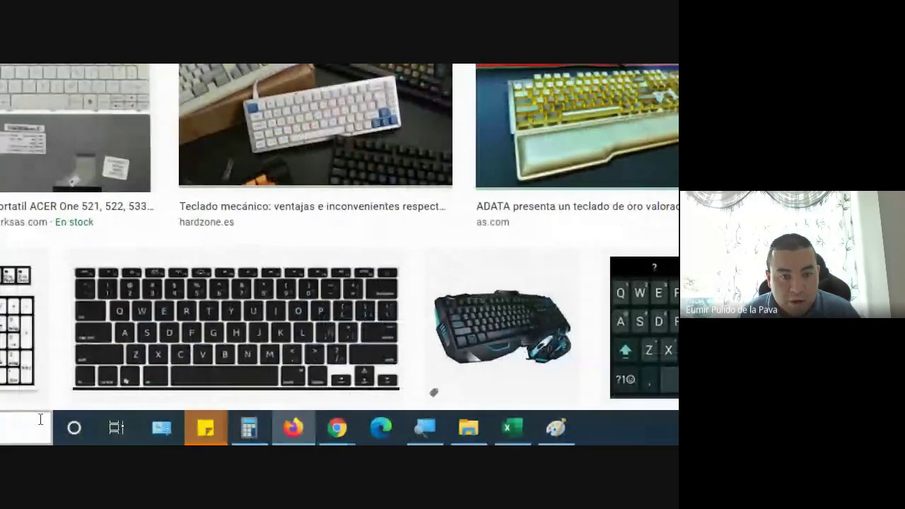
{"action": "scroll", "coordinate": [432, 326], "scroll_direction": "down", "scroll_amount": 3}
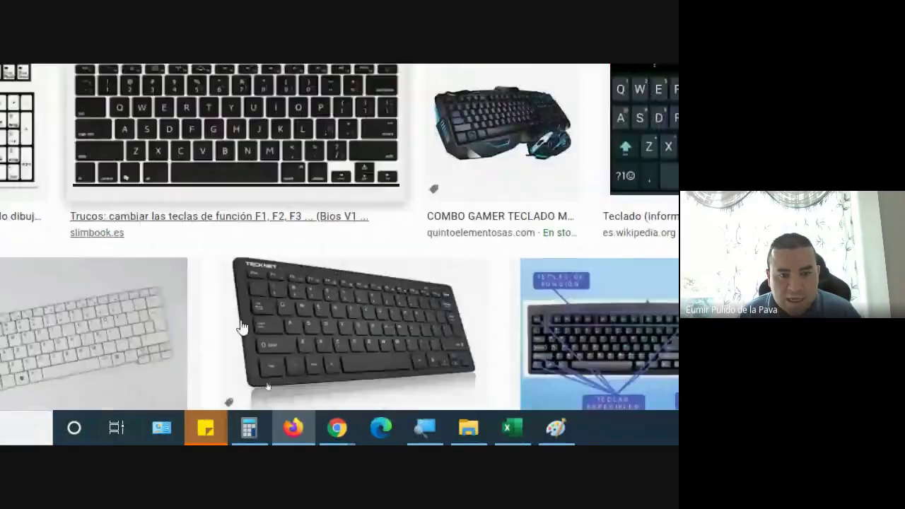
{"action": "scroll", "coordinate": [432, 327], "scroll_direction": "down", "scroll_amount": 2}
{"action": "scroll", "coordinate": [646, 333], "scroll_direction": "down", "scroll_amount": 3}
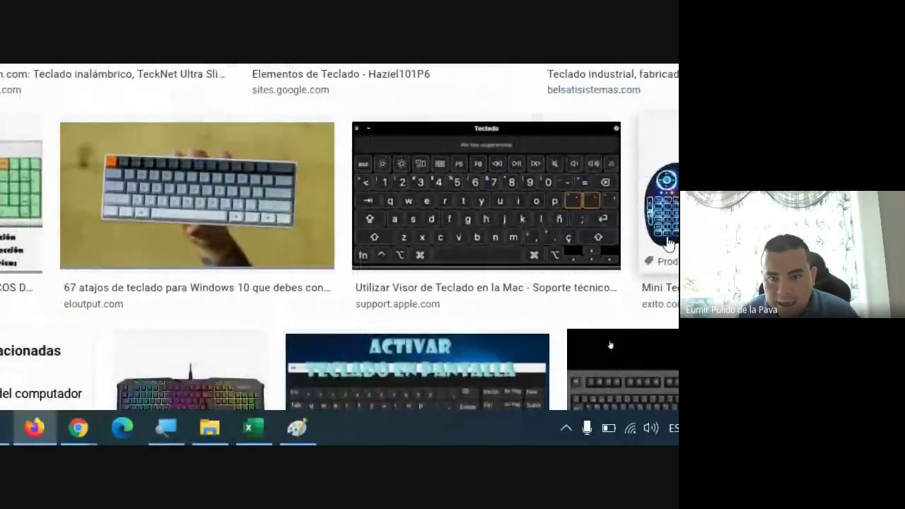
{"action": "scroll", "coordinate": [611, 346], "scroll_direction": "down", "scroll_amount": 3}
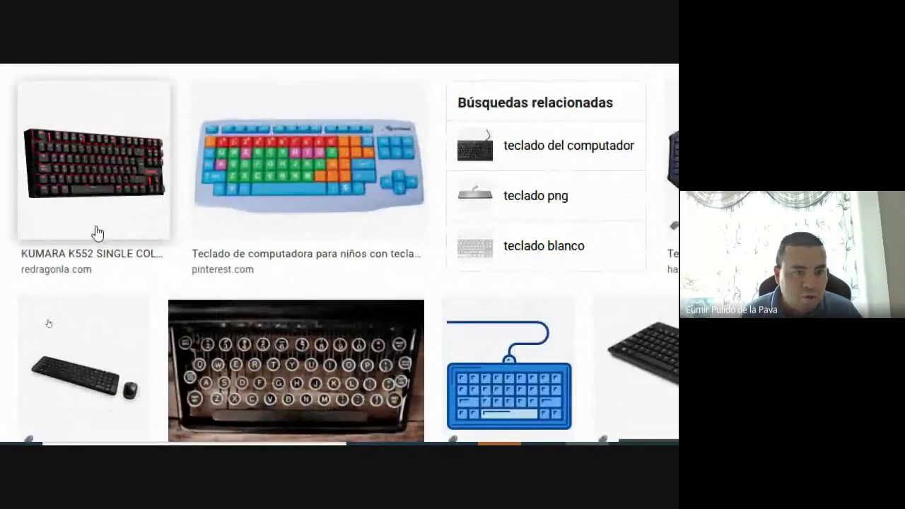
{"action": "scroll", "coordinate": [480, 307], "scroll_direction": "down", "scroll_amount": 5}
{"action": "scroll", "coordinate": [495, 318], "scroll_direction": "down", "scroll_amount": 5}
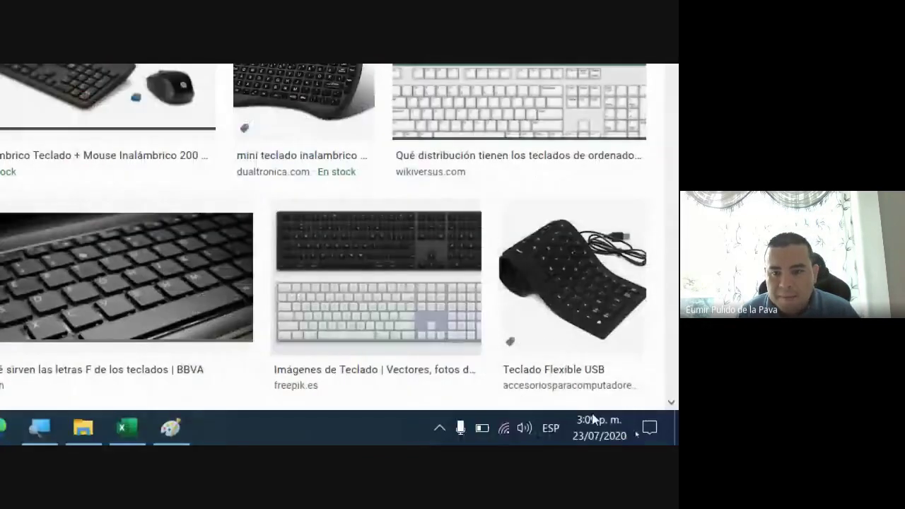
{"action": "left_click", "coordinate": [552, 435]}
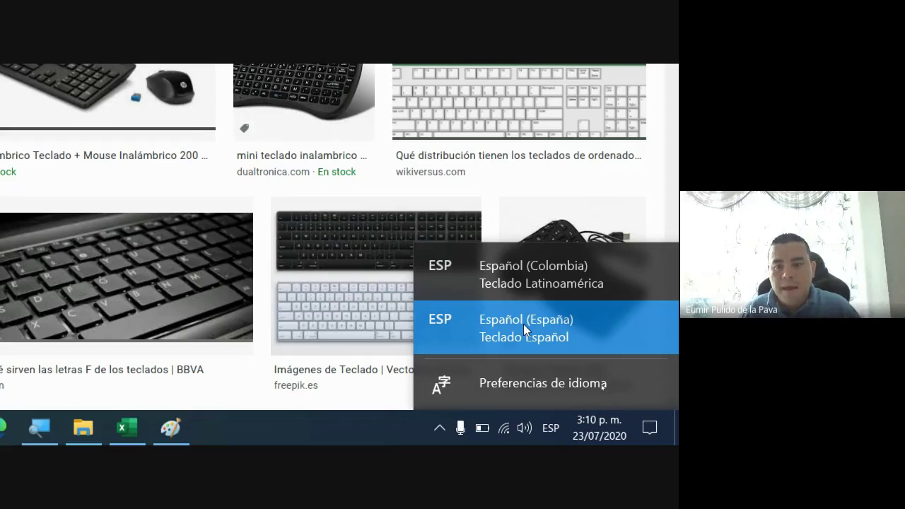
{"action": "left_click", "coordinate": [527, 328]}
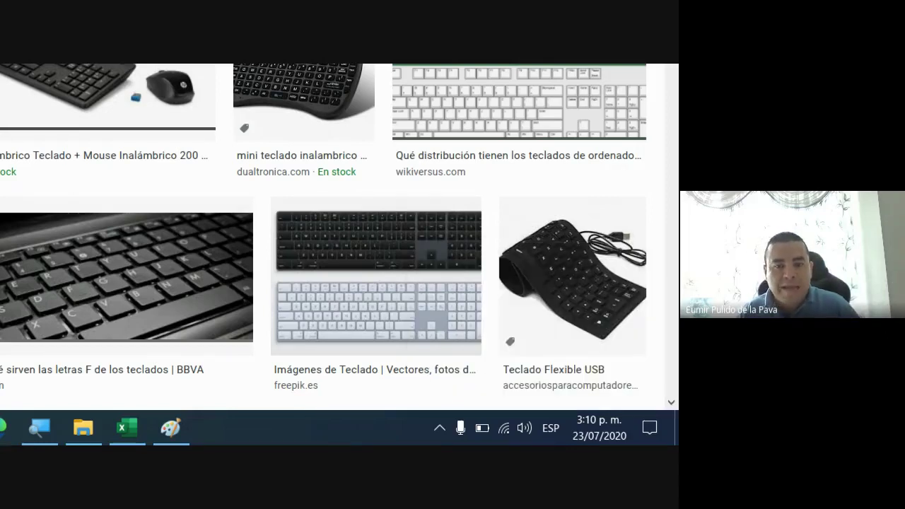
{"action": "mouse_move", "coordinate": [186, 440]}
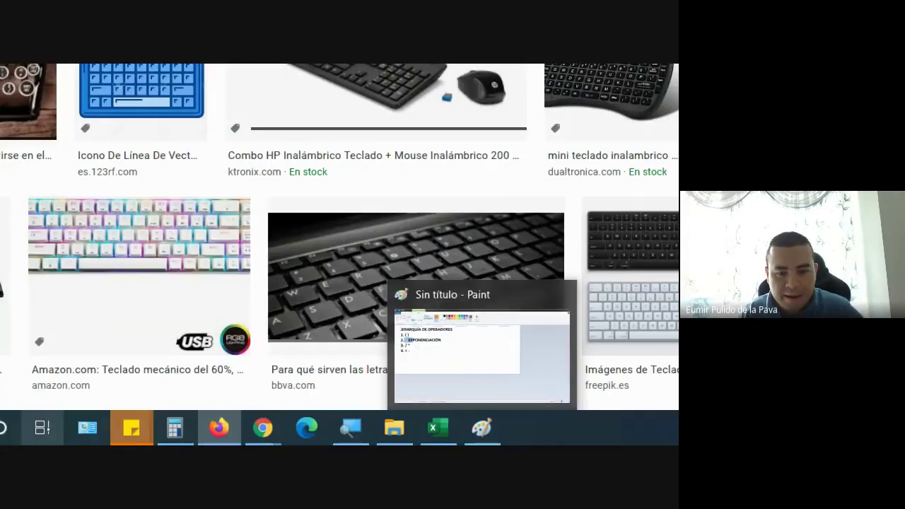
Reset the magnifier to 100%, show the Meet chat, and bring Control Panel forward.
{"action": "left_click", "coordinate": [352, 428]}
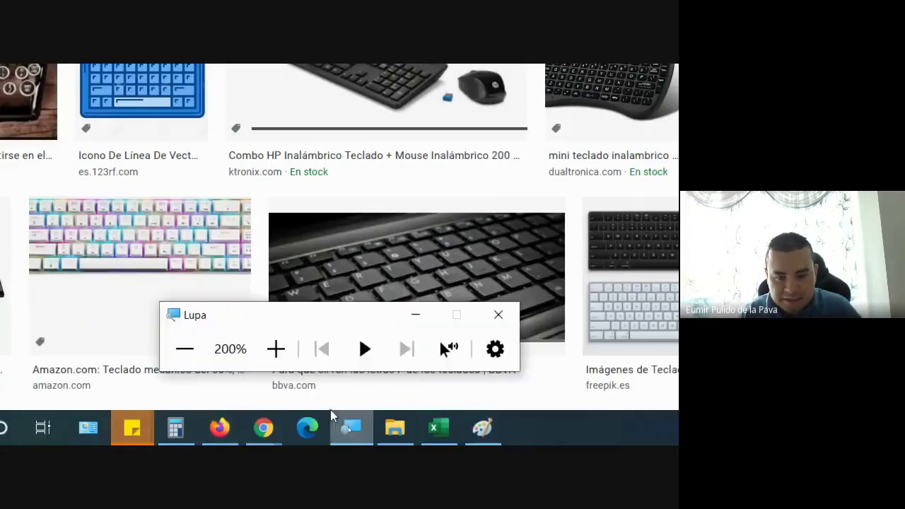
{"action": "left_click", "coordinate": [181, 357]}
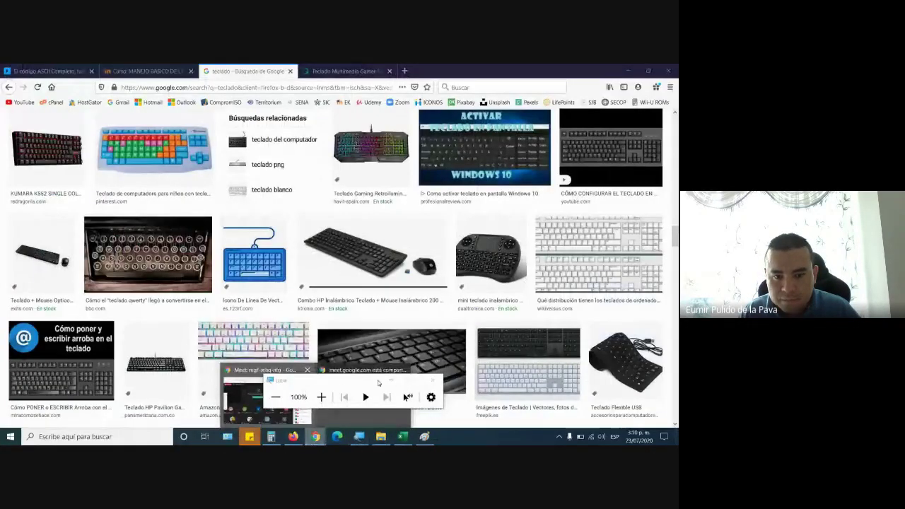
{"action": "left_click", "coordinate": [399, 401]}
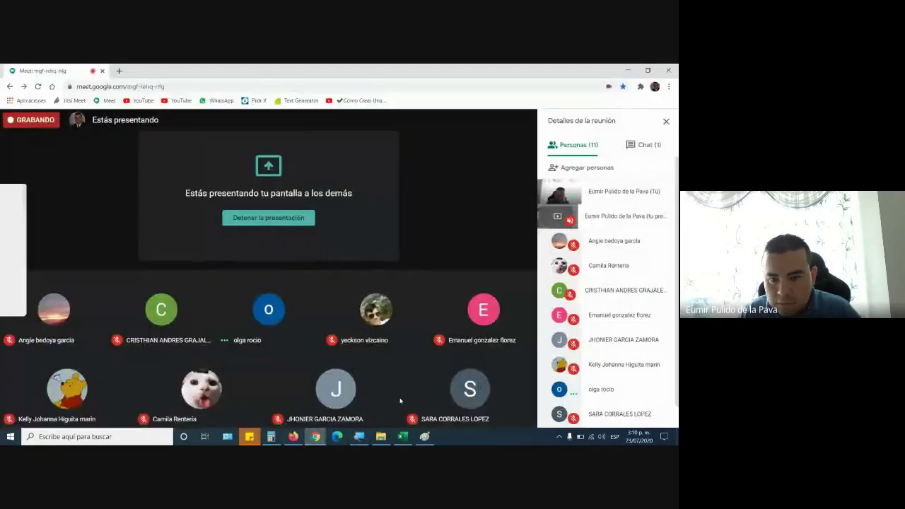
{"action": "left_click", "coordinate": [644, 144]}
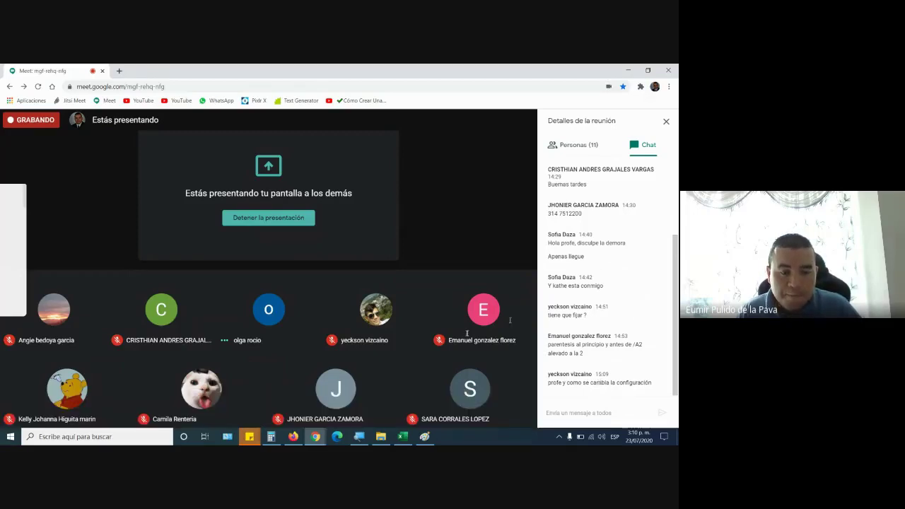
{"action": "left_click", "coordinate": [232, 438]}
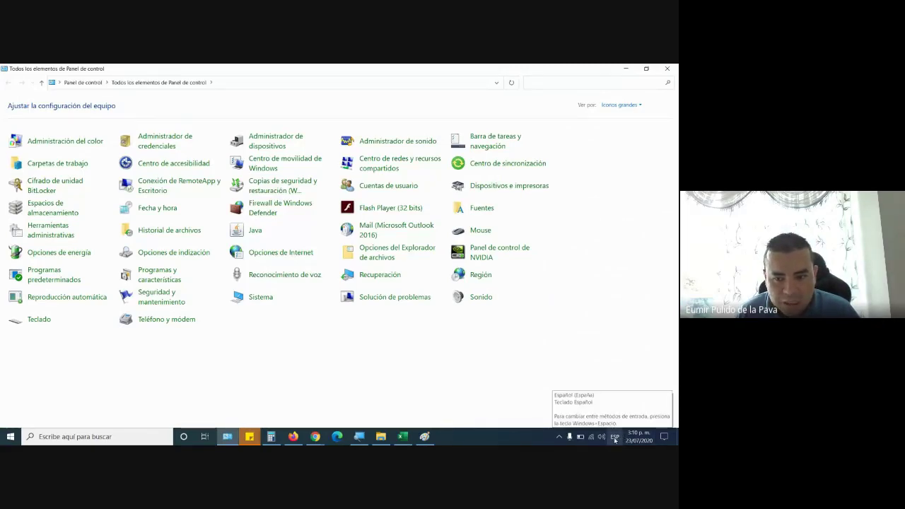
Check the Español (Colombia) and Español (España) language preferences, then close Settings and Control Panel.
{"action": "left_click", "coordinate": [615, 437]}
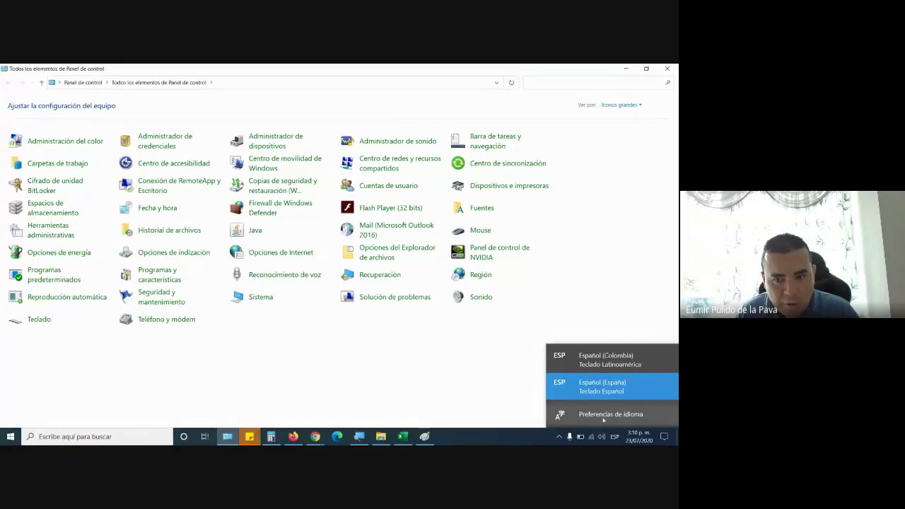
{"action": "left_click", "coordinate": [603, 420]}
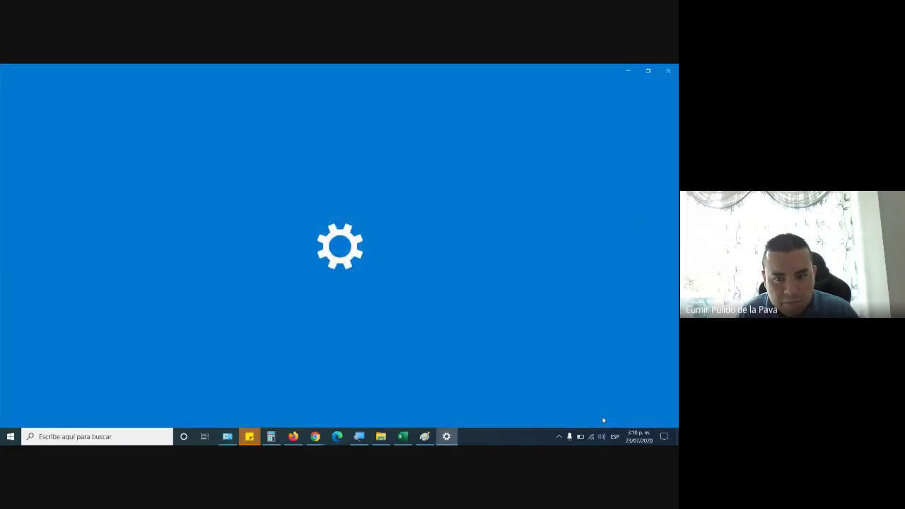
{"action": "scroll", "coordinate": [501, 347], "scroll_direction": "down", "scroll_amount": 2}
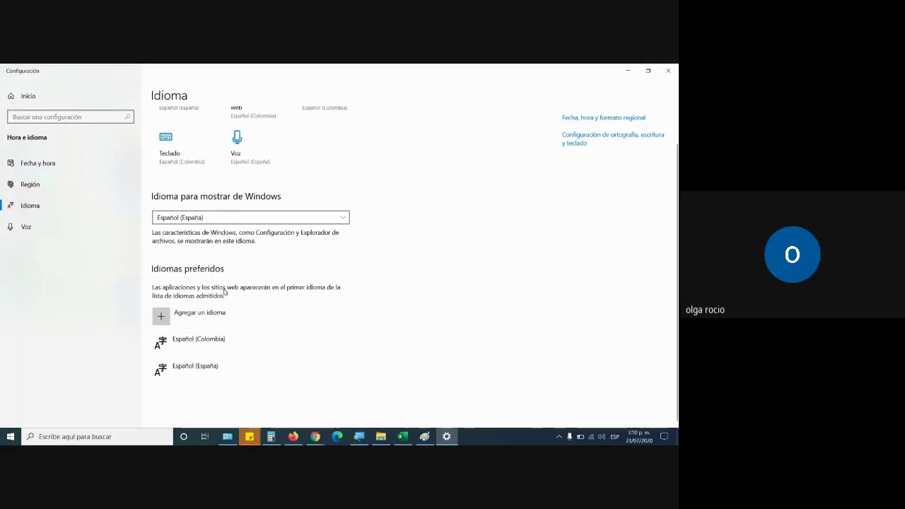
{"action": "left_click", "coordinate": [202, 342]}
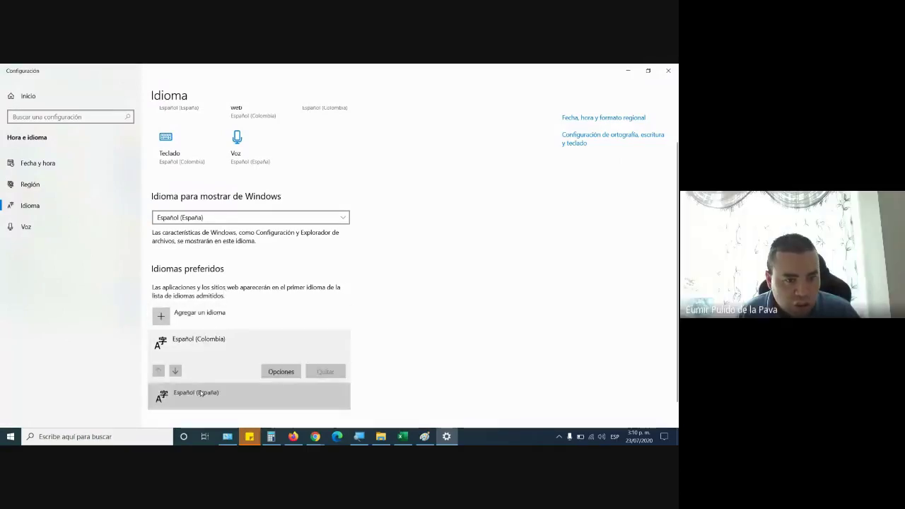
{"action": "left_click", "coordinate": [205, 395]}
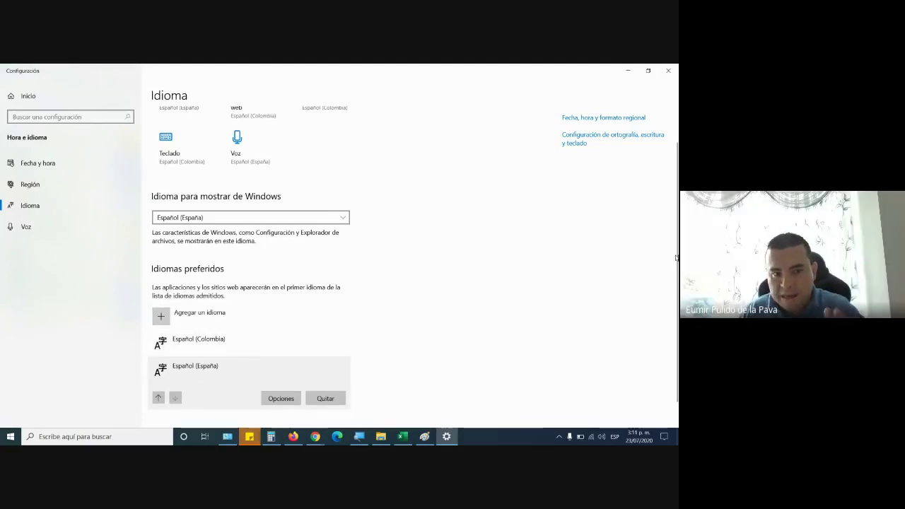
{"action": "left_click", "coordinate": [668, 71]}
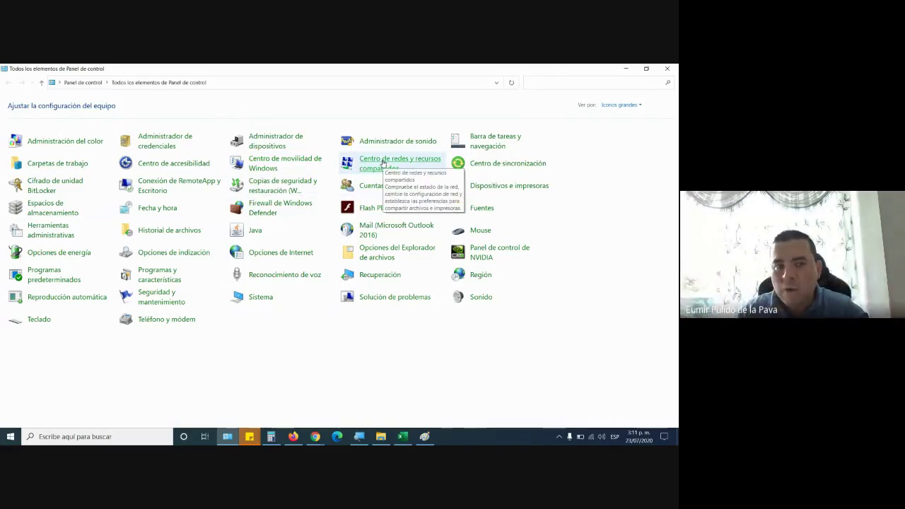
{"action": "left_click", "coordinate": [674, 67]}
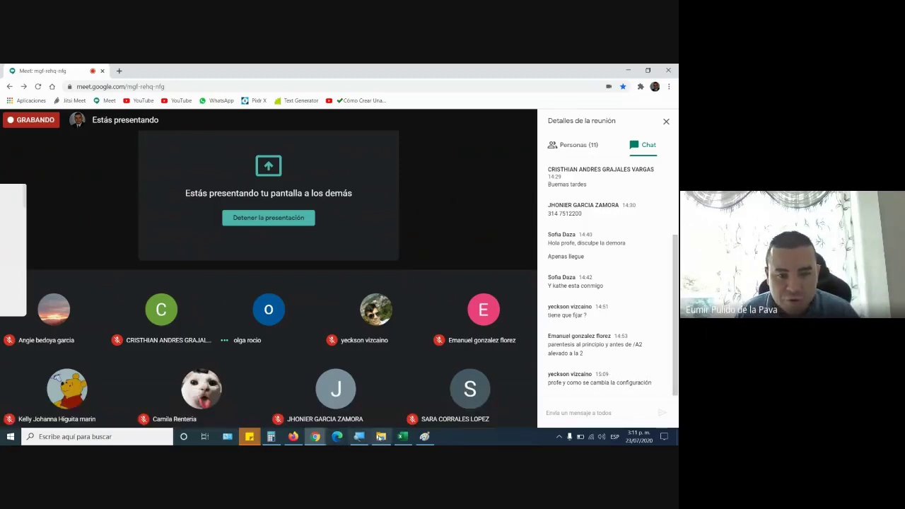
Close the operator-hierarchy Paint drawing without saving it.
{"action": "left_click", "coordinate": [424, 437]}
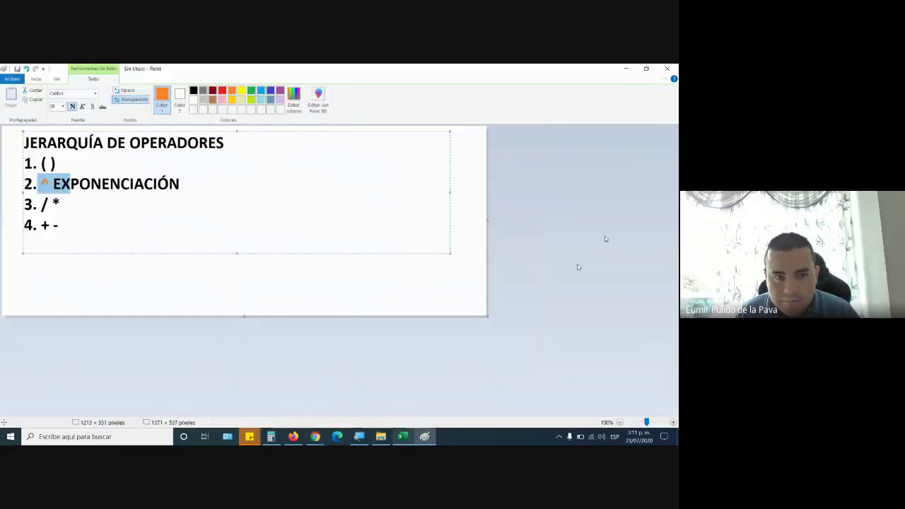
{"action": "left_click", "coordinate": [667, 68]}
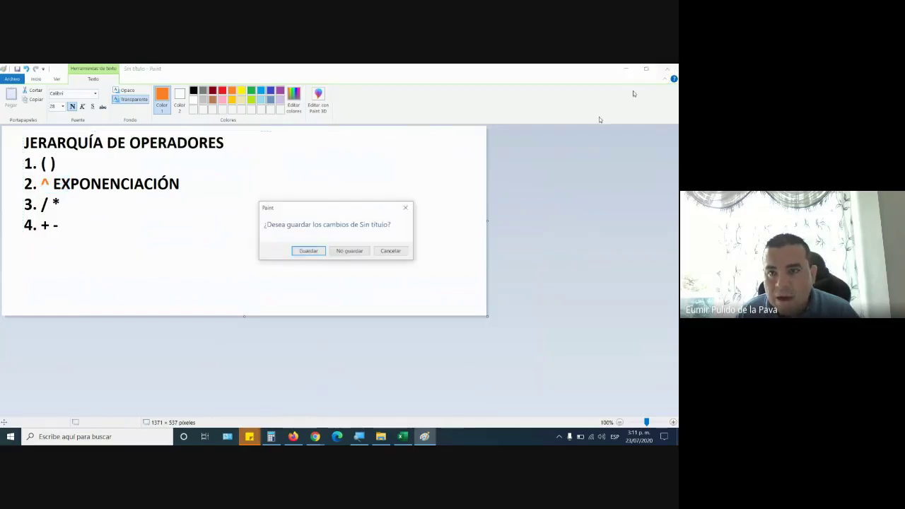
{"action": "left_click", "coordinate": [346, 251]}
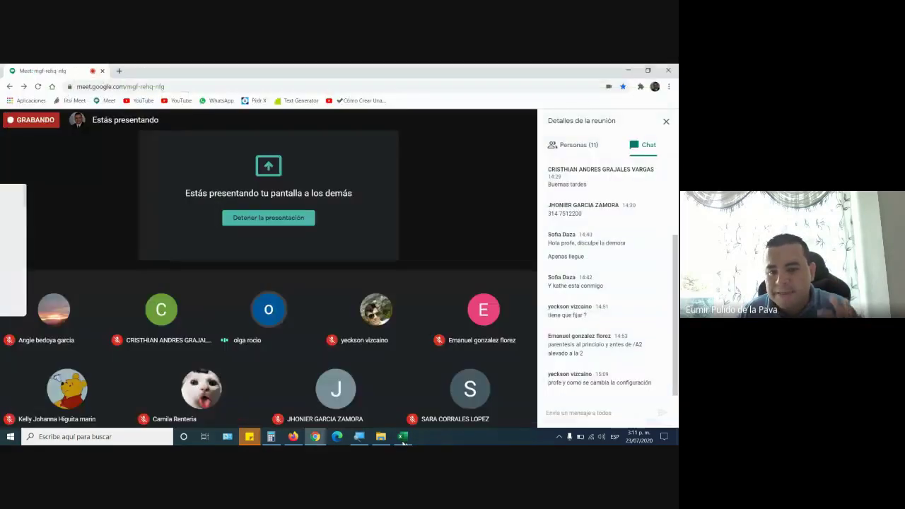
Look over the FÓRMULA 2 and FÓRMULA 3 sheets, then return to the Meet call.
{"action": "key", "text": "alt+Tab"}
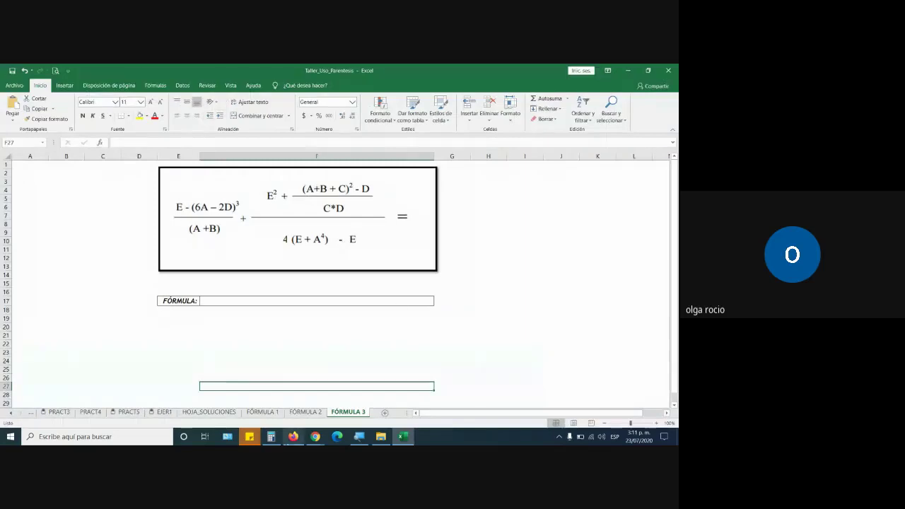
{"action": "left_click", "coordinate": [306, 413]}
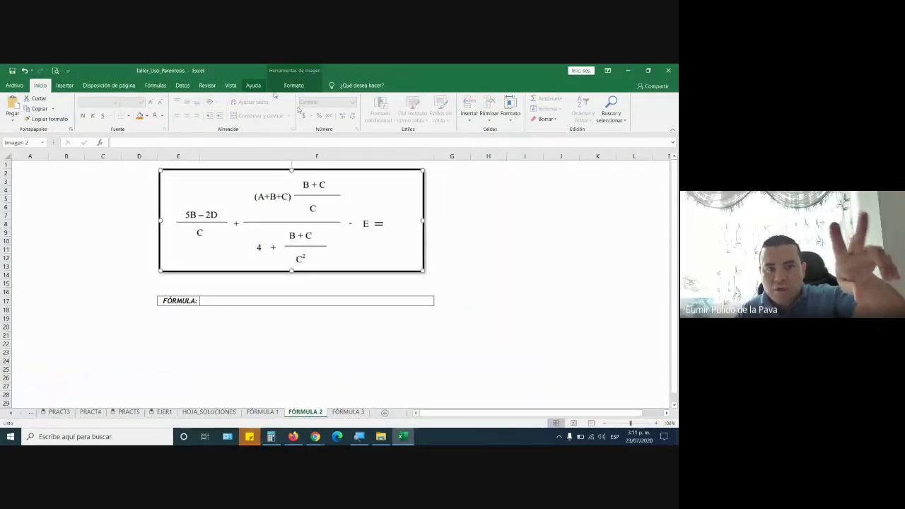
{"action": "left_click", "coordinate": [347, 412]}
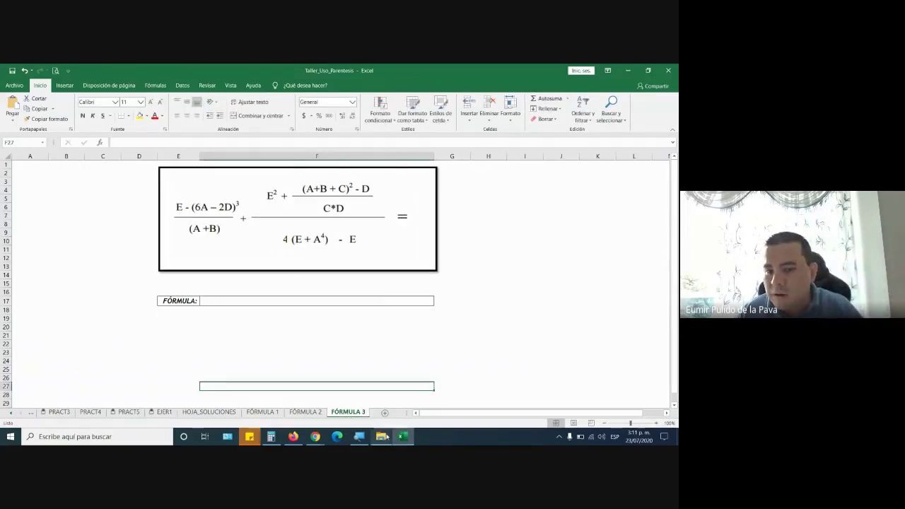
{"action": "left_click", "coordinate": [380, 436]}
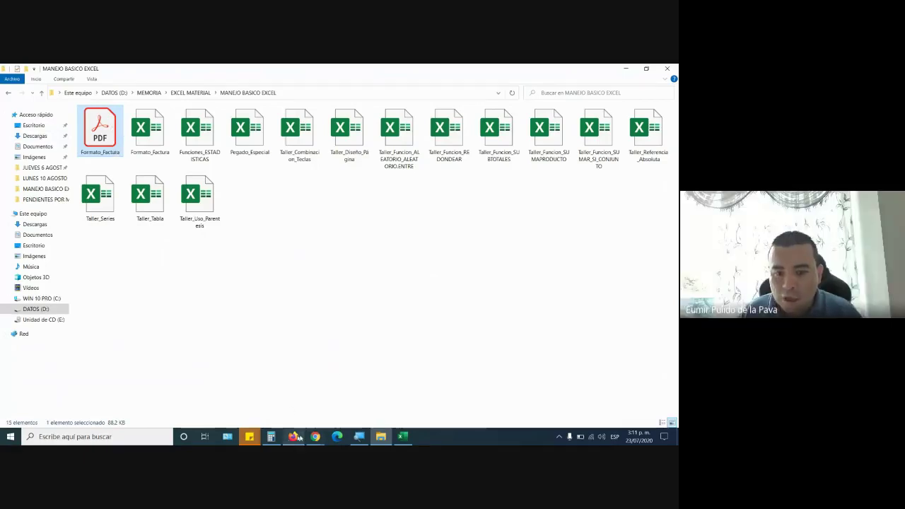
{"action": "mouse_move", "coordinate": [316, 436]}
{"action": "left_click", "coordinate": [267, 396]}
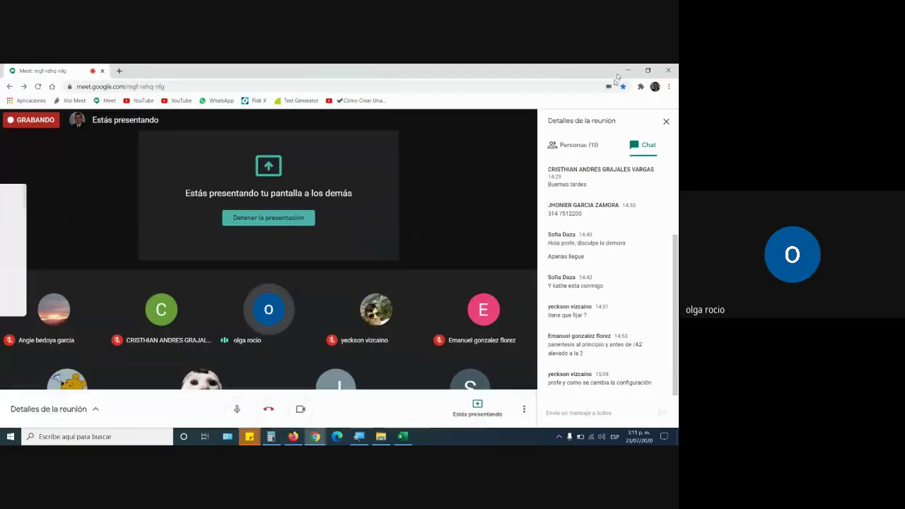
Open the people list and mute the participant with the open microphone for everyone.
{"action": "left_click", "coordinate": [559, 150]}
{"action": "left_click", "coordinate": [270, 310]}
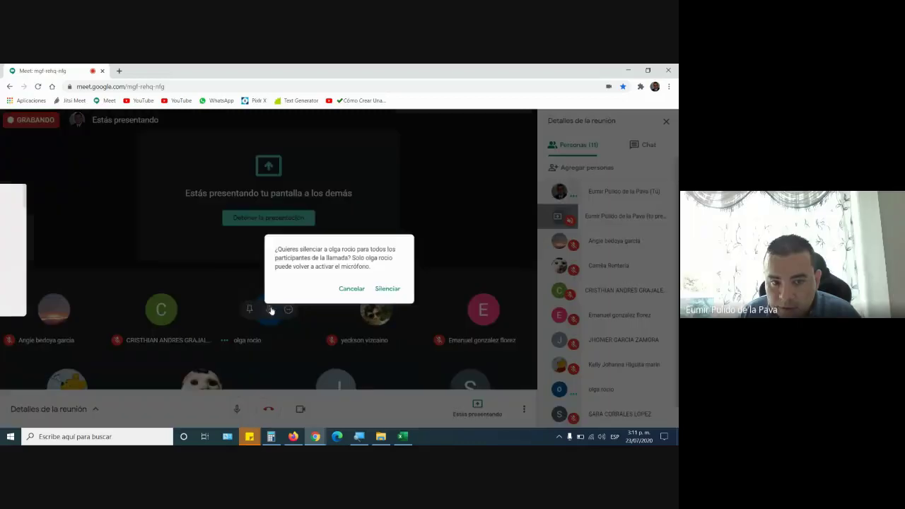
{"action": "left_click", "coordinate": [398, 289]}
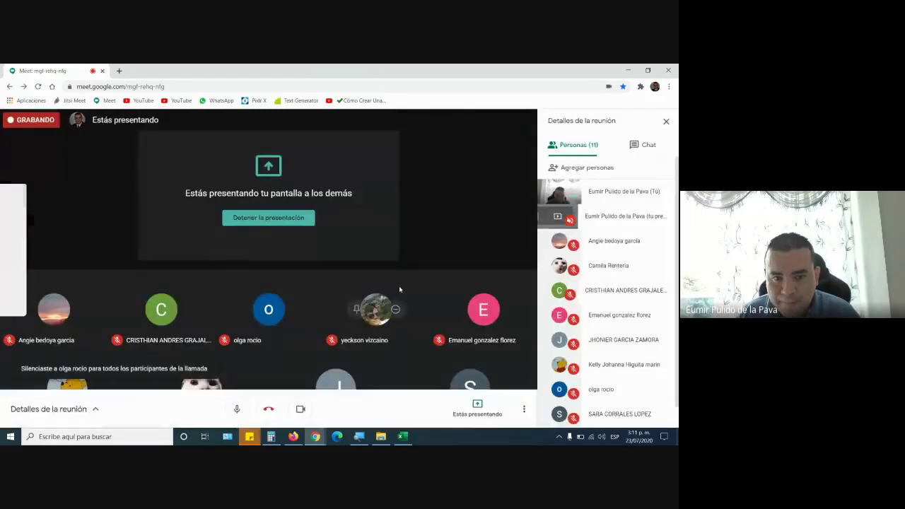
Glance at the FÓRMULA 2 and FÓRMULA 3 sheets, then return to the Meet call.
{"action": "left_click", "coordinate": [402, 436]}
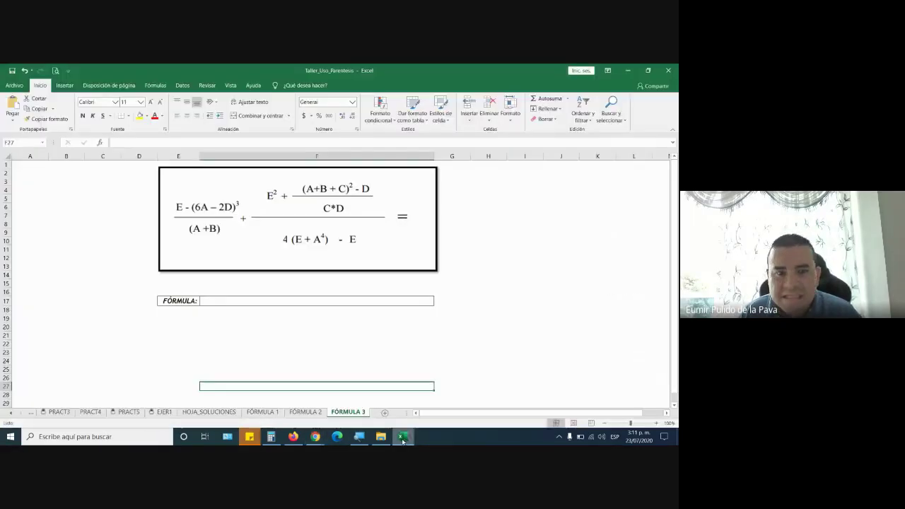
{"action": "left_click", "coordinate": [305, 412]}
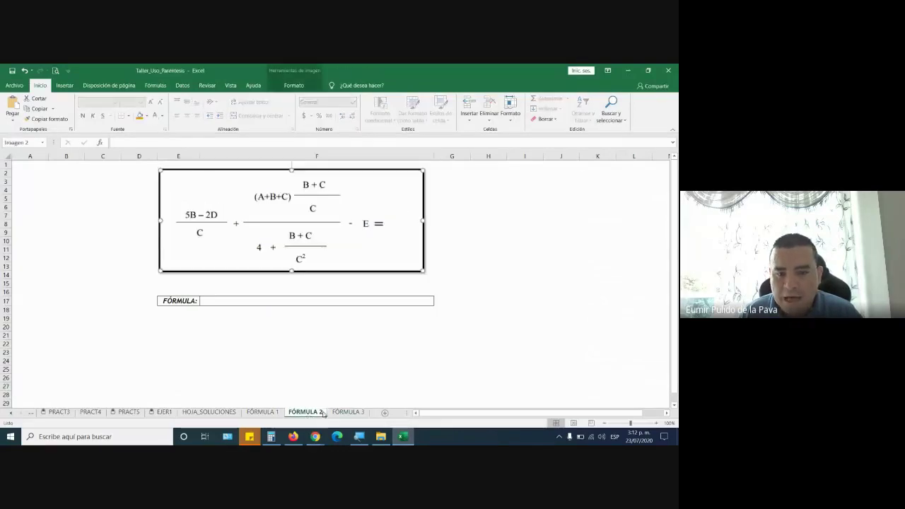
{"action": "left_click", "coordinate": [348, 411]}
{"action": "left_click", "coordinate": [314, 437]}
{"action": "left_click", "coordinate": [288, 387]}
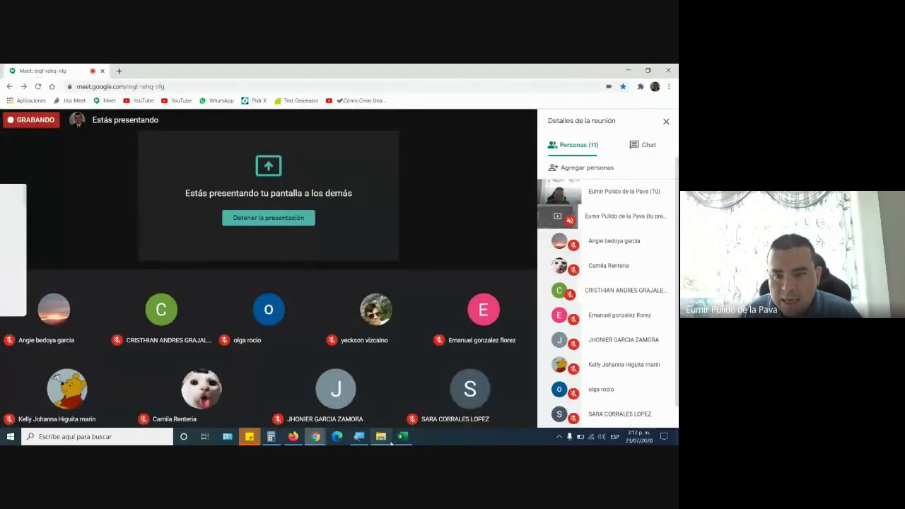
Close the keyboard image tabs and open Taller_Referencia_Absoluta from the MANEJO BASICO EXCEL folder.
{"action": "left_click", "coordinate": [309, 381]}
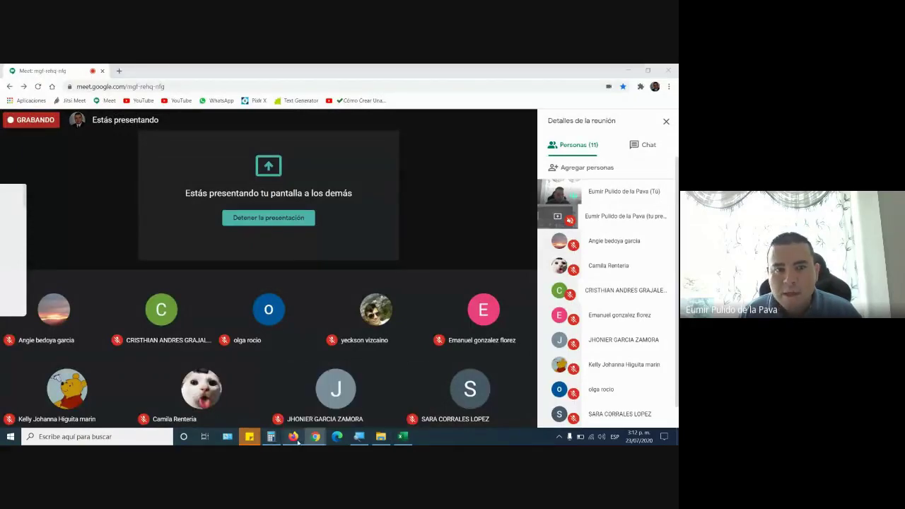
{"action": "left_click", "coordinate": [290, 70]}
{"action": "left_click", "coordinate": [290, 71]}
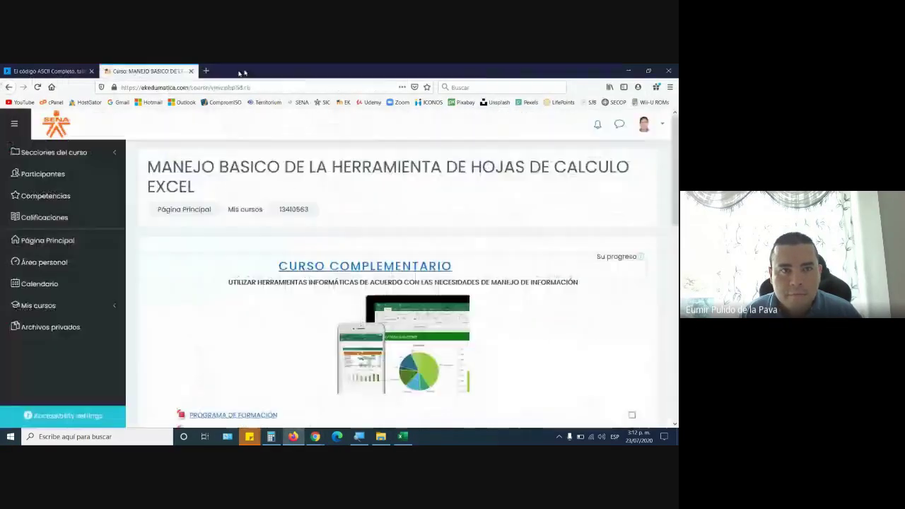
{"action": "scroll", "coordinate": [306, 265], "scroll_direction": "down", "scroll_amount": 5}
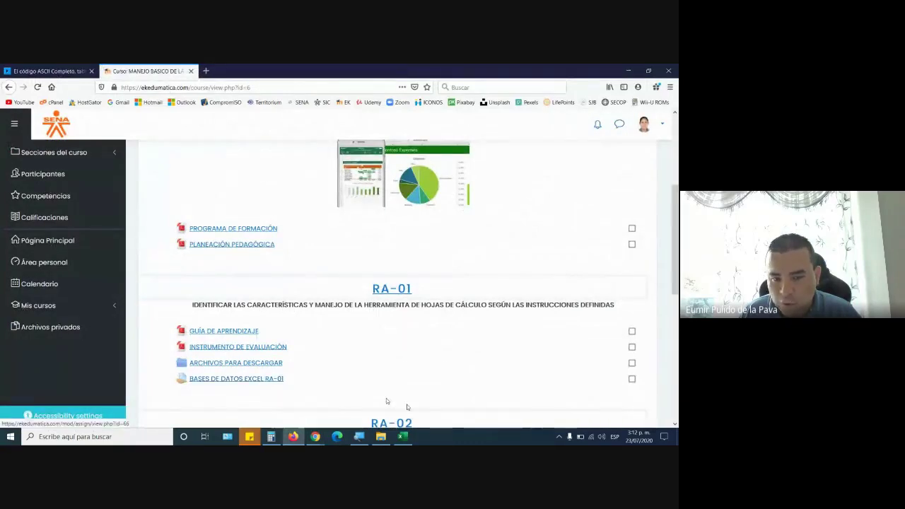
{"action": "left_click", "coordinate": [401, 437]}
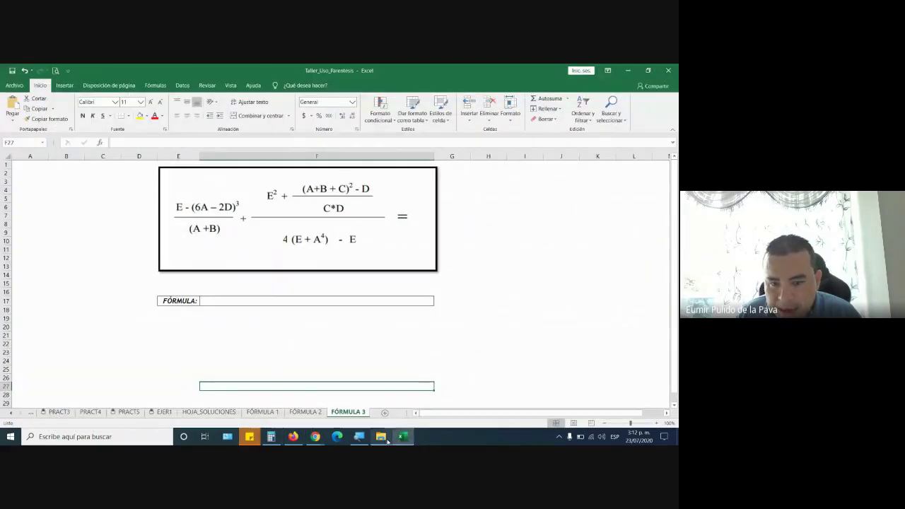
{"action": "left_click", "coordinate": [382, 437]}
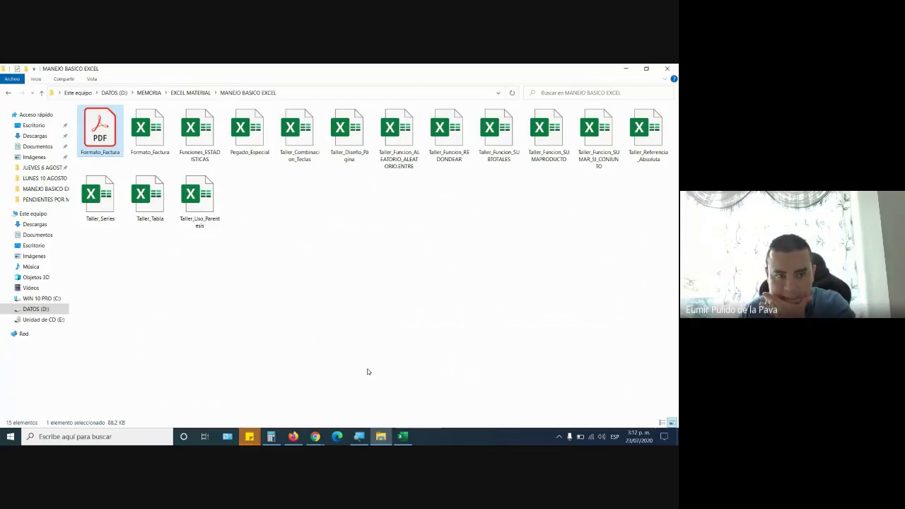
{"action": "left_click", "coordinate": [655, 145]}
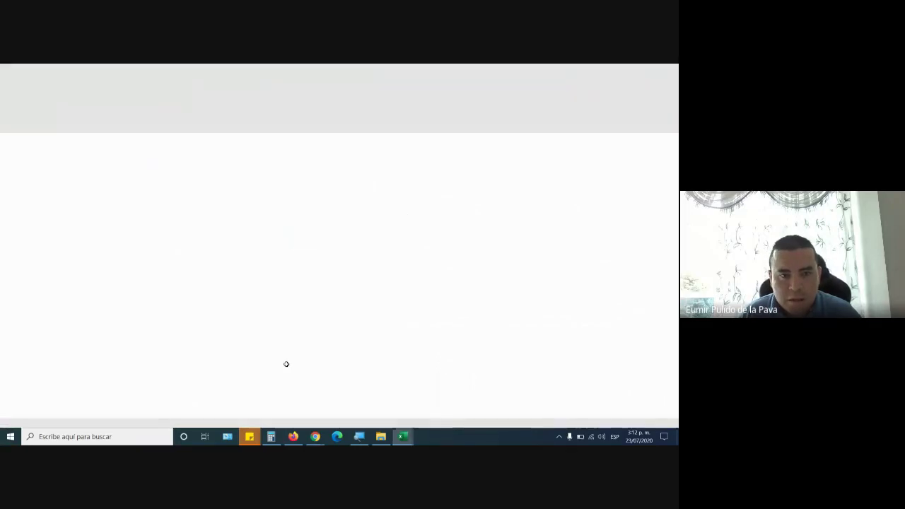
Browse the Referencia Absoluta, Practica Referencias and Ejercicio Referencias sheets, then insert Hoja1.
{"action": "left_click", "coordinate": [83, 412]}
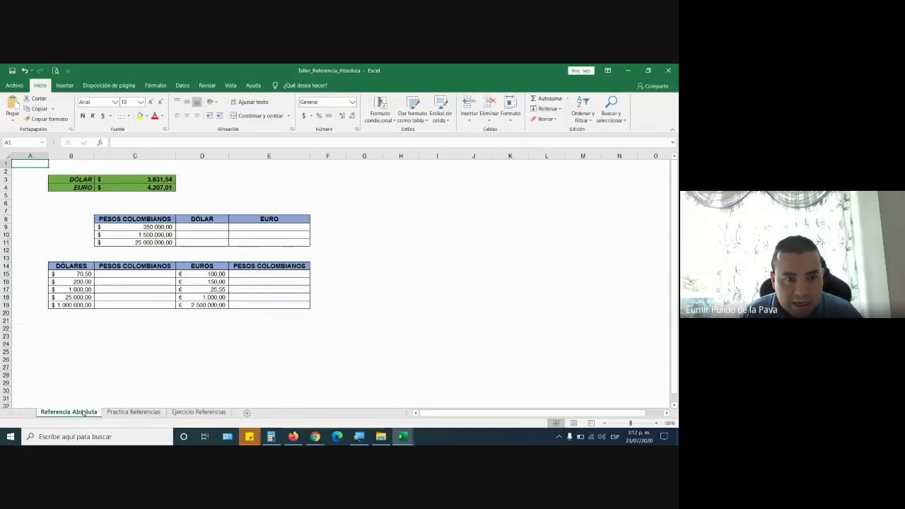
{"action": "left_click", "coordinate": [120, 412]}
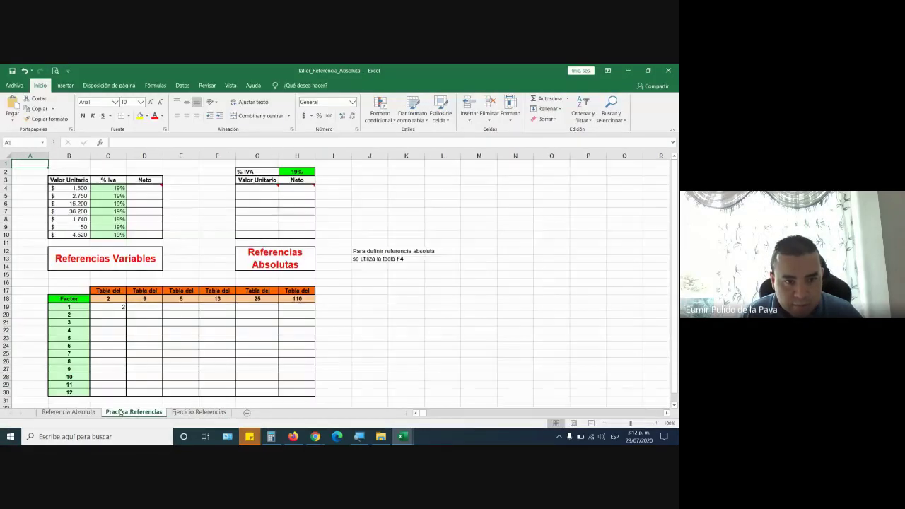
{"action": "left_click", "coordinate": [199, 412]}
{"action": "left_click", "coordinate": [139, 414]}
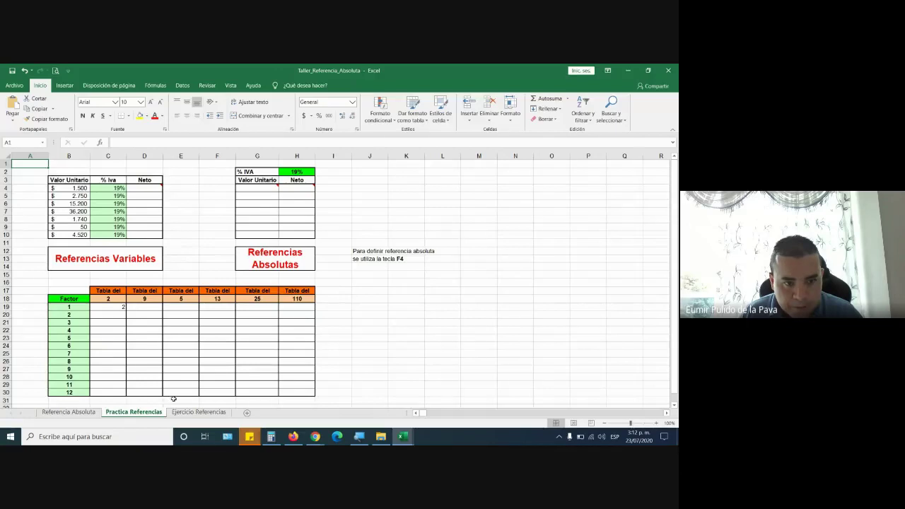
{"action": "left_click", "coordinate": [198, 412]}
{"action": "left_click", "coordinate": [69, 411]}
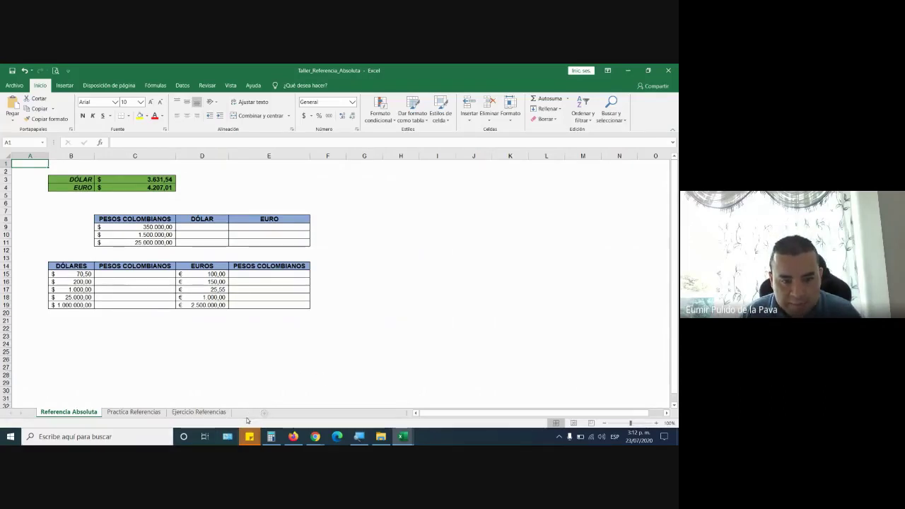
{"action": "left_click", "coordinate": [264, 412]}
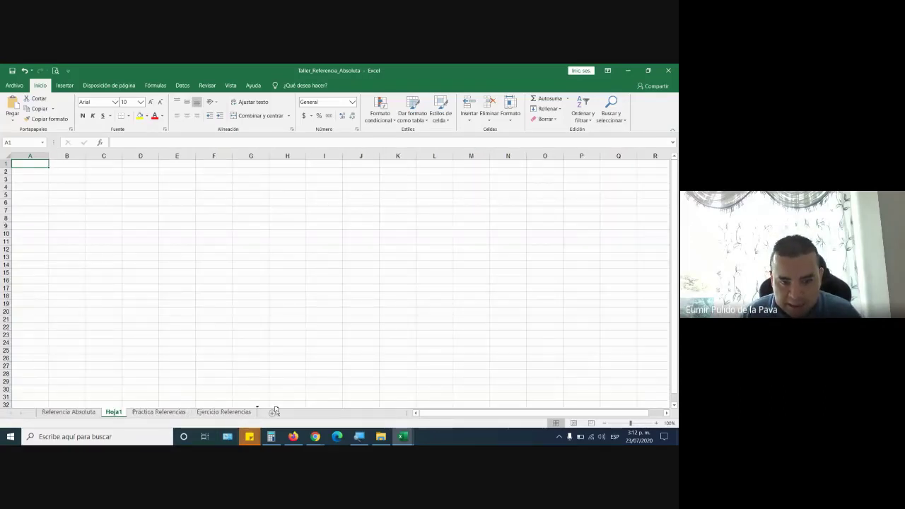
Enter the title REFERENCIAS RELATIVAS, ABSOLUTAS Y MIXTAS in cell A1 of Hoja1.
{"action": "left_click_drag", "start_coordinate": [275, 412], "coordinate": [276, 412]}
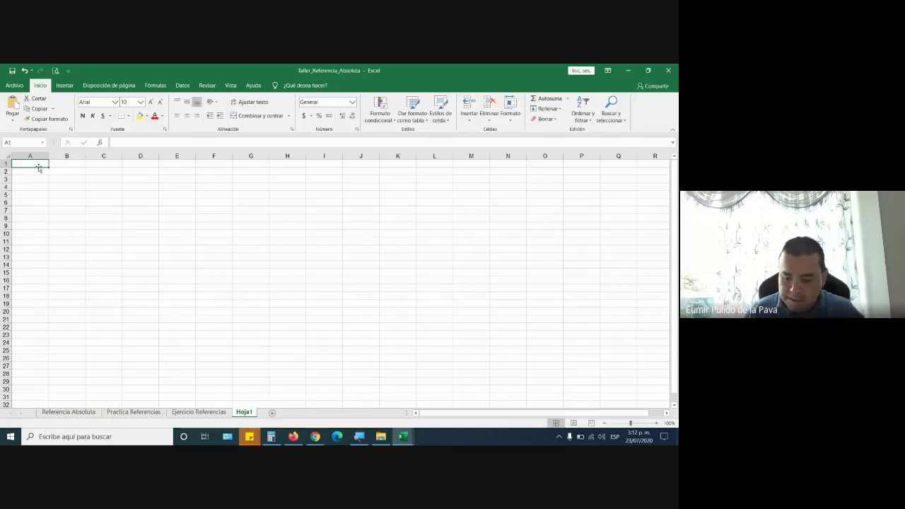
{"action": "double_click", "coordinate": [38, 166]}
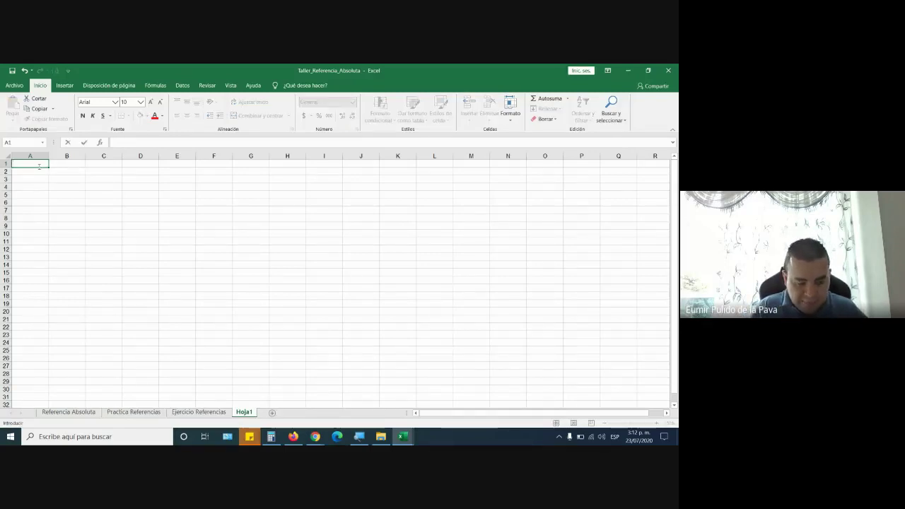
{"action": "type", "text": "REFERENCIAS RELATIVAS"}
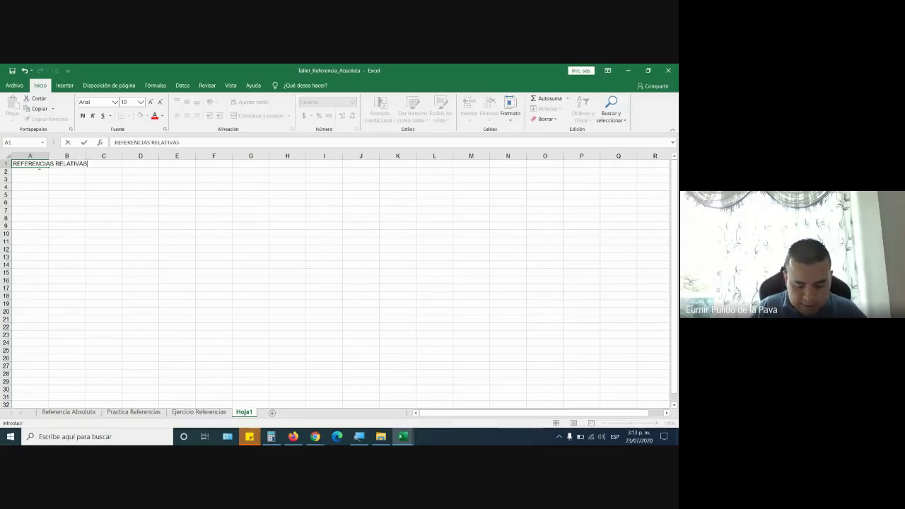
{"action": "type", "text": "LUTAS Y"}
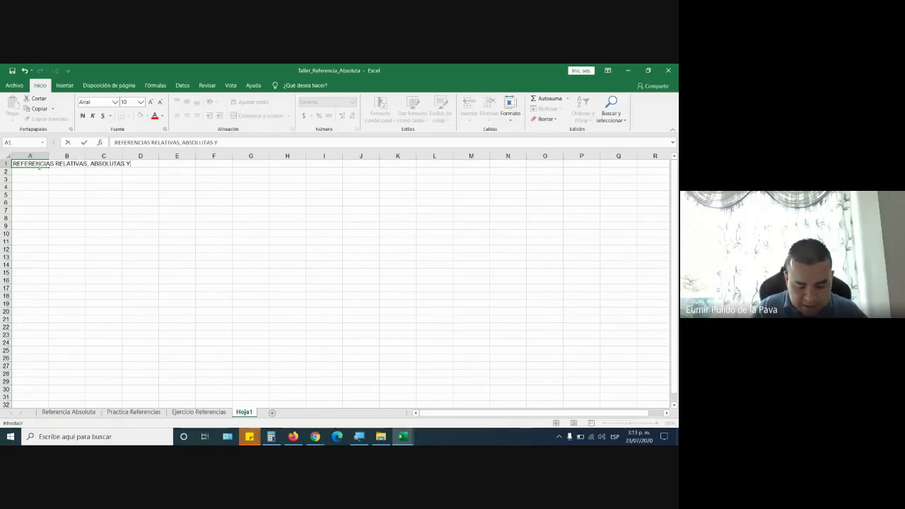
{"action": "type", "text": " MIXTAS"}
{"action": "key", "text": "Return"}
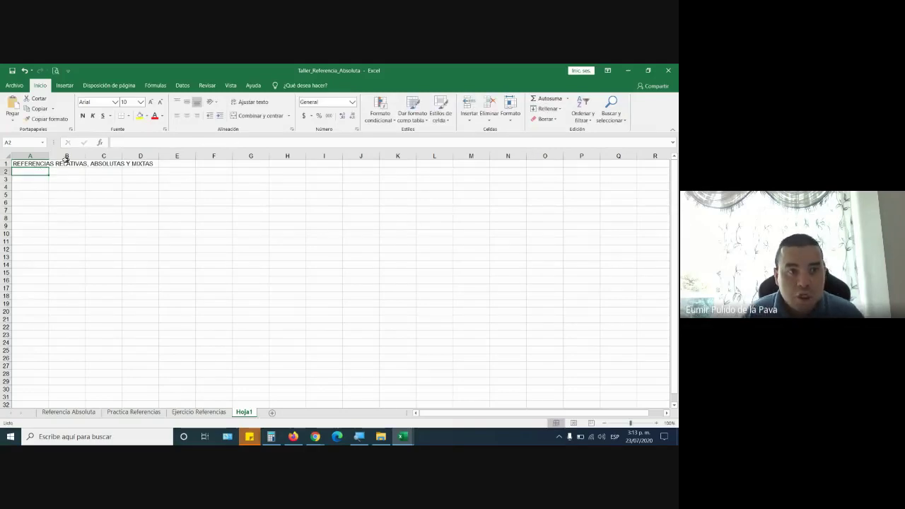
Merge and centre A1:L4 with wrapped text, and make the title bold at 24 pt.
{"action": "left_click_drag", "start_coordinate": [33, 164], "coordinate": [421, 182]}
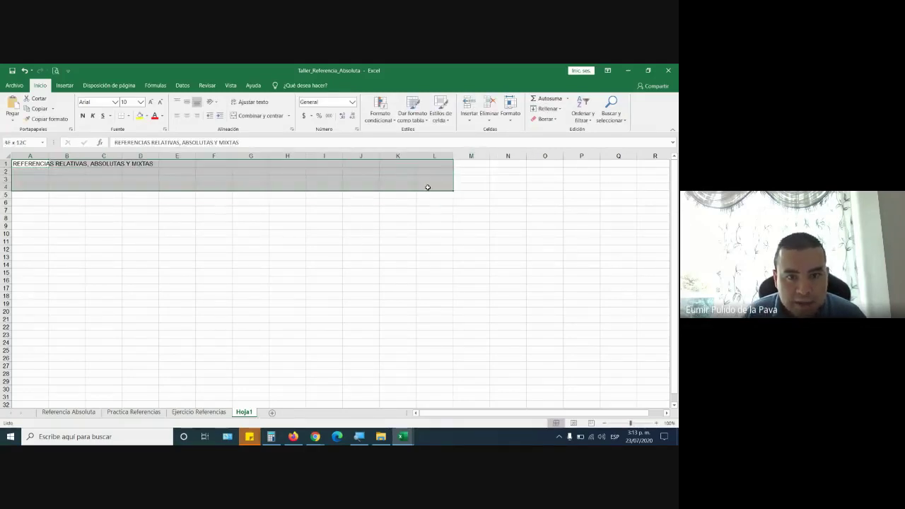
{"action": "left_click", "coordinate": [259, 115]}
{"action": "left_click", "coordinate": [248, 102]}
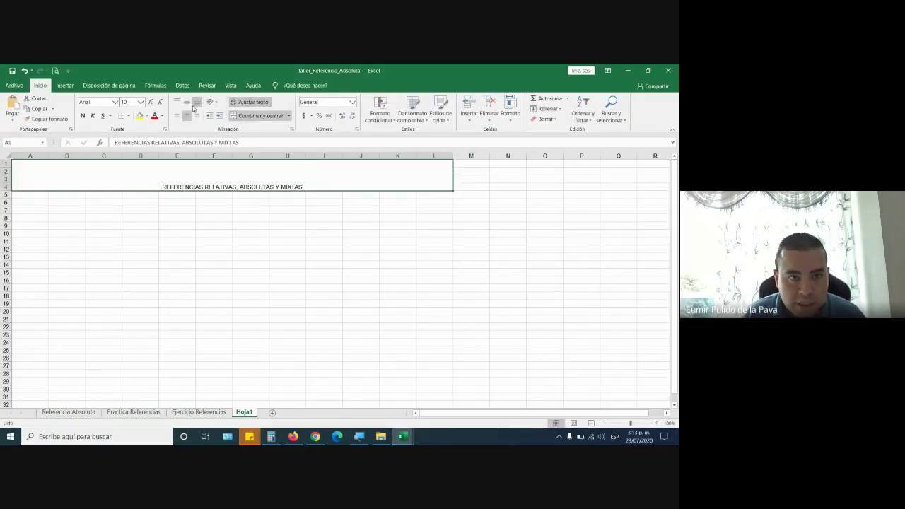
{"action": "left_click", "coordinate": [187, 102]}
{"action": "left_click", "coordinate": [150, 103]}
{"action": "left_click", "coordinate": [150, 103]}
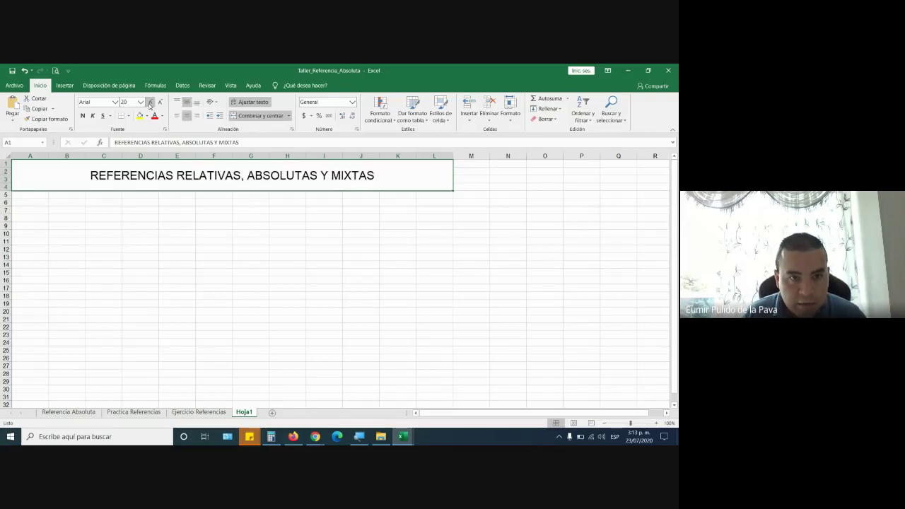
{"action": "left_click", "coordinate": [150, 103]}
{"action": "left_click", "coordinate": [150, 103]}
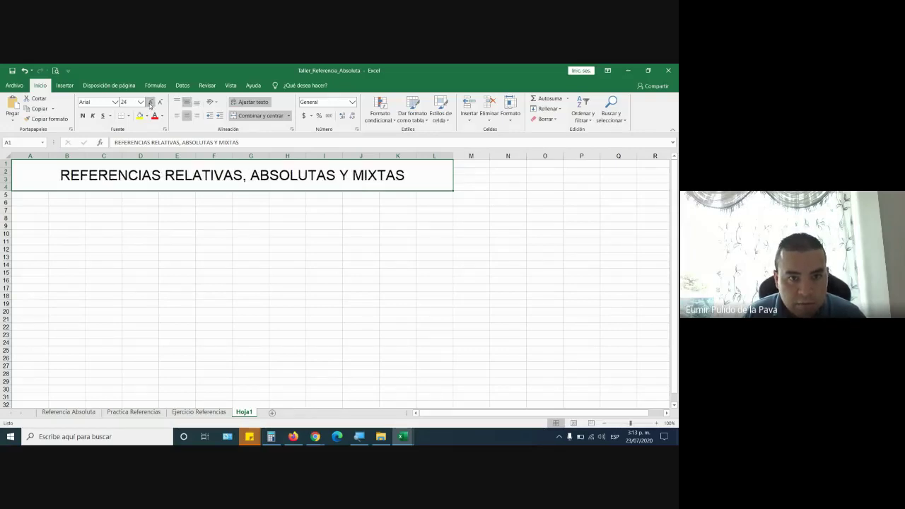
{"action": "left_click", "coordinate": [83, 115]}
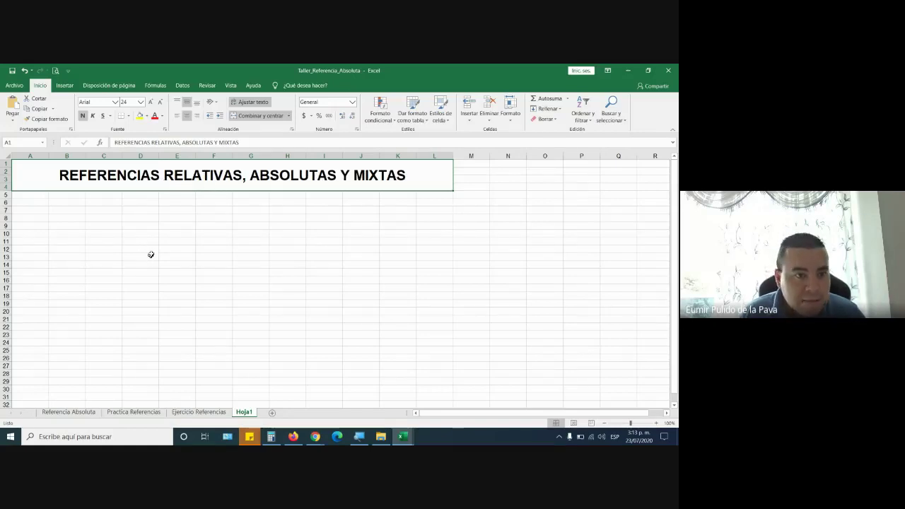
Enter the headers VALOR 1, VALOR 2, SUMA and RESTA in D7:G7.
{"action": "left_click", "coordinate": [138, 209]}
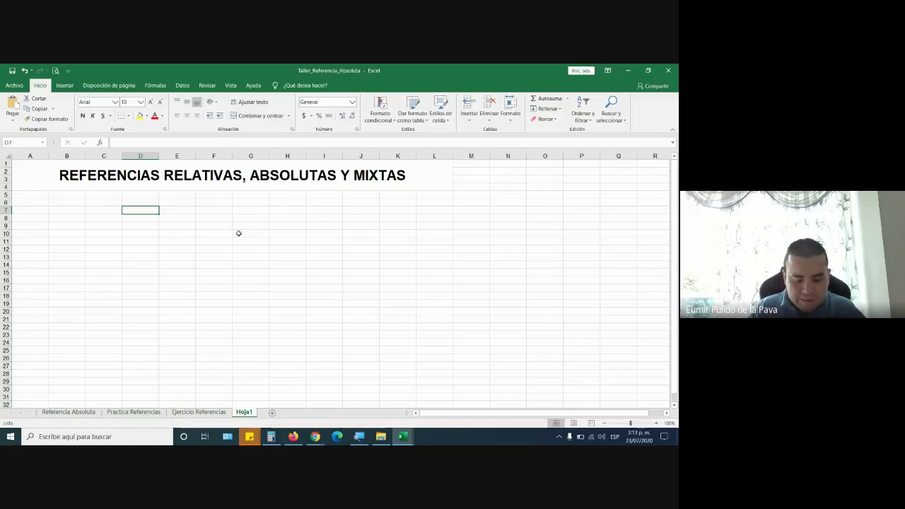
{"action": "type", "text": "VALOR 1"}
{"action": "key", "text": "Tab"}
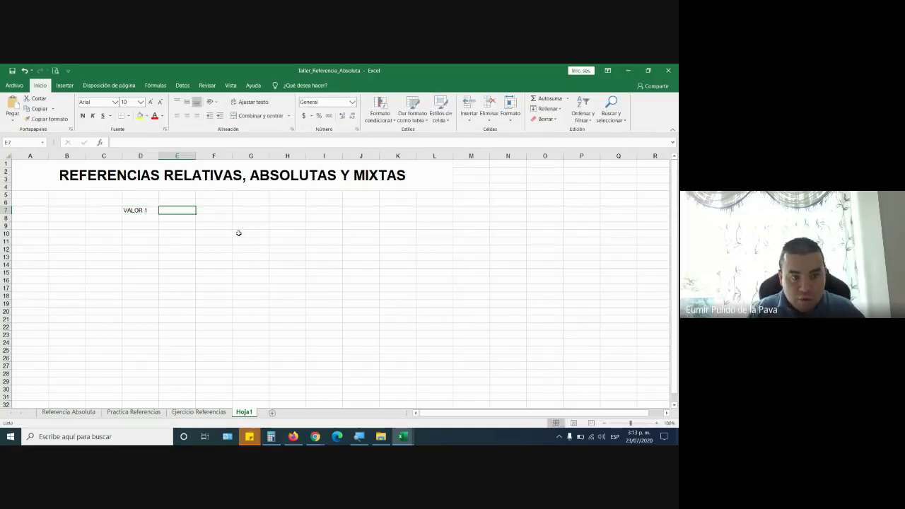
{"action": "type", "text": "VALOR 2"}
{"action": "key", "text": "Tab"}
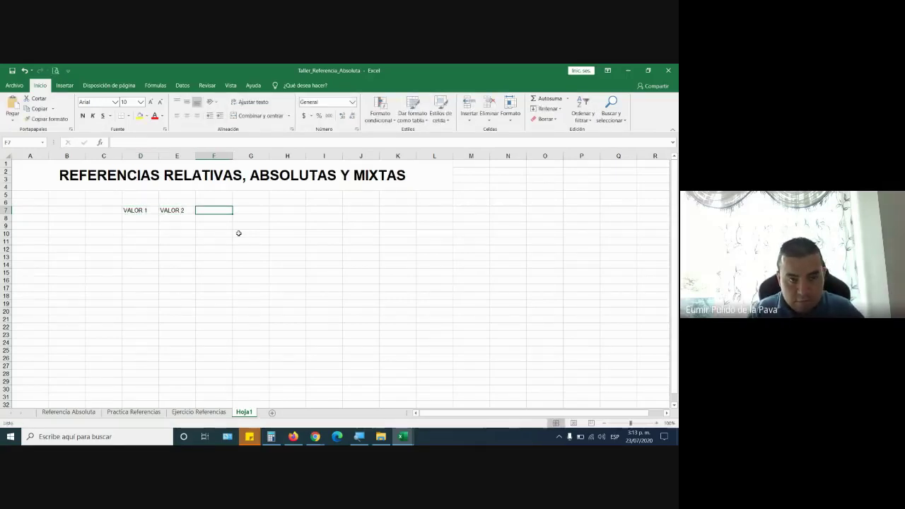
{"action": "type", "text": "SUMA"}
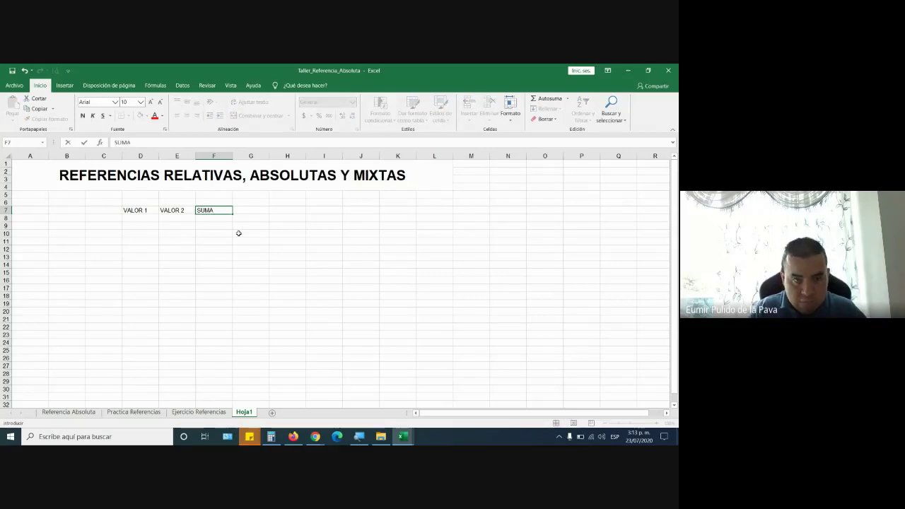
{"action": "key", "text": "Tab"}
{"action": "type", "text": "STA"}
{"action": "key", "text": "Return"}
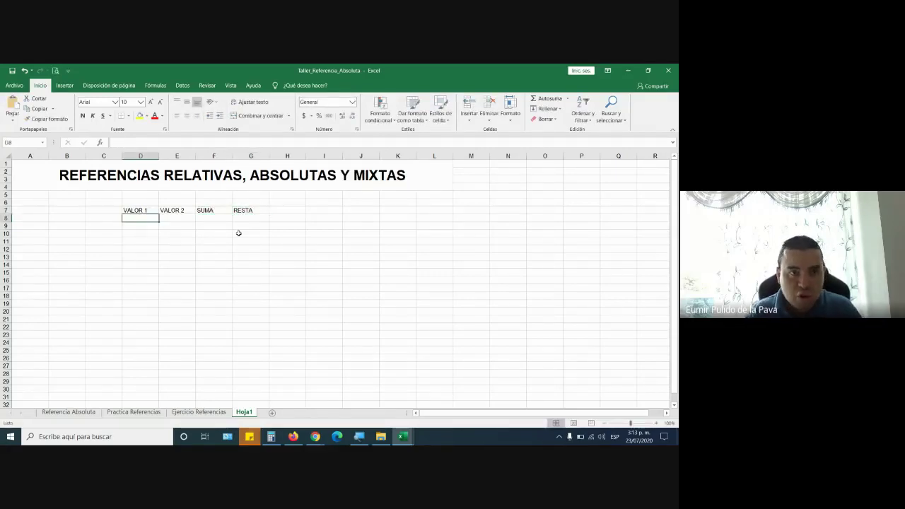
Centre the headers and make them bold at size 14, then enlarge the data area font.
{"action": "left_click_drag", "start_coordinate": [141, 211], "coordinate": [251, 211]}
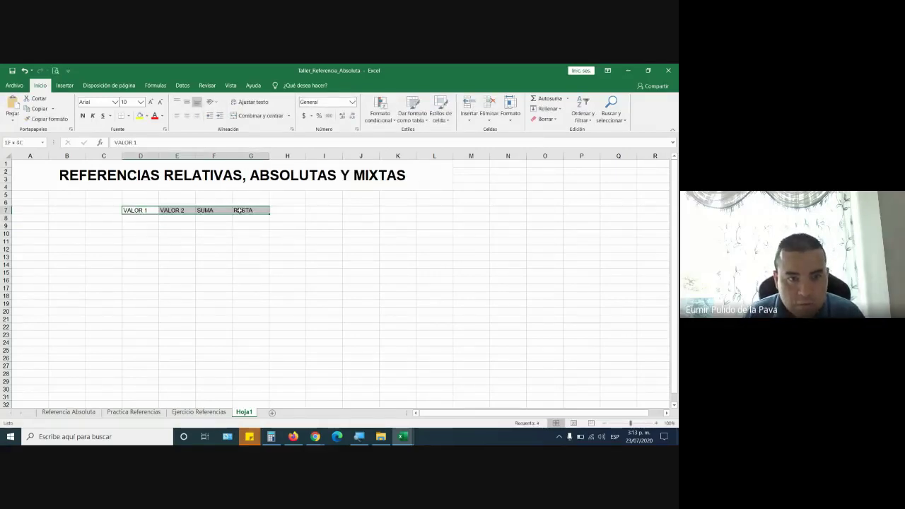
{"action": "left_click", "coordinate": [187, 116]}
{"action": "left_click", "coordinate": [150, 102]}
{"action": "left_click", "coordinate": [150, 102]}
{"action": "left_click", "coordinate": [150, 102]}
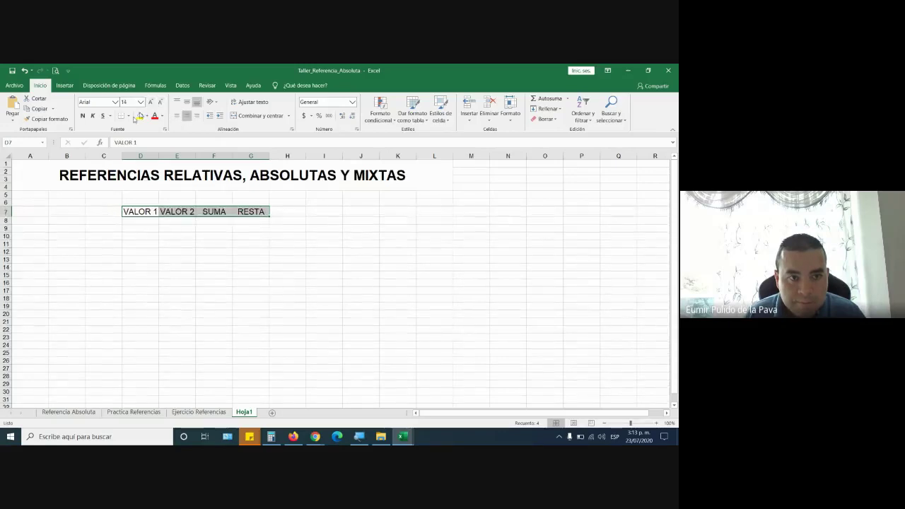
{"action": "left_click", "coordinate": [82, 115]}
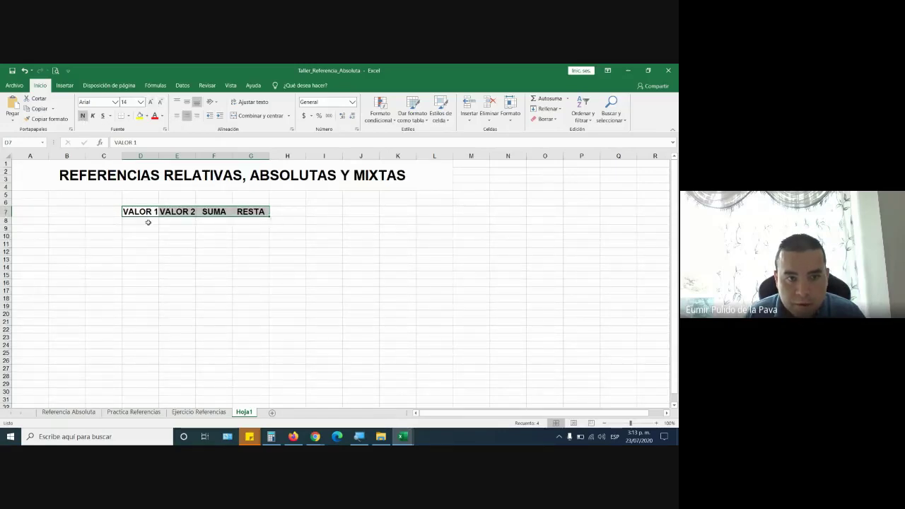
{"action": "mouse_move", "coordinate": [147, 222]}
{"action": "left_mouse_down"}
{"action": "mouse_move", "coordinate": [247, 270]}
{"action": "mouse_move", "coordinate": [250, 297]}
{"action": "left_mouse_up"}
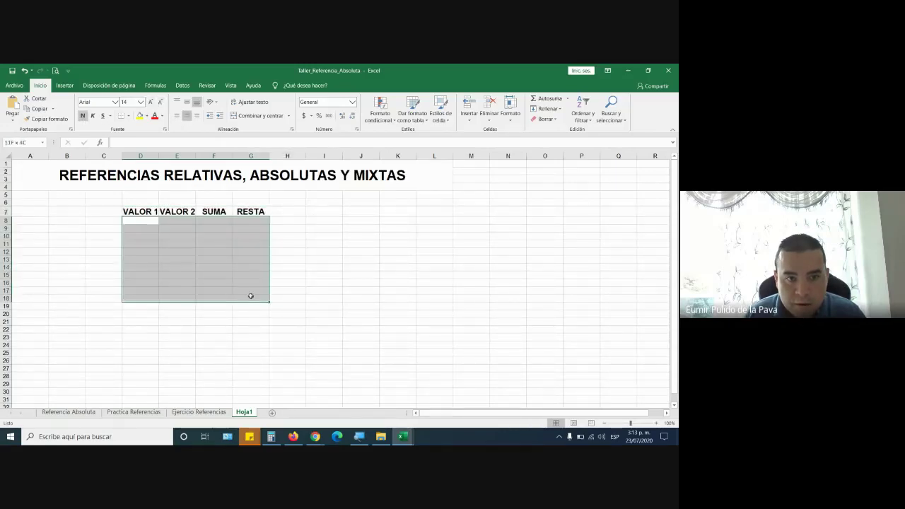
{"action": "left_click", "coordinate": [151, 103]}
{"action": "left_click", "coordinate": [151, 103]}
{"action": "left_click", "coordinate": [151, 103]}
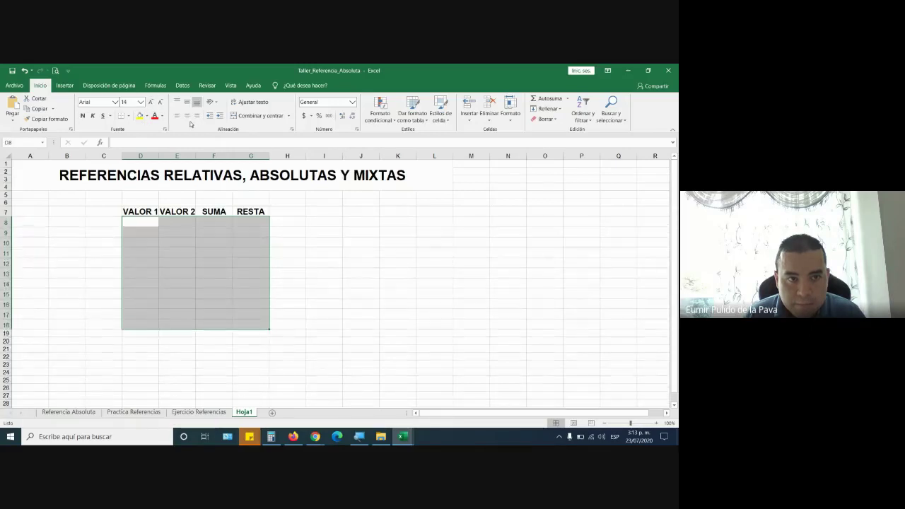
Fill VALOR 1 with 5, 3, 4, 10, 8, 9 and enter 12 in E8.
{"action": "left_click", "coordinate": [145, 223]}
{"action": "type", "text": "5"}
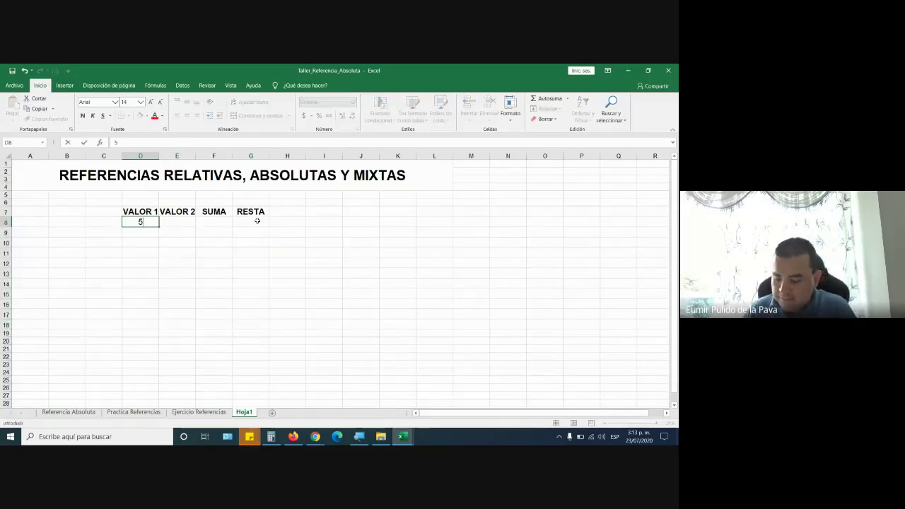
{"action": "key", "text": "Tab"}
{"action": "type", "text": "12"}
{"action": "key", "text": "Return"}
{"action": "key", "text": "Left"}
{"action": "type", "text": "3"}
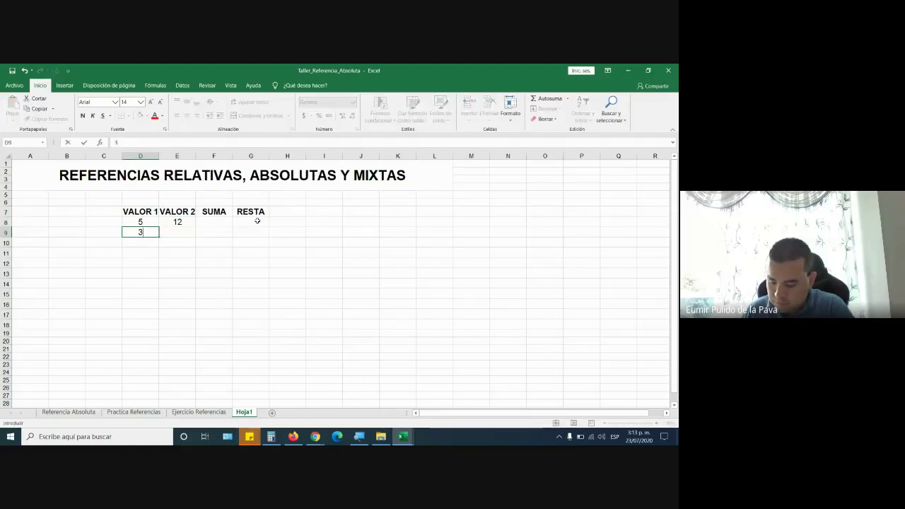
{"action": "key", "text": "Return"}
{"action": "type", "text": "4"}
{"action": "key", "text": "Return"}
{"action": "type", "text": "10"}
{"action": "key", "text": "Return"}
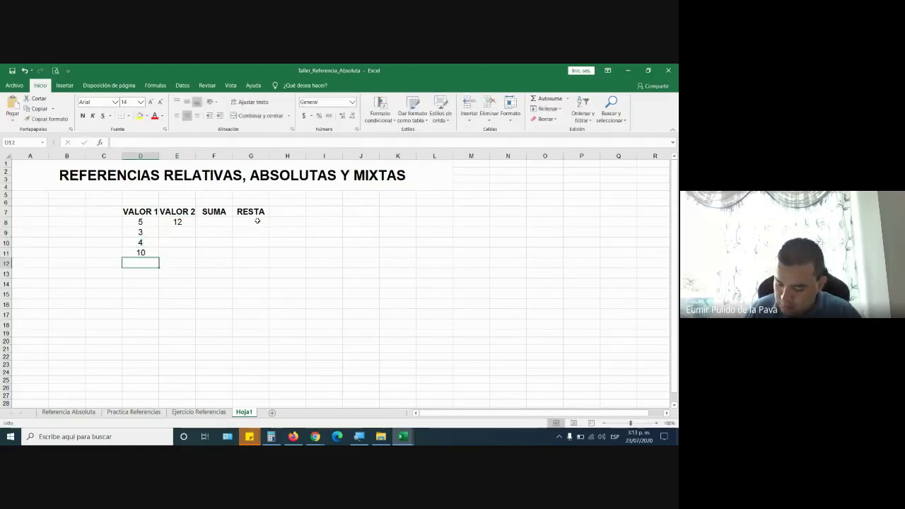
{"action": "type", "text": "8"}
{"action": "key", "text": "Return"}
{"action": "type", "text": "9"}
{"action": "key", "text": "Return"}
Fill the rest of VALOR 2 with 4, 5, 10, 2 and 12.
{"action": "key", "text": "Right"}
{"action": "key", "text": "Up"}
{"action": "key", "text": "Up"}
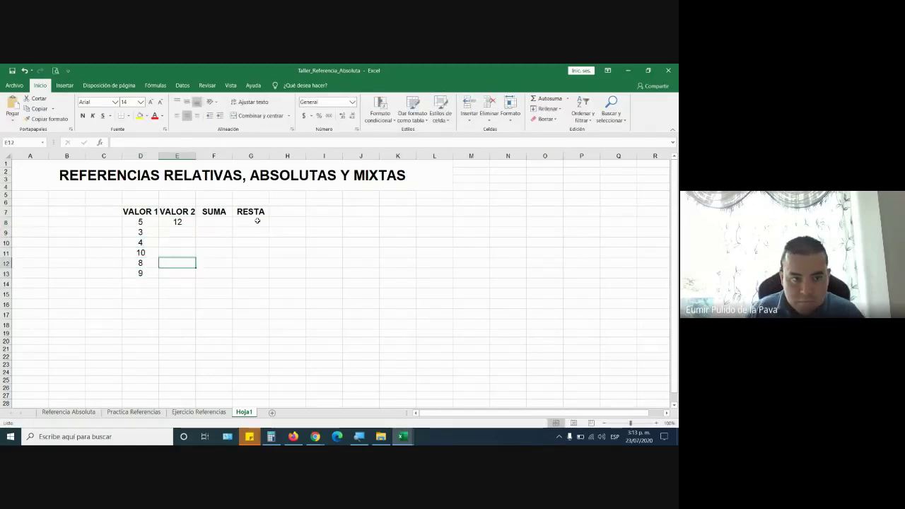
{"action": "key", "text": "Up"}
{"action": "key", "text": "Up"}
{"action": "key", "text": "Up"}
{"action": "type", "text": "4 5 1"}
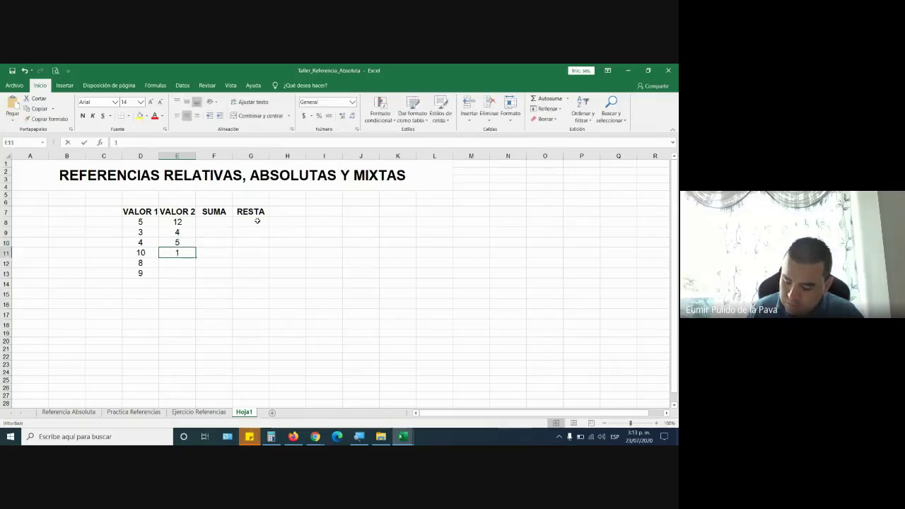
{"action": "type", "text": "0 2"}
{"action": "key", "text": "Return"}
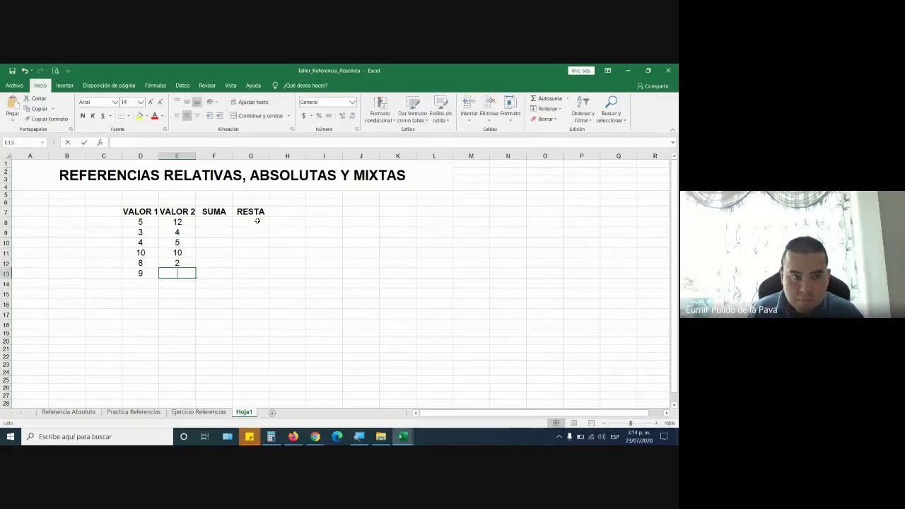
{"action": "type", "text": "25"}
{"action": "key", "text": "BackSpace"}
{"action": "key", "text": "BackSpace"}
{"action": "type", "text": "12"}
{"action": "key", "text": "Return"}
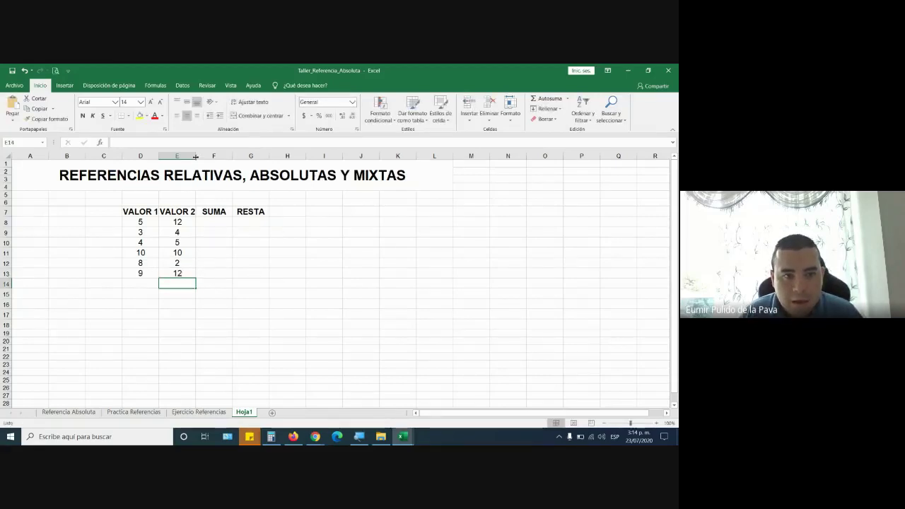
Widen the VALOR 1 and VALOR 2 columns and set F8:G13 text to size 20.
{"action": "left_click_drag", "start_coordinate": [195, 157], "coordinate": [225, 156]}
{"action": "left_click_drag", "start_coordinate": [159, 157], "coordinate": [170, 156]}
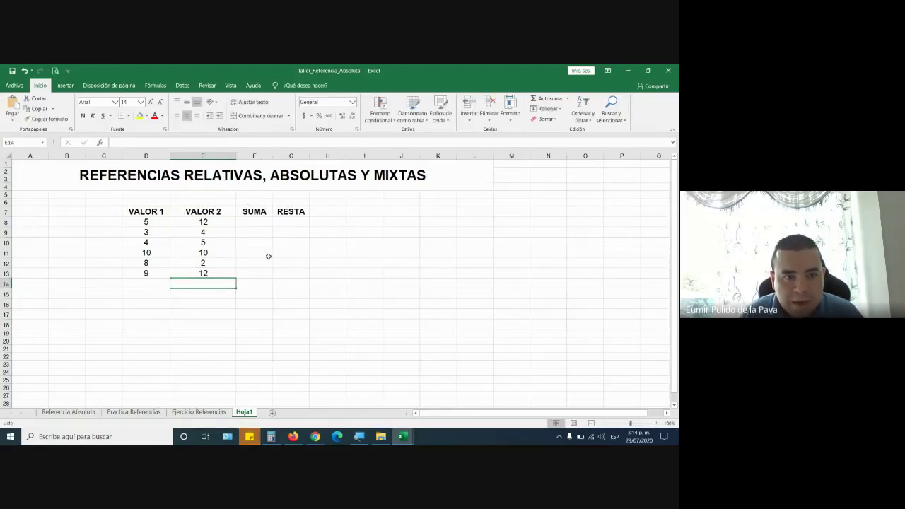
{"action": "left_click", "coordinate": [252, 225]}
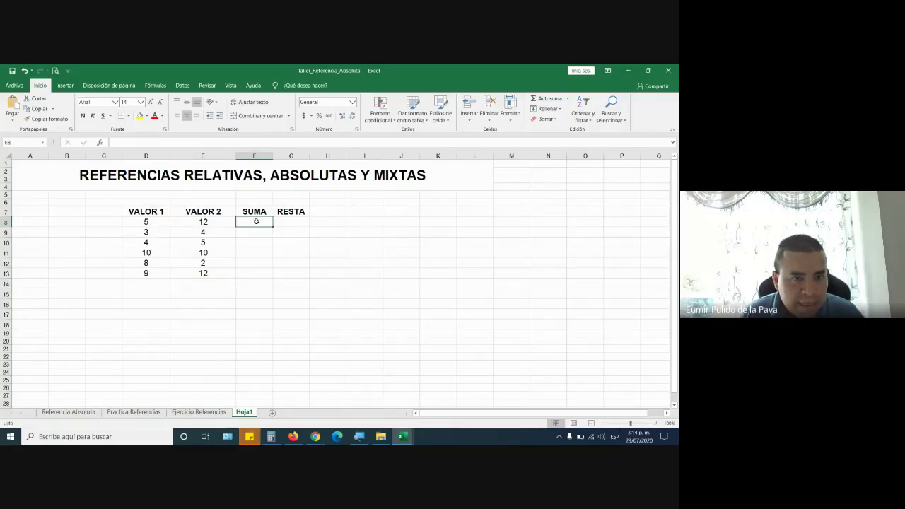
{"action": "left_click_drag", "start_coordinate": [256, 222], "coordinate": [285, 270]}
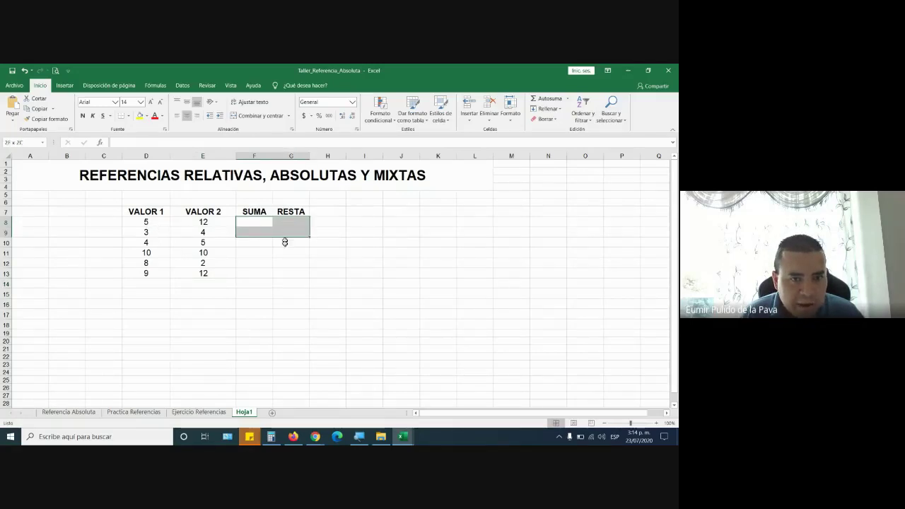
{"action": "left_click", "coordinate": [149, 103]}
{"action": "left_click", "coordinate": [150, 104]}
{"action": "left_click", "coordinate": [150, 104]}
Widen the SUMA and RESTA columns and start an entry with + in F8.
{"action": "left_click_drag", "start_coordinate": [273, 156], "coordinate": [400, 156]}
{"action": "left_click", "coordinate": [281, 224]}
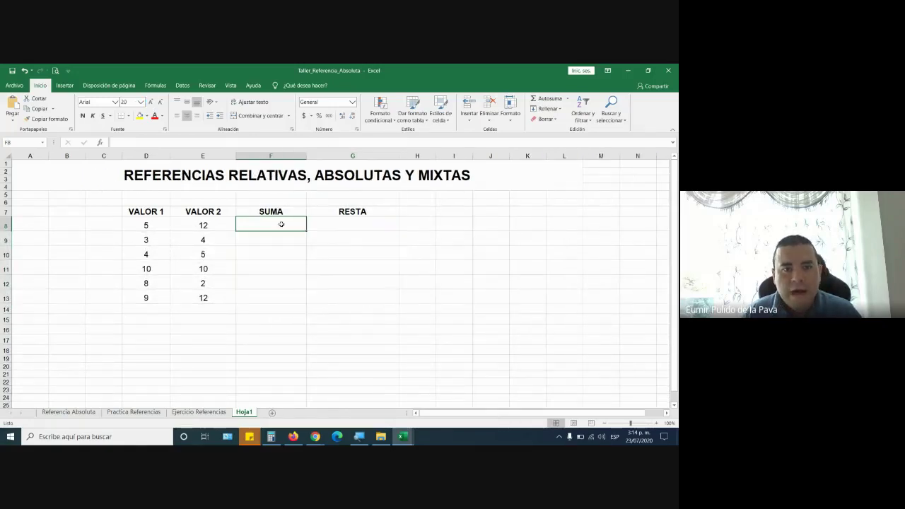
{"action": "type", "text": "="}
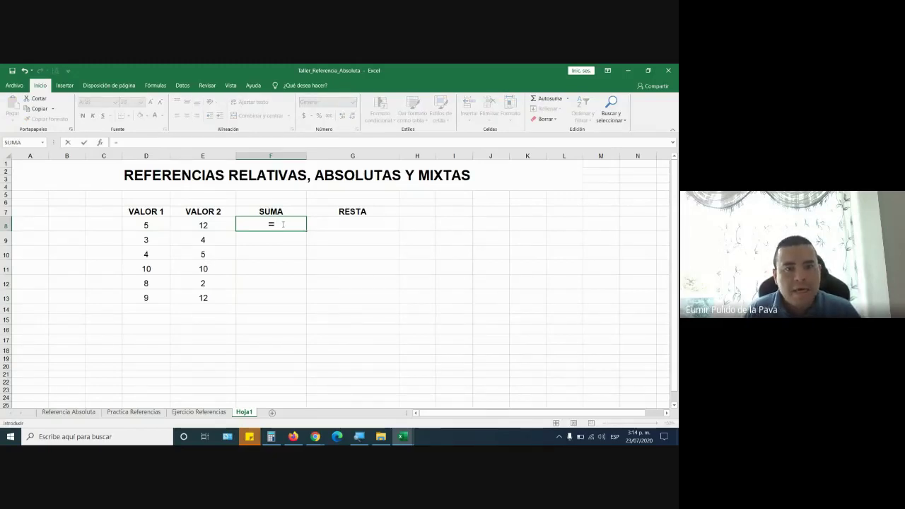
{"action": "key", "text": "Escape"}
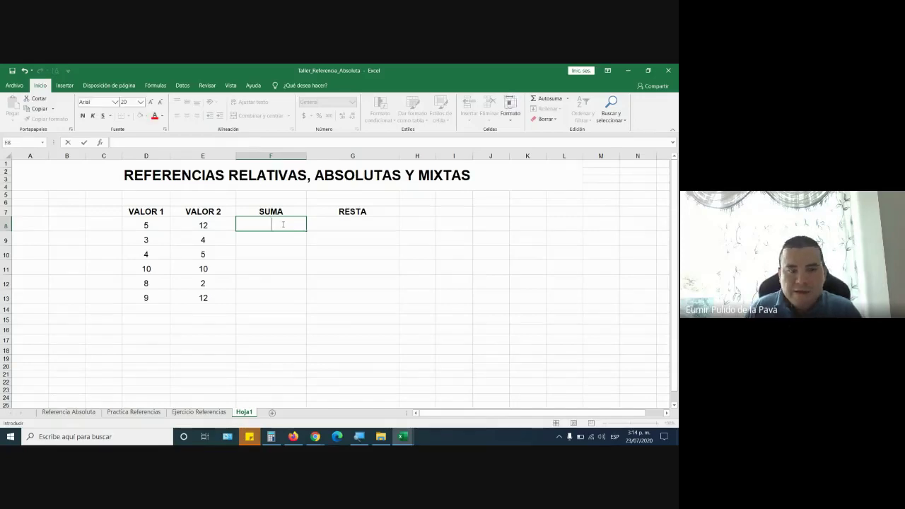
{"action": "type", "text": "+"}
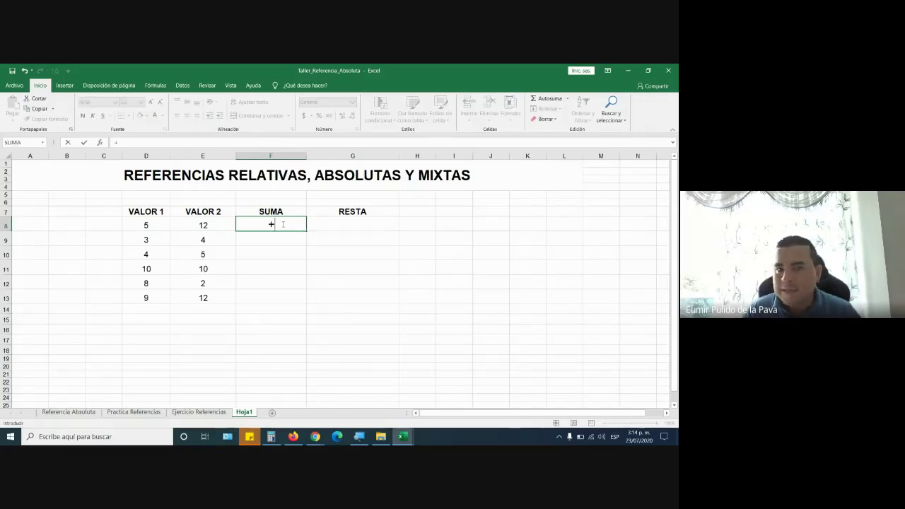
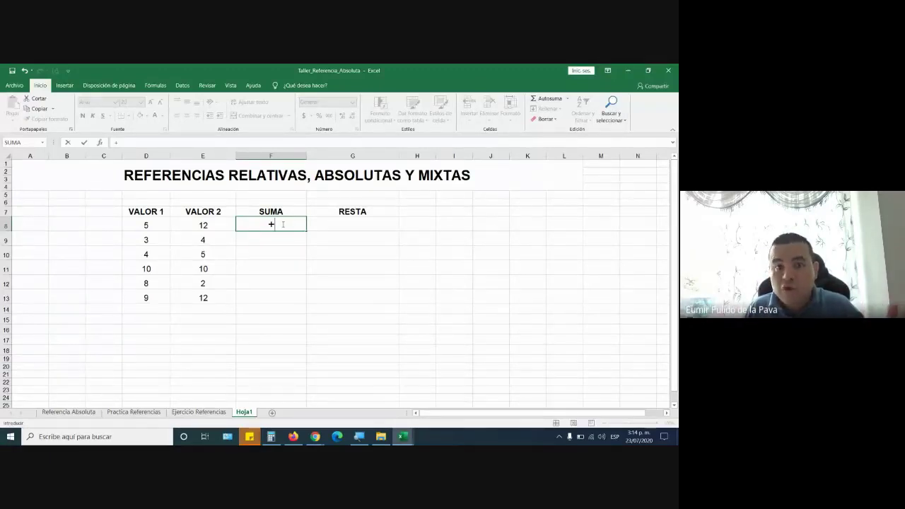
Enter the sum formula +D8+E8 in F8, giving 17.
{"action": "left_click", "coordinate": [144, 224]}
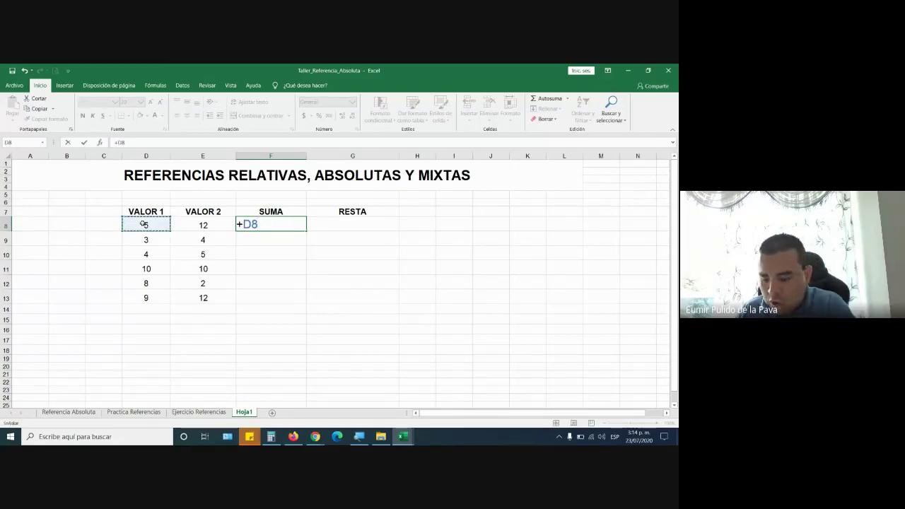
{"action": "type", "text": "+"}
{"action": "left_click", "coordinate": [205, 225]}
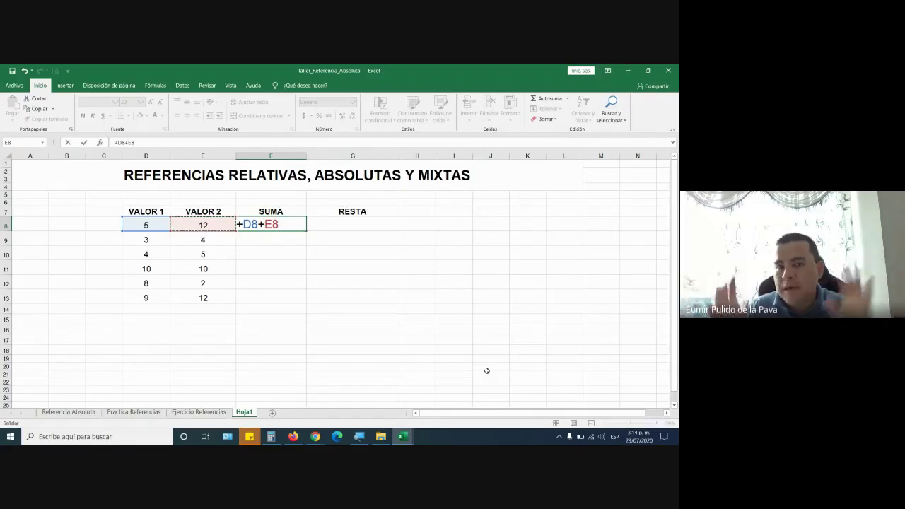
{"action": "key", "text": "Return"}
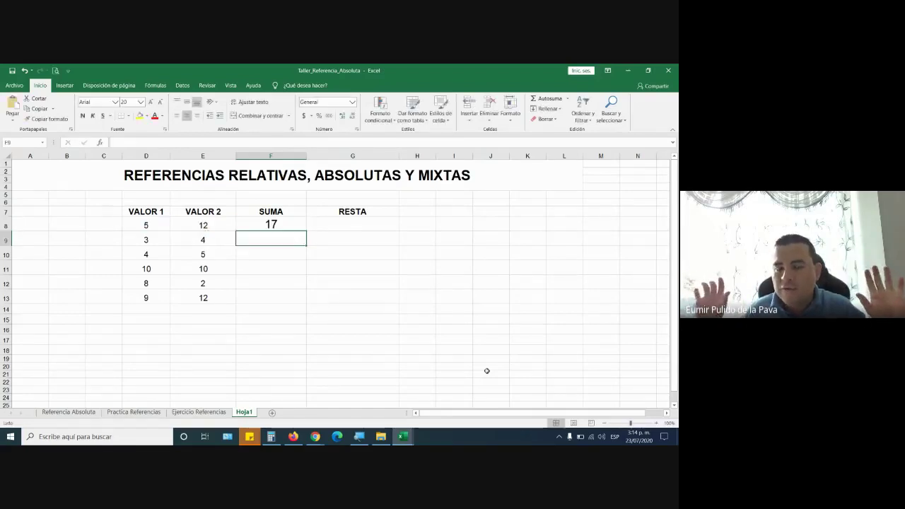
Enter the difference formula +D8-E8 in G8, giving -7, and check the sum formula.
{"action": "left_click", "coordinate": [350, 220]}
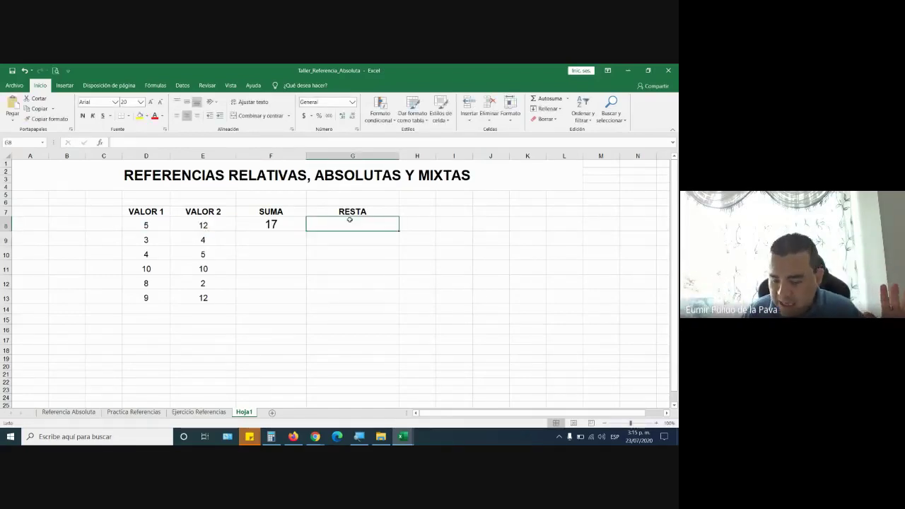
{"action": "type", "text": "+"}
{"action": "left_click", "coordinate": [147, 226]}
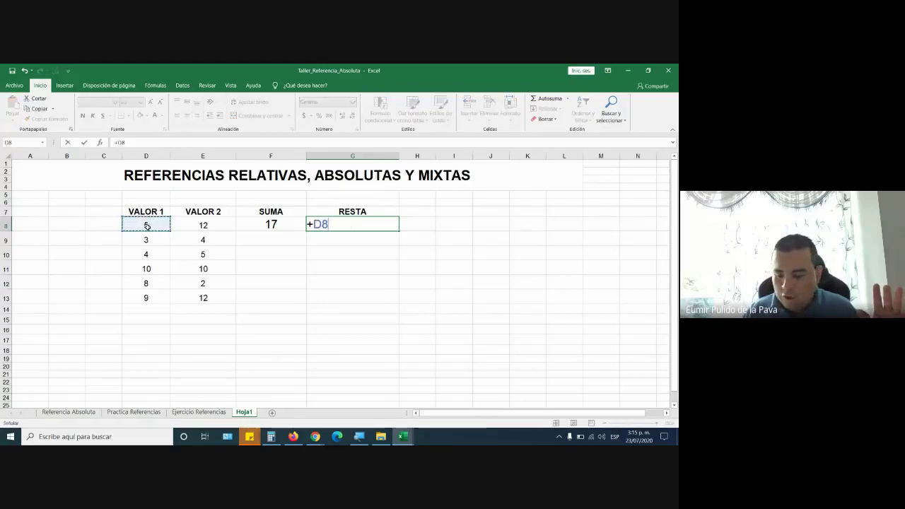
{"action": "type", "text": "-"}
{"action": "left_click", "coordinate": [216, 225]}
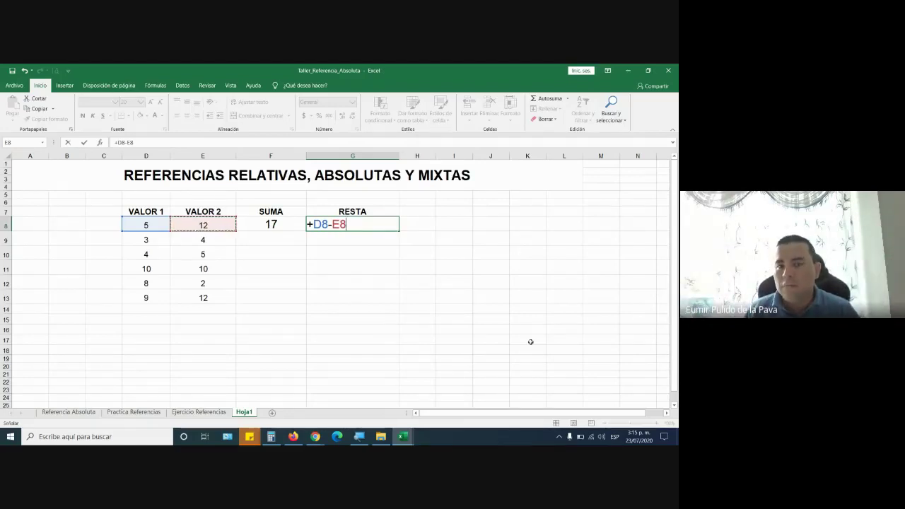
{"action": "key", "text": "Return"}
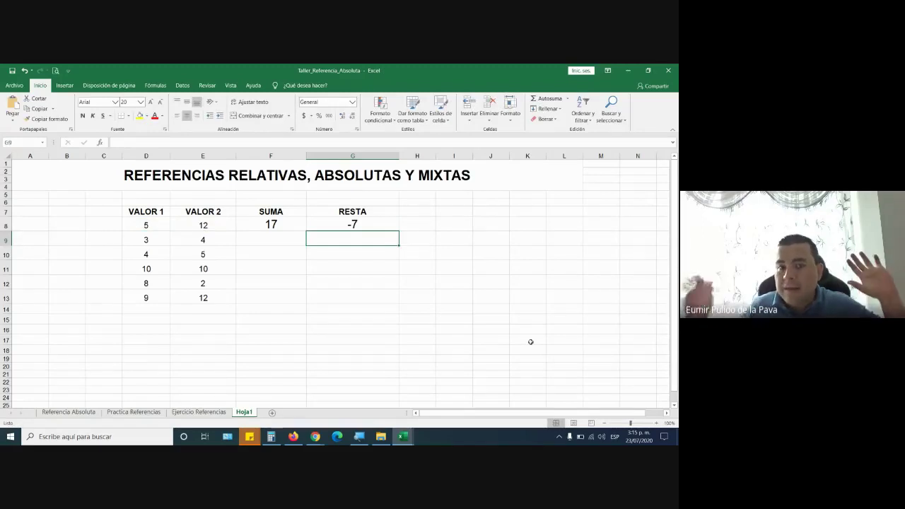
{"action": "left_click", "coordinate": [279, 225]}
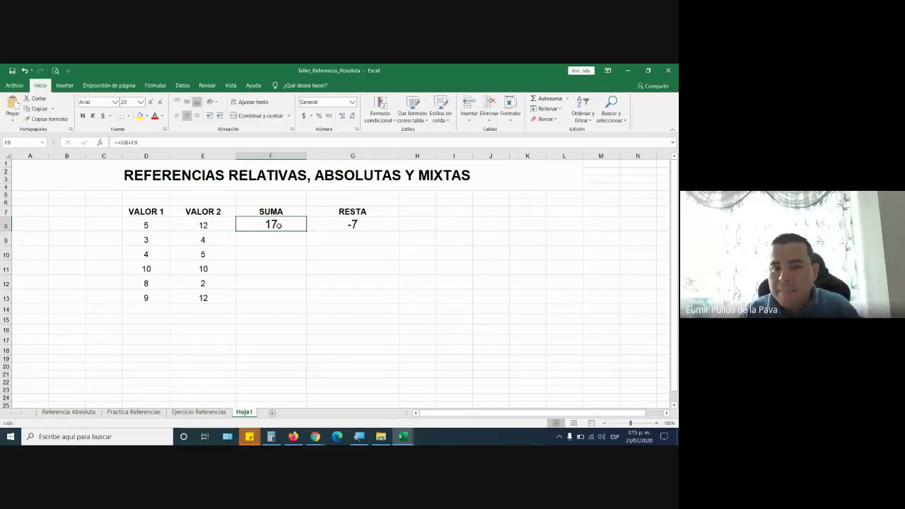
Zoom in, inspect F8's =+D8+E8 formula without changing it, and select F8:G8.
{"action": "left_click", "coordinate": [360, 436]}
{"action": "left_click", "coordinate": [320, 397]}
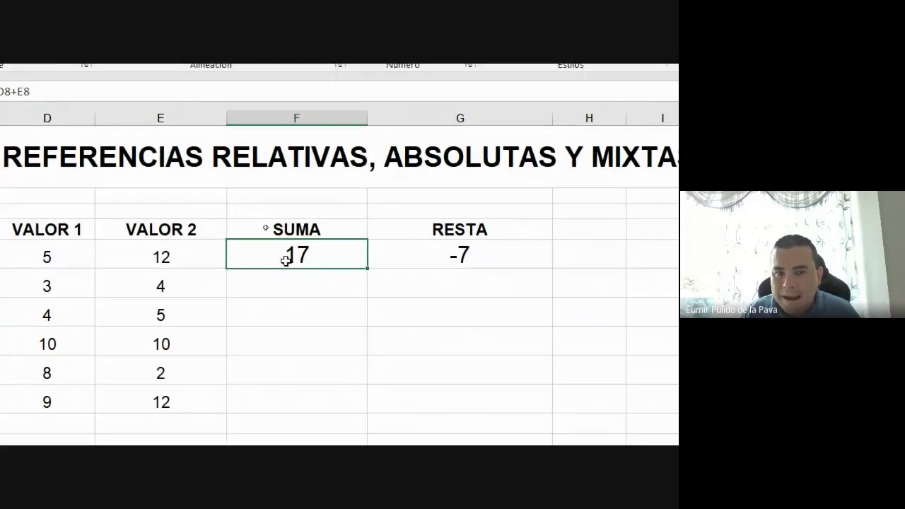
{"action": "double_click", "coordinate": [297, 260]}
{"action": "left_click_drag", "start_coordinate": [296, 256], "coordinate": [309, 258]}
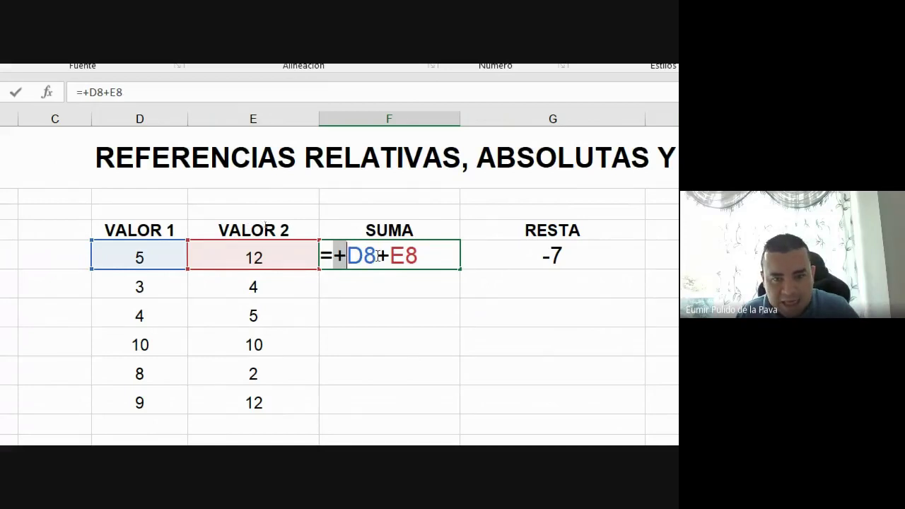
{"action": "mouse_move", "coordinate": [376, 256]}
{"action": "left_mouse_down"}
{"action": "mouse_move", "coordinate": [346, 259]}
{"action": "mouse_move", "coordinate": [354, 259]}
{"action": "left_mouse_up"}
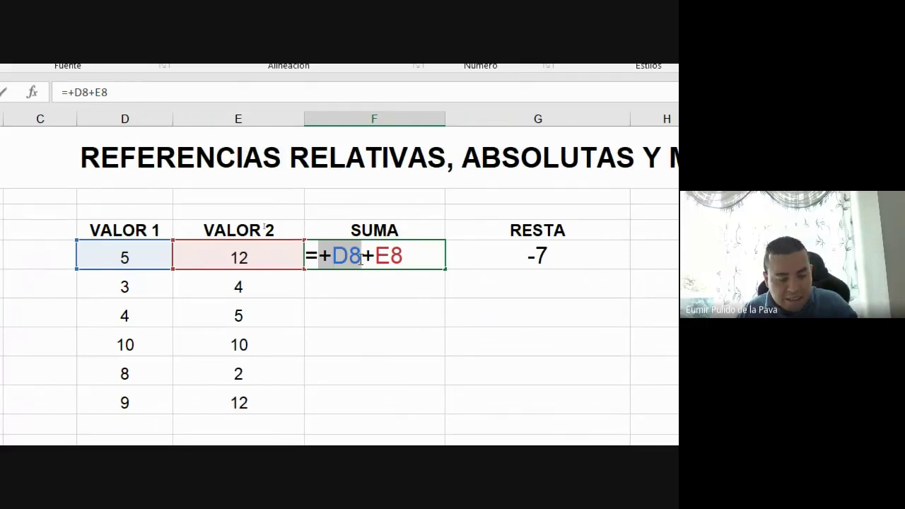
{"action": "key", "text": "Escape"}
{"action": "left_click_drag", "start_coordinate": [355, 256], "coordinate": [460, 257]}
Clear the row 8 results and enter =D8+E8 in F8, giving 17.
{"action": "key", "text": "Delete"}
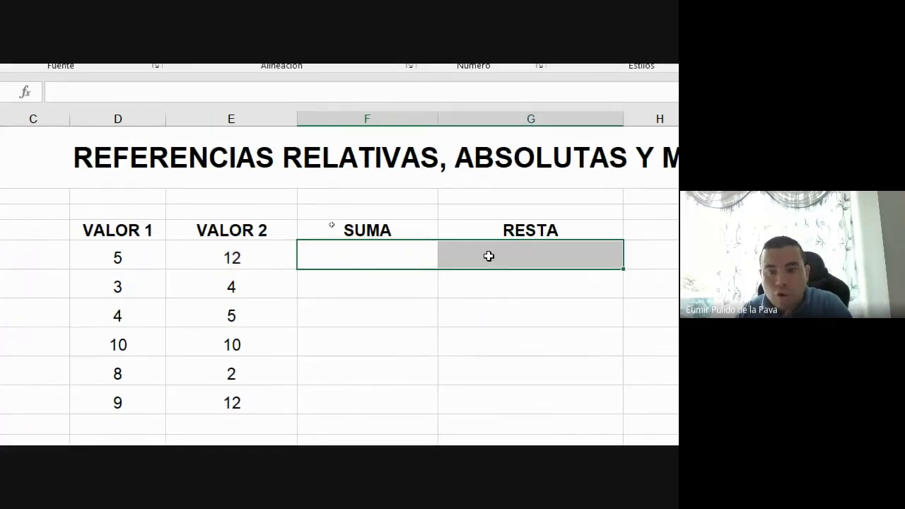
{"action": "left_click", "coordinate": [397, 256]}
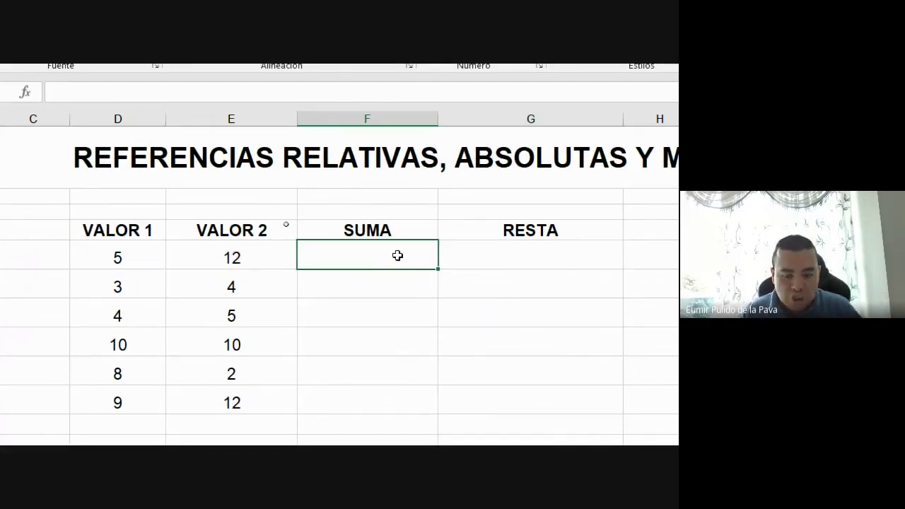
{"action": "type", "text": "="}
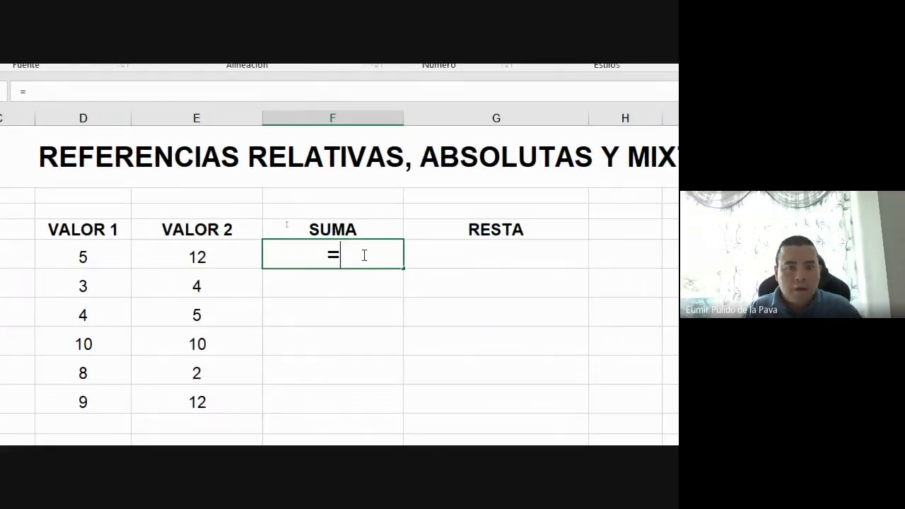
{"action": "left_click", "coordinate": [101, 261]}
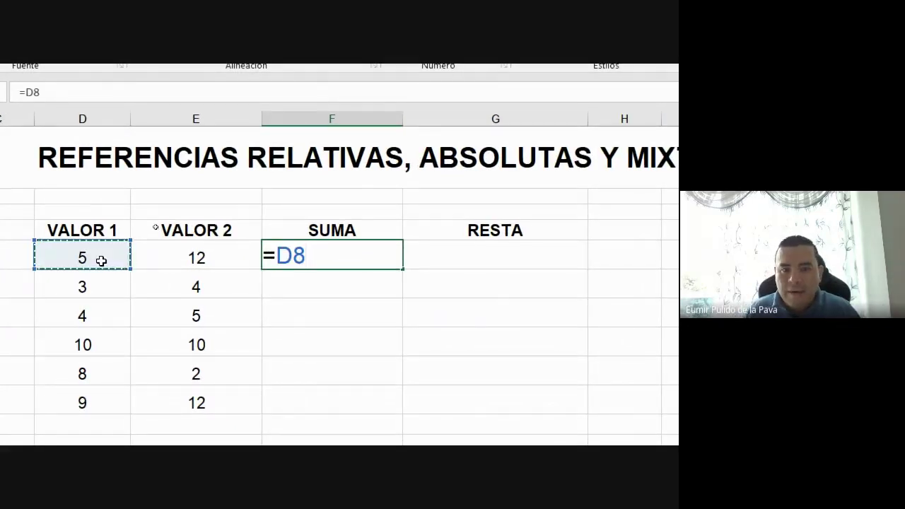
{"action": "type", "text": "-+"}
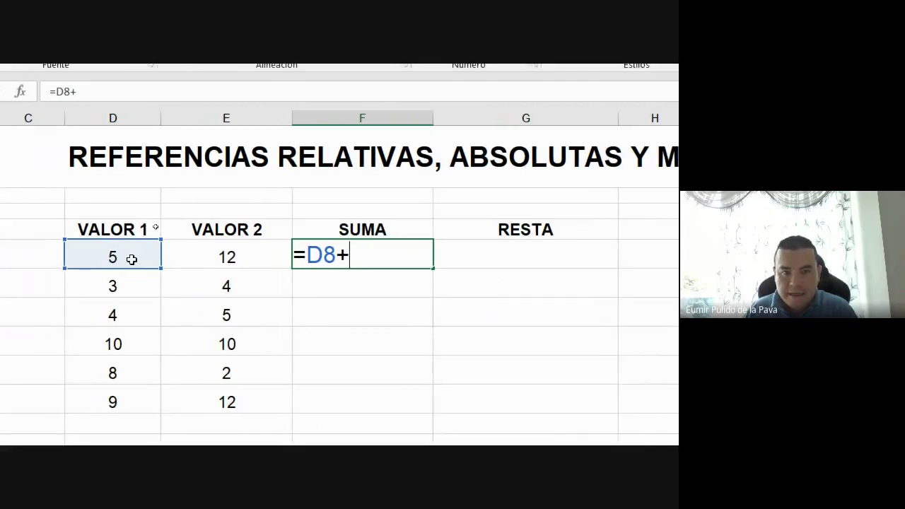
{"action": "left_click", "coordinate": [205, 258]}
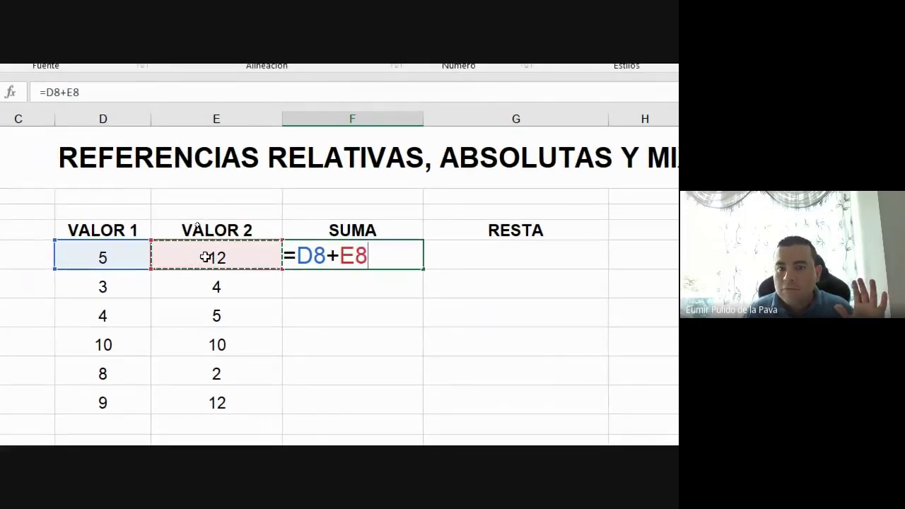
{"action": "key", "text": "Return"}
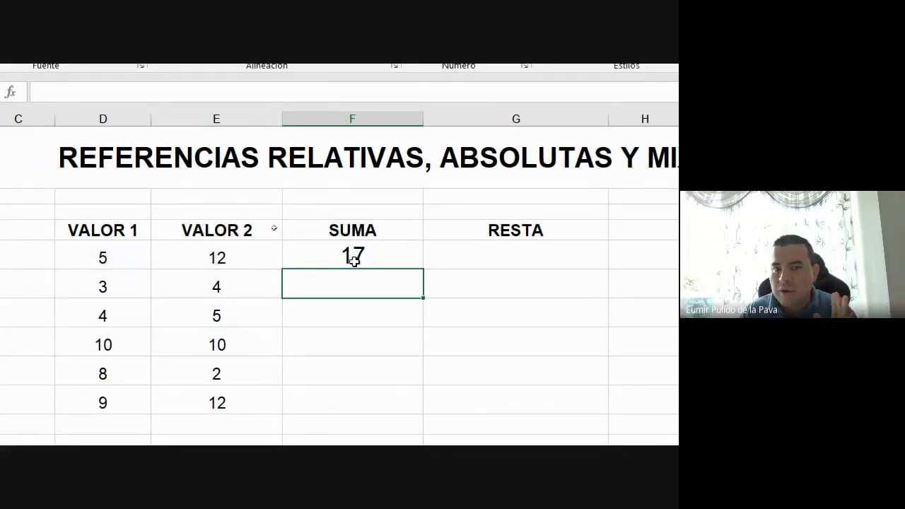
{"action": "left_click", "coordinate": [387, 262]}
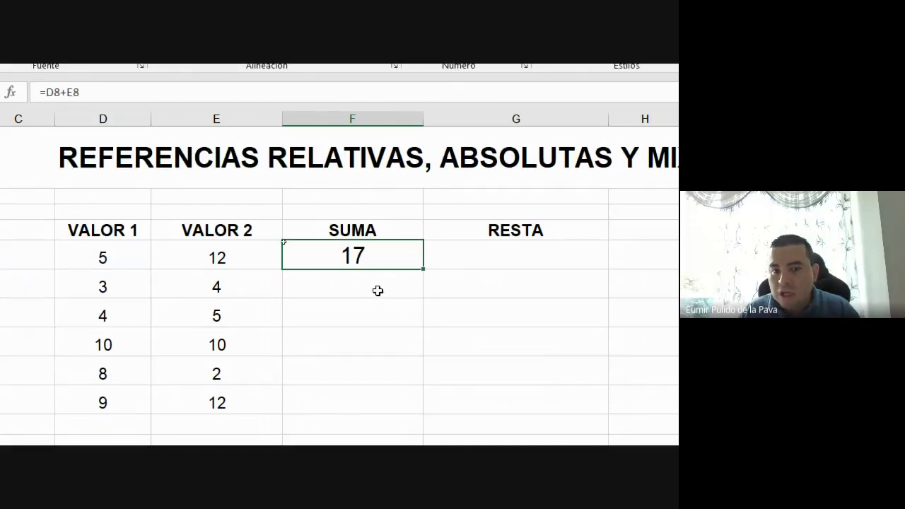
Enter =D9+E9 in F9 and =D10+E10 in F10, giving 7 and 9.
{"action": "left_click", "coordinate": [378, 291]}
{"action": "type", "text": "="}
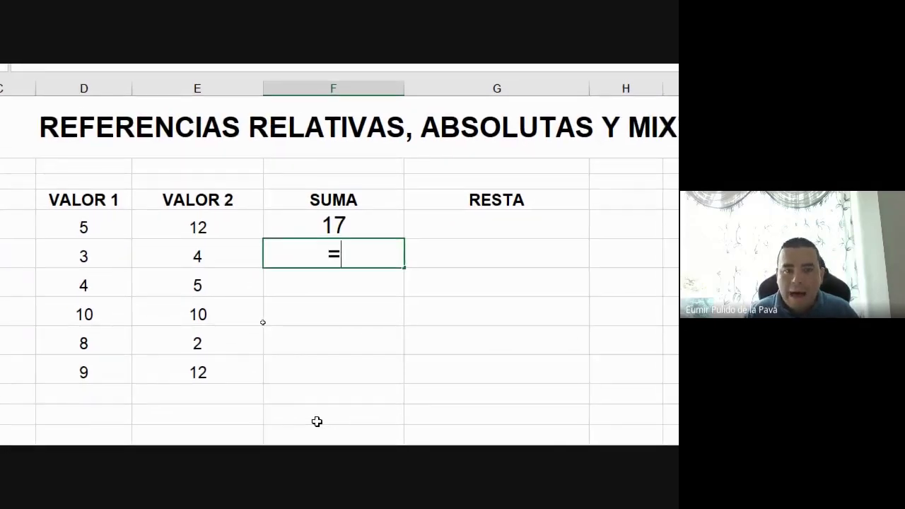
{"action": "left_click", "coordinate": [81, 255]}
{"action": "type", "text": "+"}
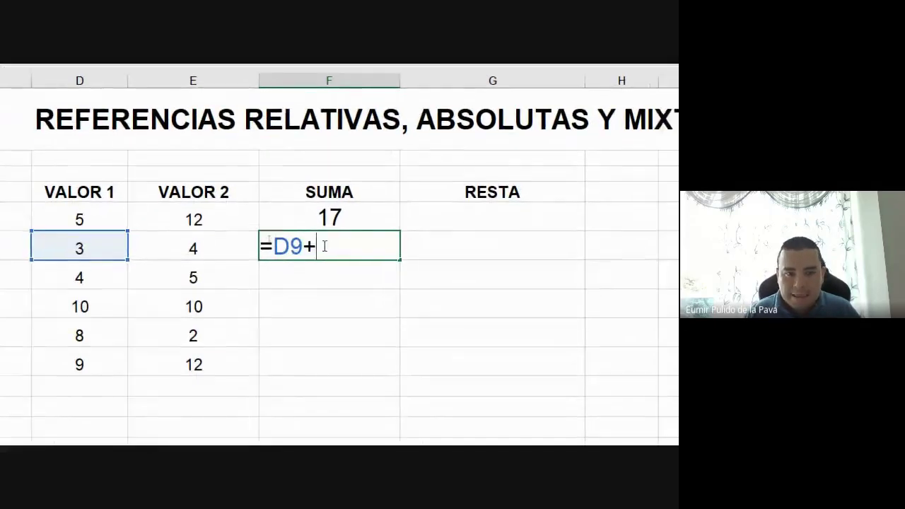
{"action": "left_click", "coordinate": [226, 242]}
{"action": "key", "text": "Return"}
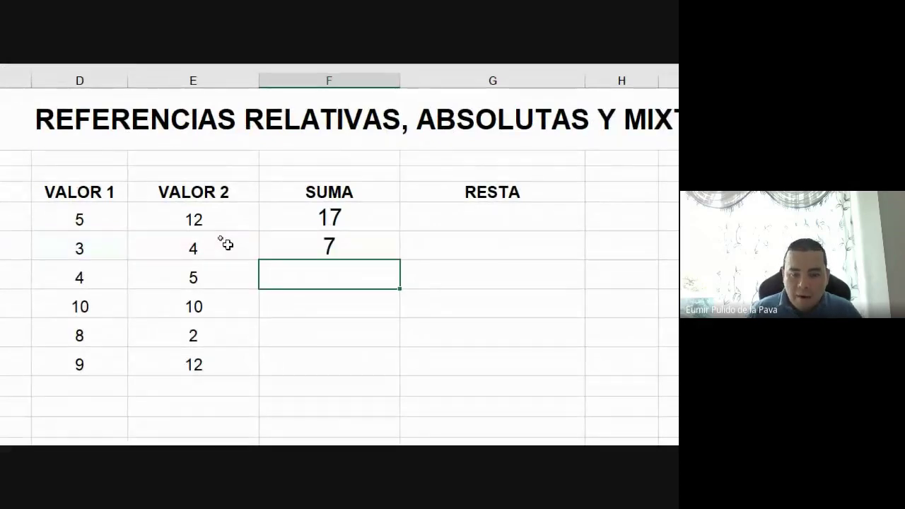
{"action": "type", "text": "="}
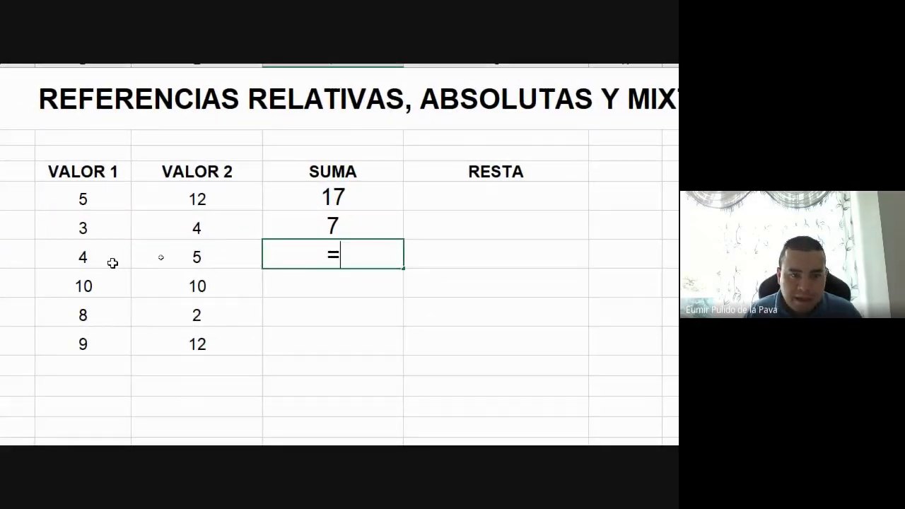
{"action": "left_click", "coordinate": [112, 262]}
{"action": "type", "text": "-+"}
{"action": "key", "text": "BackSpace"}
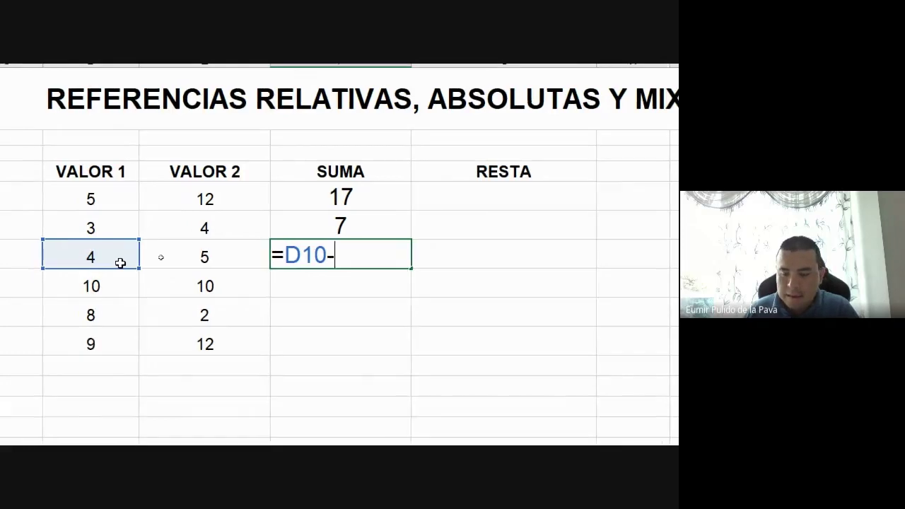
{"action": "key", "text": "BackSpace"}
{"action": "type", "text": "+"}
{"action": "left_click", "coordinate": [197, 256]}
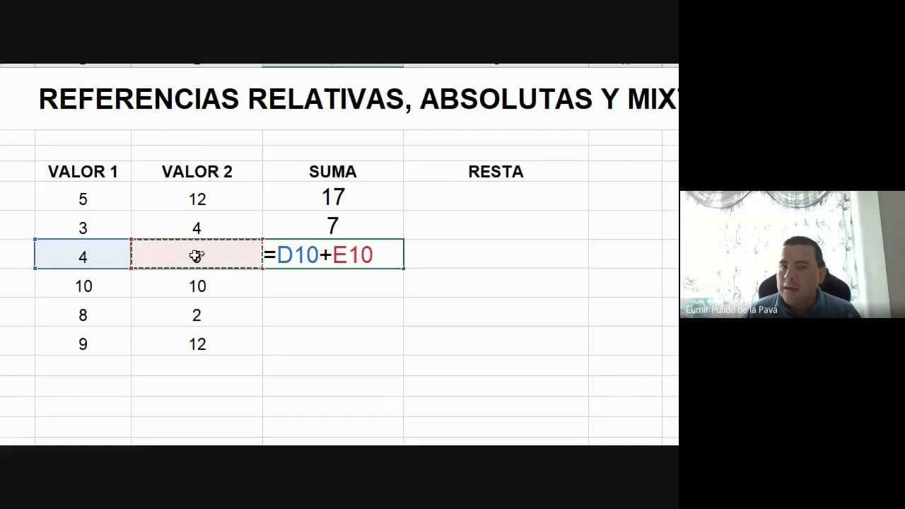
{"action": "key", "text": "Return"}
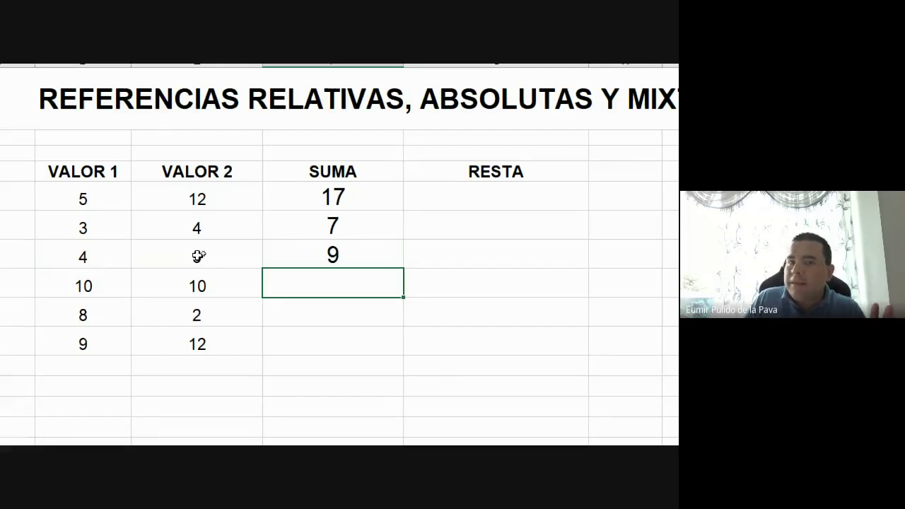
{"action": "left_click_drag", "start_coordinate": [363, 223], "coordinate": [362, 266]}
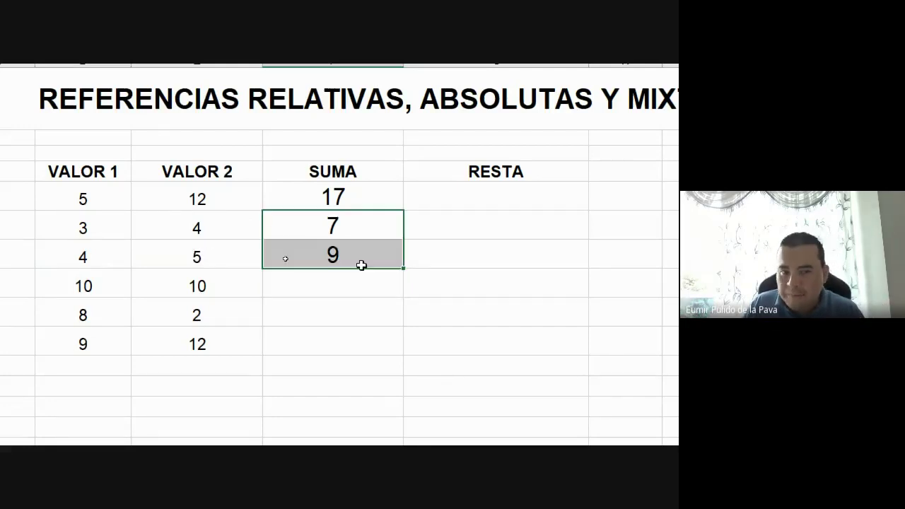
{"action": "key", "text": "Delete"}
{"action": "double_click", "coordinate": [344, 196]}
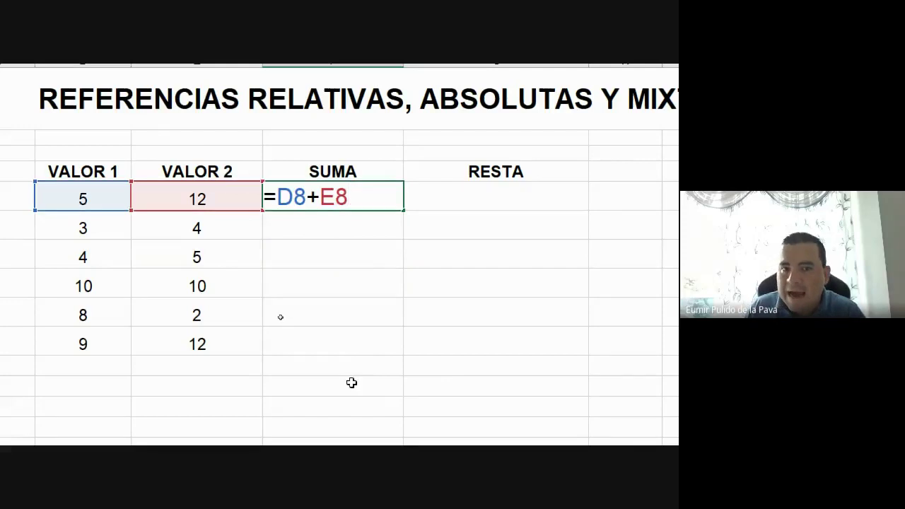
{"action": "key", "text": "Return"}
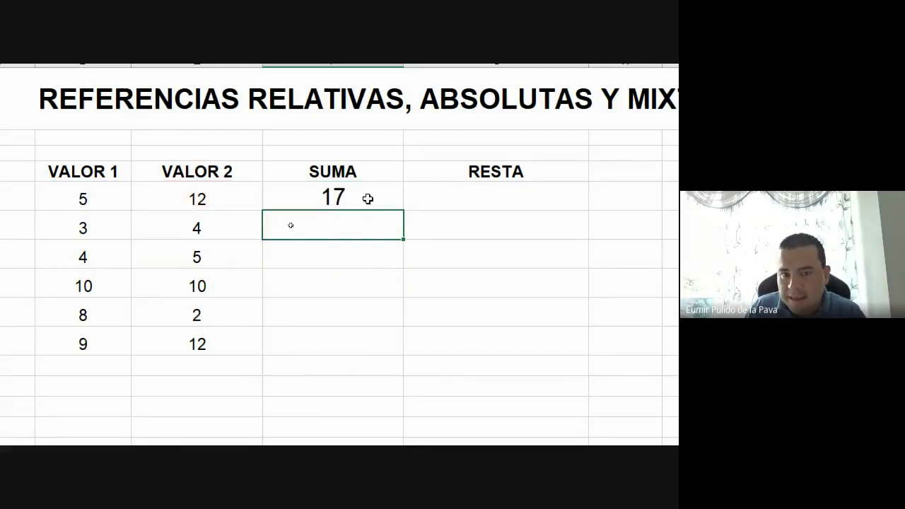
{"action": "left_click", "coordinate": [369, 198]}
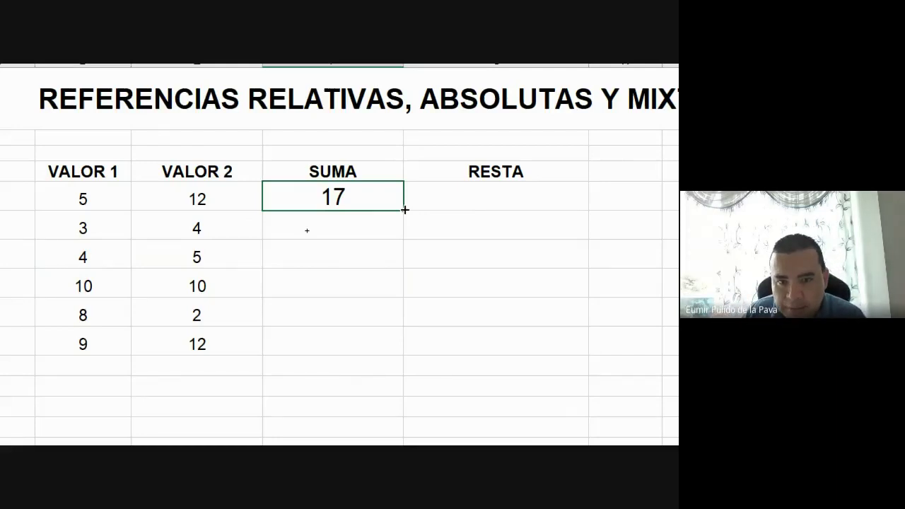
{"action": "left_click_drag", "start_coordinate": [405, 209], "coordinate": [414, 362]}
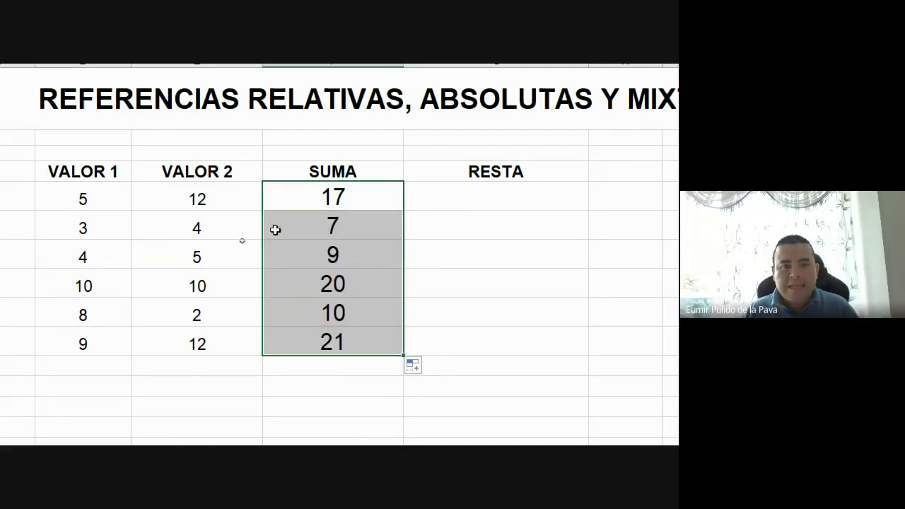
{"action": "double_click", "coordinate": [308, 225]}
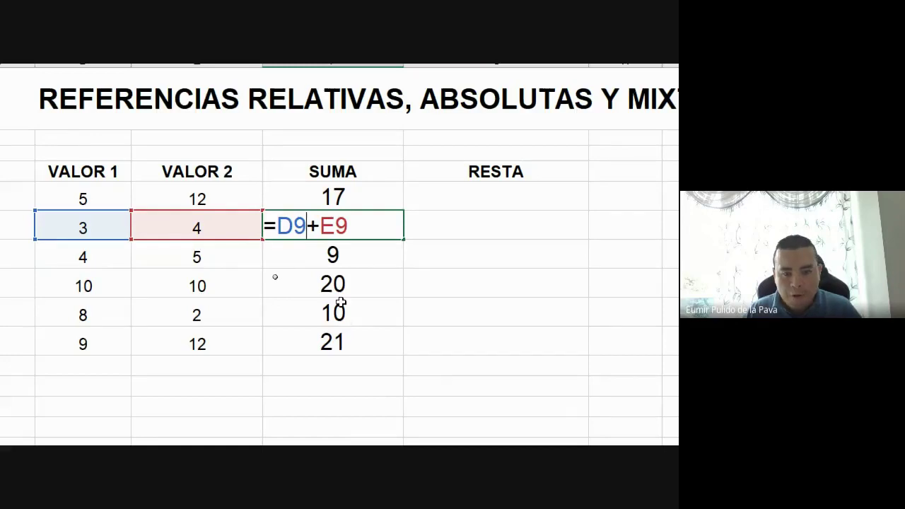
{"action": "left_click", "coordinate": [347, 256]}
{"action": "double_click", "coordinate": [347, 257]}
{"action": "key", "text": "Escape"}
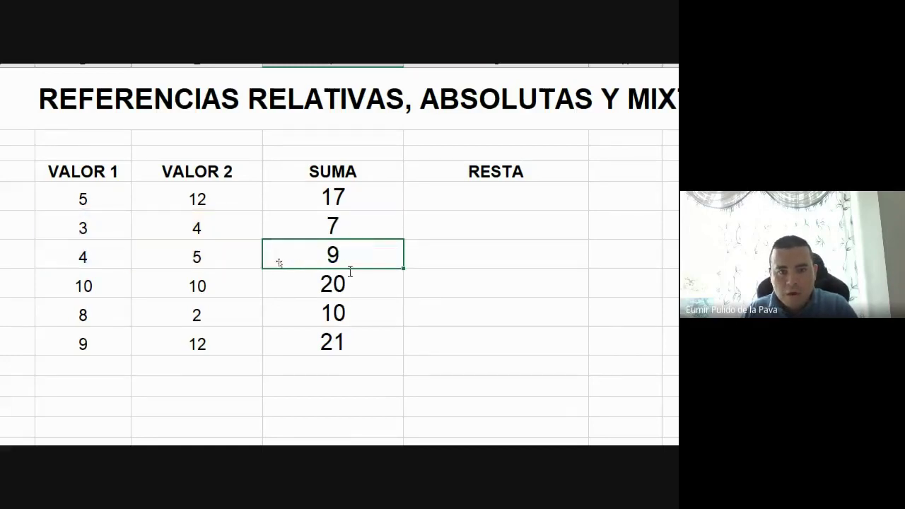
{"action": "left_click", "coordinate": [349, 274]}
{"action": "double_click", "coordinate": [349, 275]}
{"action": "left_click", "coordinate": [355, 311]}
{"action": "double_click", "coordinate": [357, 311]}
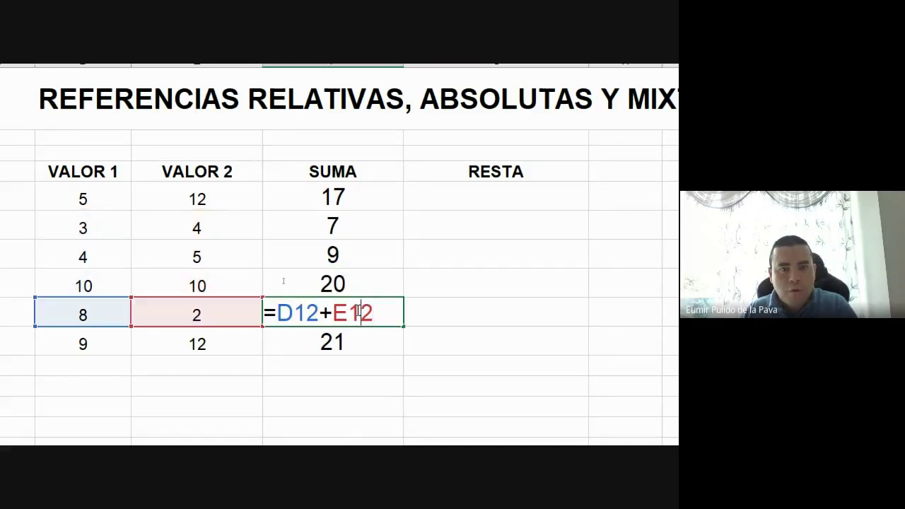
{"action": "key", "text": "Escape"}
{"action": "left_click", "coordinate": [358, 340]}
{"action": "double_click", "coordinate": [358, 340]}
{"action": "key", "text": "Return"}
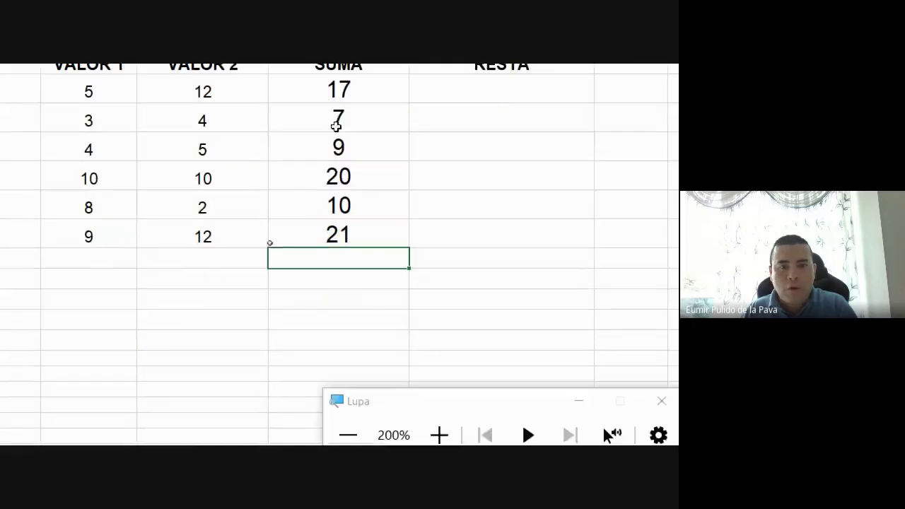
{"action": "left_click", "coordinate": [339, 105]}
{"action": "double_click", "coordinate": [342, 120]}
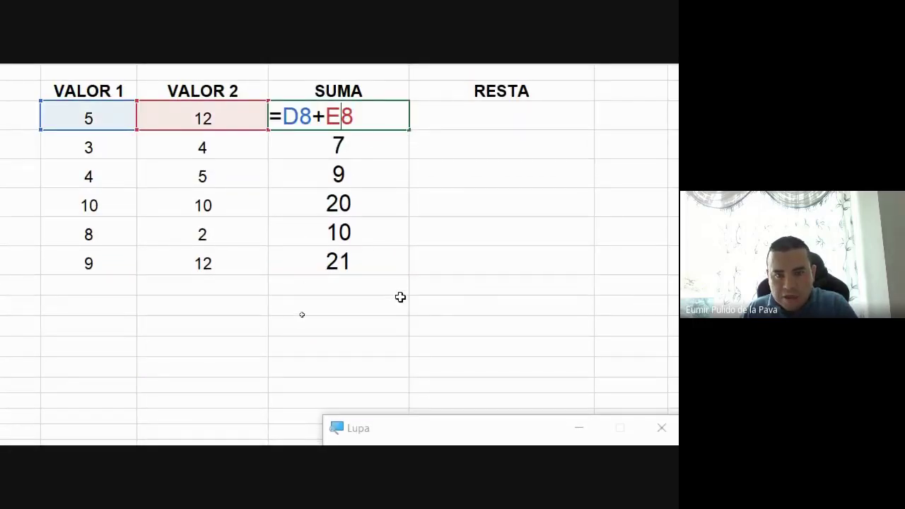
{"action": "key", "text": "Return"}
{"action": "double_click", "coordinate": [347, 144]}
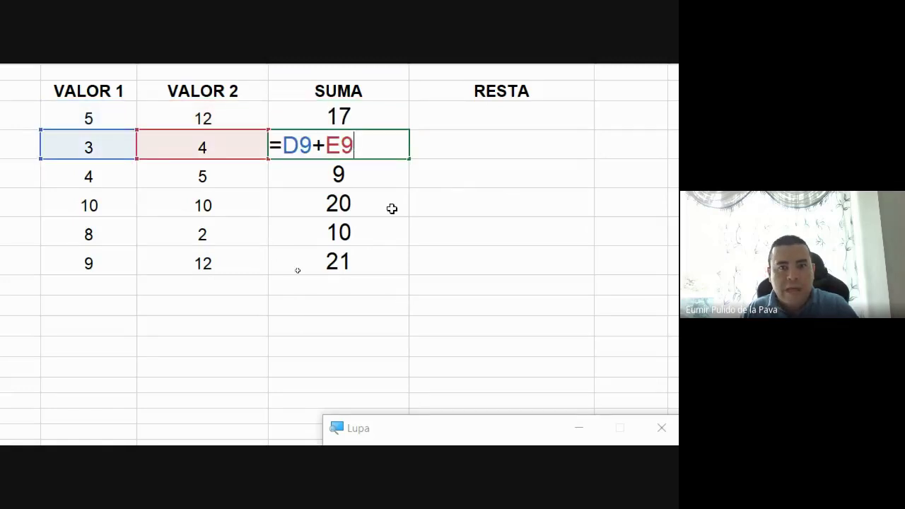
{"action": "key", "text": "Return"}
{"action": "left_click", "coordinate": [367, 120]}
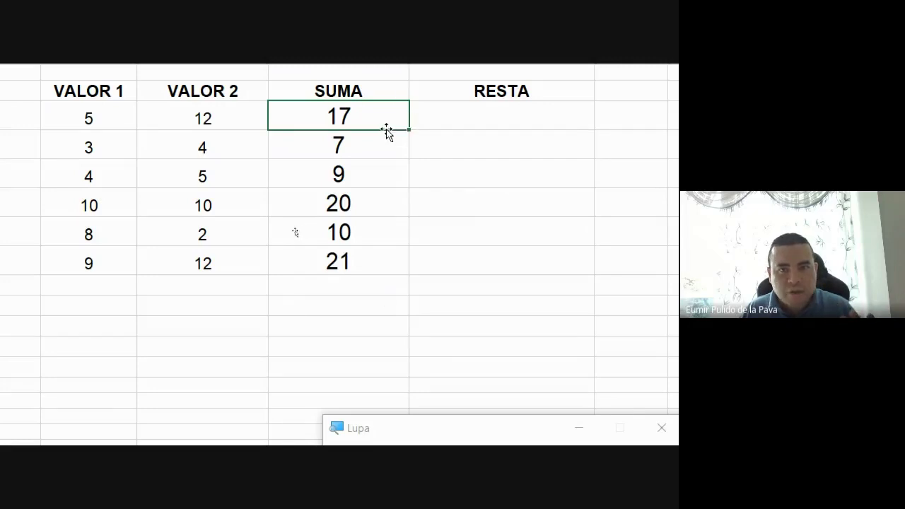
{"action": "left_click_drag", "start_coordinate": [387, 133], "coordinate": [384, 147]}
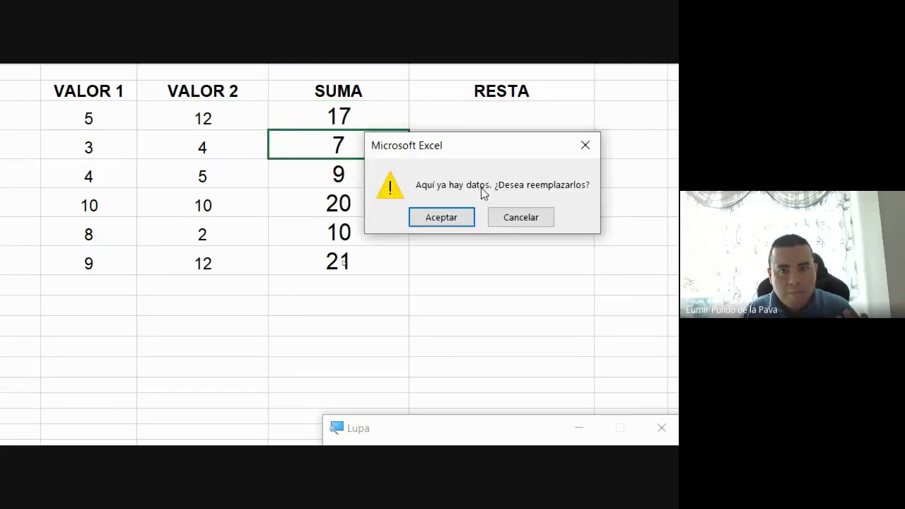
{"action": "left_click", "coordinate": [444, 220]}
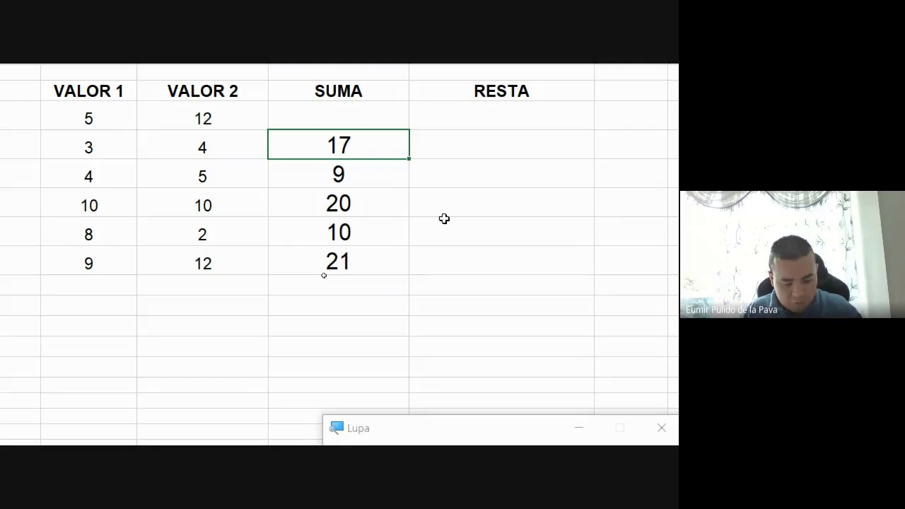
{"action": "key", "text": "ctrl+z"}
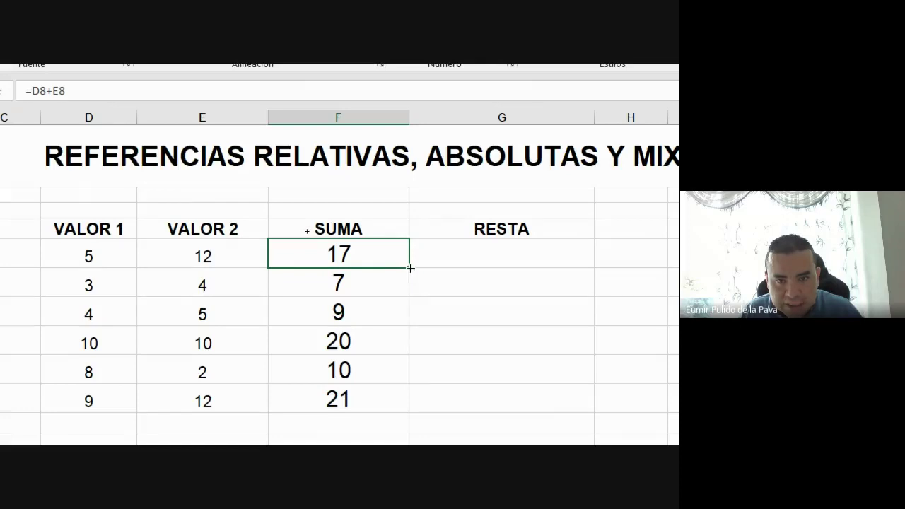
Copy the SUMA formula down to F13 and enter =D8-E8 in G8, giving -7.
{"action": "left_click_drag", "start_coordinate": [410, 269], "coordinate": [405, 407]}
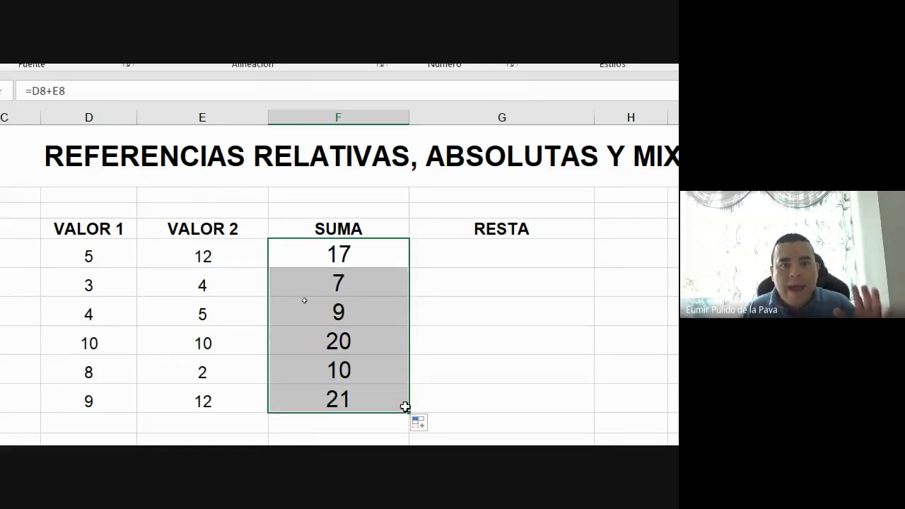
{"action": "left_click", "coordinate": [464, 253]}
{"action": "type", "text": "="}
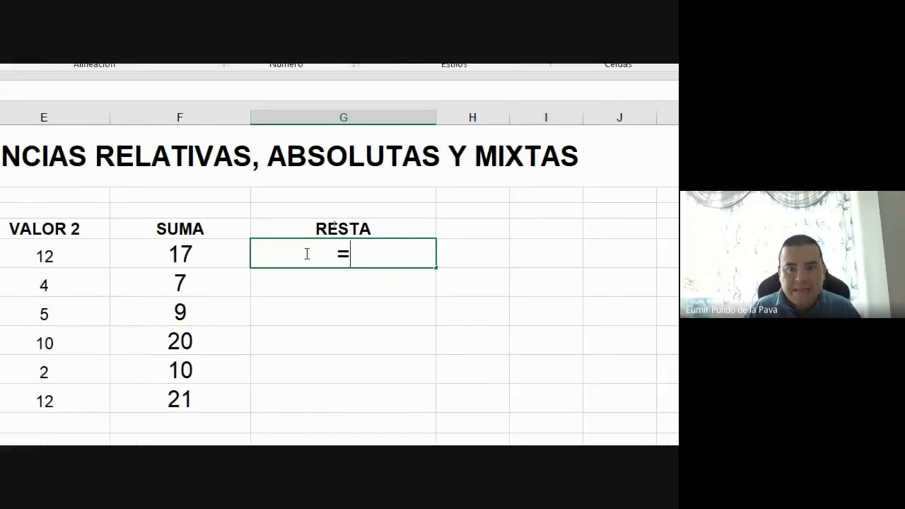
{"action": "left_click", "coordinate": [104, 255]}
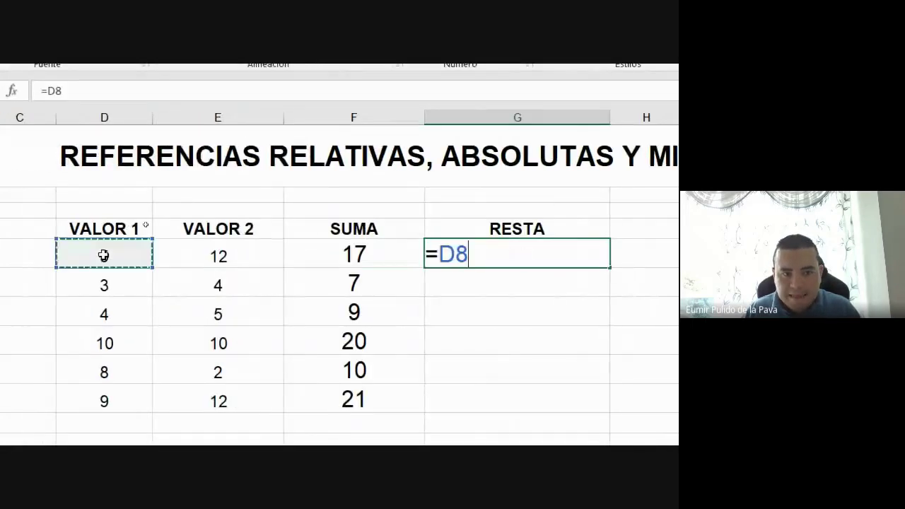
{"action": "type", "text": "-"}
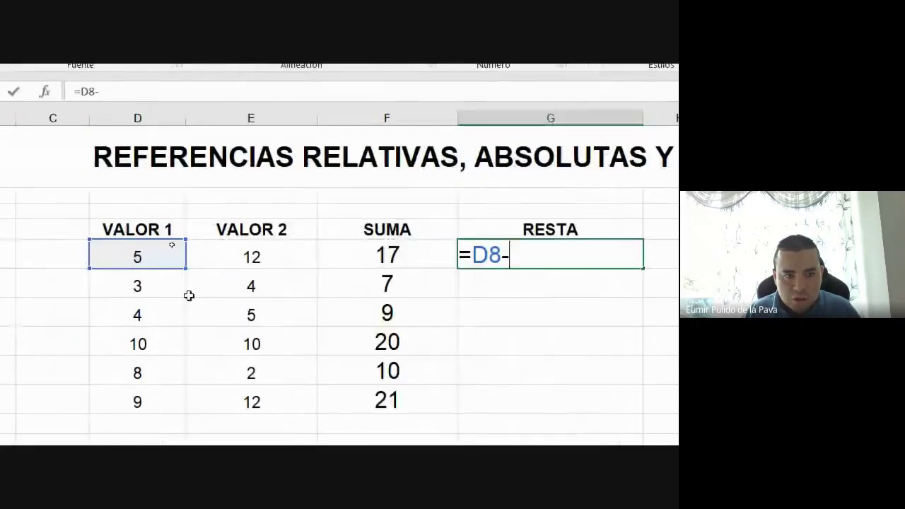
{"action": "left_click", "coordinate": [260, 252]}
{"action": "key", "text": "Return"}
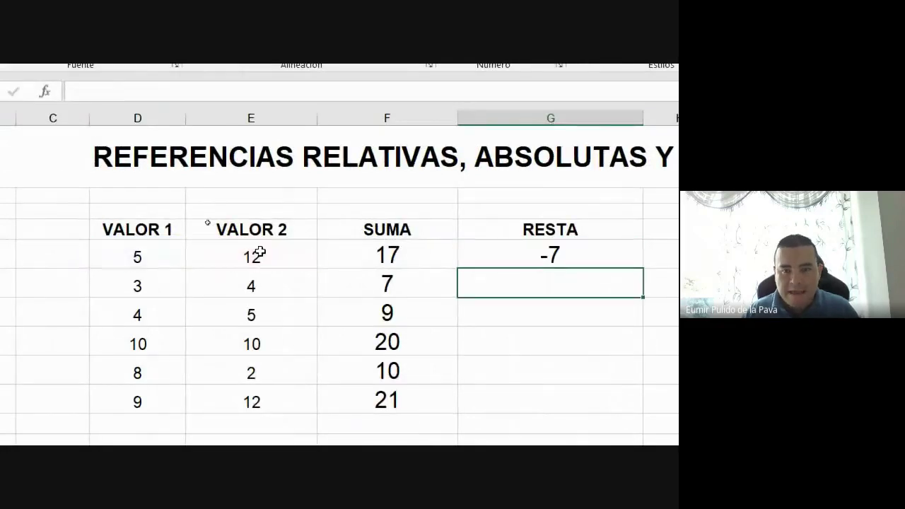
Copy G8's subtraction down to G13 and check the copied formulas in G9 and G10.
{"action": "left_click", "coordinate": [551, 258]}
{"action": "left_click_drag", "start_coordinate": [630, 269], "coordinate": [616, 396]}
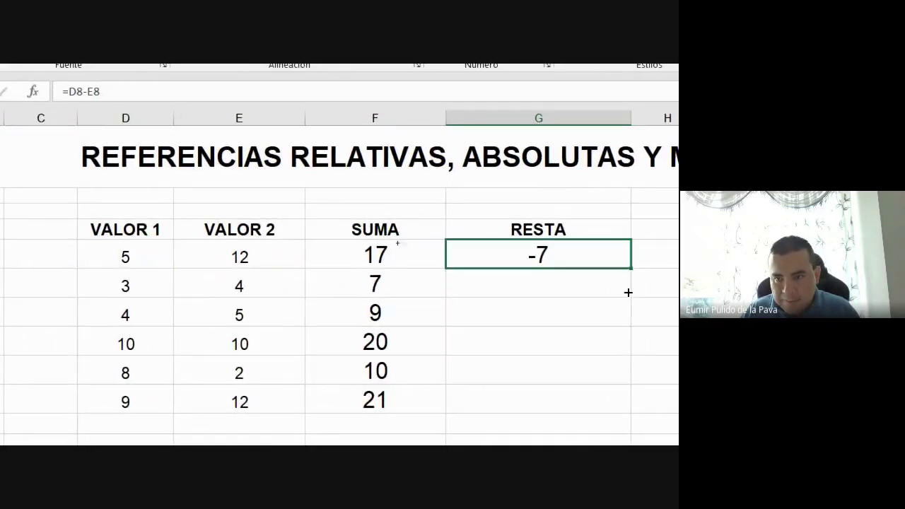
{"action": "double_click", "coordinate": [573, 284]}
{"action": "double_click", "coordinate": [575, 314]}
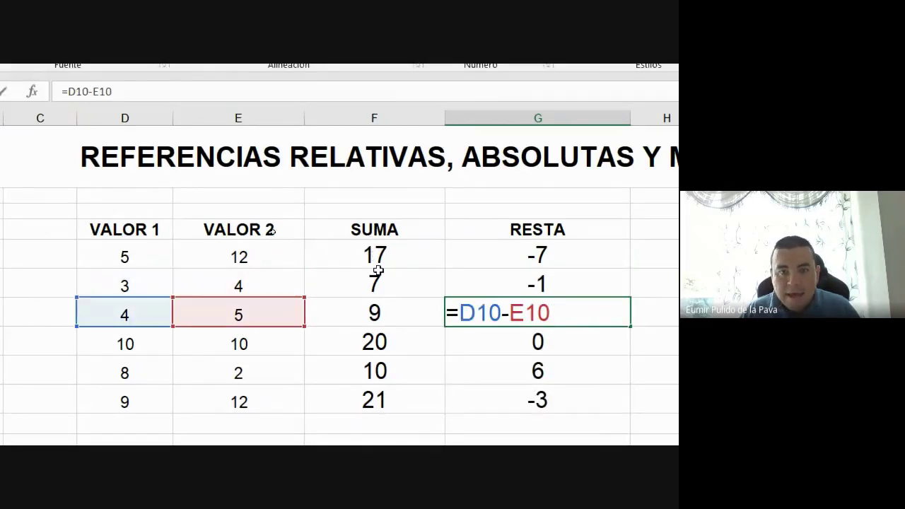
{"action": "key", "text": "Escape"}
{"action": "double_click", "coordinate": [397, 263]}
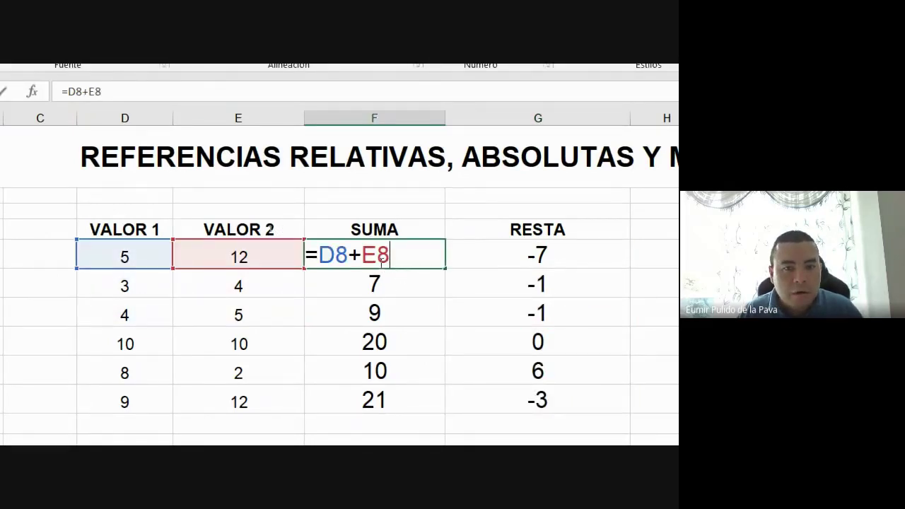
{"action": "left_click_drag", "start_coordinate": [318, 255], "coordinate": [348, 255]}
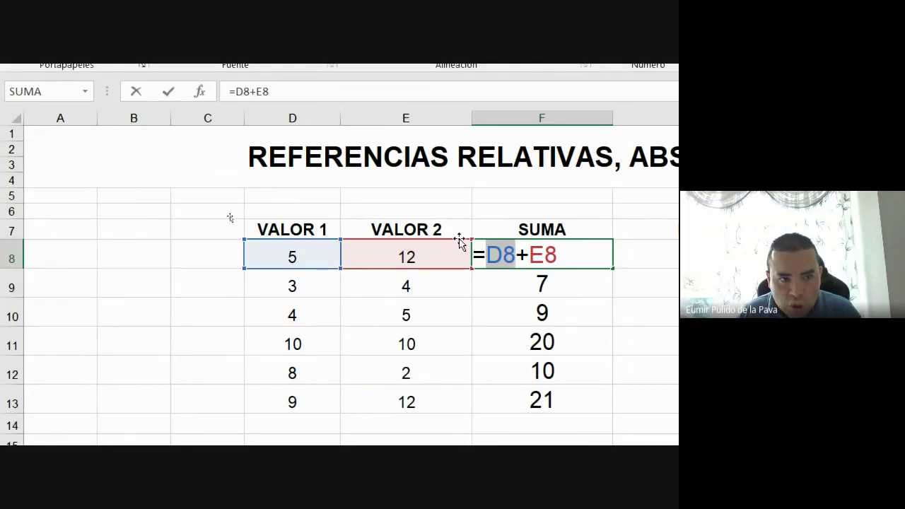
{"action": "left_click", "coordinate": [564, 248]}
{"action": "key", "text": "Return"}
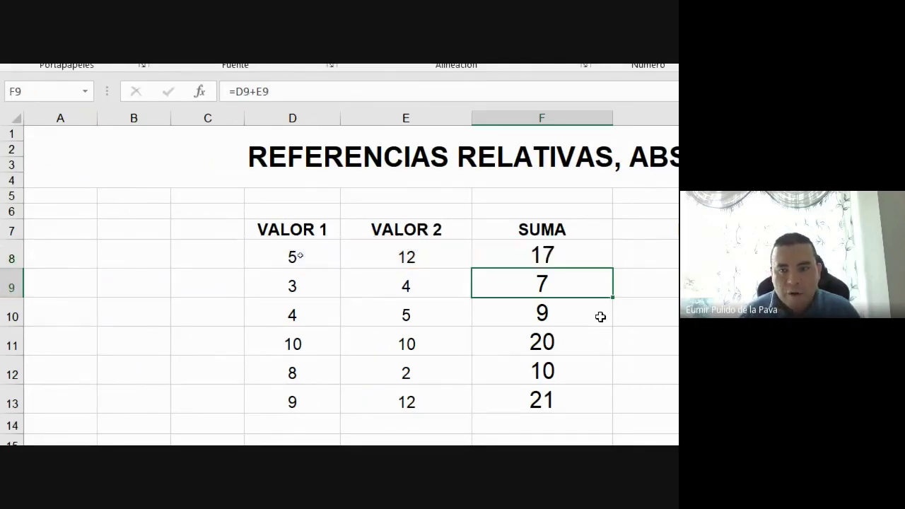
{"action": "double_click", "coordinate": [585, 281]}
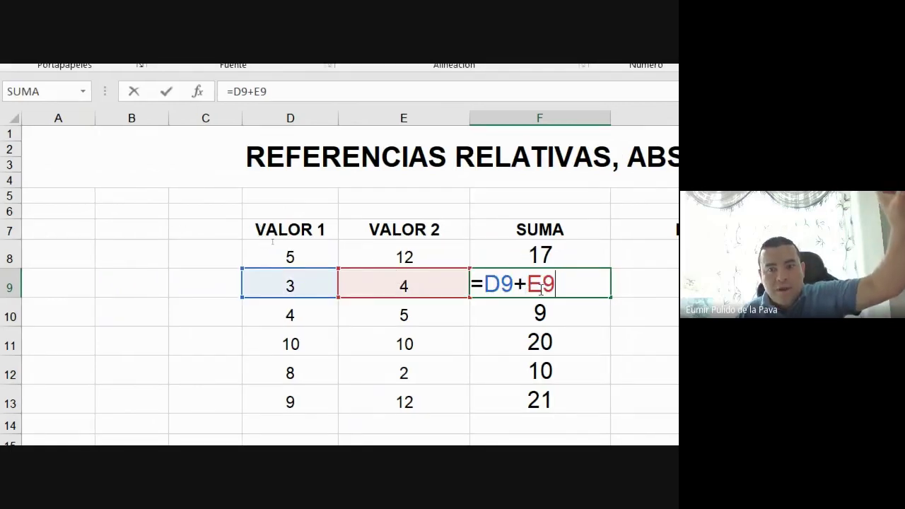
{"action": "double_click", "coordinate": [569, 306]}
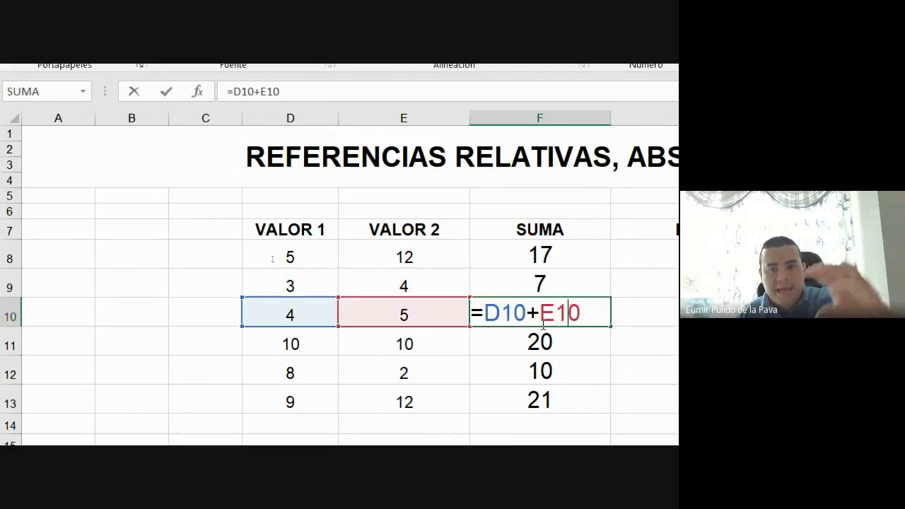
{"action": "double_click", "coordinate": [551, 399]}
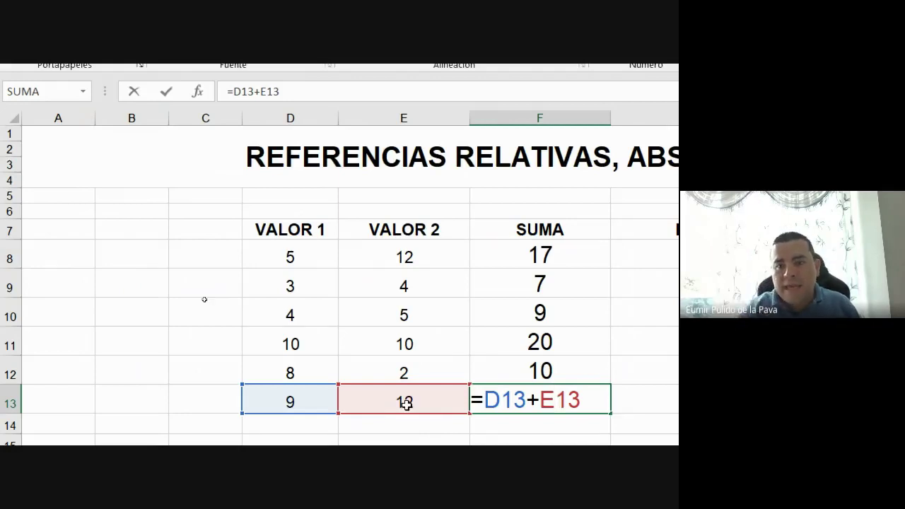
{"action": "scroll", "coordinate": [236, 305], "scroll_direction": "down", "scroll_amount": 1}
{"action": "key", "text": "Left"}
{"action": "key", "text": "Left"}
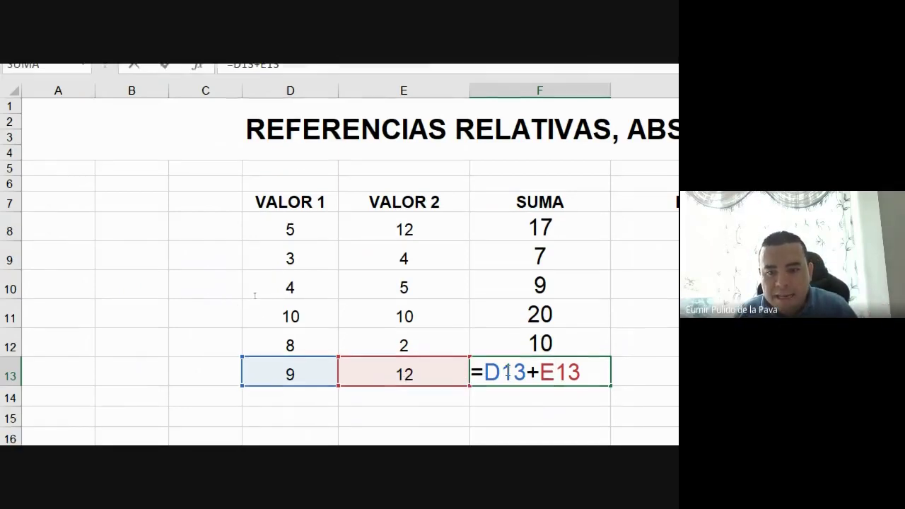
{"action": "key", "text": "shift+Left"}
{"action": "key", "text": "shift+Left"}
{"action": "key", "text": "shift+Left"}
{"action": "left_click_drag", "start_coordinate": [556, 377], "coordinate": [589, 377]}
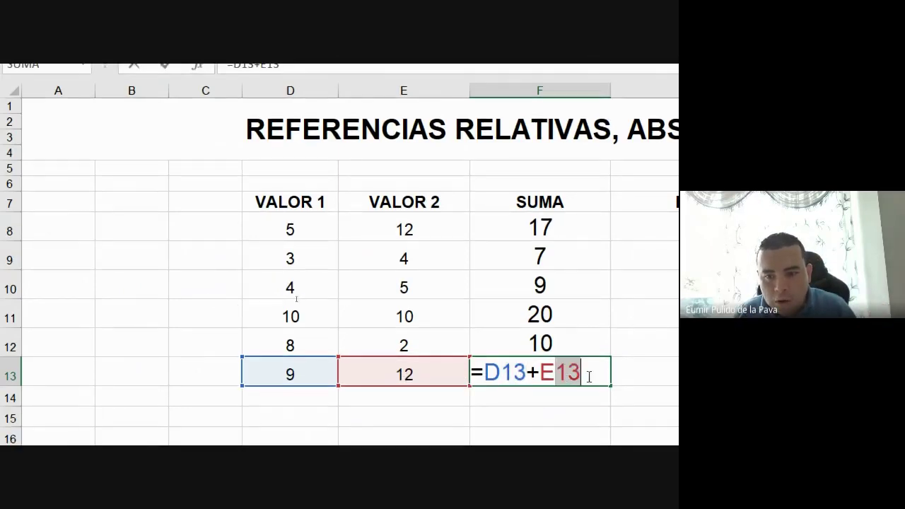
{"action": "double_click", "coordinate": [567, 277]}
{"action": "left_click_drag", "start_coordinate": [501, 284], "coordinate": [587, 288]}
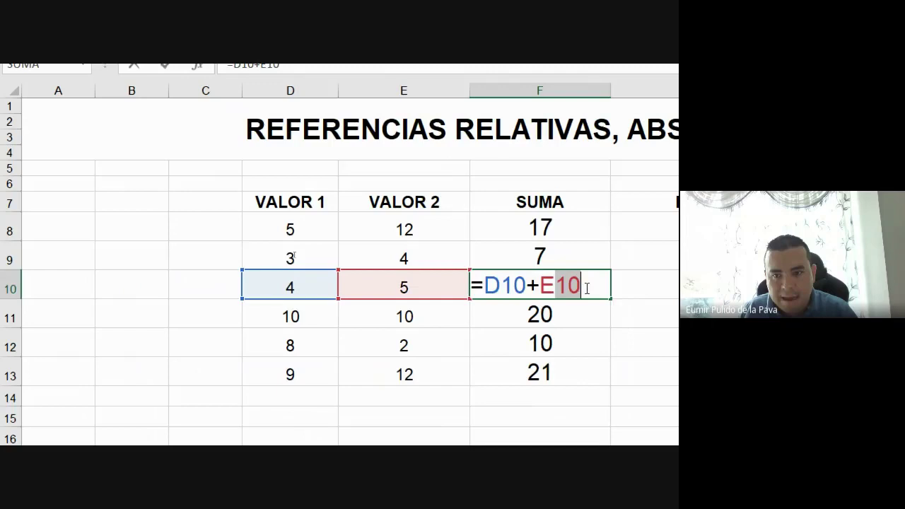
{"action": "double_click", "coordinate": [542, 225]}
{"action": "left_click_drag", "start_coordinate": [566, 228], "coordinate": [485, 227]}
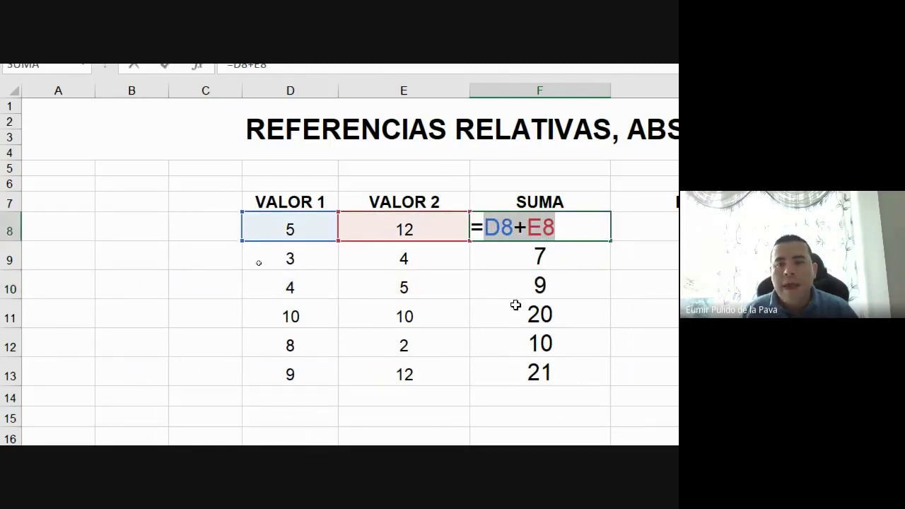
{"action": "key", "text": "Return"}
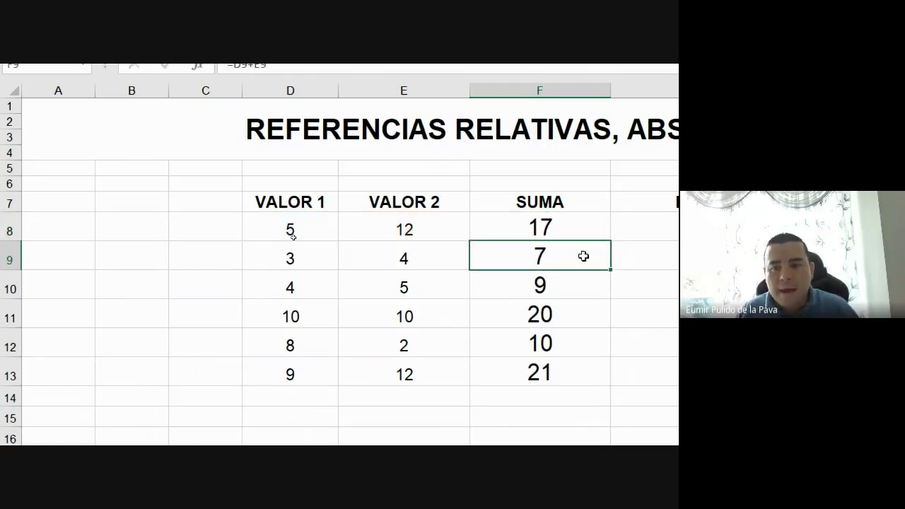
{"action": "double_click", "coordinate": [584, 256]}
{"action": "key", "text": "Return"}
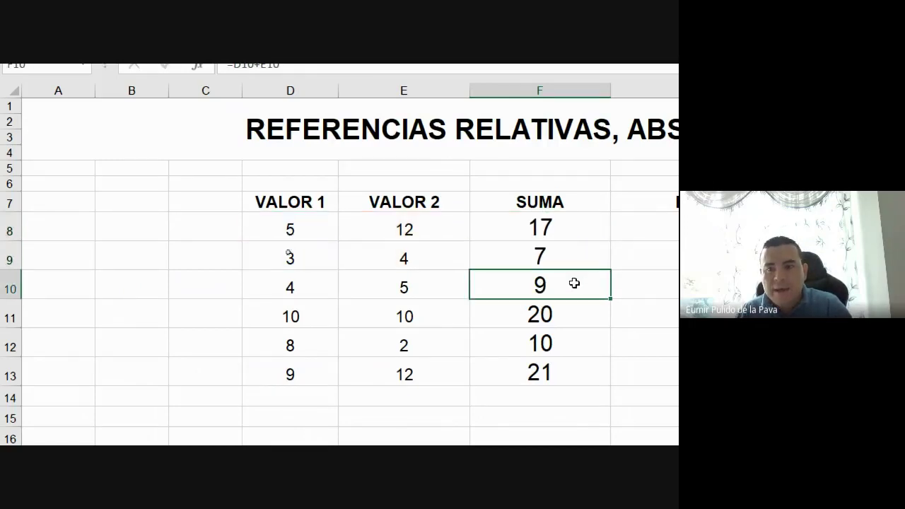
{"action": "double_click", "coordinate": [574, 282]}
{"action": "key", "text": "Return"}
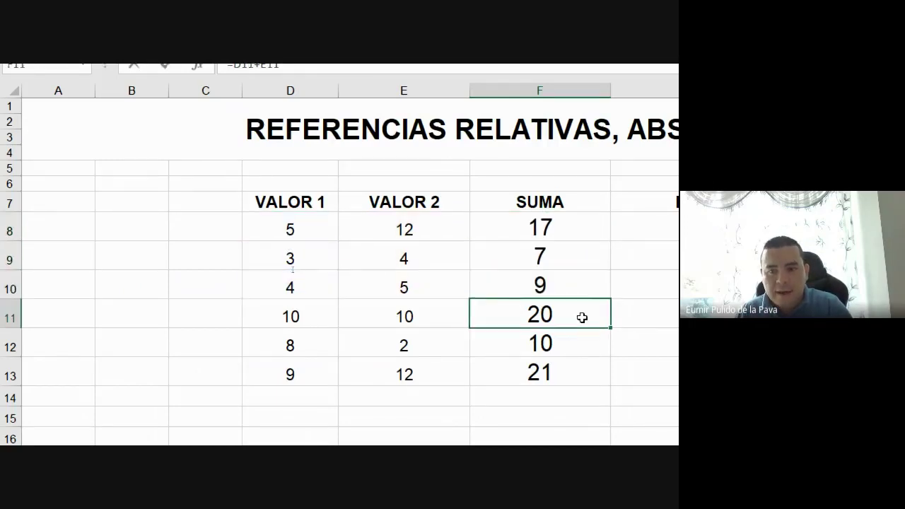
{"action": "double_click", "coordinate": [582, 318]}
{"action": "scroll", "coordinate": [614, 382], "scroll_direction": "right", "scroll_amount": 3}
{"action": "left_click", "coordinate": [495, 350]}
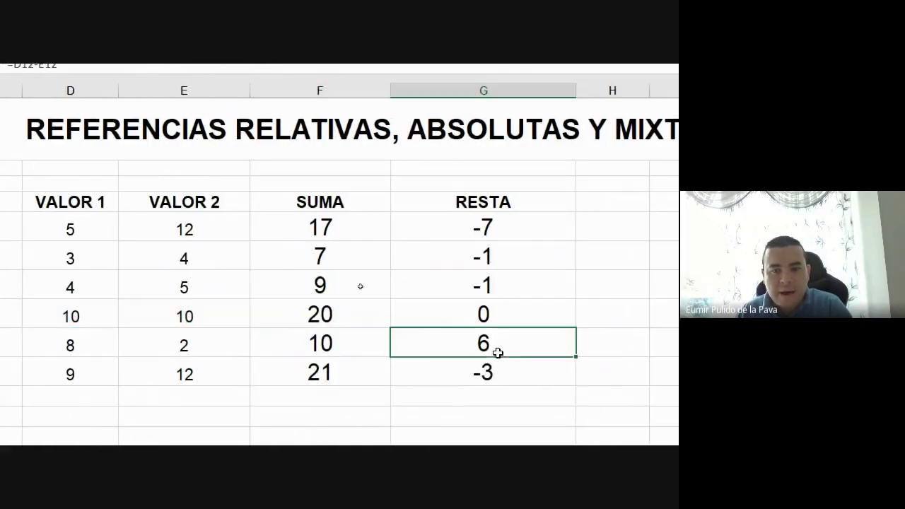
{"action": "double_click", "coordinate": [499, 346]}
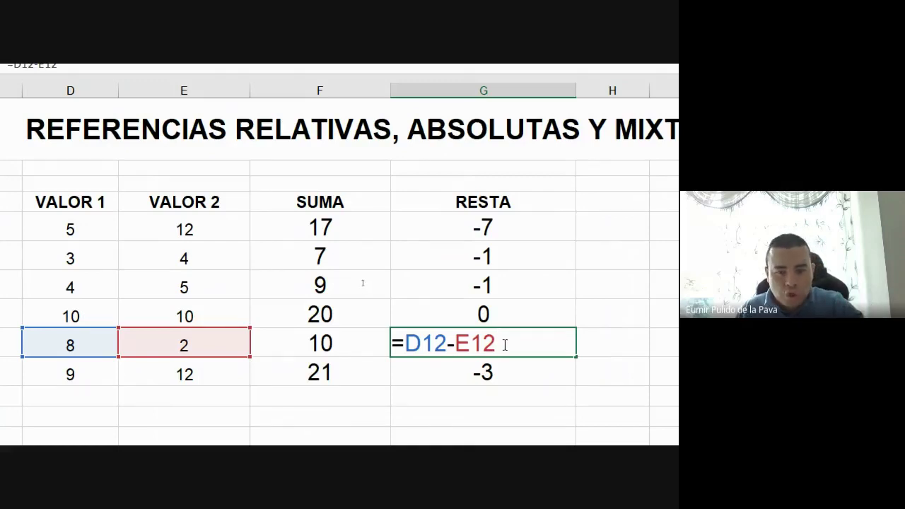
{"action": "mouse_move", "coordinate": [501, 347]}
{"action": "left_mouse_down"}
{"action": "mouse_move", "coordinate": [394, 345]}
{"action": "mouse_move", "coordinate": [401, 345]}
{"action": "left_mouse_up"}
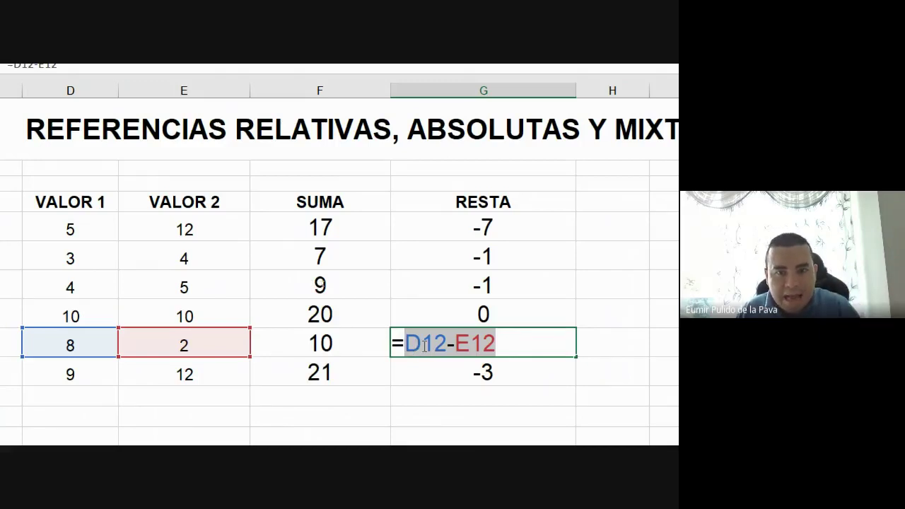
{"action": "scroll", "coordinate": [13, 356], "scroll_direction": "left", "scroll_amount": 2}
{"action": "scroll", "coordinate": [13, 357], "scroll_direction": "left", "scroll_amount": 1}
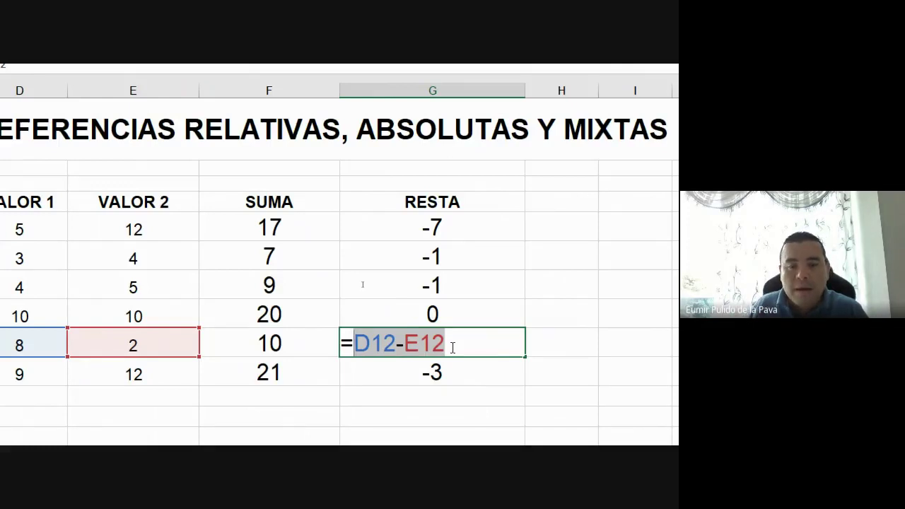
{"action": "left_click", "coordinate": [280, 227]}
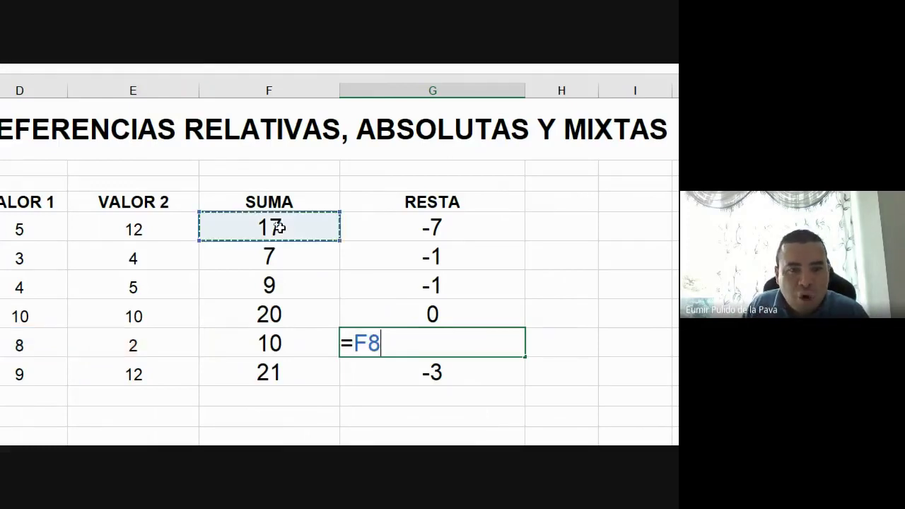
{"action": "key", "text": "Escape"}
{"action": "double_click", "coordinate": [279, 226]}
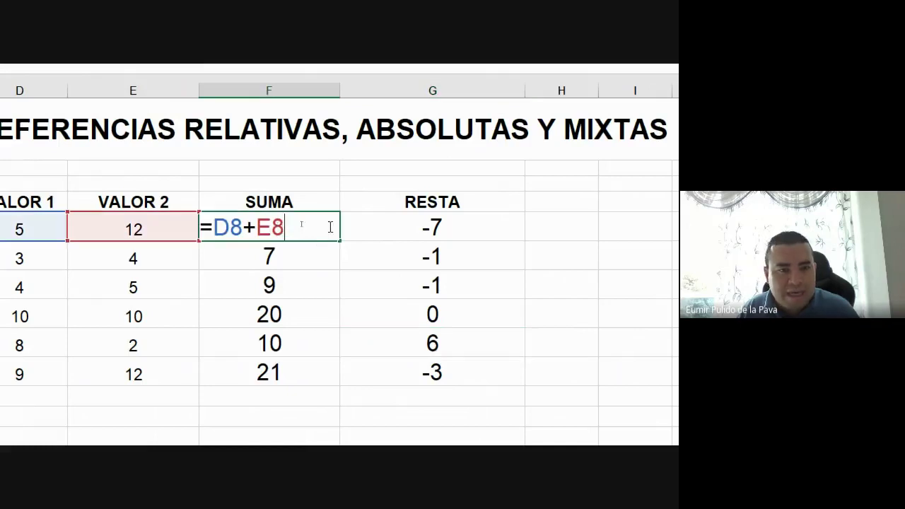
{"action": "double_click", "coordinate": [315, 257]}
{"action": "double_click", "coordinate": [307, 285]}
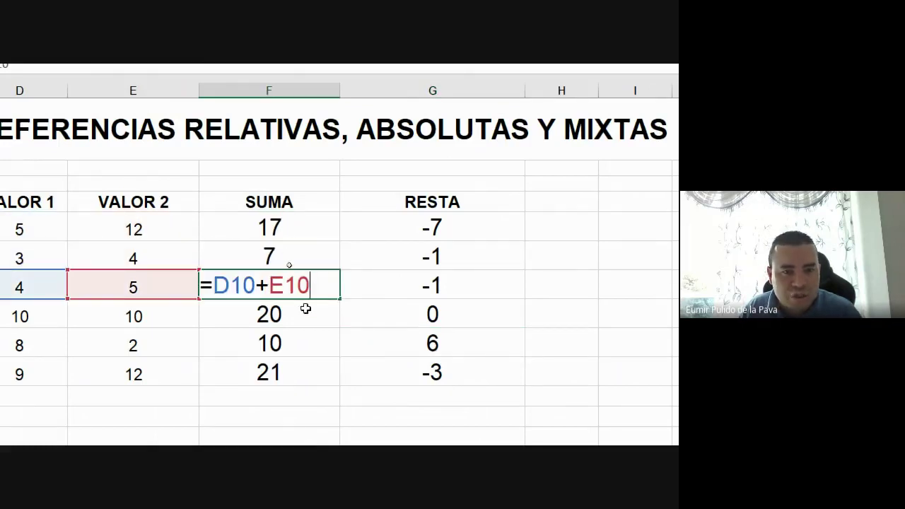
{"action": "left_click", "coordinate": [306, 321]}
{"action": "double_click", "coordinate": [306, 321]}
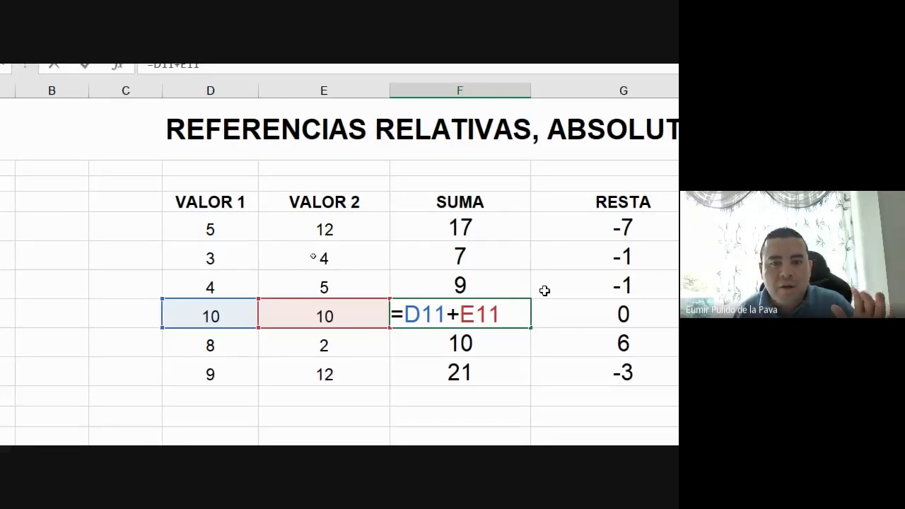
{"action": "double_click", "coordinate": [501, 343]}
{"action": "left_click_drag", "start_coordinate": [409, 343], "coordinate": [509, 344]}
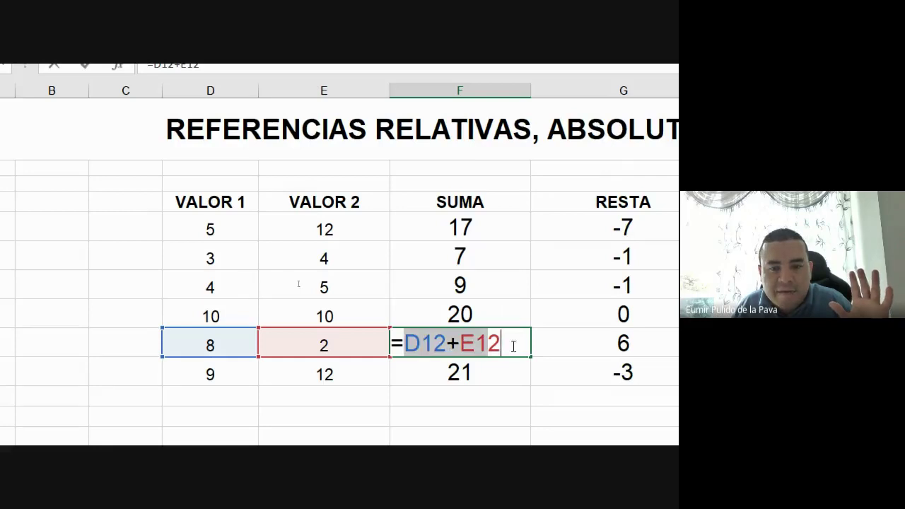
{"action": "left_click", "coordinate": [487, 228]}
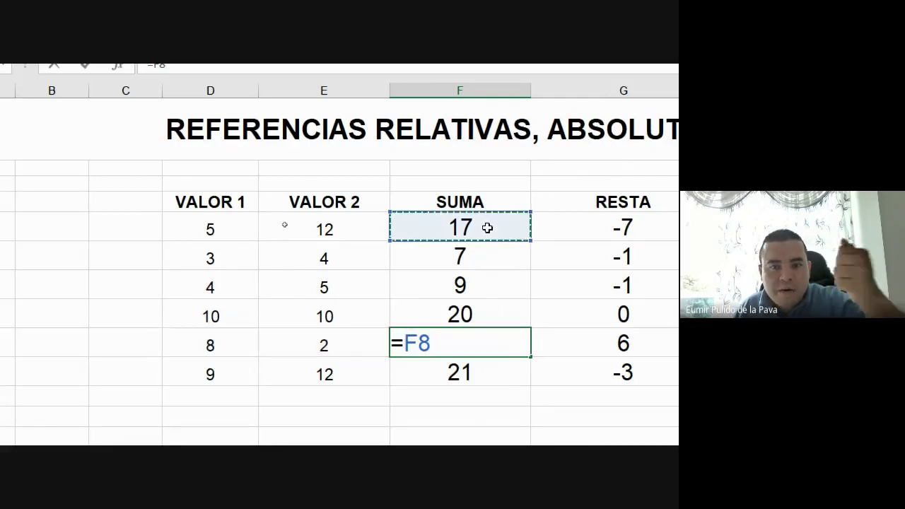
{"action": "key", "text": "Escape"}
{"action": "double_click", "coordinate": [487, 228]}
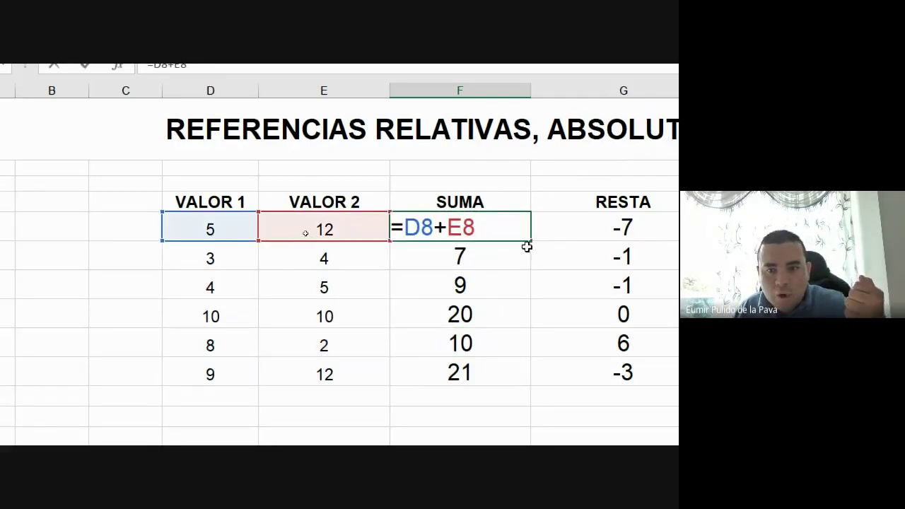
{"action": "key", "text": "ctrl+Return"}
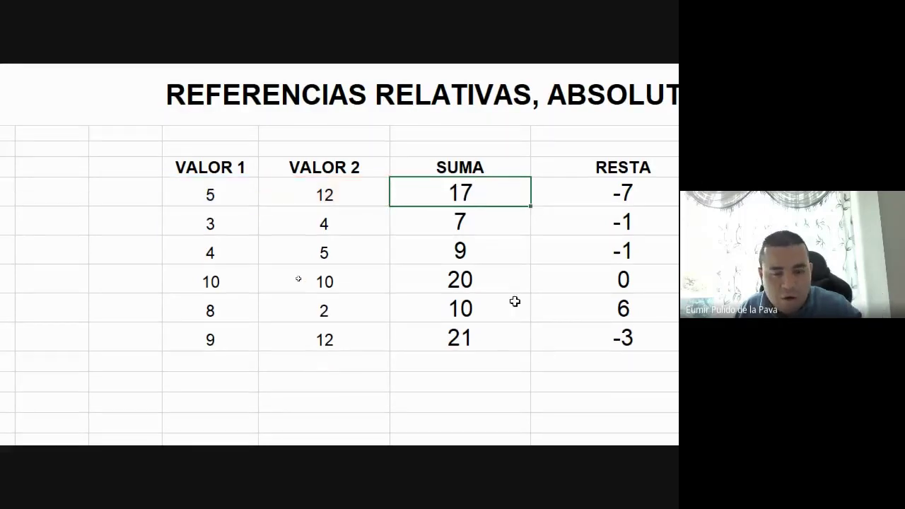
{"action": "left_click", "coordinate": [494, 338]}
{"action": "double_click", "coordinate": [495, 338]}
{"action": "left_click_drag", "start_coordinate": [499, 338], "coordinate": [423, 341]}
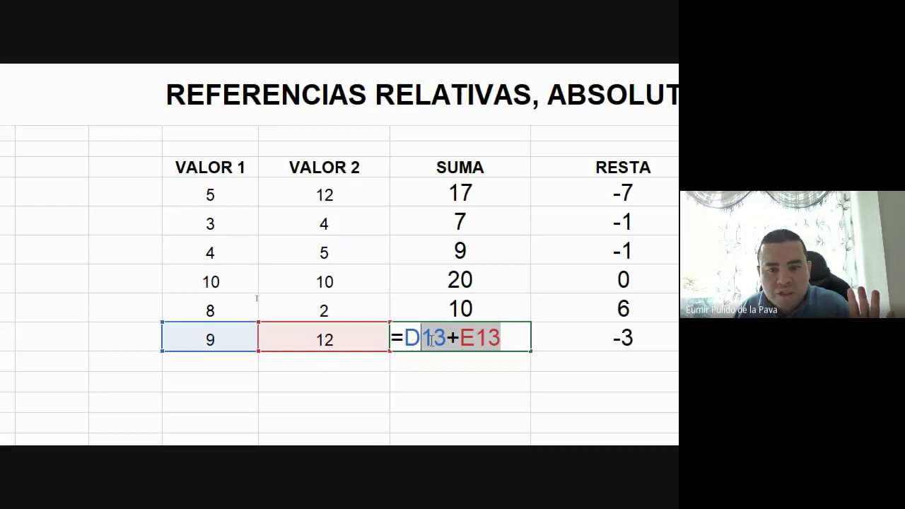
{"action": "left_click_drag", "start_coordinate": [404, 340], "coordinate": [446, 341]}
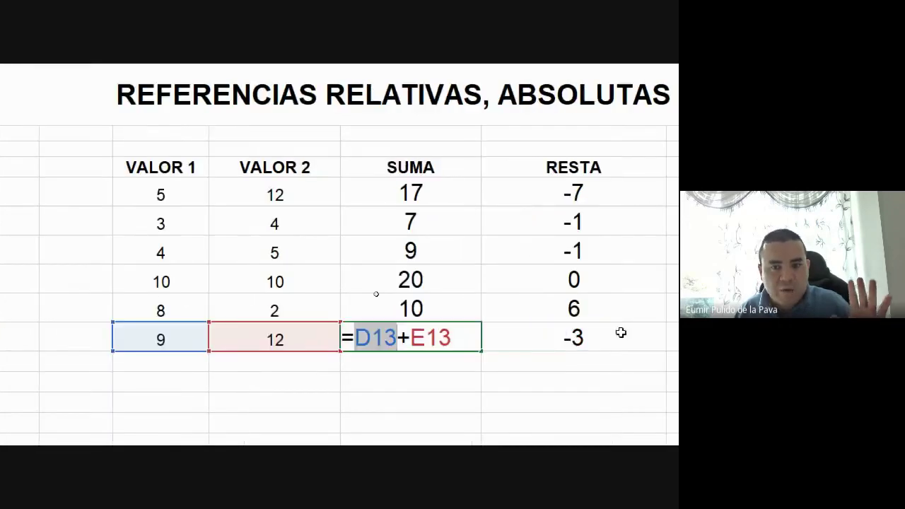
{"action": "key", "text": "Return"}
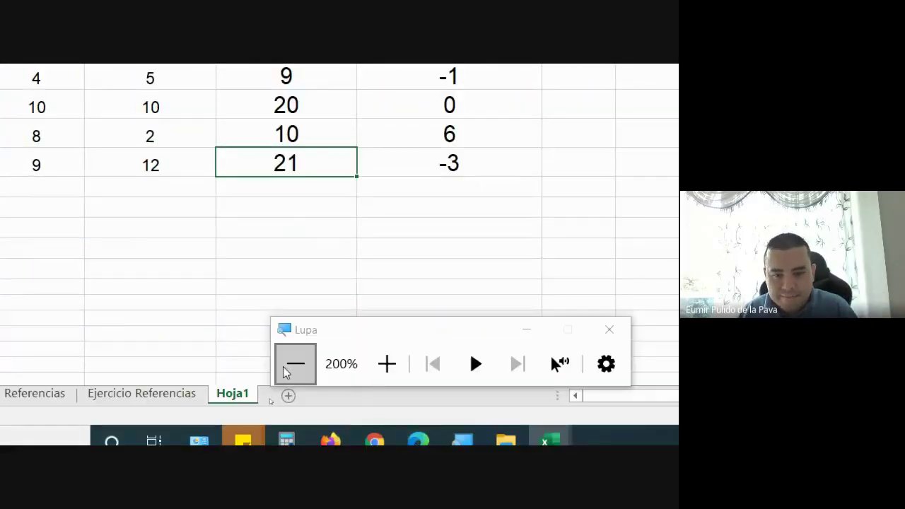
{"action": "left_click", "coordinate": [295, 364]}
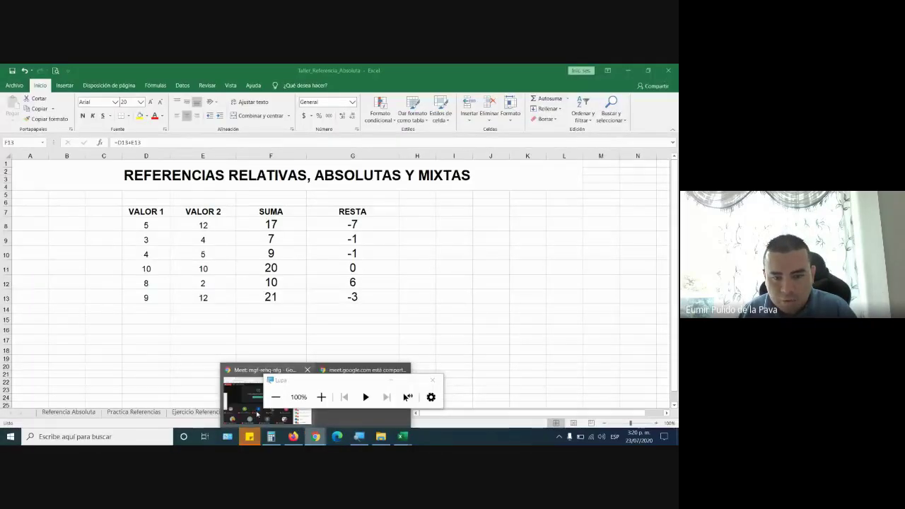
{"action": "left_click", "coordinate": [257, 412]}
Read the Google Meet chat, then switch back to the Excel workbook.
{"action": "left_click", "coordinate": [641, 145]}
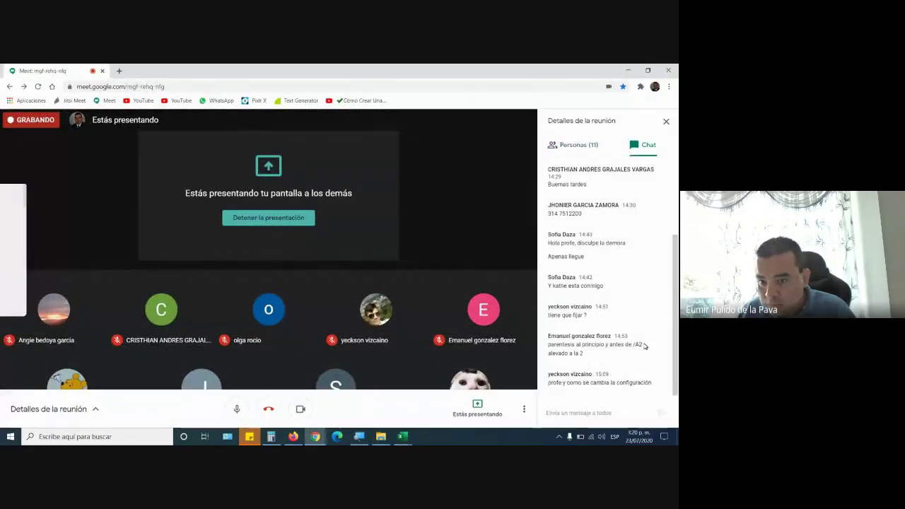
{"action": "left_click", "coordinate": [403, 436]}
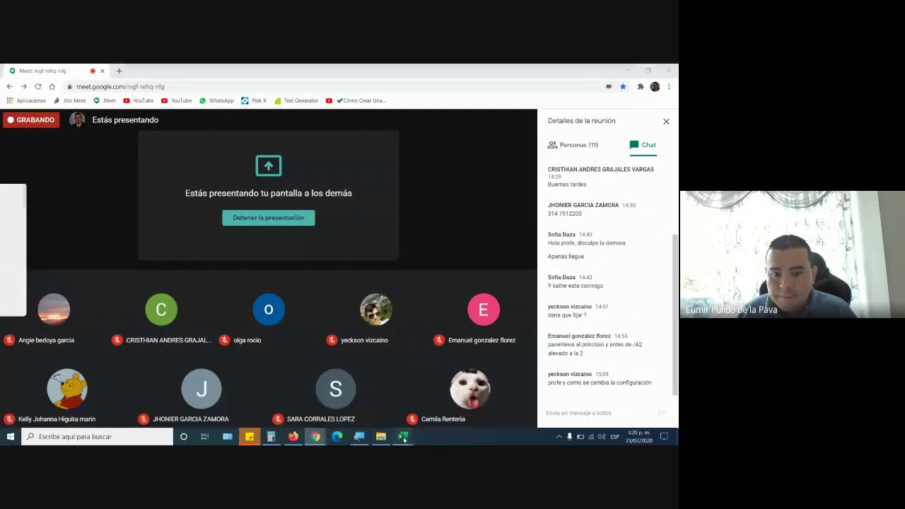
{"action": "left_click", "coordinate": [443, 397]}
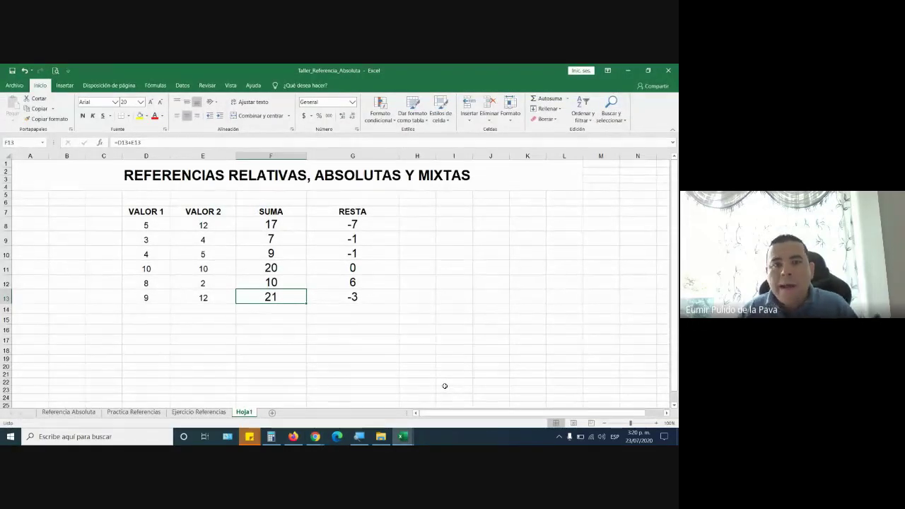
Duplicate the Hoja1 sheet as Hoja1 (2).
{"action": "left_click_drag", "start_coordinate": [272, 413], "coordinate": [273, 413]}
{"action": "right_click", "coordinate": [273, 412]}
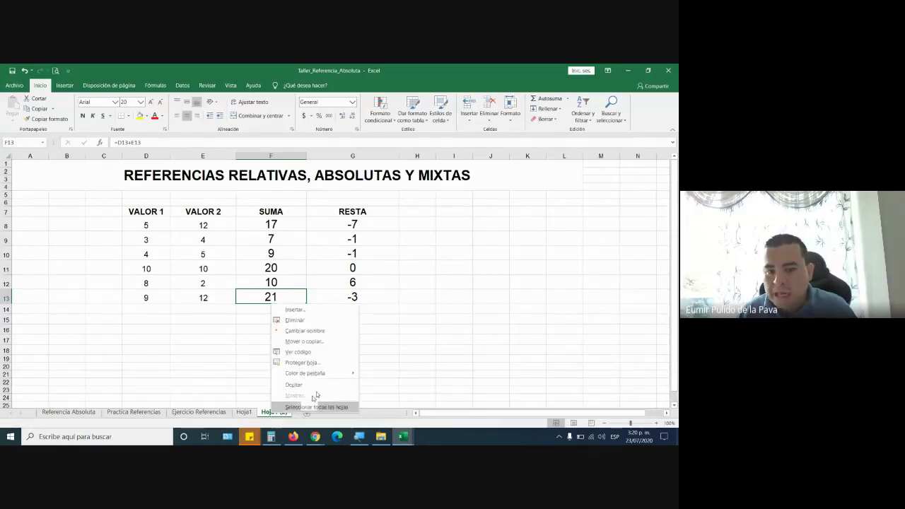
{"action": "left_click", "coordinate": [382, 354]}
Relabel the headers ITEM, PRODUCTO, CANTIDAD, VALOR UNITARIO, VALOR IVA and VALOR TOTAL.
{"action": "left_click", "coordinate": [167, 213]}
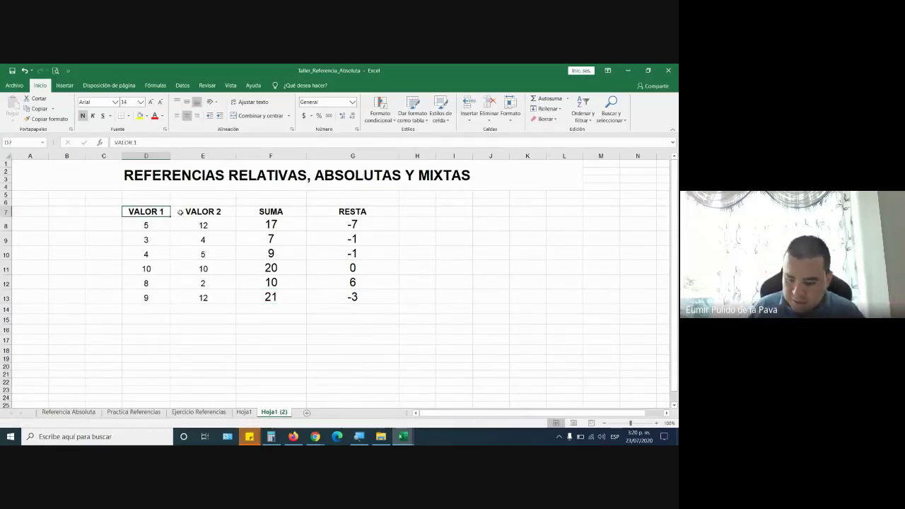
{"action": "type", "text": "ITEM"}
{"action": "left_click", "coordinate": [180, 212]}
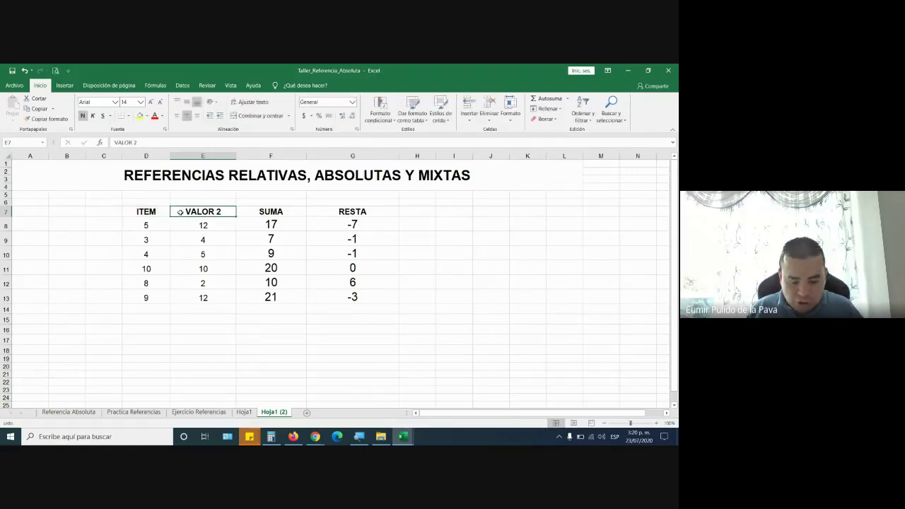
{"action": "type", "text": "PRODUCT"}
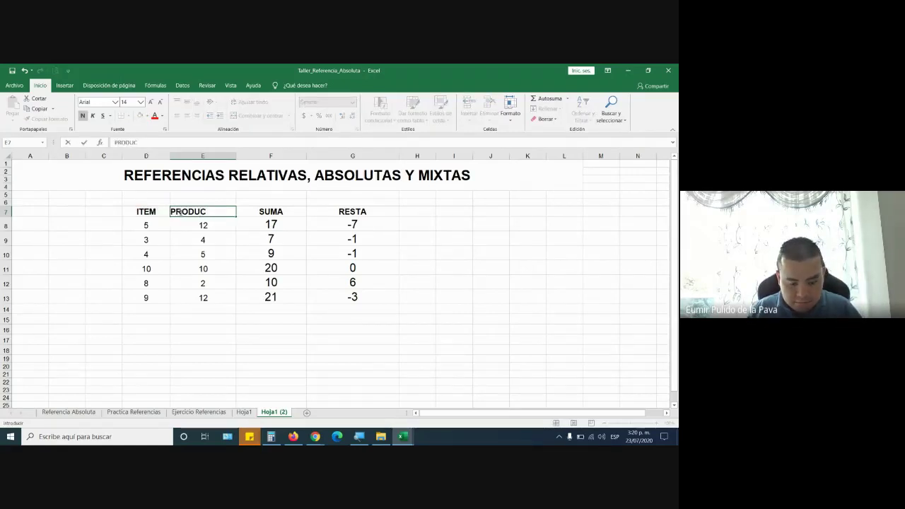
{"action": "type", "text": "O"}
{"action": "key", "text": "Tab"}
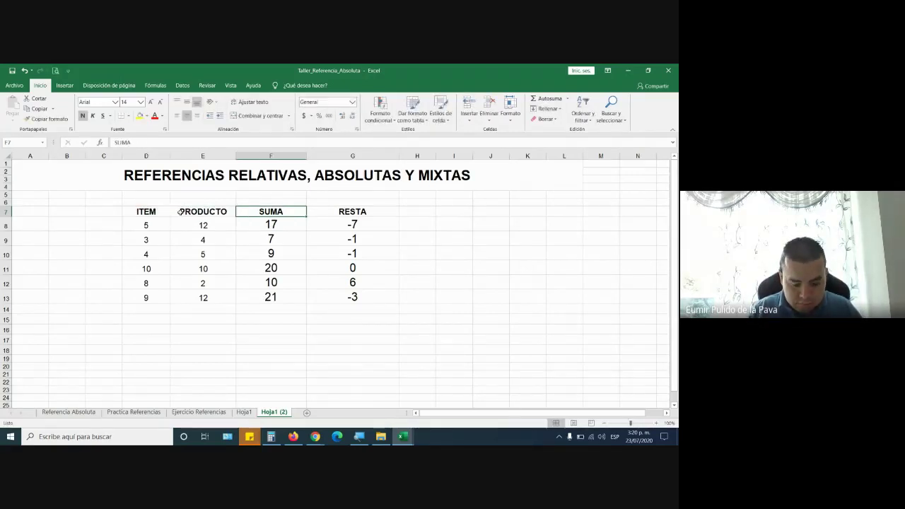
{"action": "type", "text": "CANTIDAD"}
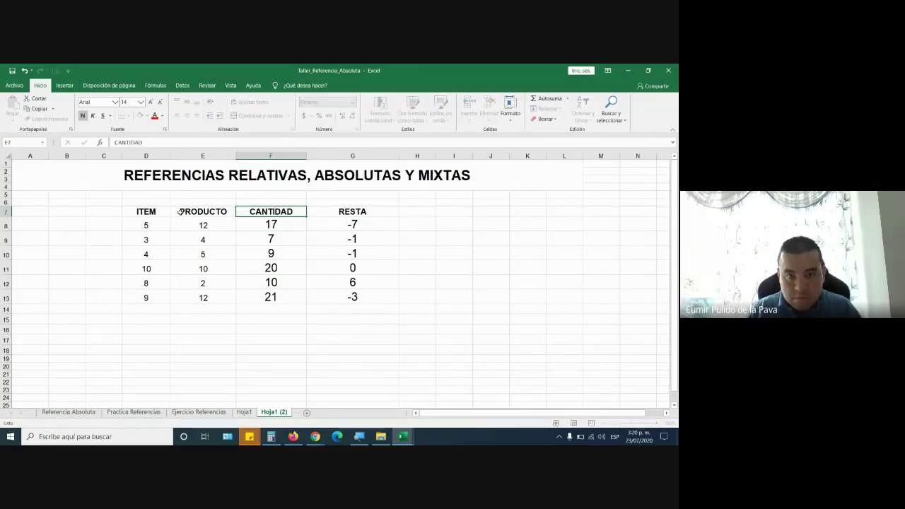
{"action": "key", "text": "Tab"}
{"action": "type", "text": "V"}
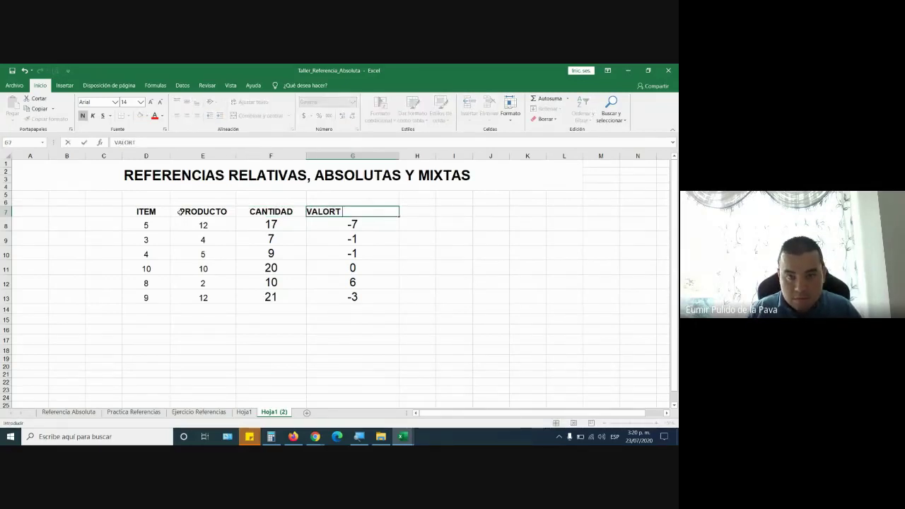
{"action": "type", "text": "UNITAR"}
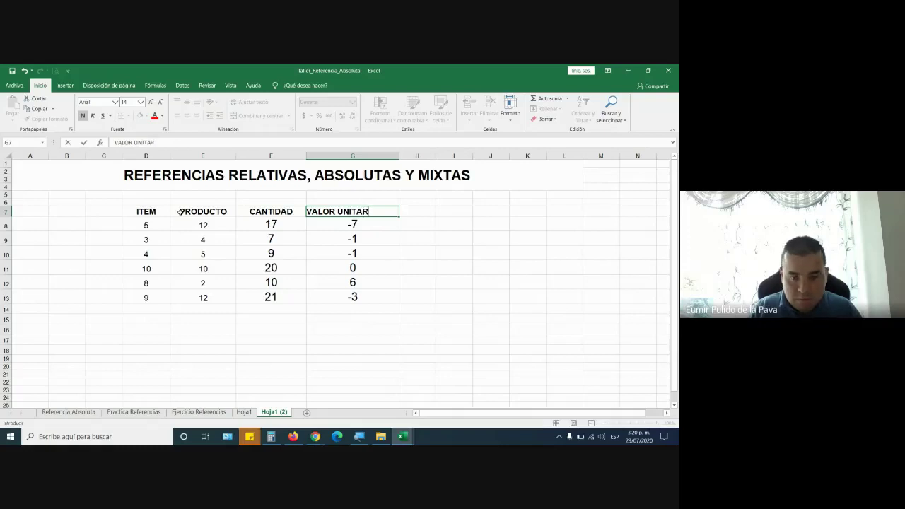
{"action": "type", "text": "IO"}
{"action": "key", "text": "Tab"}
{"action": "type", "text": "VR"}
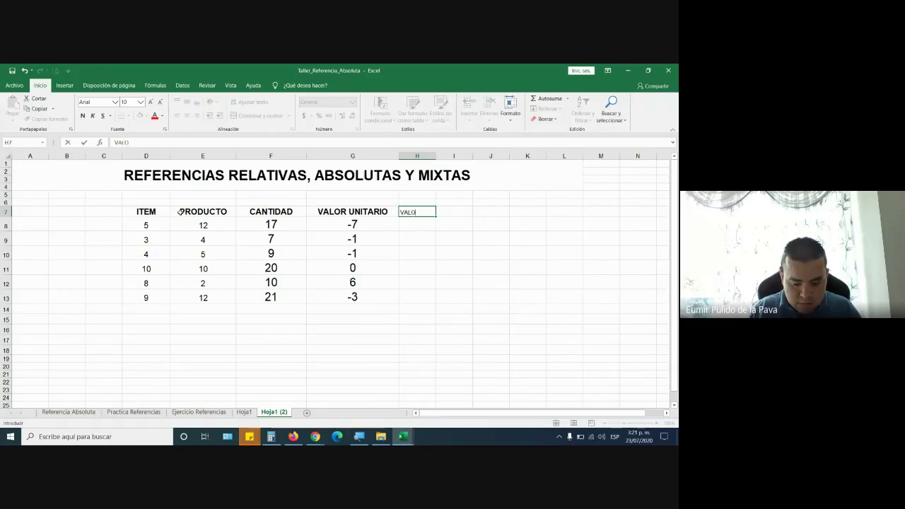
{"action": "type", "text": "R IVA"}
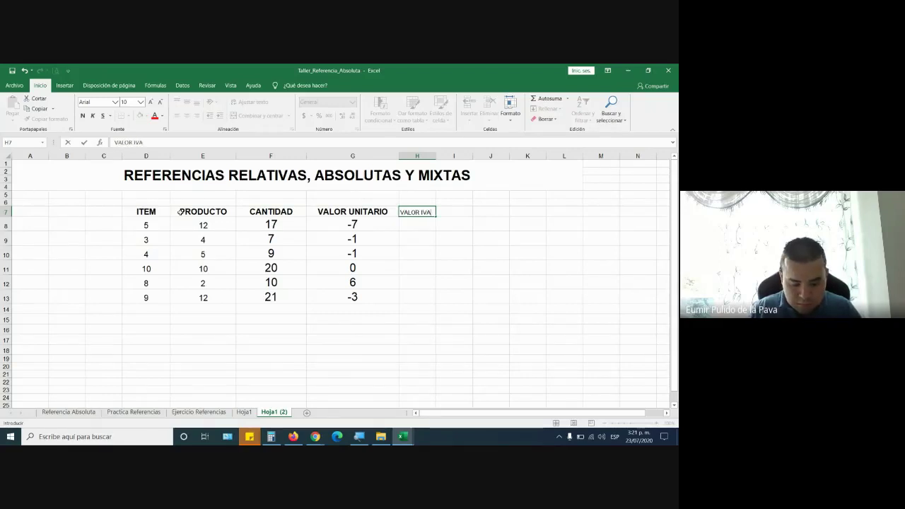
{"action": "key", "text": "Tab"}
{"action": "type", "text": "VALOR TO"}
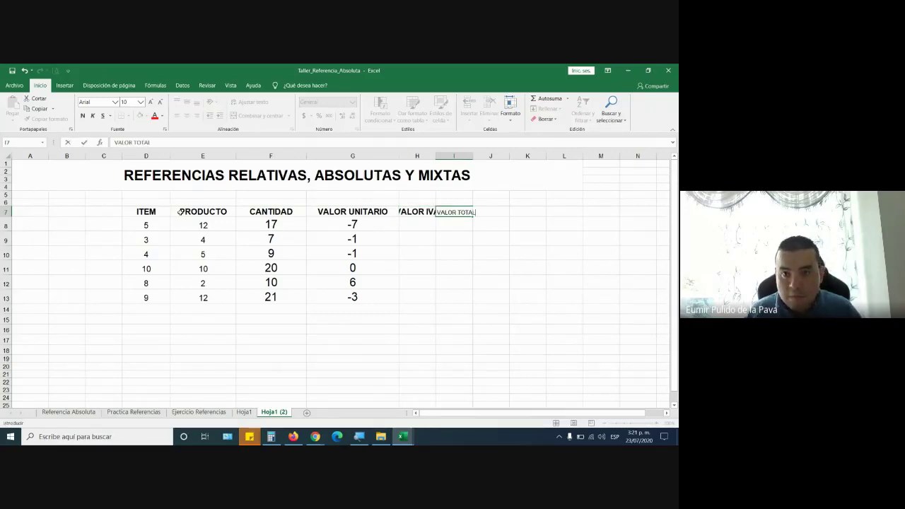
{"action": "key", "text": "Return"}
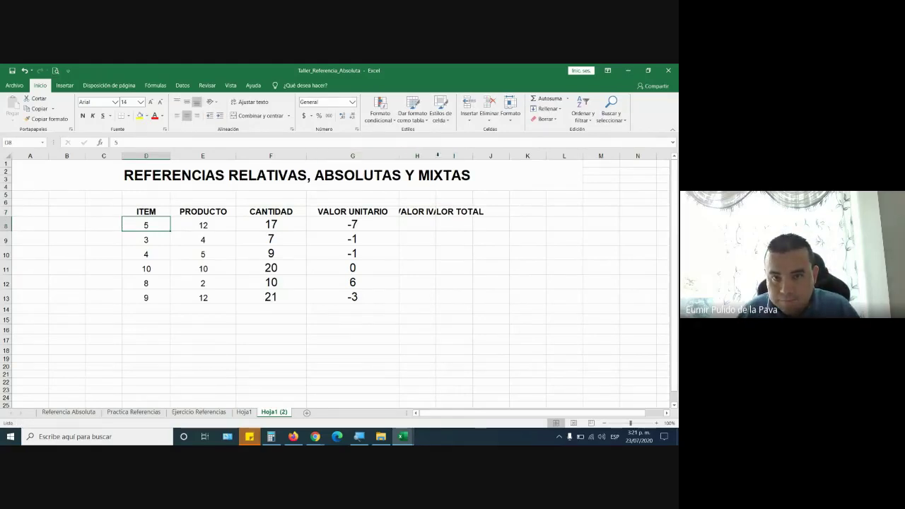
Widen column H, clear the old numbers, and number the items 1 to 6 in column D.
{"action": "left_click_drag", "start_coordinate": [436, 156], "coordinate": [446, 155]}
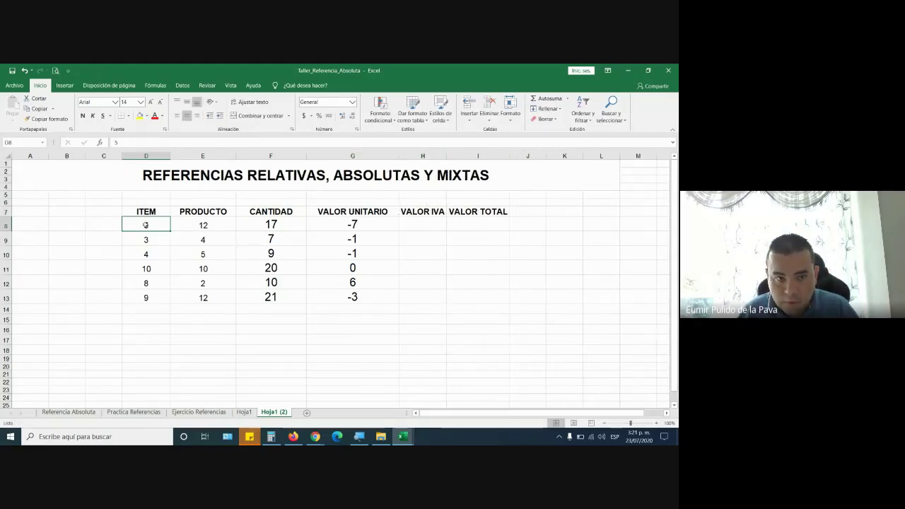
{"action": "left_click_drag", "start_coordinate": [145, 225], "coordinate": [353, 295]}
{"action": "key", "text": "Delete"}
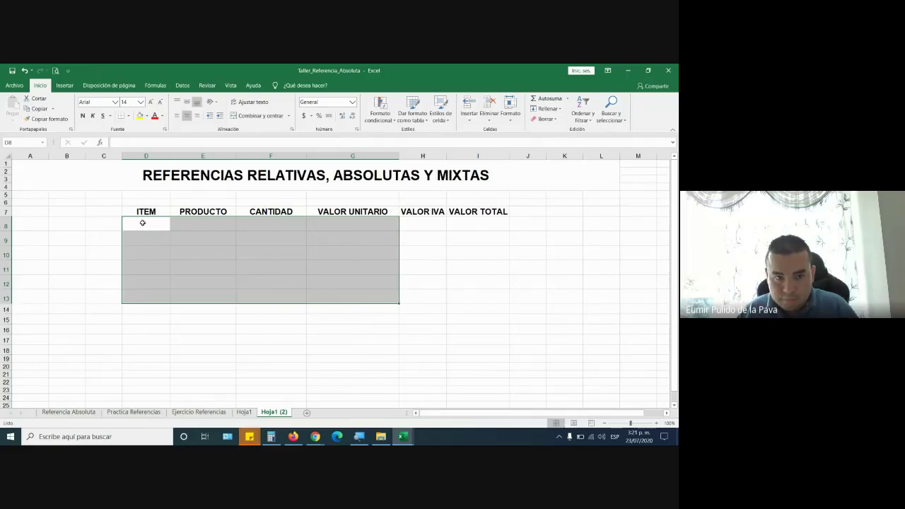
{"action": "left_click", "coordinate": [135, 224]}
{"action": "type", "text": "1"}
{"action": "key", "text": "Return"}
{"action": "type", "text": "2"}
{"action": "key", "text": "Return"}
{"action": "type", "text": "3"}
{"action": "key", "text": "Return"}
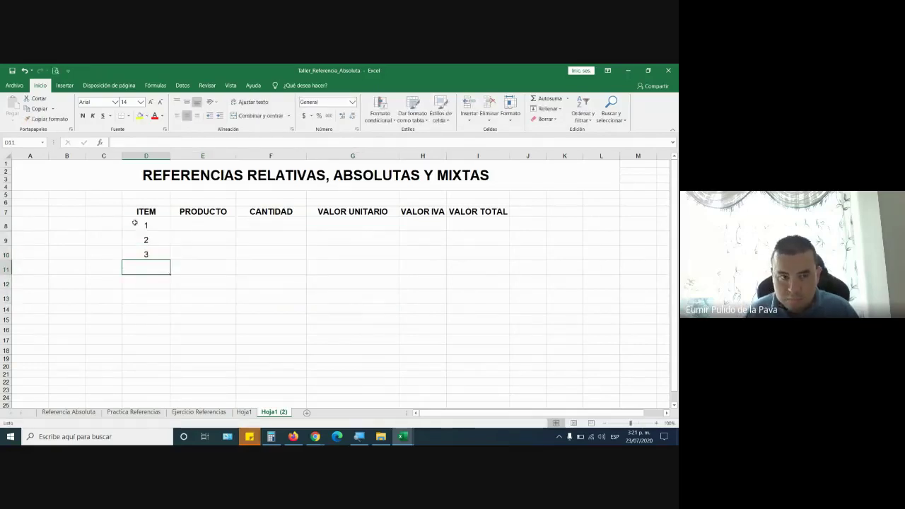
{"action": "mouse_move", "coordinate": [134, 223]}
{"action": "left_mouse_down"}
{"action": "mouse_move", "coordinate": [146, 255]}
{"action": "mouse_move", "coordinate": [166, 269]}
{"action": "mouse_move", "coordinate": [166, 305]}
{"action": "left_mouse_up"}
Enter the products DDD, RRR, TTT, BBB, GGG and YY in E8:E13.
{"action": "left_click", "coordinate": [210, 224]}
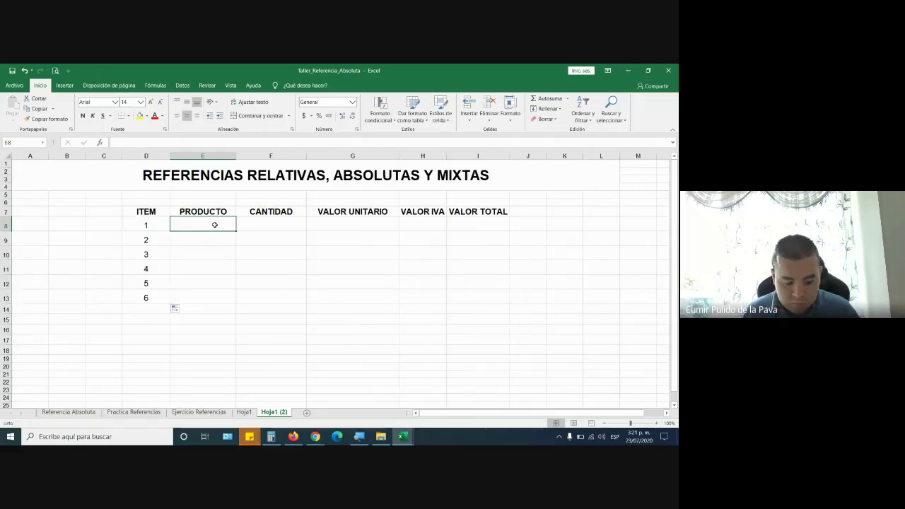
{"action": "type", "text": "DDD"}
{"action": "key", "text": "Return"}
{"action": "type", "text": "RRR"}
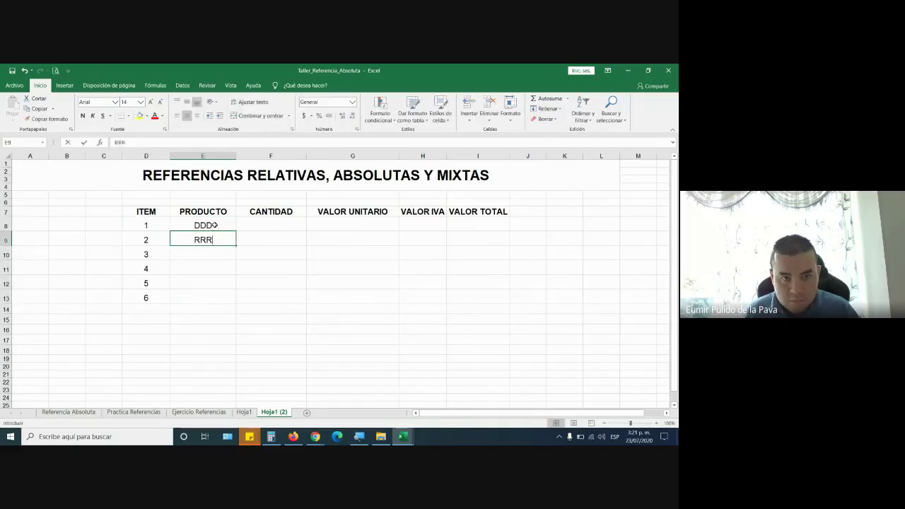
{"action": "key", "text": "Return"}
{"action": "type", "text": "TTT"}
{"action": "key", "text": "Return"}
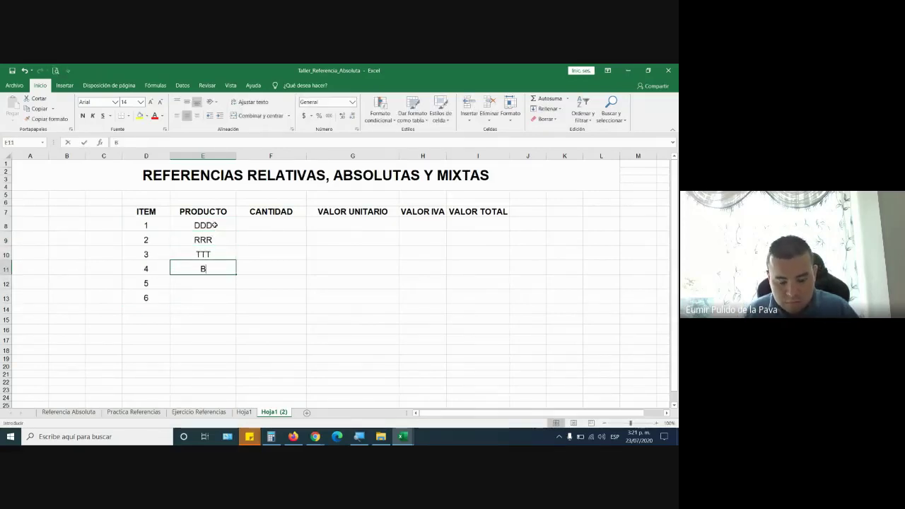
{"action": "type", "text": "BB"}
{"action": "key", "text": "Return"}
{"action": "type", "text": "GGG"}
{"action": "key", "text": "Return"}
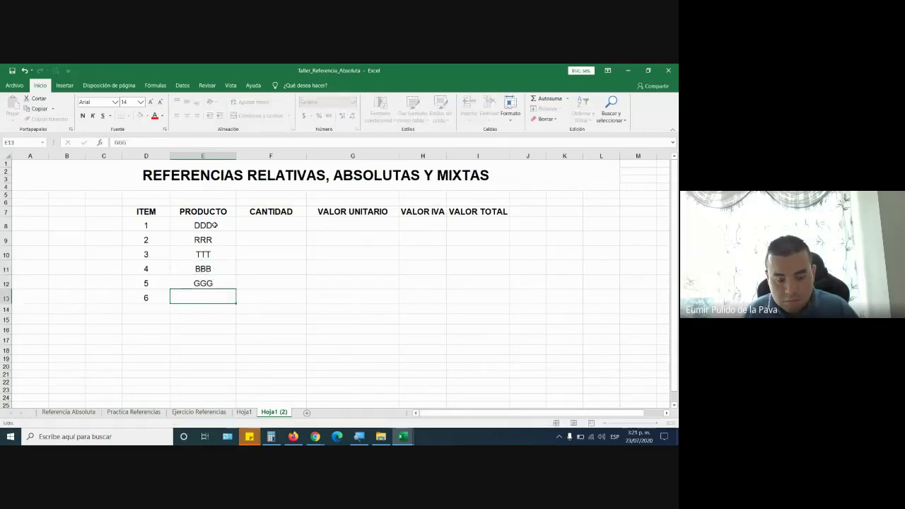
{"action": "type", "text": "YY"}
{"action": "key", "text": "Return"}
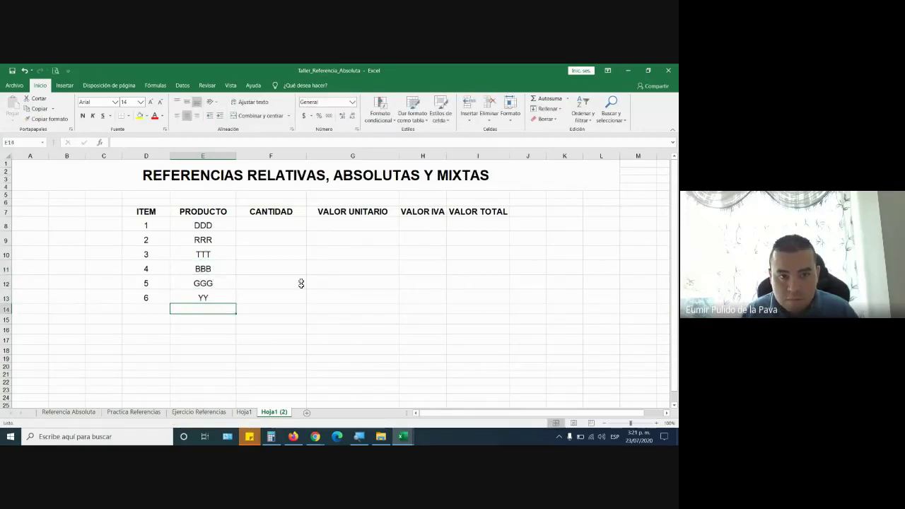
Enter the quantities in F8:F13, ranging from 1 to 10.
{"action": "left_click", "coordinate": [291, 225]}
{"action": "type", "text": "1"}
{"action": "key", "text": "Return"}
{"action": "type", "text": "5"}
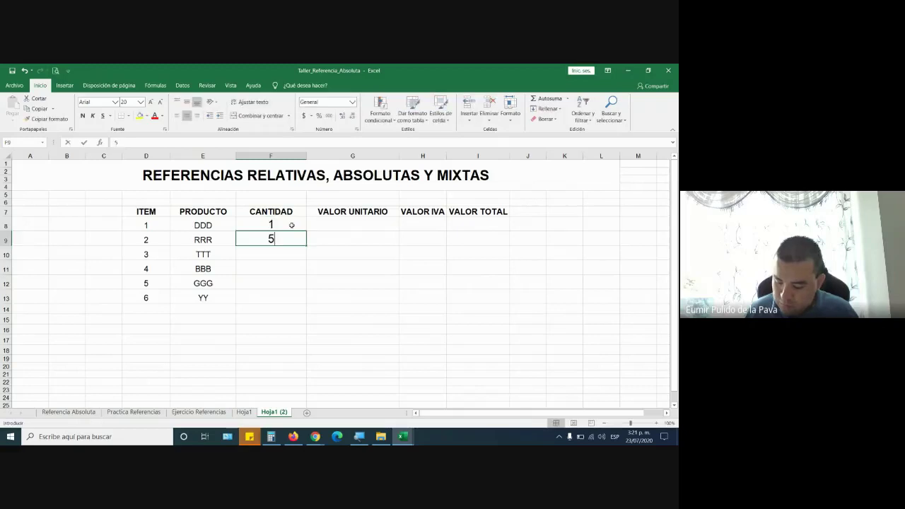
{"action": "key", "text": "Return"}
{"action": "type", "text": "2"}
{"action": "key", "text": "Return"}
{"action": "type", "text": "4"}
{"action": "key", "text": "Return"}
{"action": "type", "text": "3"}
{"action": "key", "text": "Return"}
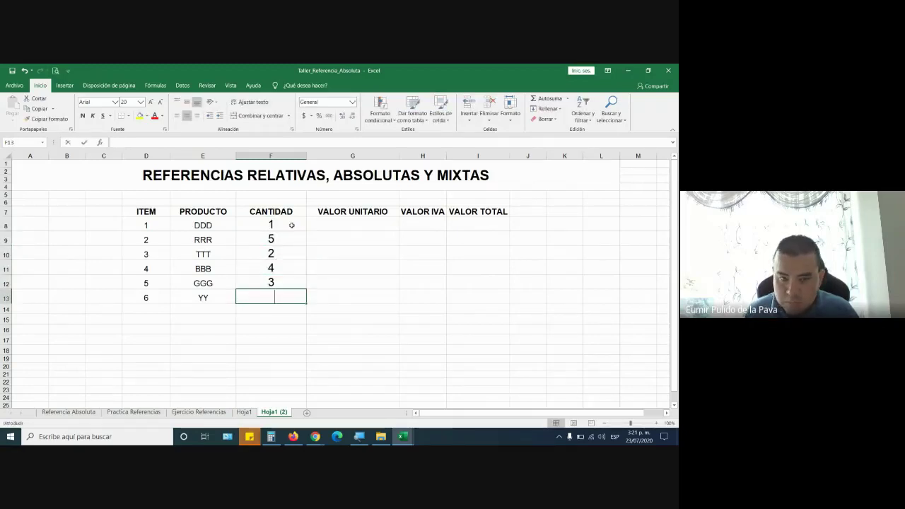
{"action": "type", "text": "10"}
{"action": "key", "text": "Return"}
Enter unit values 50000, 15000, 25000, 20000, 10000 and 5000 in G8:G13.
{"action": "left_click", "coordinate": [352, 224]}
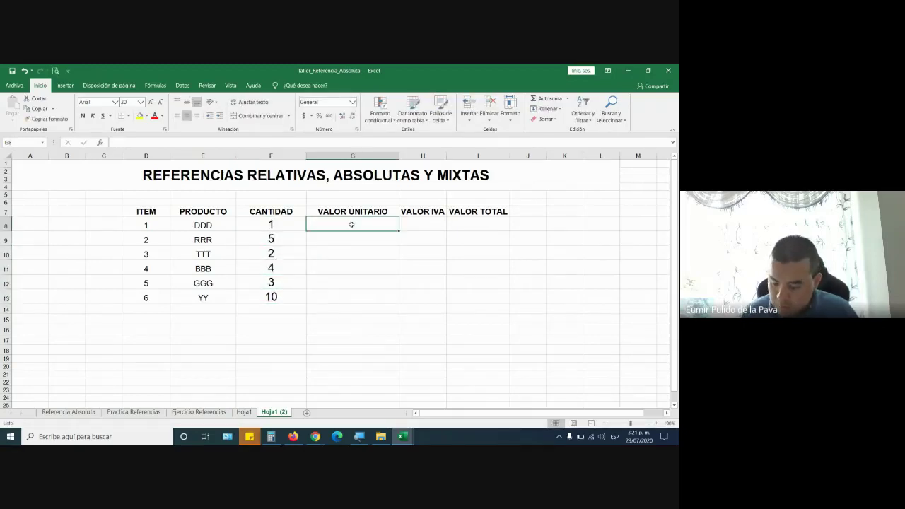
{"action": "type", "text": "50000"}
{"action": "key", "text": "Return"}
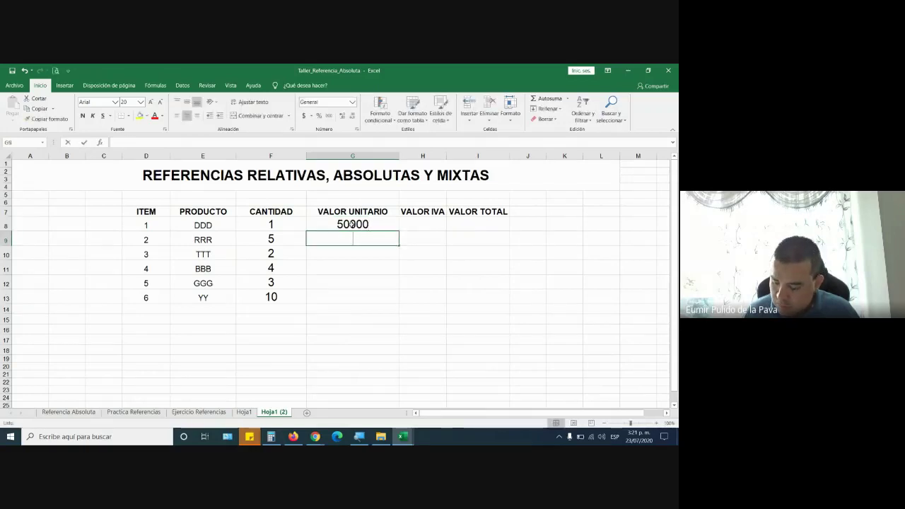
{"action": "type", "text": "15000"}
{"action": "key", "text": "Return"}
{"action": "type", "text": "2500"}
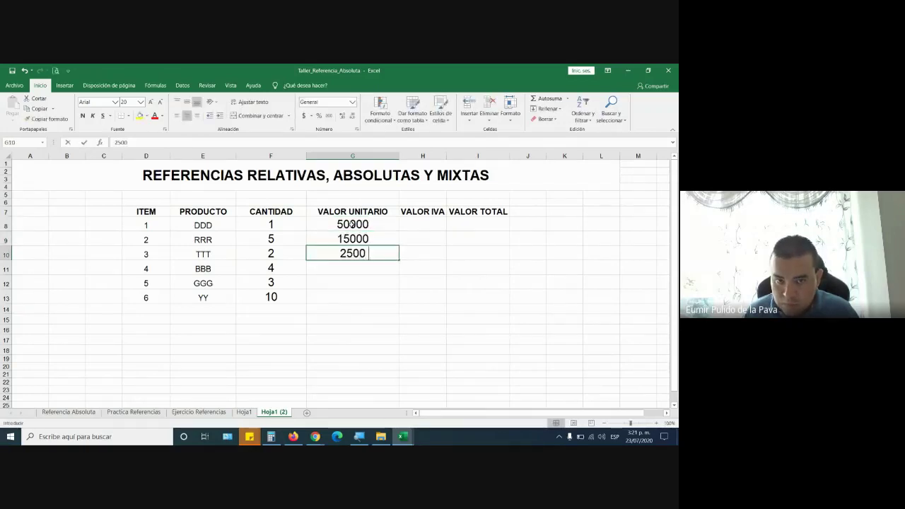
{"action": "type", "text": "0"}
{"action": "key", "text": "Return"}
{"action": "type", "text": "5200"}
{"action": "key", "text": "BackSpace"}
{"action": "key", "text": "BackSpace"}
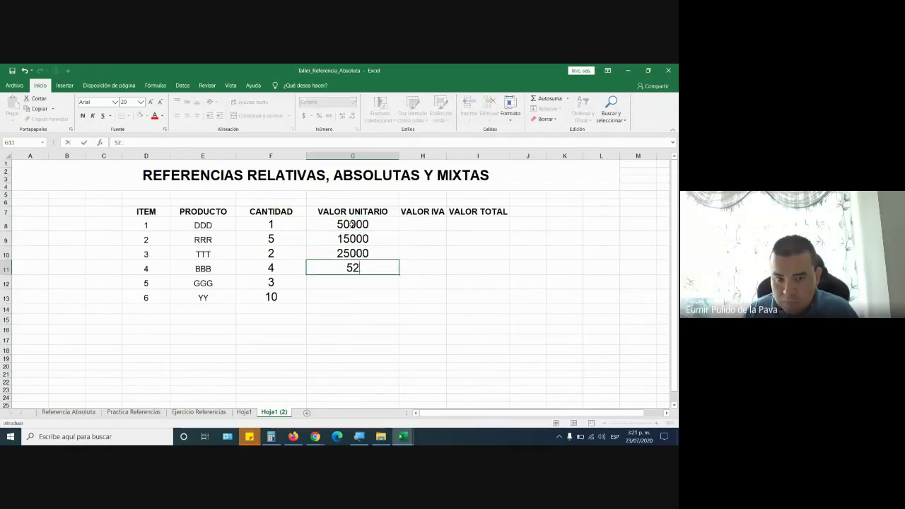
{"action": "key", "text": "BackSpace"}
{"action": "type", "text": "0"}
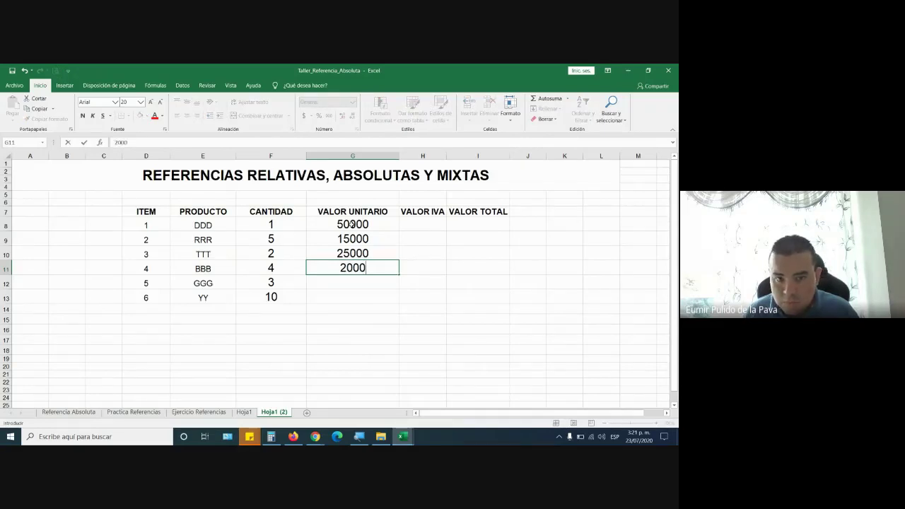
{"action": "type", "text": "0"}
{"action": "key", "text": "Return"}
{"action": "type", "text": "000"}
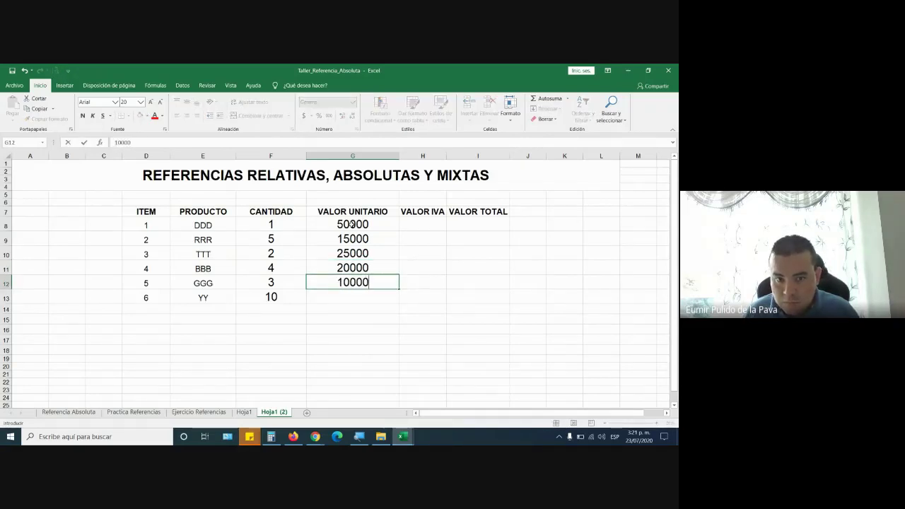
{"action": "key", "text": "Return"}
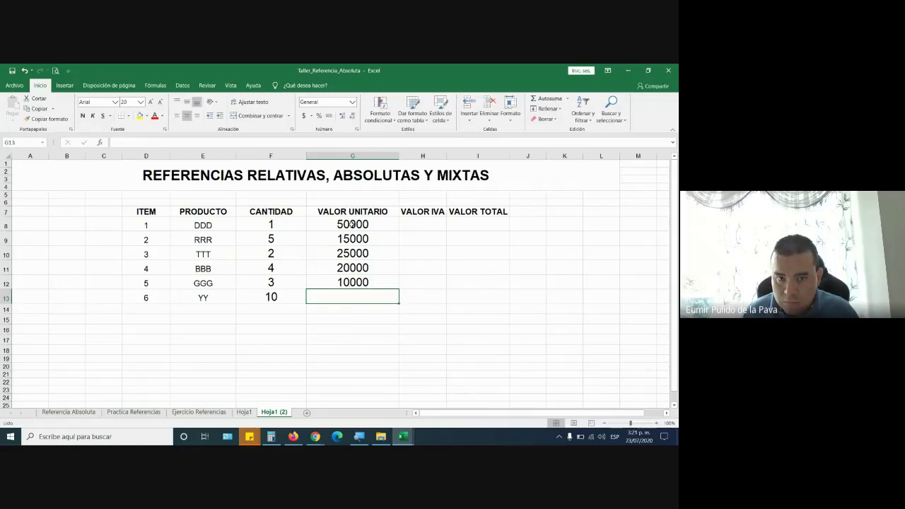
{"action": "type", "text": "5000"}
{"action": "key", "text": "Return"}
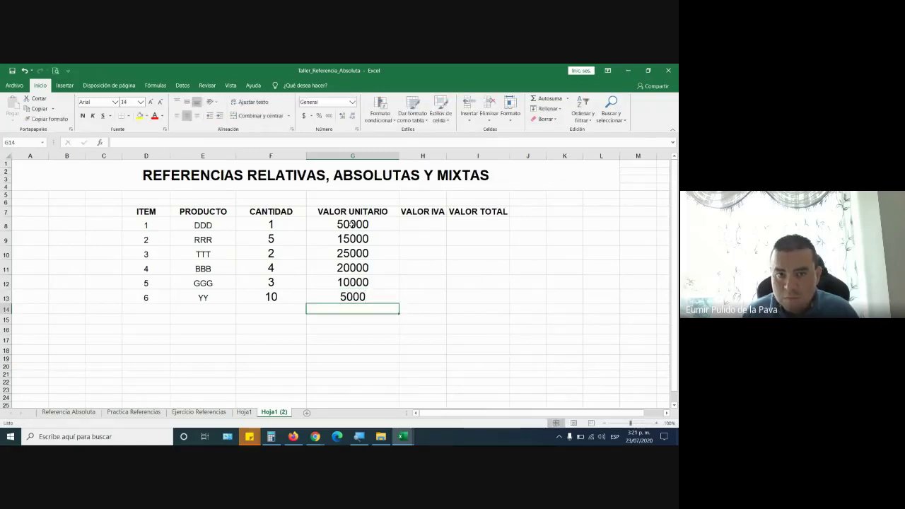
Format G8:I13 as dollar accounting with no decimals, e.g. $ 50.000.
{"action": "left_click_drag", "start_coordinate": [373, 227], "coordinate": [475, 300]}
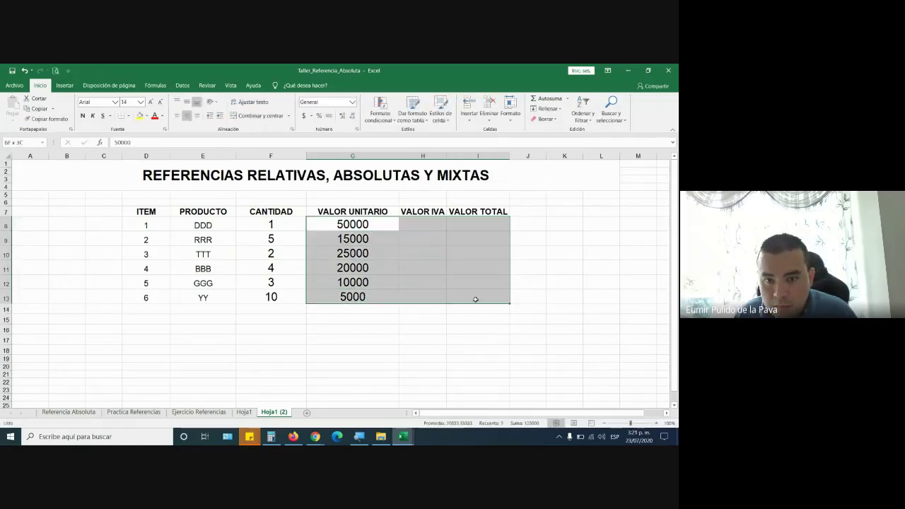
{"action": "left_click", "coordinate": [304, 115]}
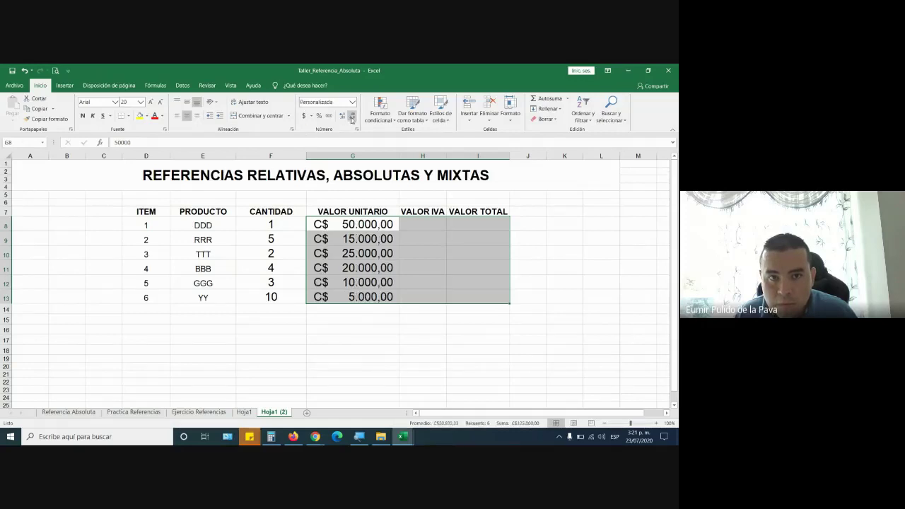
{"action": "left_click", "coordinate": [352, 119]}
{"action": "left_click", "coordinate": [352, 119]}
{"action": "left_click", "coordinate": [311, 117]}
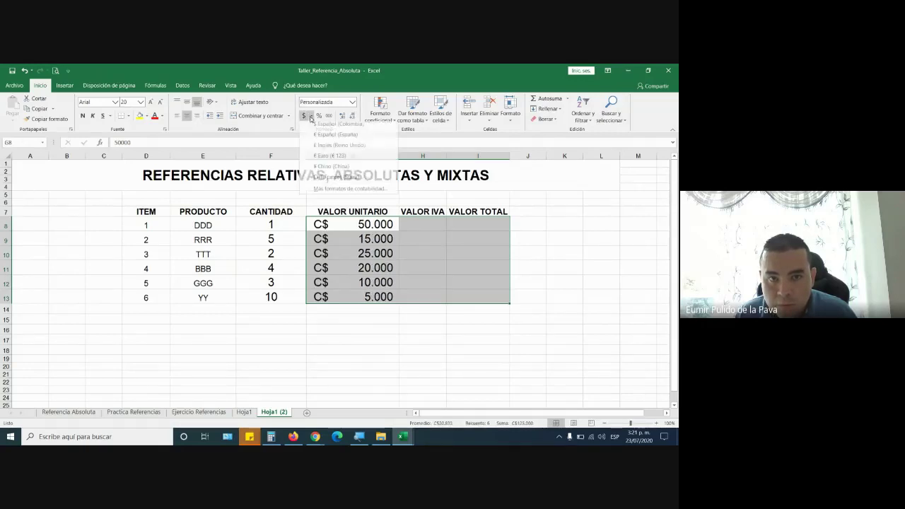
{"action": "left_click", "coordinate": [338, 128]}
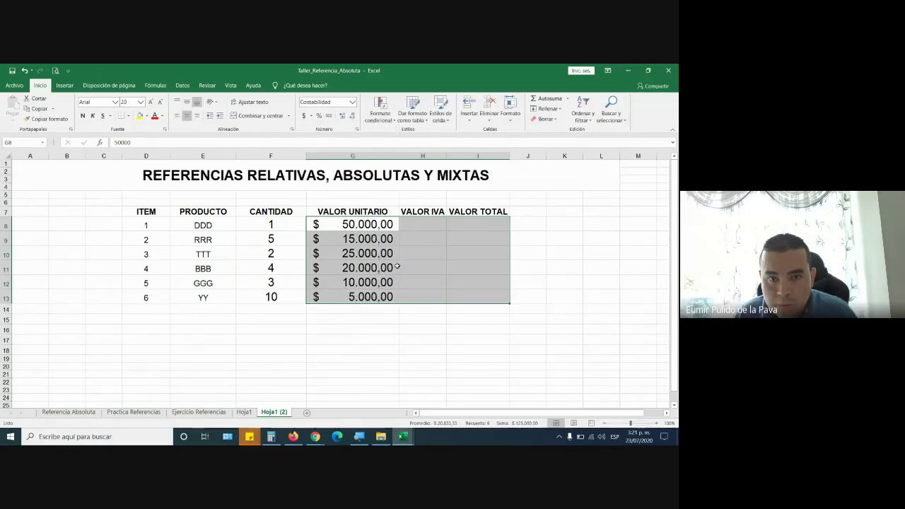
{"action": "left_click", "coordinate": [434, 263]}
{"action": "left_click_drag", "start_coordinate": [375, 224], "coordinate": [460, 300]}
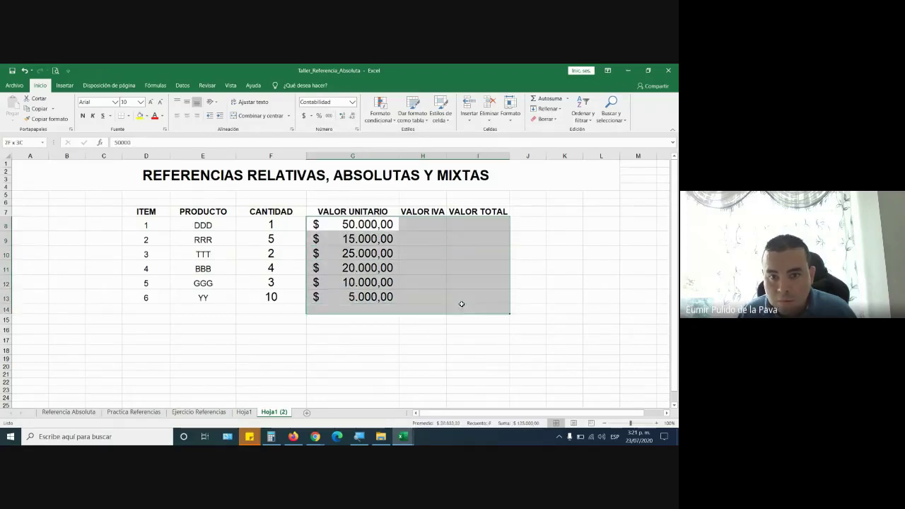
{"action": "left_click", "coordinate": [351, 115]}
{"action": "left_click", "coordinate": [351, 116]}
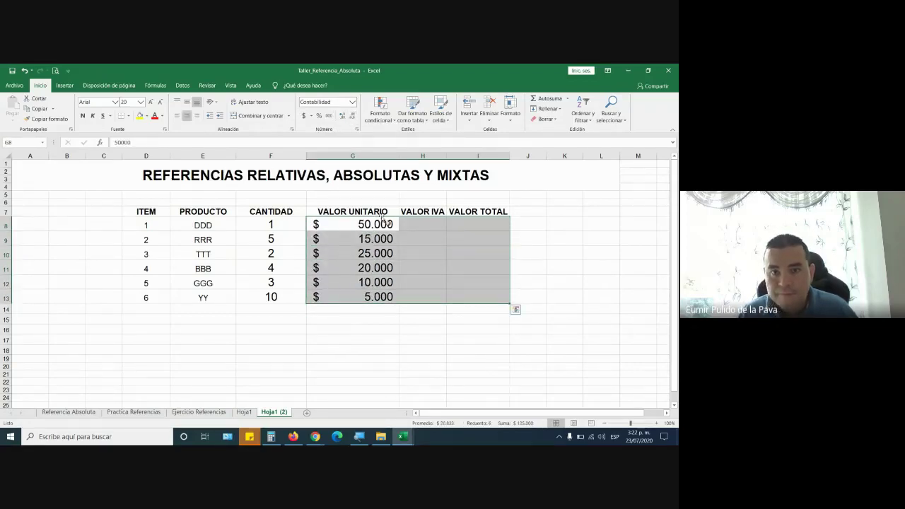
{"action": "left_click", "coordinate": [413, 251]}
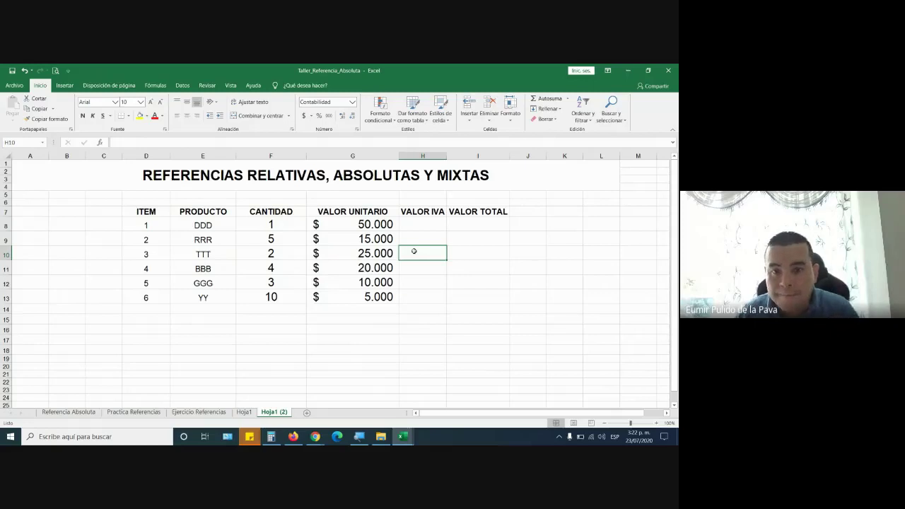
Enter the label IVA in D5 and the rate 19% in E5.
{"action": "left_click", "coordinate": [159, 195]}
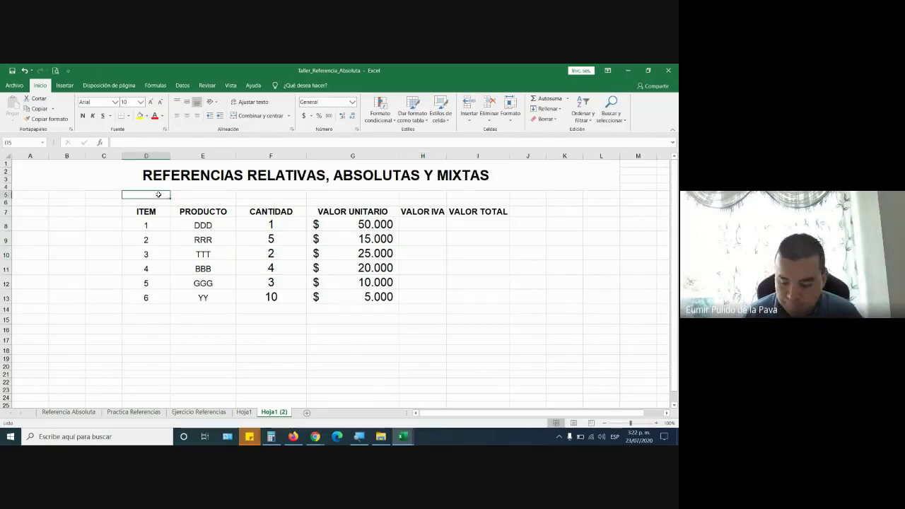
{"action": "type", "text": "IVA"}
{"action": "key", "text": "Tab"}
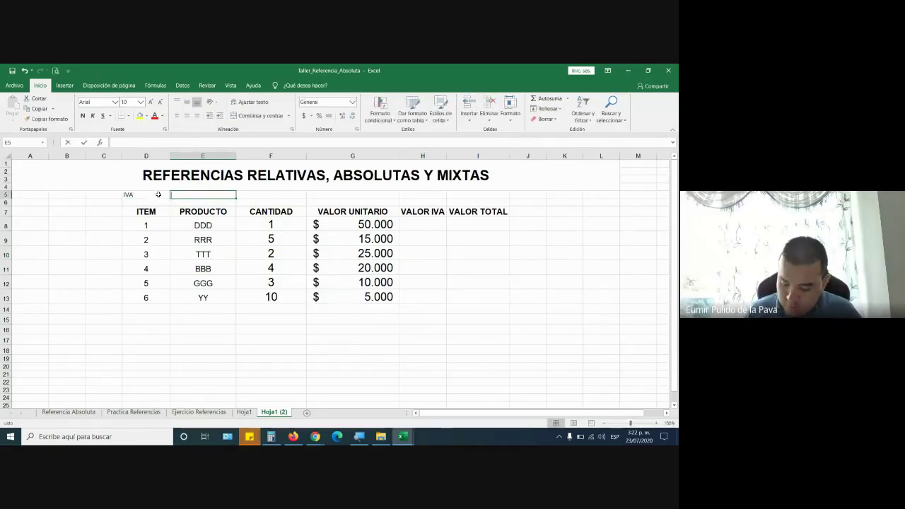
{"action": "type", "text": "19%"}
{"action": "left_click", "coordinate": [144, 203]}
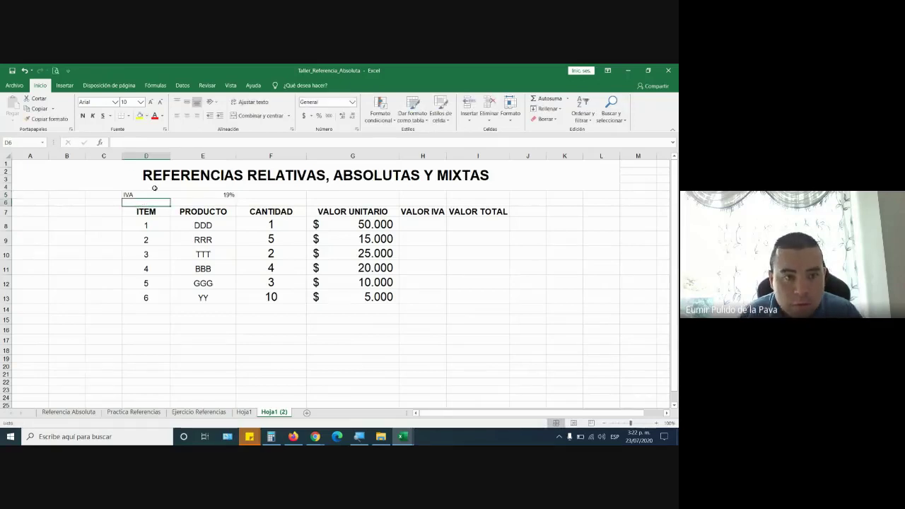
Format D5:E5 with font size 18, bold, yellow fill and centred alignment.
{"action": "left_click_drag", "start_coordinate": [152, 194], "coordinate": [200, 193]}
{"action": "left_click", "coordinate": [150, 102]}
{"action": "left_click", "coordinate": [150, 102]}
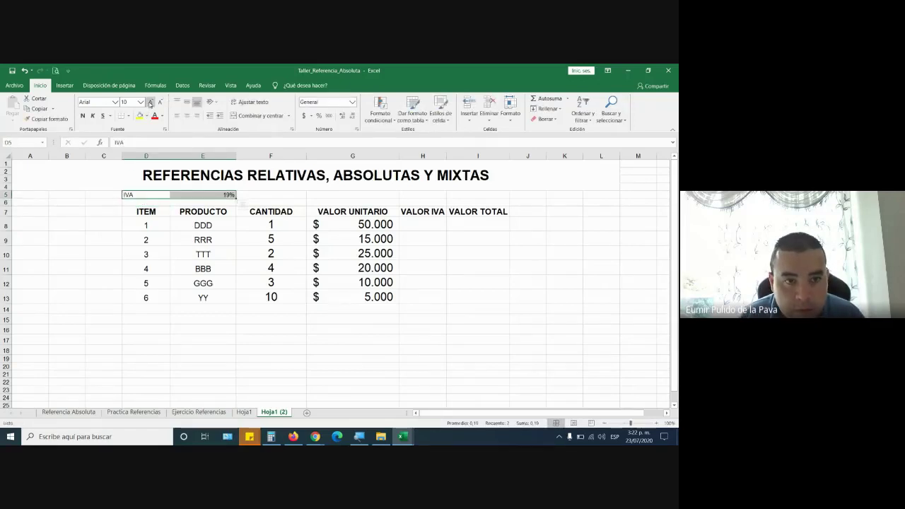
{"action": "left_click", "coordinate": [150, 102]}
{"action": "left_click", "coordinate": [150, 102]}
{"action": "left_click", "coordinate": [149, 102]}
{"action": "left_click", "coordinate": [83, 116]}
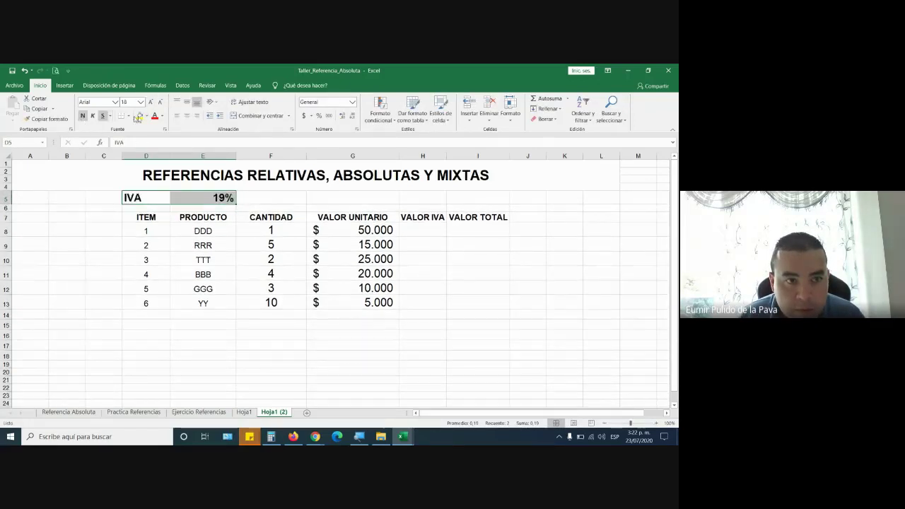
{"action": "left_click", "coordinate": [140, 115]}
{"action": "left_click", "coordinate": [185, 117]}
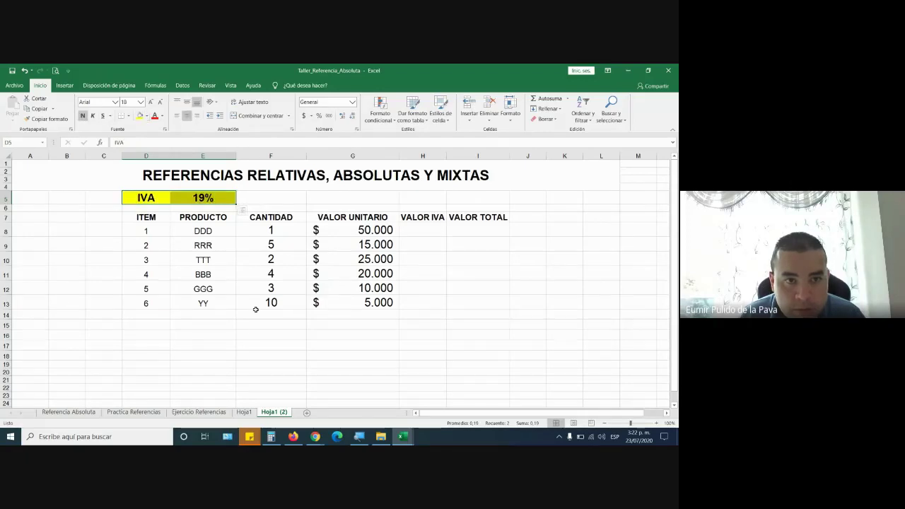
{"action": "left_click", "coordinate": [244, 336]}
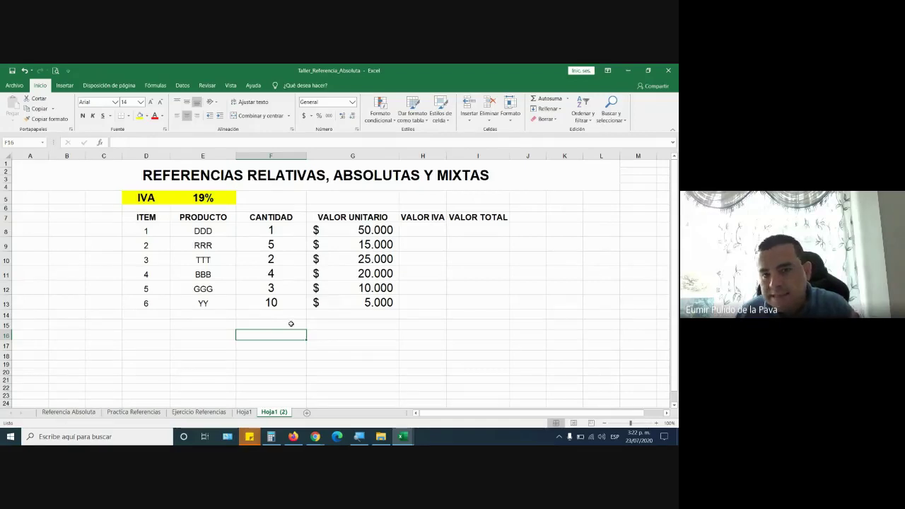
Widen the VALOR IVA column H next to the quantity and unit values.
{"action": "left_click_drag", "start_coordinate": [423, 230], "coordinate": [429, 298]}
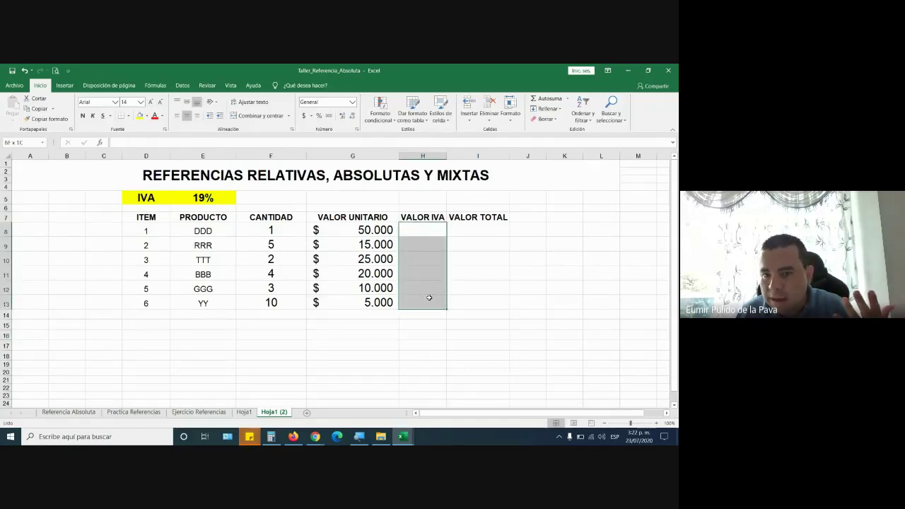
{"action": "left_click_drag", "start_coordinate": [447, 156], "coordinate": [474, 156]}
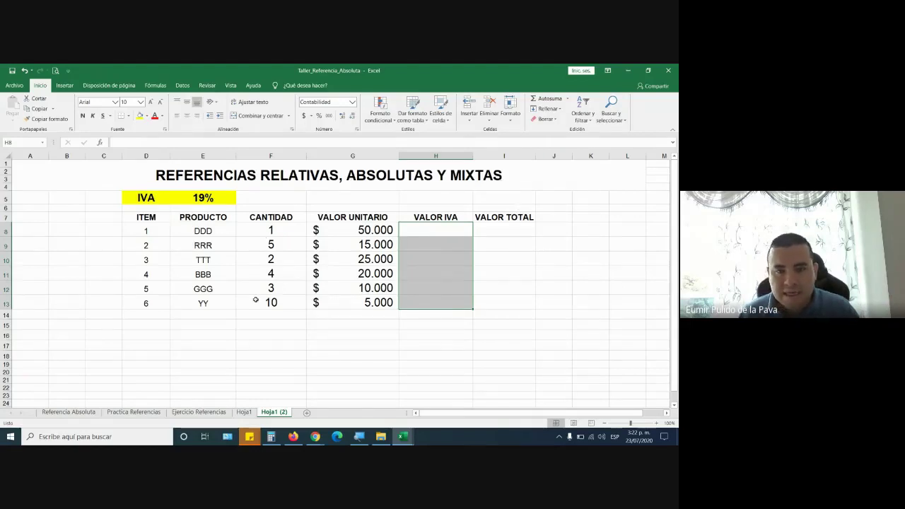
{"action": "left_click", "coordinate": [443, 231]}
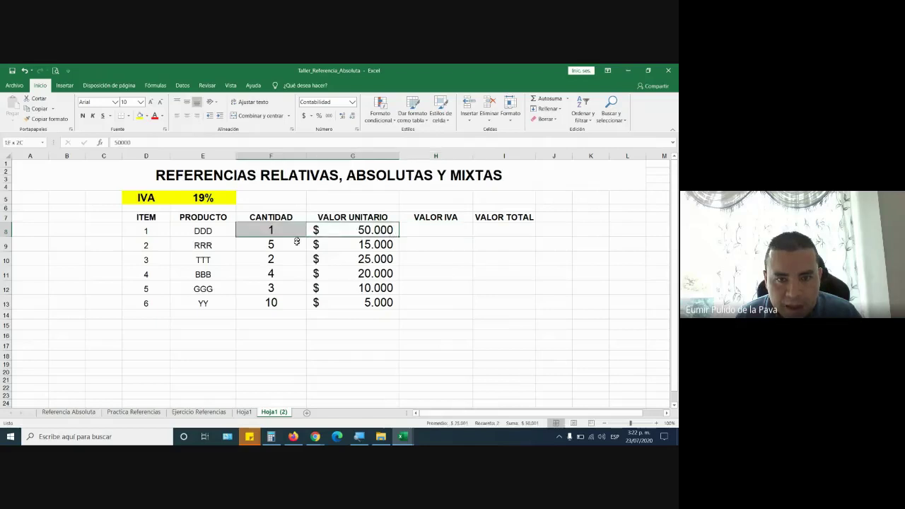
{"action": "left_click_drag", "start_coordinate": [380, 231], "coordinate": [291, 303]}
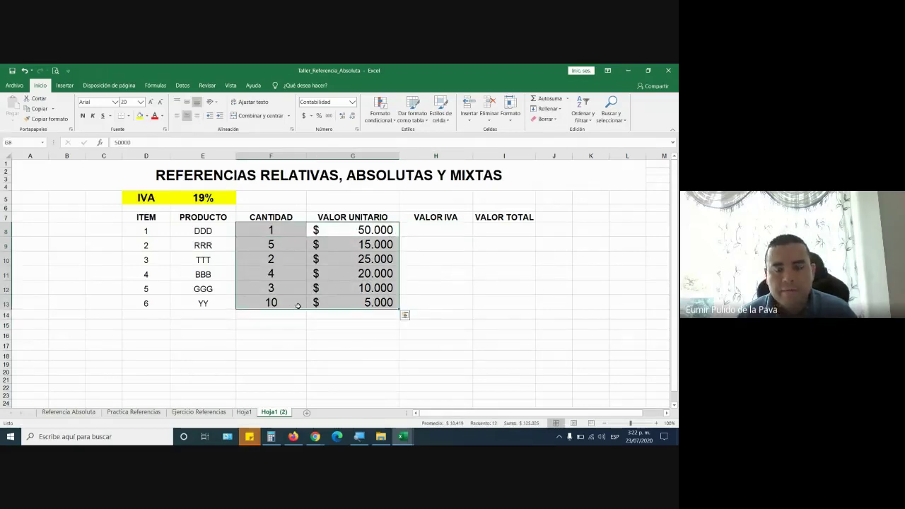
{"action": "left_click", "coordinate": [439, 231]}
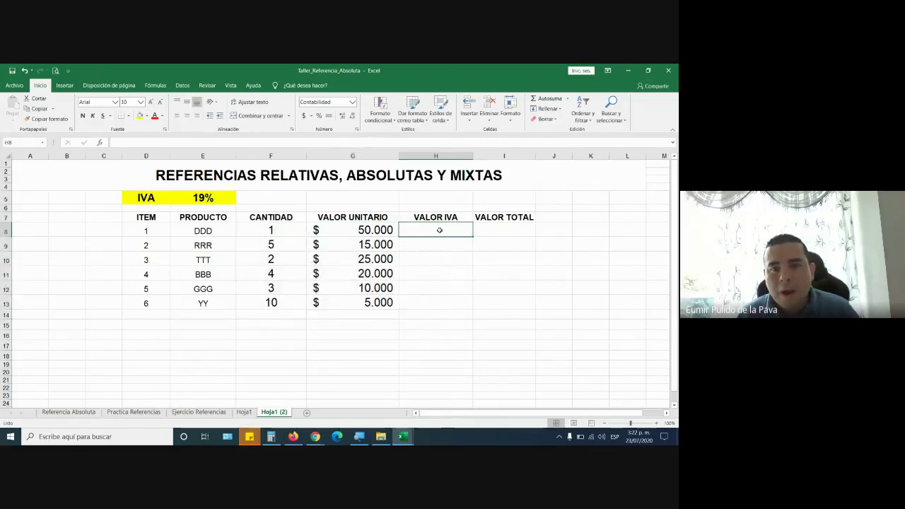
Copy G8's currency format onto H8:I13 and adjust the widths of columns H and I.
{"action": "left_click", "coordinate": [377, 230]}
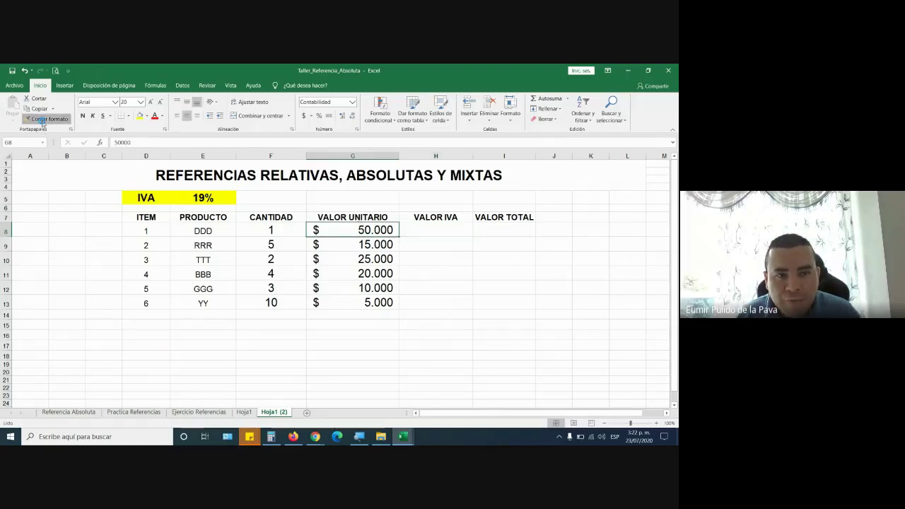
{"action": "left_click", "coordinate": [46, 118]}
{"action": "left_click_drag", "start_coordinate": [438, 230], "coordinate": [501, 302]}
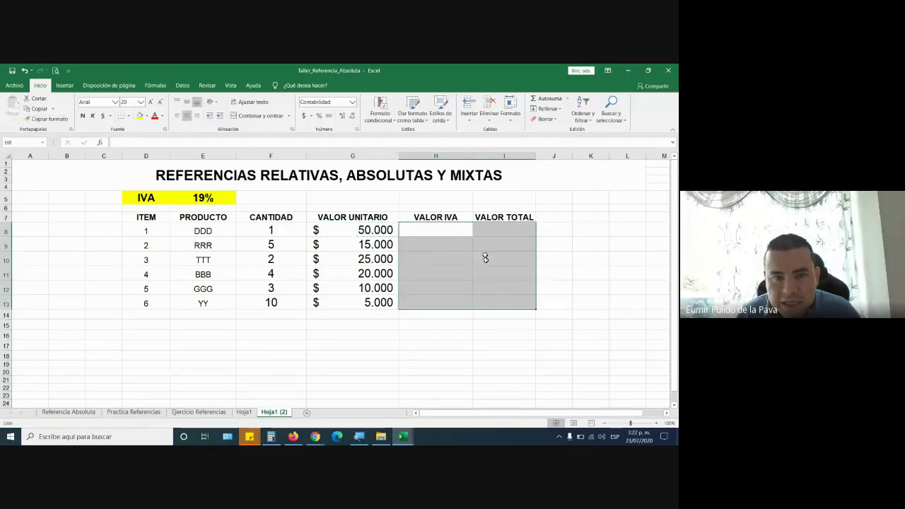
{"action": "left_click_drag", "start_coordinate": [474, 157], "coordinate": [446, 157]}
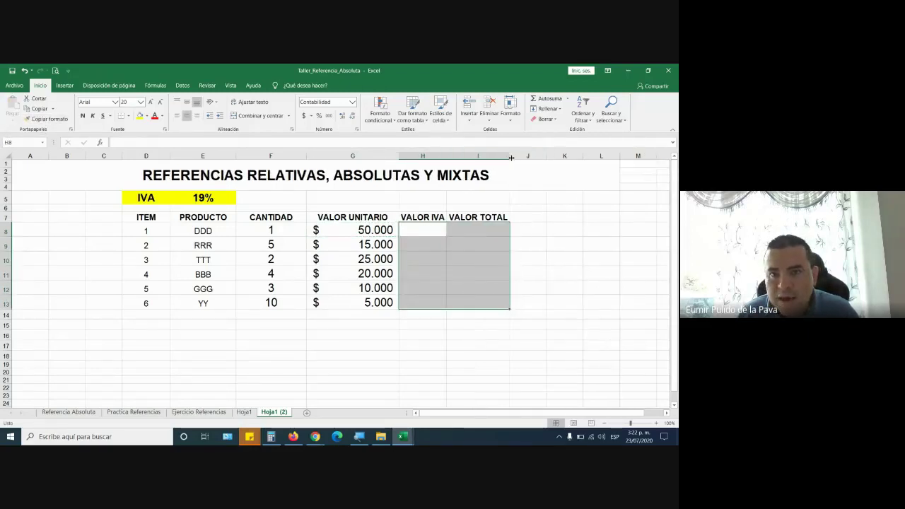
{"action": "left_click_drag", "start_coordinate": [509, 157], "coordinate": [562, 157]}
{"action": "mouse_move", "coordinate": [471, 157]}
{"action": "left_mouse_down"}
{"action": "mouse_move", "coordinate": [423, 156]}
{"action": "mouse_move", "coordinate": [471, 155]}
{"action": "left_mouse_up"}
{"action": "key", "text": "ctrl+Home"}
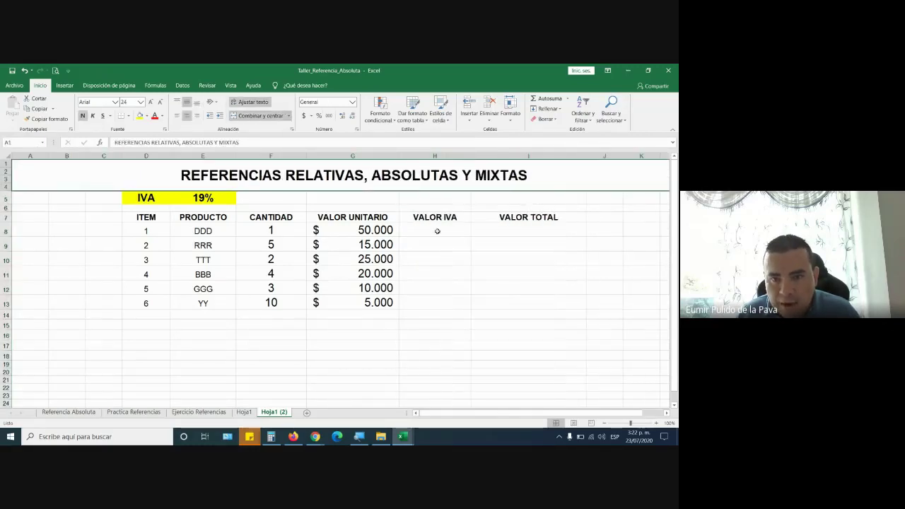
{"action": "left_click", "coordinate": [436, 231]}
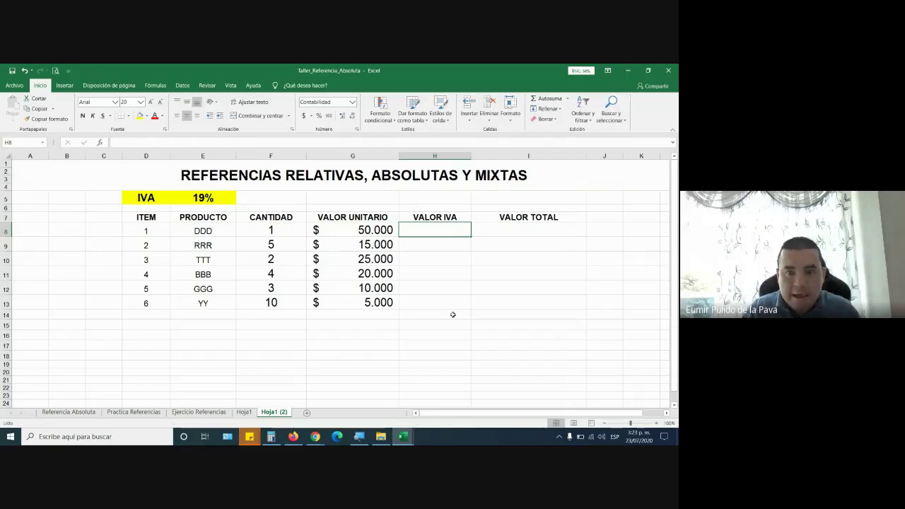
Enter =F8*G8*19% in H8, giving $ 9.500 for the DDD product.
{"action": "type", "text": "="}
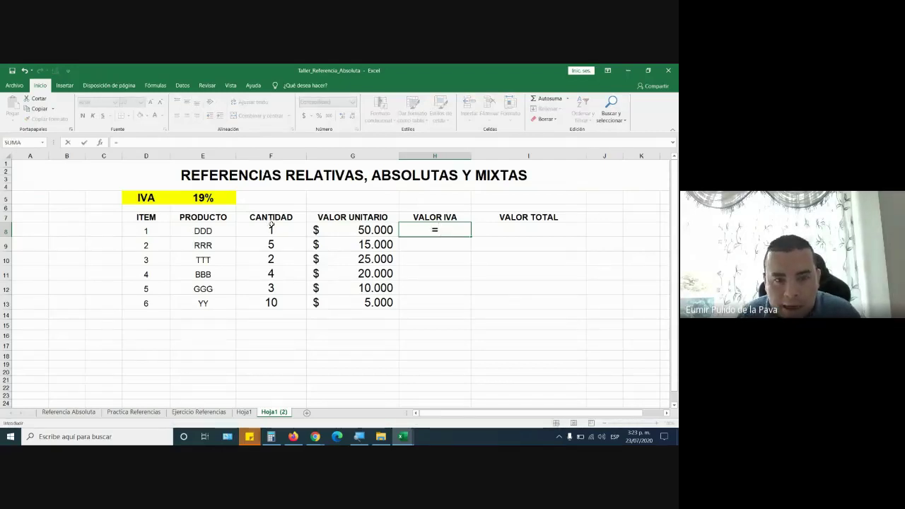
{"action": "left_click", "coordinate": [271, 225]}
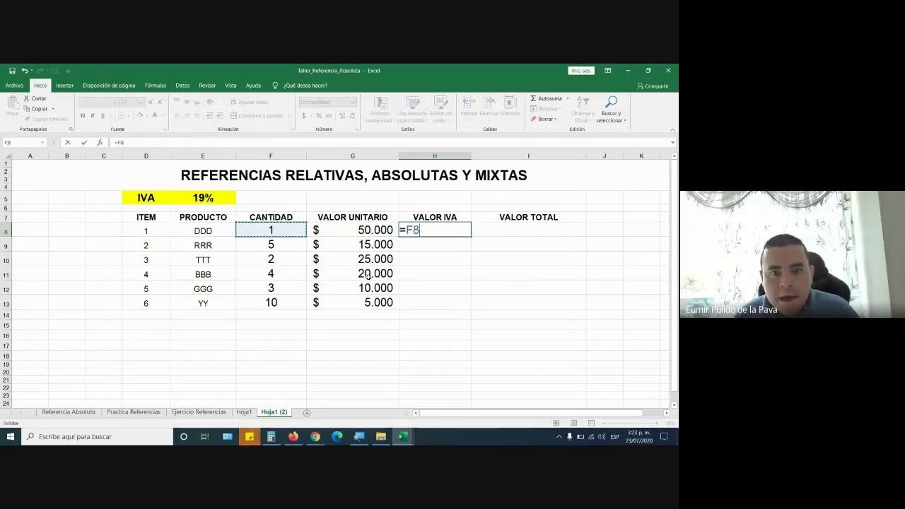
{"action": "key", "text": "BackSpace"}
{"action": "key", "text": "BackSpace"}
{"action": "type", "text": "=1"}
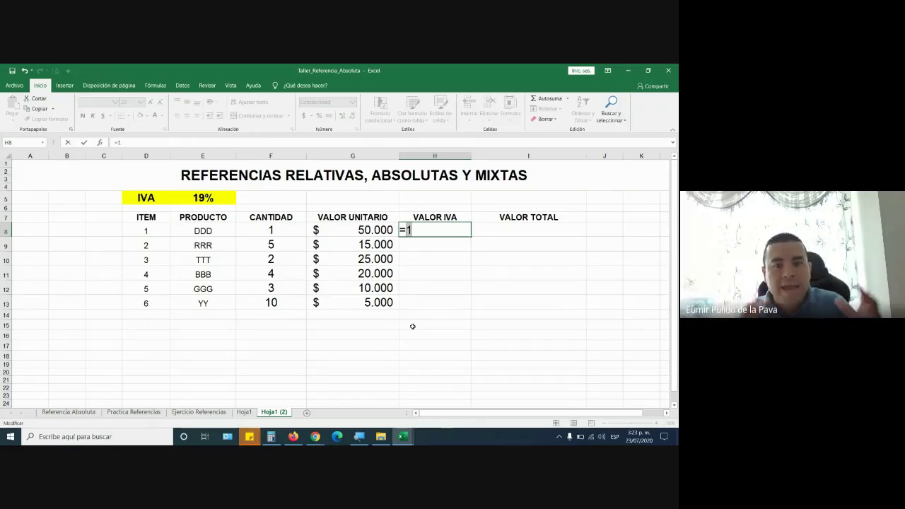
{"action": "key", "text": "BackSpace"}
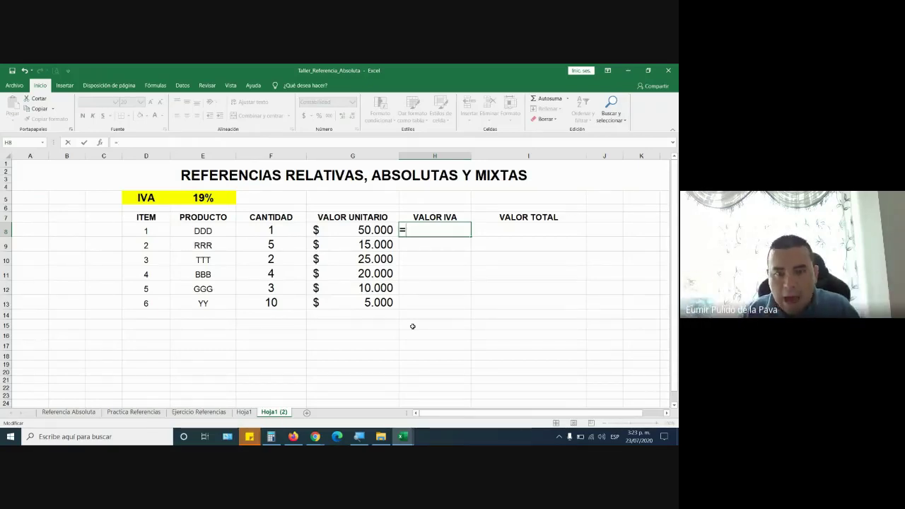
{"action": "left_click", "coordinate": [279, 231]}
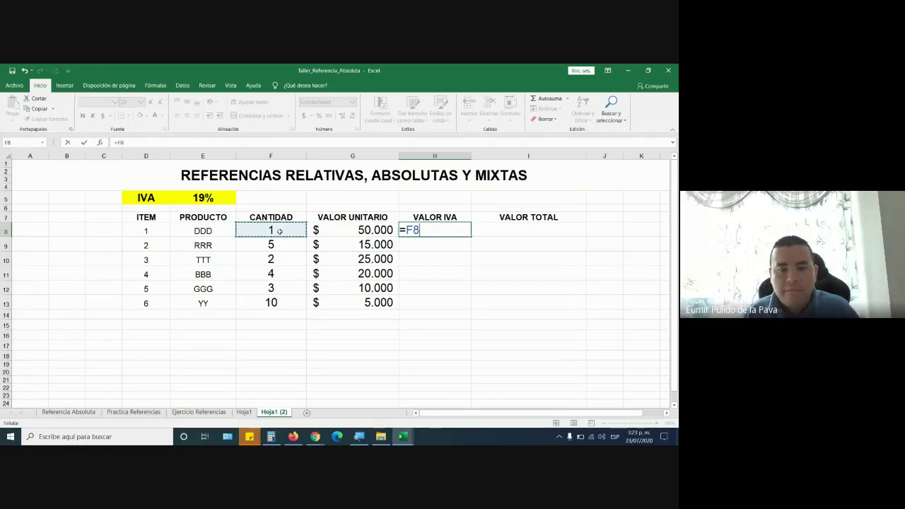
{"action": "type", "text": "*"}
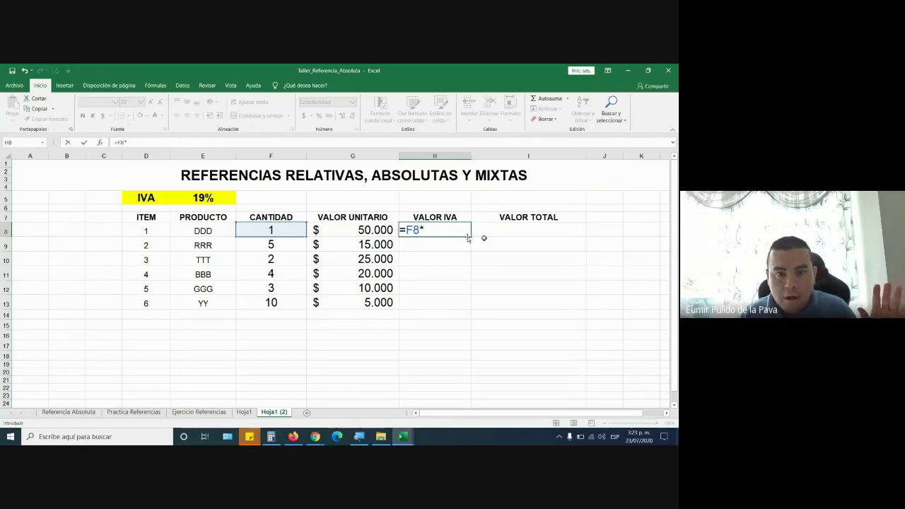
{"action": "left_click", "coordinate": [343, 229]}
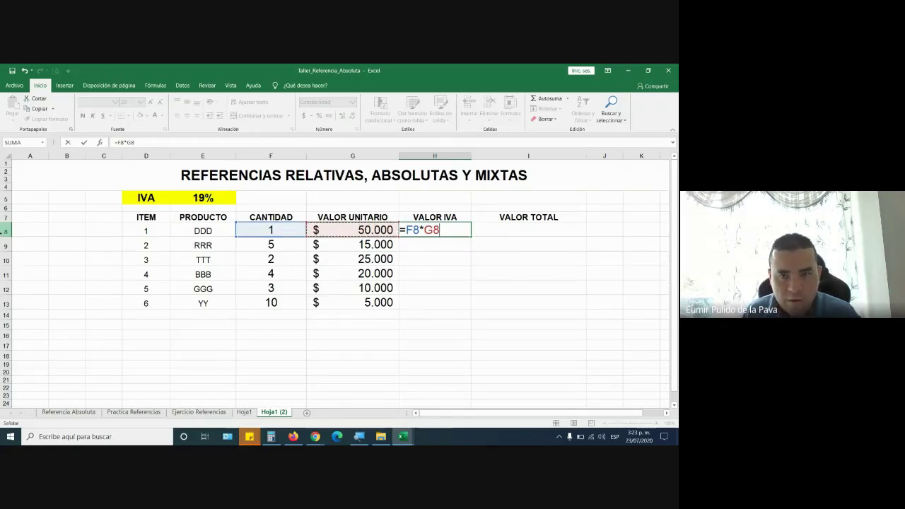
{"action": "type", "text": "*19"}
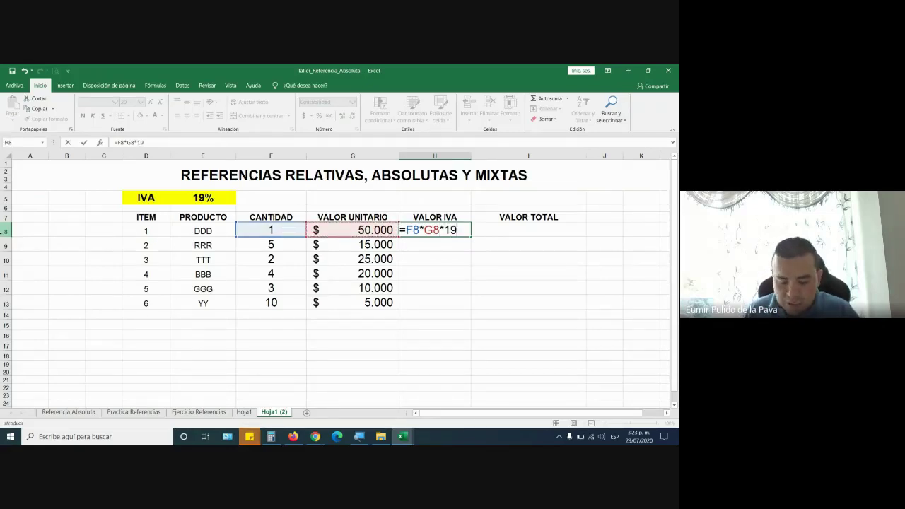
{"action": "type", "text": "%"}
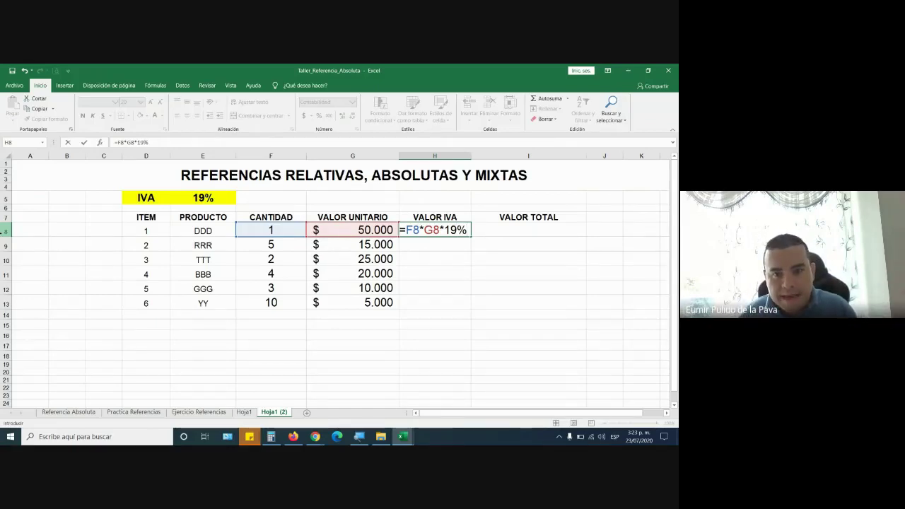
{"action": "key", "text": "Return"}
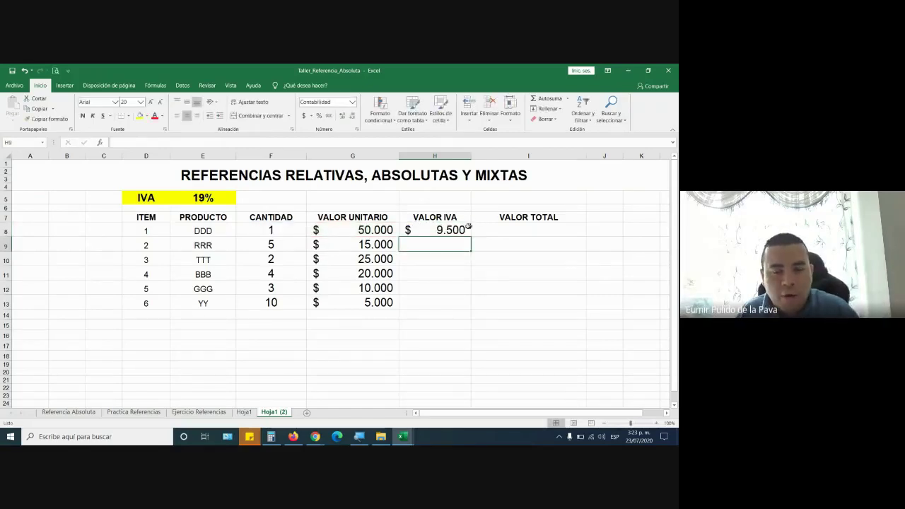
Fill H8's IVA formula down to H13 and check the copied formula in H9.
{"action": "left_click", "coordinate": [344, 231]}
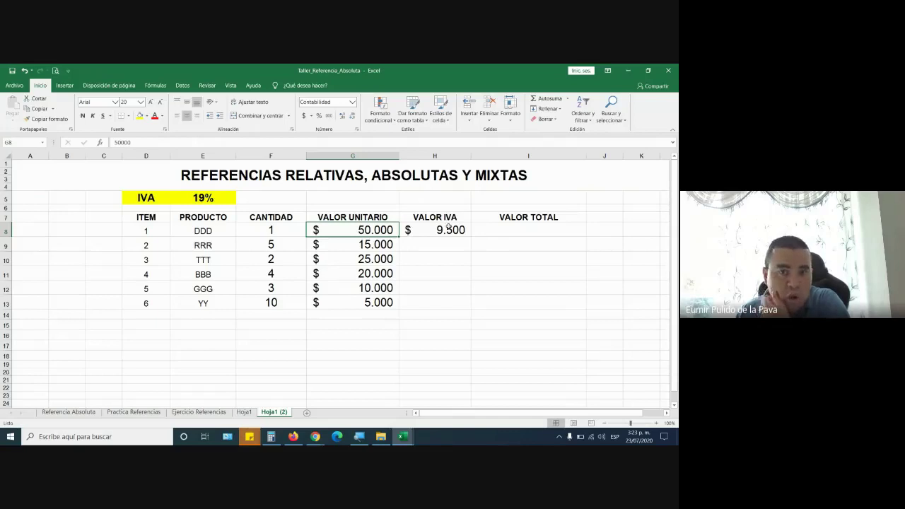
{"action": "left_click", "coordinate": [448, 227]}
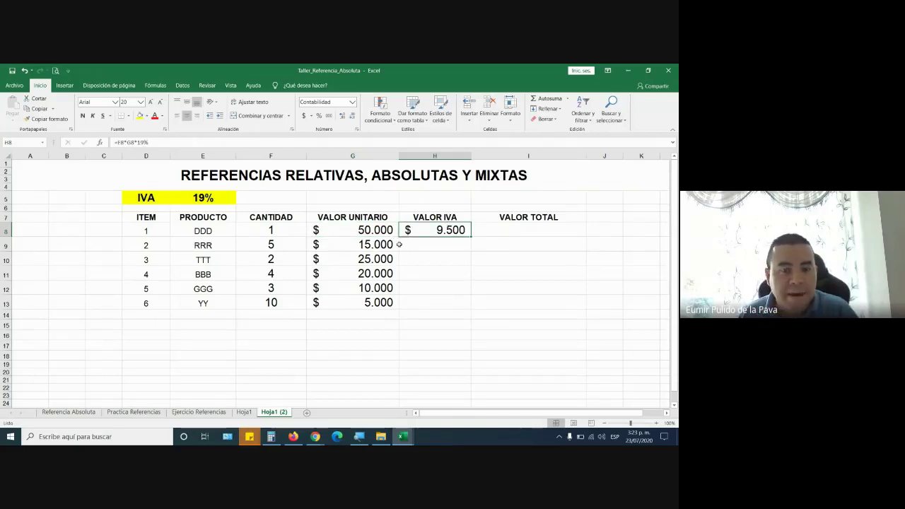
{"action": "left_click_drag", "start_coordinate": [469, 237], "coordinate": [466, 307]}
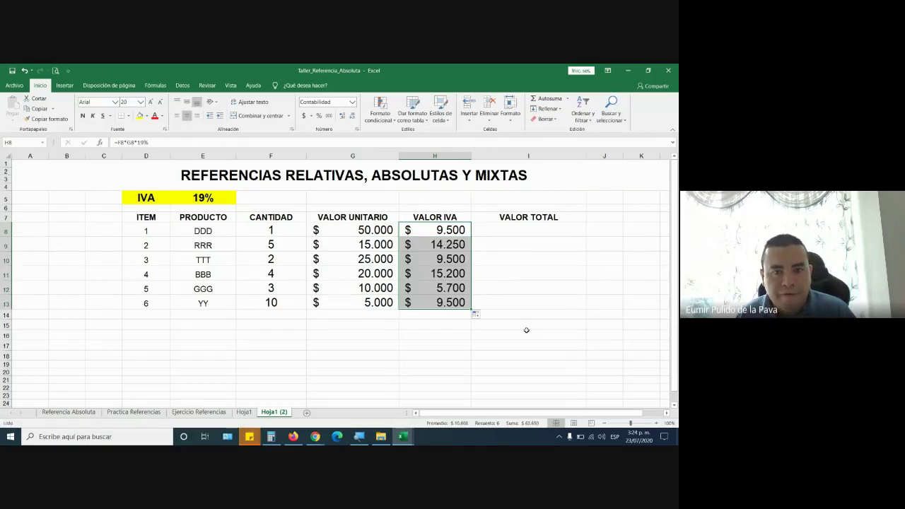
{"action": "left_click", "coordinate": [424, 245]}
{"action": "left_click", "coordinate": [363, 244]}
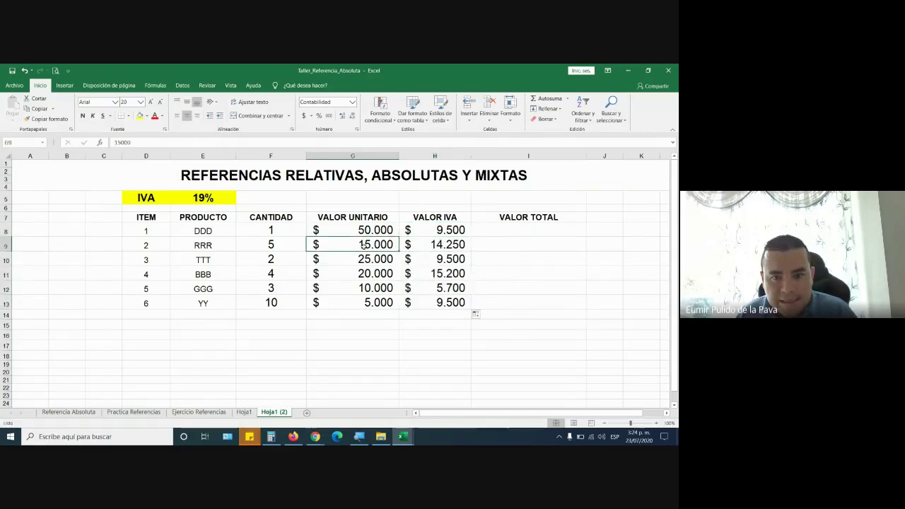
{"action": "left_click", "coordinate": [442, 248]}
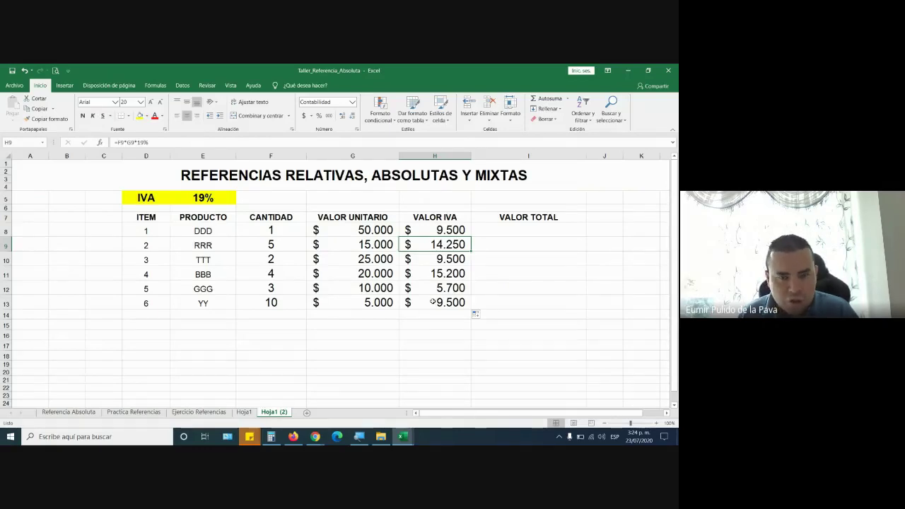
Test the formula by changing RRR's quantity in F9 to 1, then back to 5.
{"action": "left_click", "coordinate": [374, 244]}
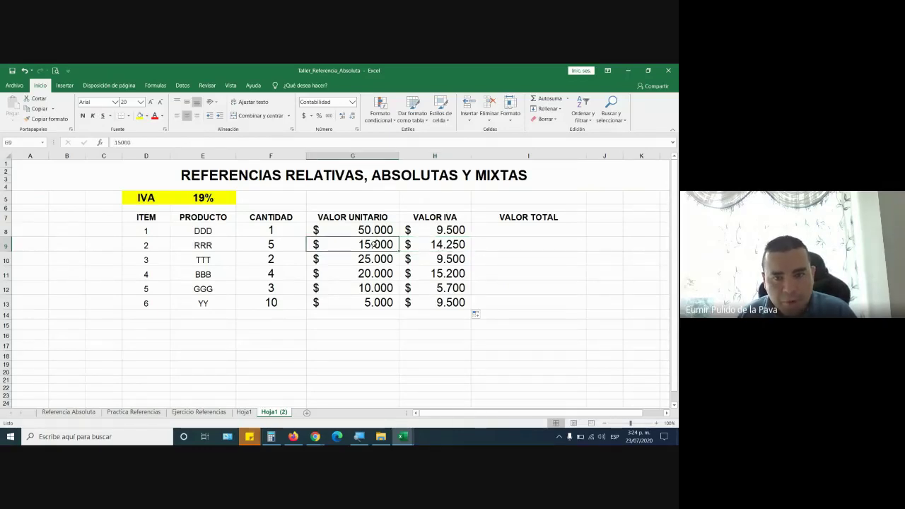
{"action": "left_click", "coordinate": [268, 245]}
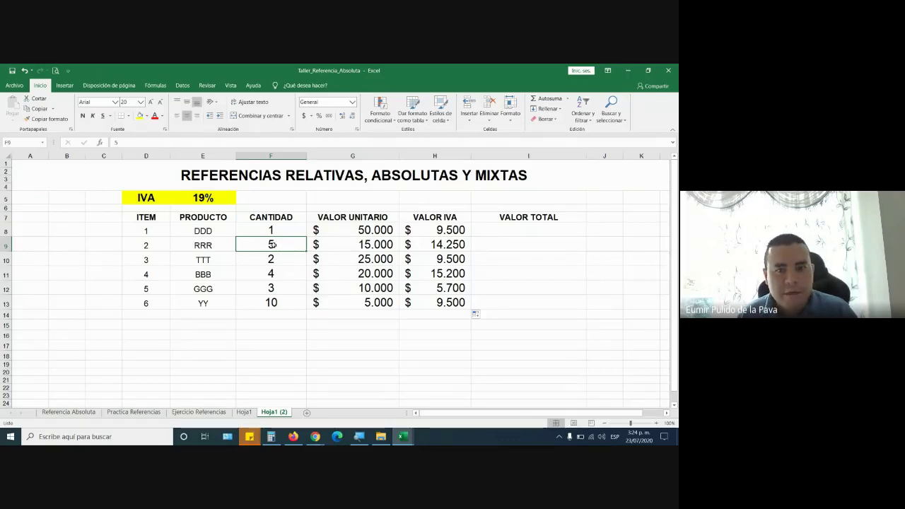
{"action": "type", "text": "1"}
{"action": "key", "text": "Return"}
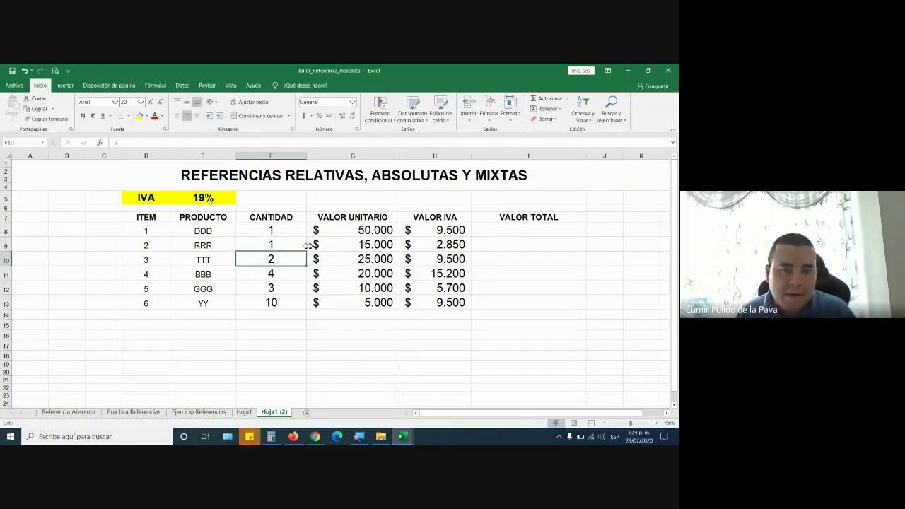
{"action": "left_click", "coordinate": [292, 245]}
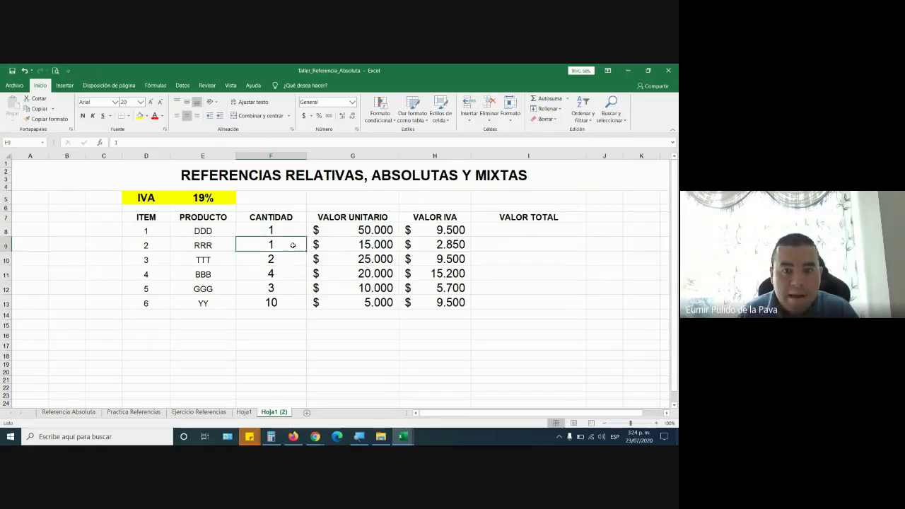
{"action": "type", "text": "5"}
{"action": "key", "text": "Return"}
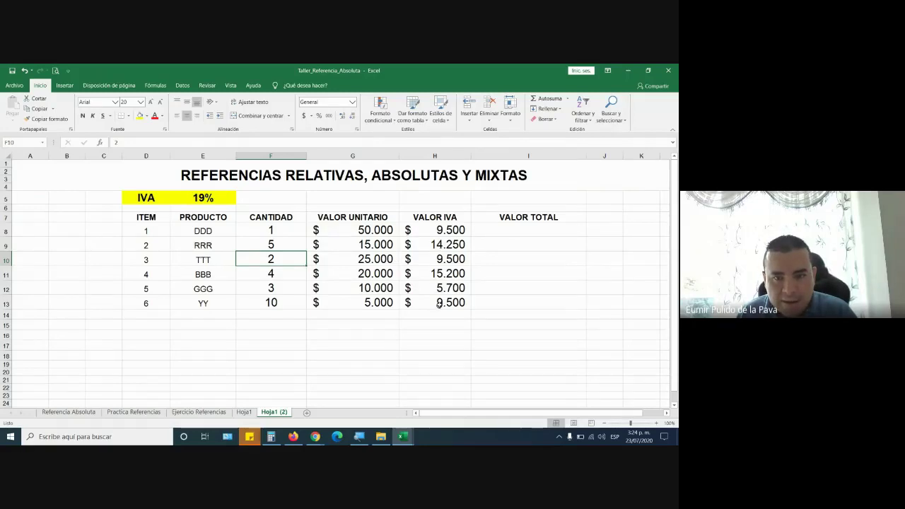
Inspect the hard-coded 19% in H8's formula without changing it.
{"action": "double_click", "coordinate": [445, 230]}
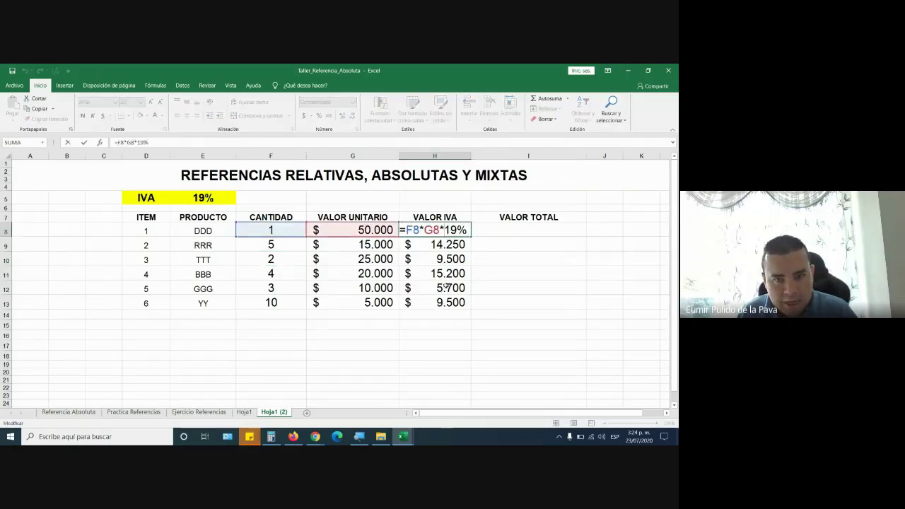
{"action": "left_click_drag", "start_coordinate": [446, 230], "coordinate": [467, 230]}
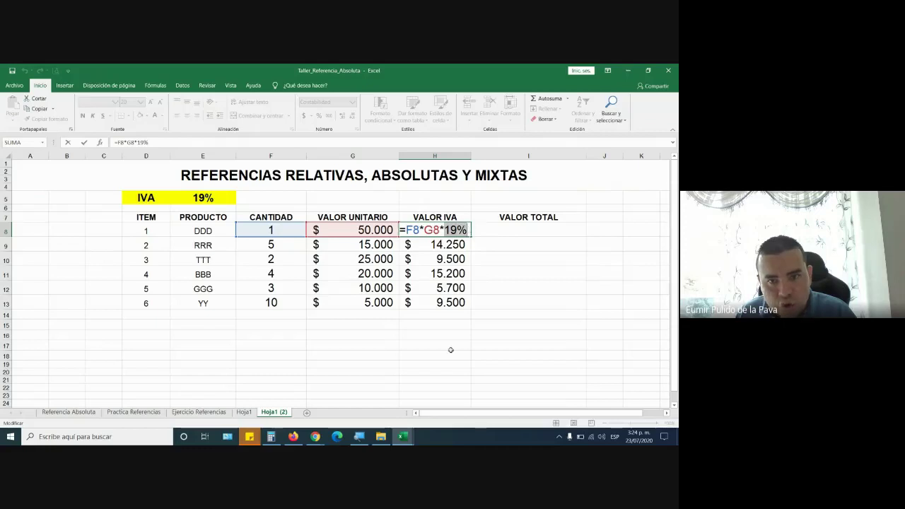
{"action": "key", "text": "Return"}
{"action": "key", "text": "Return"}
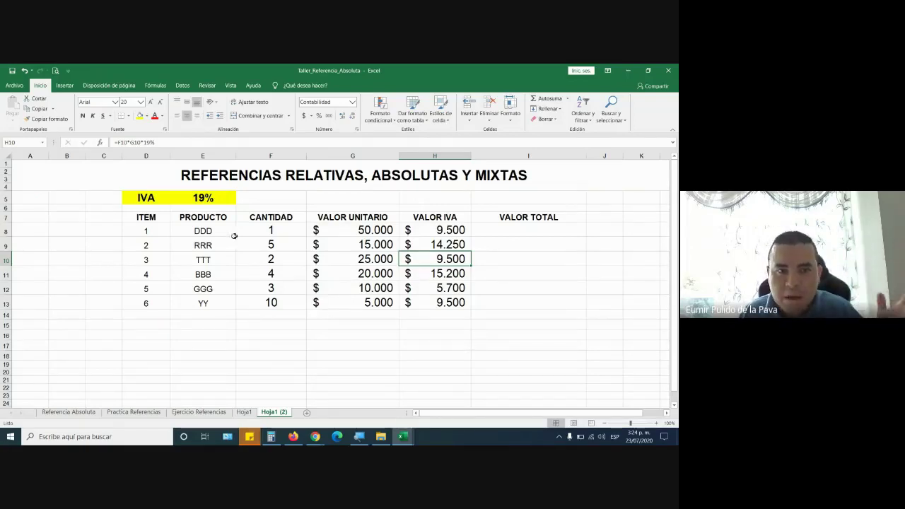
Change the IVA rate in E5 to 15%.
{"action": "left_click", "coordinate": [211, 199]}
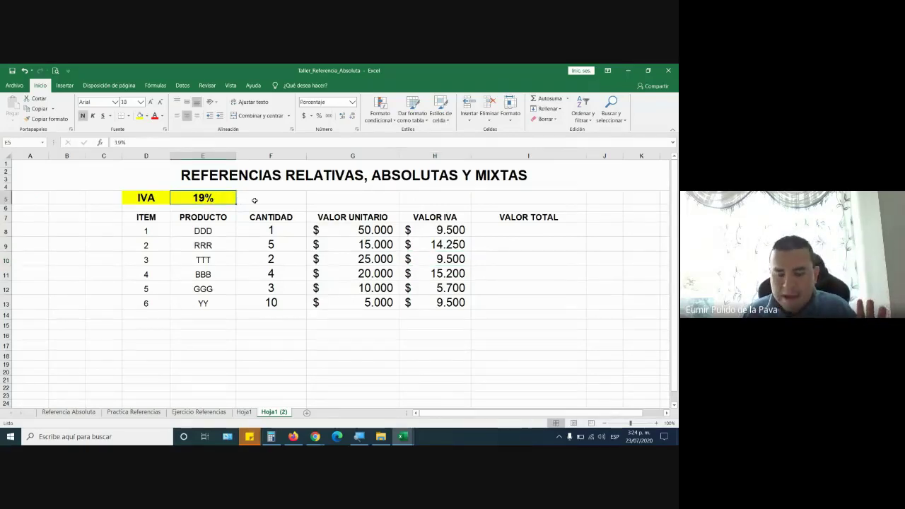
{"action": "type", "text": "15"}
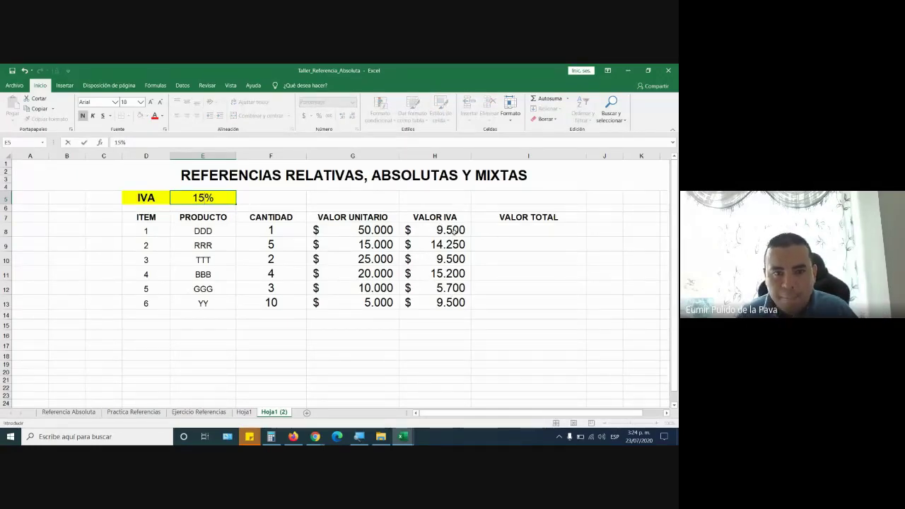
{"action": "key", "text": "Return"}
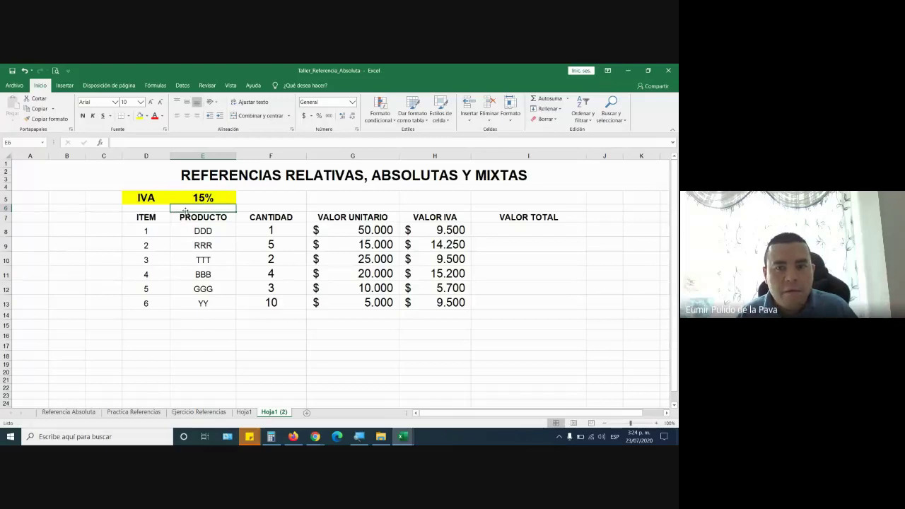
Shade the VALOR IVA cells H8:H13 light blue-grey.
{"action": "left_click_drag", "start_coordinate": [433, 231], "coordinate": [432, 303]}
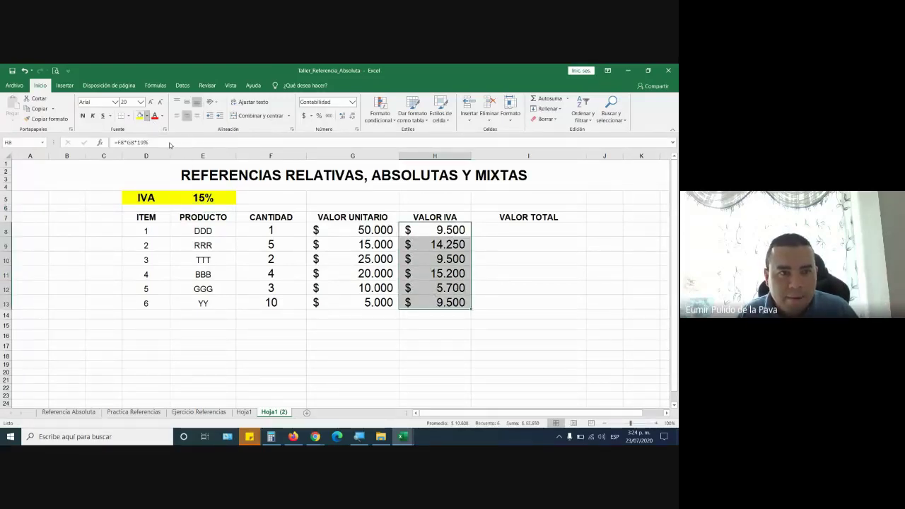
{"action": "left_click", "coordinate": [146, 116]}
{"action": "left_click", "coordinate": [193, 143]}
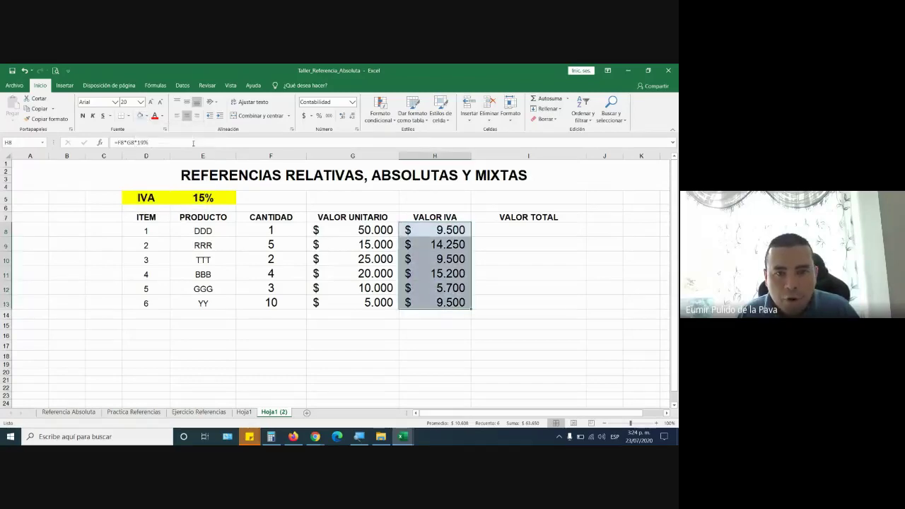
{"action": "left_click", "coordinate": [657, 423]}
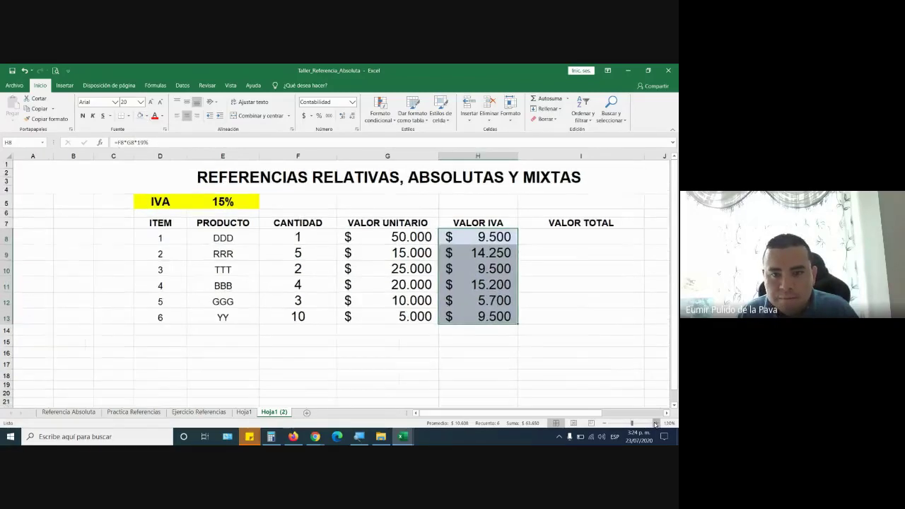
{"action": "left_click", "coordinate": [656, 422]}
{"action": "left_click", "coordinate": [656, 423]}
{"action": "left_click", "coordinate": [656, 423]}
Edit H8's formula to =F8*G8*15%.
{"action": "left_click", "coordinate": [512, 254]}
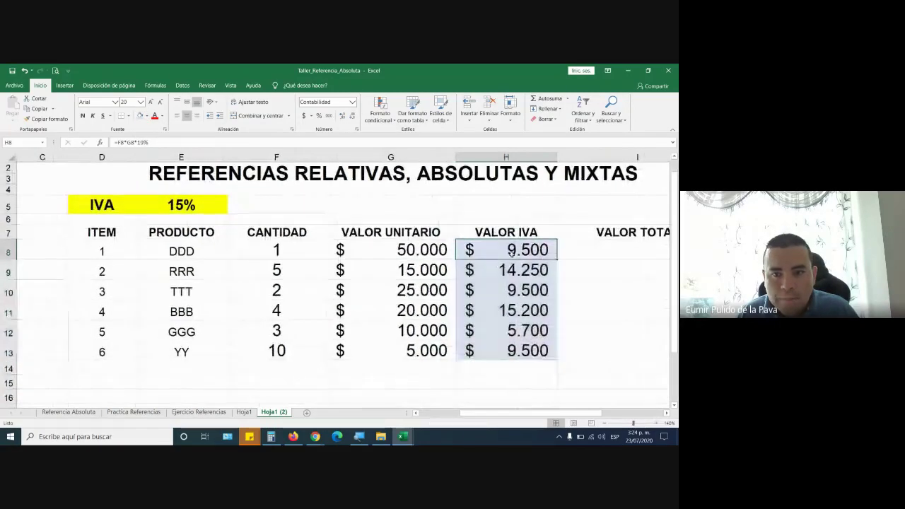
{"action": "double_click", "coordinate": [511, 253]}
{"action": "left_click_drag", "start_coordinate": [521, 249], "coordinate": [553, 250]}
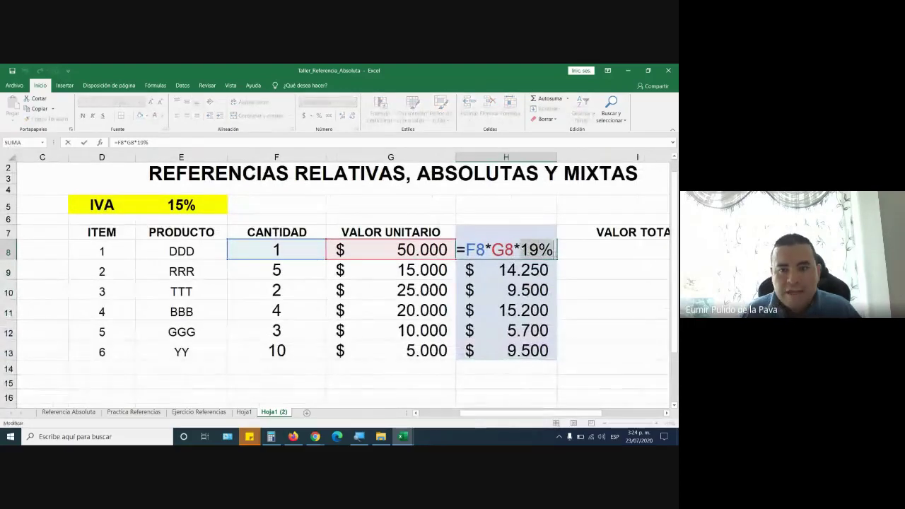
{"action": "key", "text": "Escape"}
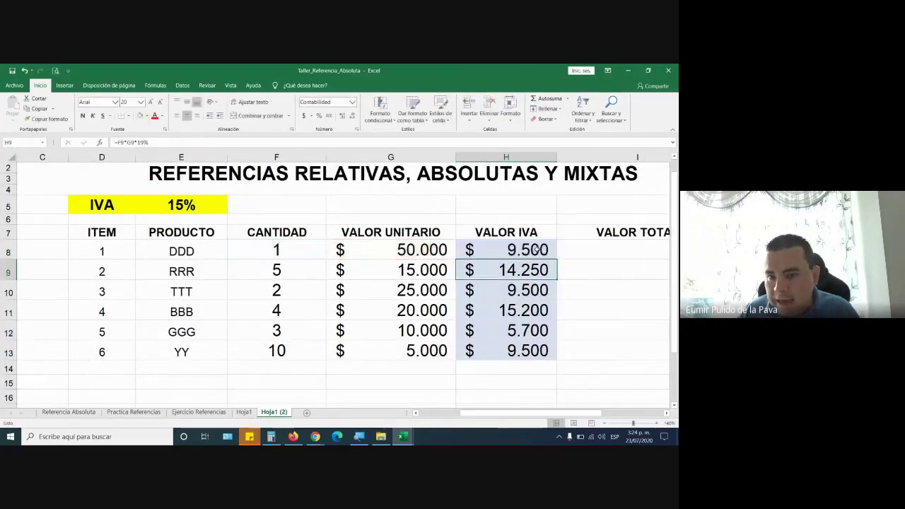
{"action": "double_click", "coordinate": [538, 249]}
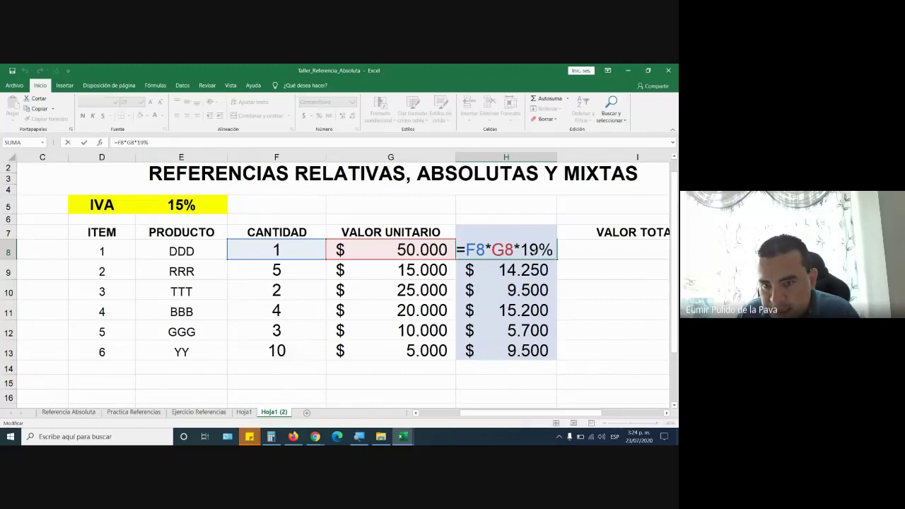
{"action": "key", "text": "BackSpace"}
{"action": "type", "text": "5"}
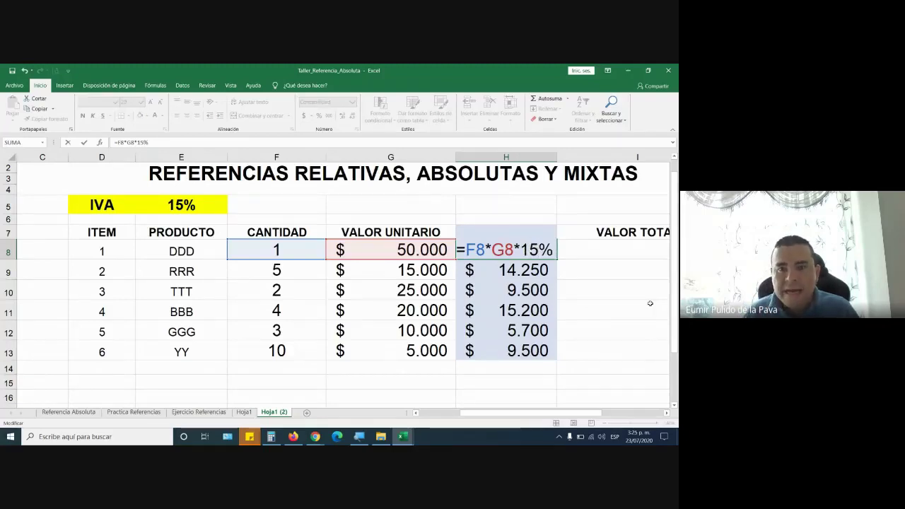
{"action": "key", "text": "Return"}
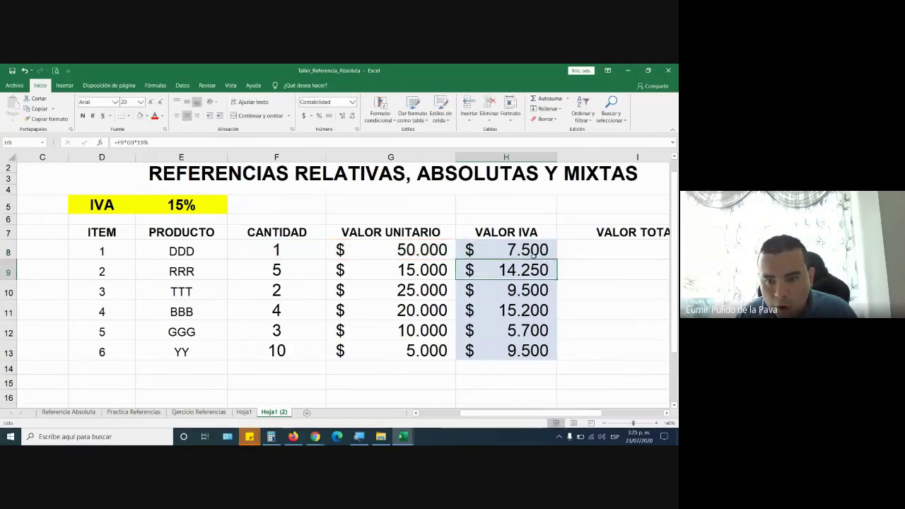
Copy the 15% formula down to H13 and recheck H8's rate.
{"action": "left_click", "coordinate": [533, 254]}
{"action": "mouse_move", "coordinate": [557, 260]}
{"action": "left_mouse_down"}
{"action": "mouse_move", "coordinate": [561, 349]}
{"action": "mouse_move", "coordinate": [571, 359]}
{"action": "left_mouse_up"}
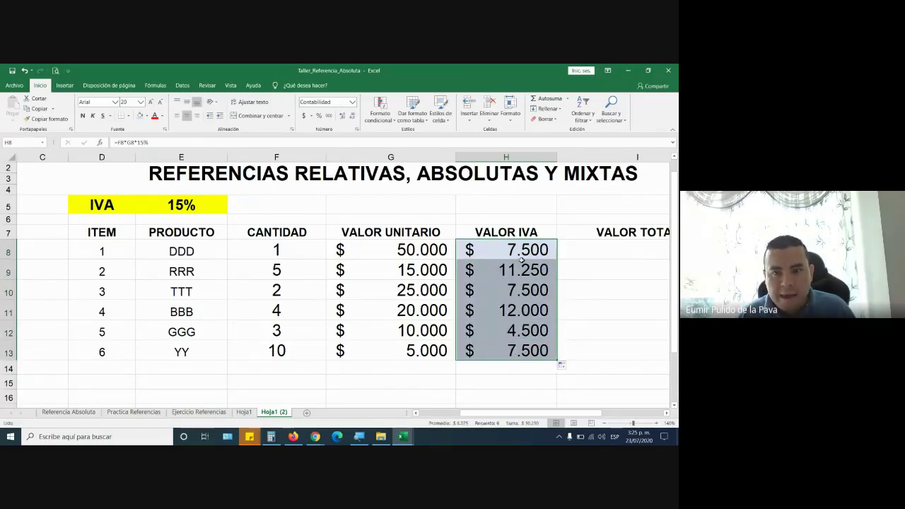
{"action": "key", "text": "F2"}
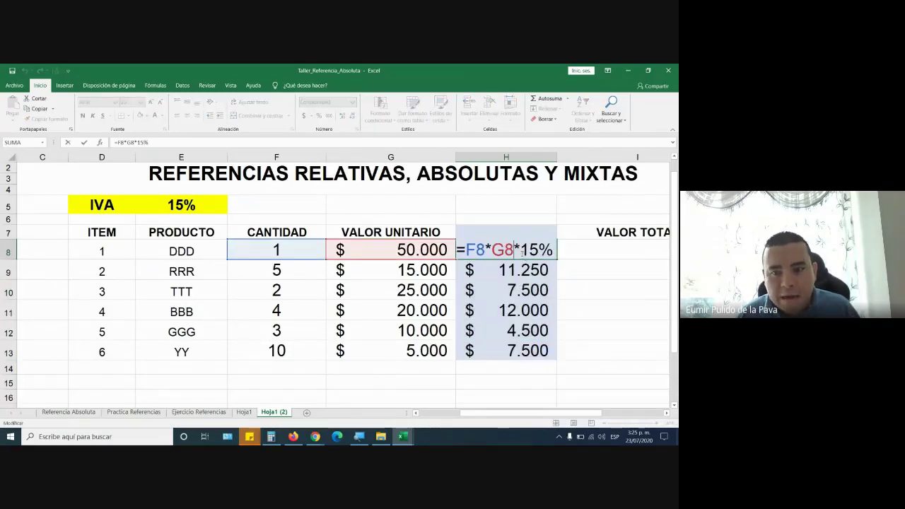
{"action": "left_click_drag", "start_coordinate": [520, 250], "coordinate": [553, 249]}
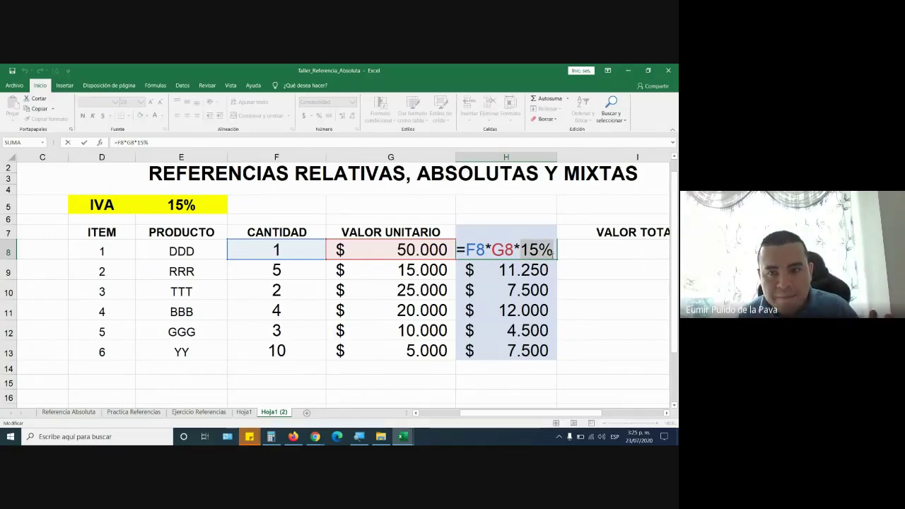
{"action": "key", "text": "Escape"}
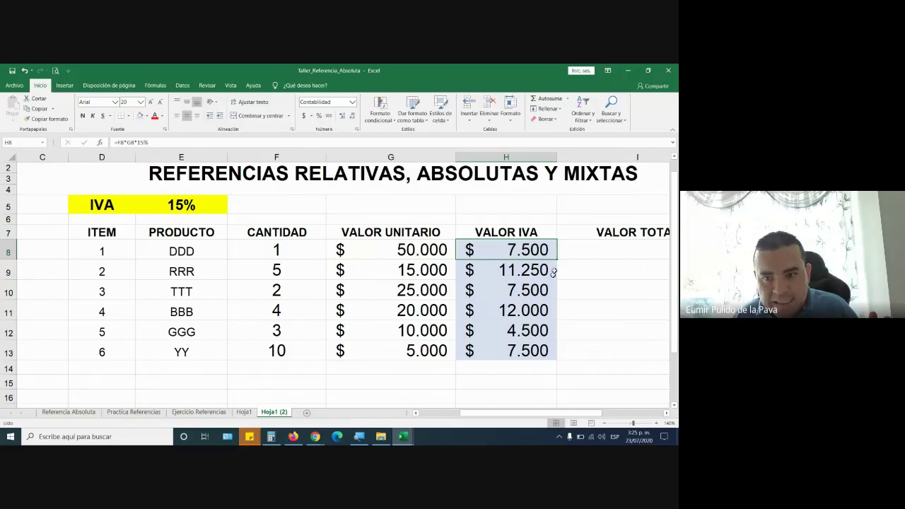
{"action": "left_click_drag", "start_coordinate": [509, 272], "coordinate": [510, 351]}
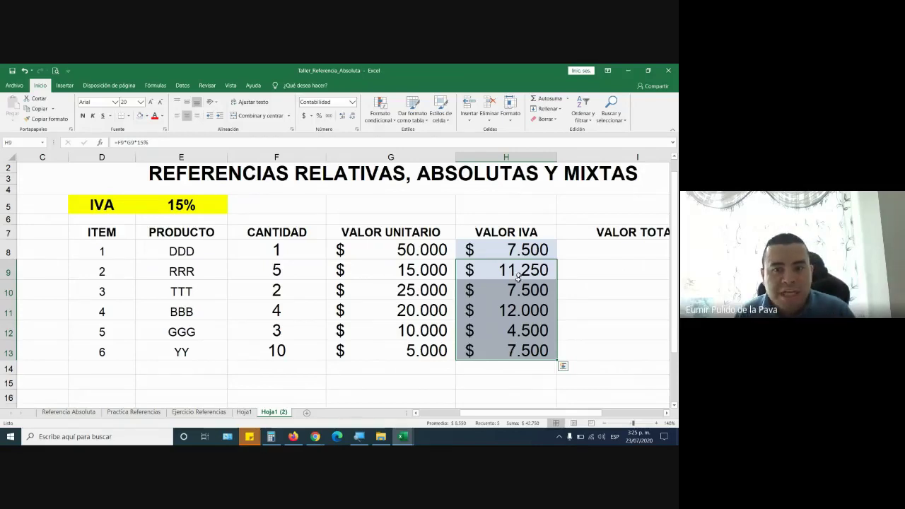
{"action": "double_click", "coordinate": [517, 253]}
{"action": "left_click_drag", "start_coordinate": [522, 251], "coordinate": [561, 252]}
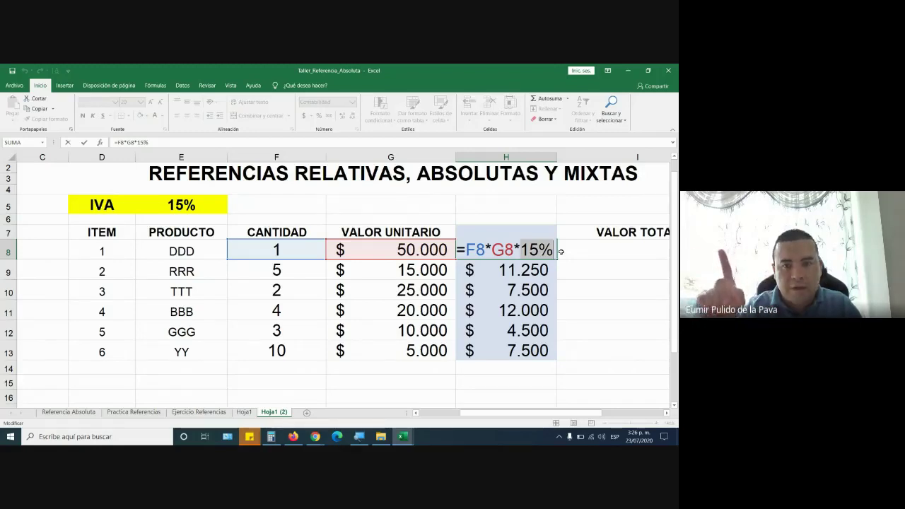
Clear the copied IVA values from H9:H13.
{"action": "key", "text": "Return"}
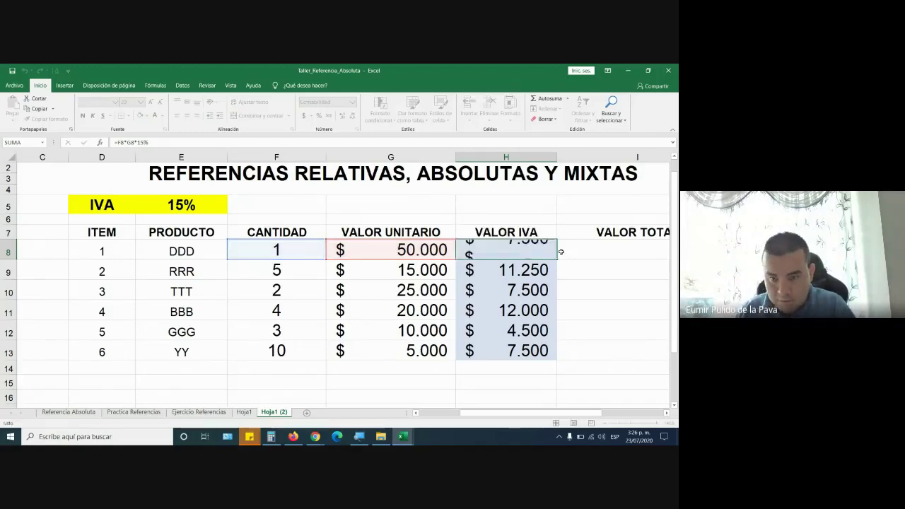
{"action": "left_click_drag", "start_coordinate": [524, 268], "coordinate": [533, 345]}
{"action": "key", "text": "Delete"}
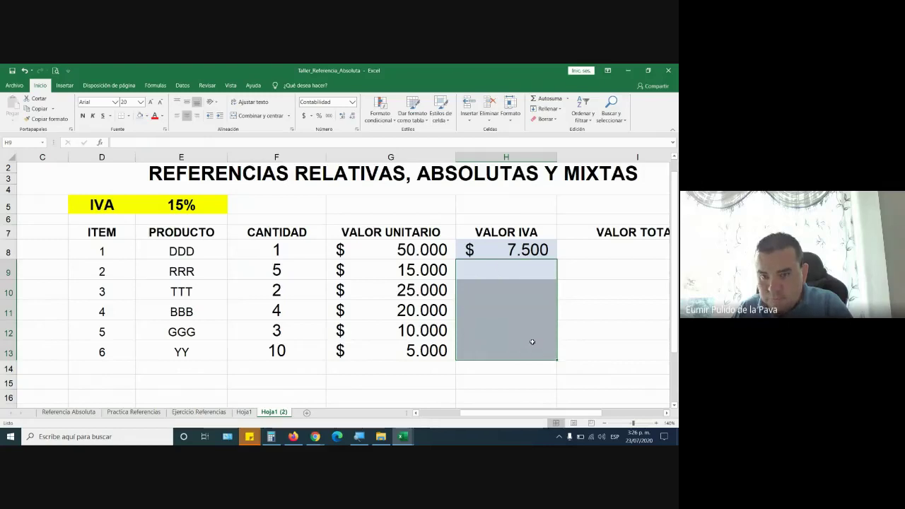
{"action": "left_click", "coordinate": [596, 301]}
Replace 15% in H8 with a reference to E5 (=F8*G8*E5) and fill it down to H13.
{"action": "double_click", "coordinate": [539, 251]}
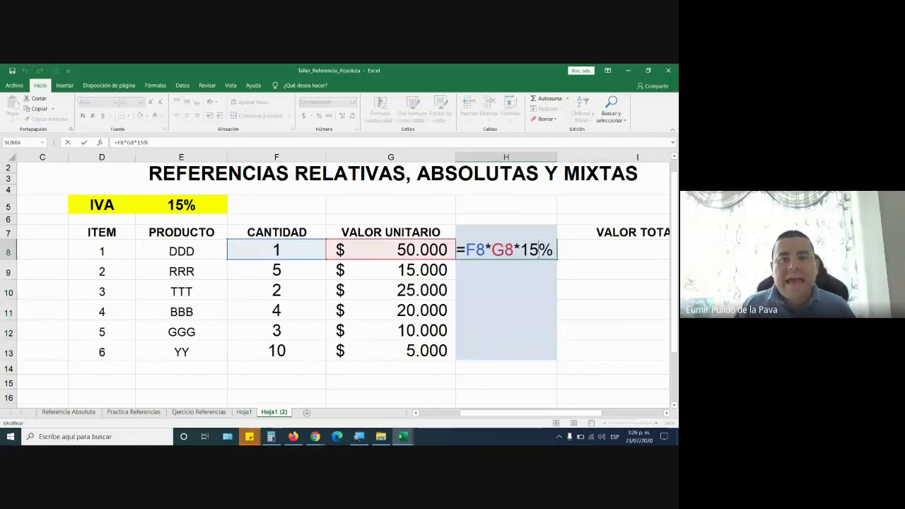
{"action": "left_click_drag", "start_coordinate": [526, 252], "coordinate": [563, 256]}
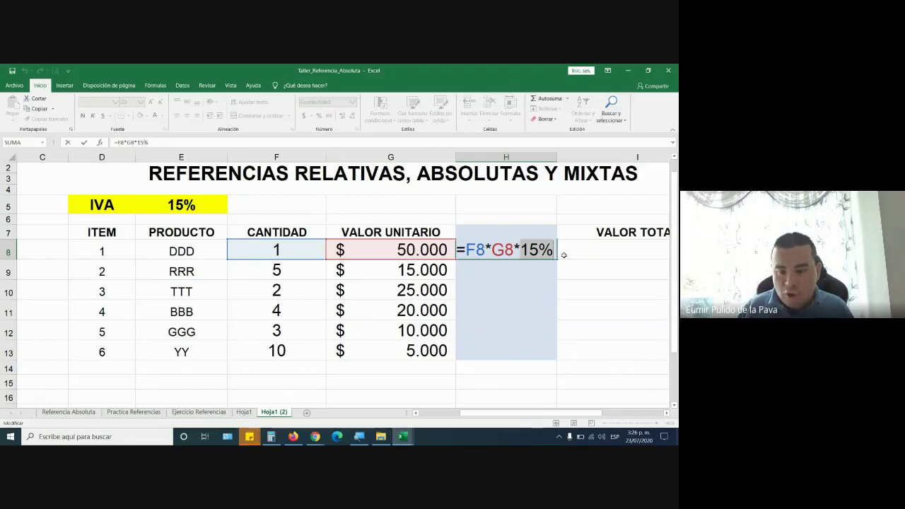
{"action": "key", "text": "BackSpace"}
{"action": "left_click", "coordinate": [204, 205]}
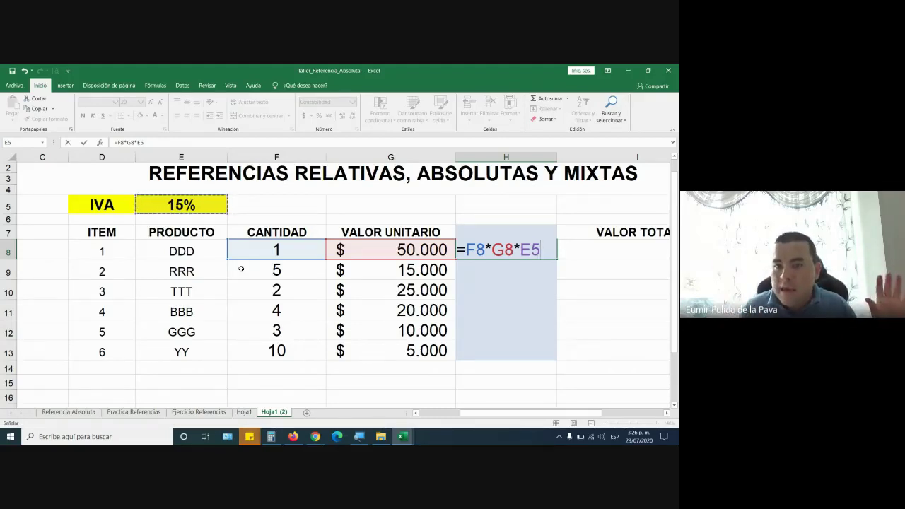
{"action": "key", "text": "Return"}
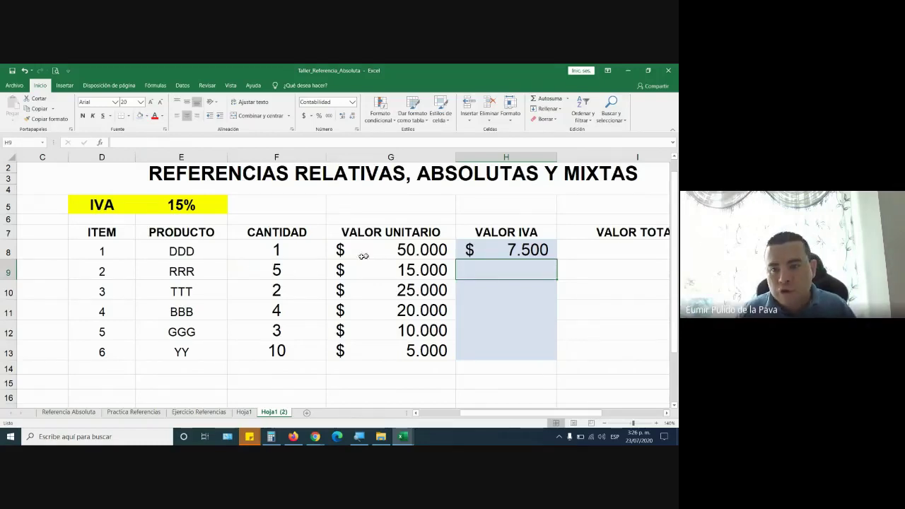
{"action": "left_click", "coordinate": [497, 248]}
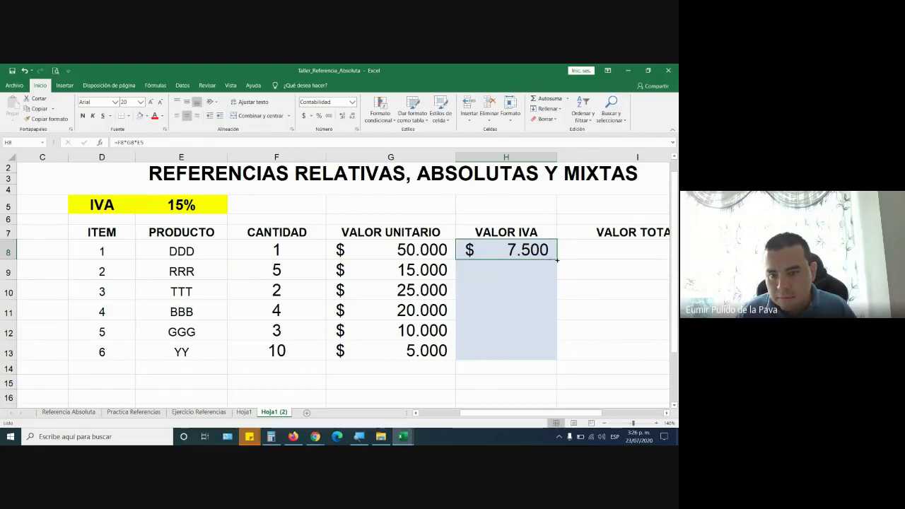
{"action": "left_click_drag", "start_coordinate": [557, 260], "coordinate": [553, 357]}
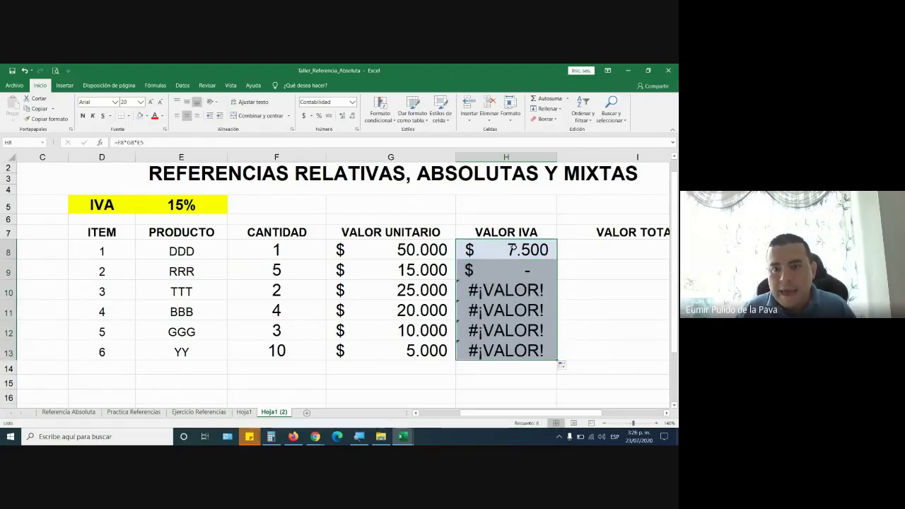
Inspect H8's F8, G8 and E5 references, then show H9's rate shifting to E6.
{"action": "left_click", "coordinate": [513, 248]}
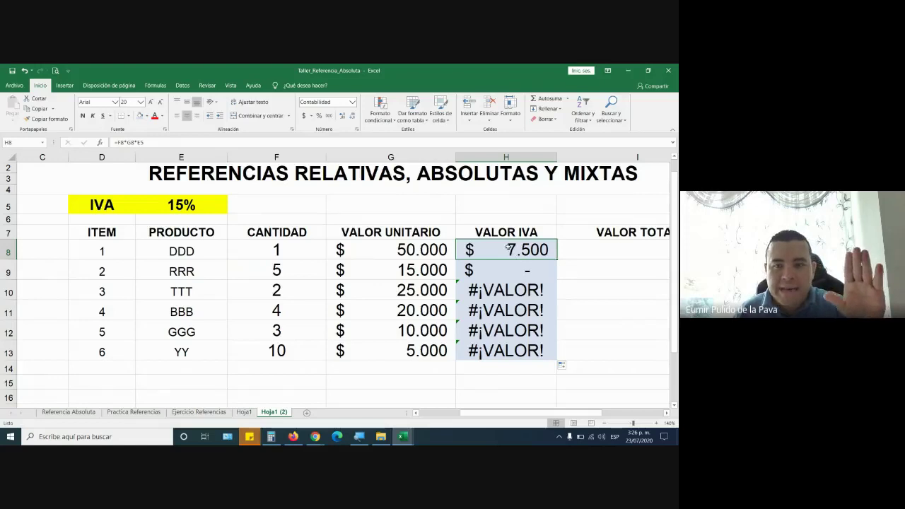
{"action": "double_click", "coordinate": [507, 247]}
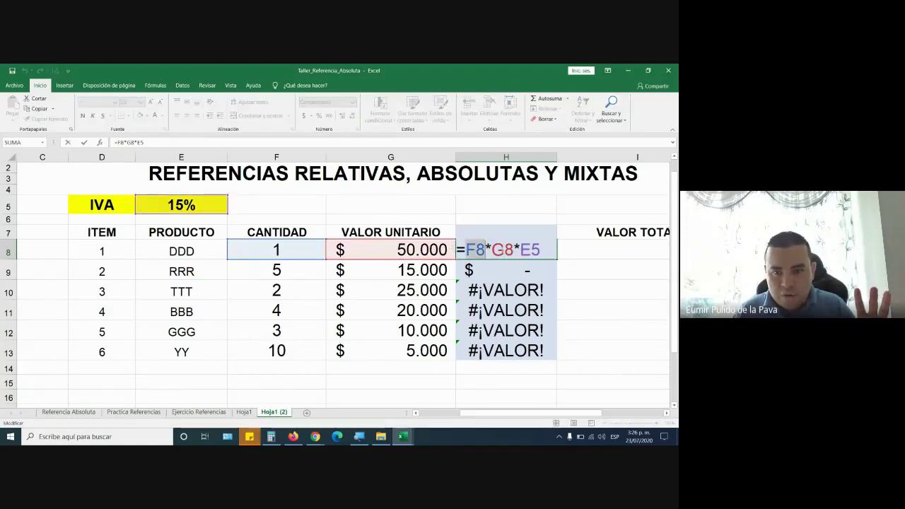
{"action": "double_click", "coordinate": [504, 249]}
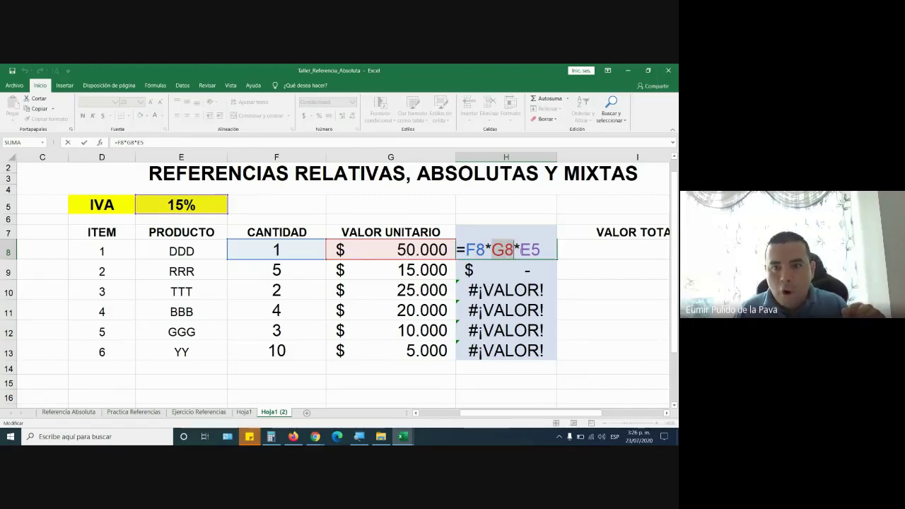
{"action": "double_click", "coordinate": [525, 250]}
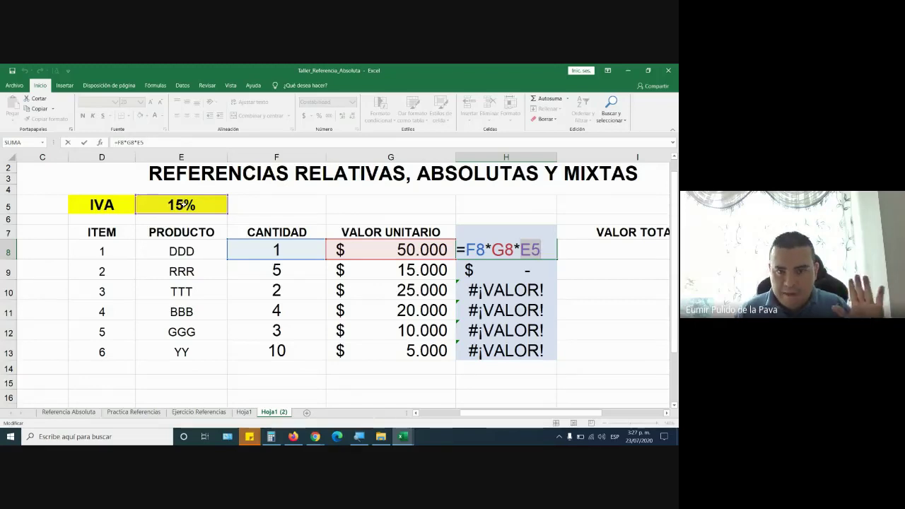
{"action": "key", "text": "Return"}
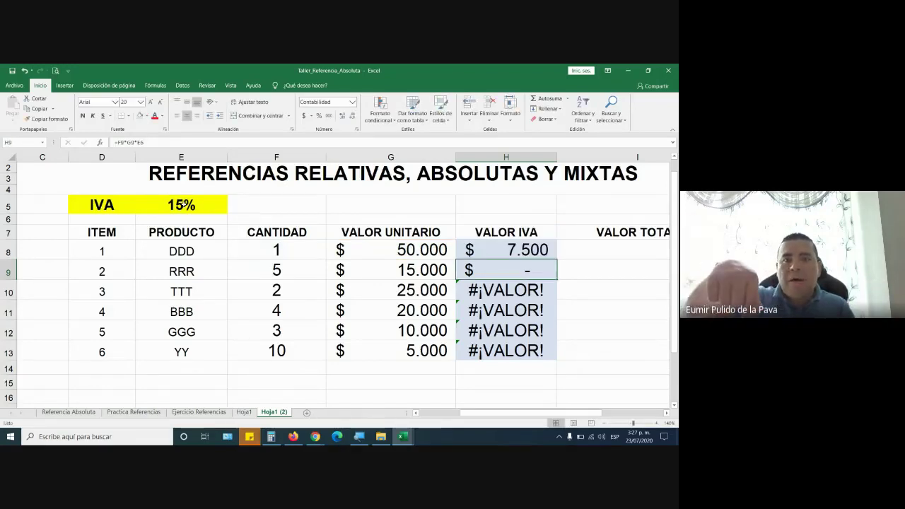
{"action": "double_click", "coordinate": [475, 269]}
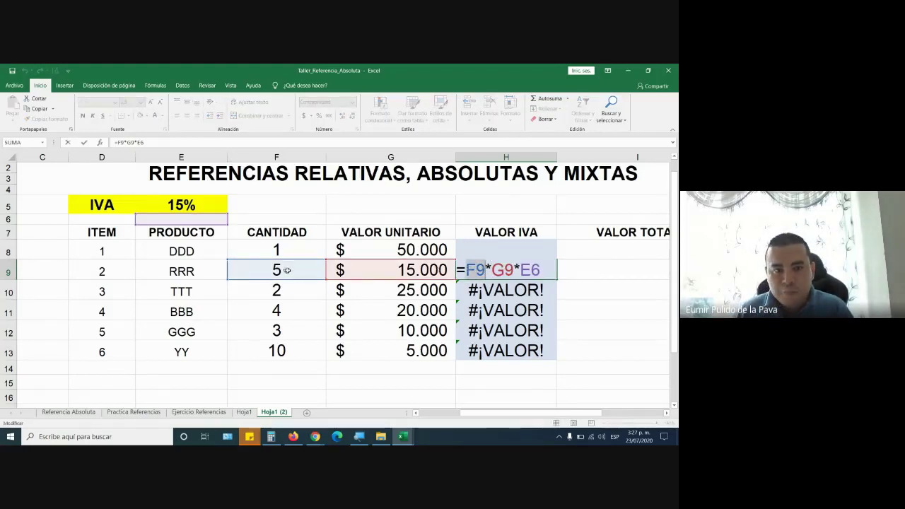
{"action": "left_click", "coordinate": [514, 270]}
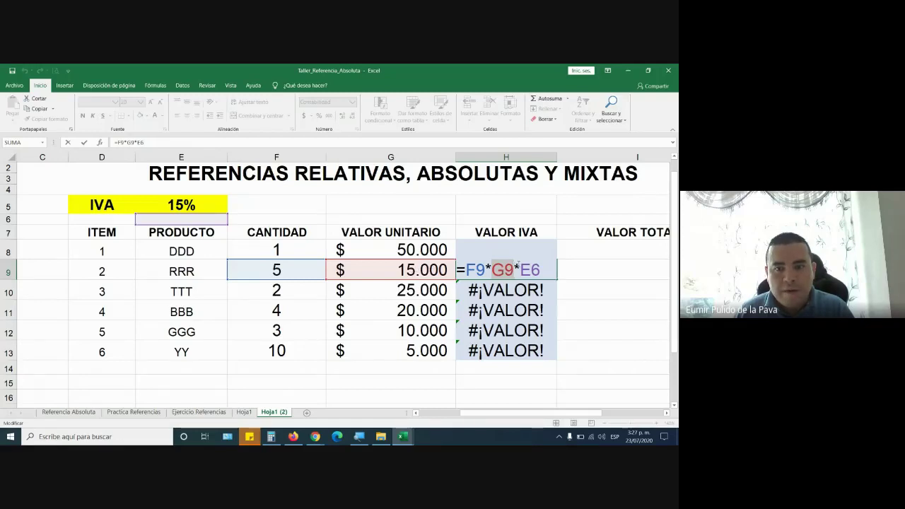
{"action": "left_click", "coordinate": [541, 268]}
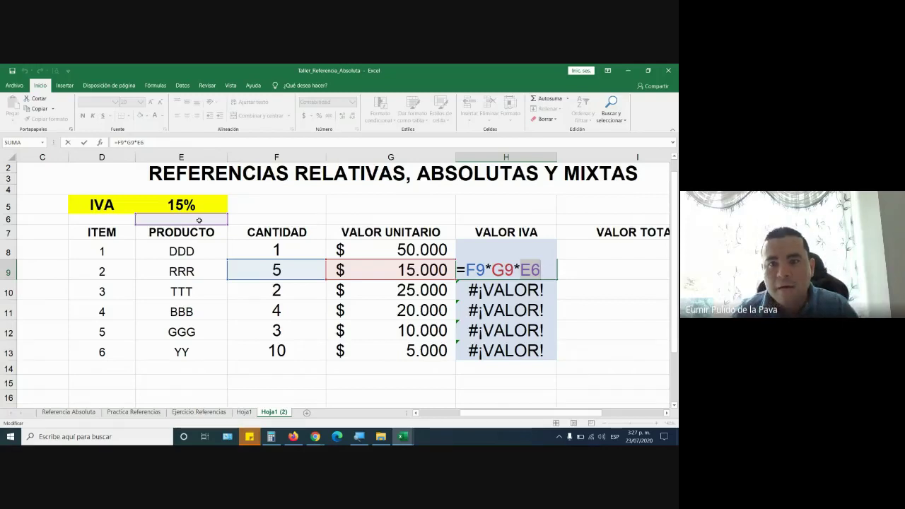
Enter the IVA formula across the selected column with Ctrl+Enter, rechecking H8's E5 reference.
{"action": "key", "text": "ctrl+Return"}
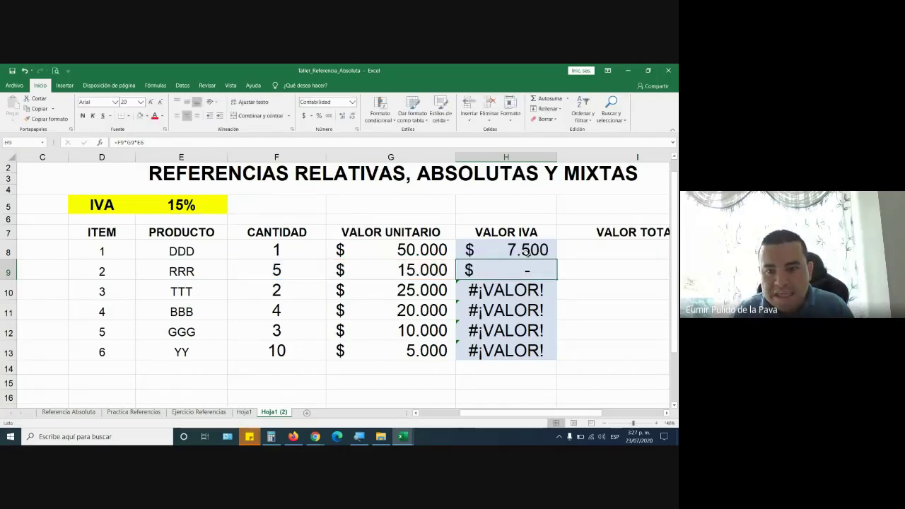
{"action": "double_click", "coordinate": [527, 253]}
{"action": "double_click", "coordinate": [531, 250]}
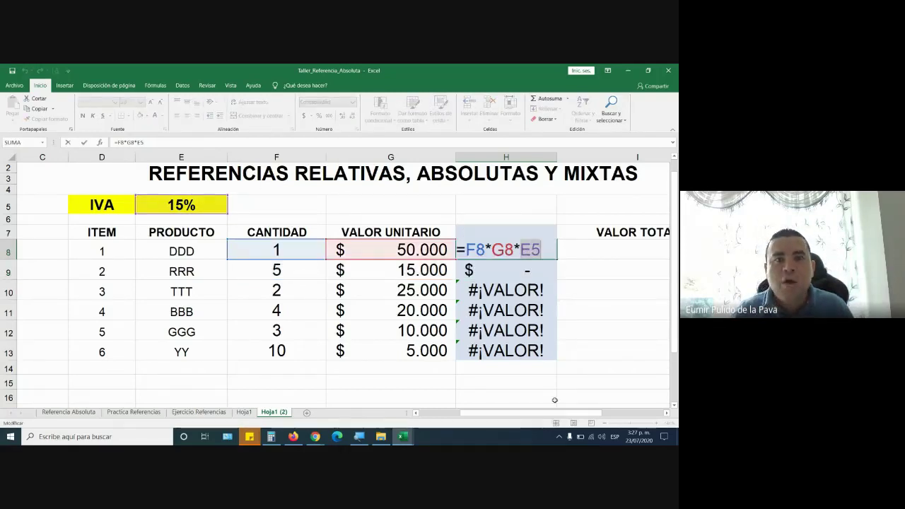
{"action": "key", "text": "ctrl+Return"}
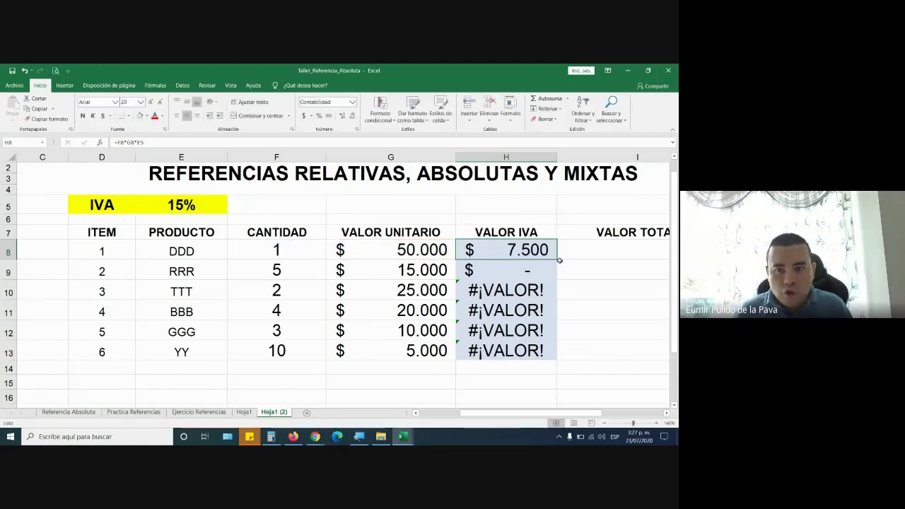
Paste the formula into H9 and step through H9–H11 showing the rate reference drifting to E8.
{"action": "key", "text": "ctrl+c"}
{"action": "left_click", "coordinate": [538, 271]}
{"action": "key", "text": "ctrl+v"}
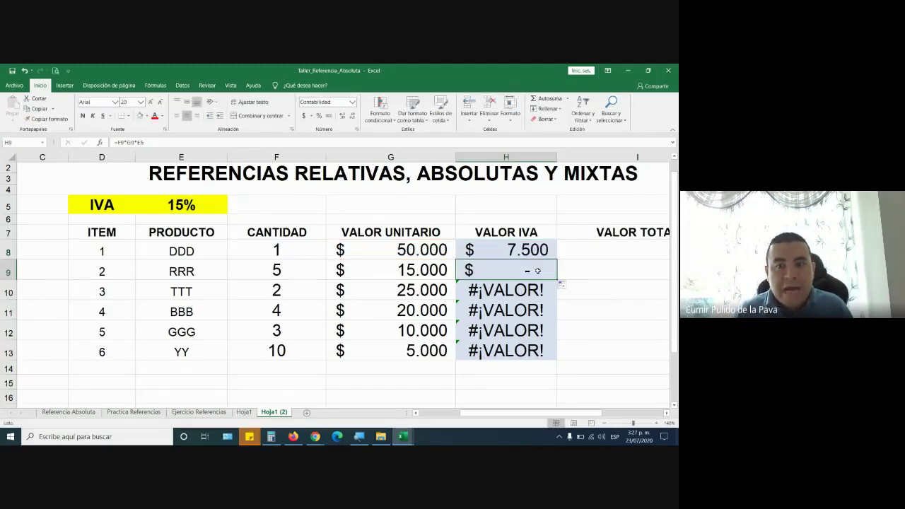
{"action": "double_click", "coordinate": [538, 271]}
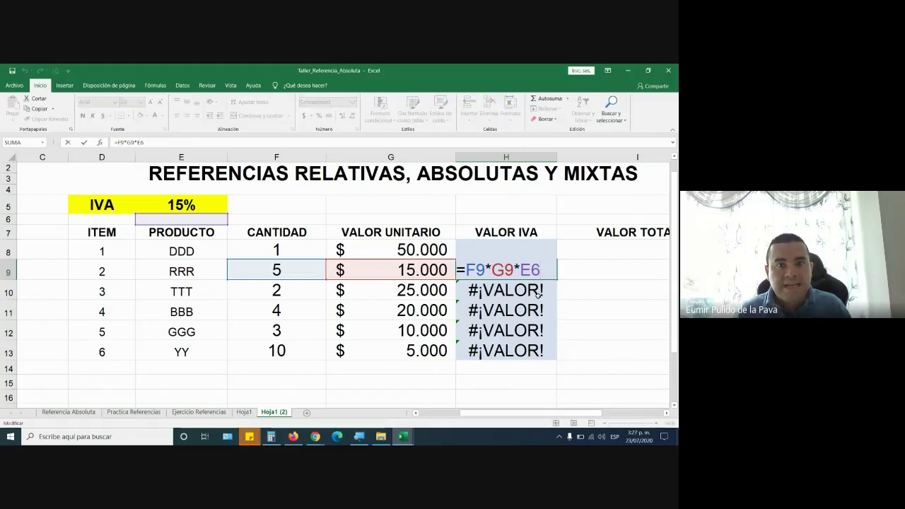
{"action": "key", "text": "Return"}
{"action": "double_click", "coordinate": [541, 292]}
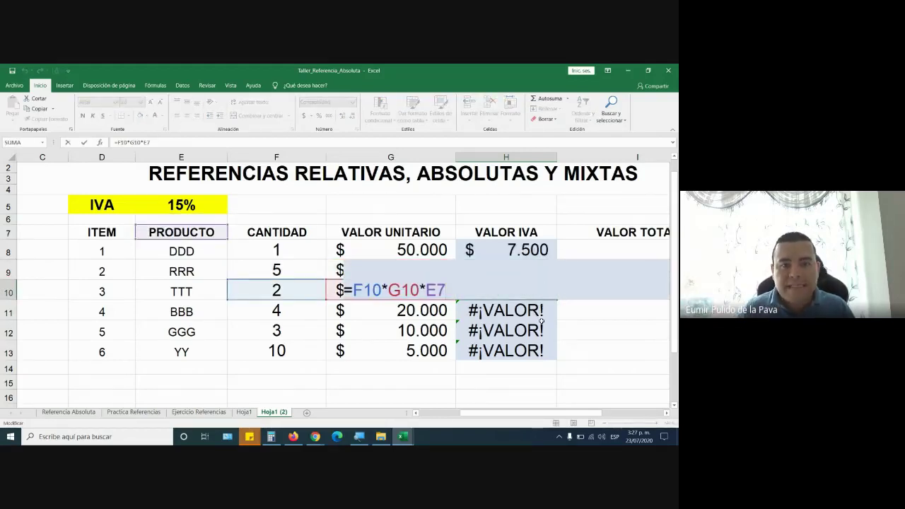
{"action": "key", "text": "Return"}
{"action": "double_click", "coordinate": [520, 308]}
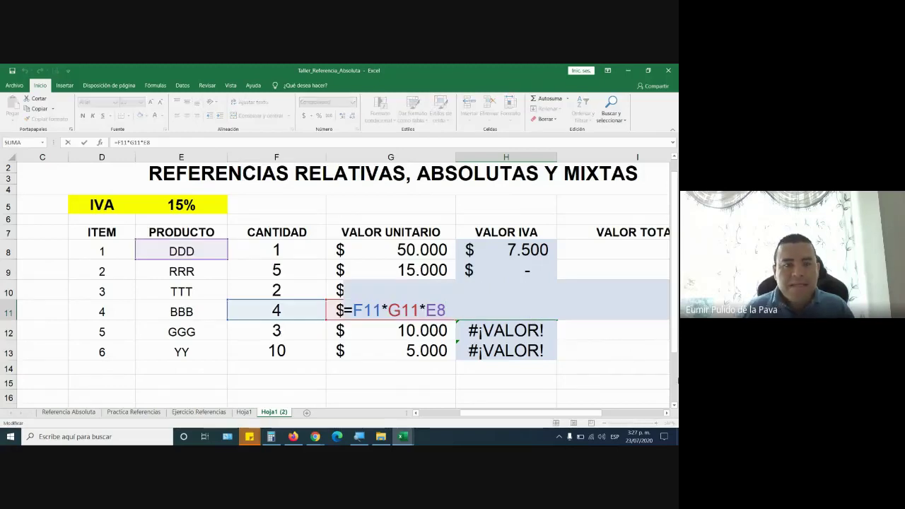
{"action": "key", "text": "Return"}
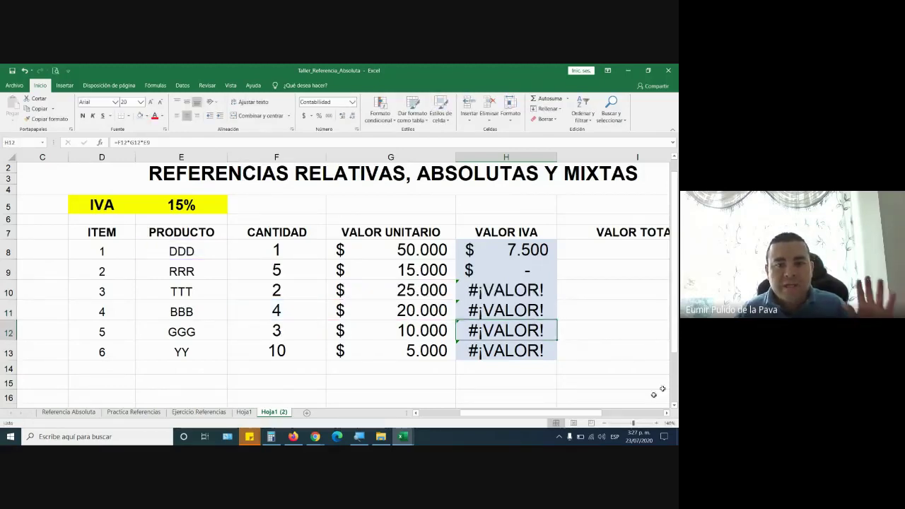
{"action": "left_click", "coordinate": [521, 349]}
{"action": "mouse_move", "coordinate": [557, 360]}
{"action": "left_mouse_down"}
{"action": "mouse_move", "coordinate": [550, 445]}
{"action": "mouse_move", "coordinate": [543, 282]}
{"action": "left_mouse_up"}
{"action": "scroll", "coordinate": [588, 279], "scroll_direction": "up", "scroll_amount": 2}
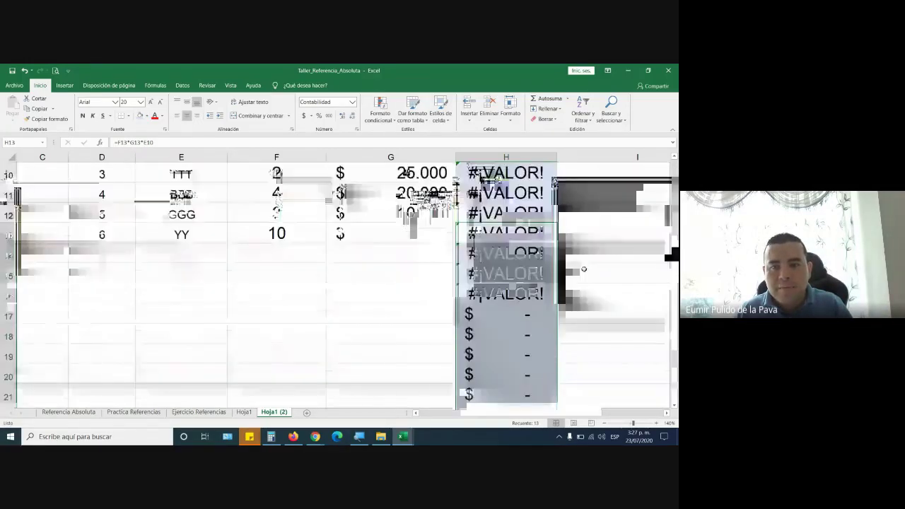
{"action": "scroll", "coordinate": [523, 290], "scroll_direction": "down", "scroll_amount": 3}
{"action": "double_click", "coordinate": [517, 292]}
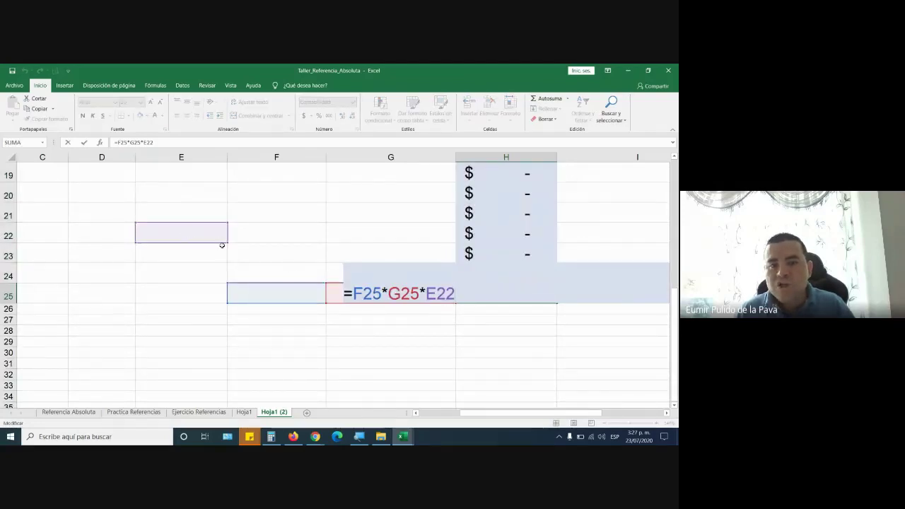
{"action": "key", "text": "Escape"}
{"action": "key", "text": "ctrl+z"}
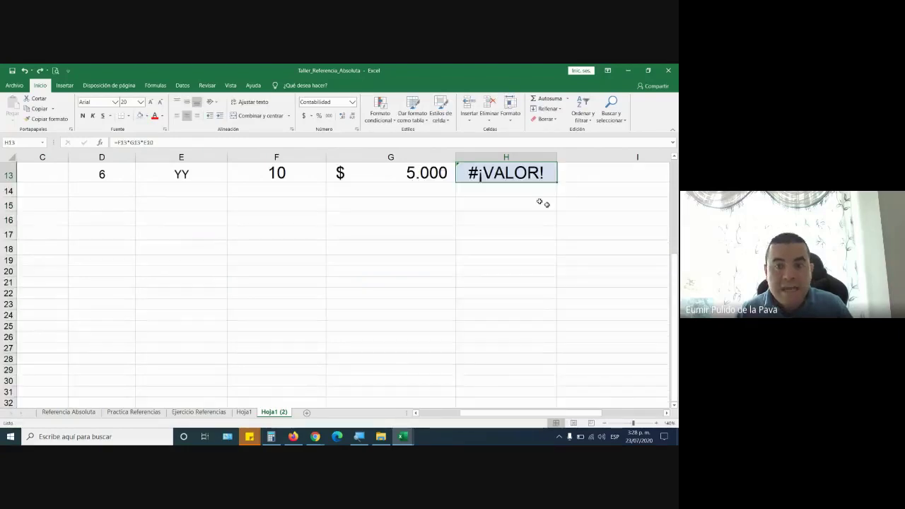
{"action": "scroll", "coordinate": [595, 213], "scroll_direction": "up", "scroll_amount": 4}
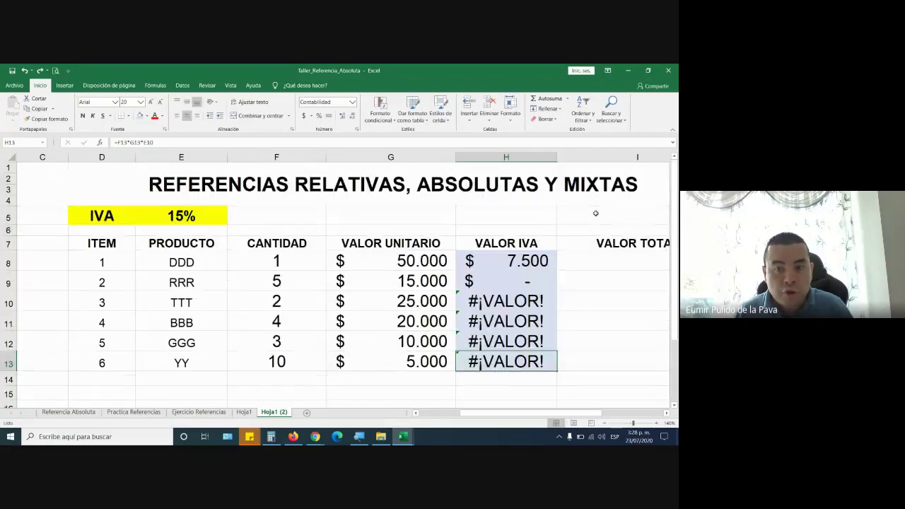
{"action": "double_click", "coordinate": [528, 258]}
{"action": "double_click", "coordinate": [531, 260]}
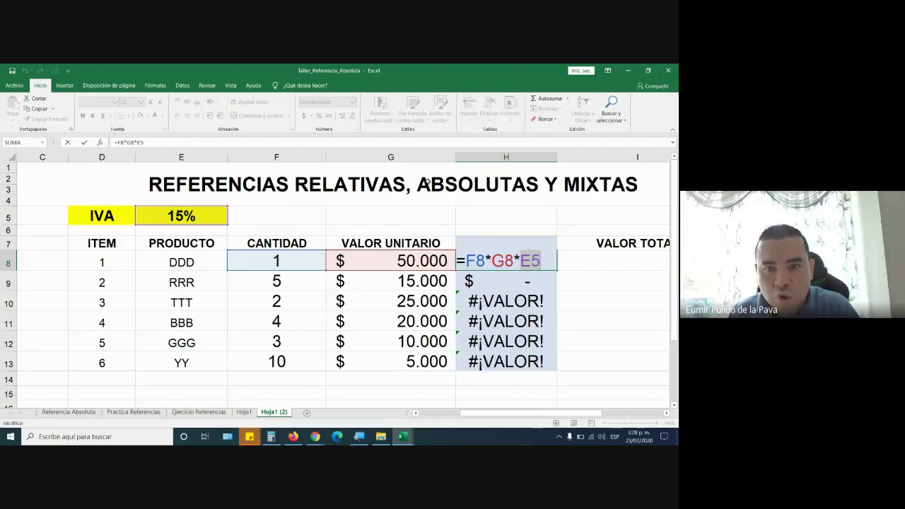
{"action": "left_click", "coordinate": [316, 436]}
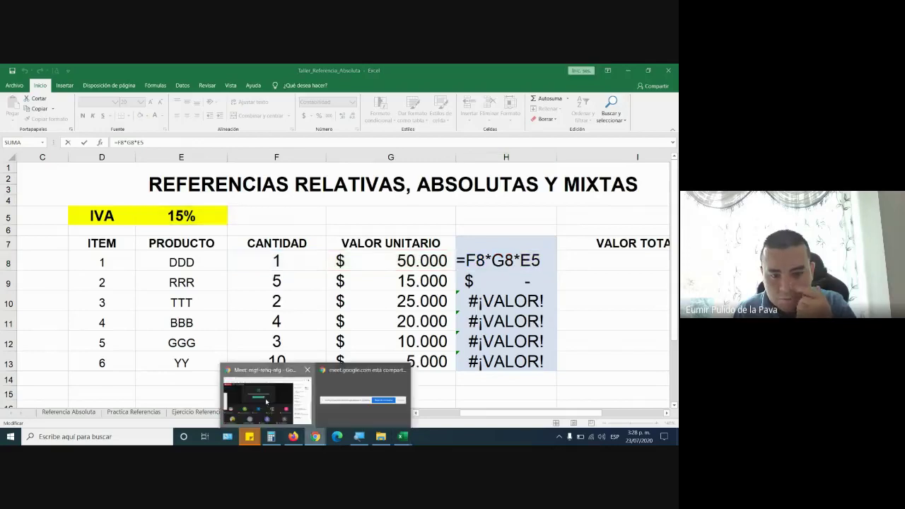
{"action": "left_click", "coordinate": [258, 386]}
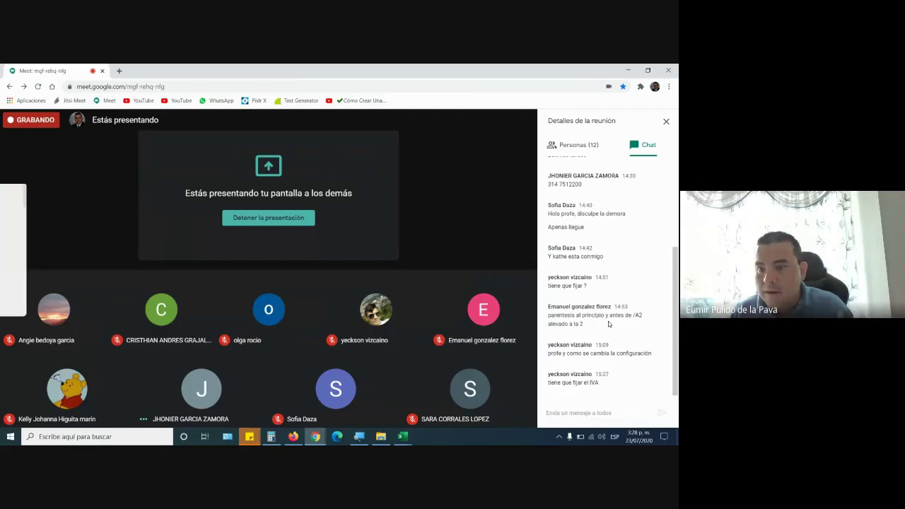
{"action": "left_click", "coordinate": [403, 436]}
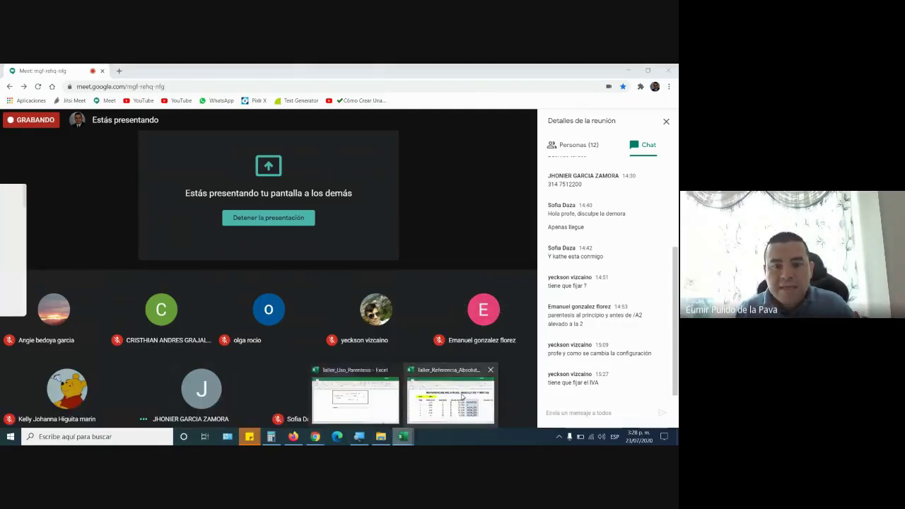
{"action": "left_click", "coordinate": [462, 396]}
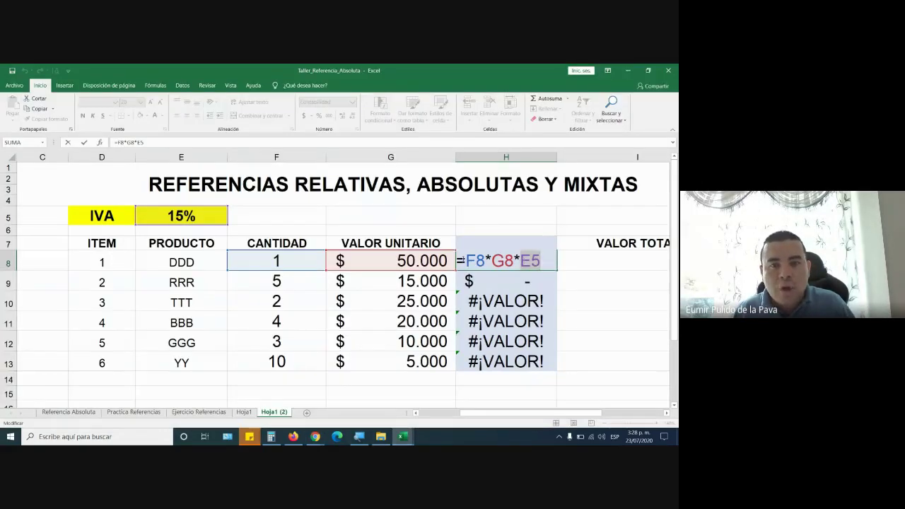
{"action": "left_click_drag", "start_coordinate": [466, 261], "coordinate": [514, 261]}
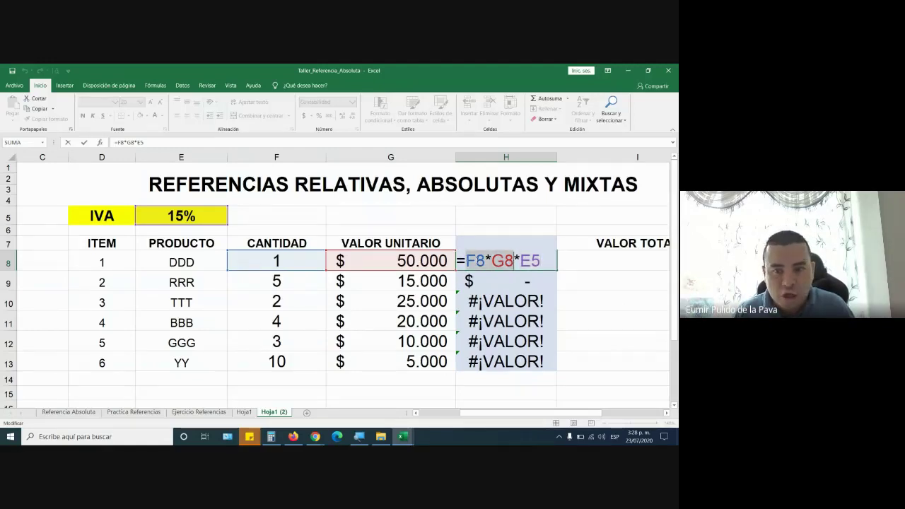
{"action": "left_click", "coordinate": [475, 261]}
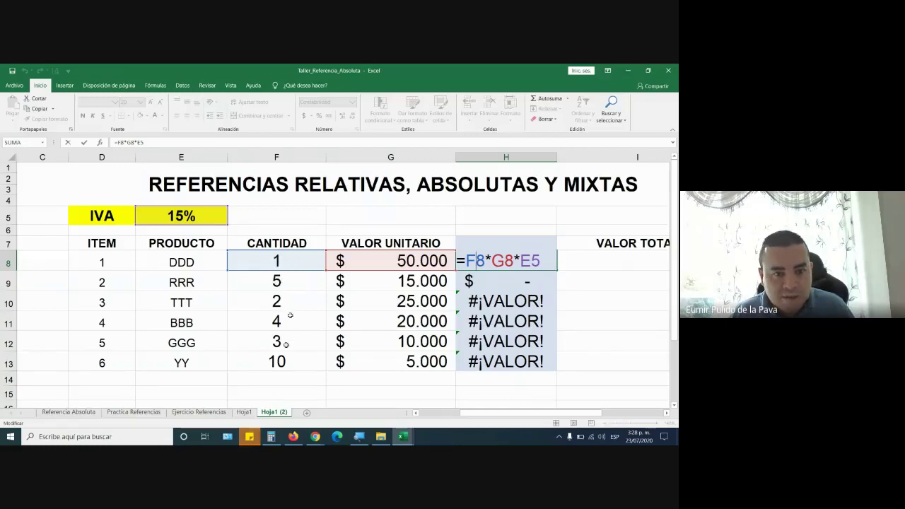
{"action": "left_click", "coordinate": [421, 281]}
{"action": "double_click", "coordinate": [493, 261]}
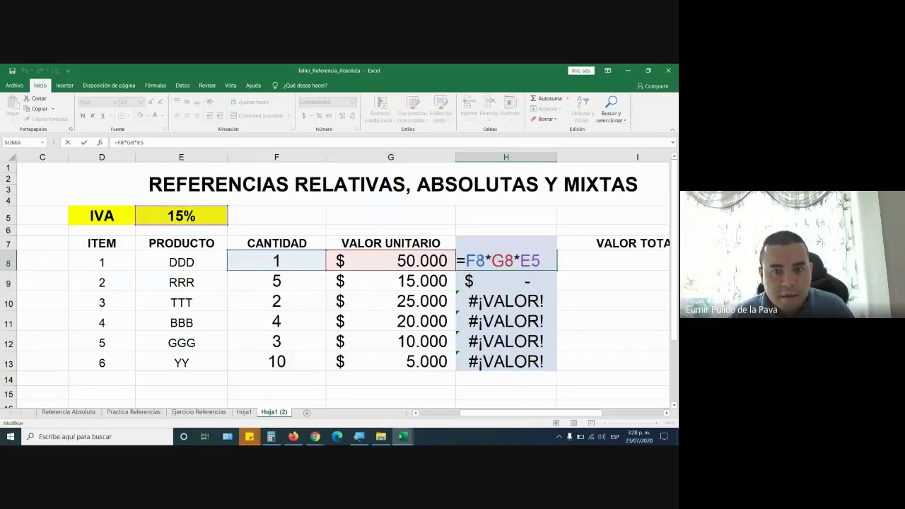
{"action": "left_click_drag", "start_coordinate": [466, 261], "coordinate": [515, 261]}
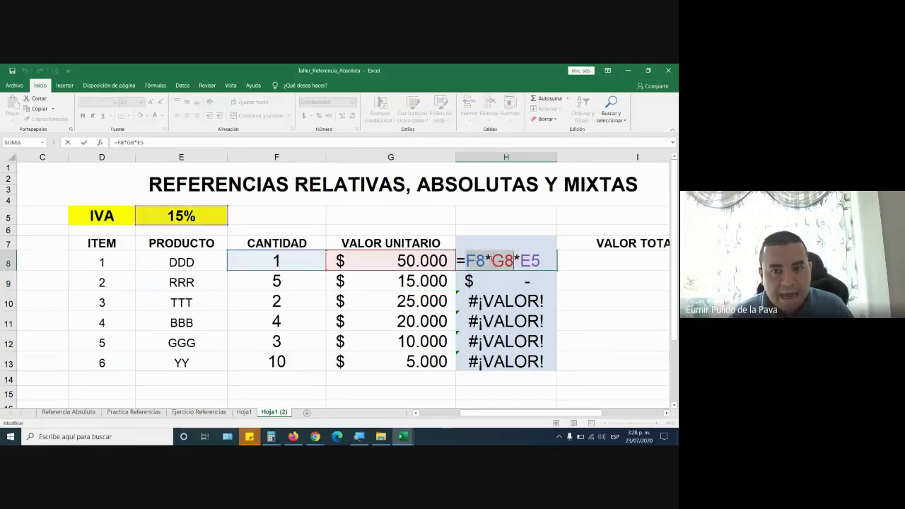
{"action": "double_click", "coordinate": [530, 261]}
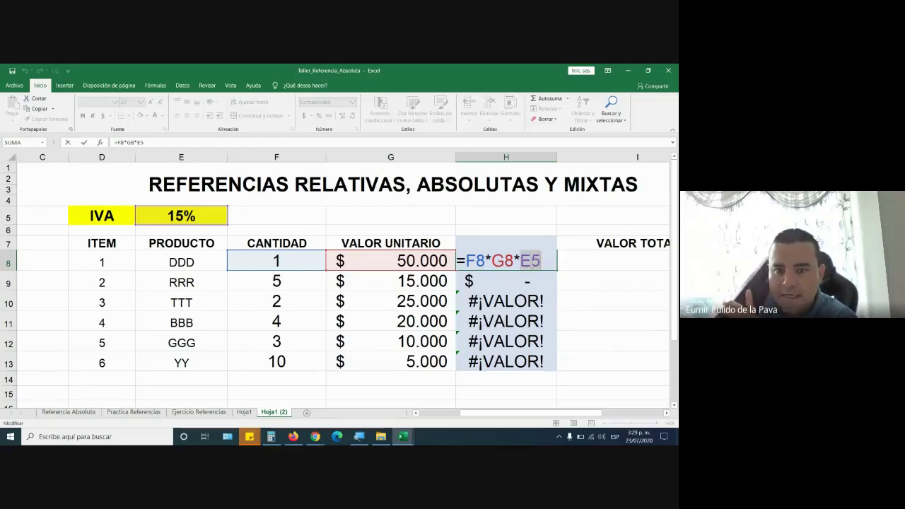
{"action": "left_click", "coordinate": [541, 260]}
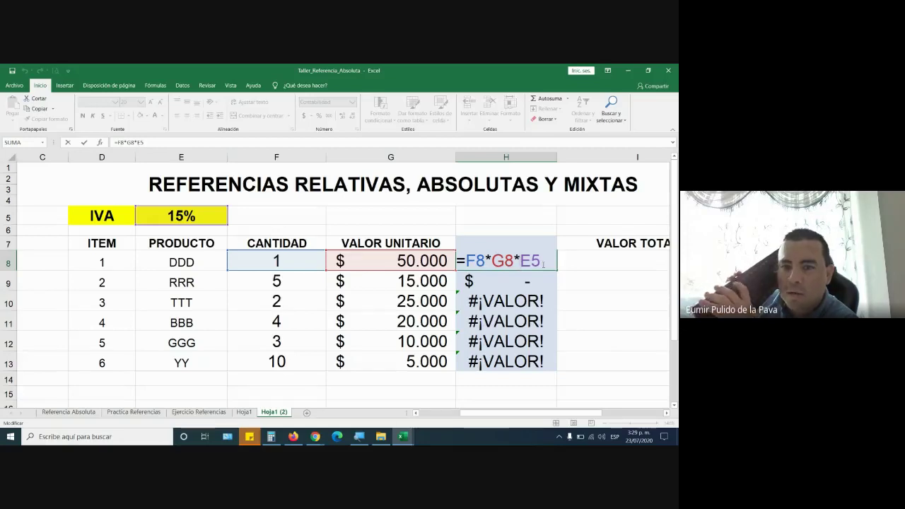
Cycle the E5 reference with F4 until it reads E$5, making H8 =F8*G8*E$5.
{"action": "key", "text": "F4"}
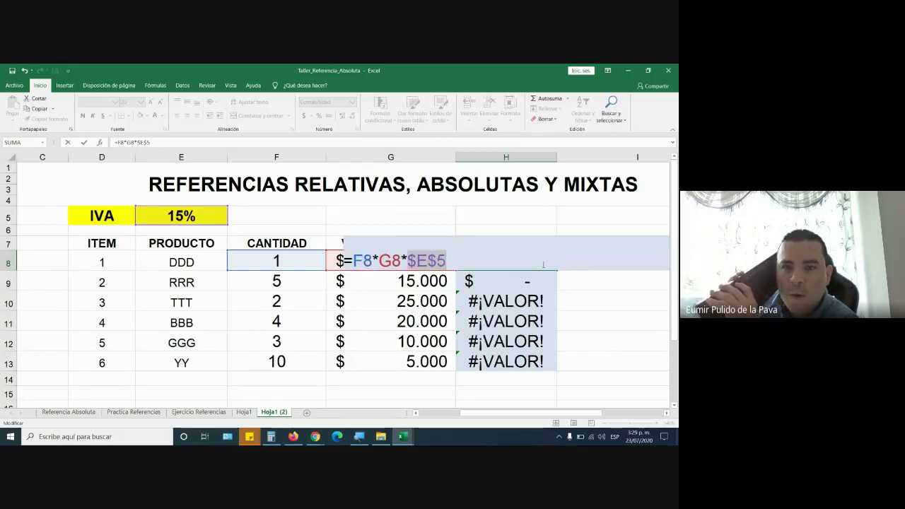
{"action": "key", "text": "F4"}
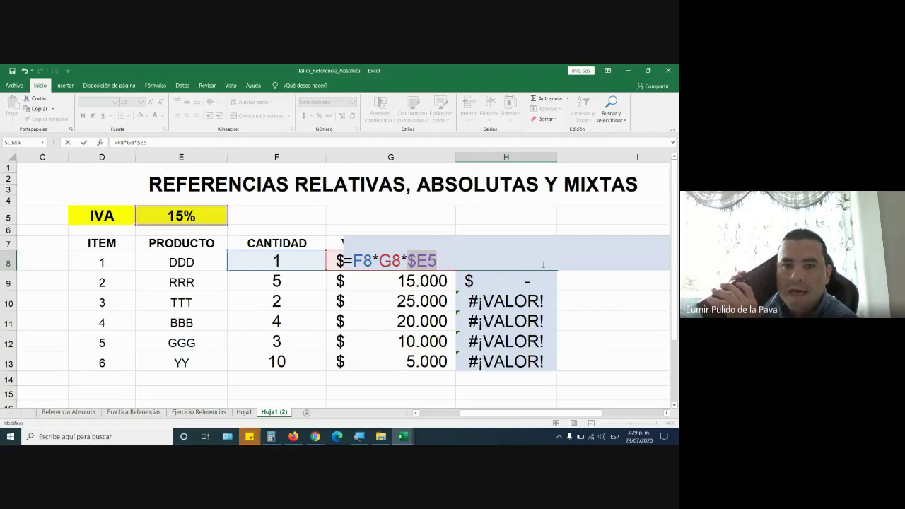
{"action": "key", "text": "F4"}
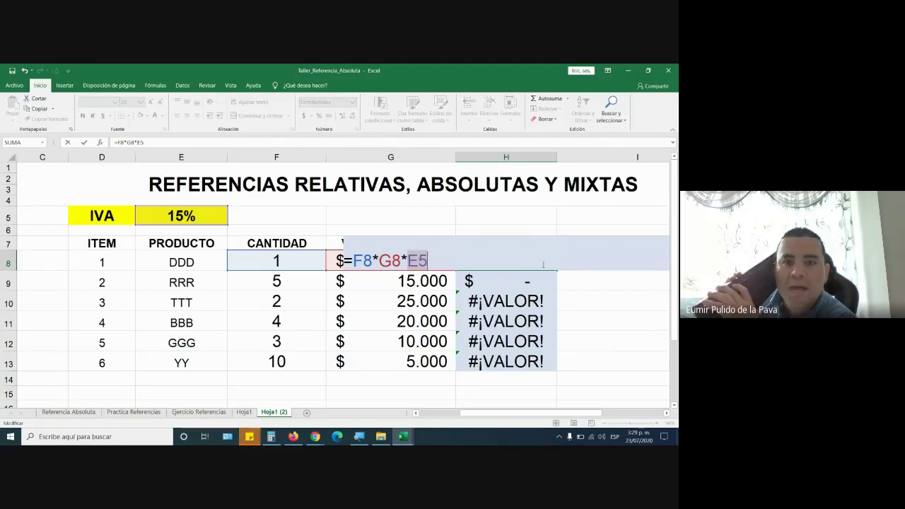
{"action": "key", "text": "F4"}
{"action": "key", "text": "F4"}
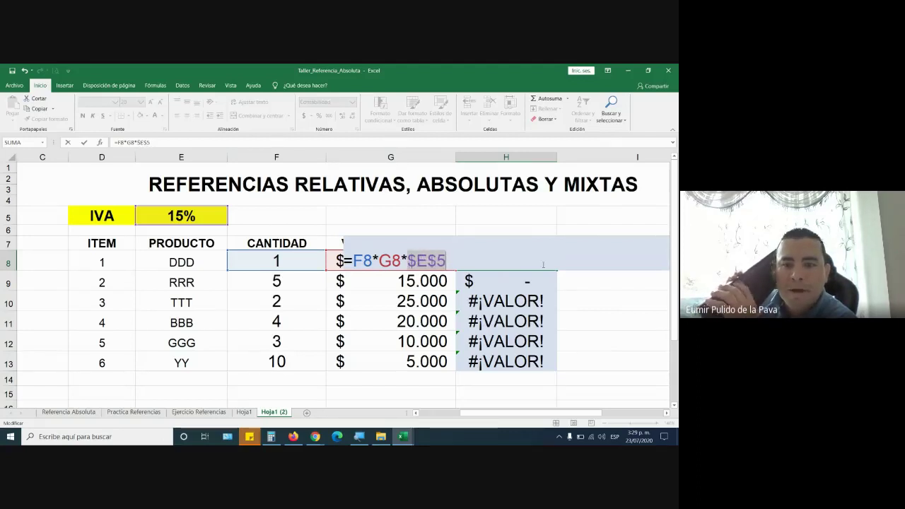
{"action": "key", "text": "F4"}
{"action": "key", "text": "F4"}
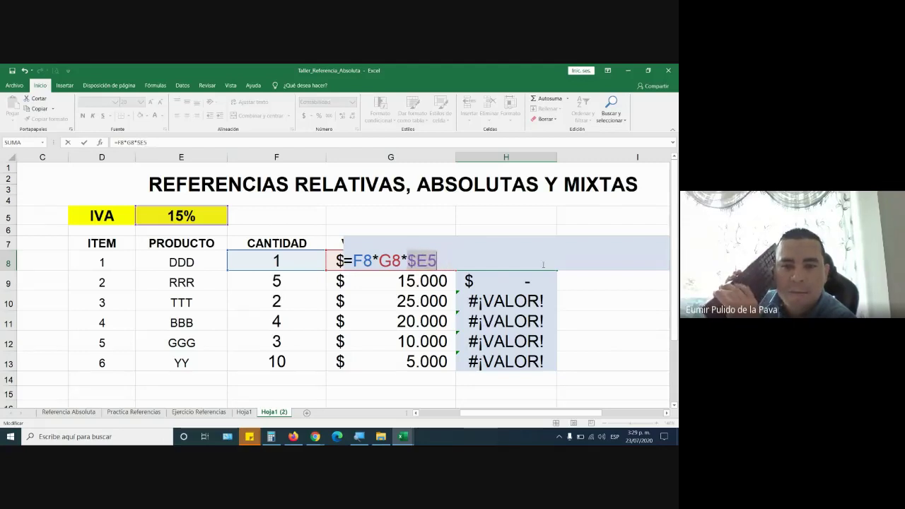
{"action": "key", "text": "F4"}
{"action": "key", "text": "F4"}
{"action": "key", "text": "F4"}
{"action": "key", "text": "F4"}
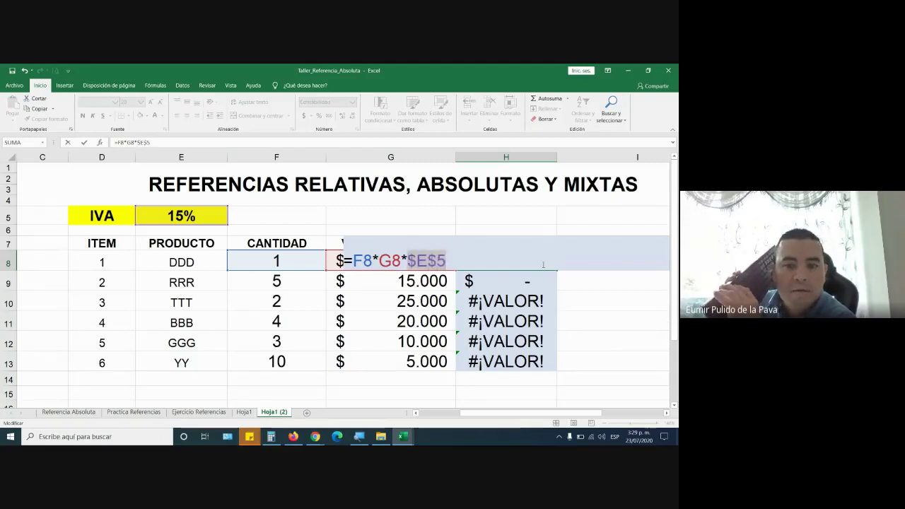
{"action": "key", "text": "F4"}
{"action": "key", "text": "F4"}
{"action": "key", "text": "F4"}
{"action": "key", "text": "F4"}
{"action": "key", "text": "F4"}
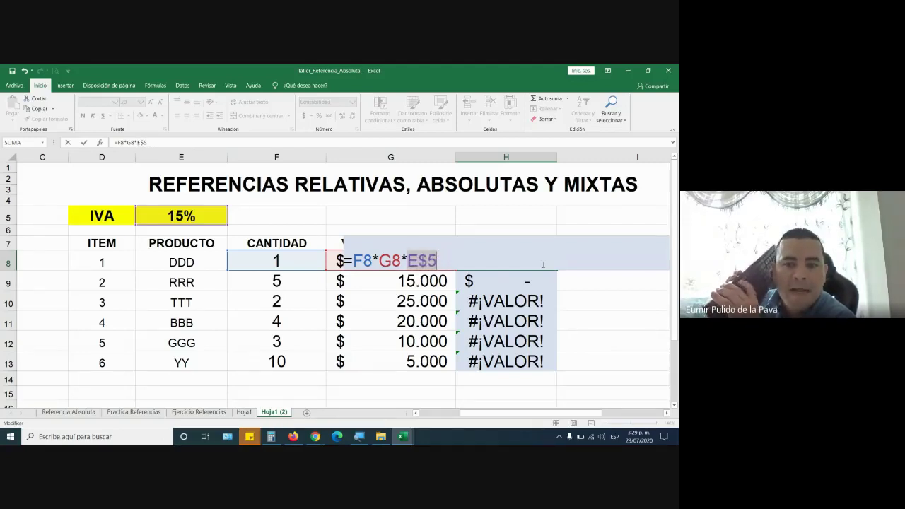
{"action": "key", "text": "F4"}
{"action": "key", "text": "F4"}
{"action": "key", "text": "F4"}
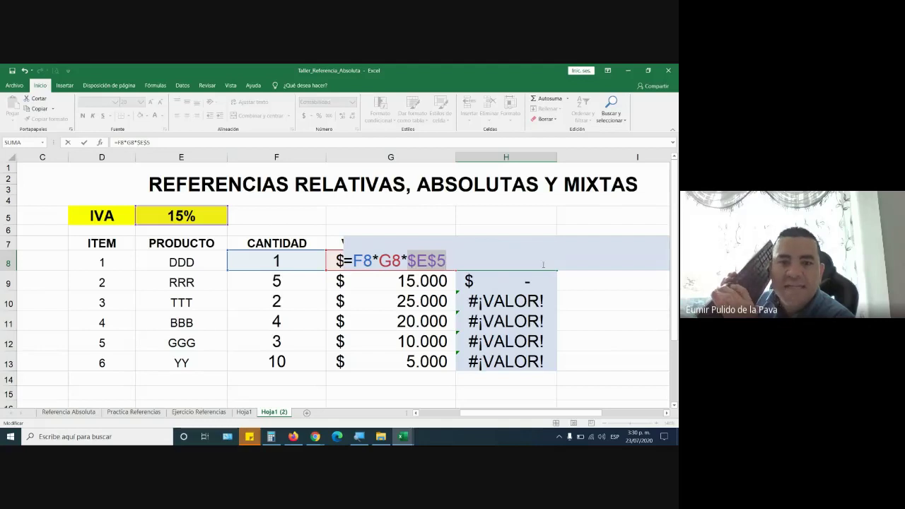
{"action": "key", "text": "F4"}
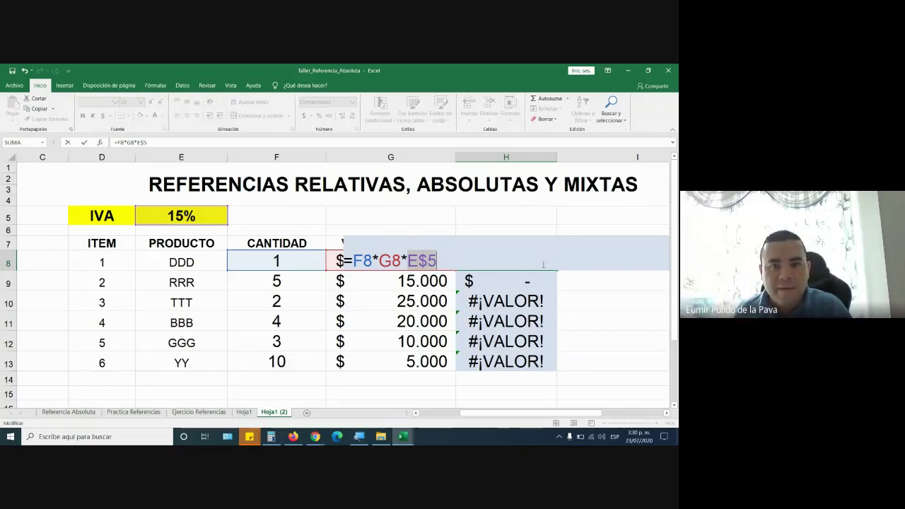
{"action": "key", "text": "Return"}
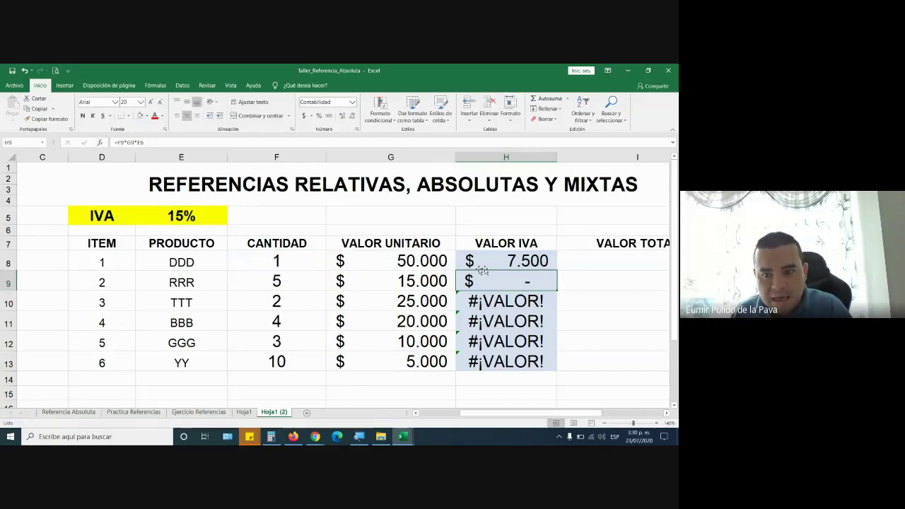
Fill H8's E$5 formula down to H13 and inspect the copies in H9 and H13.
{"action": "left_click", "coordinate": [527, 262]}
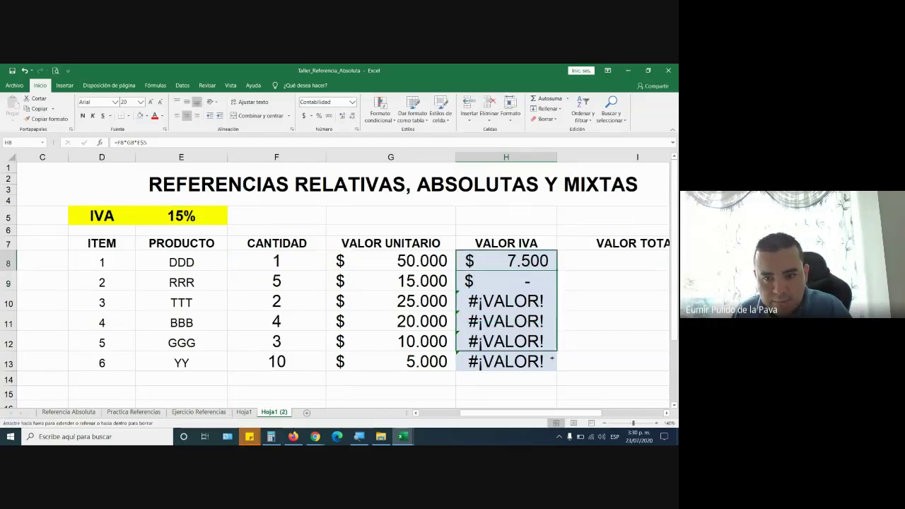
{"action": "left_click_drag", "start_coordinate": [557, 270], "coordinate": [612, 364]}
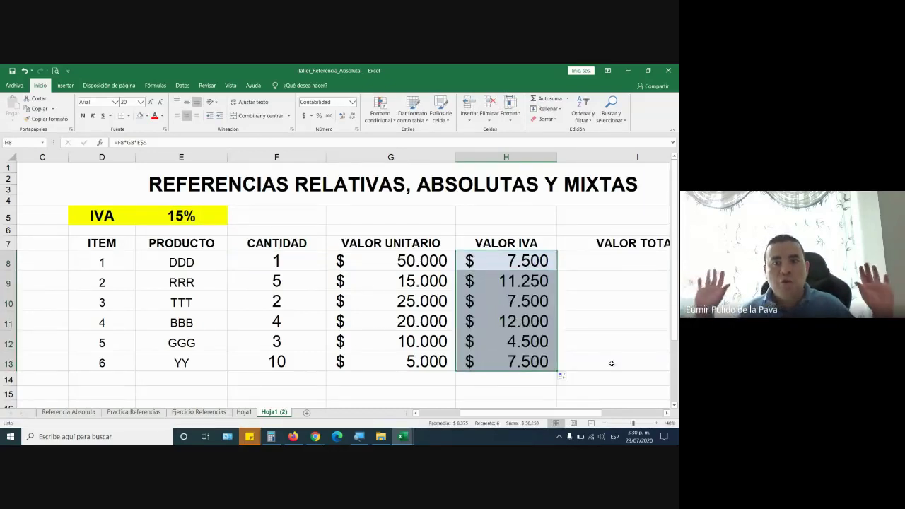
{"action": "double_click", "coordinate": [514, 284]}
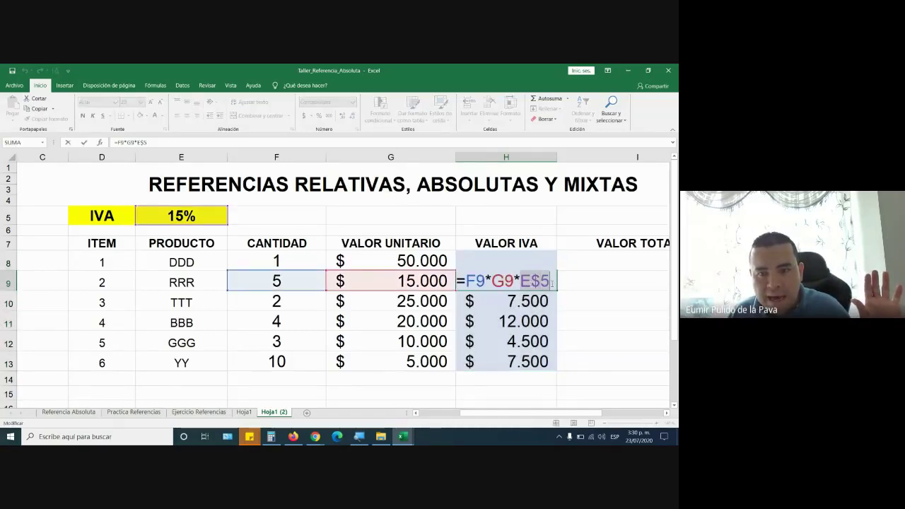
{"action": "key", "text": "Return"}
{"action": "double_click", "coordinate": [521, 358]}
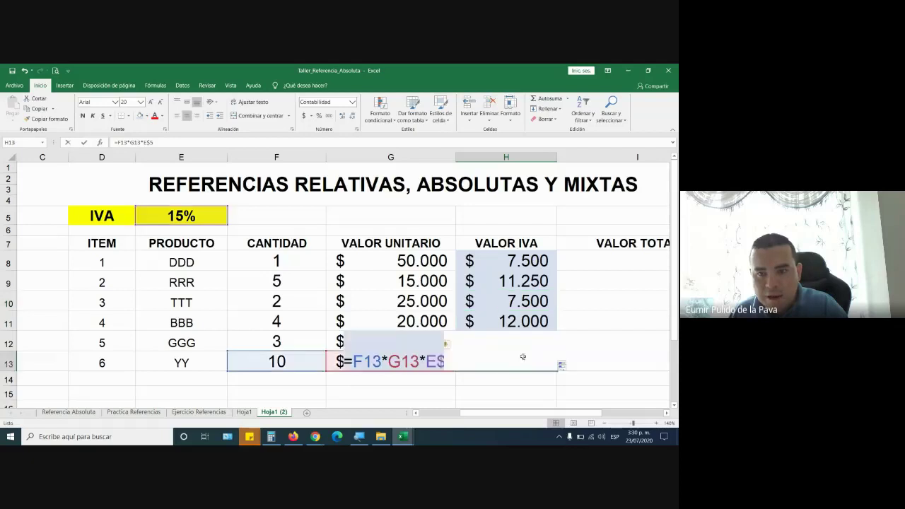
{"action": "left_click_drag", "start_coordinate": [427, 362], "coordinate": [456, 362]}
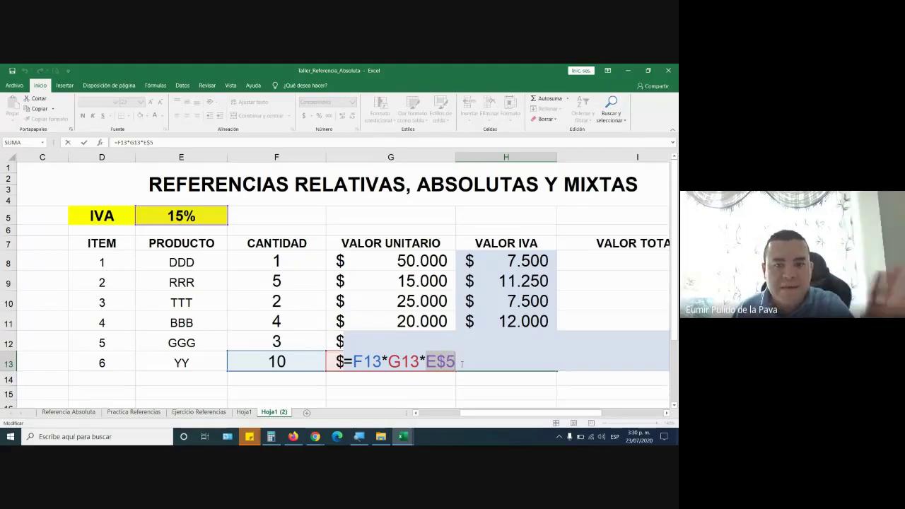
{"action": "key", "text": "Return"}
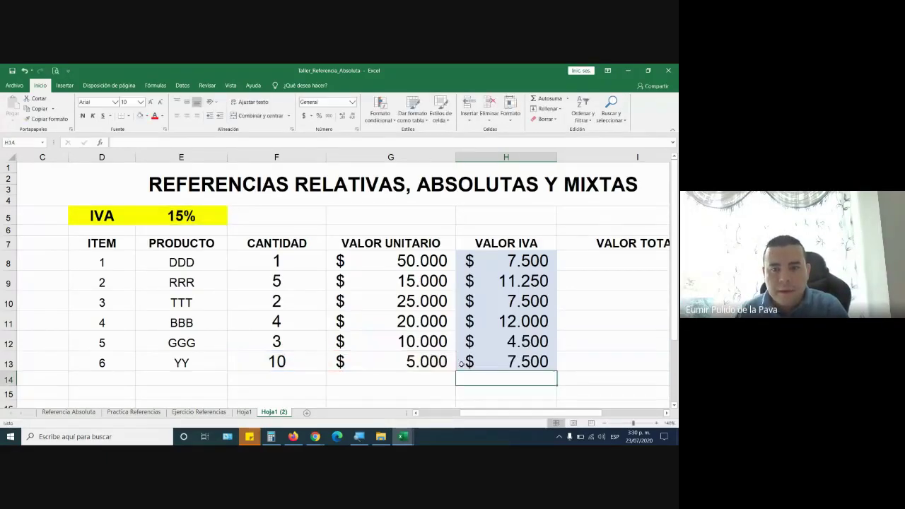
Change H8's rate reference to $E5, giving =F8*G8*$E5.
{"action": "double_click", "coordinate": [517, 265]}
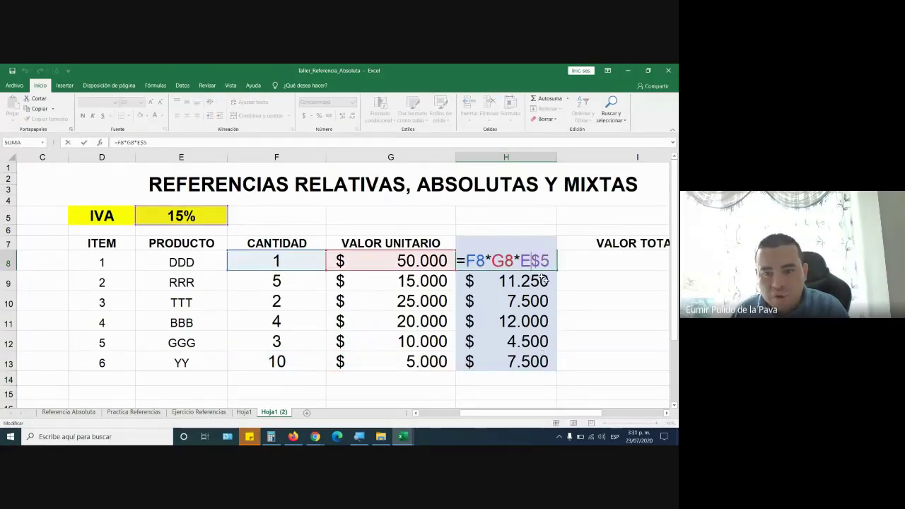
{"action": "key", "text": "F4"}
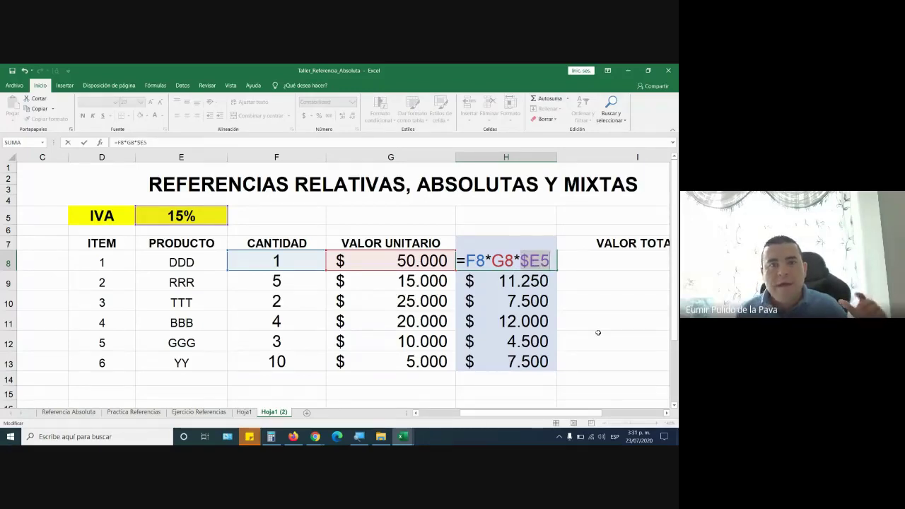
{"action": "key", "text": "Return"}
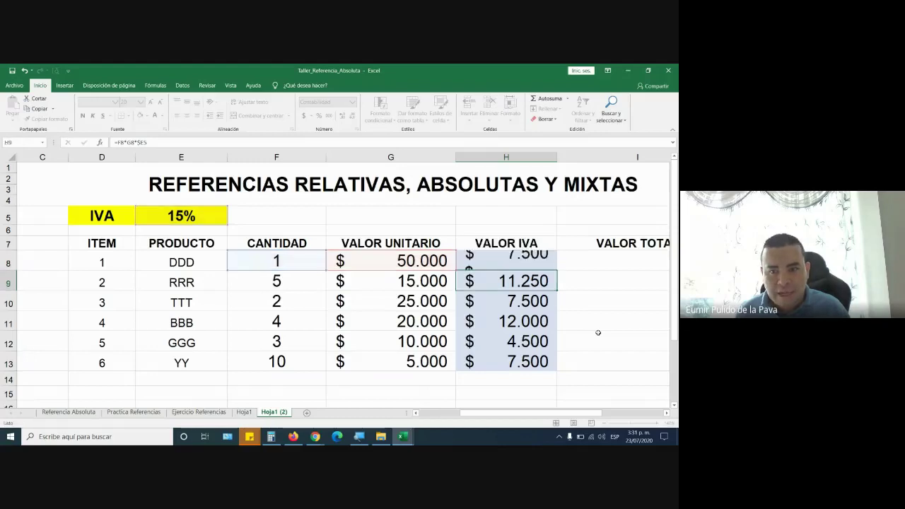
{"action": "key", "text": "shift+Return"}
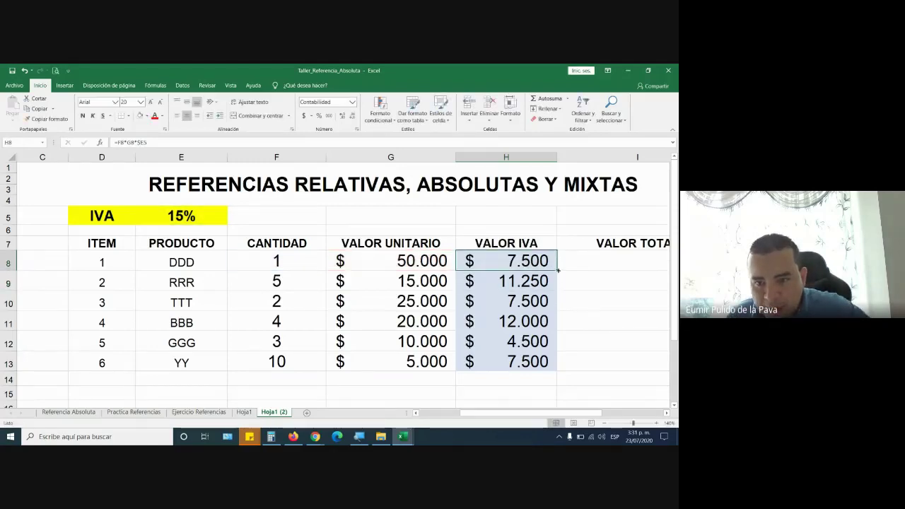
Fill the $E5 formula down and inspect H9's shifted $E6 reference.
{"action": "key", "text": "ctrl+j"}
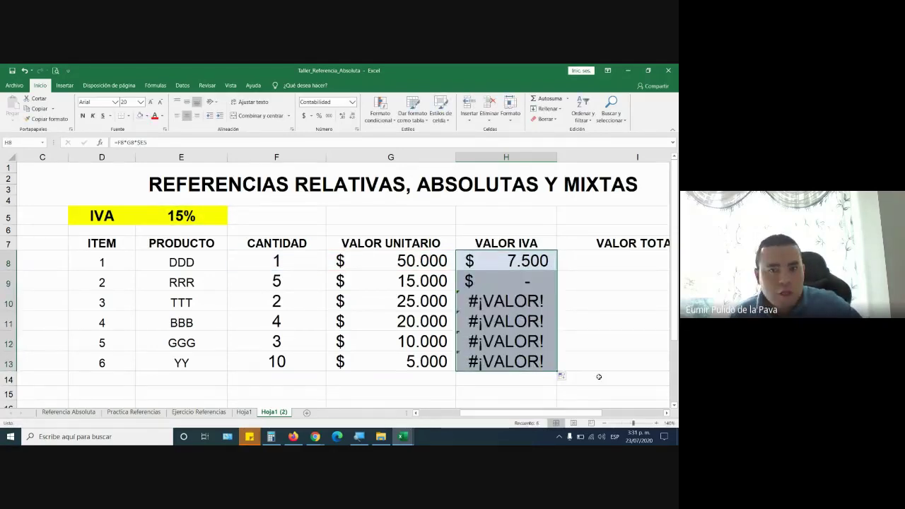
{"action": "key", "text": "Return"}
{"action": "key", "text": "F2"}
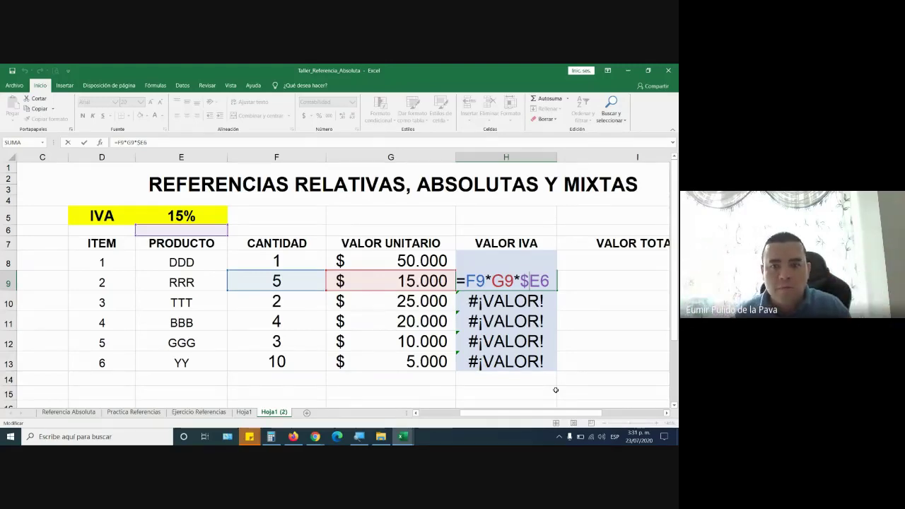
{"action": "key", "text": "Return"}
Make H8's rate reference $E$5 and copy the formula down through H13.
{"action": "double_click", "coordinate": [520, 261]}
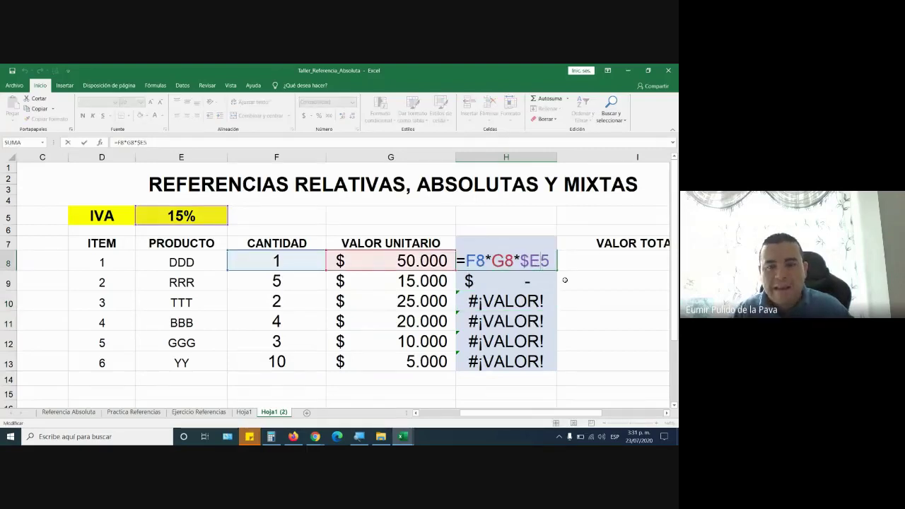
{"action": "key", "text": "F4"}
{"action": "key", "text": "F4"}
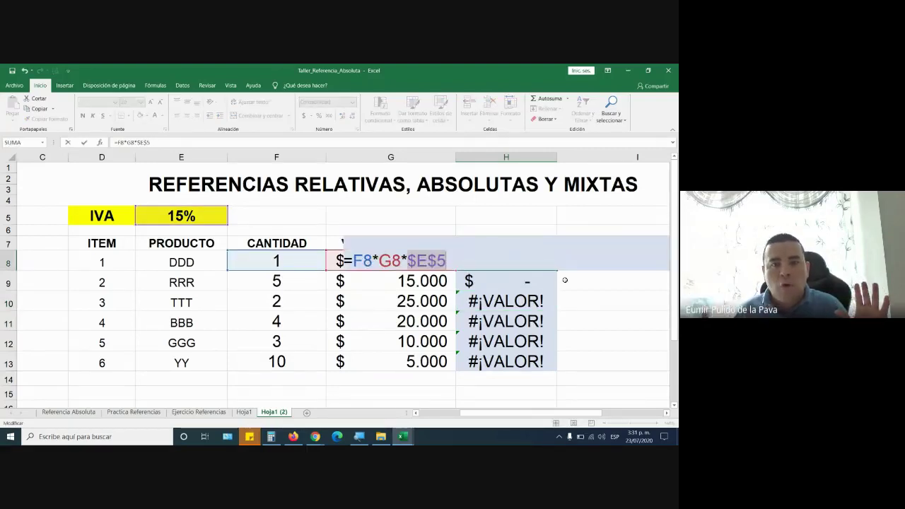
{"action": "key", "text": "ctrl+Return"}
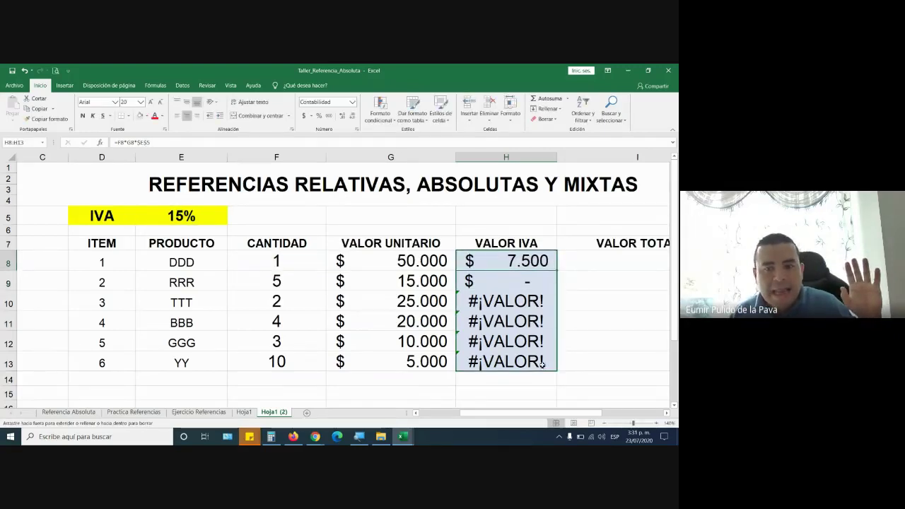
{"action": "left_click_drag", "start_coordinate": [556, 270], "coordinate": [545, 373]}
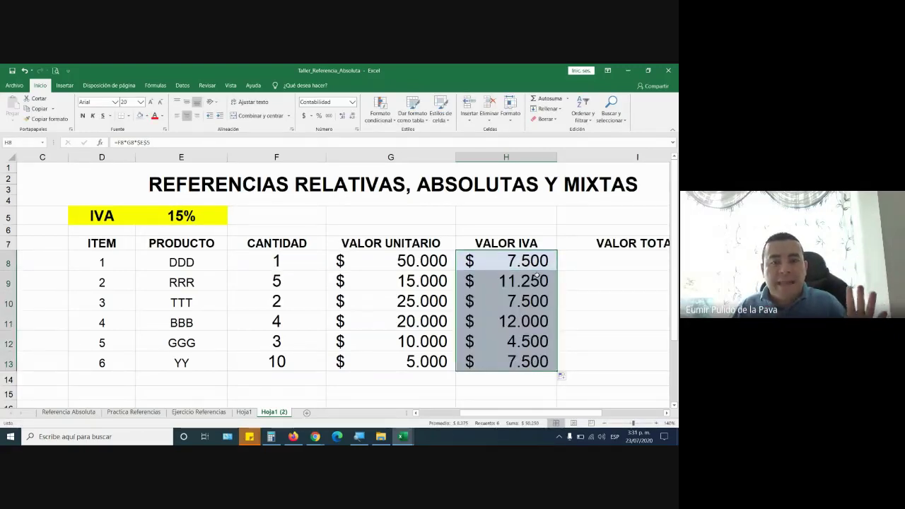
Restore H8's formula to the row-locked =F8*G8*E$5 and copy it right into I8.
{"action": "key", "text": "F2"}
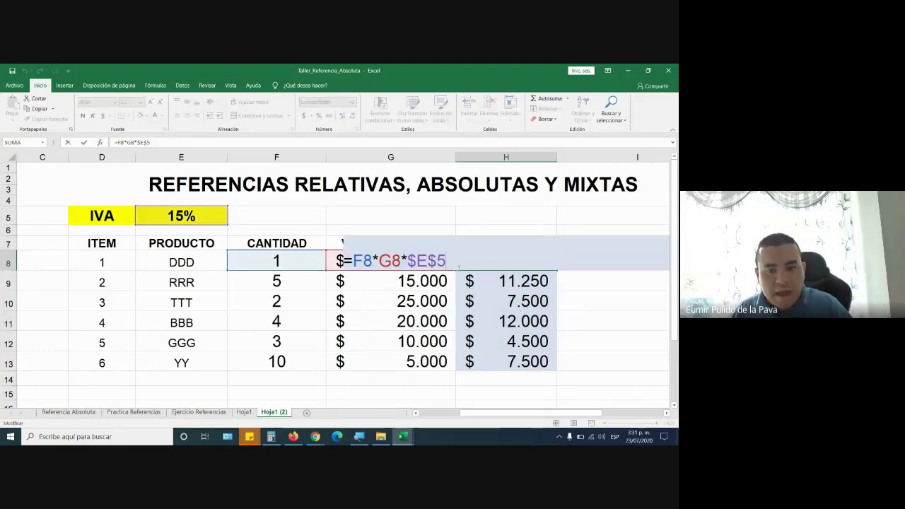
{"action": "key", "text": "F4"}
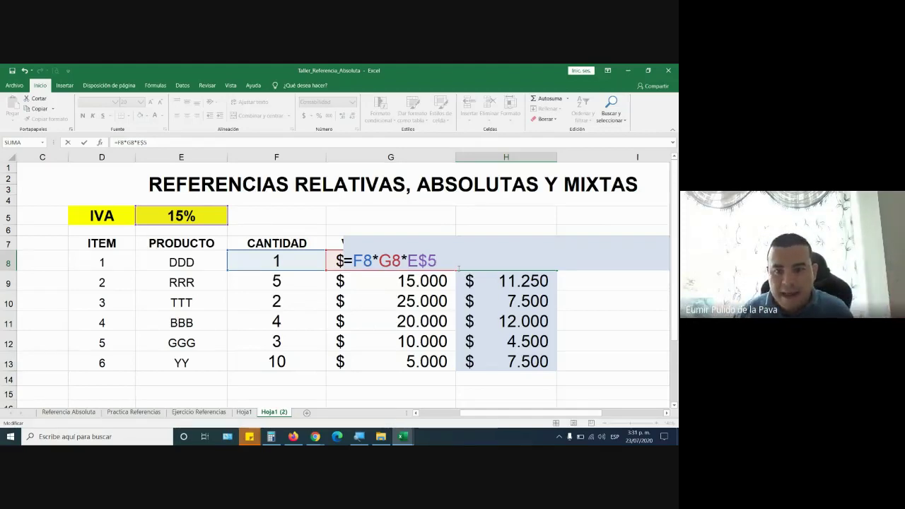
{"action": "key", "text": "Return"}
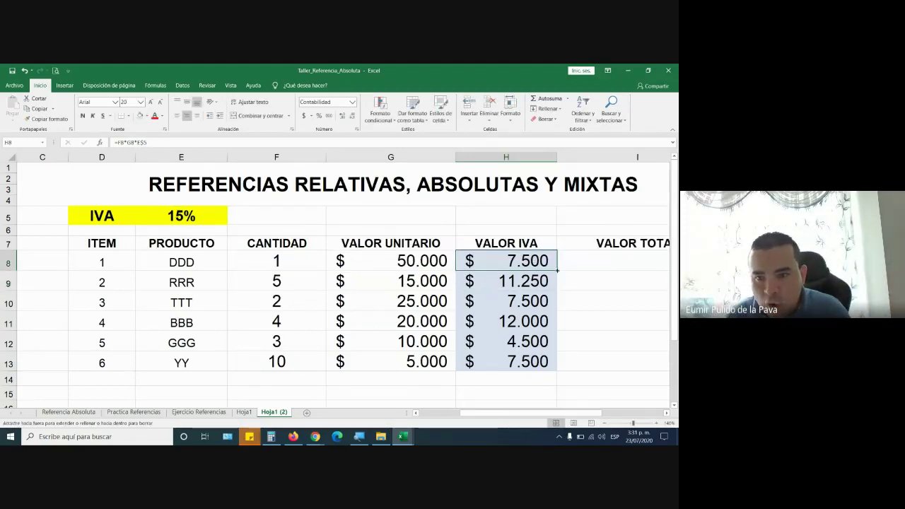
{"action": "left_click", "coordinate": [535, 260]}
{"action": "left_click_drag", "start_coordinate": [557, 271], "coordinate": [572, 269]}
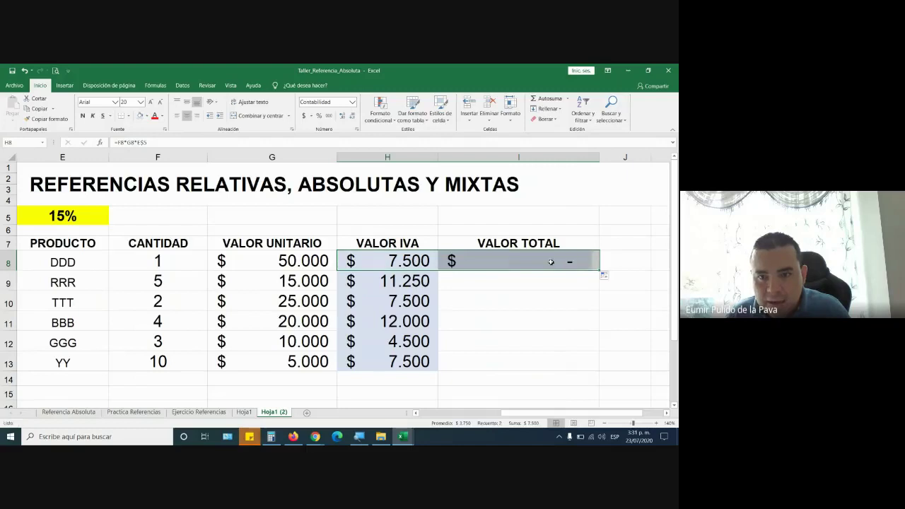
Inspect I8's copied =G8*H8*F$5, undo the copy, and display H8's =F8*G8*E$5 formula.
{"action": "double_click", "coordinate": [551, 262]}
{"action": "left_click_drag", "start_coordinate": [448, 261], "coordinate": [535, 261]}
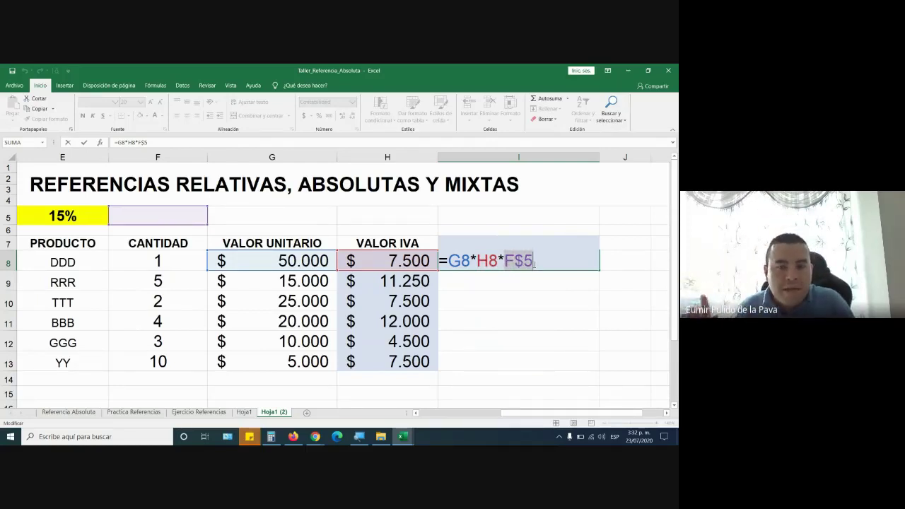
{"action": "key", "text": "Escape"}
{"action": "key", "text": "ctrl+z"}
{"action": "key", "text": "Left"}
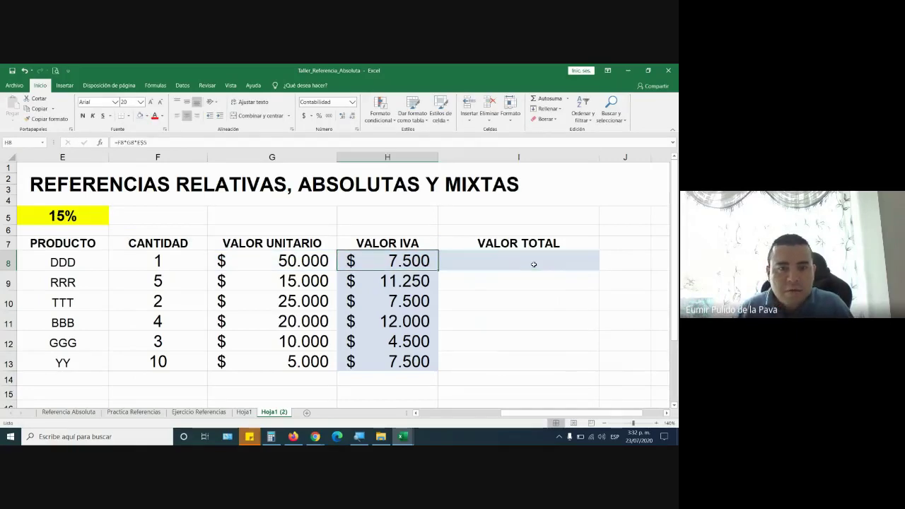
{"action": "double_click", "coordinate": [409, 259]}
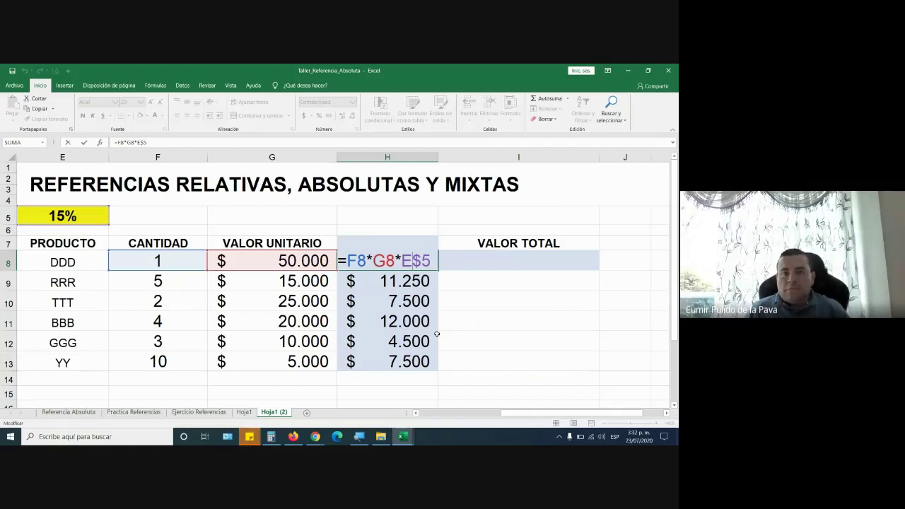
{"action": "mouse_move", "coordinate": [316, 436]}
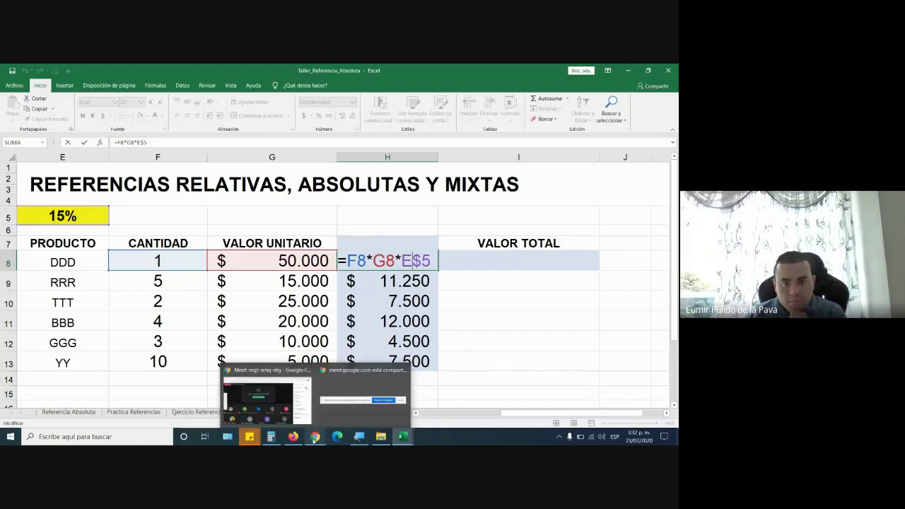
{"action": "left_click", "coordinate": [283, 405]}
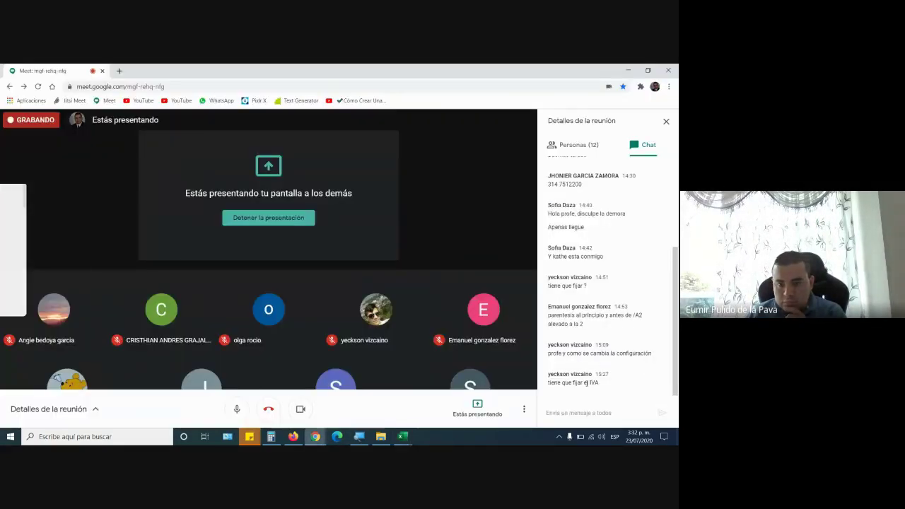
{"action": "mouse_move", "coordinate": [404, 437]}
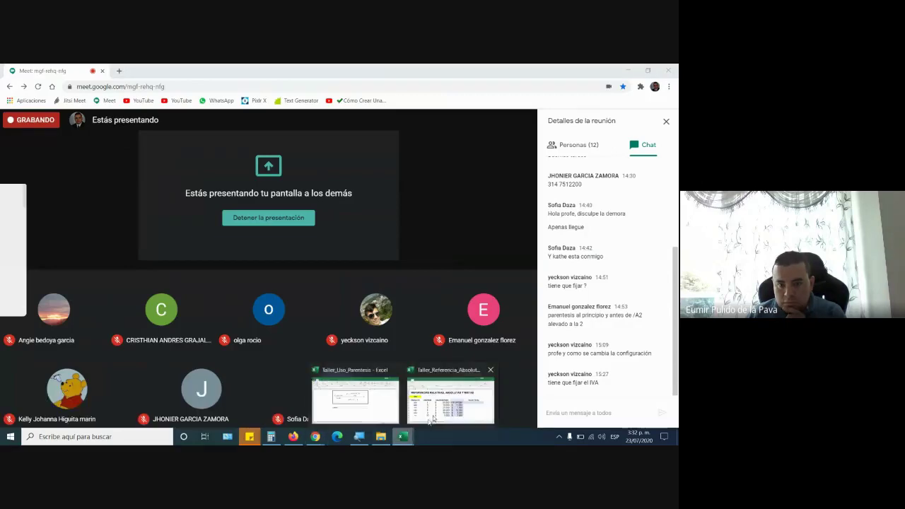
{"action": "left_click", "coordinate": [472, 384]}
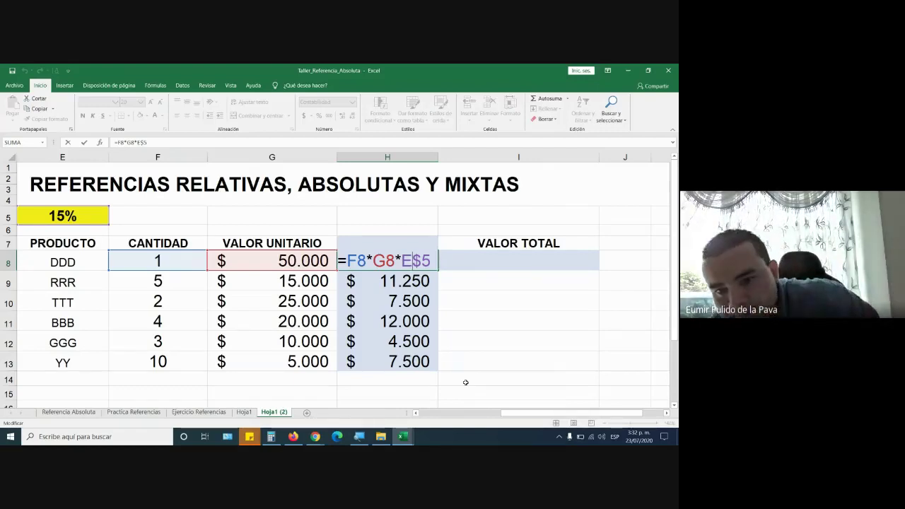
Leave H8 unchanged and switch to the Referencia Absoluta sheet with the DÓLAR and EURO rates.
{"action": "key", "text": "Return"}
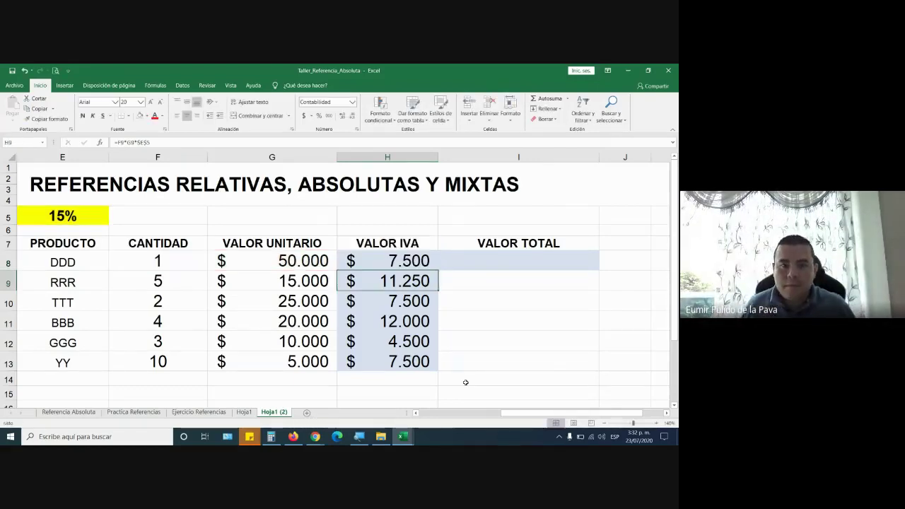
{"action": "left_click", "coordinate": [401, 438]}
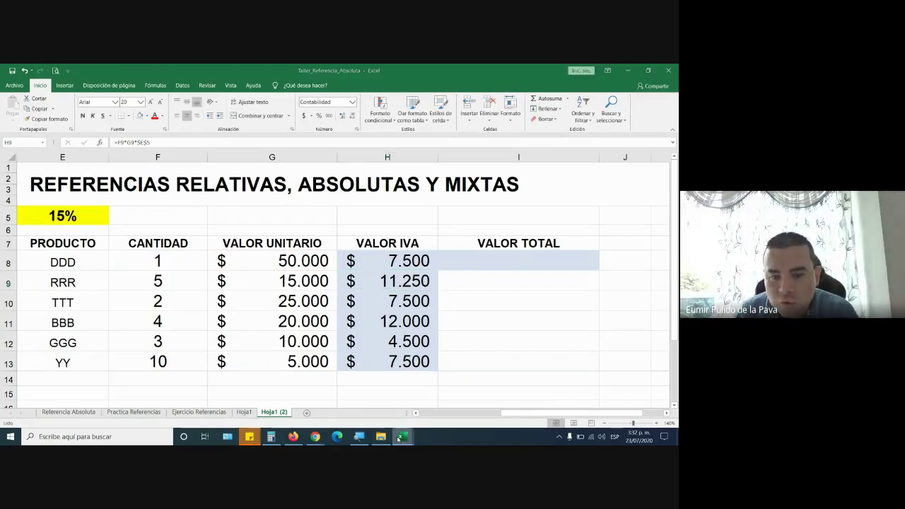
{"action": "left_click", "coordinate": [297, 74]}
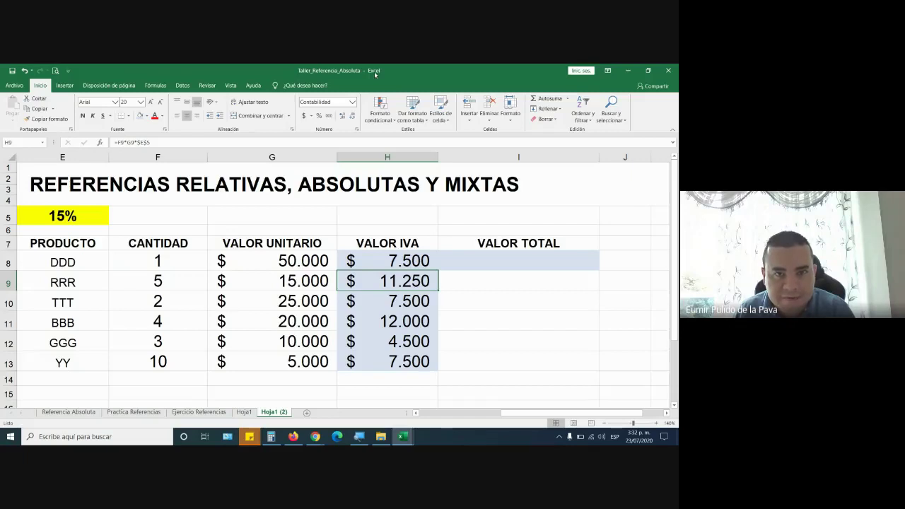
{"action": "left_click", "coordinate": [83, 413]}
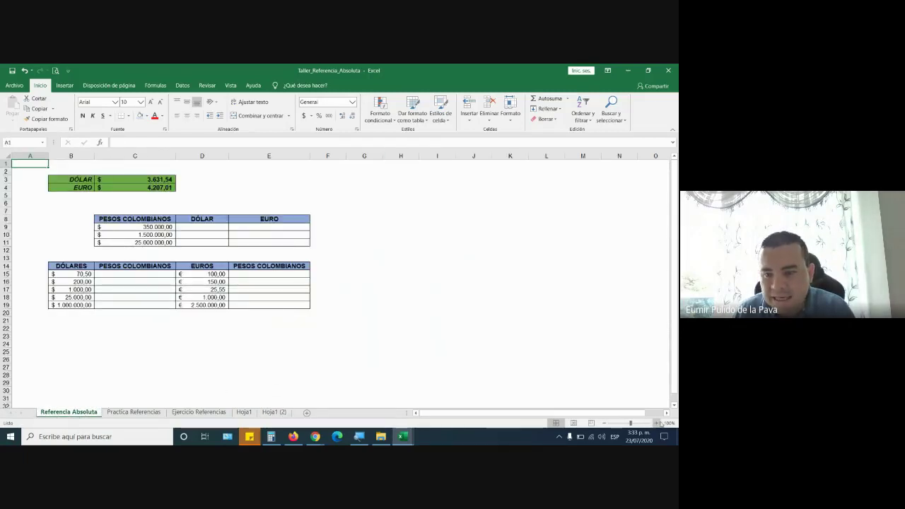
Zoom the exchange-rate sheet in to about 150%, select dollar rate cell C3, and switch to Firefox.
{"action": "left_click", "coordinate": [657, 423]}
{"action": "left_click", "coordinate": [657, 422]}
{"action": "left_click", "coordinate": [658, 423]}
{"action": "left_click", "coordinate": [657, 423]}
{"action": "left_click", "coordinate": [657, 423]}
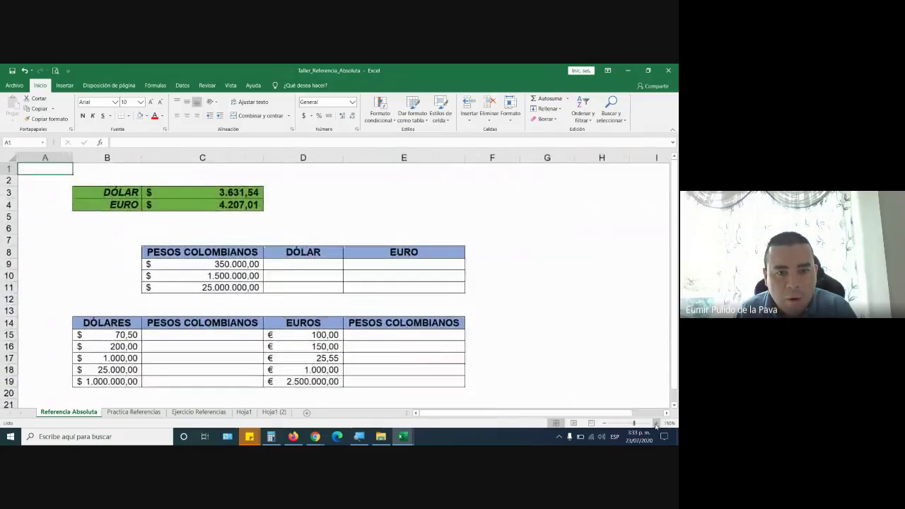
{"action": "left_click", "coordinate": [657, 423]}
{"action": "left_click", "coordinate": [657, 423]}
{"action": "left_click", "coordinate": [260, 198]}
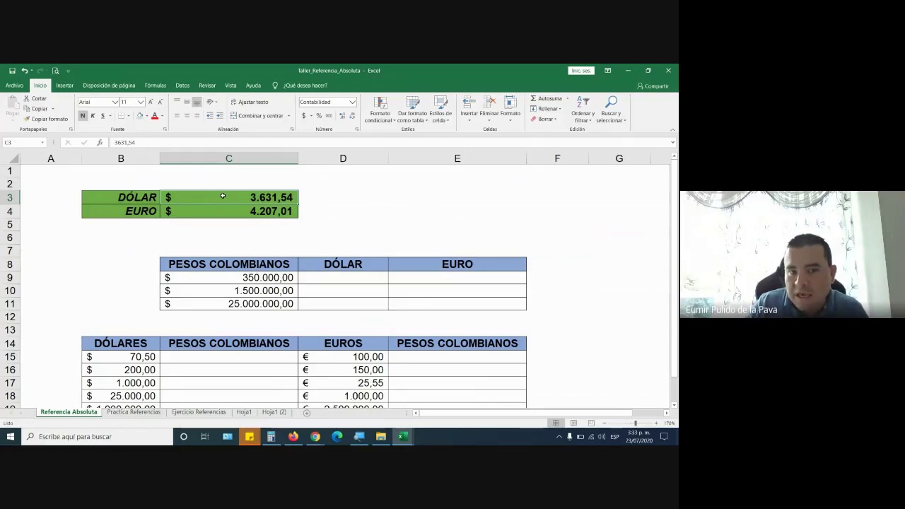
{"action": "left_click", "coordinate": [293, 436]}
Search 'trm hoy' and find today's dollar TRM of 3,627.28 COP on dolar-colombia.com.
{"action": "left_click", "coordinate": [206, 70]}
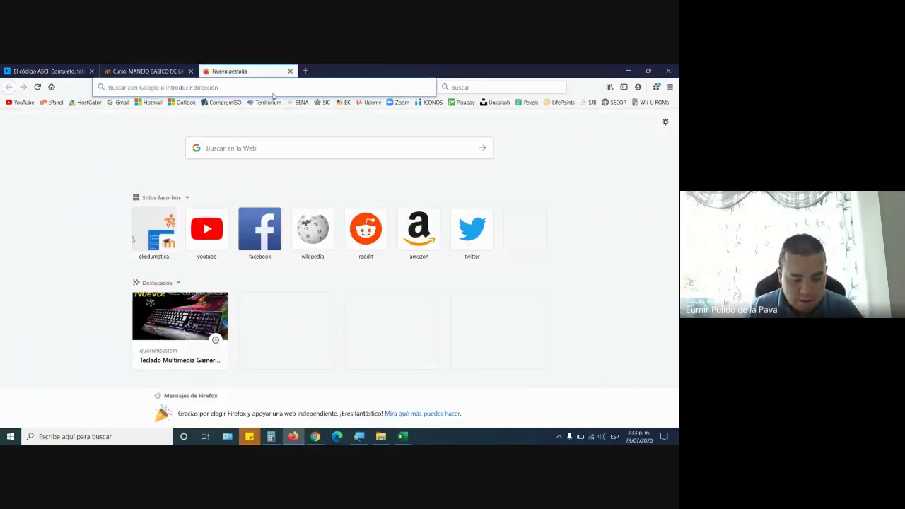
{"action": "type", "text": "TRM"}
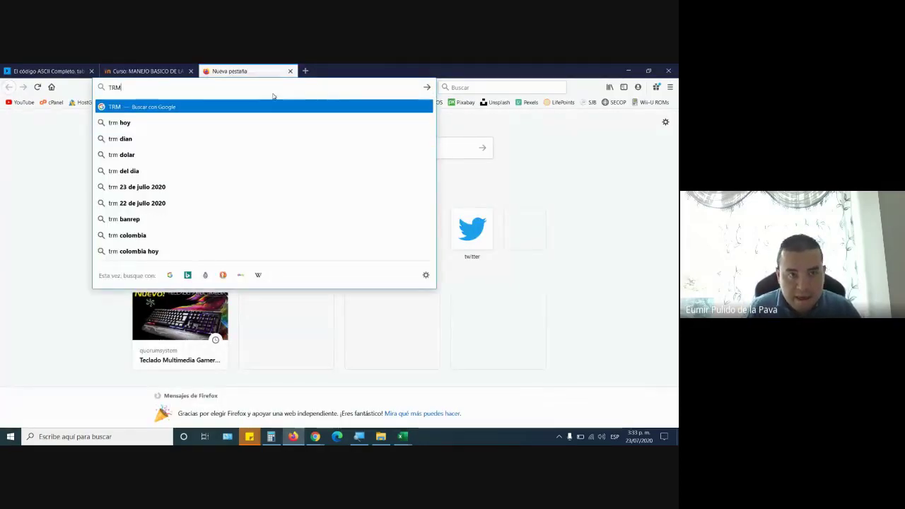
{"action": "key", "text": "Down"}
{"action": "key", "text": "Return"}
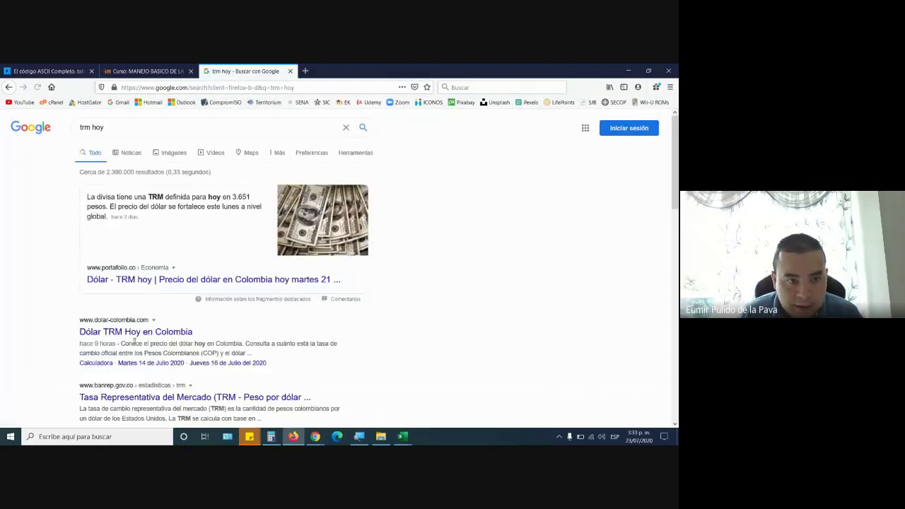
{"action": "left_click", "coordinate": [136, 332]}
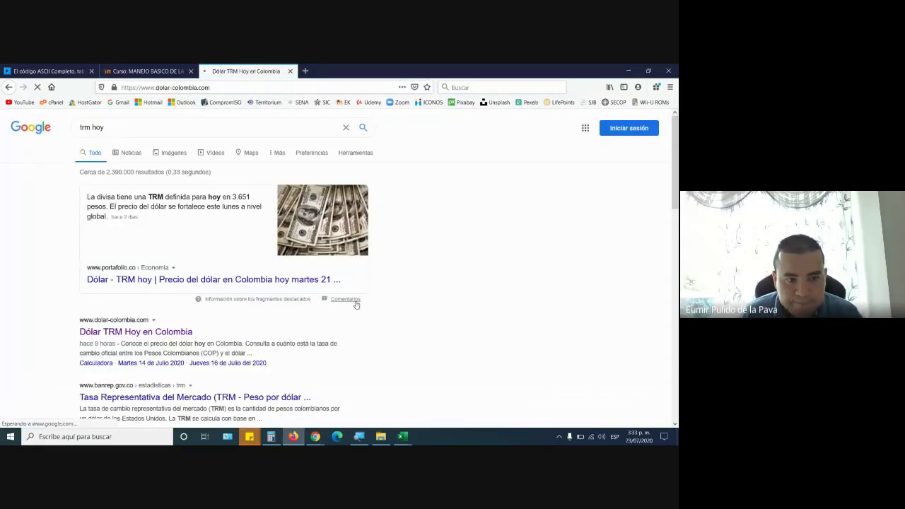
{"action": "left_click_drag", "start_coordinate": [187, 259], "coordinate": [235, 259]}
Update the DÓLAR rate in C3 to 3.627,28 by replacing 31,54 with 27,28.
{"action": "mouse_move", "coordinate": [403, 436]}
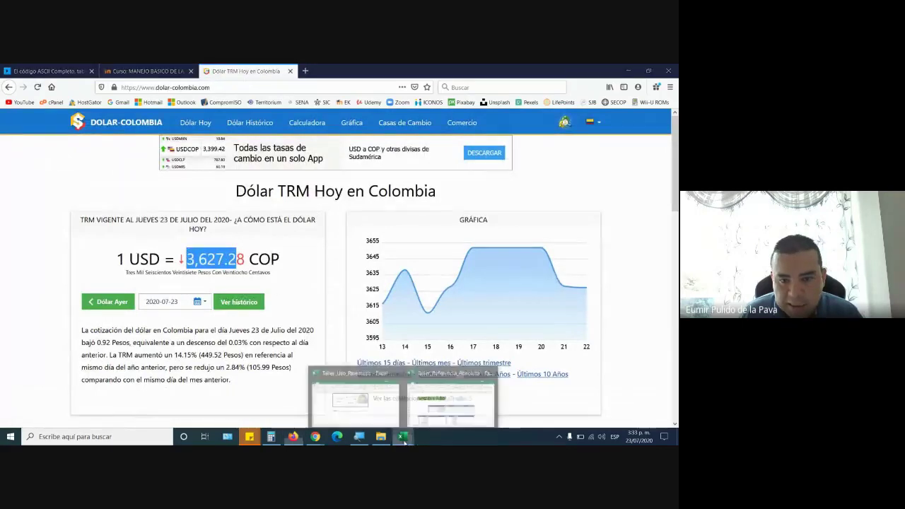
{"action": "left_click", "coordinate": [452, 396]}
{"action": "double_click", "coordinate": [269, 197]}
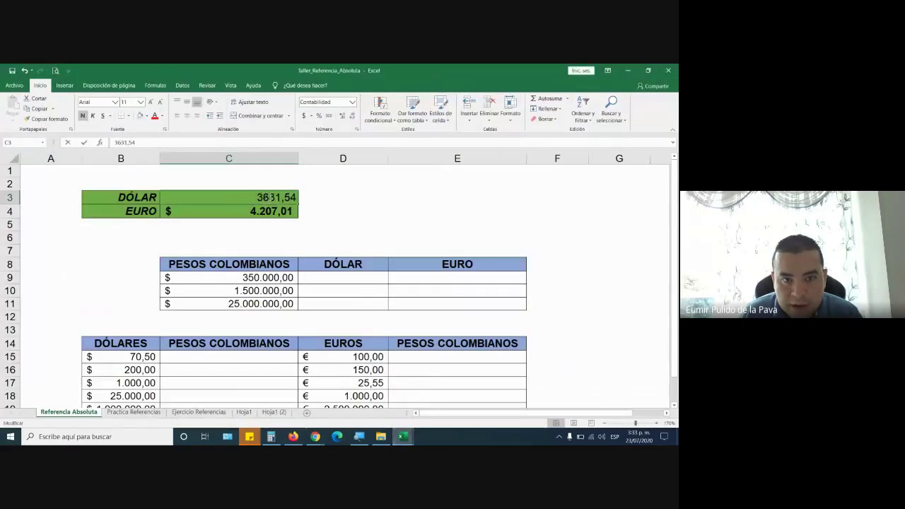
{"action": "left_click_drag", "start_coordinate": [268, 197], "coordinate": [329, 196]}
{"action": "type", "text": "27"}
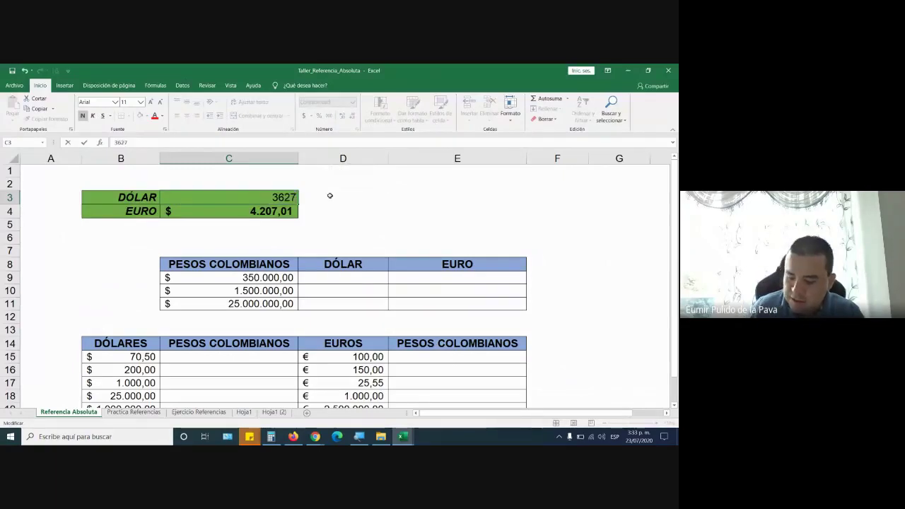
{"action": "type", "text": ",28"}
{"action": "key", "text": "Return"}
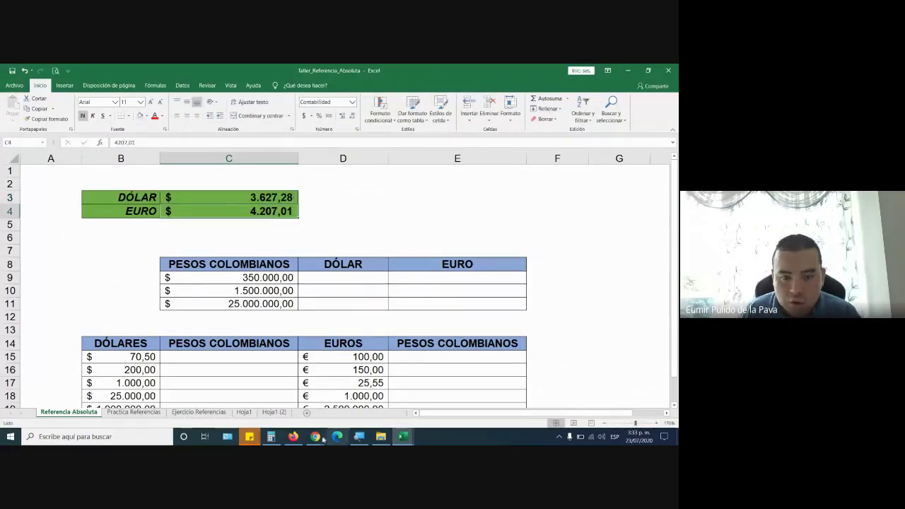
Return from the dollar rate page to the 'trm hoy' search results.
{"action": "mouse_move", "coordinate": [315, 436]}
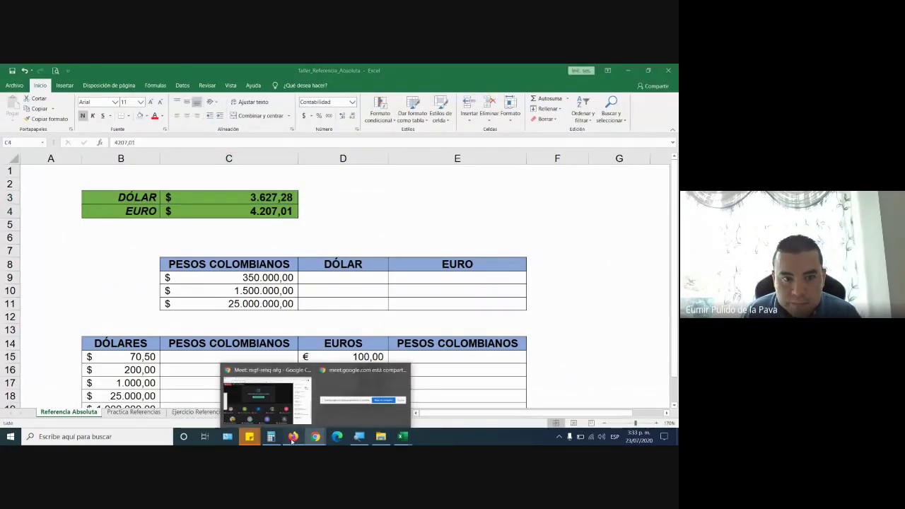
{"action": "left_click", "coordinate": [292, 438]}
{"action": "scroll", "coordinate": [116, 280], "scroll_direction": "down", "scroll_amount": 3}
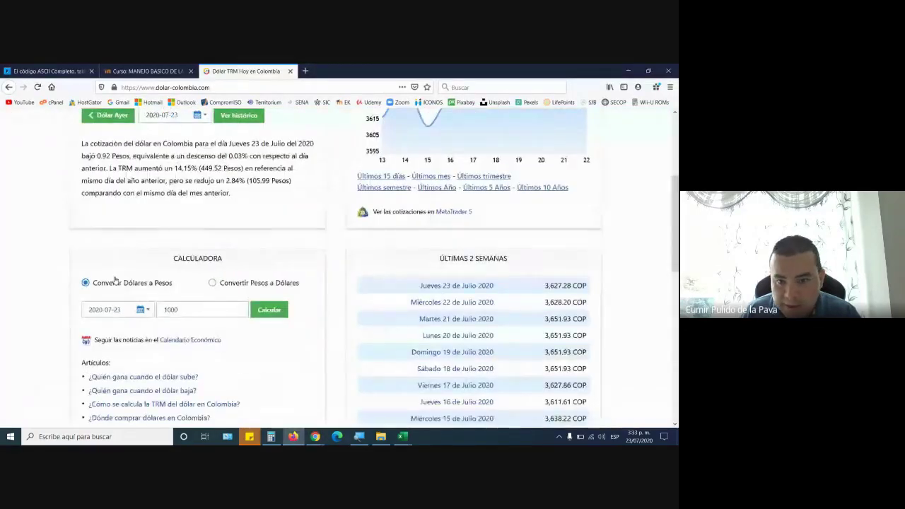
{"action": "scroll", "coordinate": [115, 280], "scroll_direction": "down", "scroll_amount": 5}
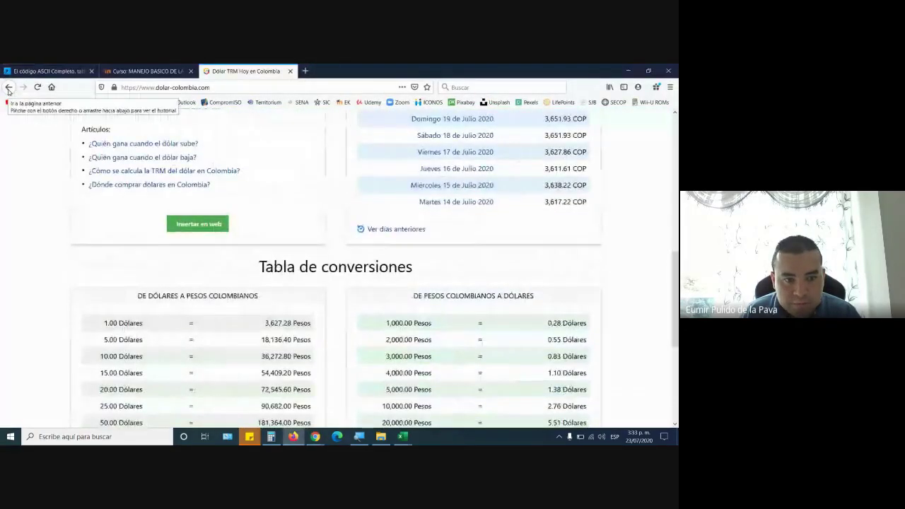
{"action": "left_click", "coordinate": [9, 88]}
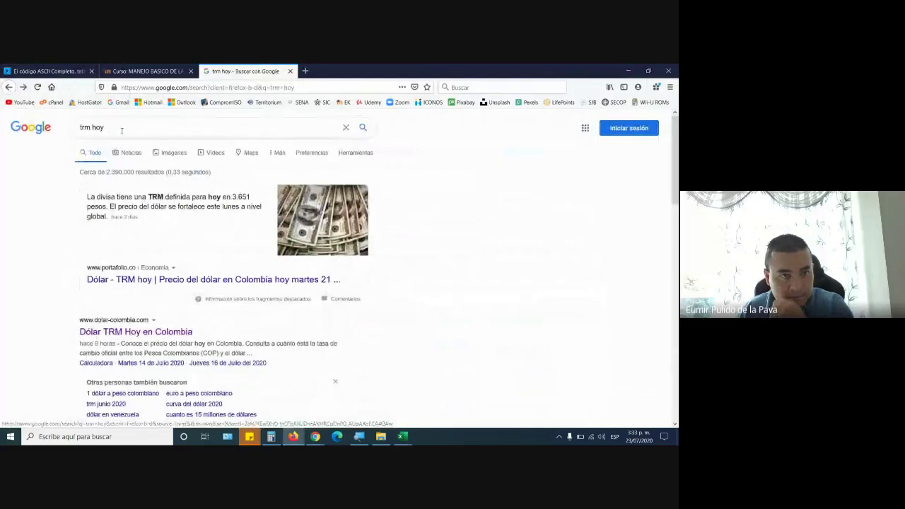
Search 'euro hoy trm', select today's 4,213.97 COP euro rate, and return to the Excel workbook.
{"action": "triple_click", "coordinate": [122, 131]}
{"action": "type", "text": "EU"}
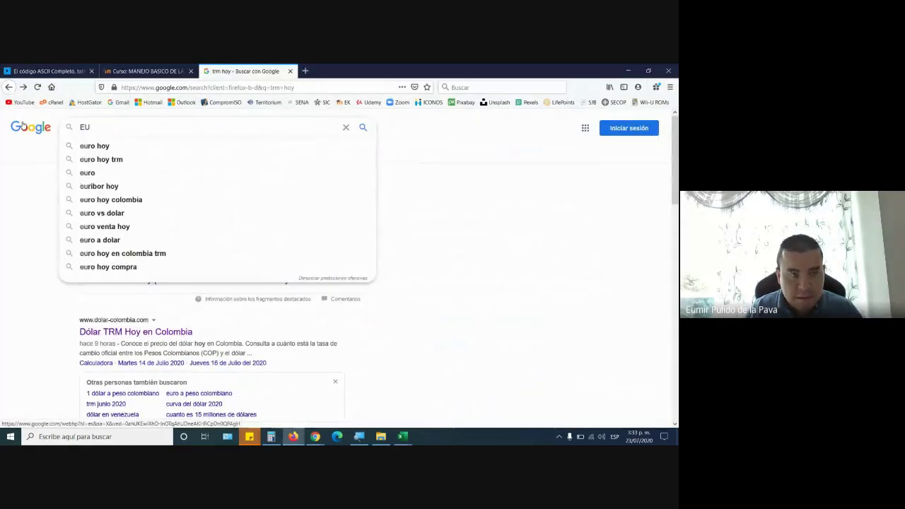
{"action": "key", "text": "Down"}
{"action": "key", "text": "Down"}
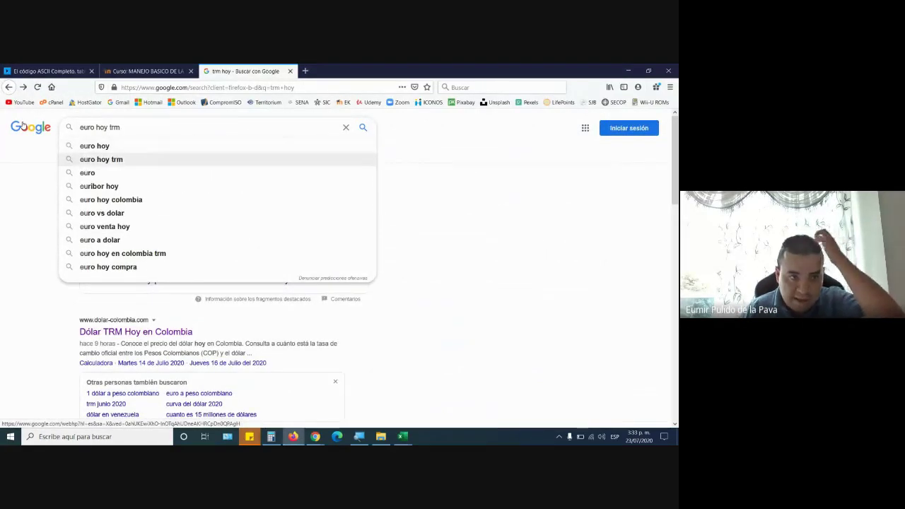
{"action": "key", "text": "Return"}
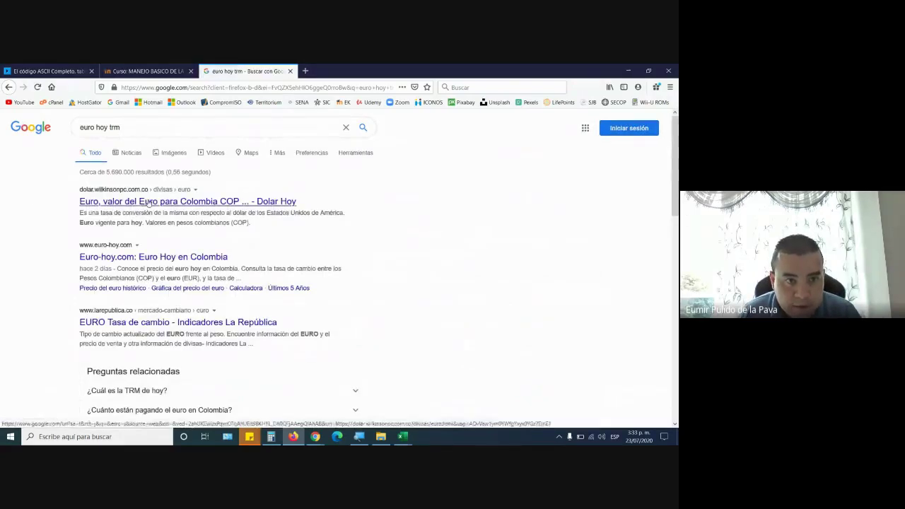
{"action": "left_click", "coordinate": [147, 203]}
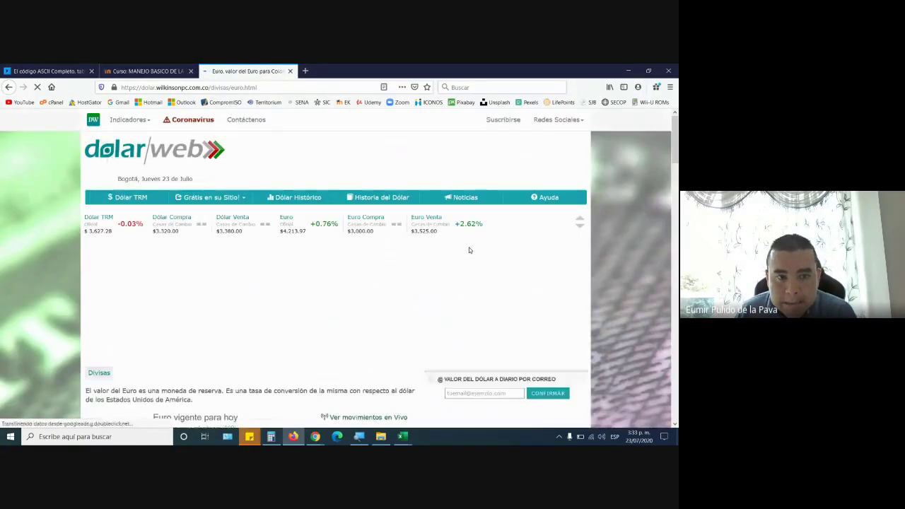
{"action": "scroll", "coordinate": [448, 256], "scroll_direction": "down", "scroll_amount": 5}
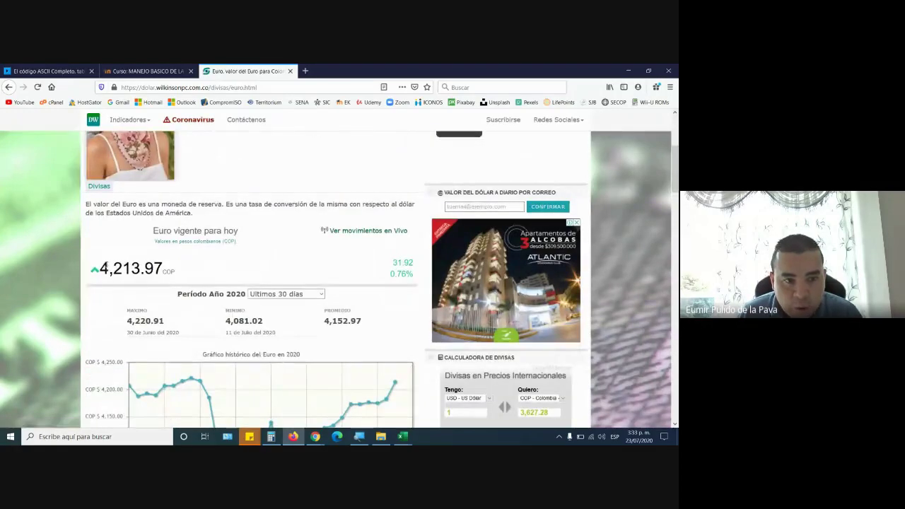
{"action": "left_click_drag", "start_coordinate": [99, 268], "coordinate": [171, 271]}
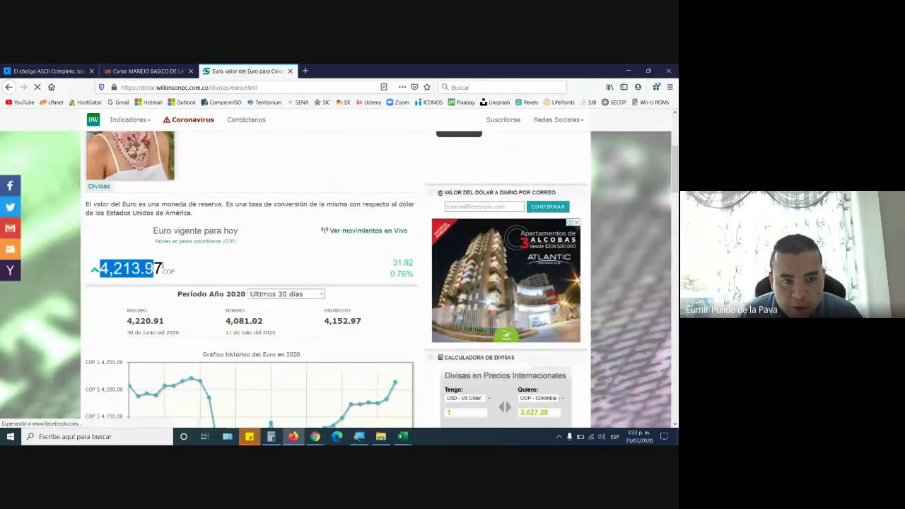
{"action": "left_click", "coordinate": [401, 437]}
{"action": "left_click", "coordinate": [440, 414]}
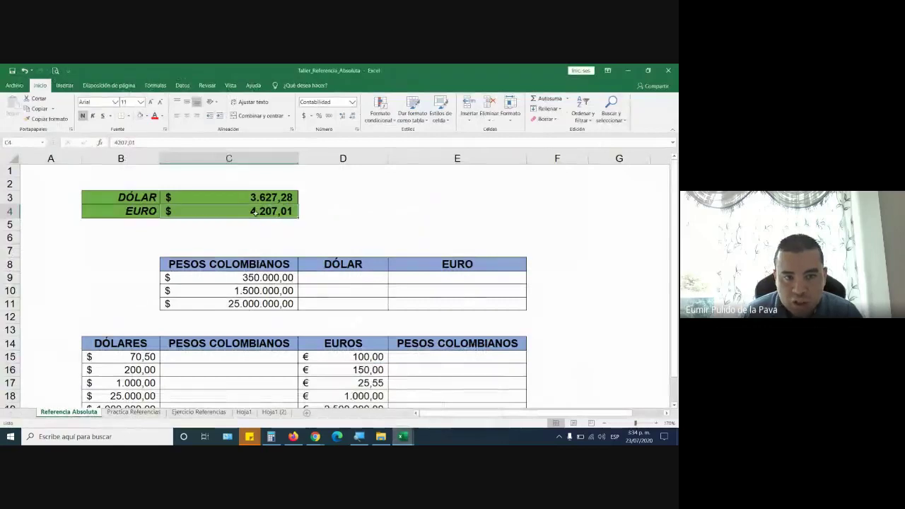
Enter 4.213,97 as the EURO rate in C4, then check the C3 and C4 values.
{"action": "type", "text": "4.213,9"}
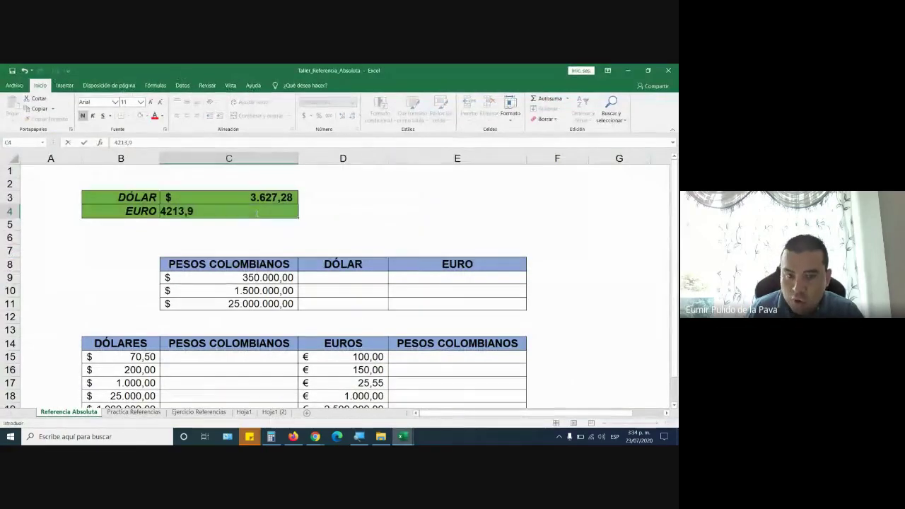
{"action": "type", "text": "7"}
{"action": "key", "text": "Return"}
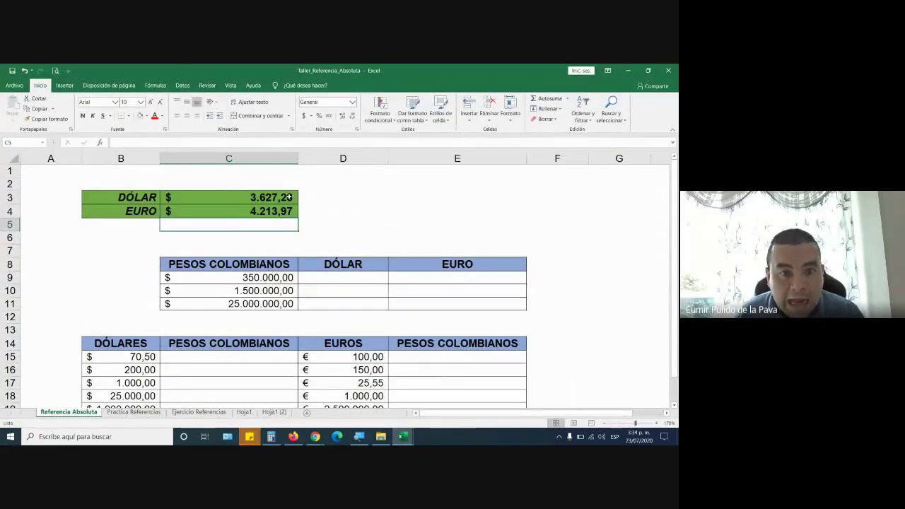
{"action": "left_click_drag", "start_coordinate": [290, 197], "coordinate": [287, 211]}
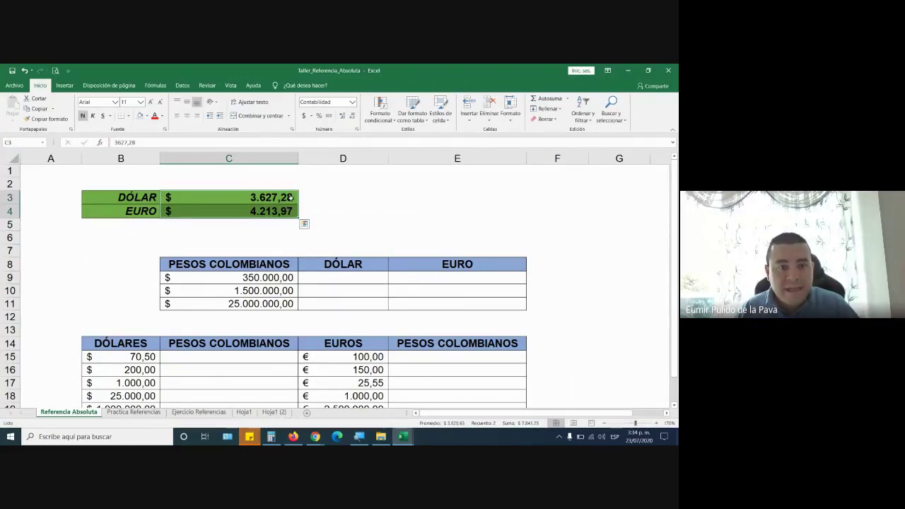
{"action": "left_click", "coordinate": [290, 198]}
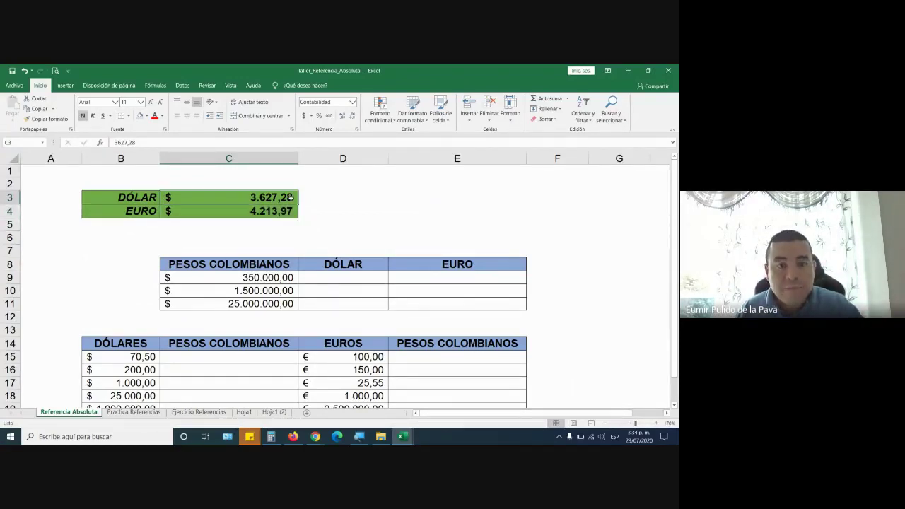
{"action": "double_click", "coordinate": [230, 197]}
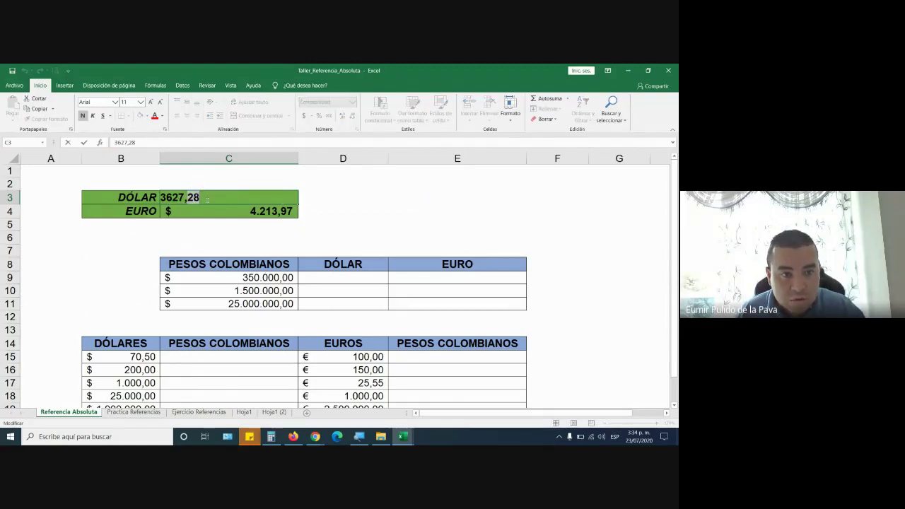
{"action": "left_click", "coordinate": [284, 211]}
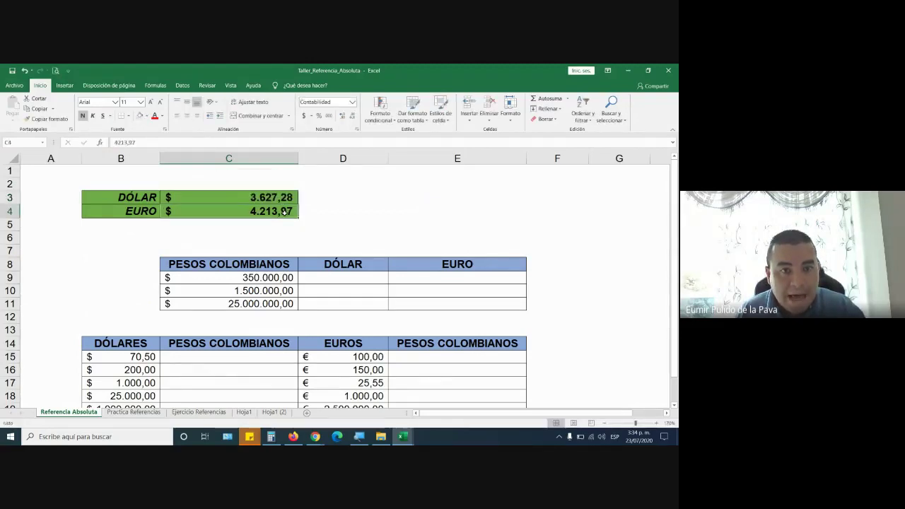
{"action": "double_click", "coordinate": [239, 213]}
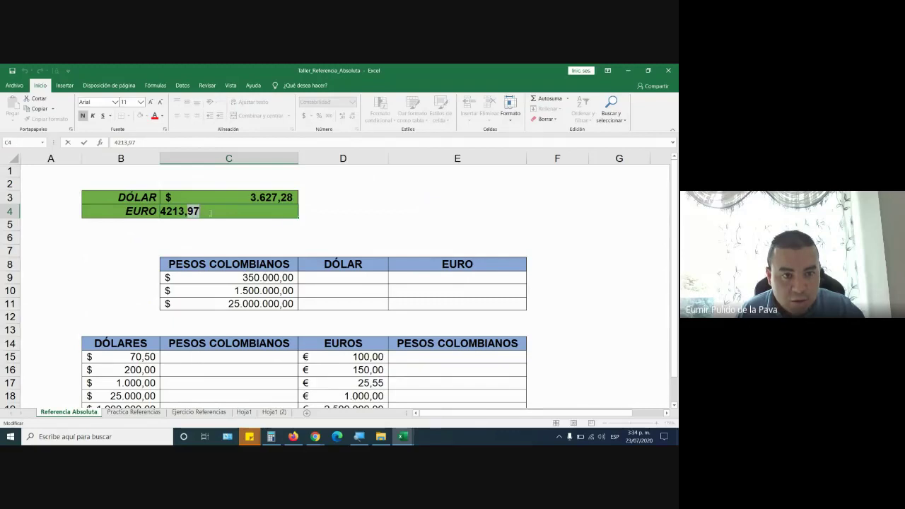
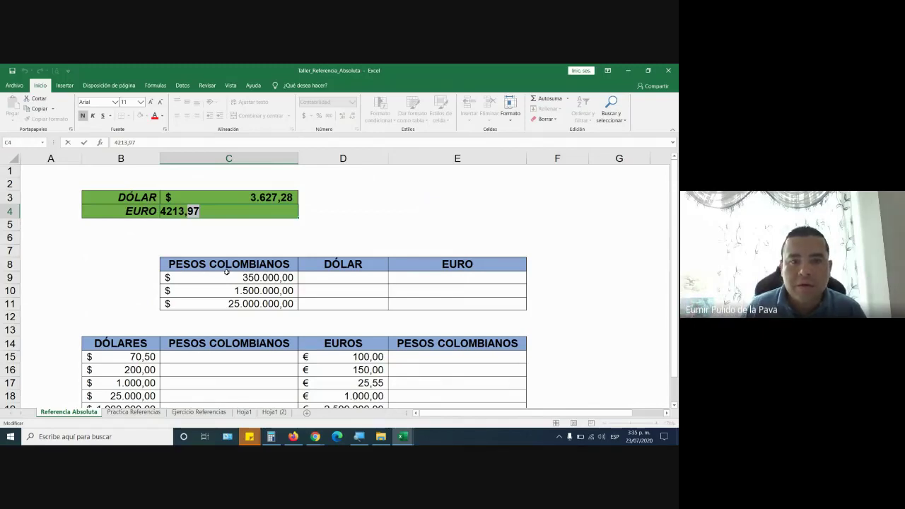
Confirm the 4.213,97 euro rate in C4 and try =E3*C3 with 1,5 in E3.
{"action": "left_click", "coordinate": [427, 202]}
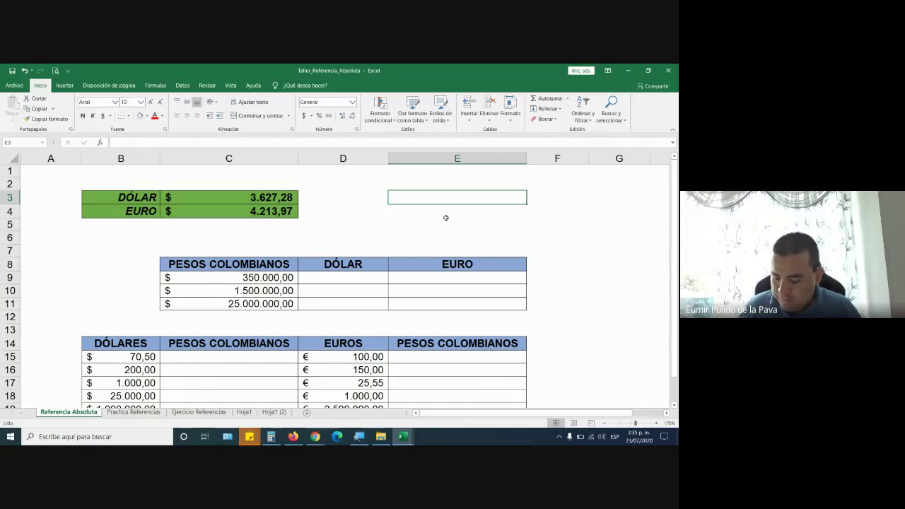
{"action": "type", "text": "1,5"}
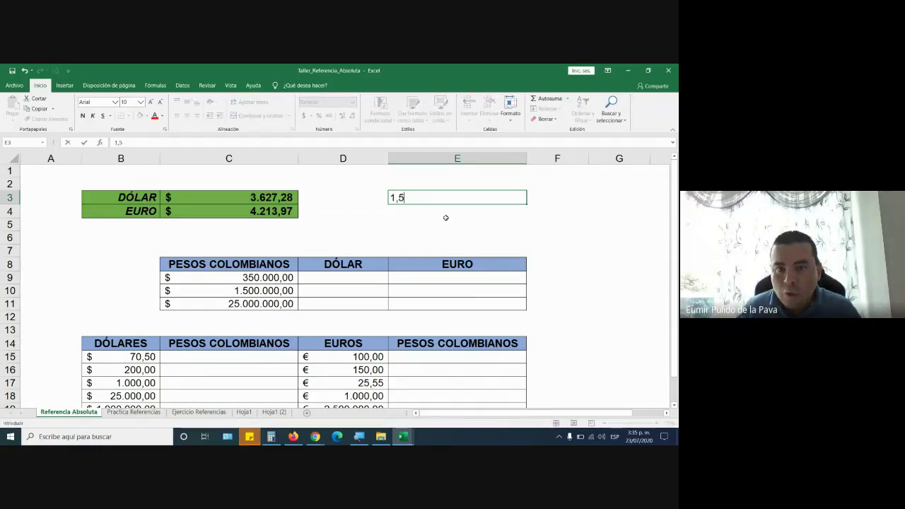
{"action": "key", "text": "Tab"}
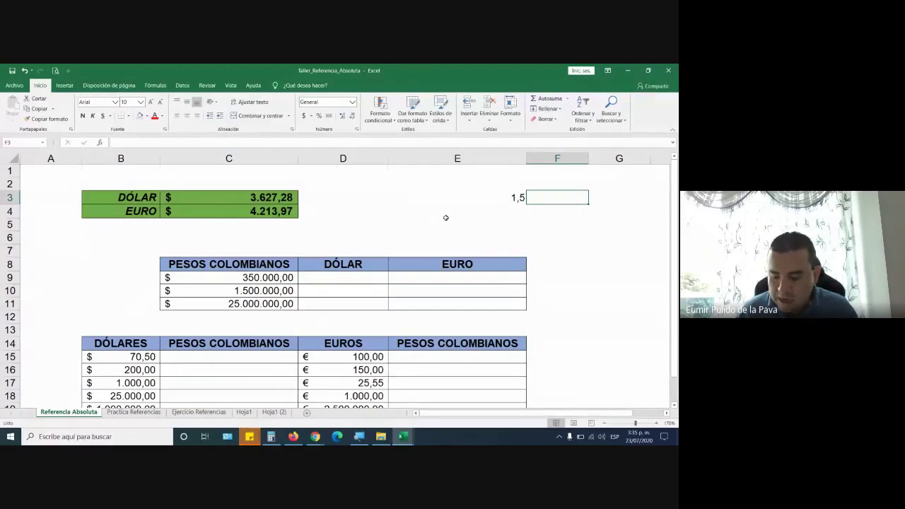
{"action": "type", "text": "="}
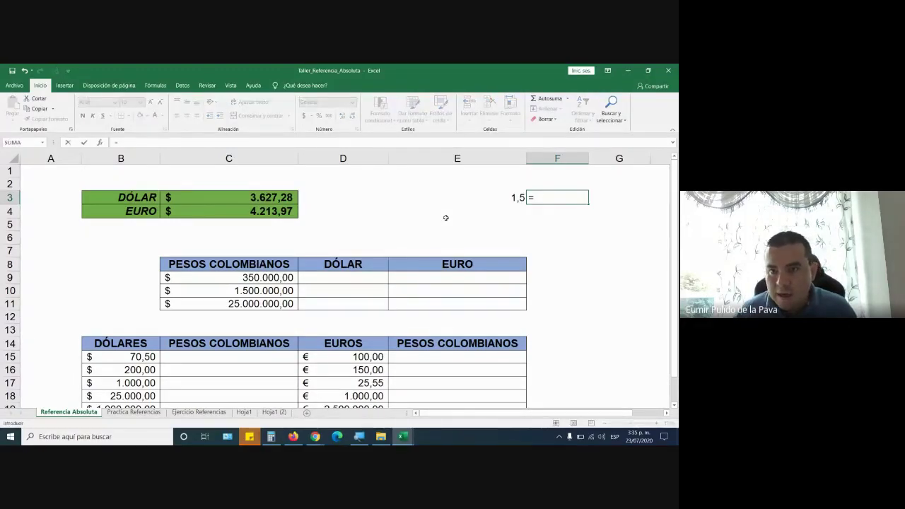
{"action": "left_click", "coordinate": [491, 198]}
{"action": "type", "text": "*"}
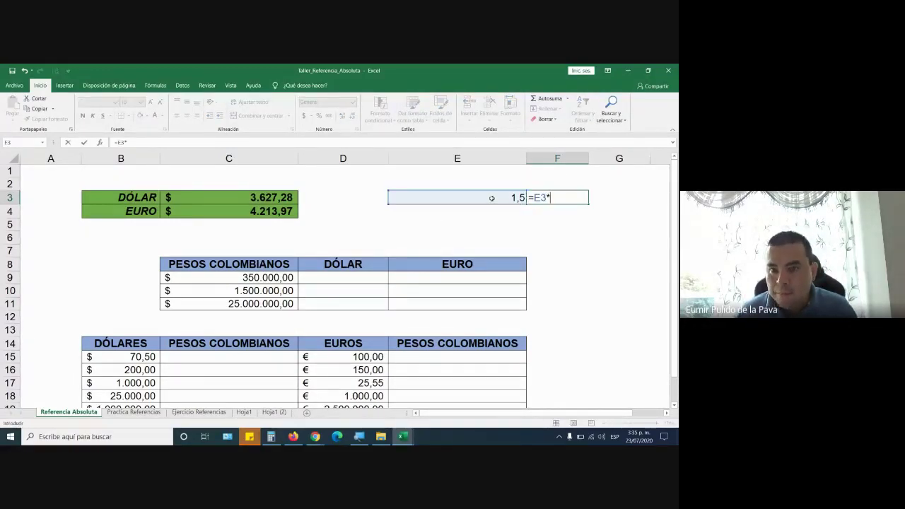
{"action": "left_click", "coordinate": [258, 197]}
{"action": "key", "text": "Return"}
{"action": "left_click", "coordinate": [458, 212]}
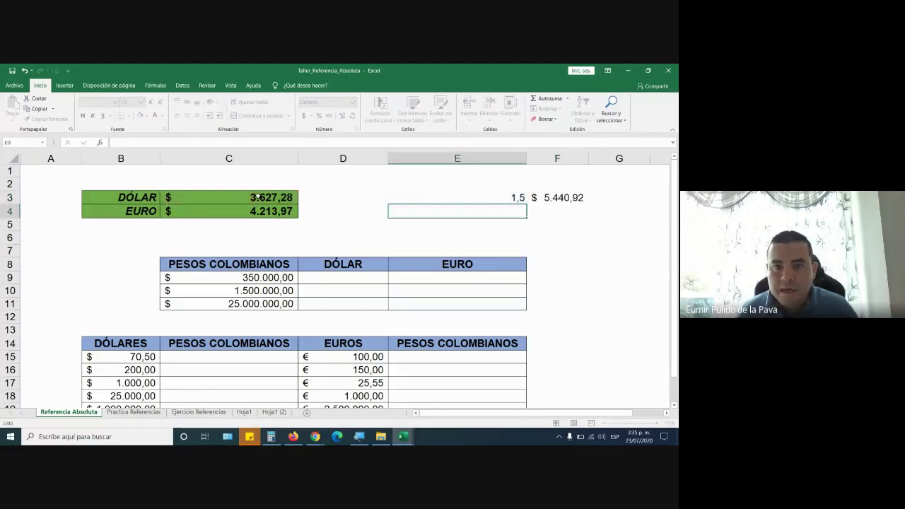
Review the trial formula in F3 and the 1,5 in E3, then delete both cells.
{"action": "left_click", "coordinate": [564, 201]}
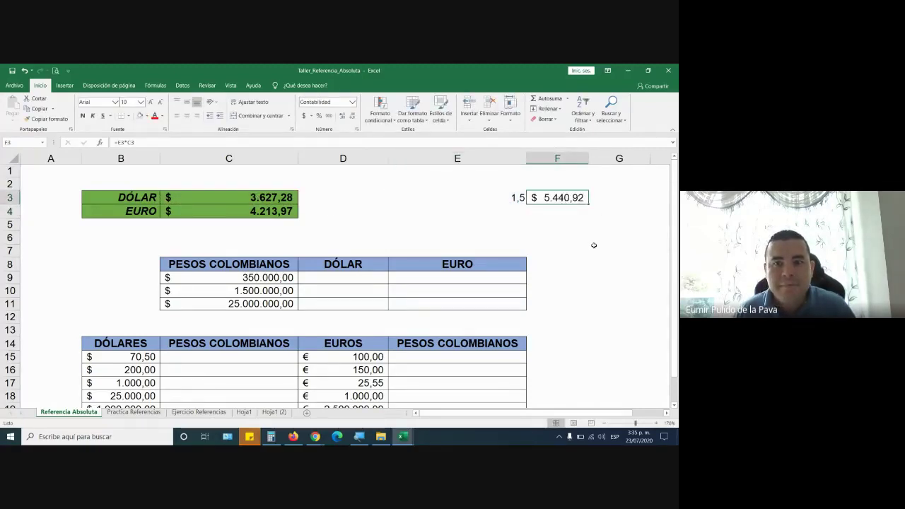
{"action": "left_click", "coordinate": [510, 203]}
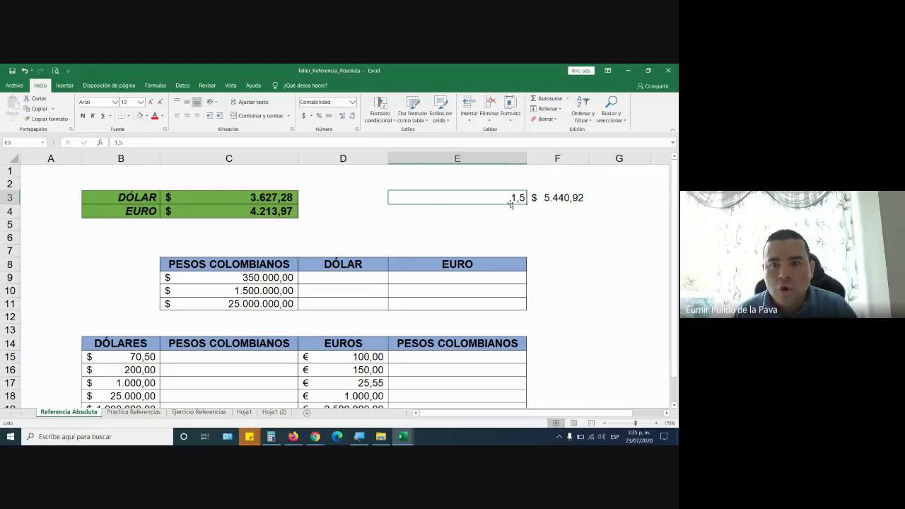
{"action": "left_click", "coordinate": [560, 199]}
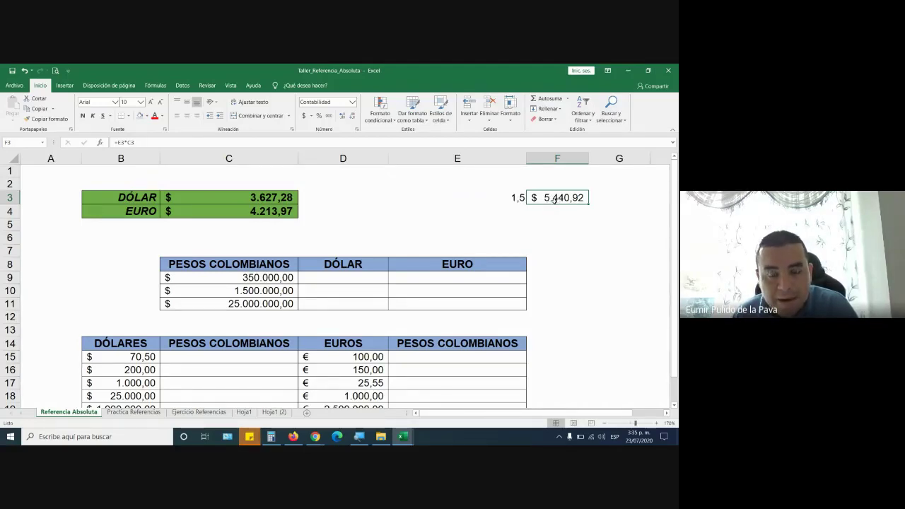
{"action": "left_click_drag", "start_coordinate": [513, 199], "coordinate": [572, 199]}
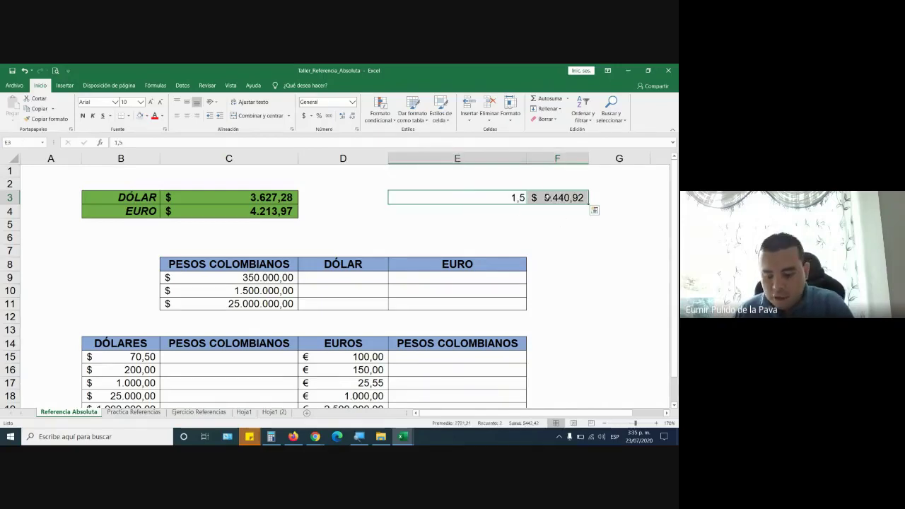
{"action": "key", "text": "Delete"}
{"action": "left_click", "coordinate": [286, 197]}
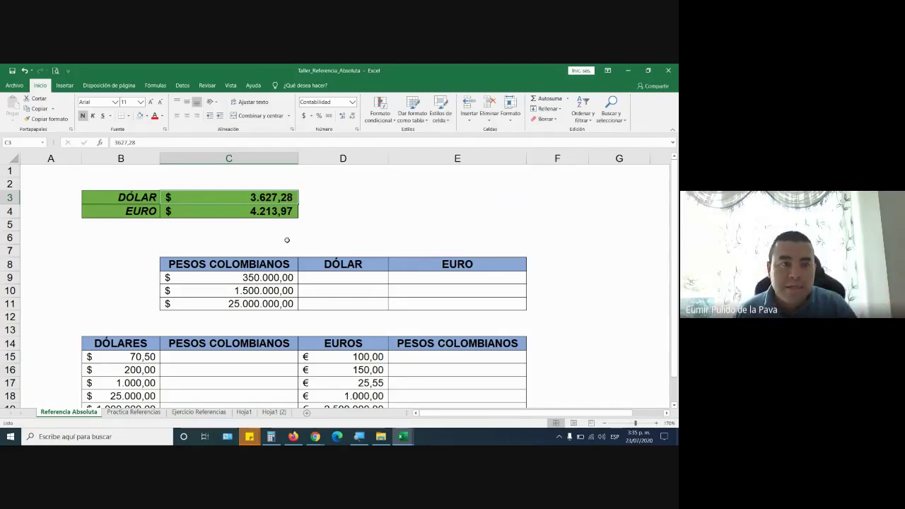
{"action": "left_click", "coordinate": [132, 202]}
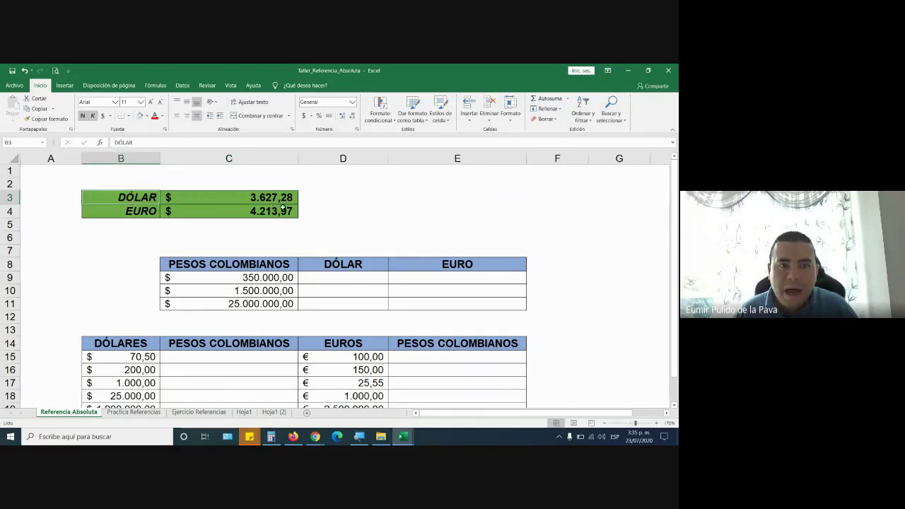
{"action": "left_click", "coordinate": [283, 208]}
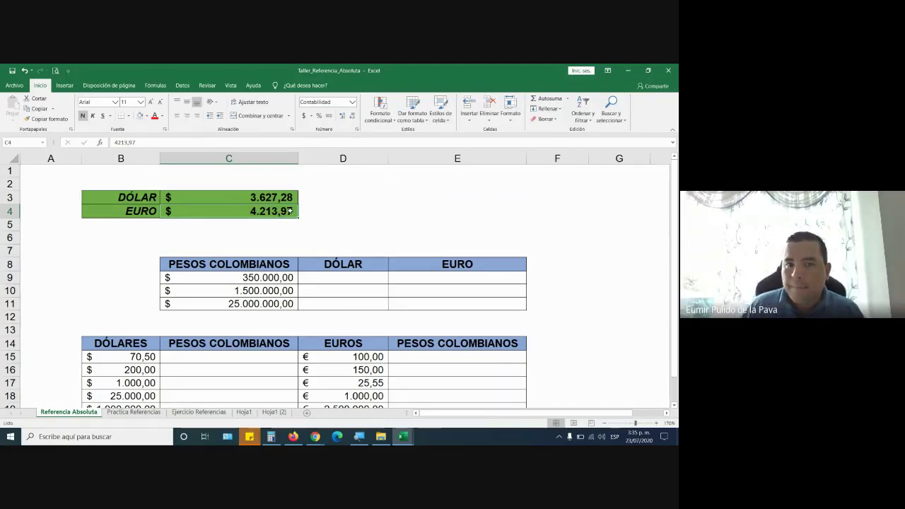
{"action": "scroll", "coordinate": [399, 305], "scroll_direction": "down", "scroll_amount": 5}
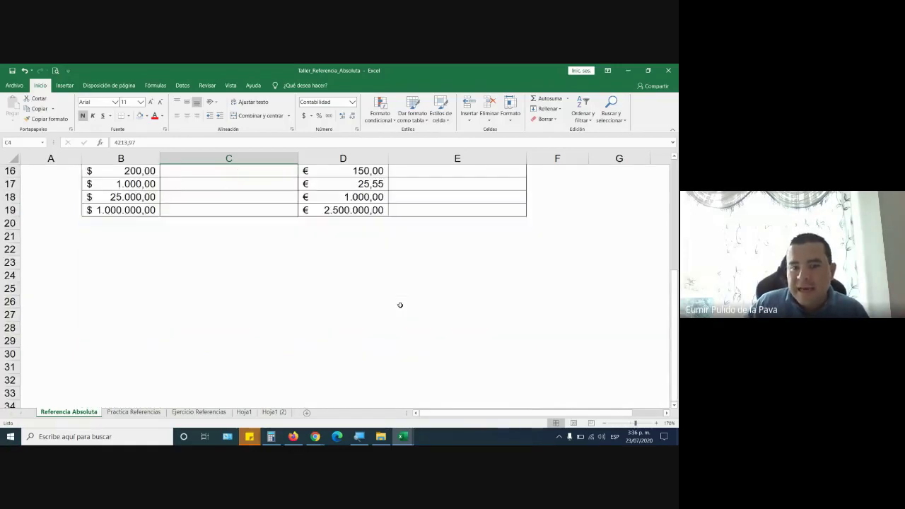
{"action": "scroll", "coordinate": [399, 305], "scroll_direction": "up", "scroll_amount": 5}
{"action": "scroll", "coordinate": [323, 269], "scroll_direction": "down", "scroll_amount": 1}
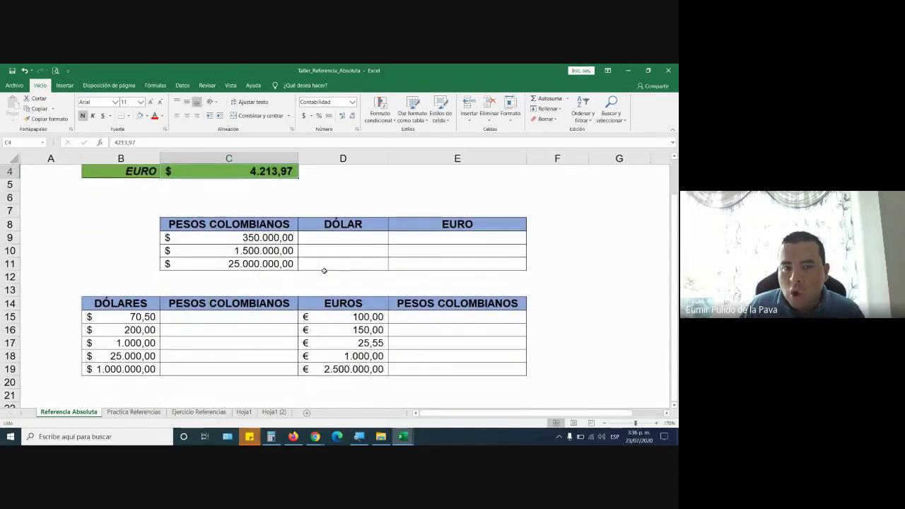
{"action": "left_click", "coordinate": [259, 238]}
{"action": "left_click_drag", "start_coordinate": [259, 239], "coordinate": [258, 264]}
{"action": "left_click", "coordinate": [338, 238]}
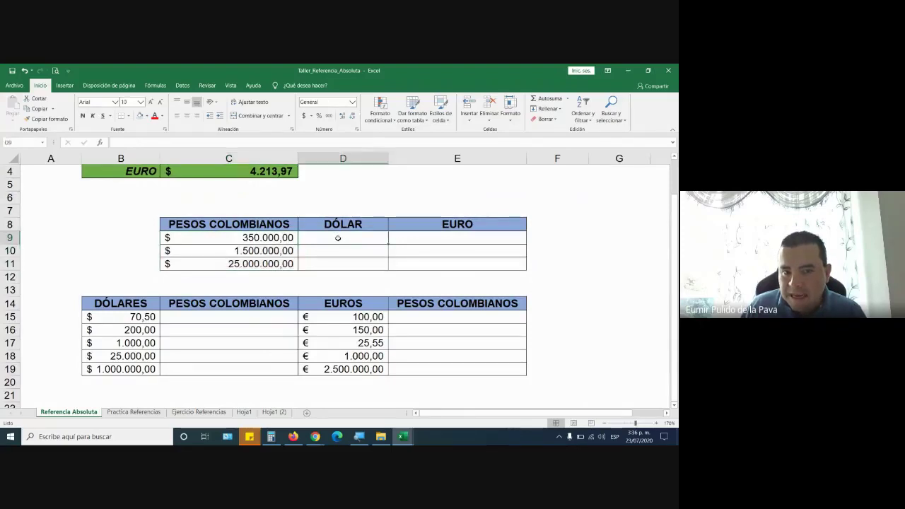
{"action": "left_click", "coordinate": [417, 237]}
{"action": "scroll", "coordinate": [417, 237], "scroll_direction": "up", "scroll_amount": 1}
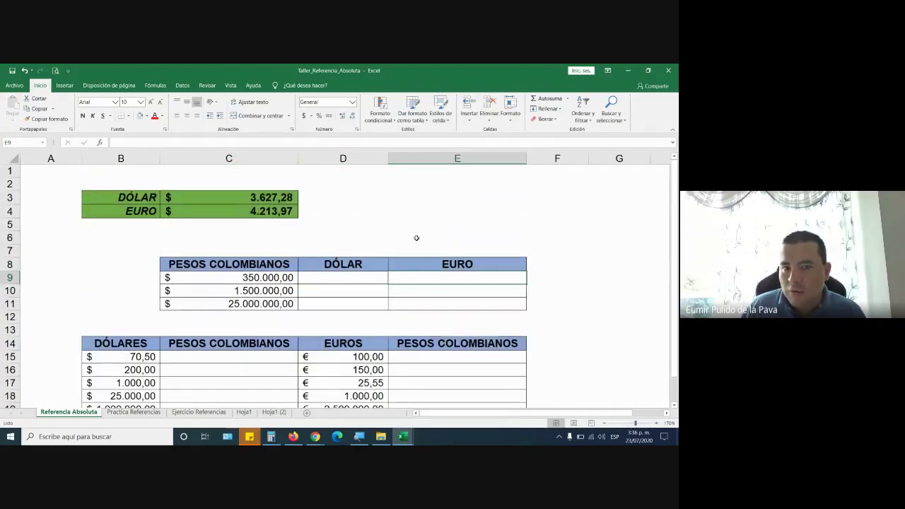
{"action": "left_click_drag", "start_coordinate": [63, 189], "coordinate": [308, 226]}
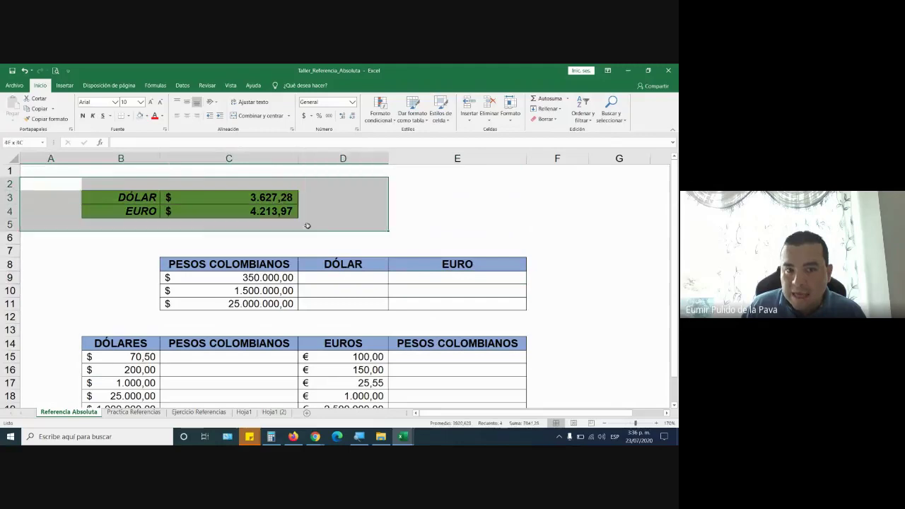
{"action": "left_click", "coordinate": [354, 284]}
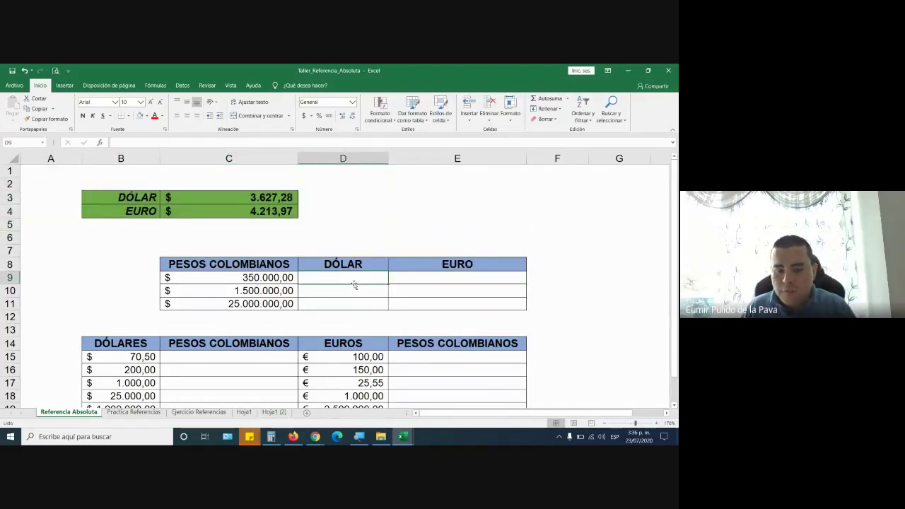
Build =C9/C3 in D9, dividing the 350.000,00 pesos by the dollar rate.
{"action": "type", "text": "="}
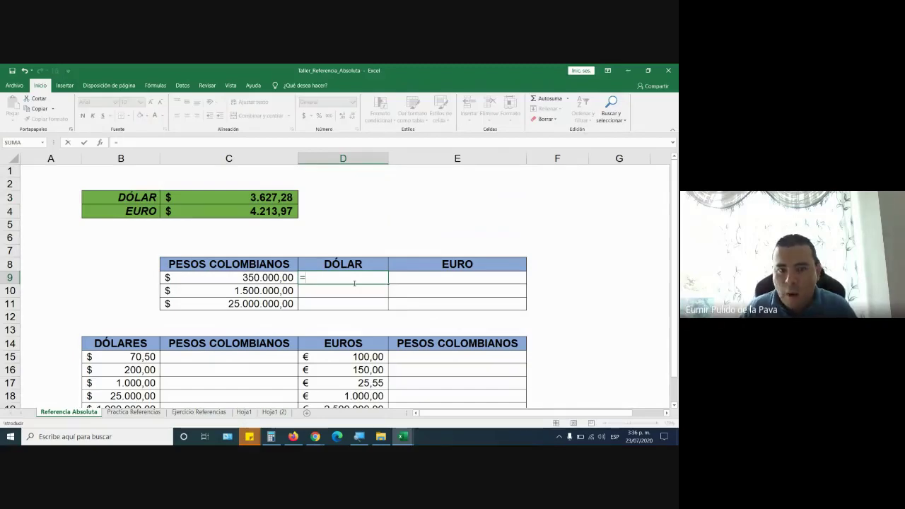
{"action": "left_click", "coordinate": [241, 278]}
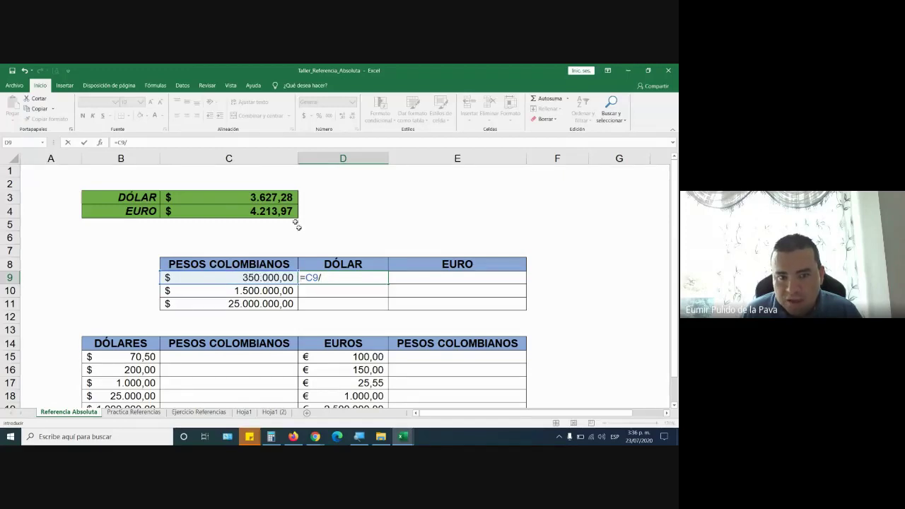
{"action": "left_click", "coordinate": [273, 197]}
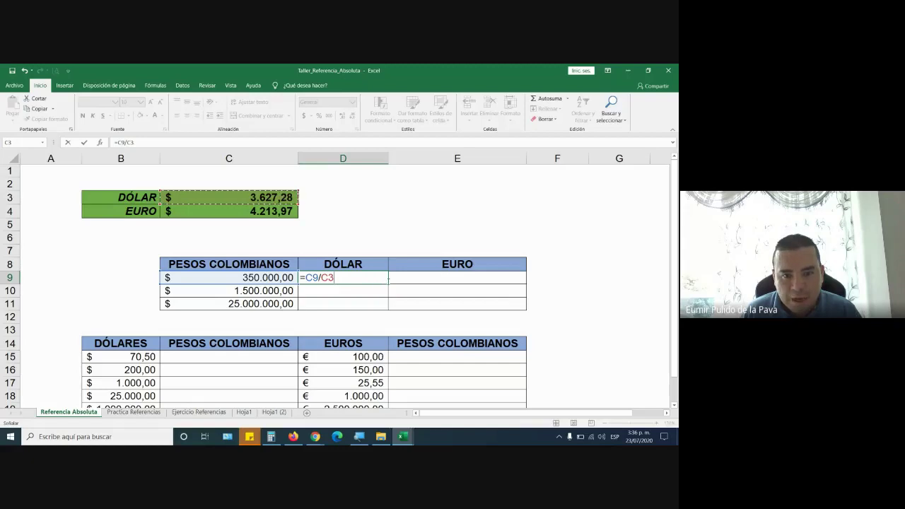
{"action": "left_click", "coordinate": [359, 436]}
{"action": "left_click", "coordinate": [321, 397]}
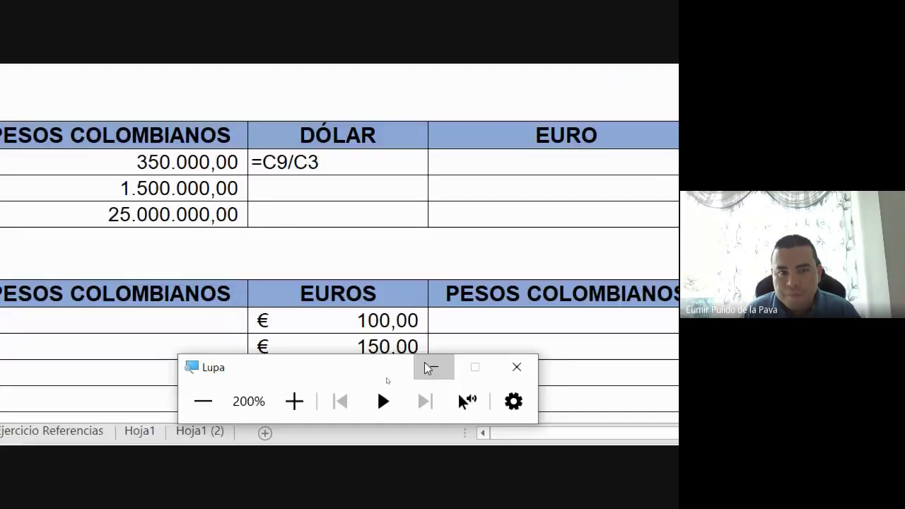
Fill the relative =C9/C3 down to D11 and inspect how the rate reference shifts.
{"action": "key", "text": "Return"}
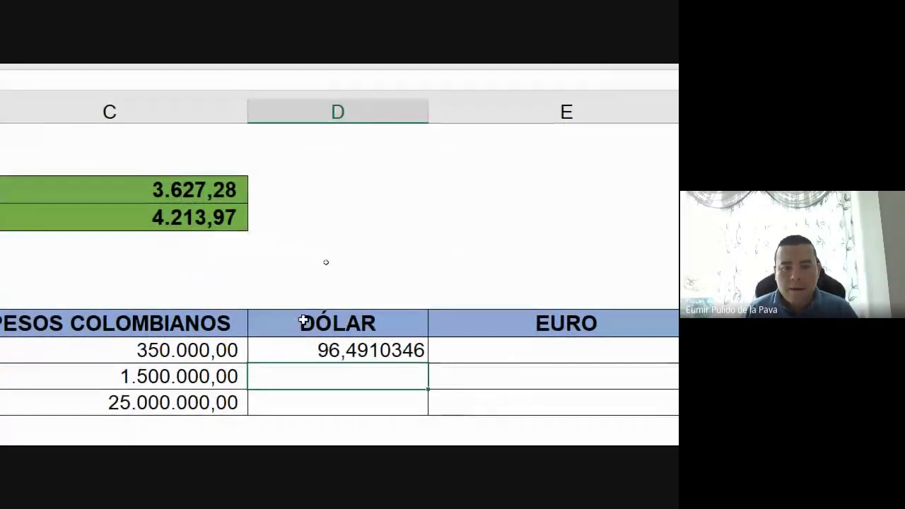
{"action": "left_click", "coordinate": [382, 350]}
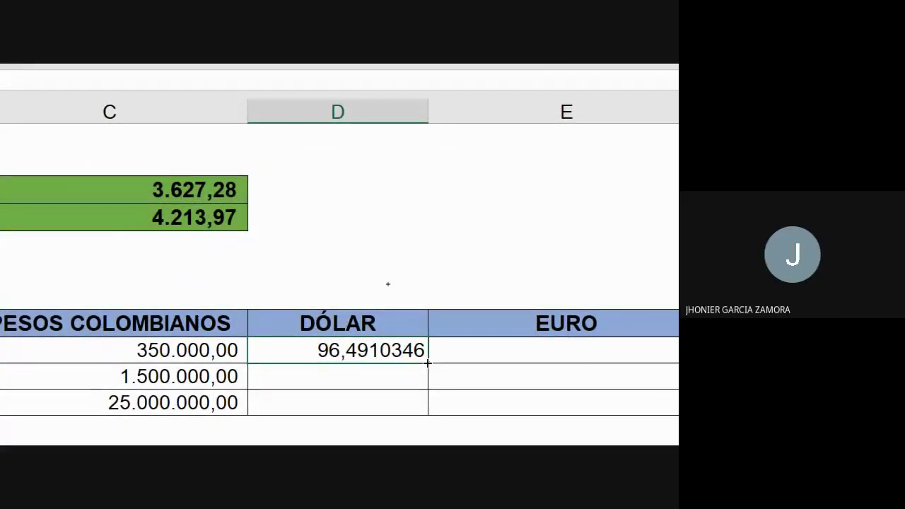
{"action": "left_click_drag", "start_coordinate": [427, 363], "coordinate": [430, 403]}
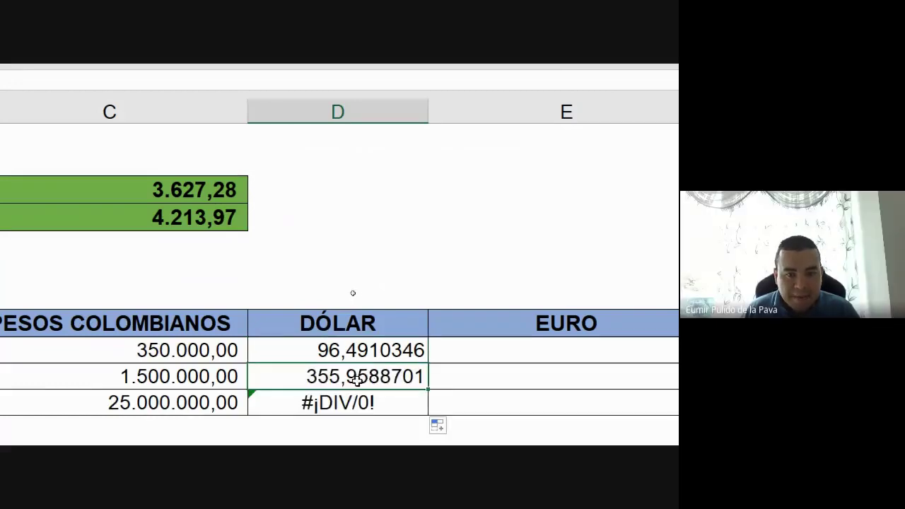
{"action": "double_click", "coordinate": [345, 380]}
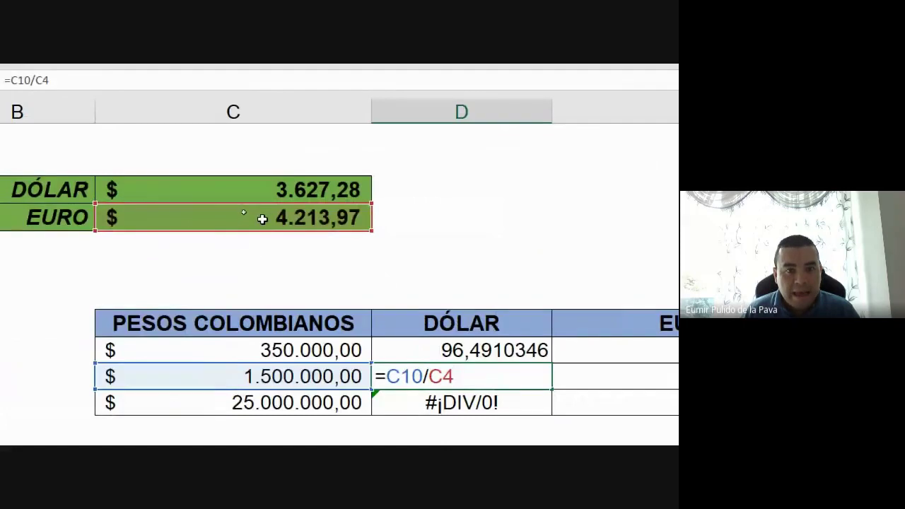
{"action": "left_click", "coordinate": [465, 386]}
{"action": "double_click", "coordinate": [465, 385]}
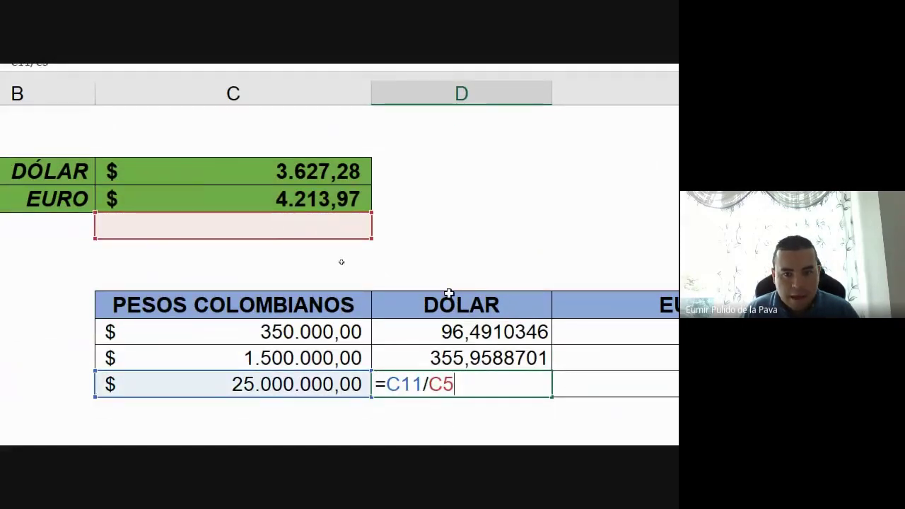
{"action": "key", "text": "Return"}
{"action": "left_click", "coordinate": [451, 359]}
{"action": "double_click", "coordinate": [462, 360]}
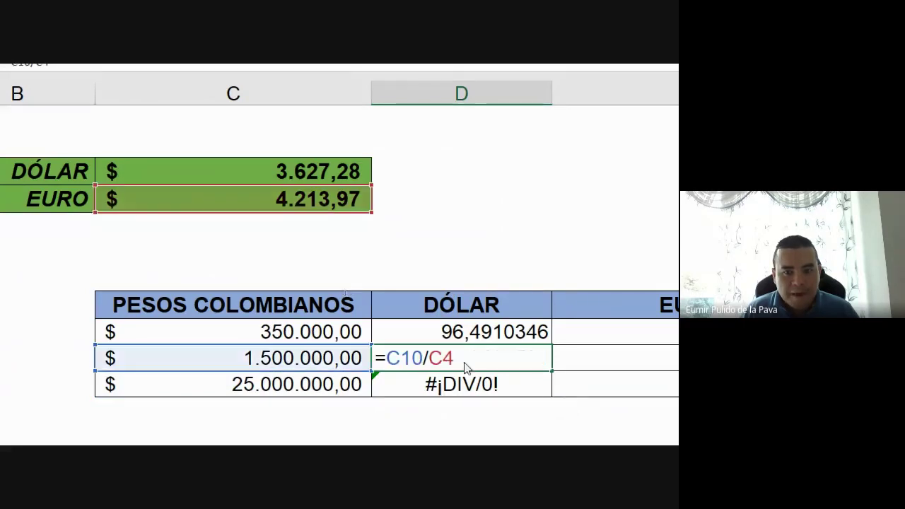
{"action": "key", "text": "Return"}
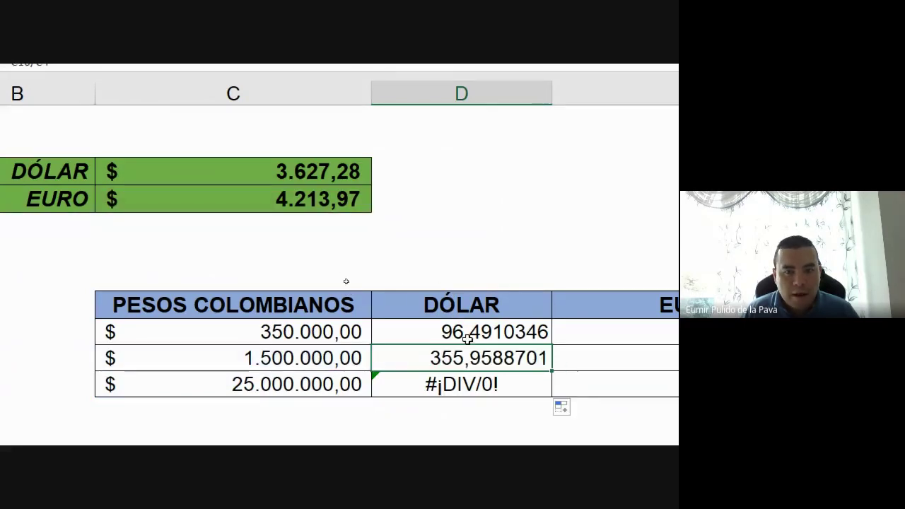
Change D9 to =C9/$C$3 and refill down to D11 for correct dollar values.
{"action": "double_click", "coordinate": [452, 332]}
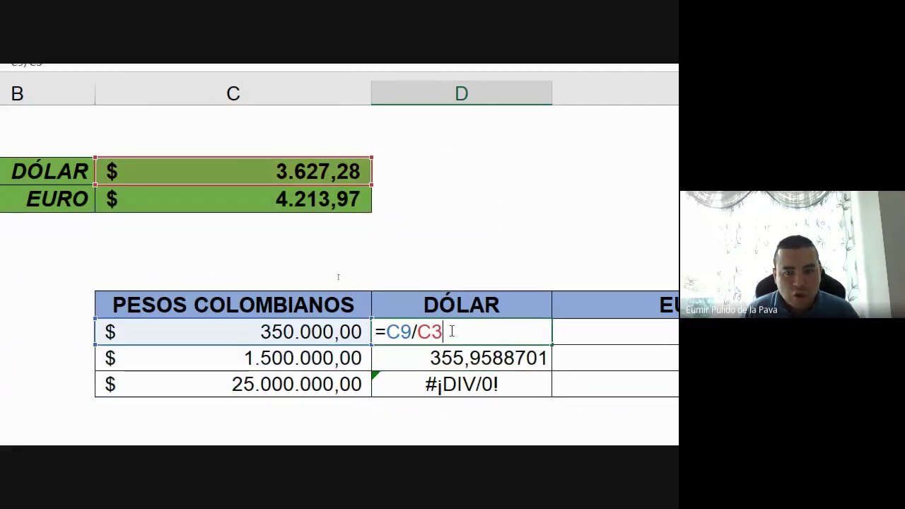
{"action": "key", "text": "F4"}
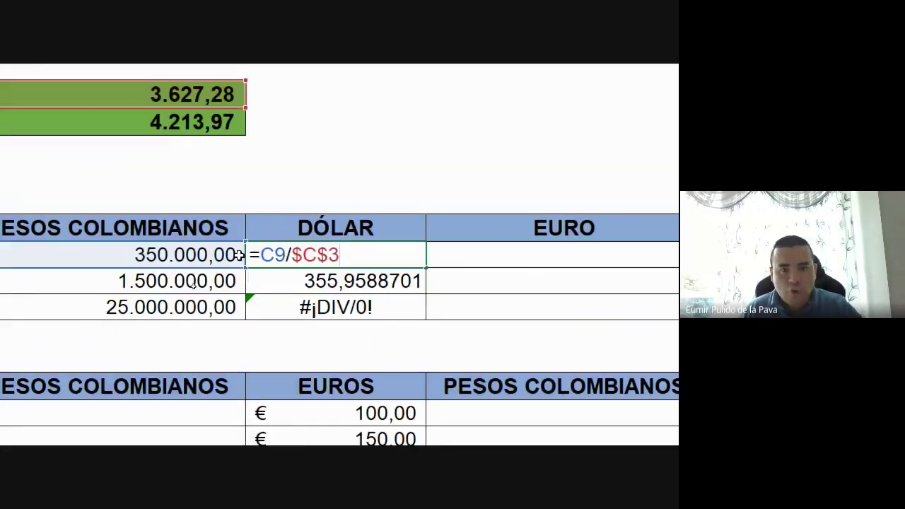
{"action": "key", "text": "Return"}
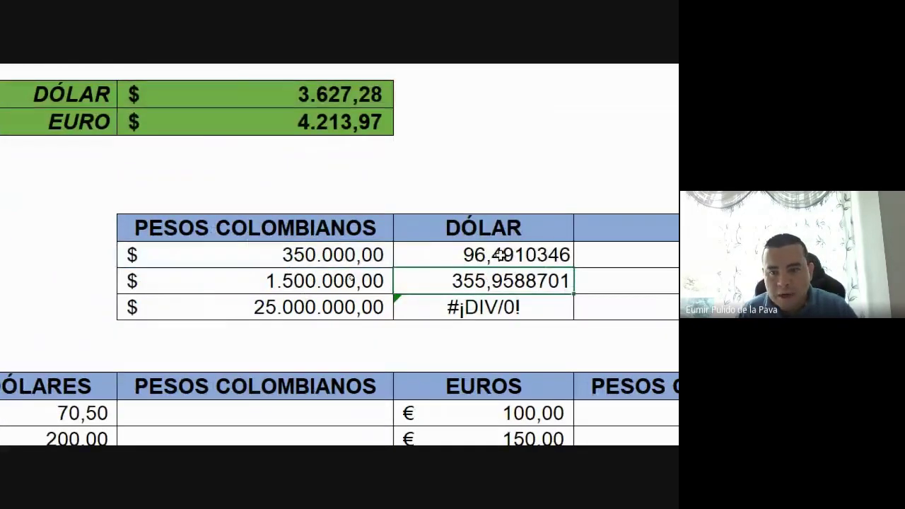
{"action": "left_click", "coordinate": [499, 254]}
{"action": "left_click_drag", "start_coordinate": [573, 268], "coordinate": [562, 319]}
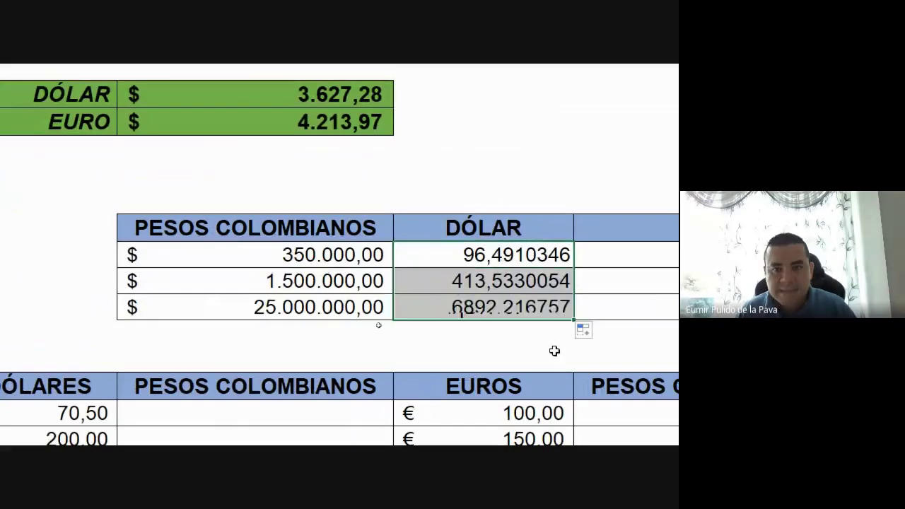
{"action": "left_click", "coordinate": [289, 256]}
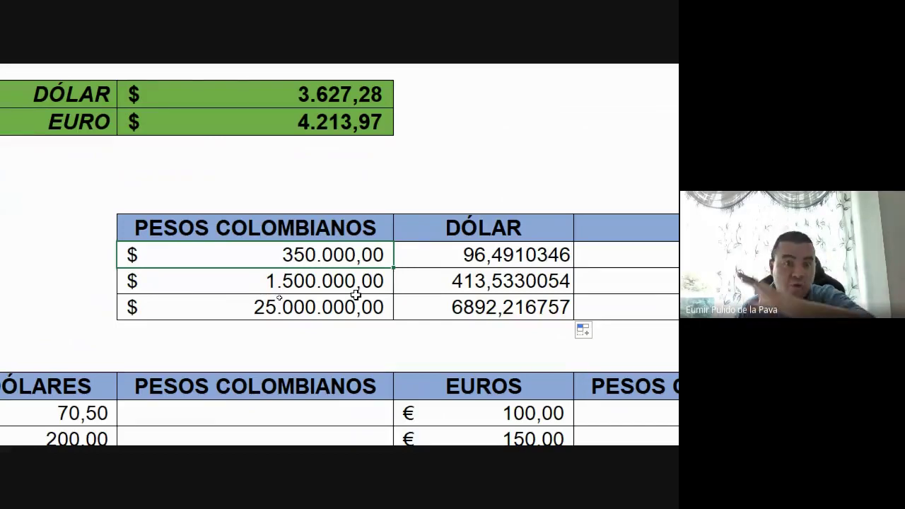
{"action": "left_click", "coordinate": [446, 264]}
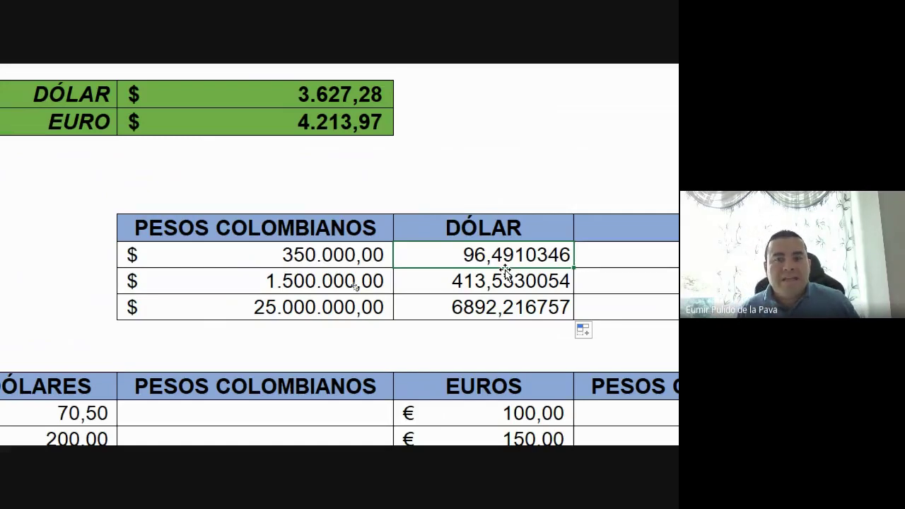
{"action": "scroll", "coordinate": [399, 382], "scroll_direction": "right", "scroll_amount": 5}
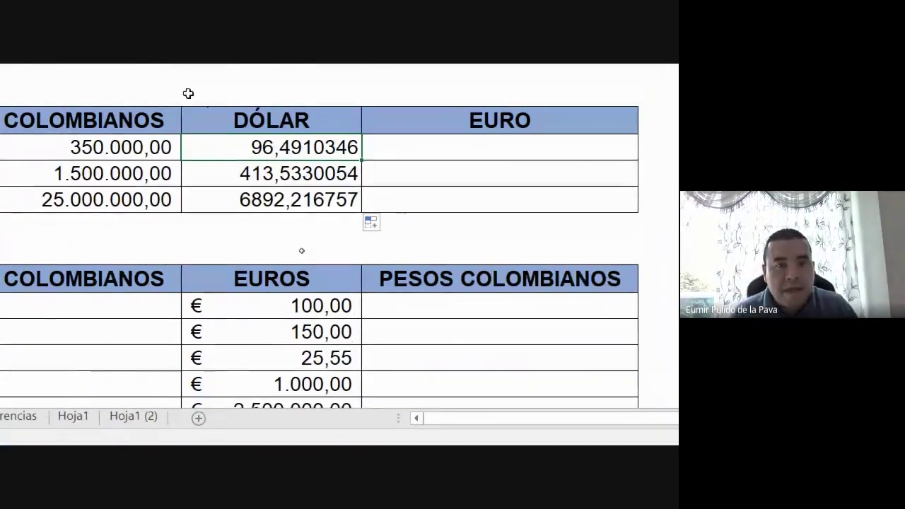
{"action": "left_click", "coordinate": [239, 155]}
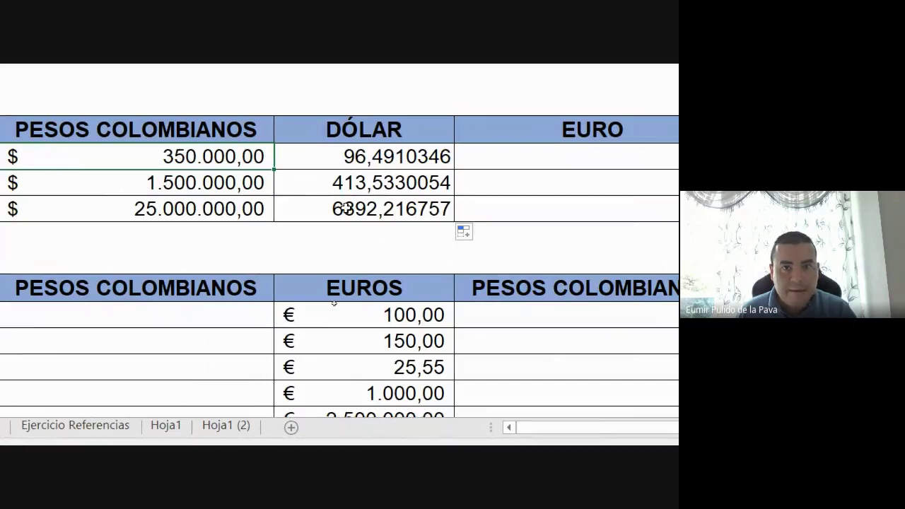
{"action": "left_click", "coordinate": [182, 184]}
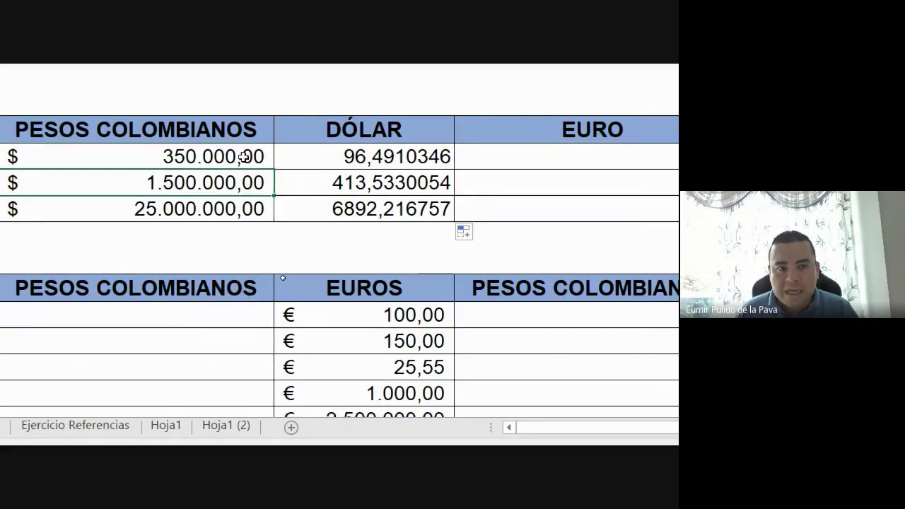
{"action": "left_click_drag", "start_coordinate": [244, 157], "coordinate": [242, 211]}
Drop the peso amounts' decimals and format dollar results as Número with two decimals (96,49, 413,53, 6892,22).
{"action": "scroll", "coordinate": [245, 79], "scroll_direction": "up", "scroll_amount": 2}
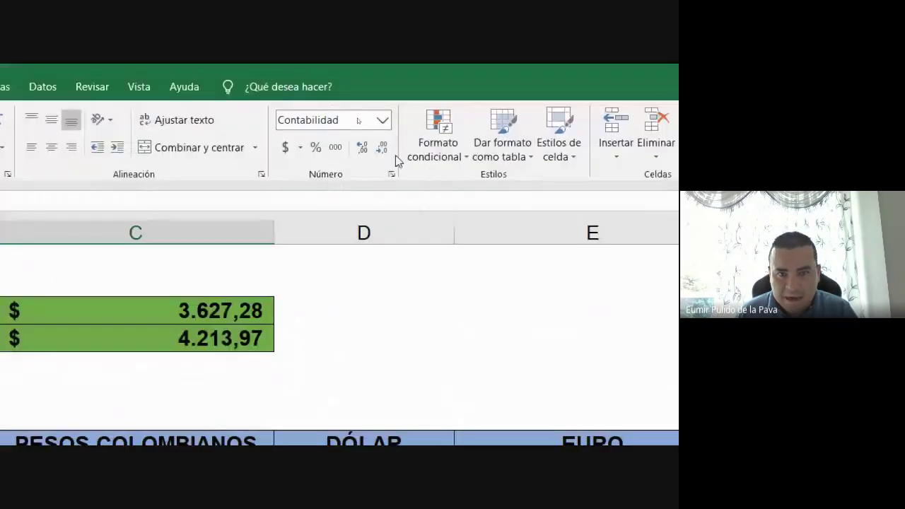
{"action": "left_click", "coordinate": [384, 145]}
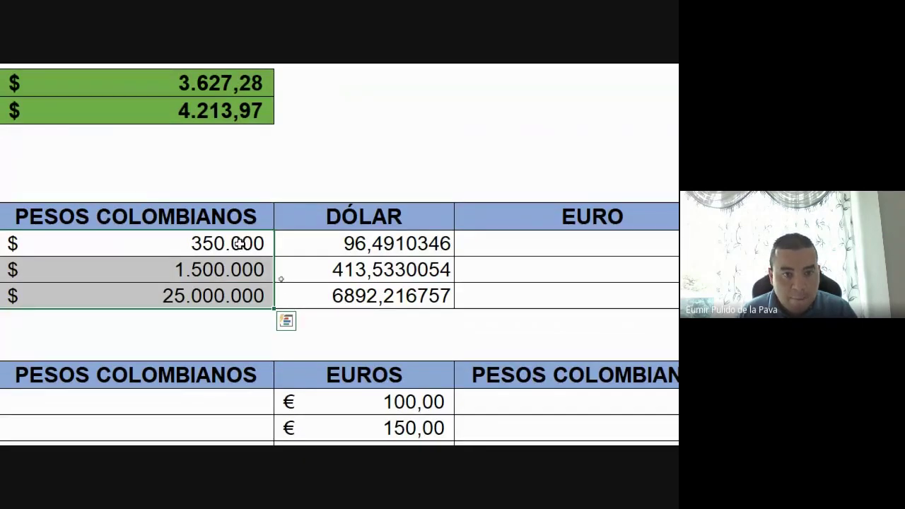
{"action": "left_click_drag", "start_coordinate": [387, 261], "coordinate": [382, 292]}
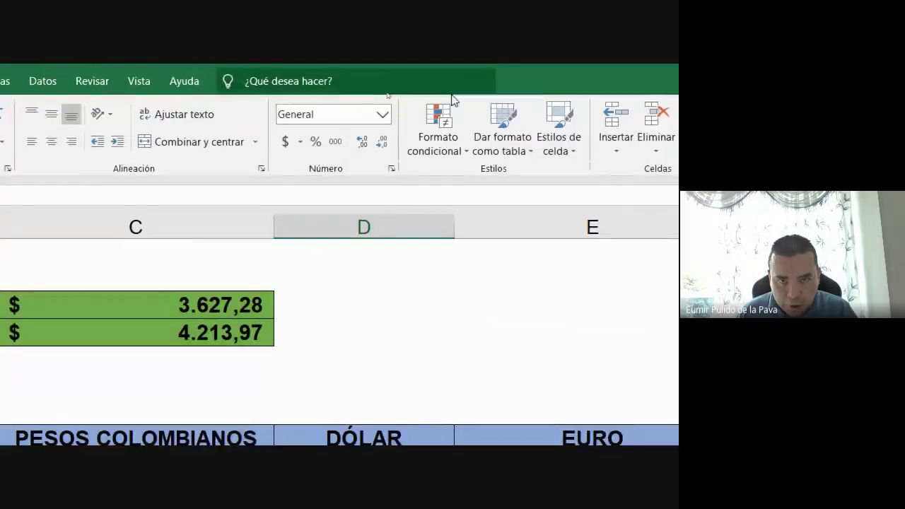
{"action": "left_click", "coordinate": [386, 143]}
{"action": "left_click", "coordinate": [386, 143]}
{"action": "left_click", "coordinate": [386, 144]}
{"action": "left_click", "coordinate": [386, 143]}
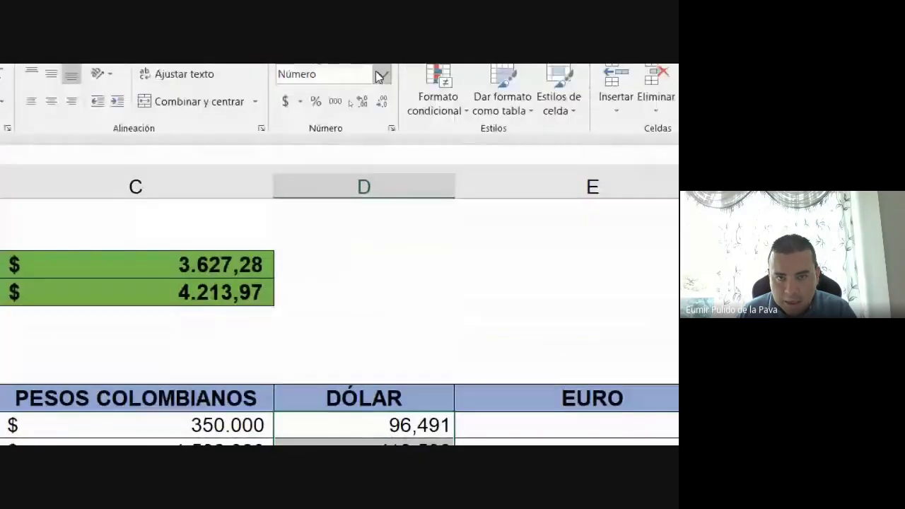
{"action": "left_click", "coordinate": [381, 103]}
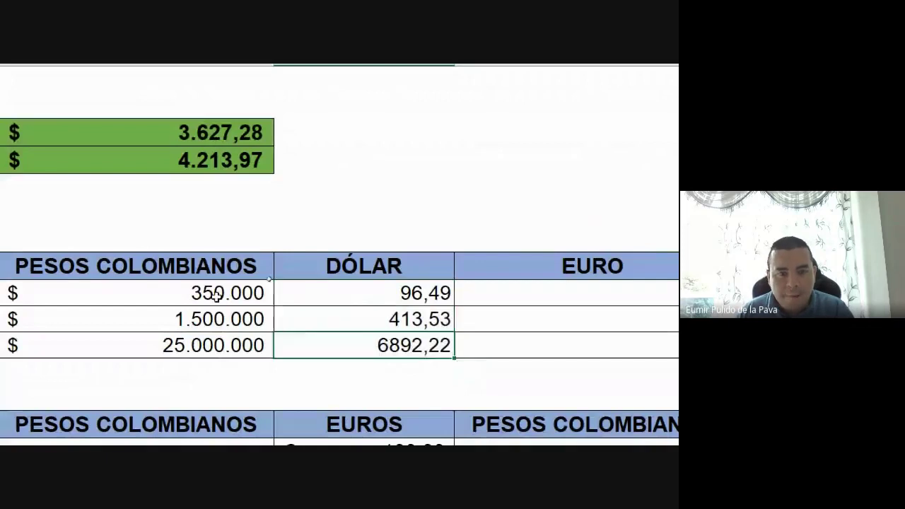
{"action": "left_click_drag", "start_coordinate": [212, 293], "coordinate": [214, 345]}
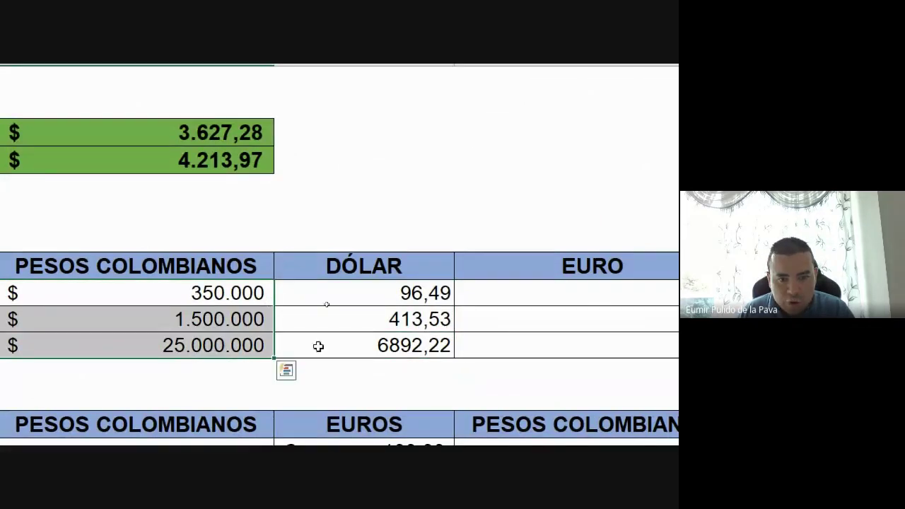
{"action": "left_click", "coordinate": [362, 342]}
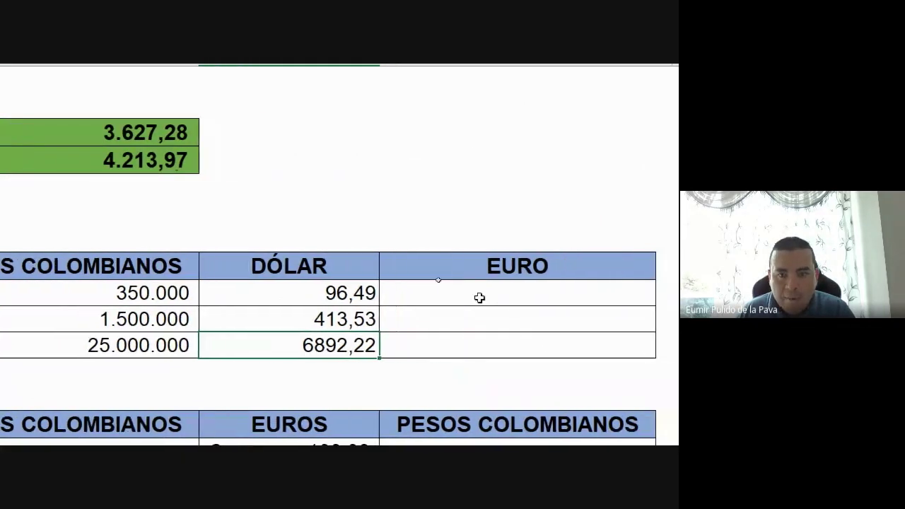
Enter =C9/C$4 in E9 and fill it down to E11.
{"action": "left_click", "coordinate": [476, 299]}
{"action": "type", "text": "="}
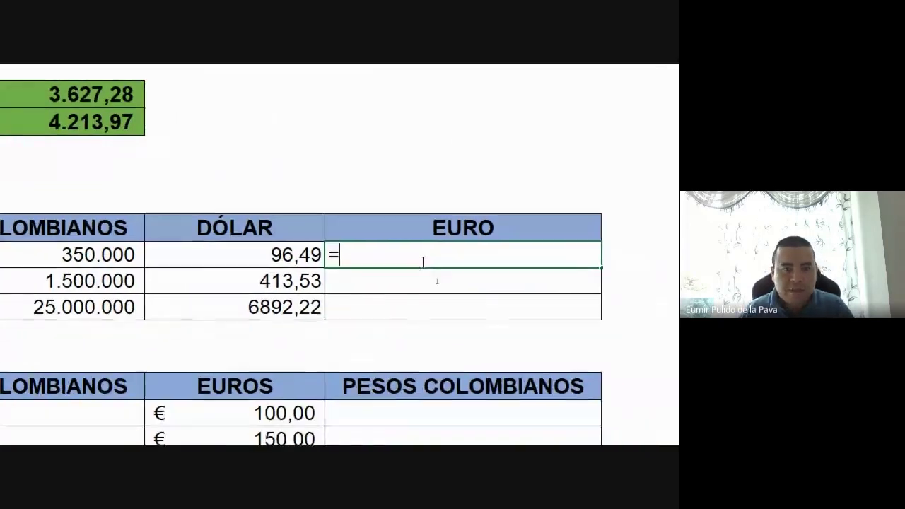
{"action": "left_click", "coordinate": [184, 259]}
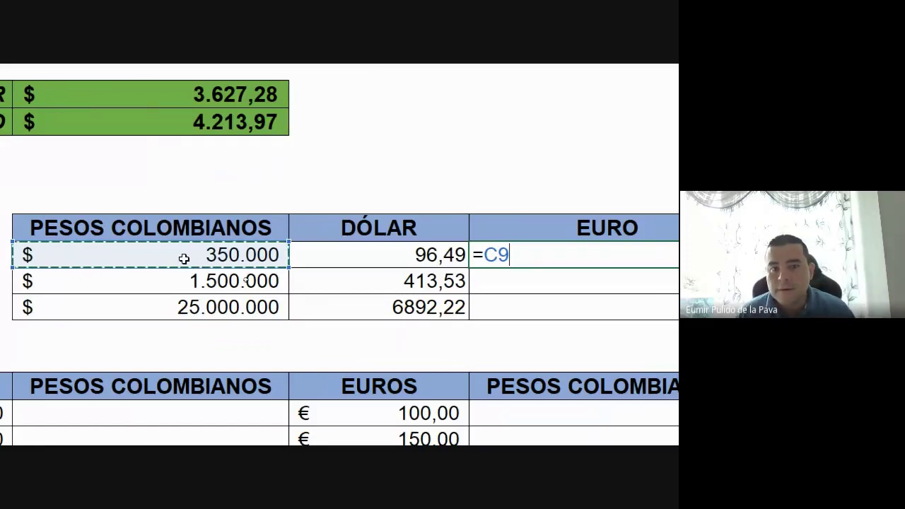
{"action": "type", "text": "/"}
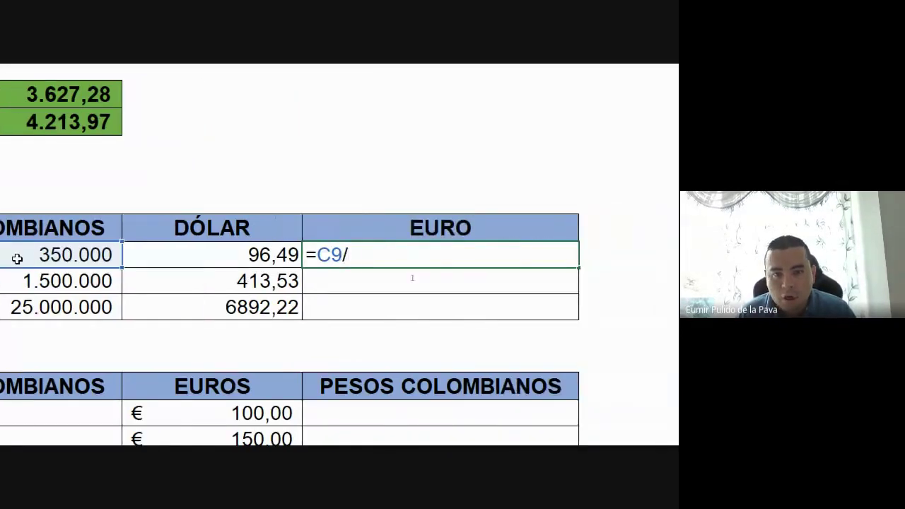
{"action": "left_click", "coordinate": [232, 117]}
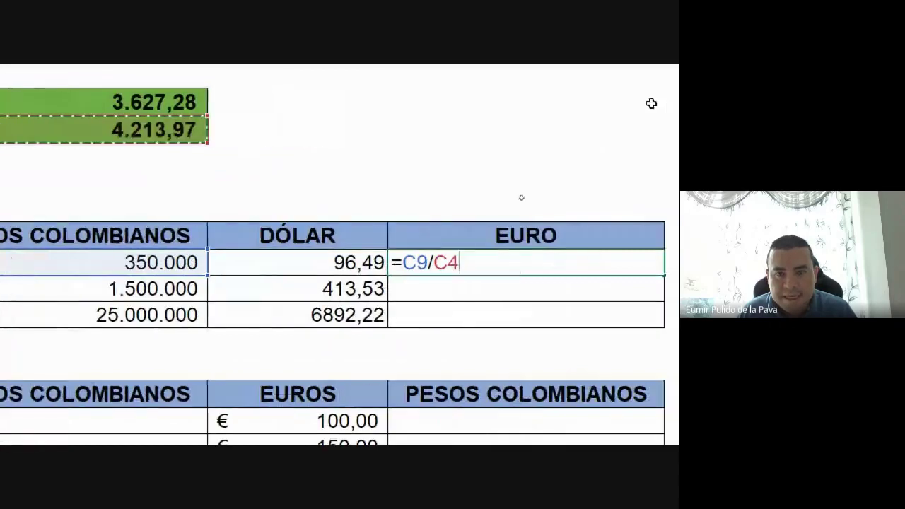
{"action": "key", "text": "F4"}
{"action": "key", "text": "F4"}
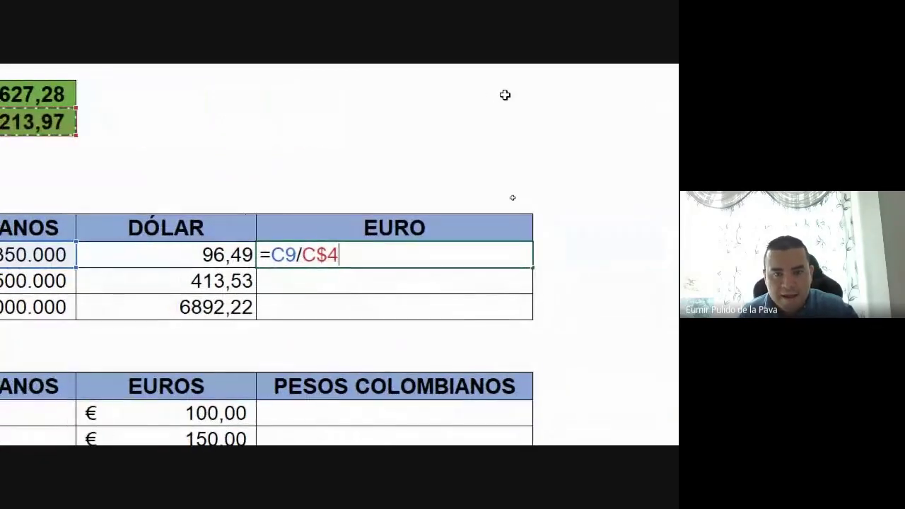
{"action": "key", "text": "Return"}
{"action": "left_click", "coordinate": [506, 256]}
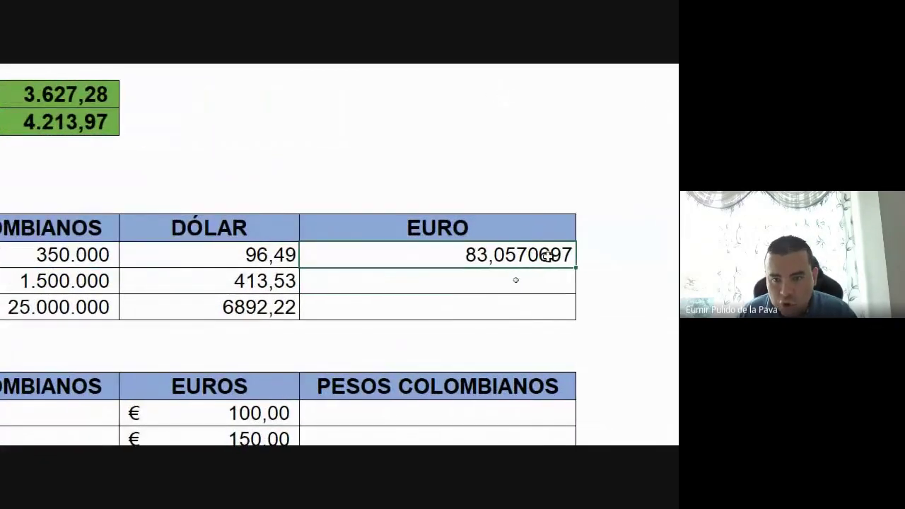
{"action": "left_click_drag", "start_coordinate": [576, 270], "coordinate": [577, 318]}
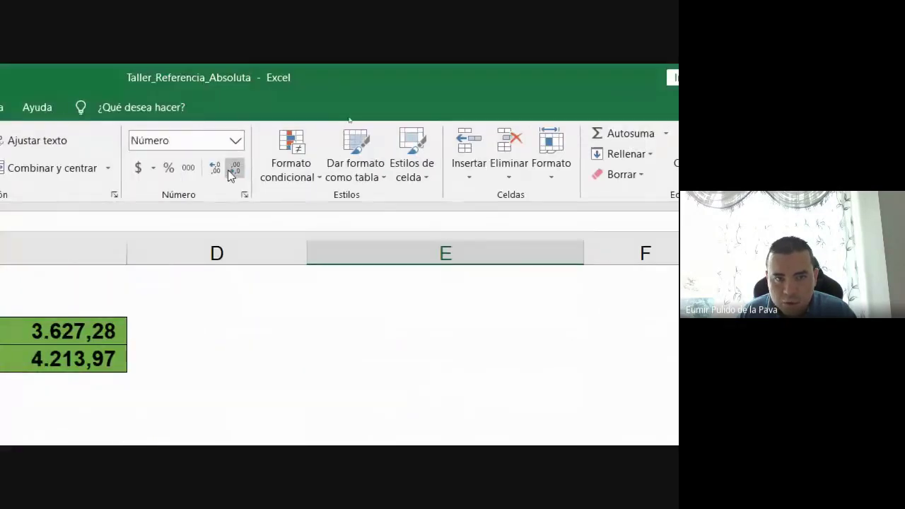
Show the euro results with two decimals and check 83,06 against the 4.213,97 rate.
{"action": "left_click", "coordinate": [235, 170]}
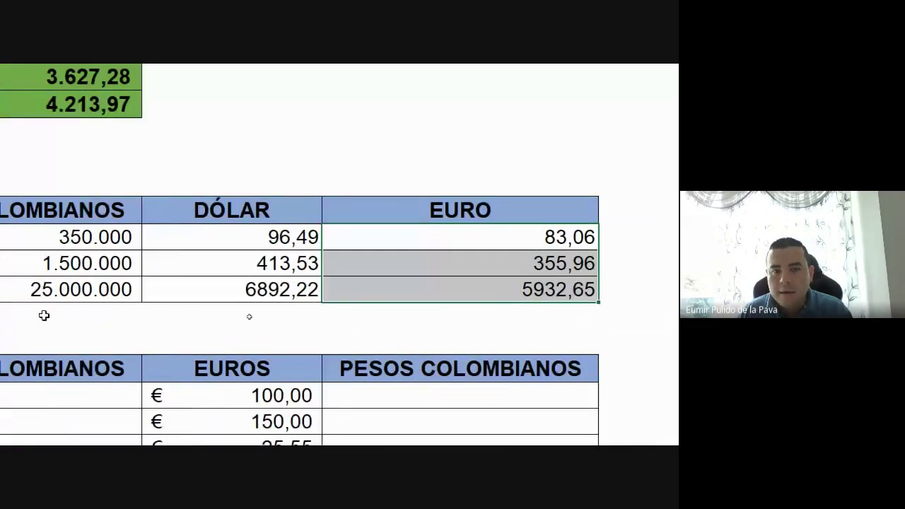
{"action": "left_click", "coordinate": [595, 244]}
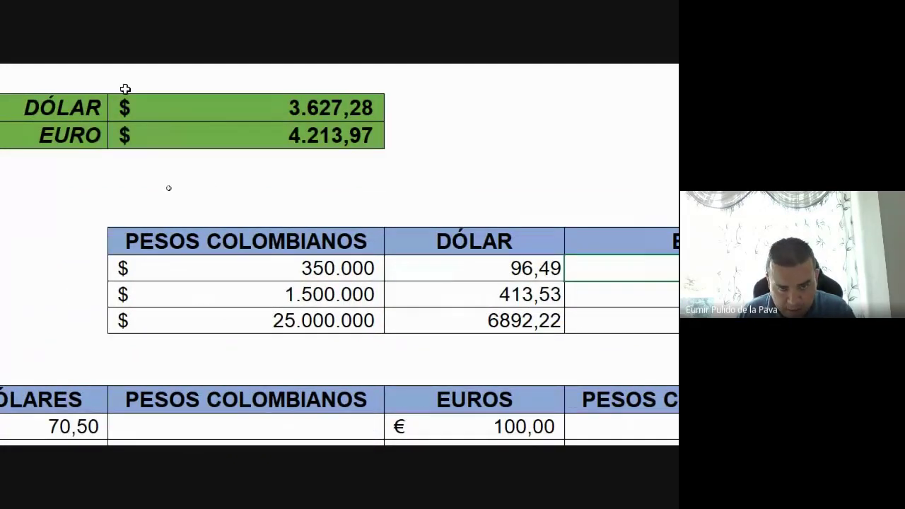
{"action": "left_click", "coordinate": [326, 133]}
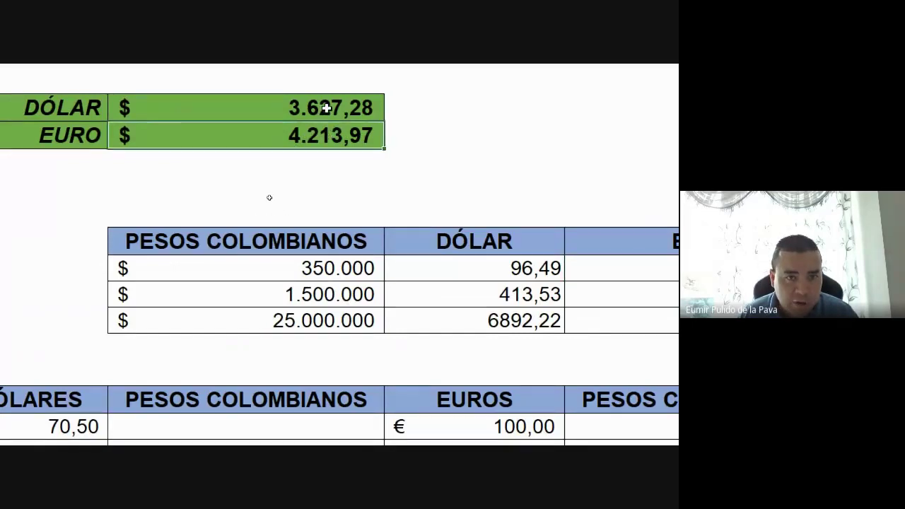
{"action": "left_click", "coordinate": [529, 276]}
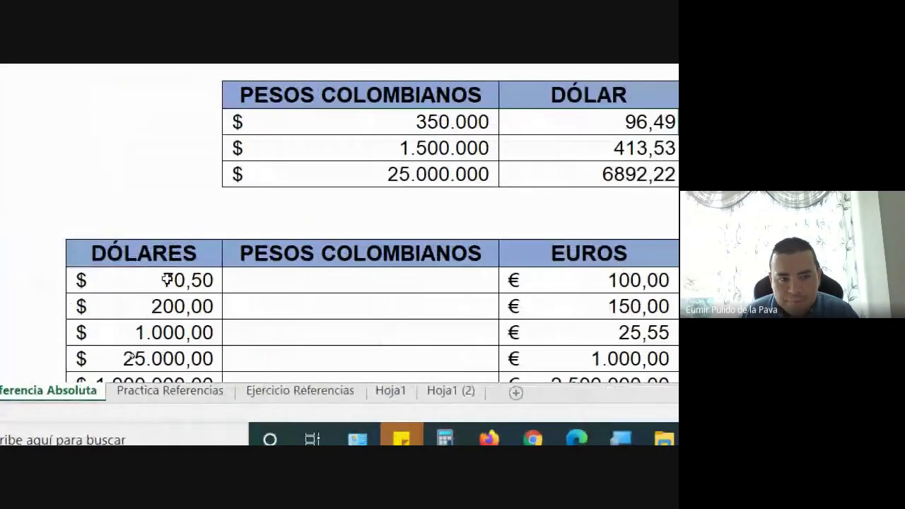
Enter =B15*C$3 in C15 (70,50 dollars giving 255723,24) and fill it down to C19.
{"action": "left_click", "coordinate": [168, 281]}
{"action": "left_click", "coordinate": [305, 283]}
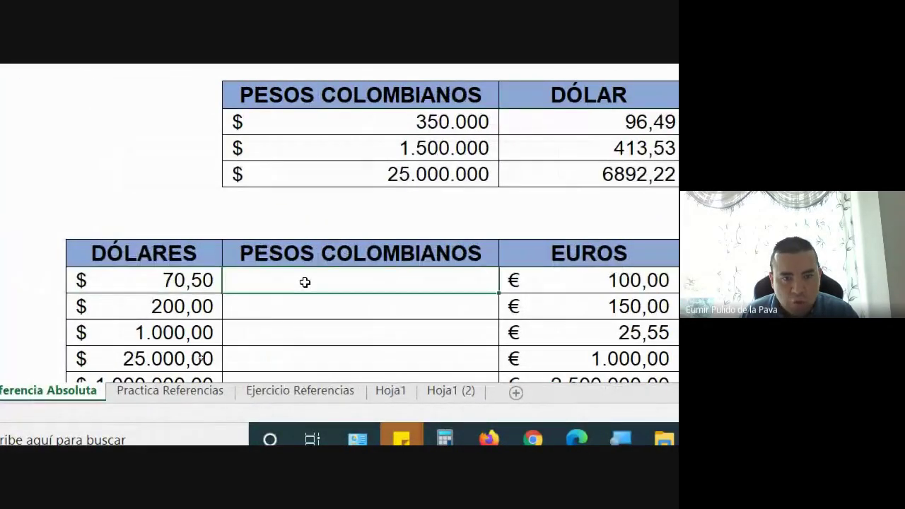
{"action": "type", "text": "="}
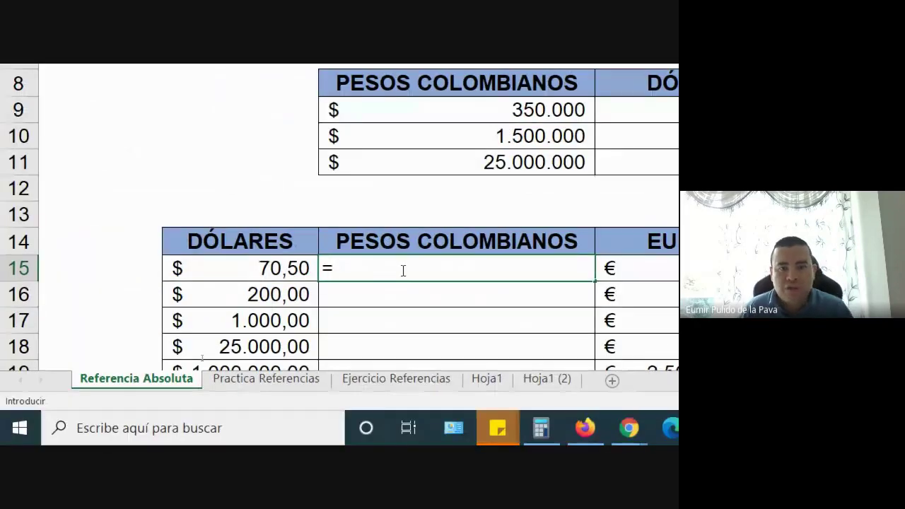
{"action": "left_click", "coordinate": [267, 273]}
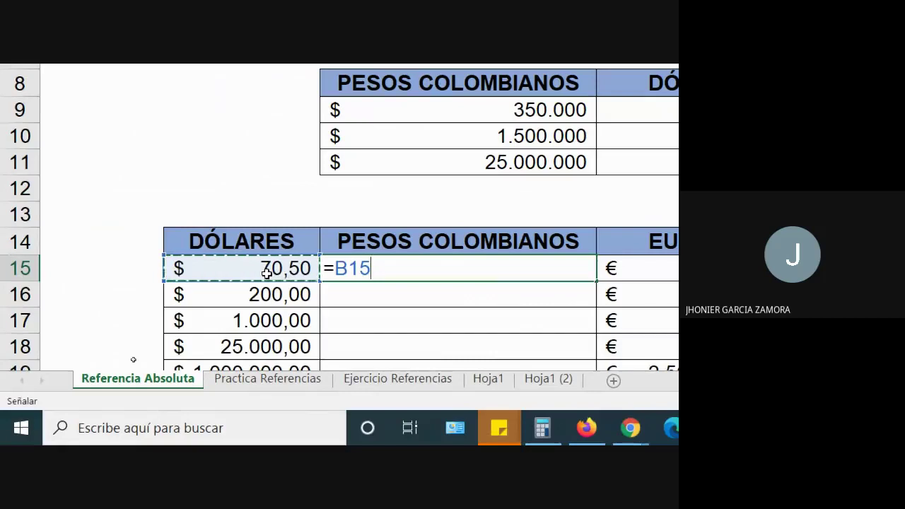
{"action": "type", "text": "*"}
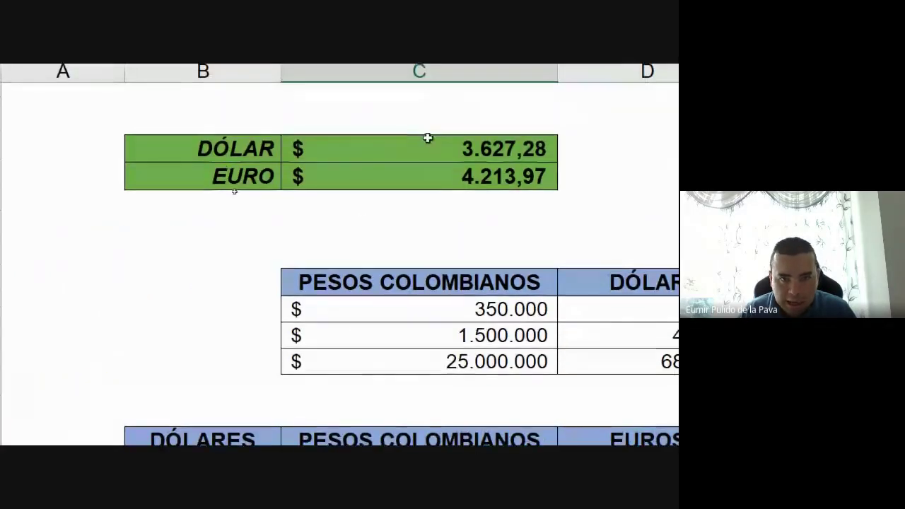
{"action": "left_click", "coordinate": [488, 148]}
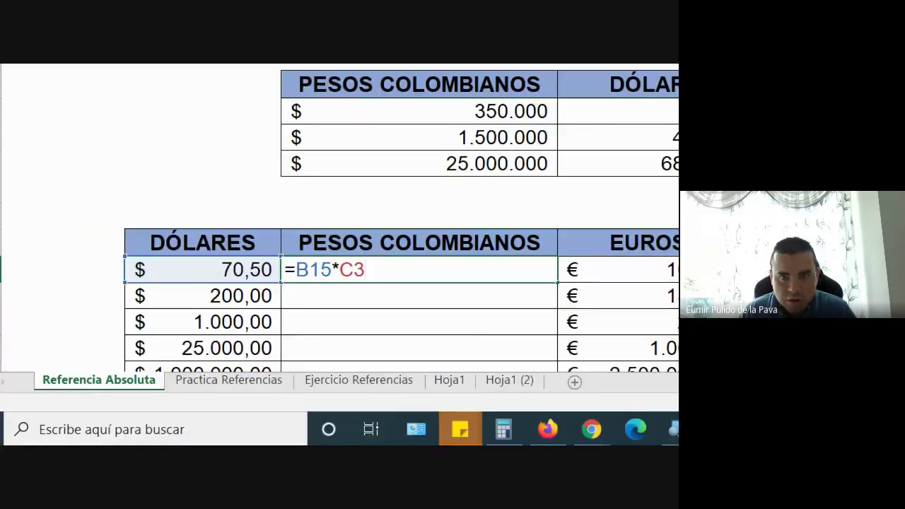
{"action": "key", "text": "F4"}
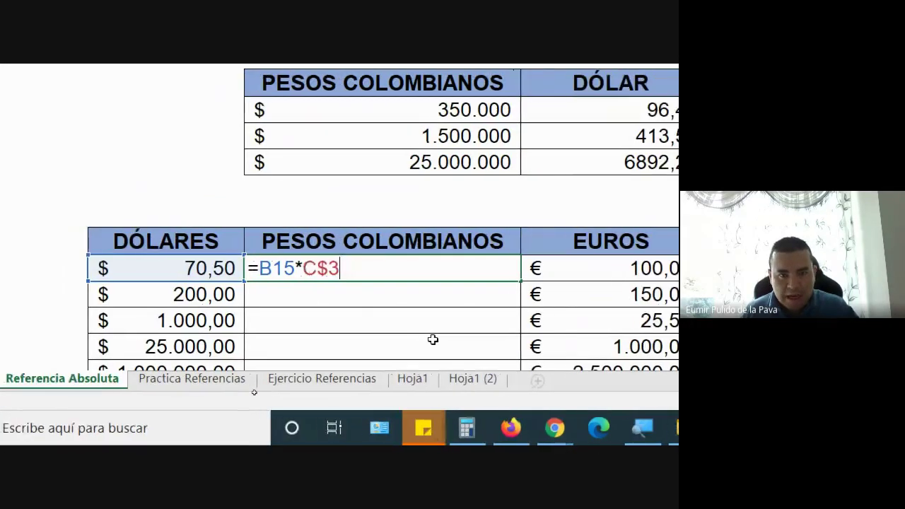
{"action": "key", "text": "Return"}
{"action": "left_click", "coordinate": [469, 273]}
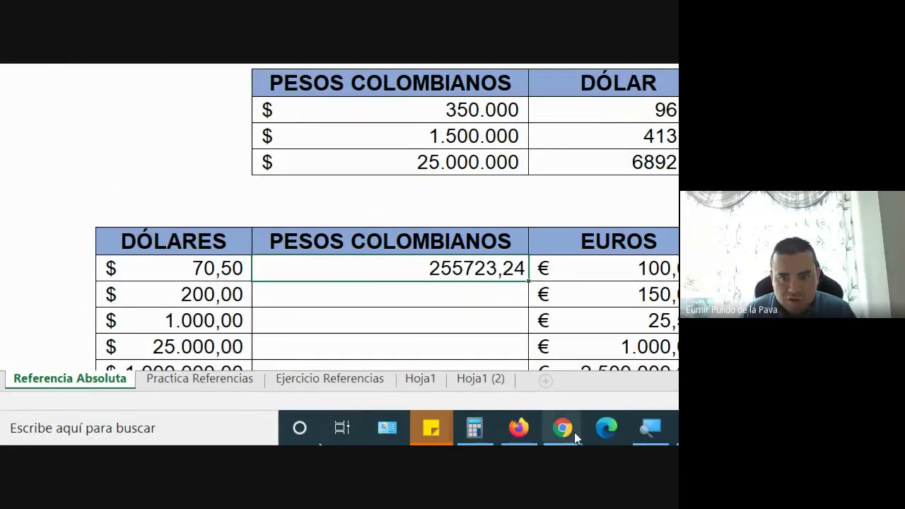
{"action": "scroll", "coordinate": [497, 329], "scroll_direction": "down", "scroll_amount": 1}
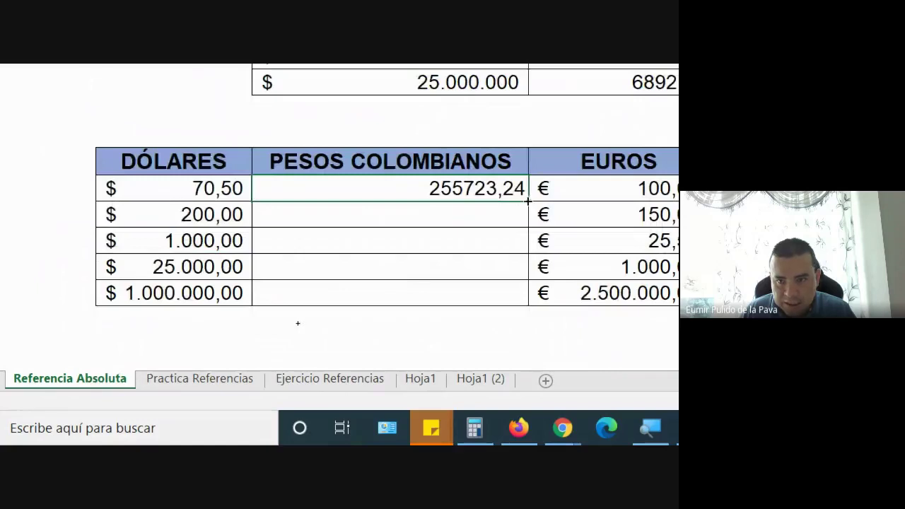
{"action": "left_click_drag", "start_coordinate": [528, 201], "coordinate": [522, 310]}
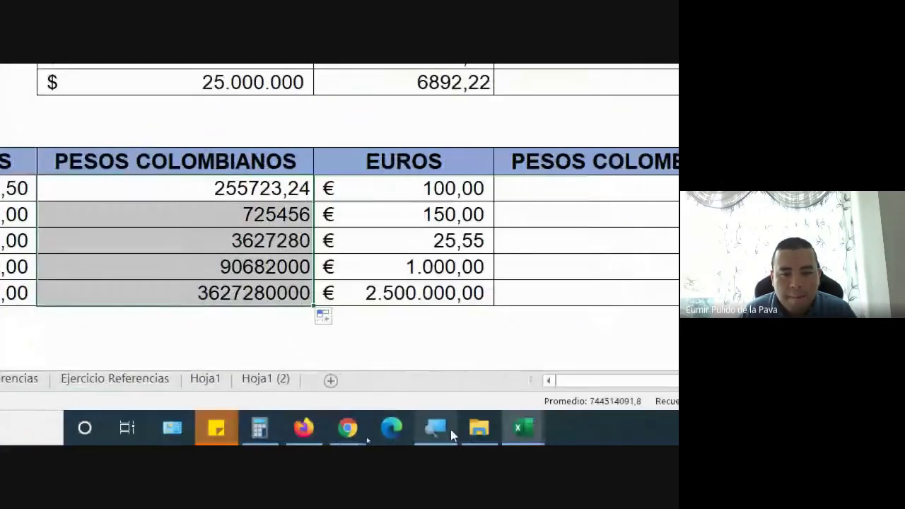
Reset the magnifier to 100% and review the converted peso results in C15:C19.
{"action": "left_click", "coordinate": [450, 429]}
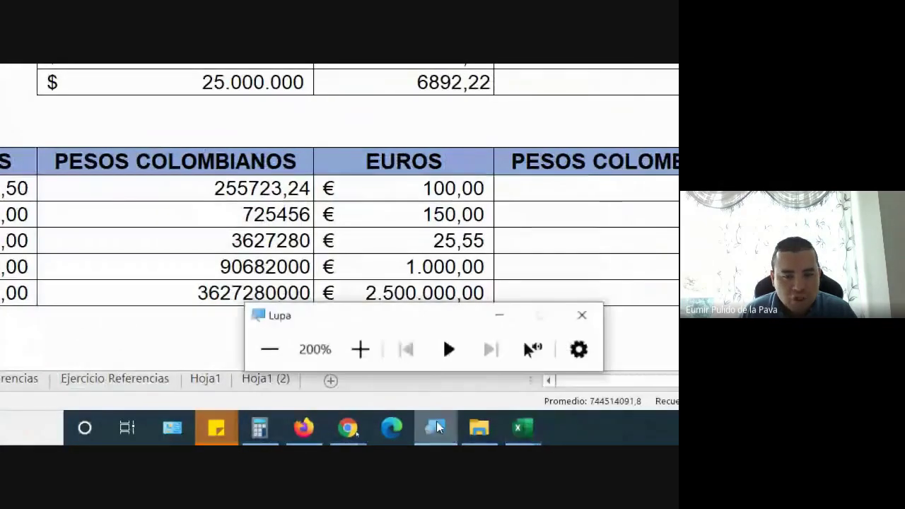
{"action": "left_click", "coordinate": [269, 347]}
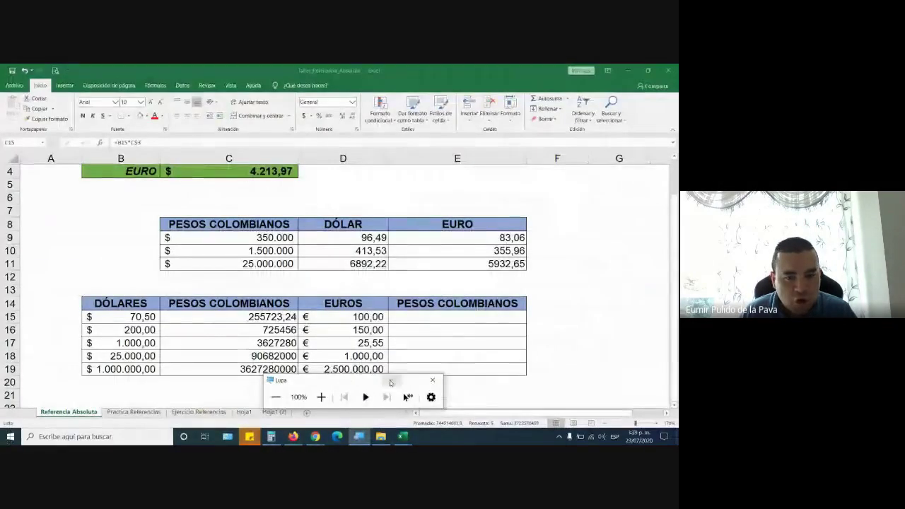
{"action": "left_click", "coordinate": [391, 379]}
{"action": "left_click_drag", "start_coordinate": [212, 317], "coordinate": [202, 366]}
{"action": "scroll", "coordinate": [188, 367], "scroll_direction": "down", "scroll_amount": 2}
{"action": "scroll", "coordinate": [187, 368], "scroll_direction": "up", "scroll_amount": 3}
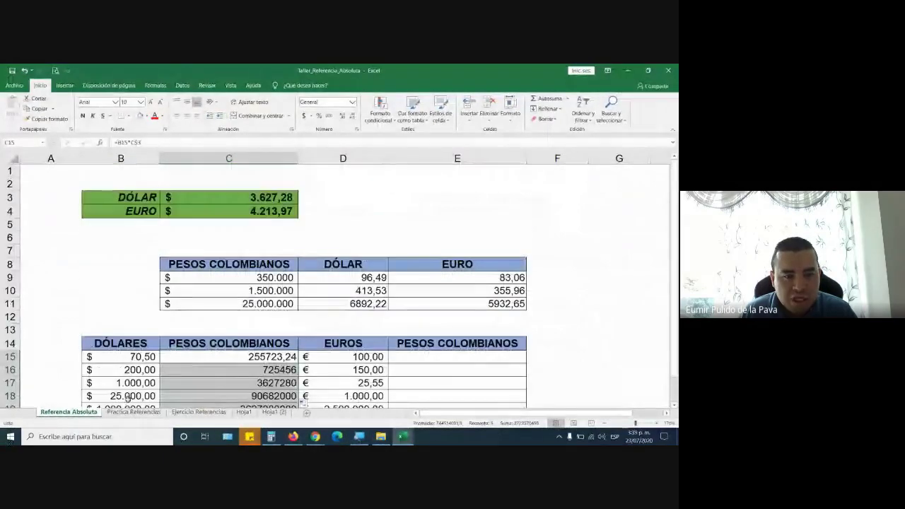
Switch to the Practica Referencias sheet and examine row 19, where C19 holds =C18*B19 giving 2.
{"action": "left_click", "coordinate": [134, 412]}
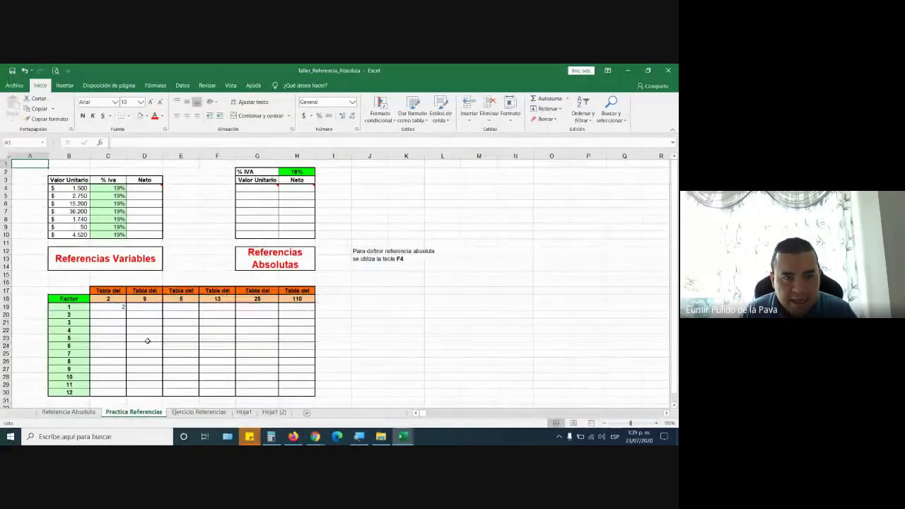
{"action": "left_click_drag", "start_coordinate": [108, 307], "coordinate": [221, 308]}
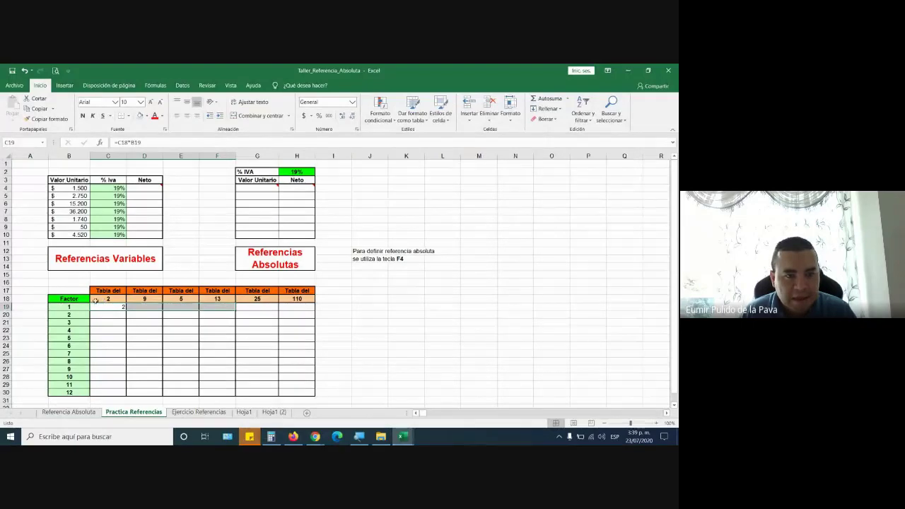
{"action": "left_click", "coordinate": [161, 307]}
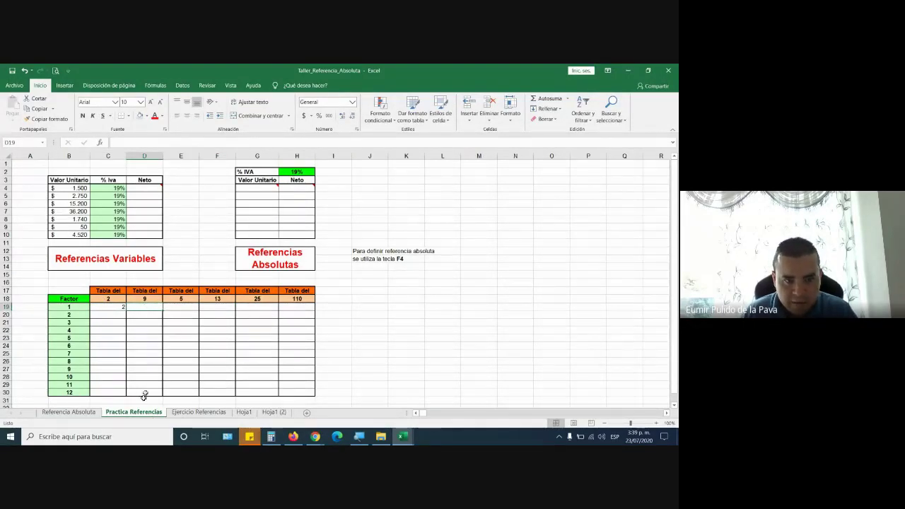
{"action": "left_click", "coordinate": [200, 411]}
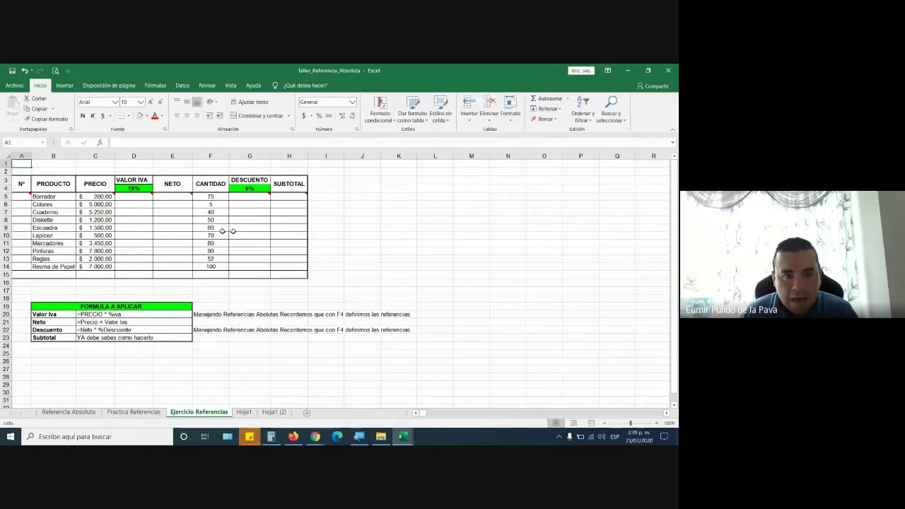
{"action": "left_click", "coordinate": [128, 413]}
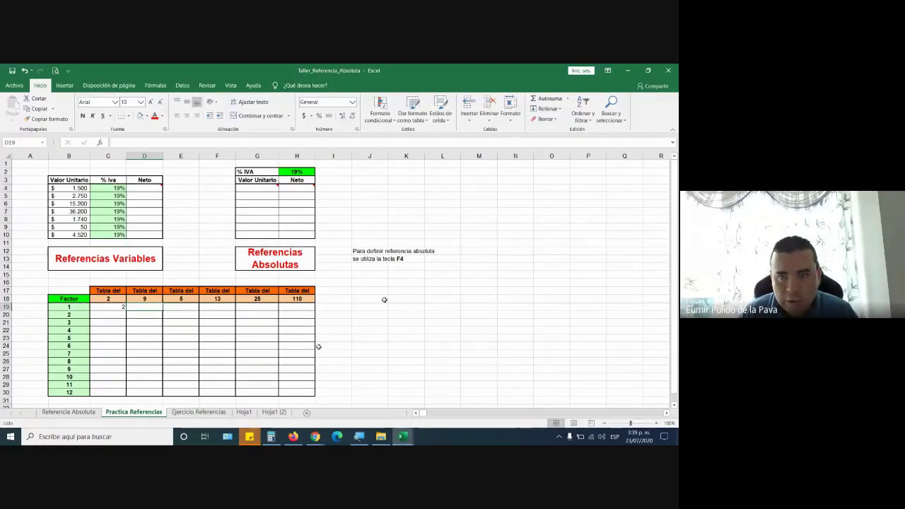
Close the Euro exchange-rate tab in Firefox and return to Taller_Uso_Parentesis on its FÓRMULA 3 sheet.
{"action": "left_click", "coordinate": [292, 436]}
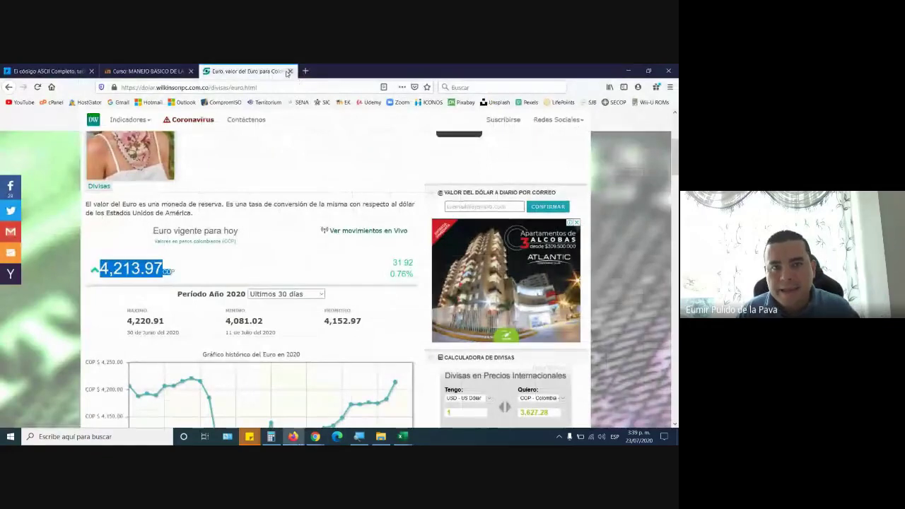
{"action": "left_click", "coordinate": [290, 70]}
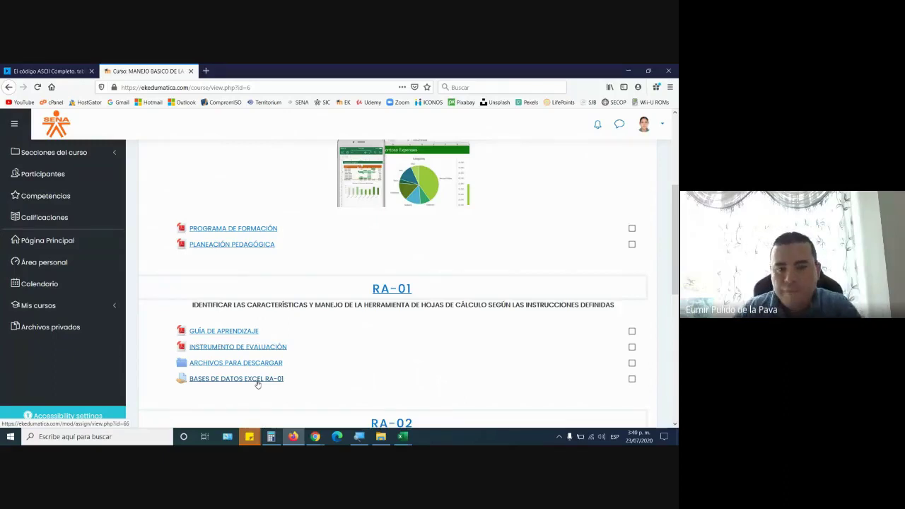
{"action": "left_click", "coordinate": [403, 436]}
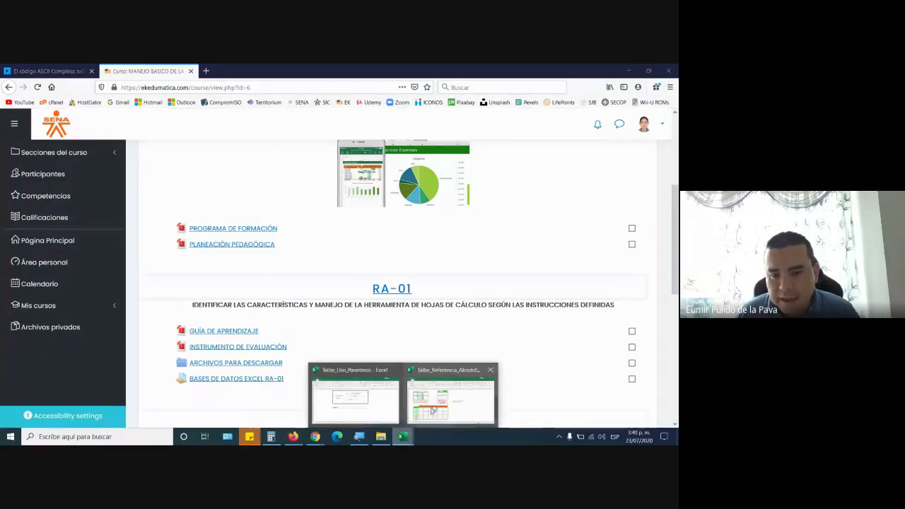
{"action": "left_click", "coordinate": [361, 397]}
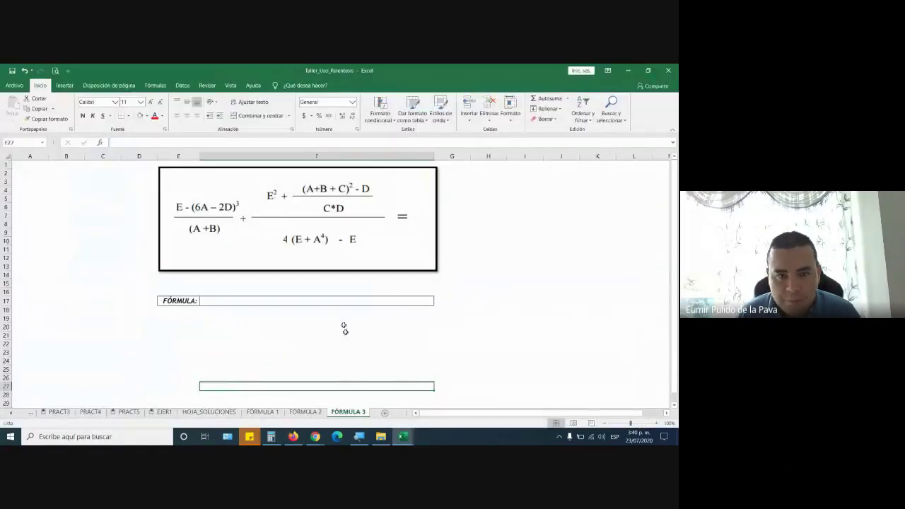
Browse the FÓRMULA 1–3, PRACT5, EJER1 and HOJA_SOLUCIONES sheets.
{"action": "left_click", "coordinate": [306, 412]}
{"action": "left_click", "coordinate": [347, 412]}
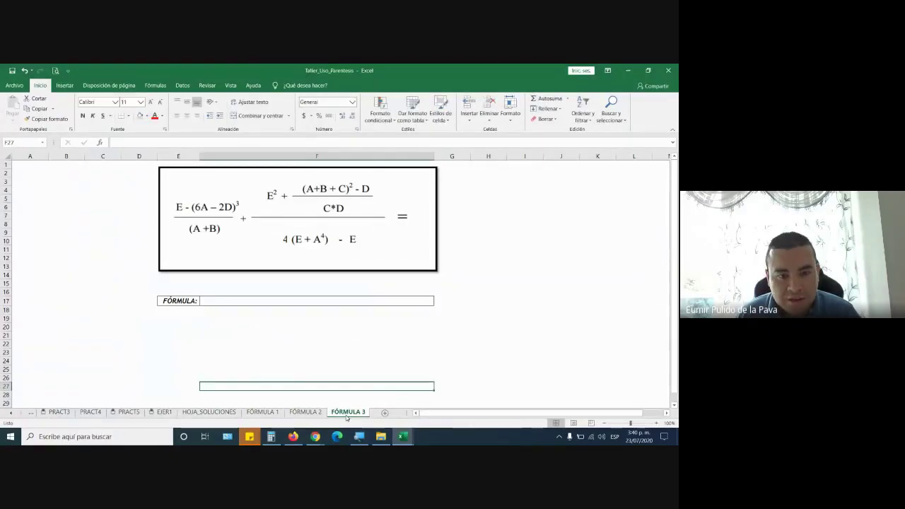
{"action": "left_click", "coordinate": [304, 413]}
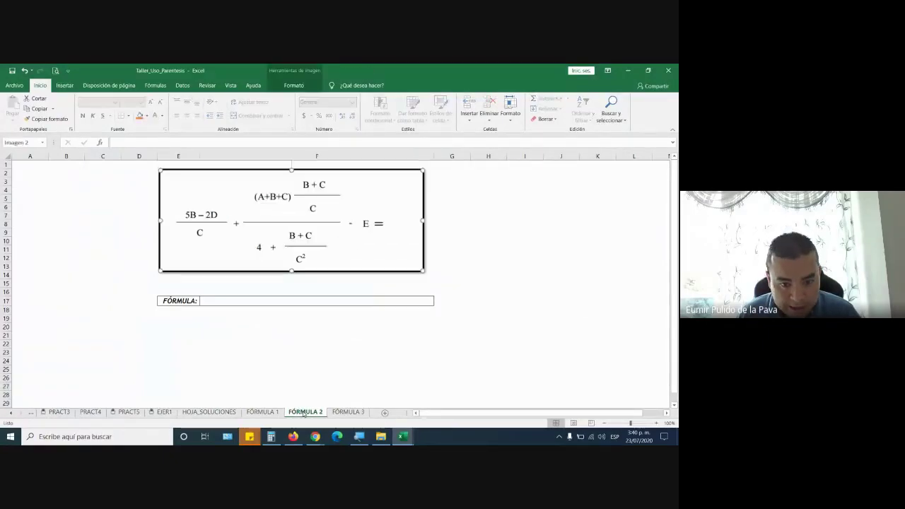
{"action": "left_click", "coordinate": [129, 412]}
{"action": "left_click", "coordinate": [164, 411]}
{"action": "left_click", "coordinate": [209, 412]}
{"action": "left_click", "coordinate": [305, 412]}
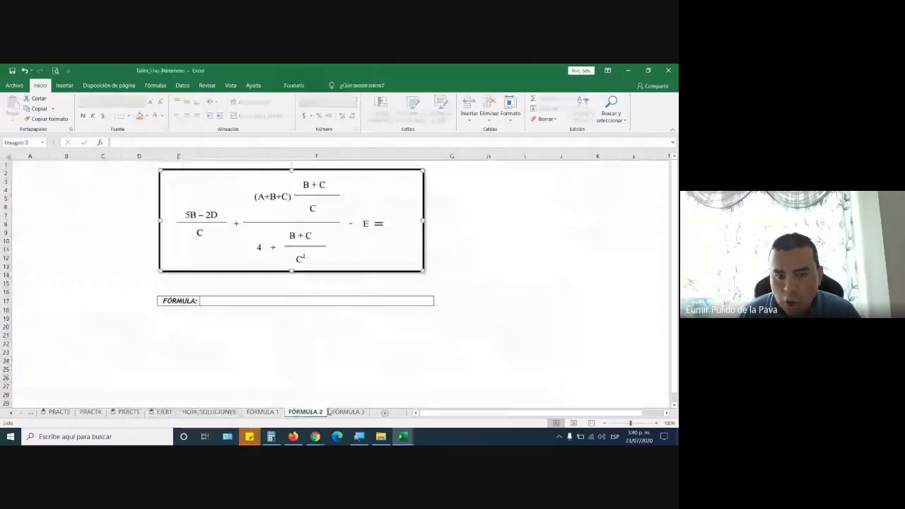
{"action": "left_click", "coordinate": [347, 412]}
{"action": "left_click", "coordinate": [280, 414]}
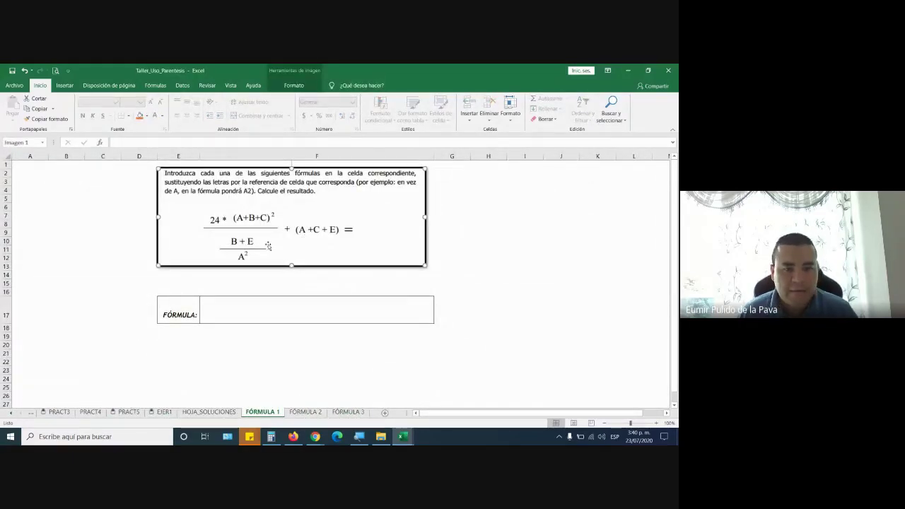
{"action": "left_click", "coordinate": [208, 411]}
Check the 874 solution formula in G4, revisit FÓRMULA 2 and 3, then switch to the Google Meet call.
{"action": "left_click", "coordinate": [372, 203]}
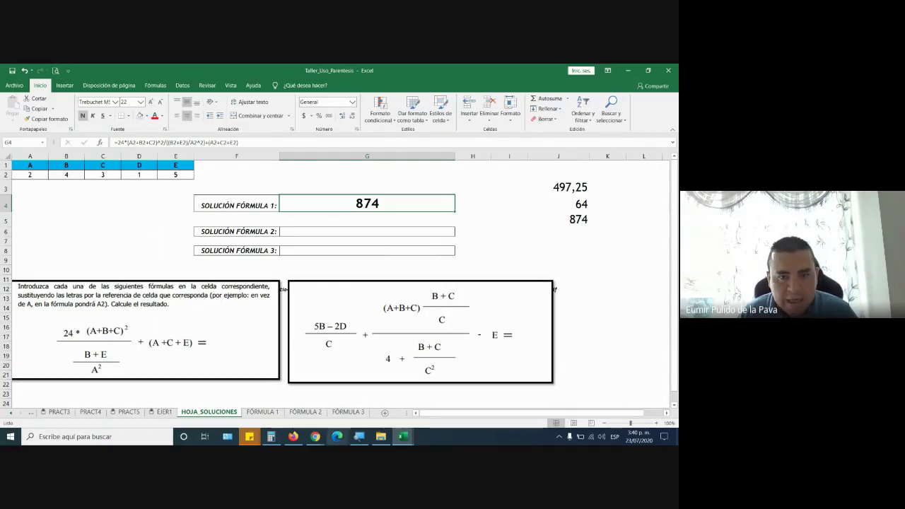
{"action": "left_click", "coordinate": [306, 412]}
{"action": "left_click", "coordinate": [338, 299]}
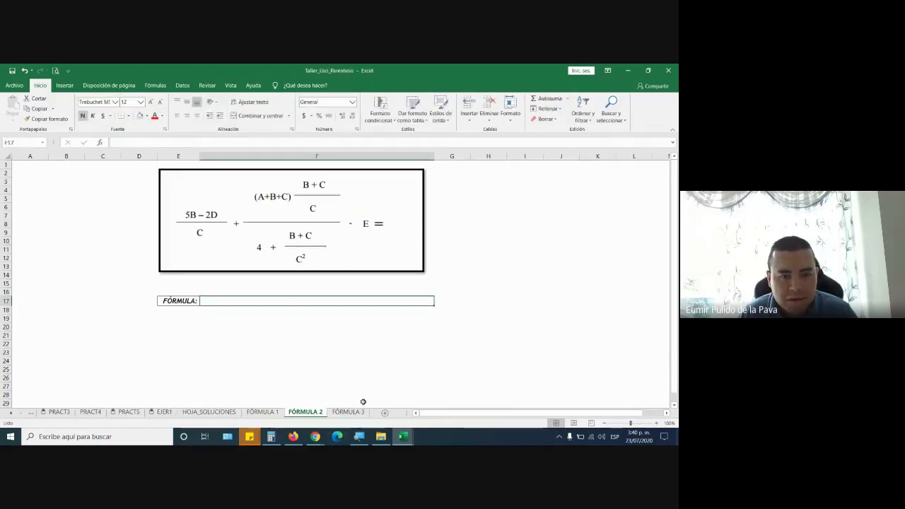
{"action": "left_click", "coordinate": [352, 410]}
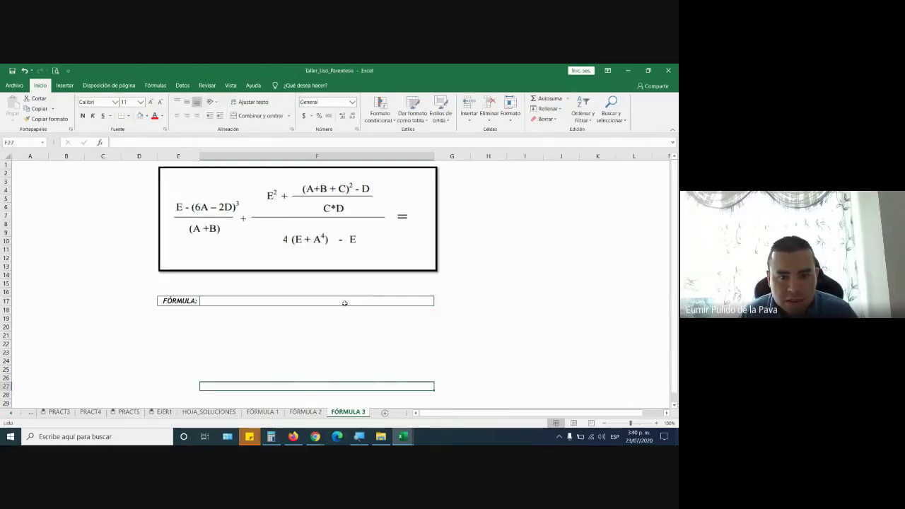
{"action": "left_click", "coordinate": [302, 412]}
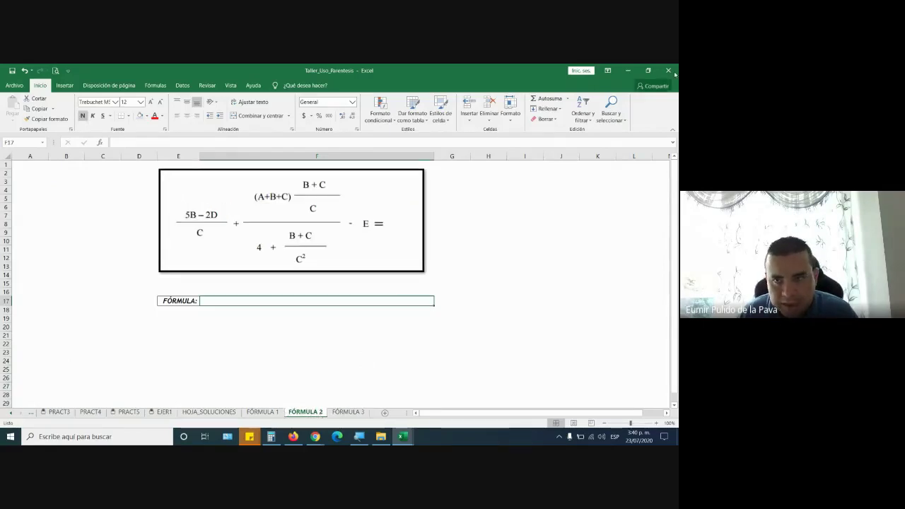
{"action": "left_click", "coordinate": [315, 437]}
{"action": "left_click", "coordinate": [281, 409]}
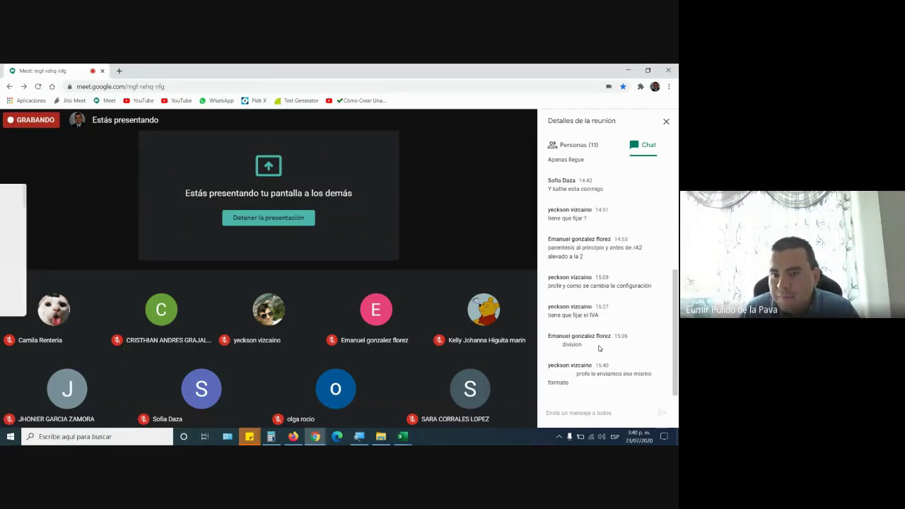
Glance at the Meet chat, then bring back Taller_Uso_Parentesis on its FÓRMULA 2 sheet.
{"action": "mouse_move", "coordinate": [385, 416]}
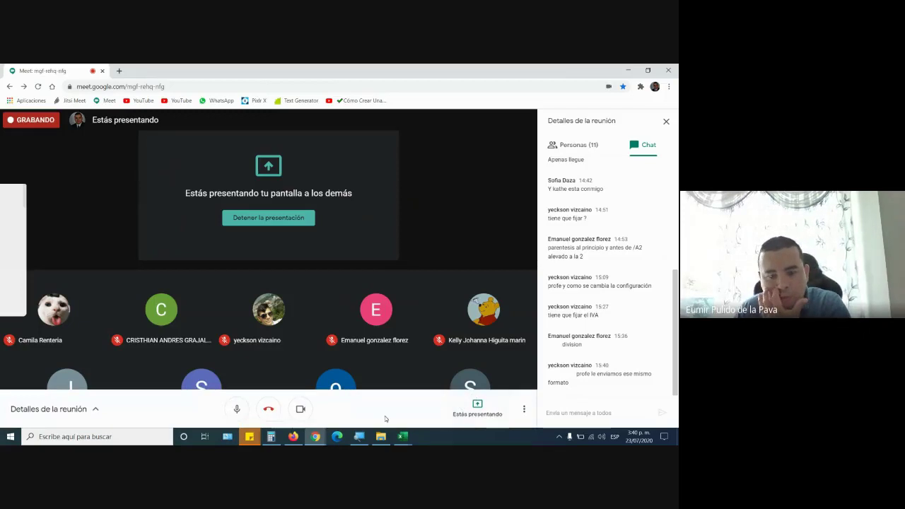
{"action": "left_click", "coordinate": [403, 436]}
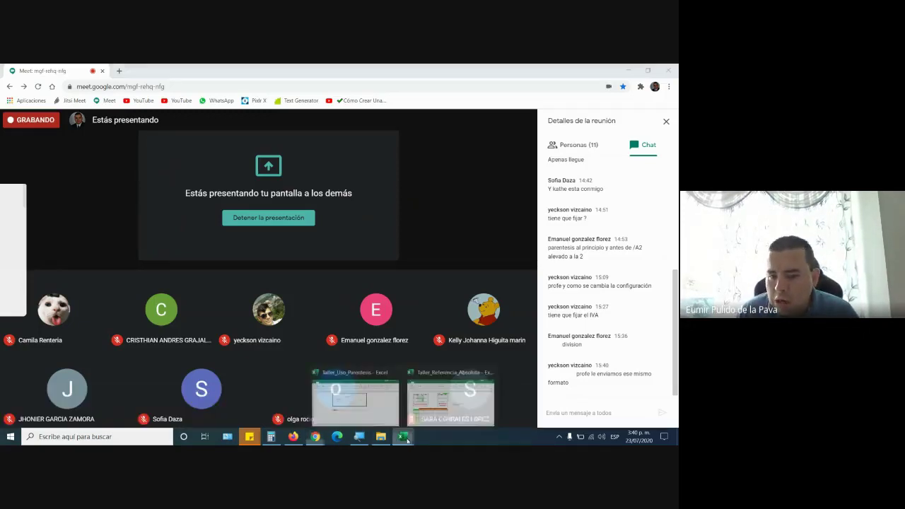
{"action": "left_click", "coordinate": [360, 399]}
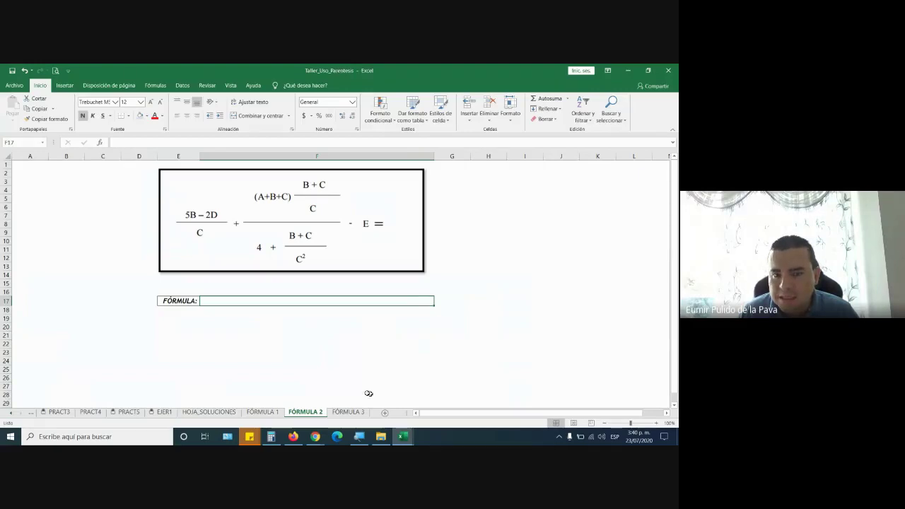
Compare the FÓRMULA 2 and FÓRMULA 3 sheets, ending on FÓRMULA 3's E - (6A – 2D)³ over (A + B) exercise.
{"action": "left_click", "coordinate": [349, 412]}
{"action": "left_click", "coordinate": [311, 411]}
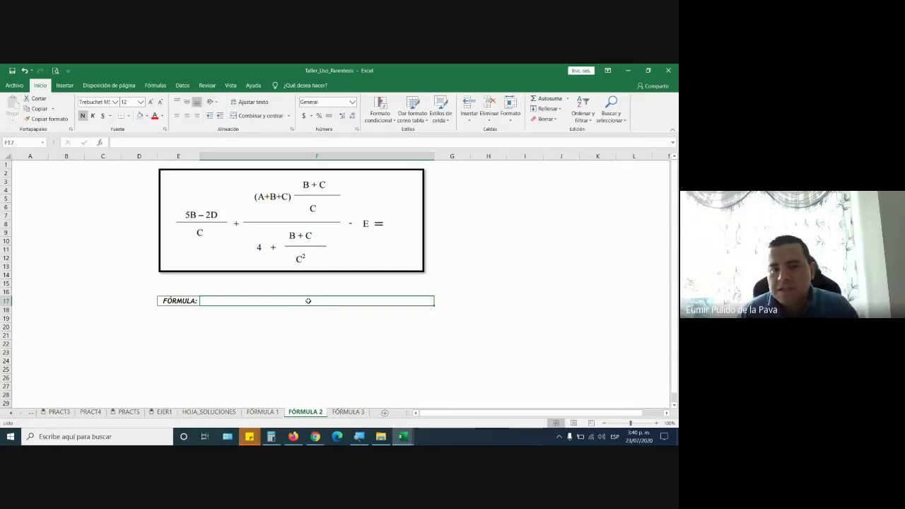
{"action": "left_click", "coordinate": [354, 413]}
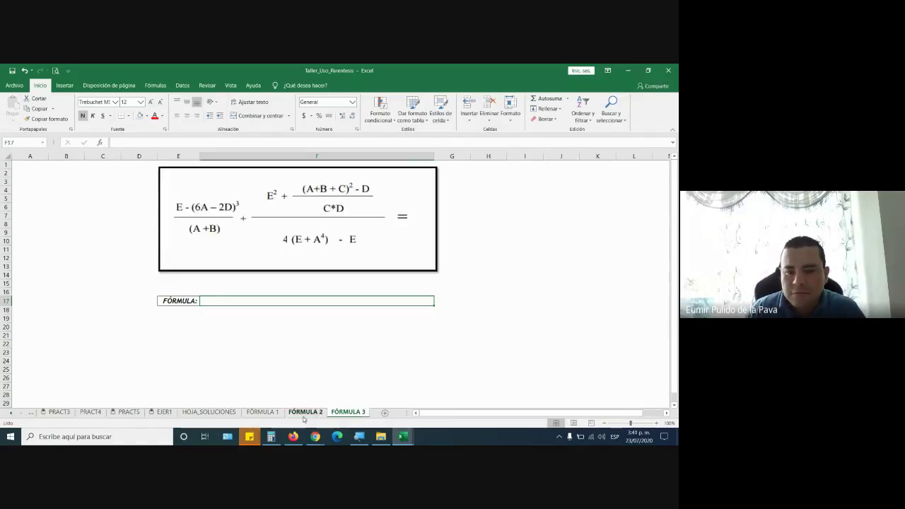
{"action": "left_click", "coordinate": [306, 412]}
{"action": "left_click", "coordinate": [346, 412]}
{"action": "left_click", "coordinate": [306, 412]}
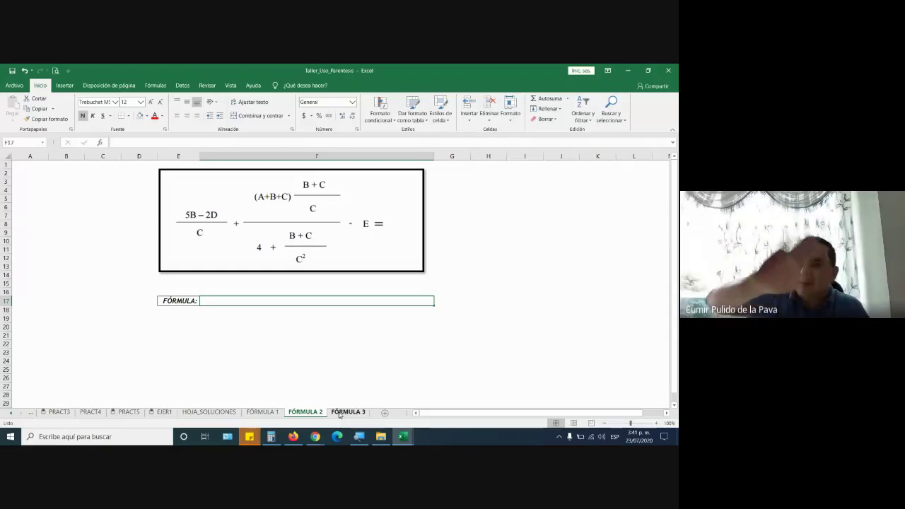
{"action": "left_click", "coordinate": [340, 413]}
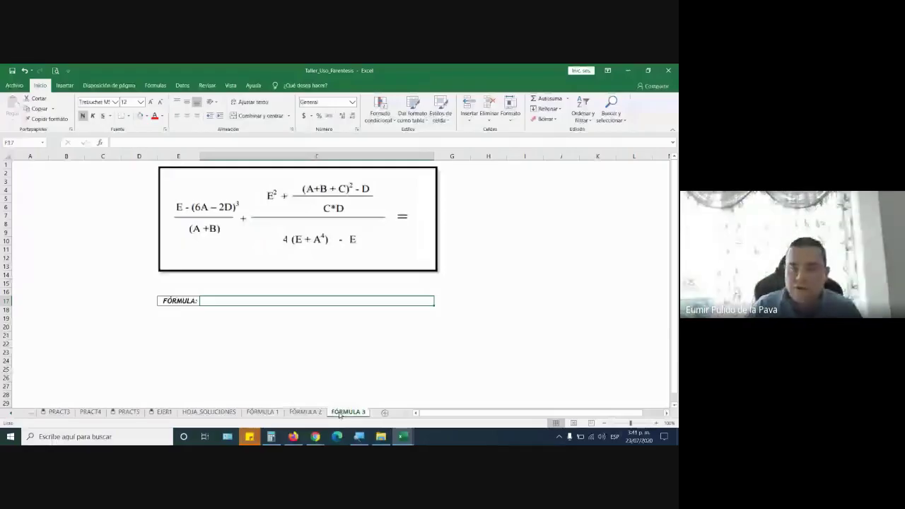